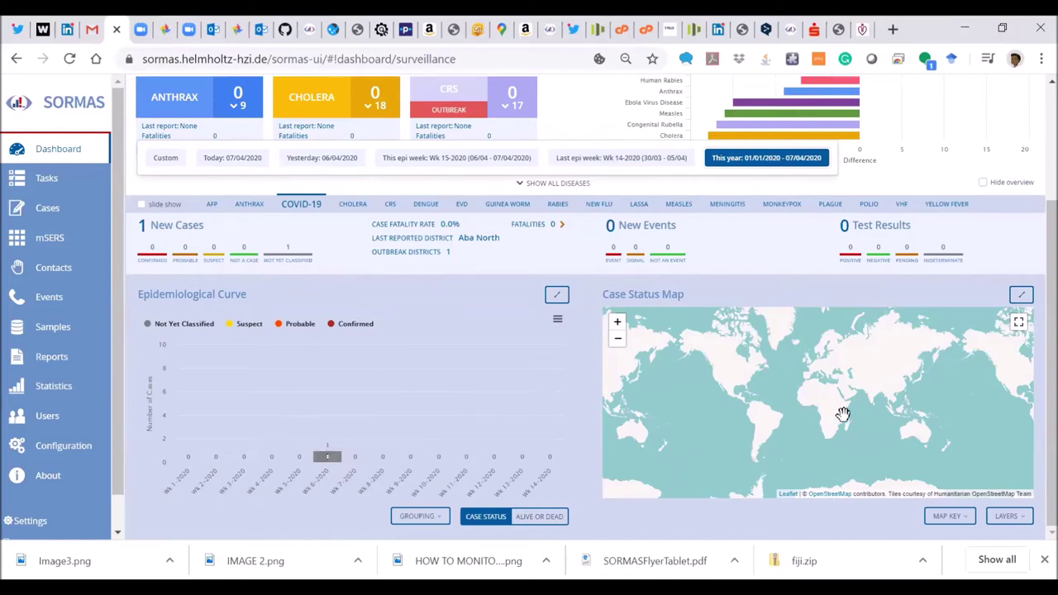
# Step: Switch the surveillance dashboard to Polio and show the case map's legend
pyautogui.scroll(1, 843, 417)
pyautogui.scroll(-1, 843, 416)
pyautogui.moveTo(831, 399); pyautogui.dragTo(824, 360)
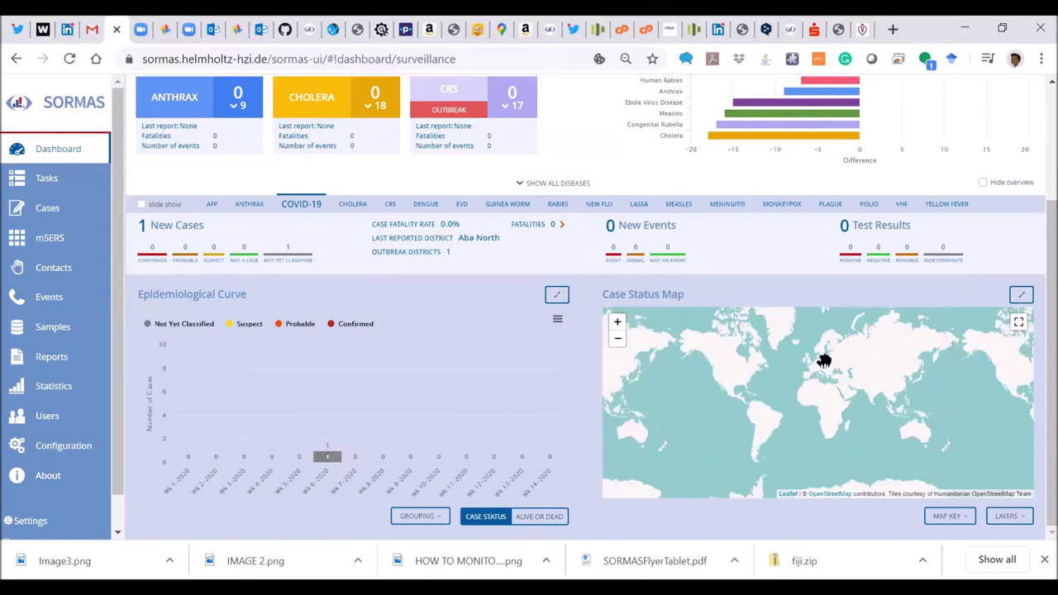
pyautogui.click(870, 204)
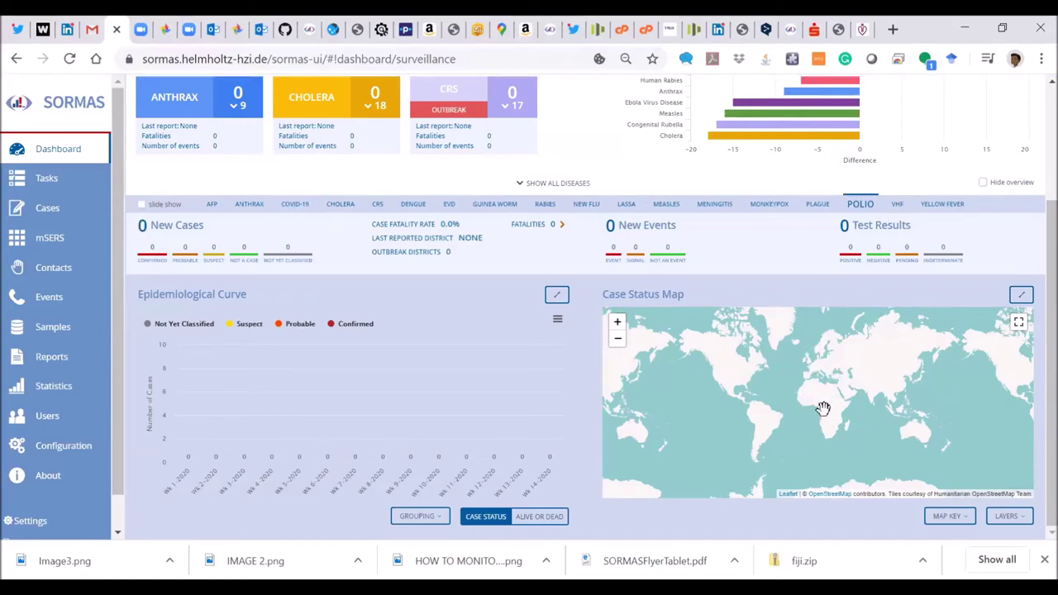
pyautogui.click(946, 516)
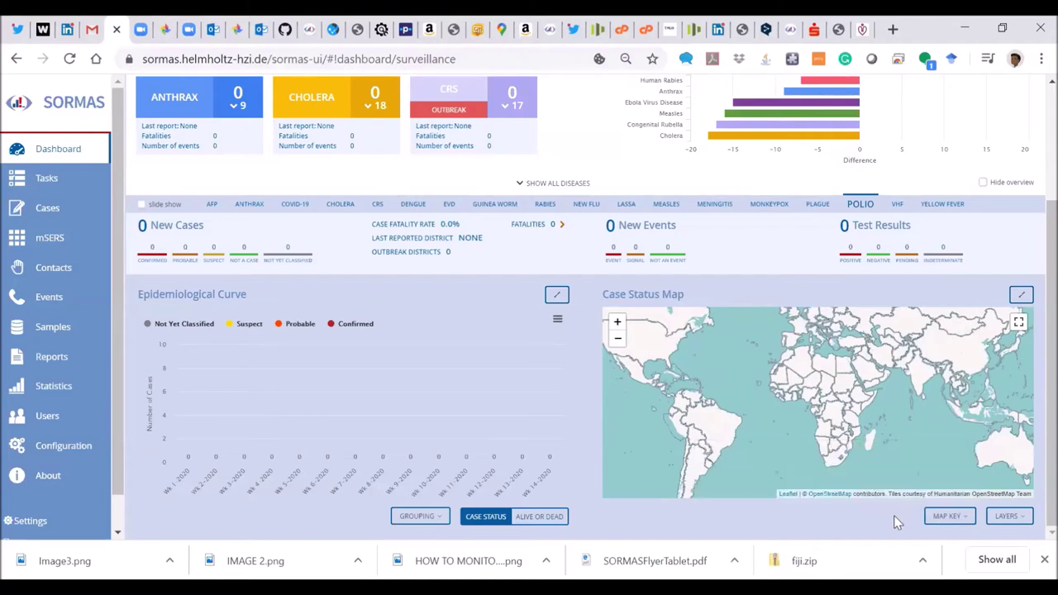
# Step: Plot the case map by health facility, showing contacts, events and other countries
pyautogui.click(1020, 521)
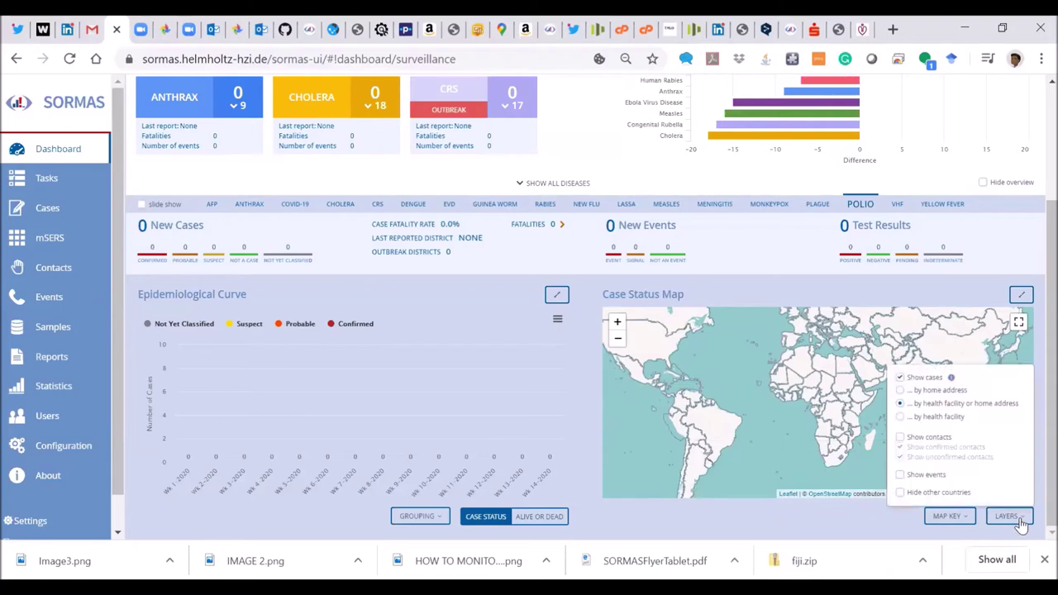
pyautogui.click(900, 390)
pyautogui.click(900, 416)
pyautogui.click(900, 437)
pyautogui.click(899, 474)
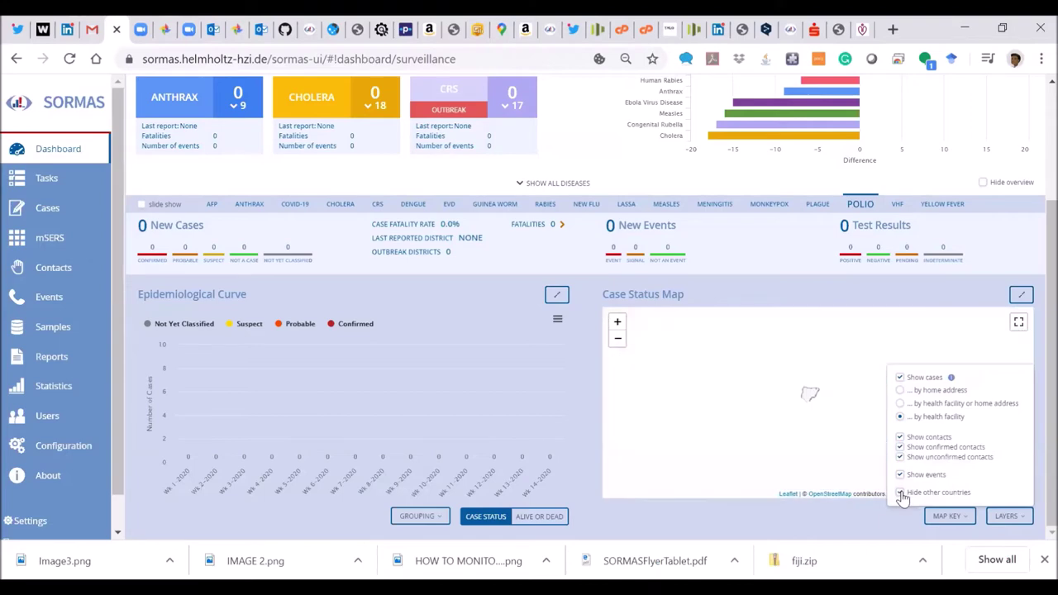
pyautogui.click(902, 494)
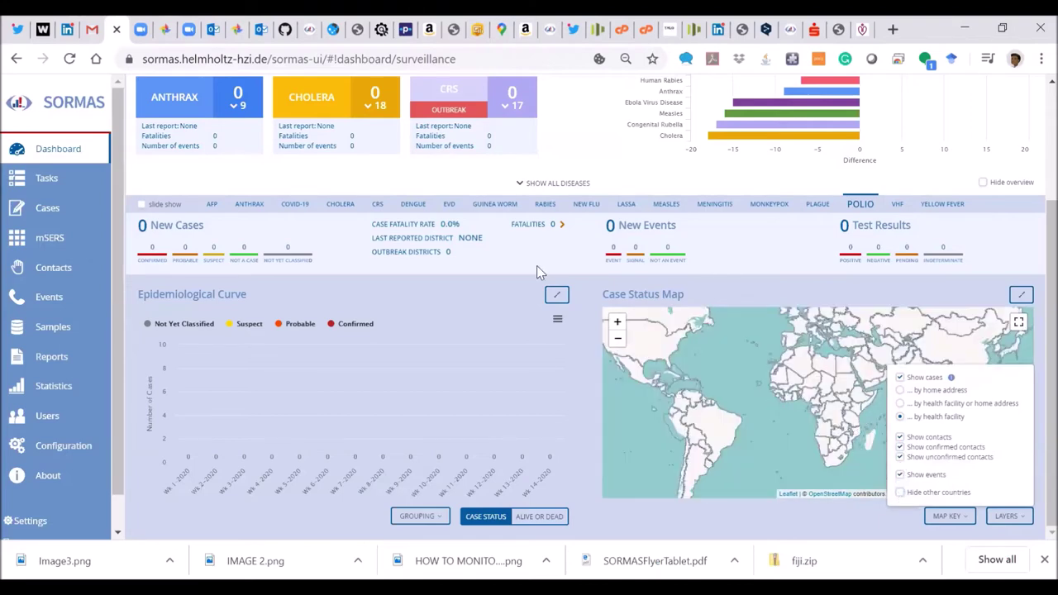
pyautogui.scroll(2, 537, 266)
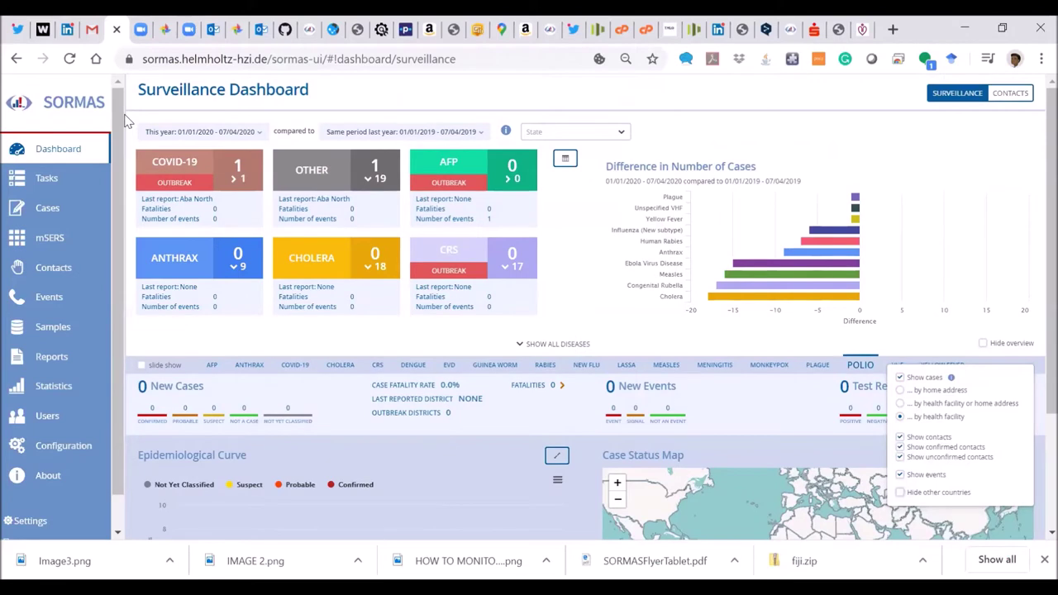
pyautogui.click(43, 180)
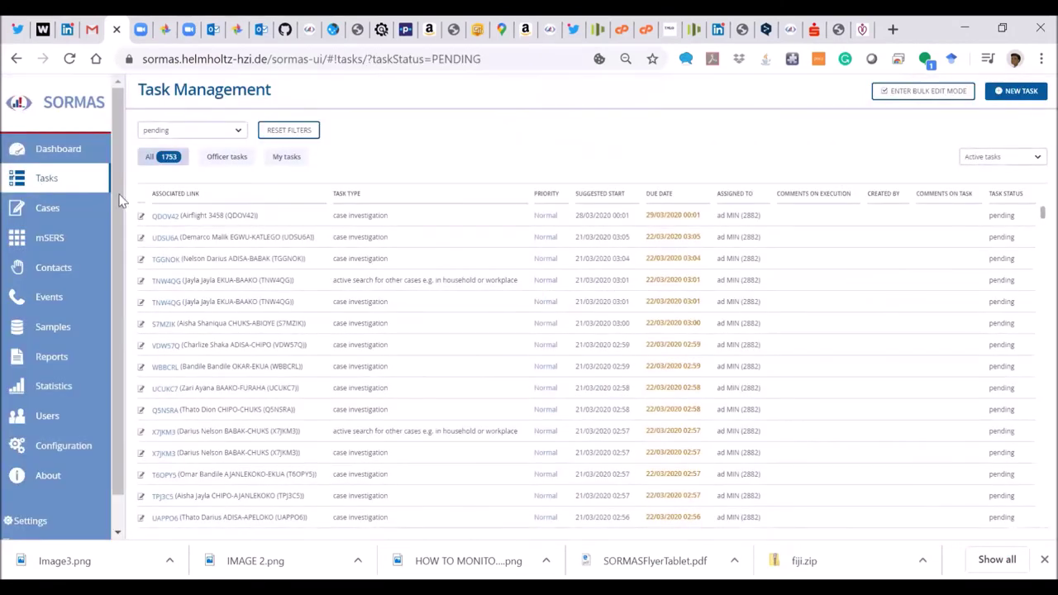
# Step: Set the Air flight 345 case to Suspect case with status Investigation done
pyautogui.click(167, 216)
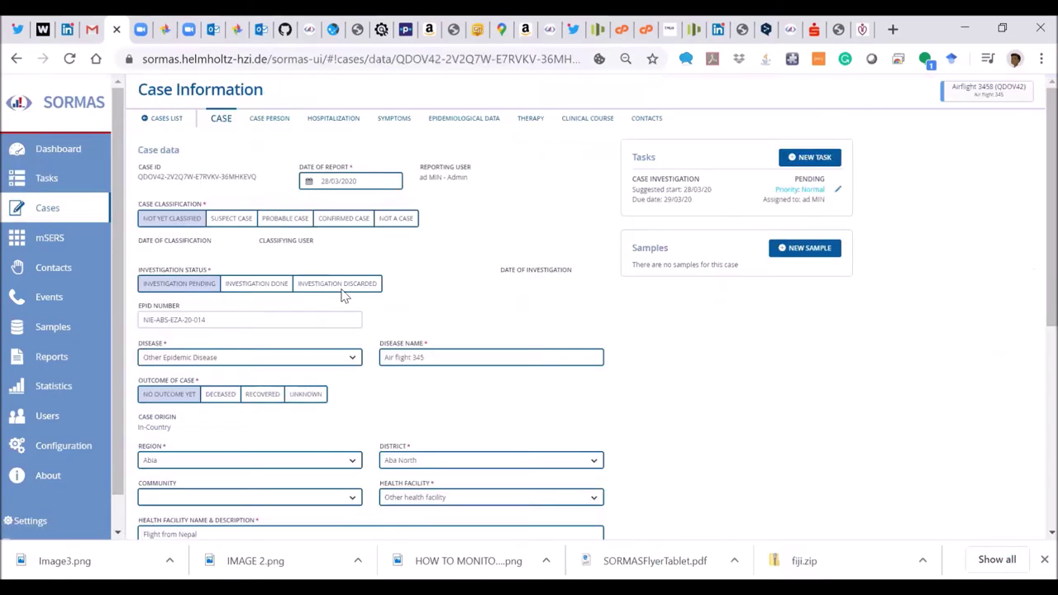
pyautogui.scroll(-1, 372, 306)
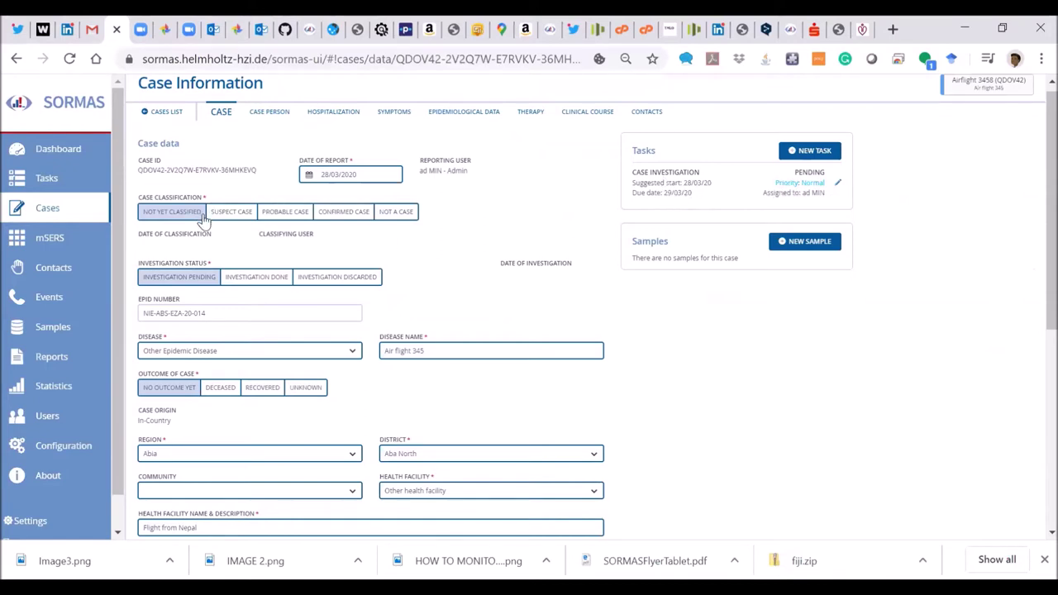
pyautogui.click(233, 212)
pyautogui.click(256, 276)
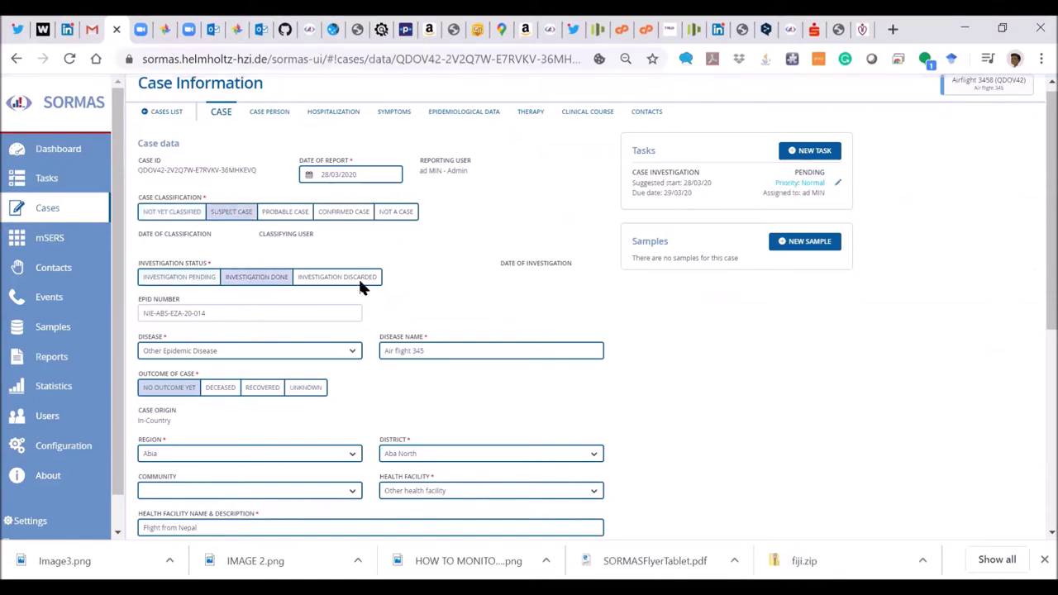
pyautogui.scroll(-4, 420, 306)
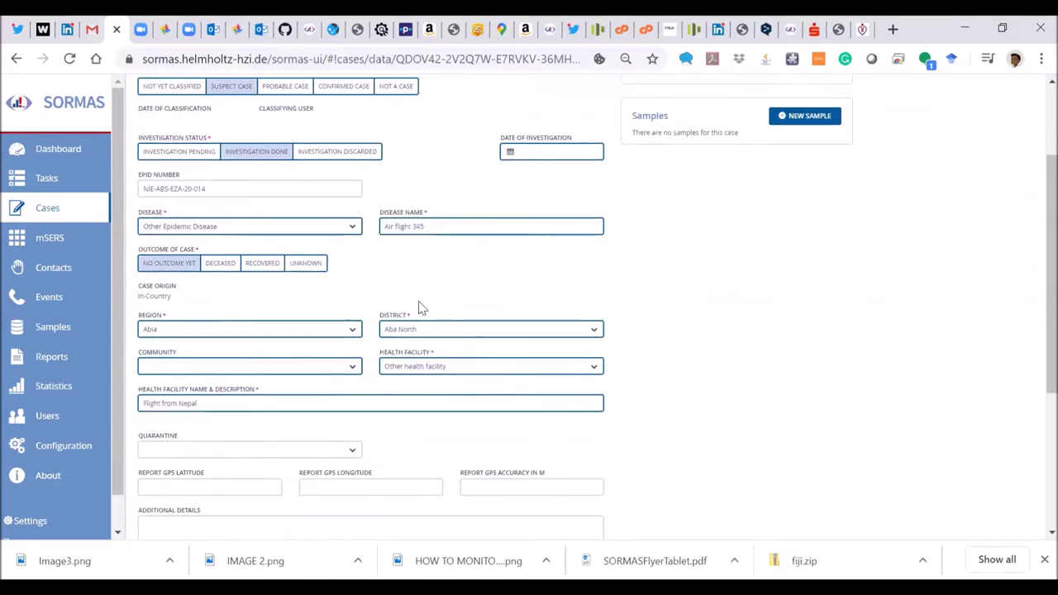
pyautogui.scroll(4, 421, 303)
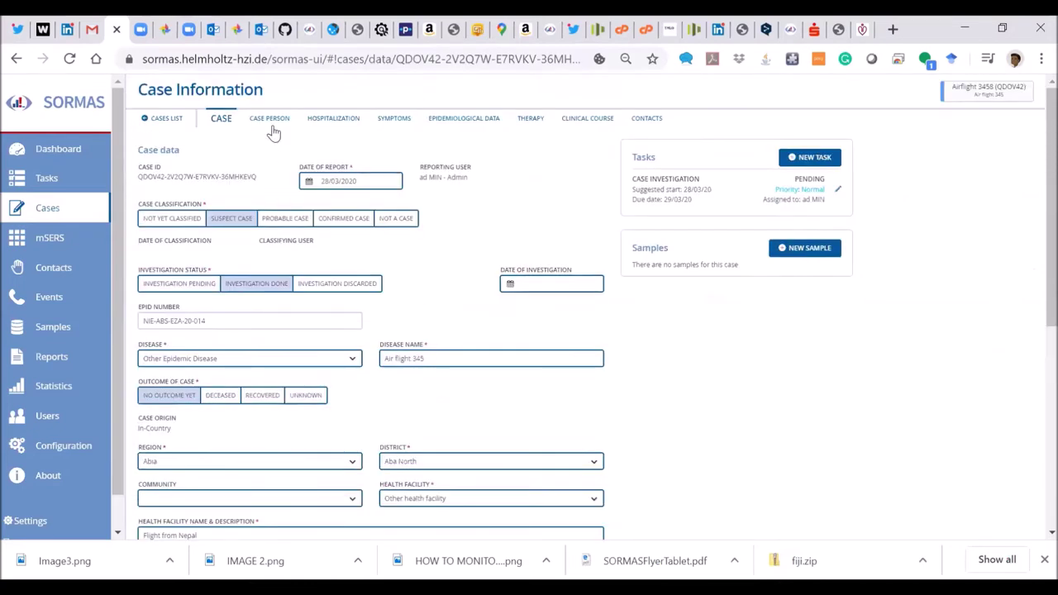
# Step: Review the case's person, hospitalization, symptoms, epidemiological data, therapy and clinical course tabs
pyautogui.click(280, 118)
pyautogui.click(341, 118)
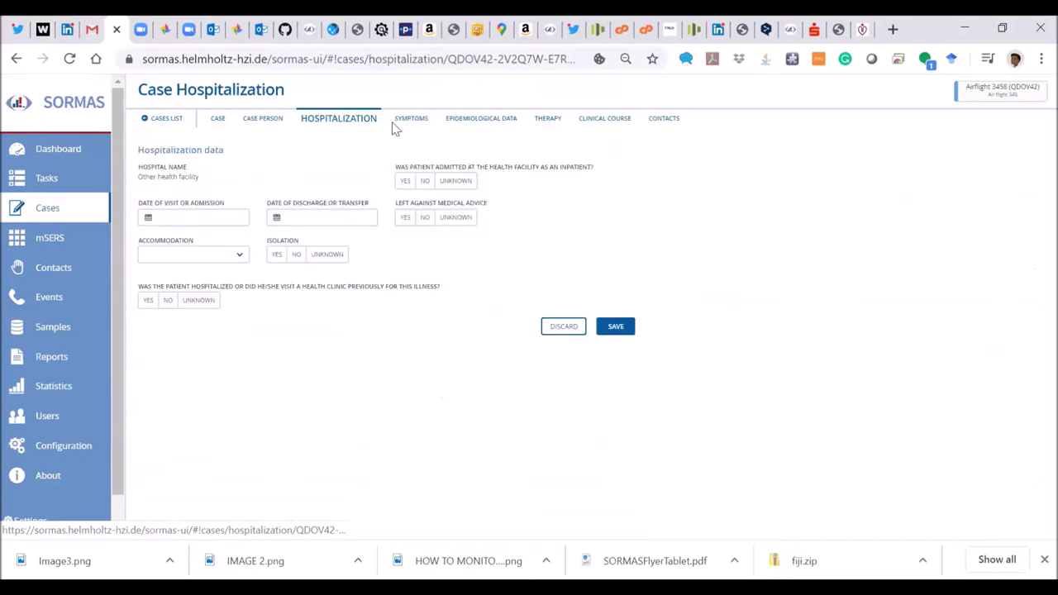
pyautogui.click(416, 122)
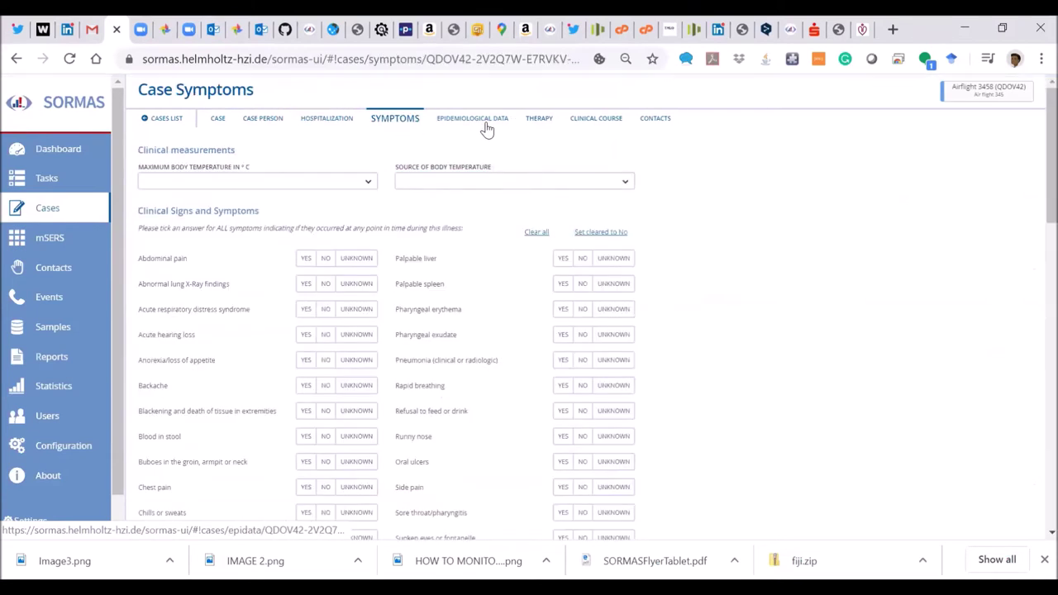
pyautogui.click(487, 128)
pyautogui.click(550, 120)
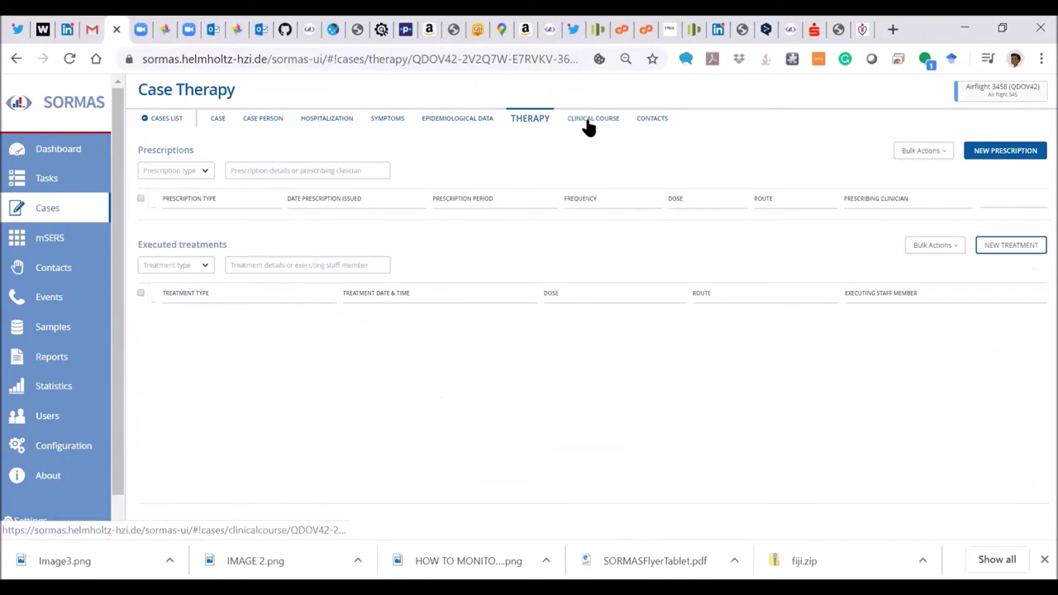
pyautogui.click(588, 124)
pyautogui.click(532, 121)
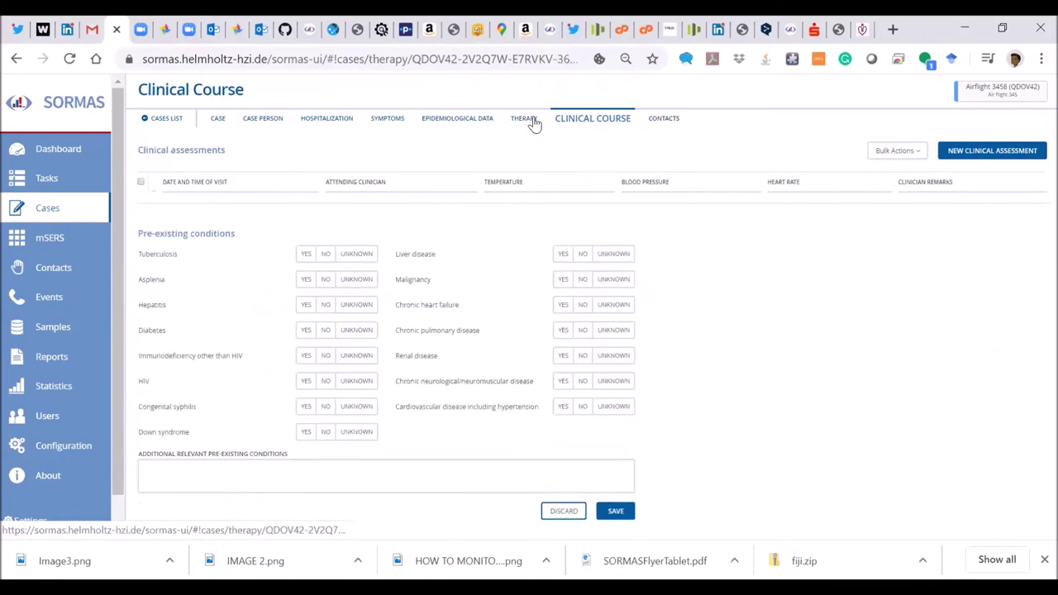
pyautogui.click(585, 123)
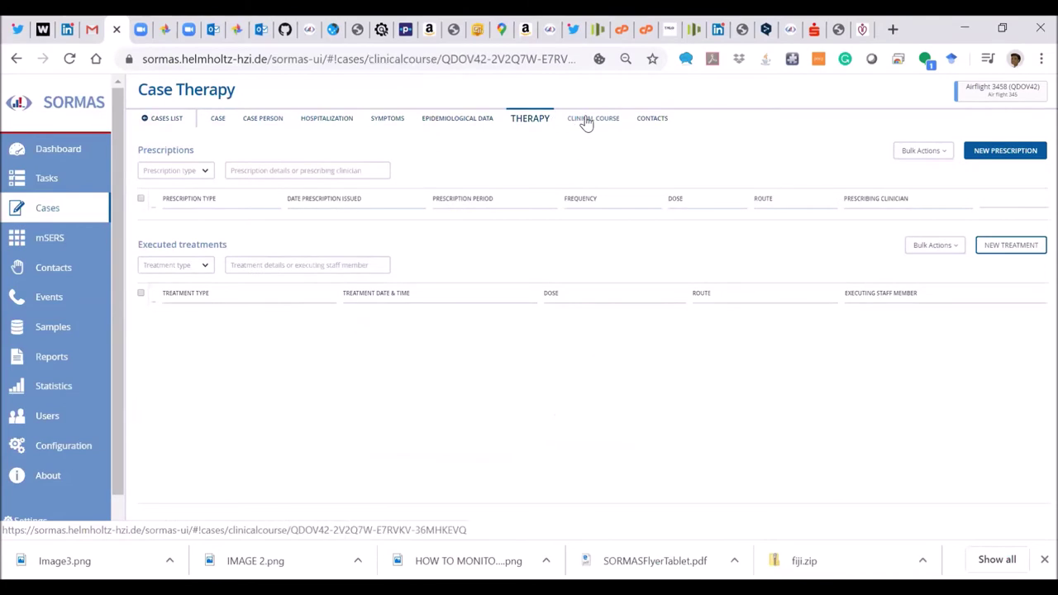
# Step: Open the case's only contact and view its follow-up visits
pyautogui.click(662, 120)
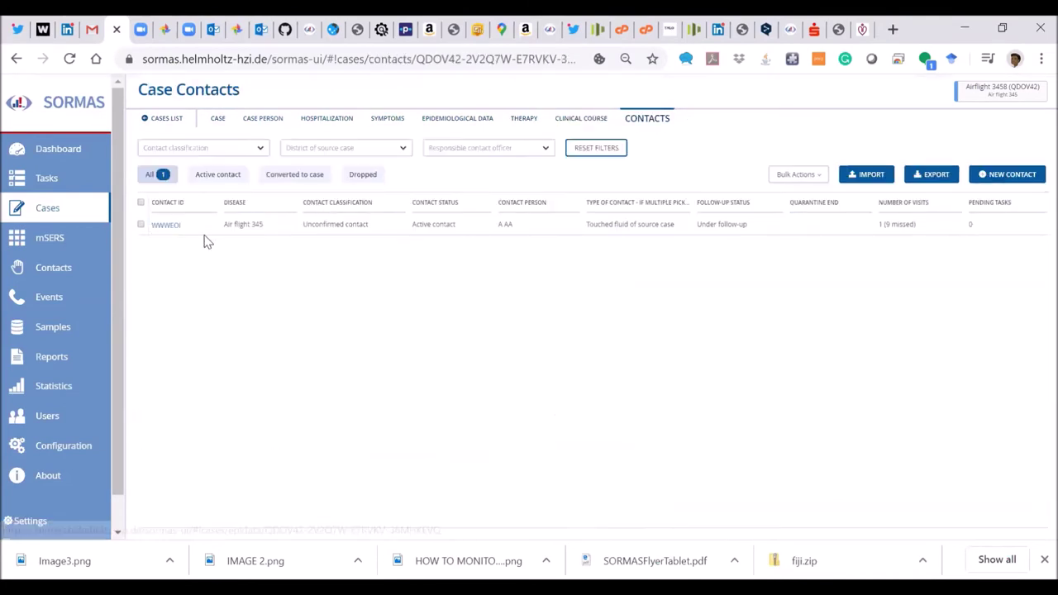
pyautogui.click(166, 226)
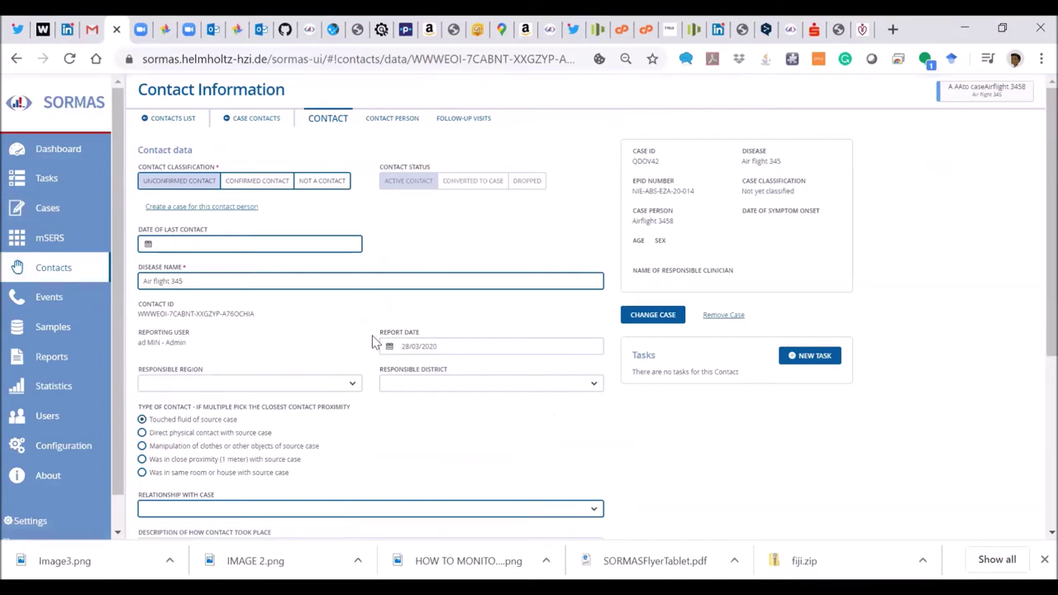
pyautogui.click(476, 121)
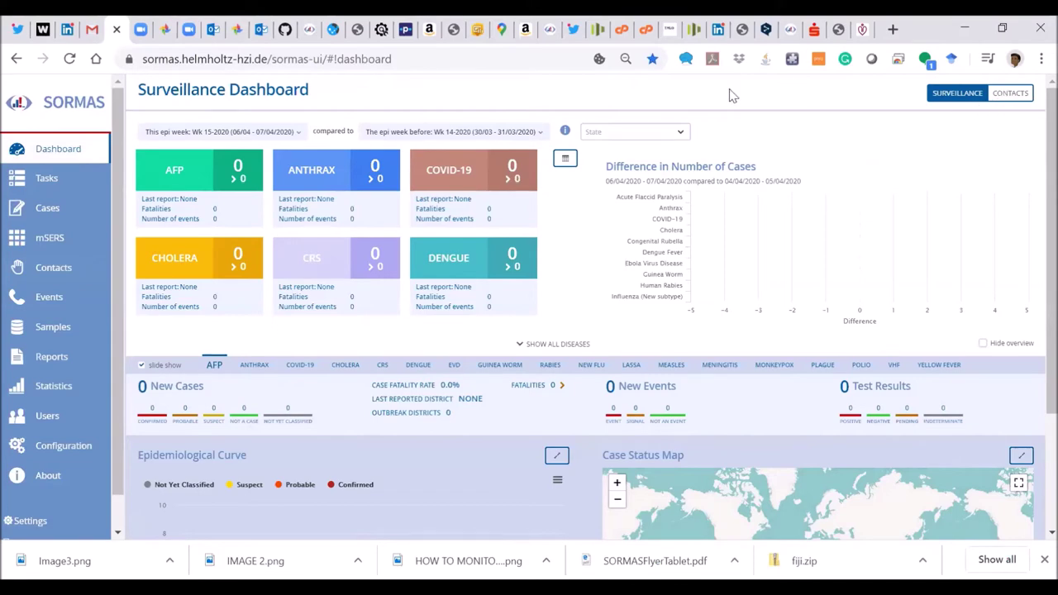
# Step: Go to the sormas.symeda.de demo server and switch to the Contacts Dashboard
pyautogui.hotkey('ctrl', 'l')
pyautogui.write('sor')
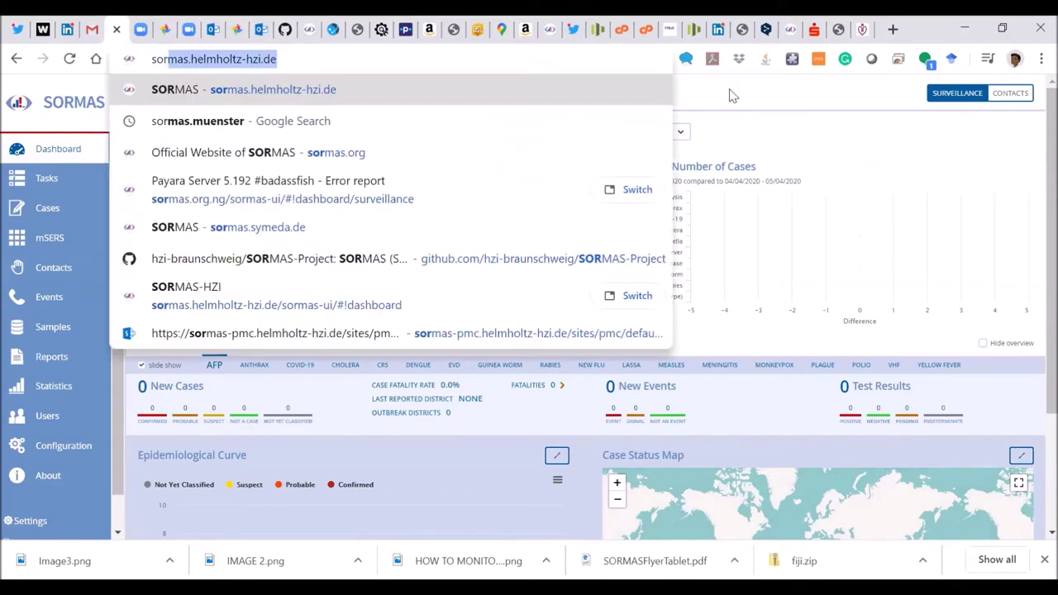
pyautogui.write('mas.')
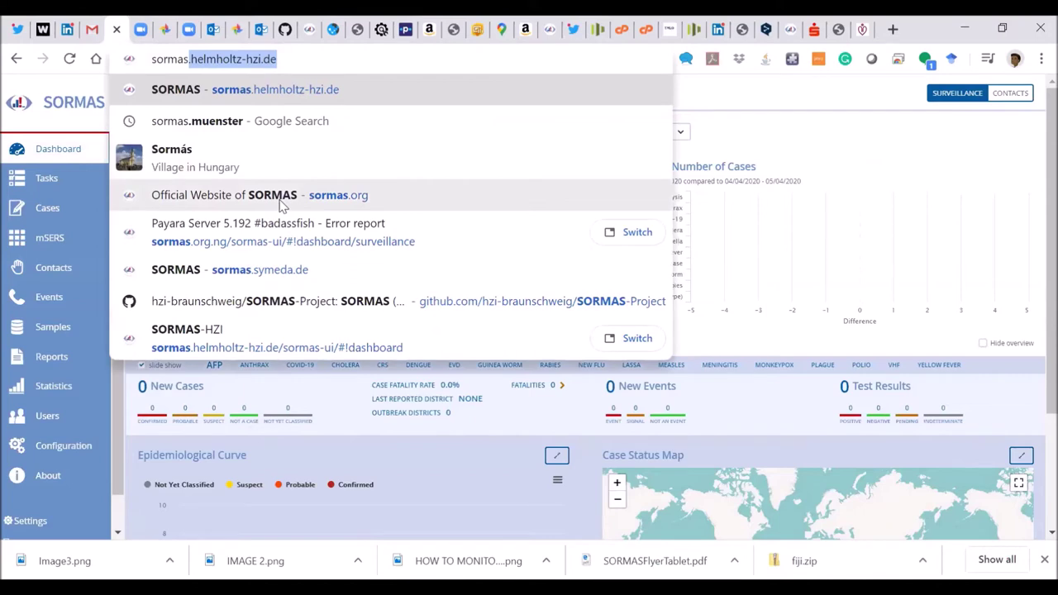
pyautogui.click(306, 269)
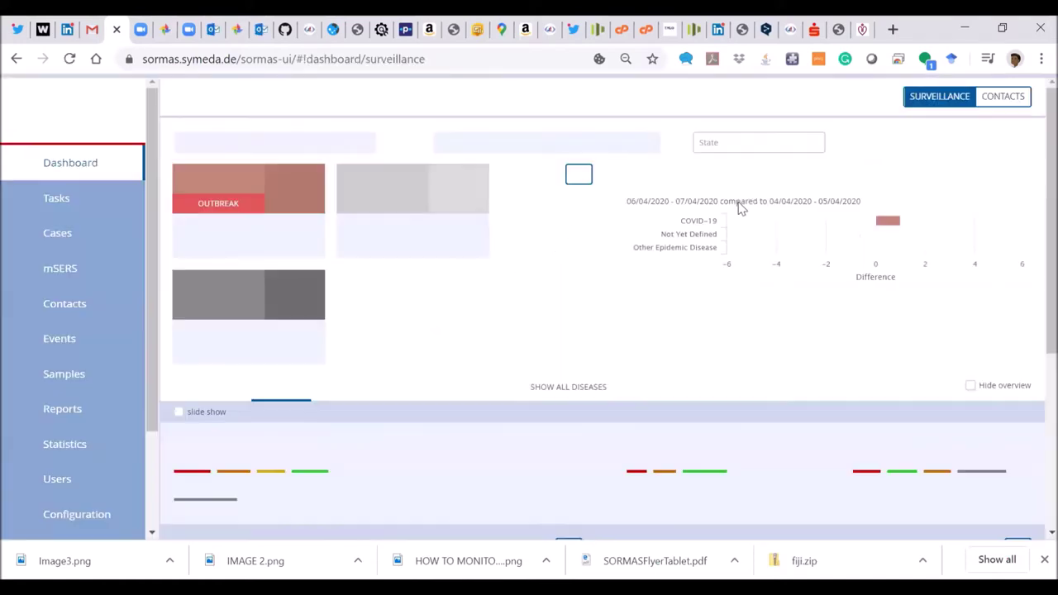
pyautogui.click(1010, 101)
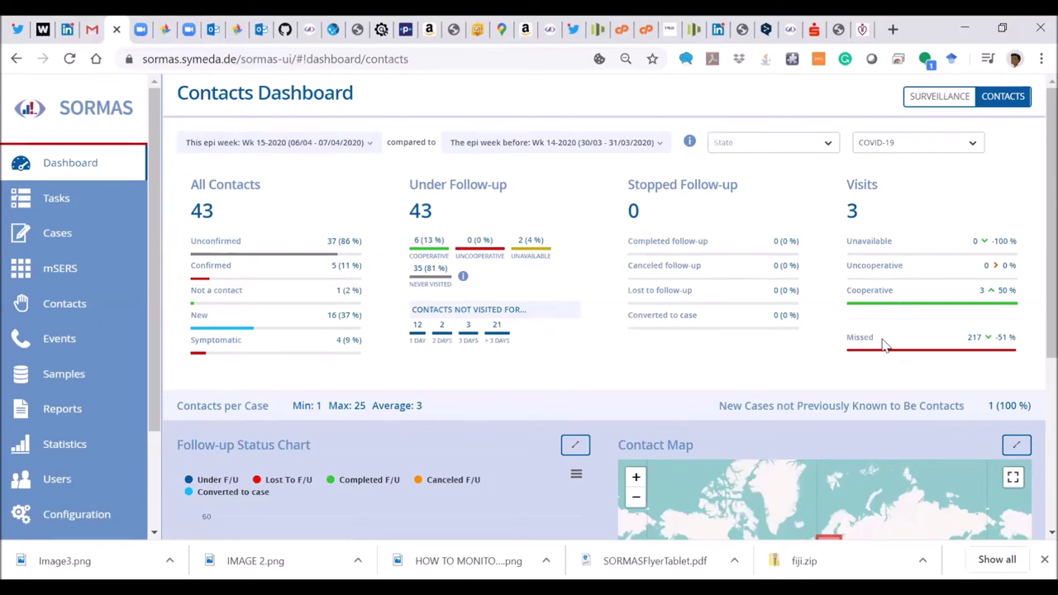
# Step: Zoom the contact map into the contact cluster and review its legend and layer options
pyautogui.scroll(-2, 615, 324)
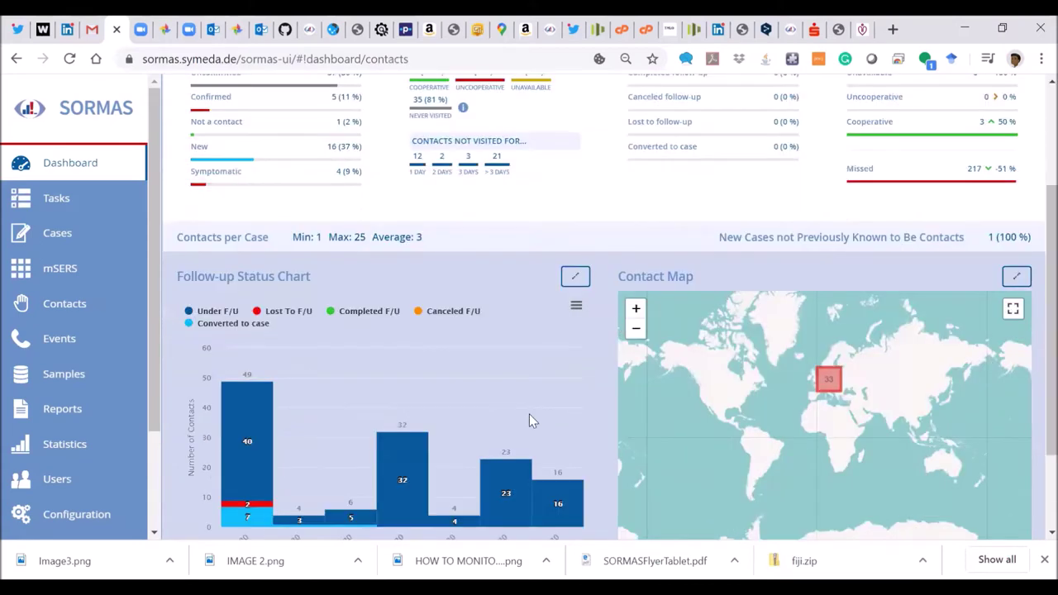
pyautogui.scroll(-1, 529, 414)
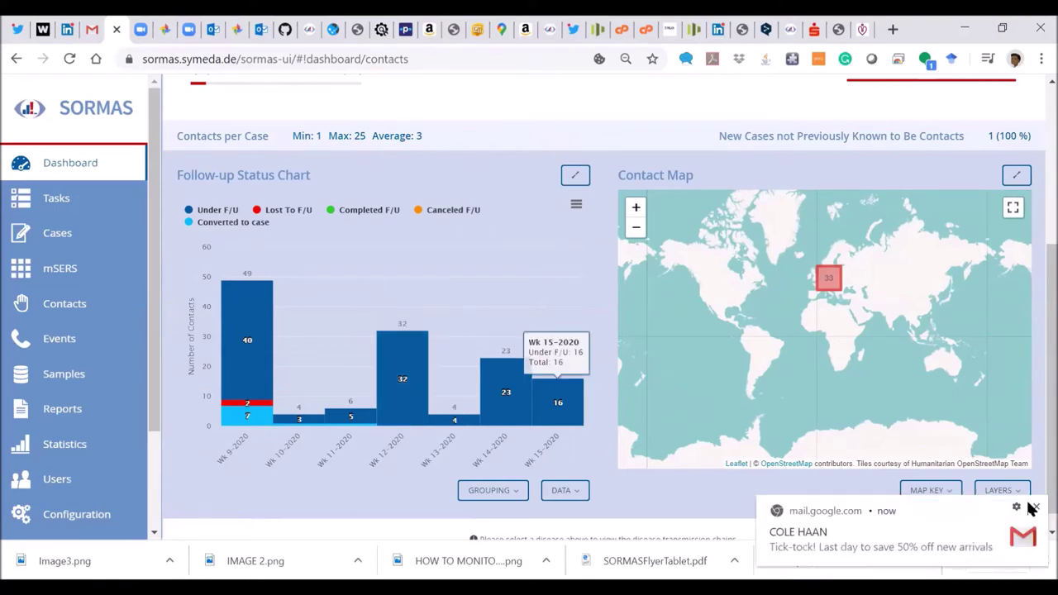
pyautogui.click(830, 283)
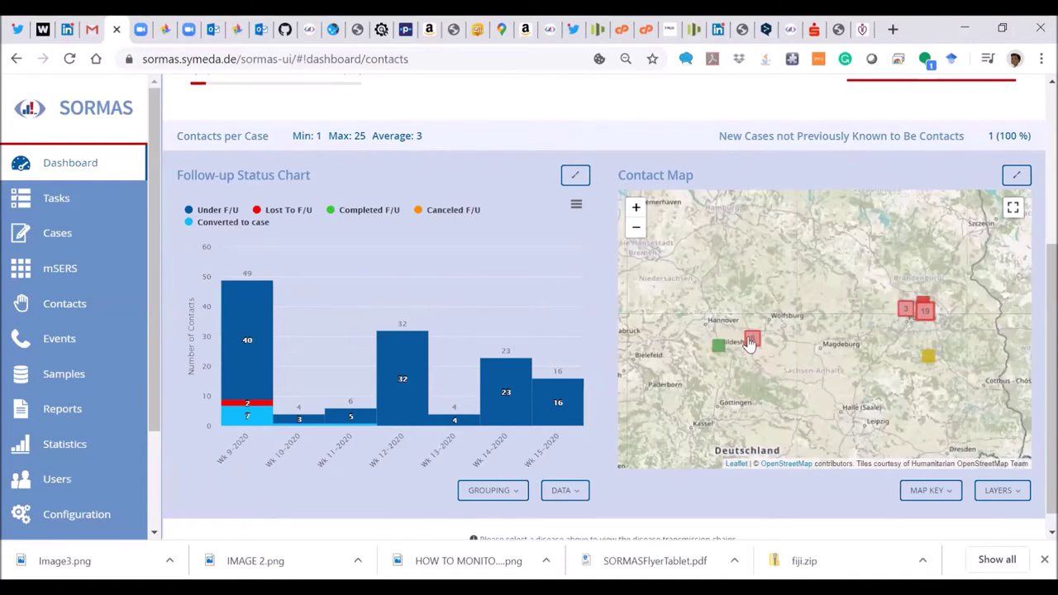
pyautogui.click(924, 491)
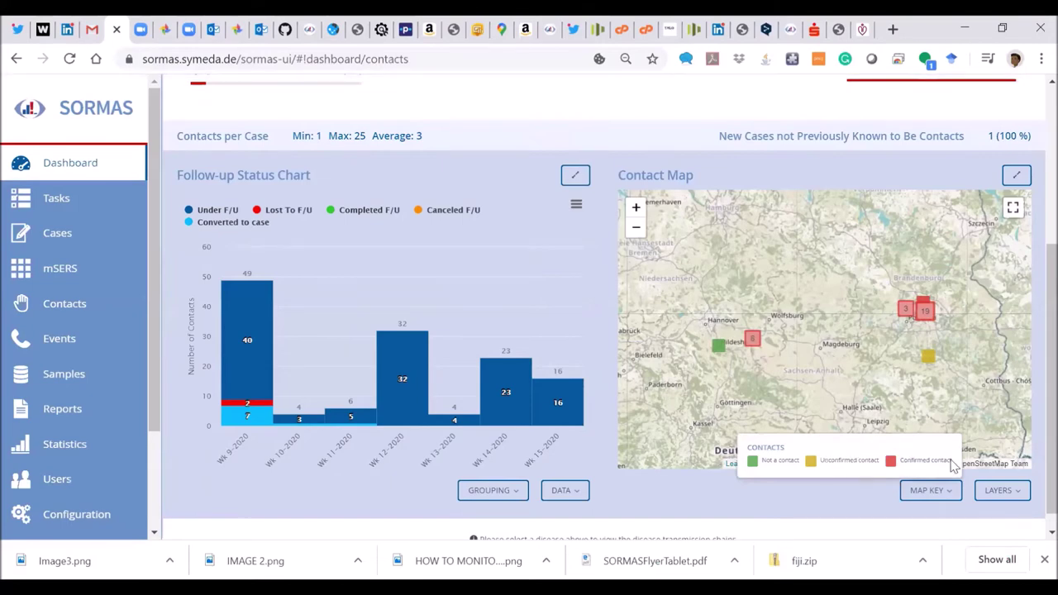
pyautogui.click(995, 490)
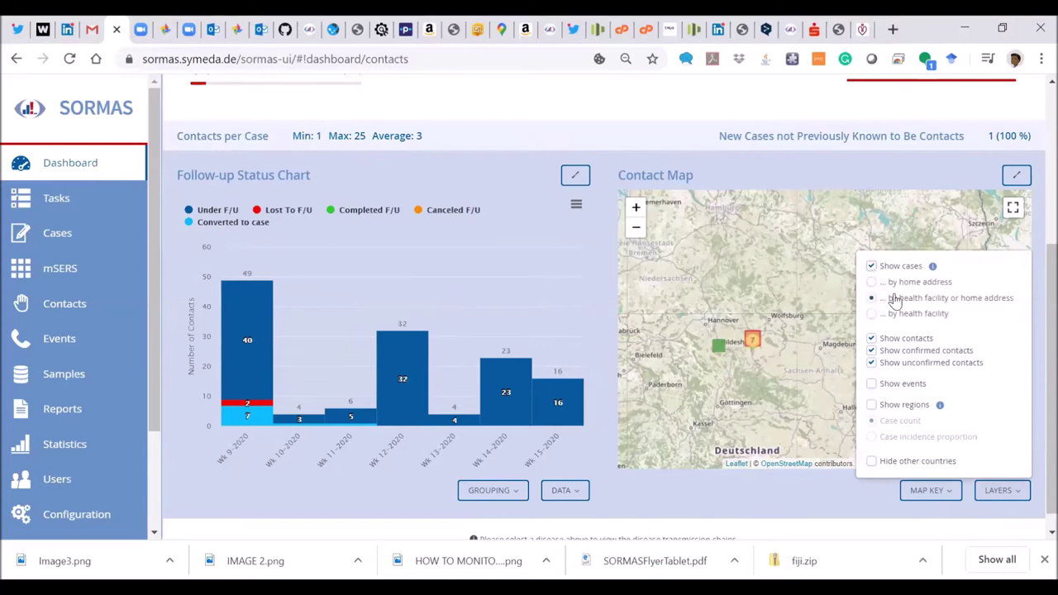
pyautogui.click(752, 347)
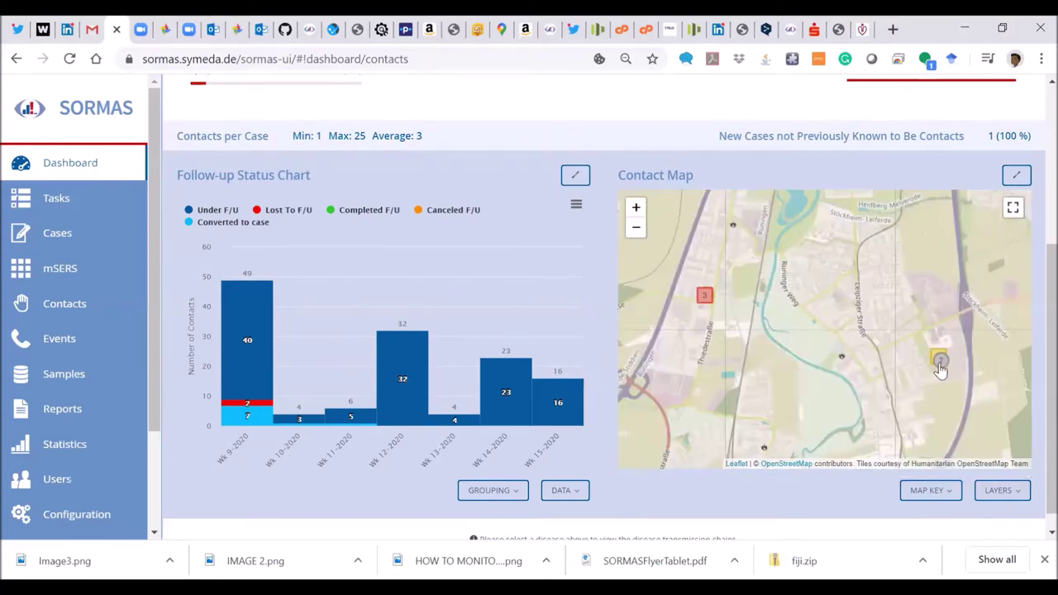
pyautogui.click(995, 493)
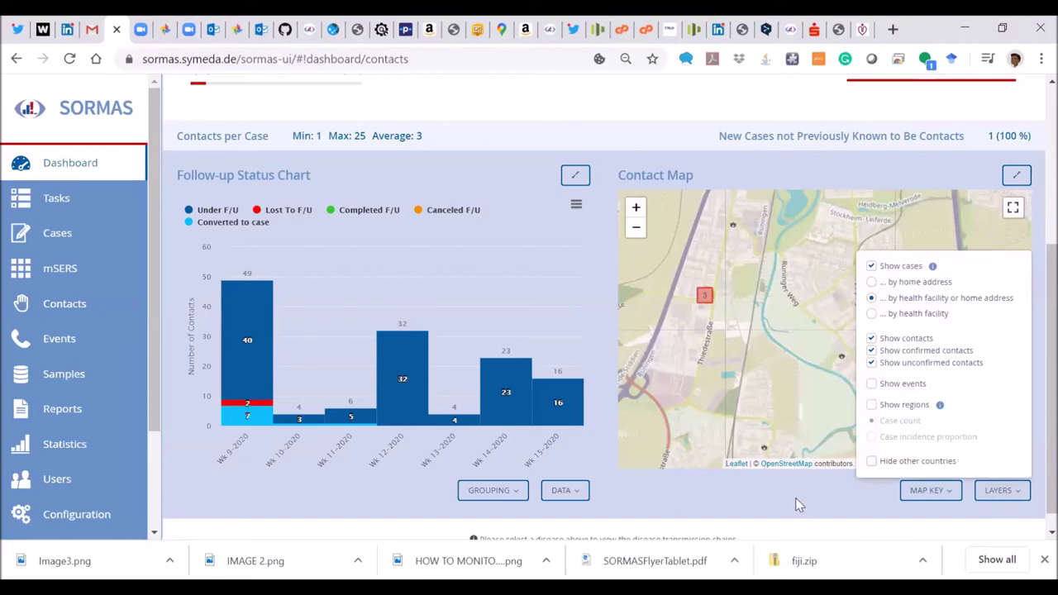
pyautogui.scroll(5, 797, 505)
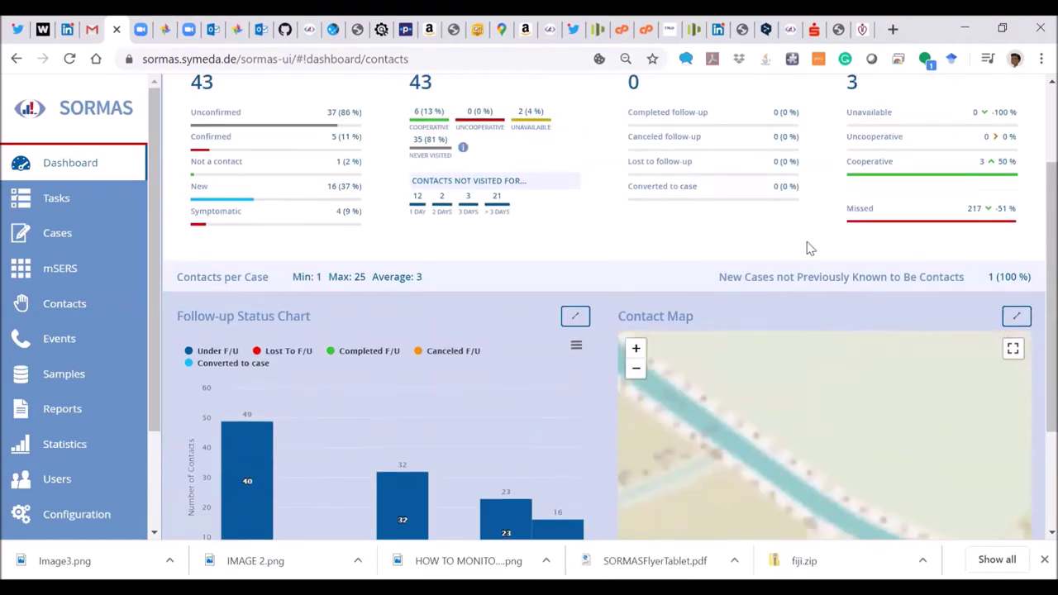
pyautogui.scroll(2, 842, 182)
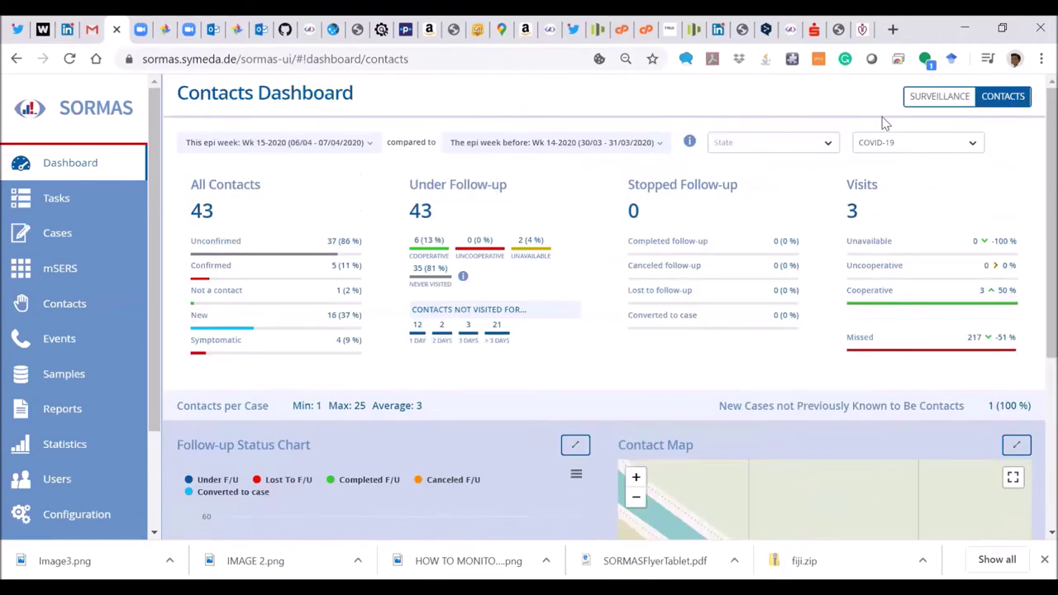
# Step: Filter the dashboard to Not Yet Defined, then switch it back to COVID-19
pyautogui.click(973, 142)
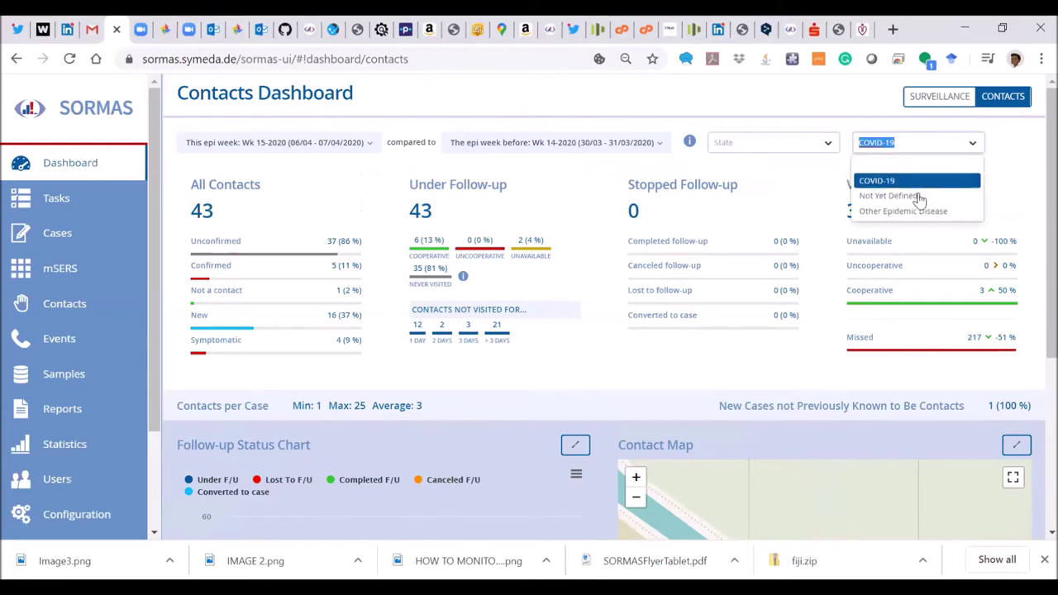
pyautogui.click(918, 195)
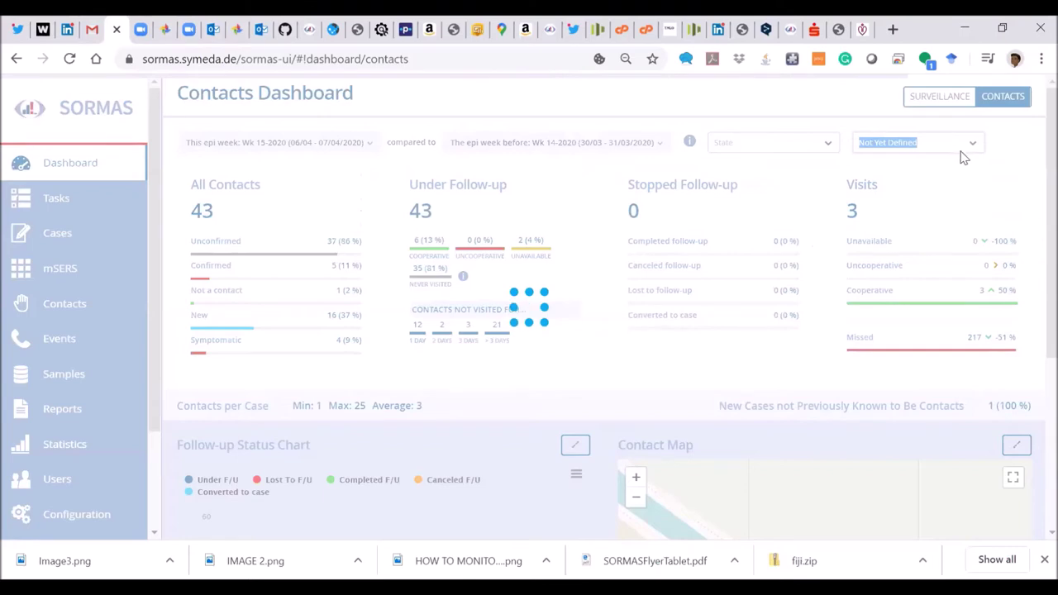
pyautogui.click(959, 149)
pyautogui.click(897, 181)
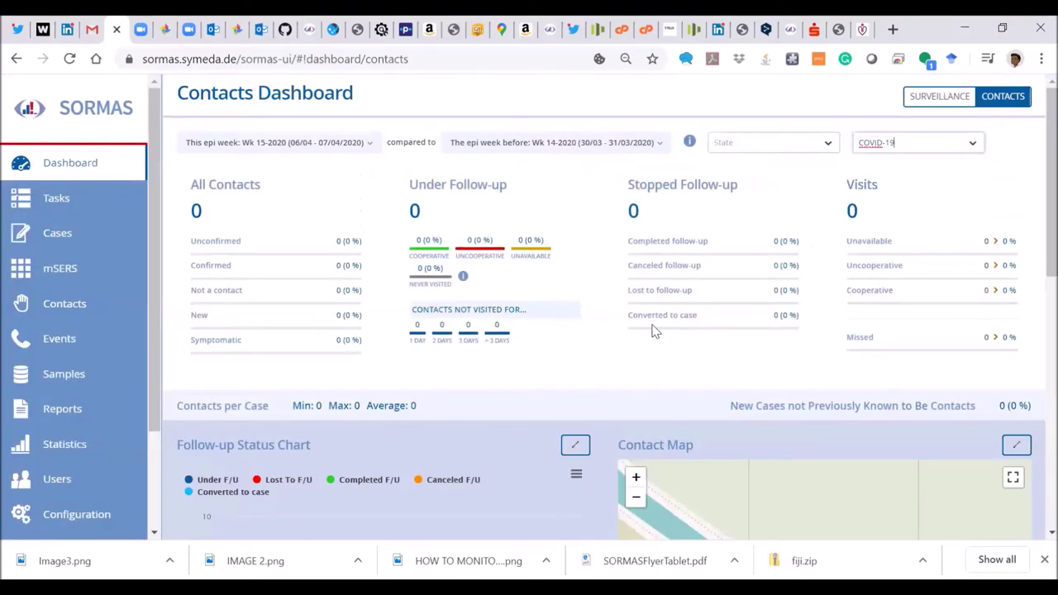
# Step: Scroll to the disease transmission chain and check its 'Select by status' choices without picking one
pyautogui.scroll(-2, 557, 376)
pyautogui.scroll(-3, 557, 377)
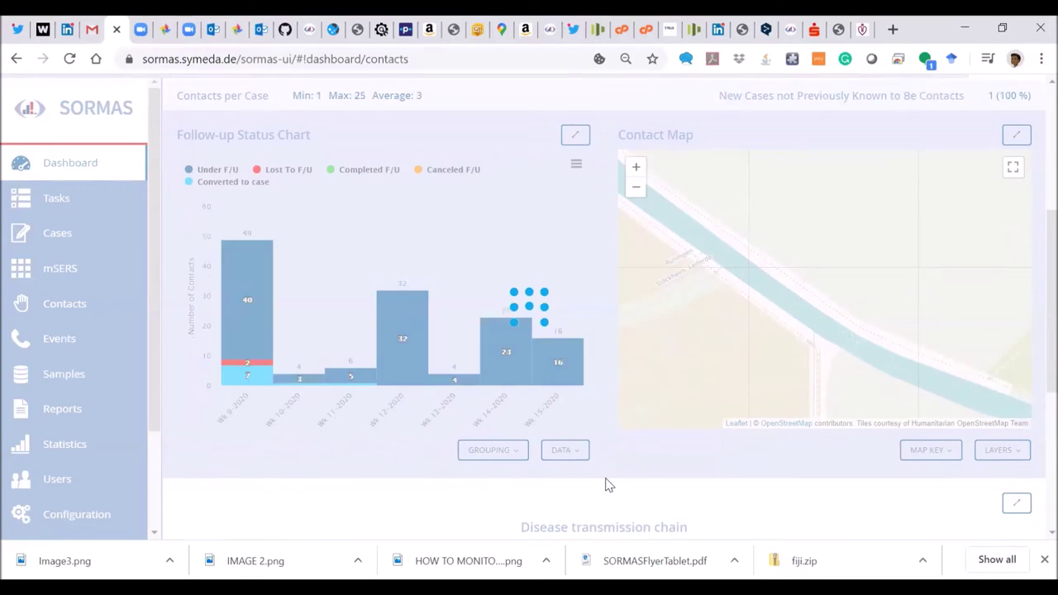
pyautogui.scroll(-3, 729, 446)
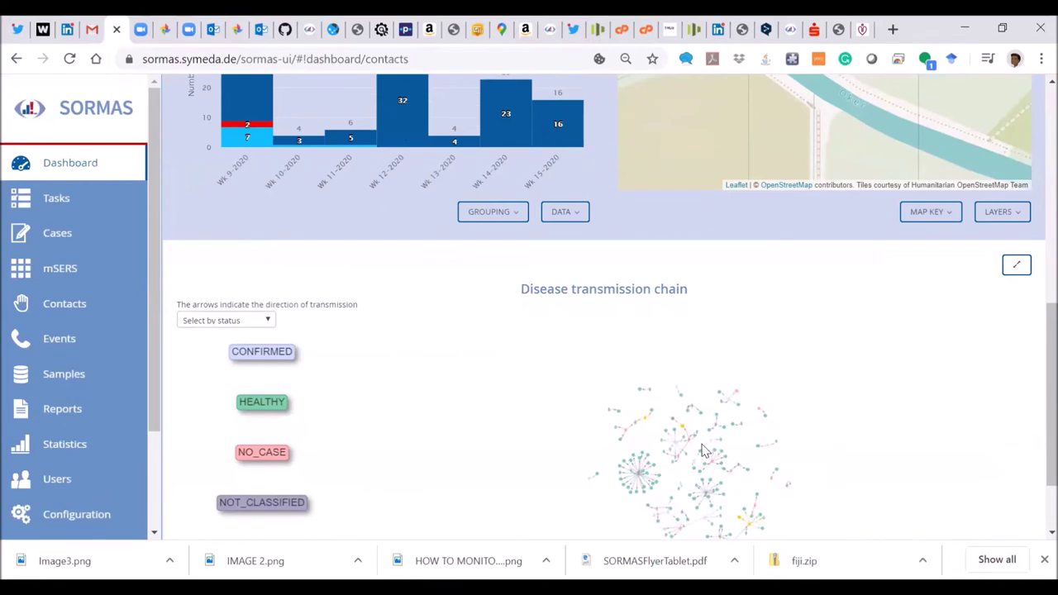
pyautogui.scroll(5, 862, 421)
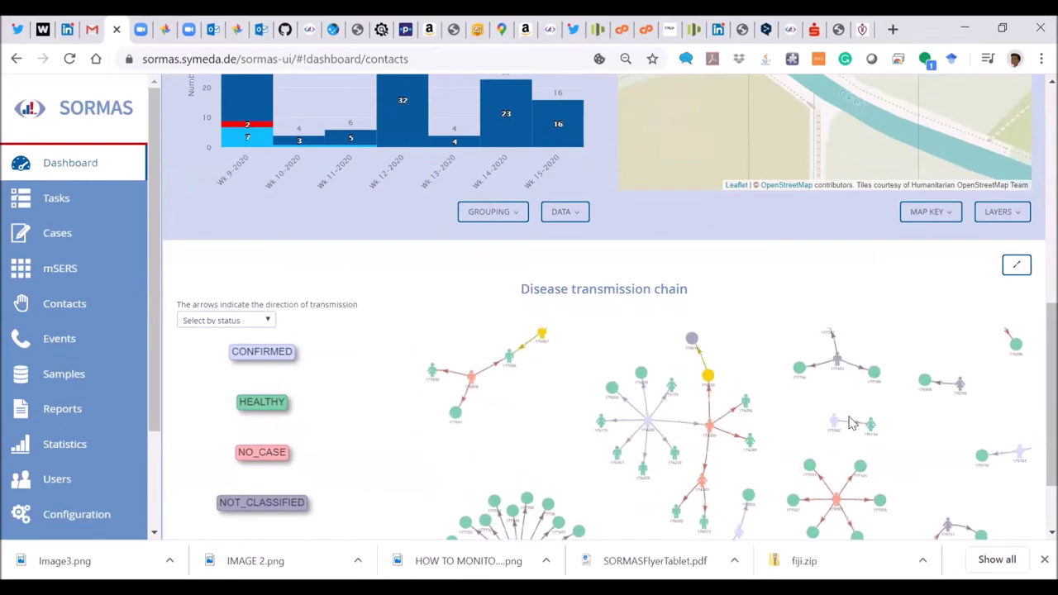
pyautogui.scroll(3, 849, 423)
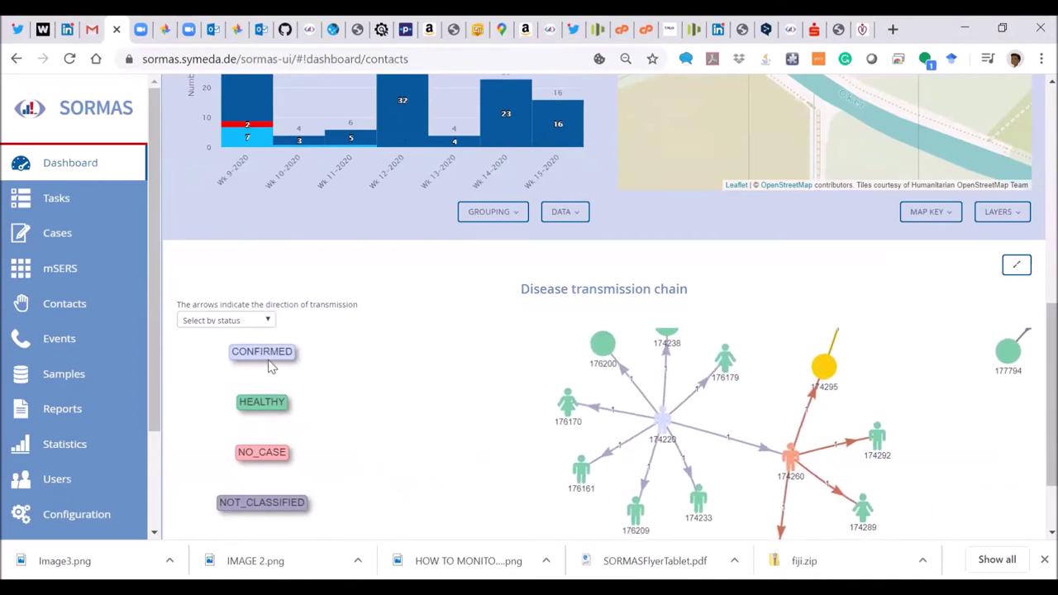
pyautogui.click(267, 322)
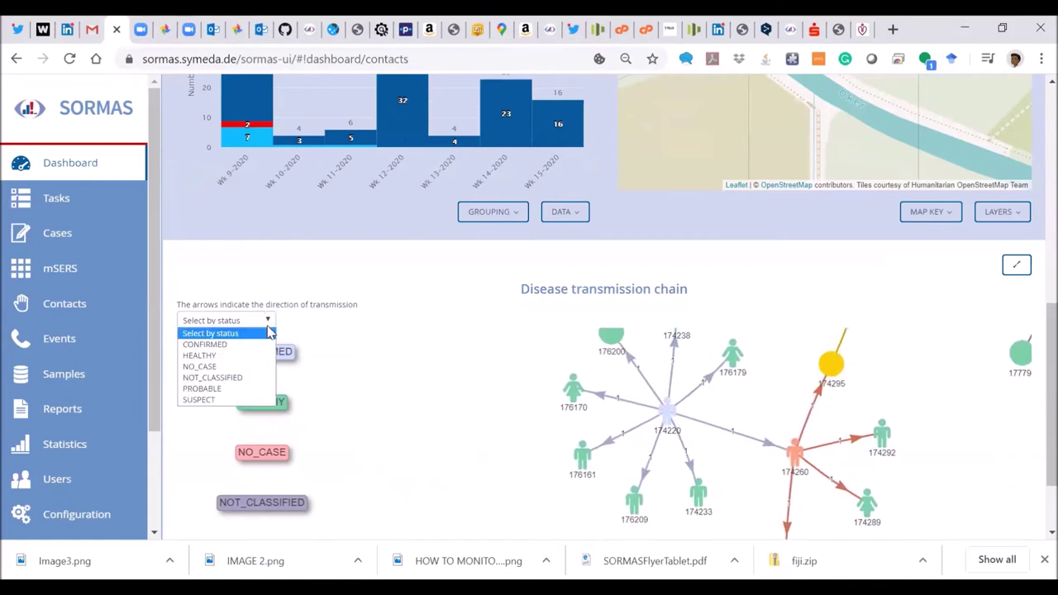
pyautogui.click(463, 442)
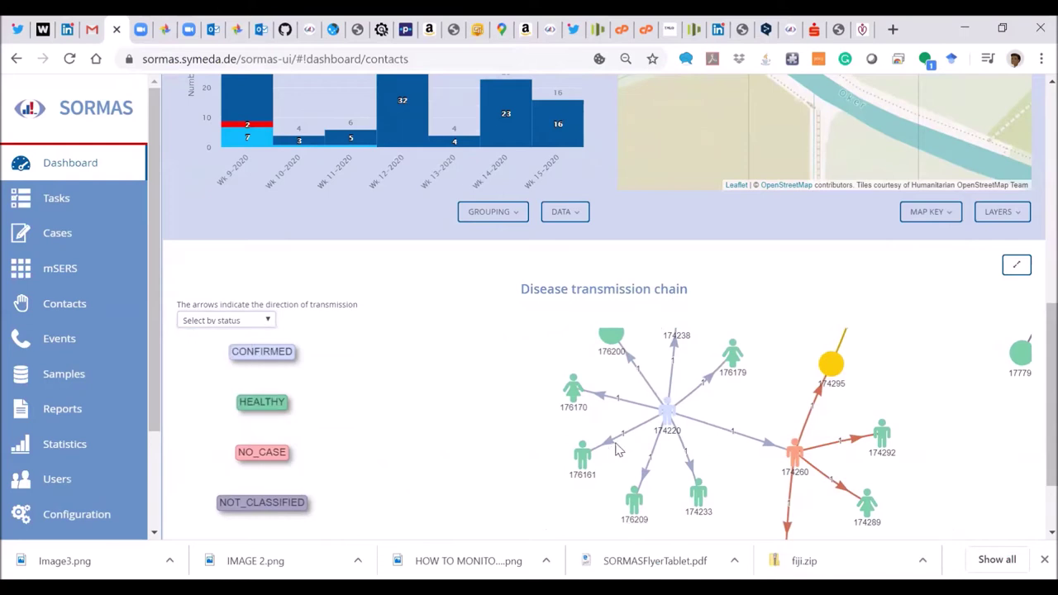
pyautogui.scroll(-5, 616, 465)
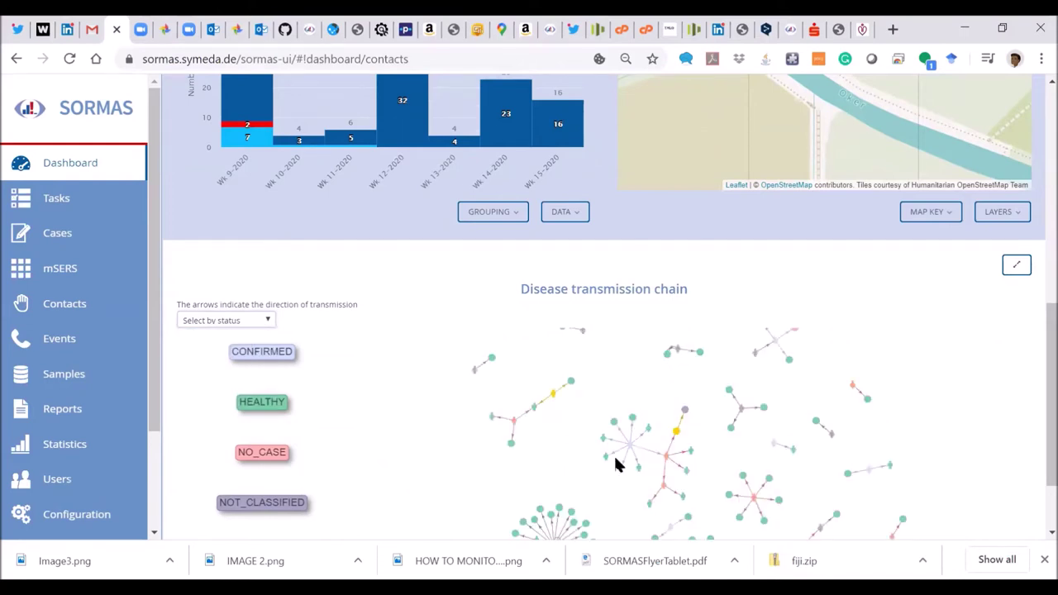
pyautogui.scroll(3, 616, 465)
pyautogui.scroll(5, 615, 465)
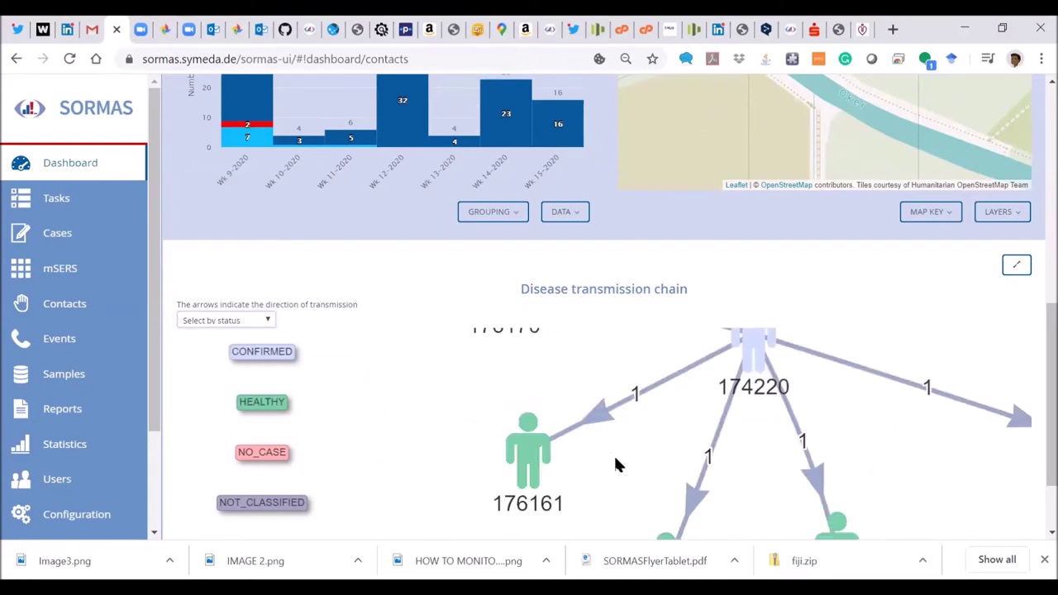
pyautogui.scroll(-2, 637, 419)
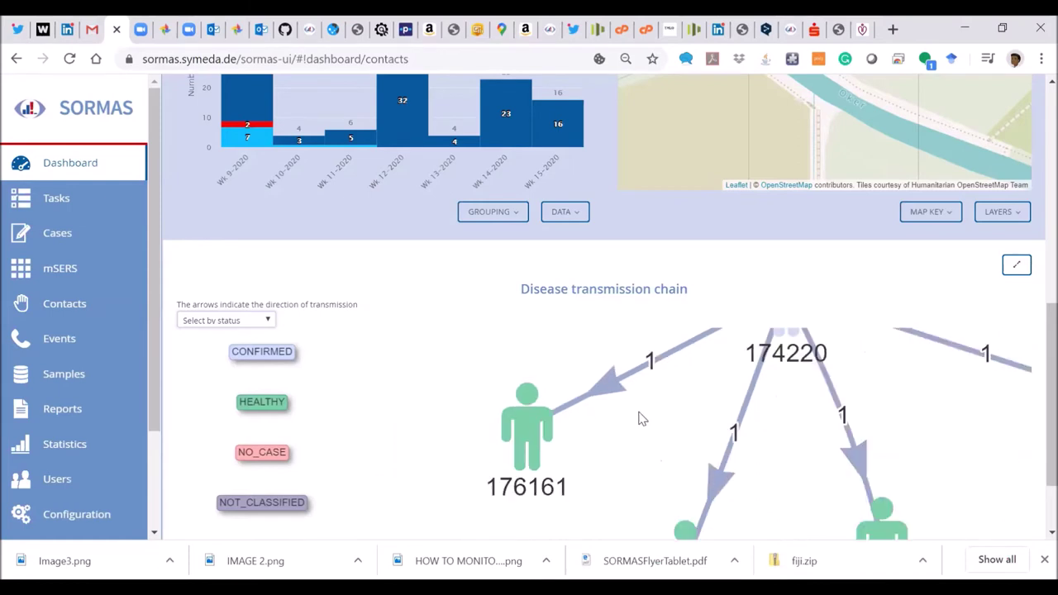
pyautogui.scroll(1, 638, 419)
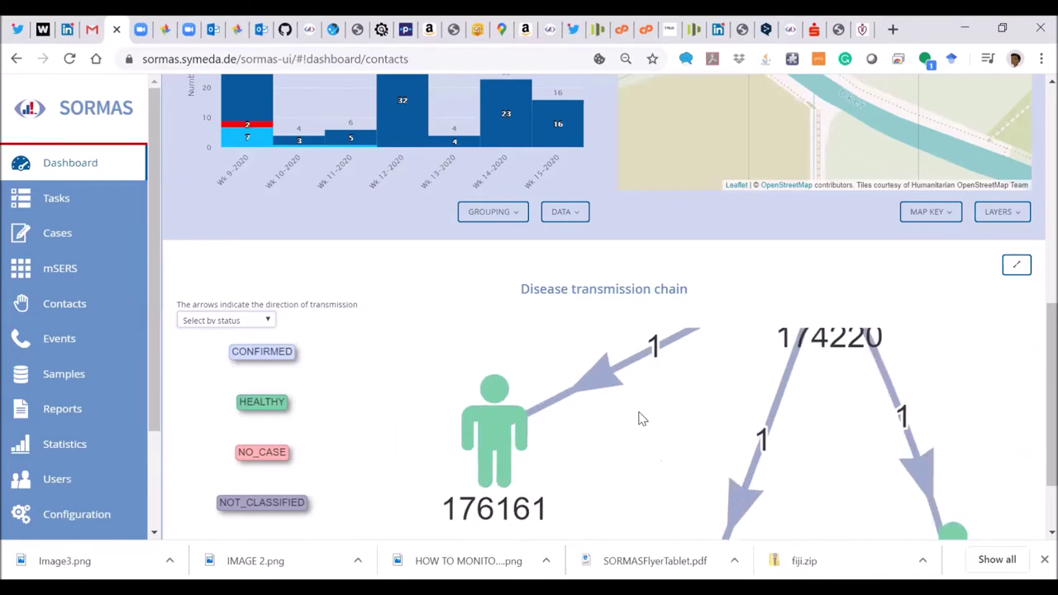
pyautogui.scroll(-5, 638, 419)
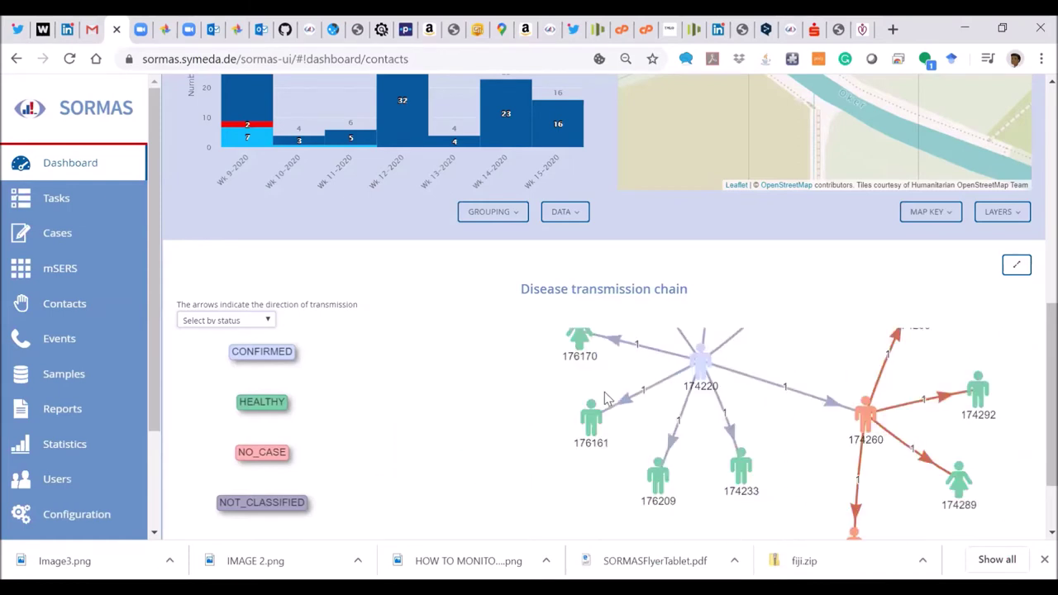
# Step: In the Case Directory, build a five-row line listing of new cases, then close it unsaved
pyautogui.click(58, 234)
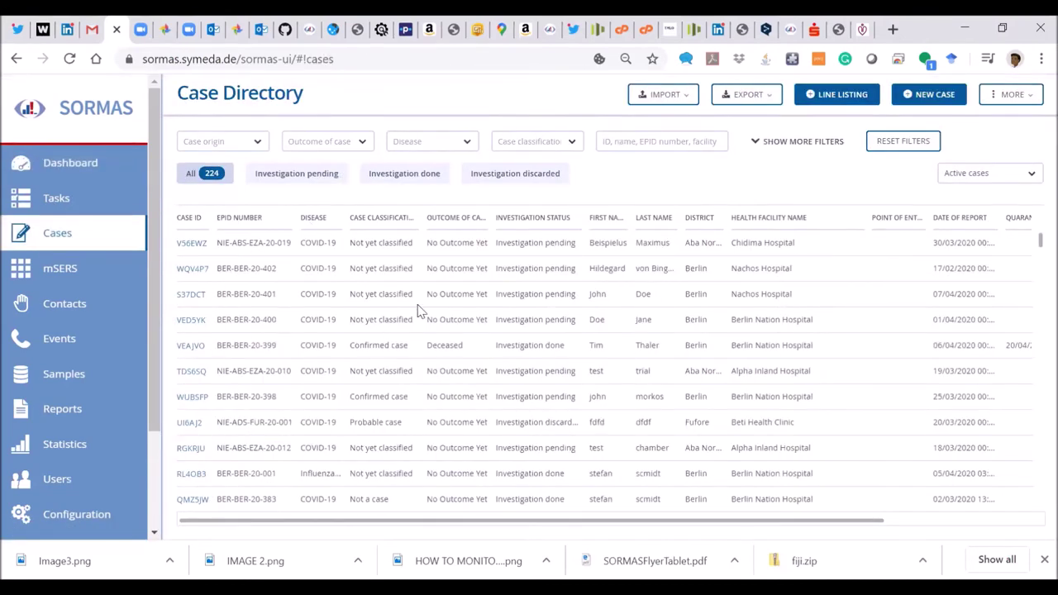
pyautogui.click(838, 96)
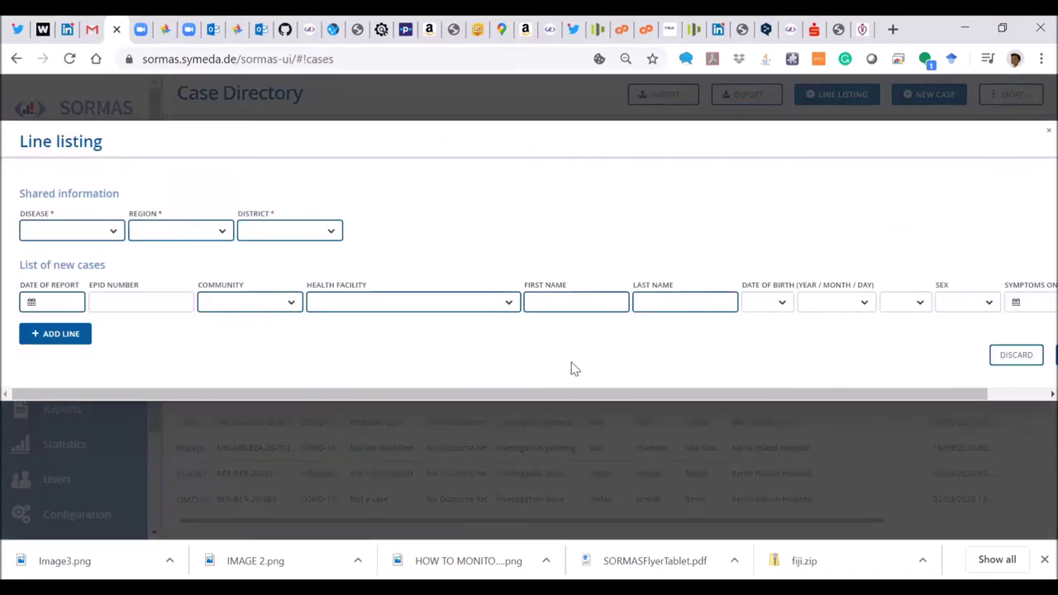
pyautogui.click(67, 339)
pyautogui.click(68, 360)
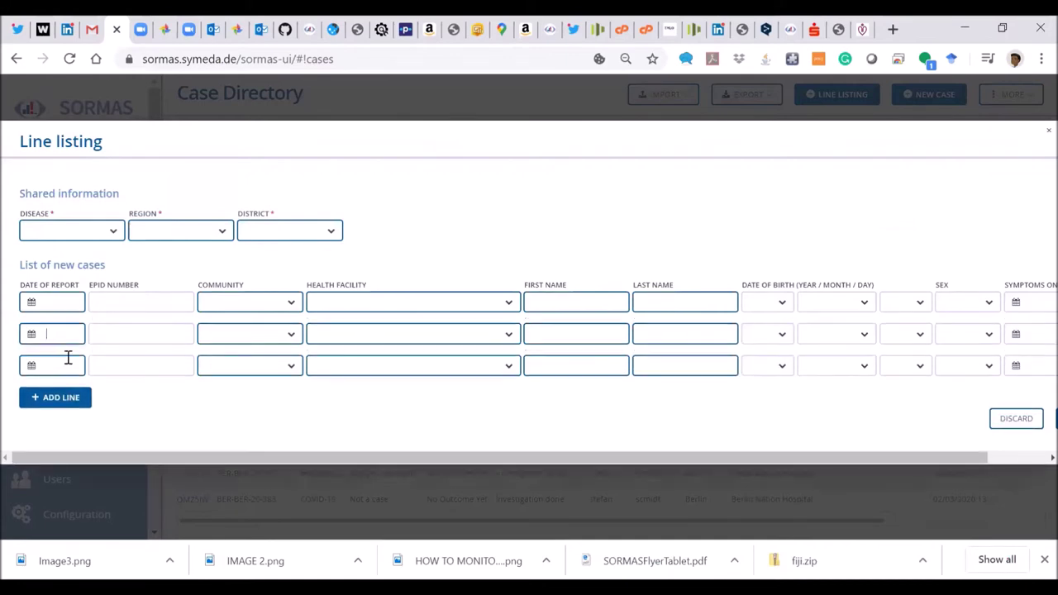
pyautogui.click(67, 397)
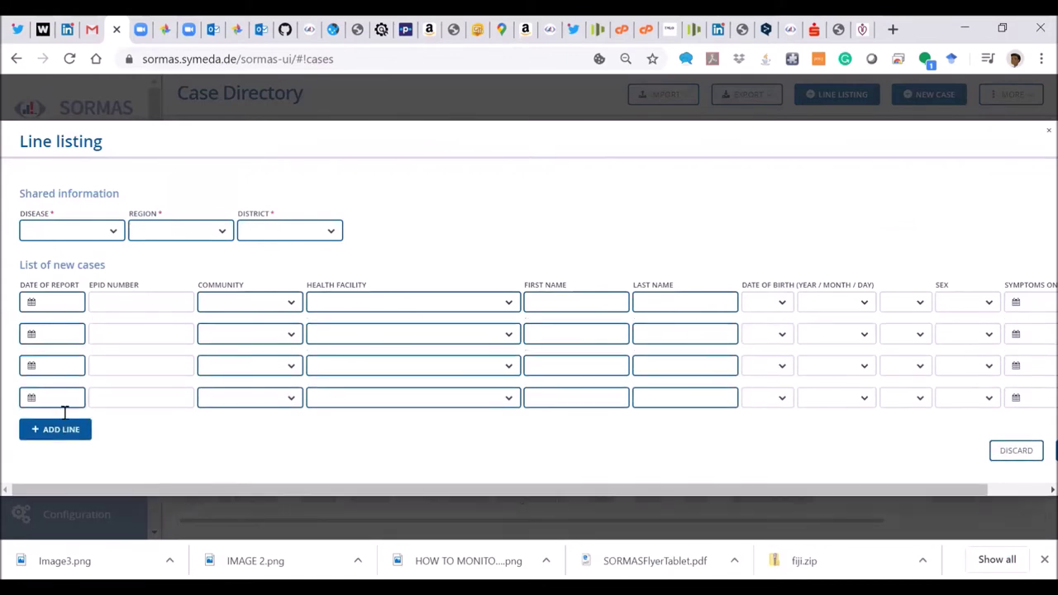
pyautogui.click(66, 434)
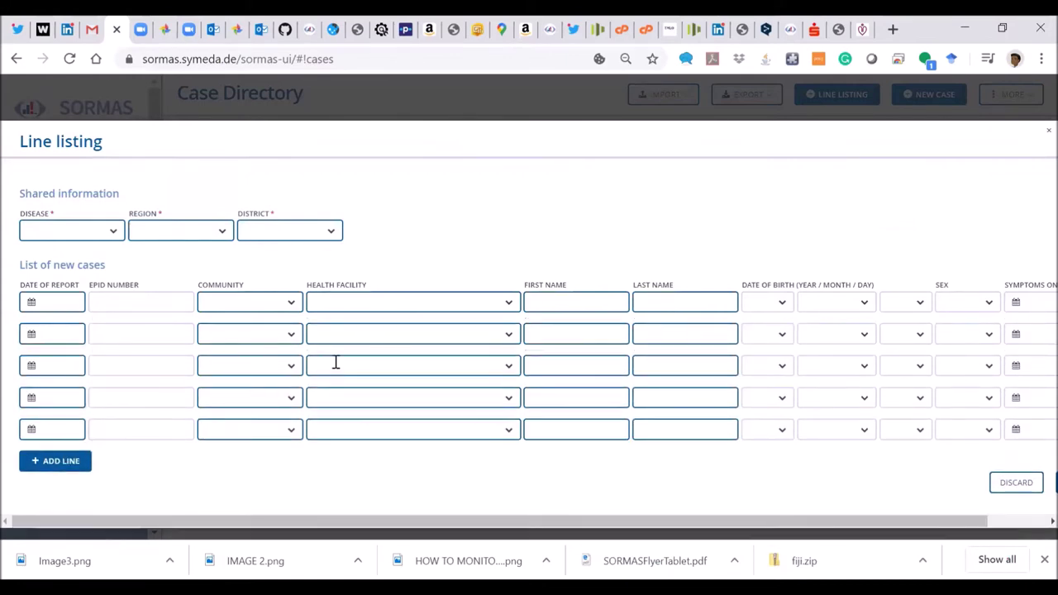
pyautogui.click(1048, 130)
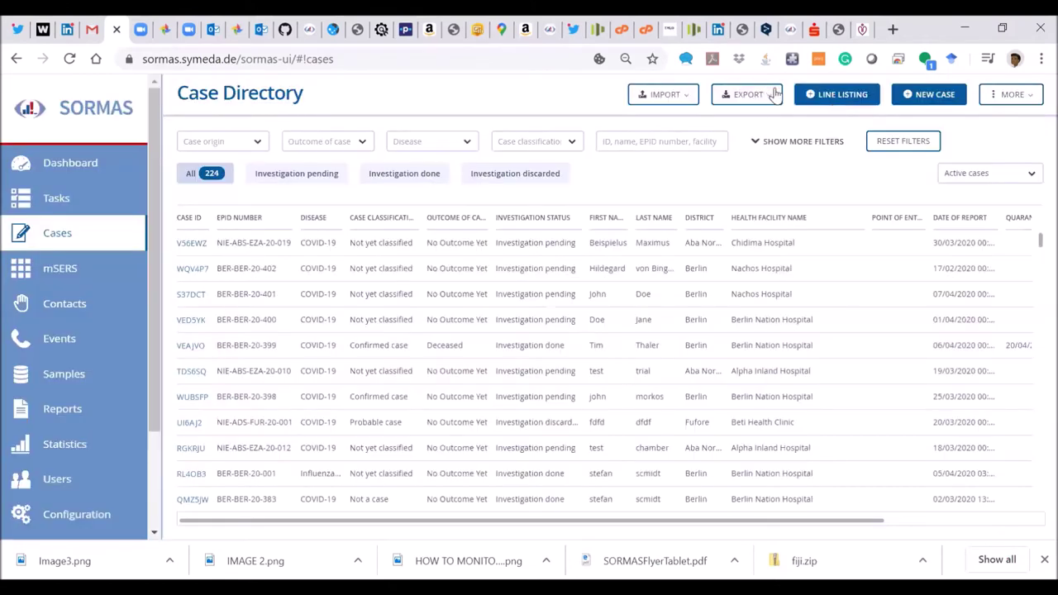
pyautogui.click(768, 96)
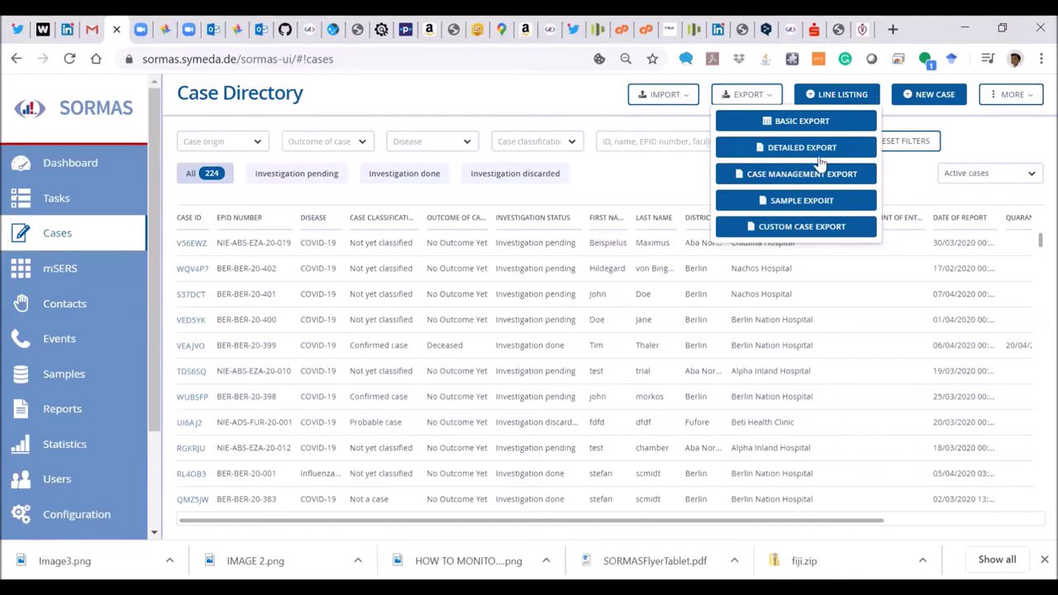
# Step: Review the custom case export configurations and a blank new one, then show the case import types
pyautogui.click(814, 233)
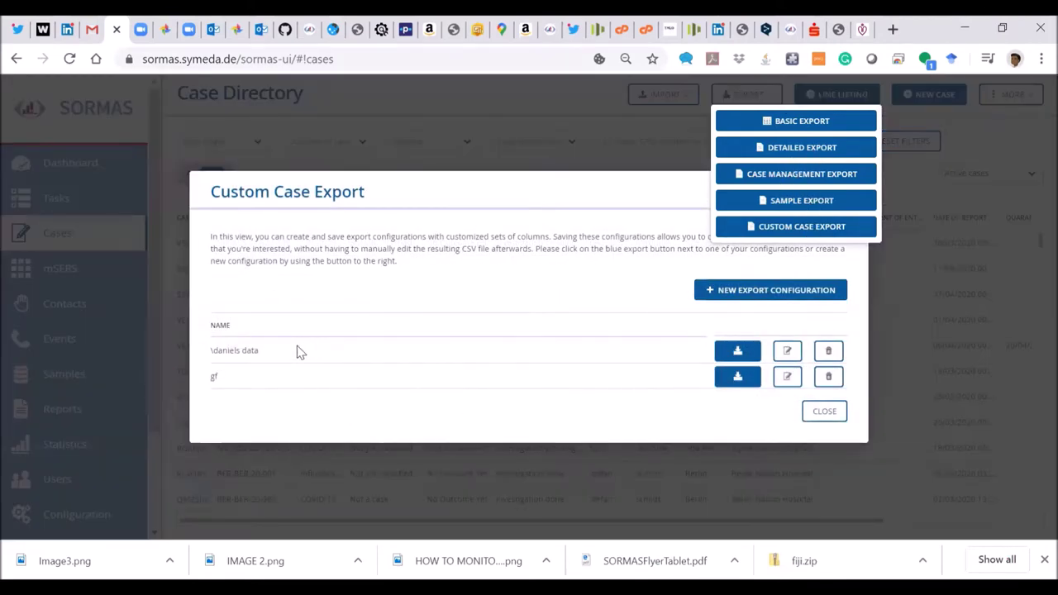
pyautogui.doubleClick(237, 357)
pyautogui.click(741, 293)
pyautogui.scroll(-3, 539, 395)
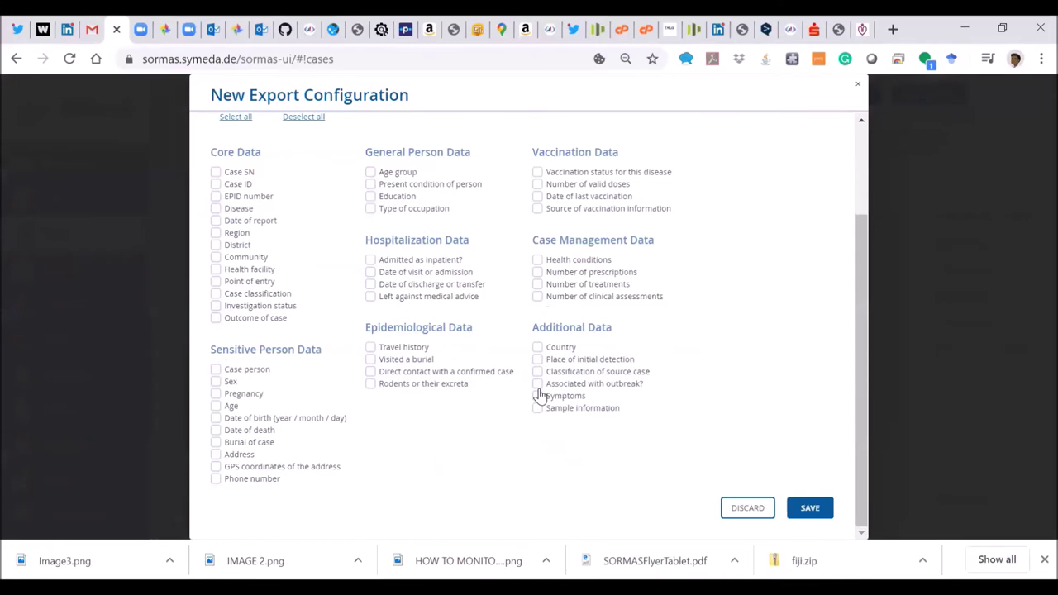
pyautogui.scroll(3, 720, 309)
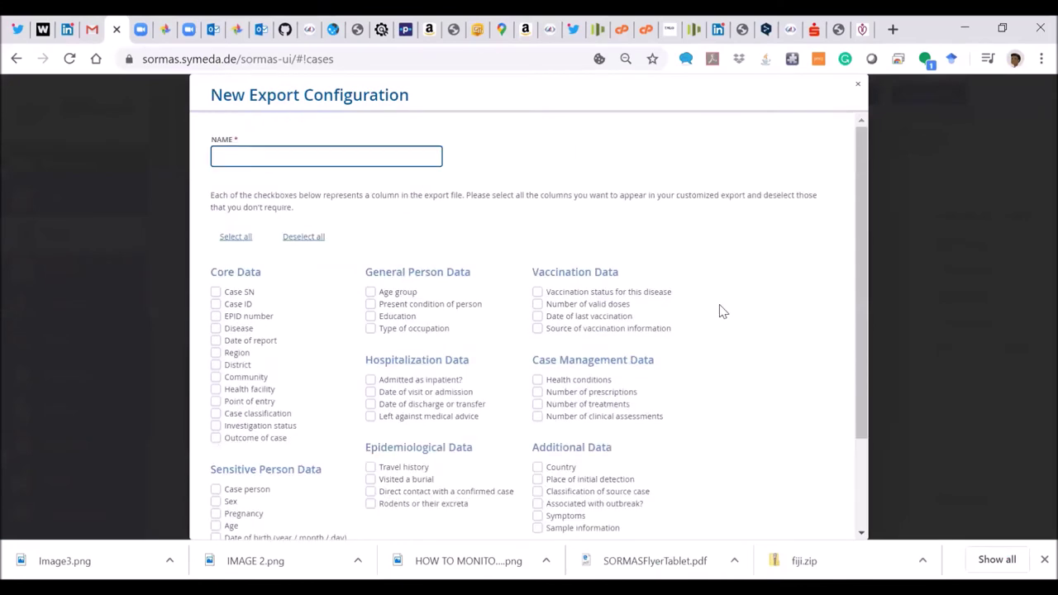
pyautogui.scroll(-3, 728, 321)
pyautogui.press('Escape')
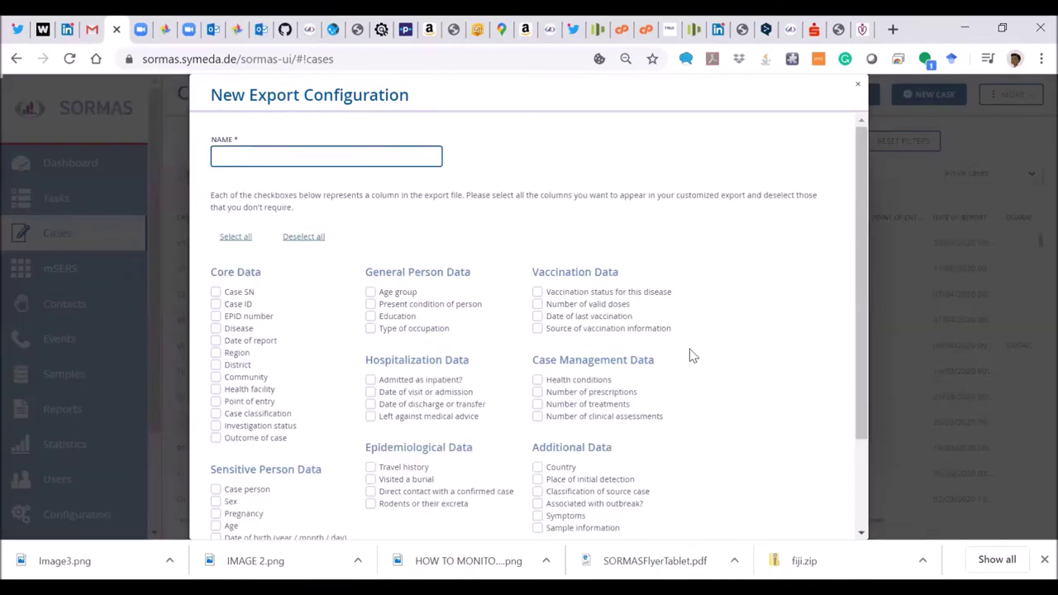
pyautogui.click(857, 183)
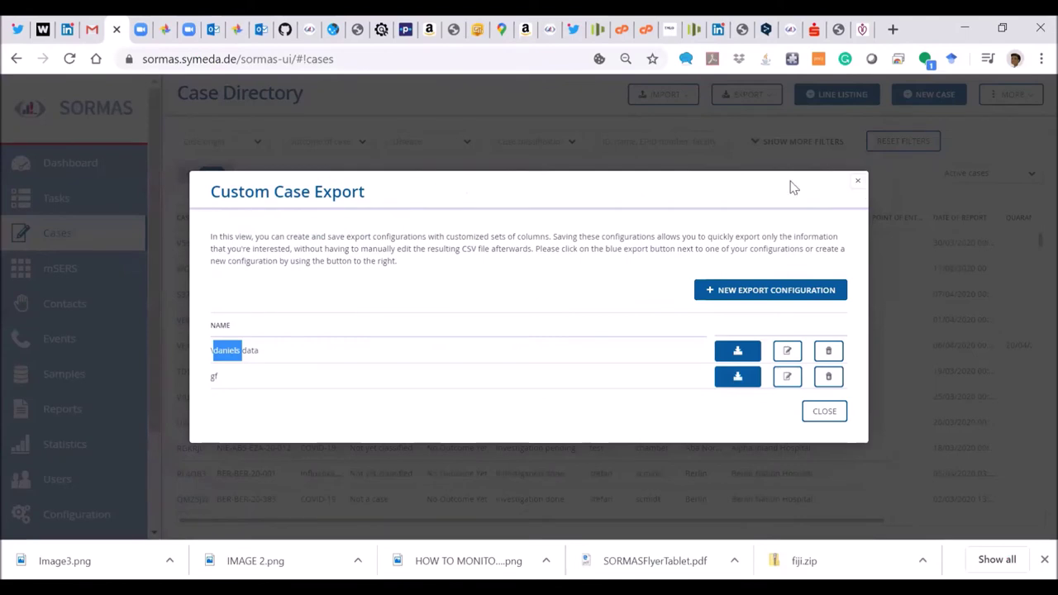
pyautogui.click(685, 96)
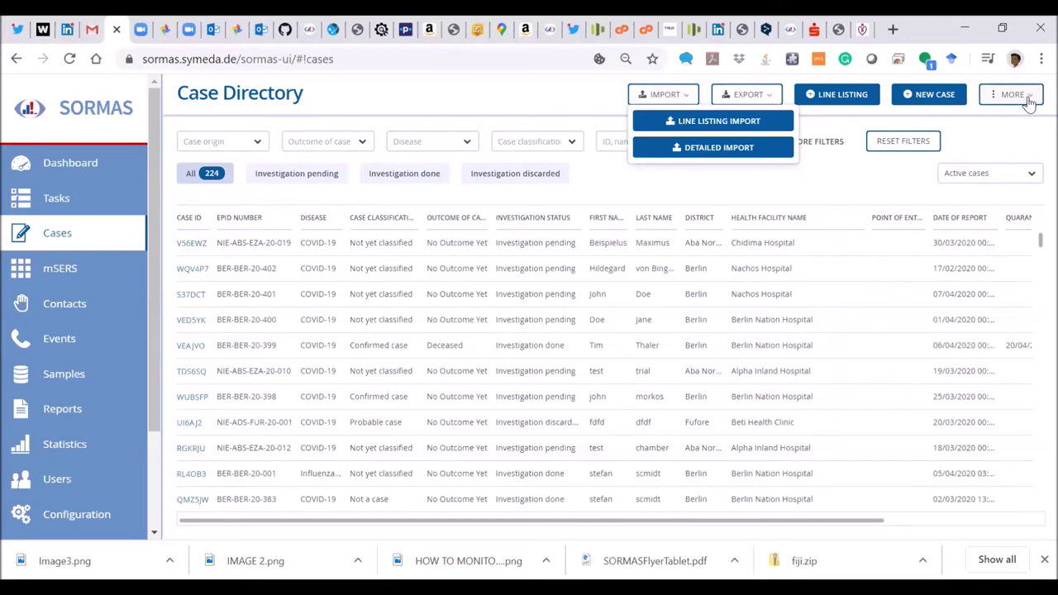
# Step: Open and close the case directory guide, and close the New Case form unsaved
pyautogui.click(999, 96)
pyautogui.click(958, 122)
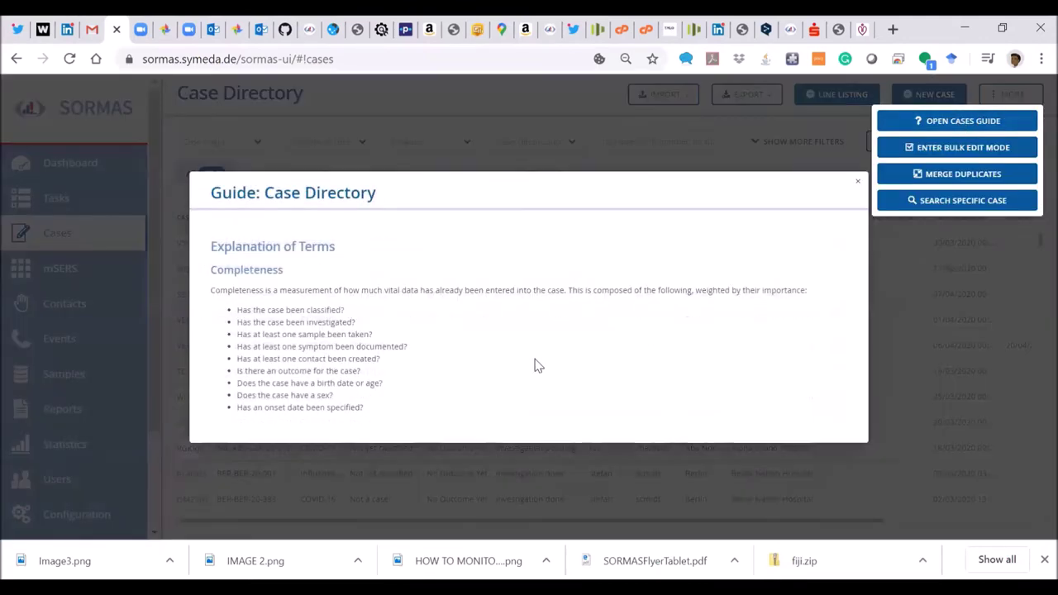
pyautogui.click(858, 189)
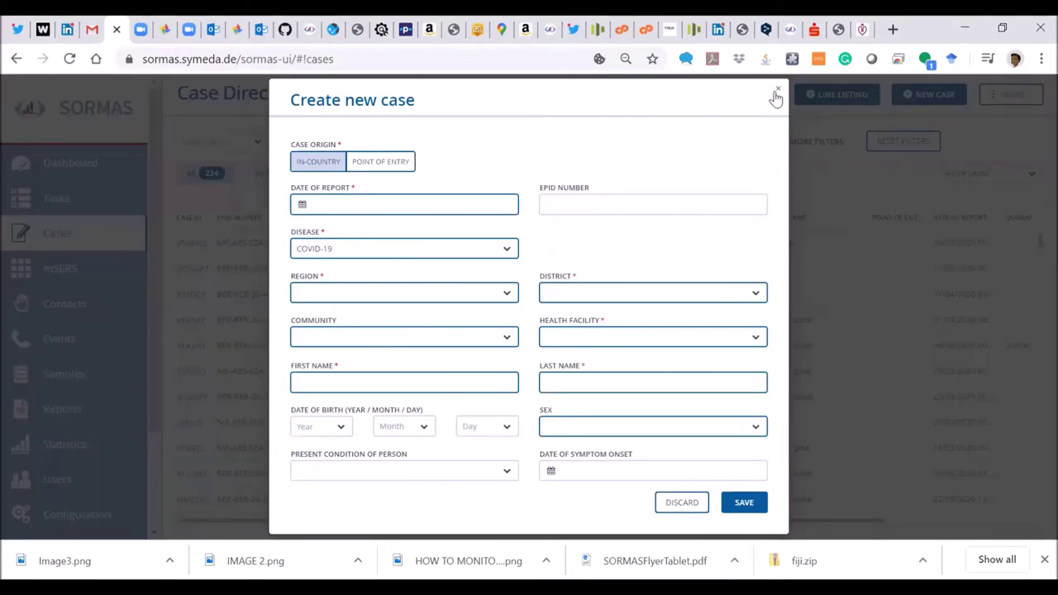
pyautogui.click(775, 95)
# Step: Enter bulk edit mode, mark the first two cases for a batch edit, then discard it
pyautogui.click(1004, 96)
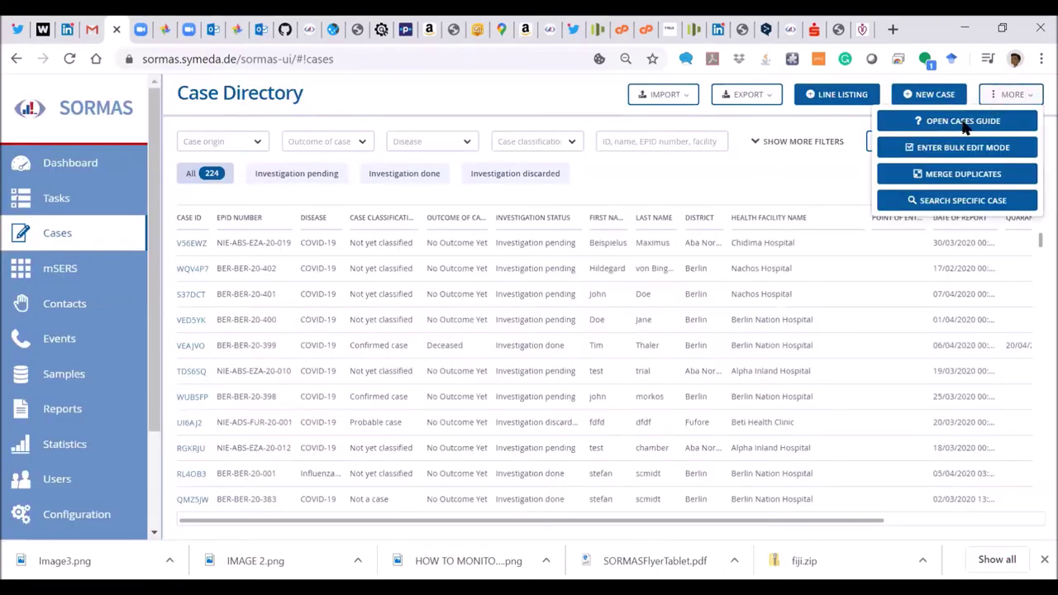
pyautogui.click(963, 147)
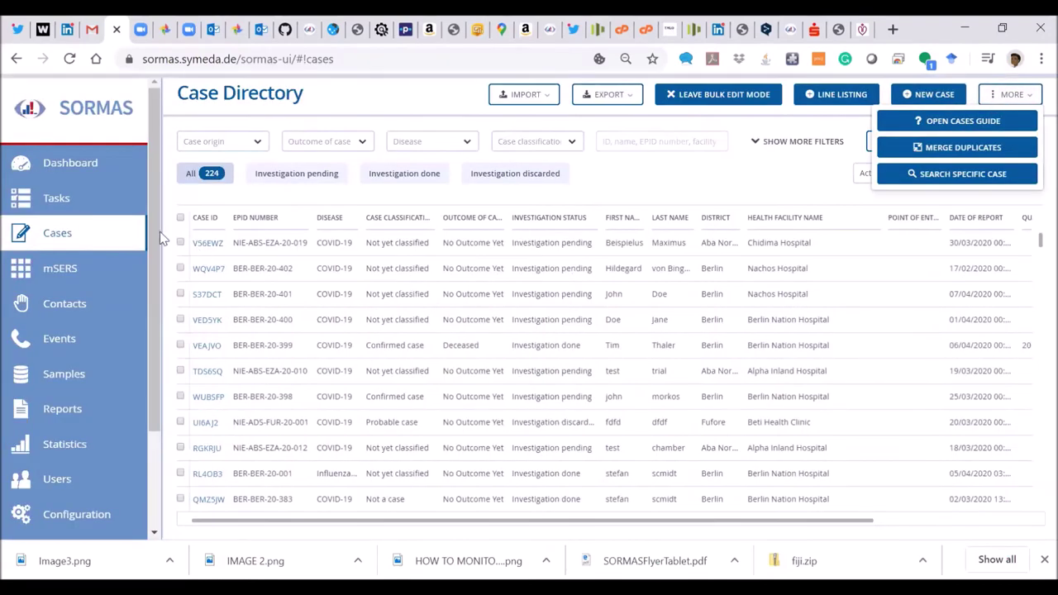
pyautogui.click(181, 242)
pyautogui.click(180, 269)
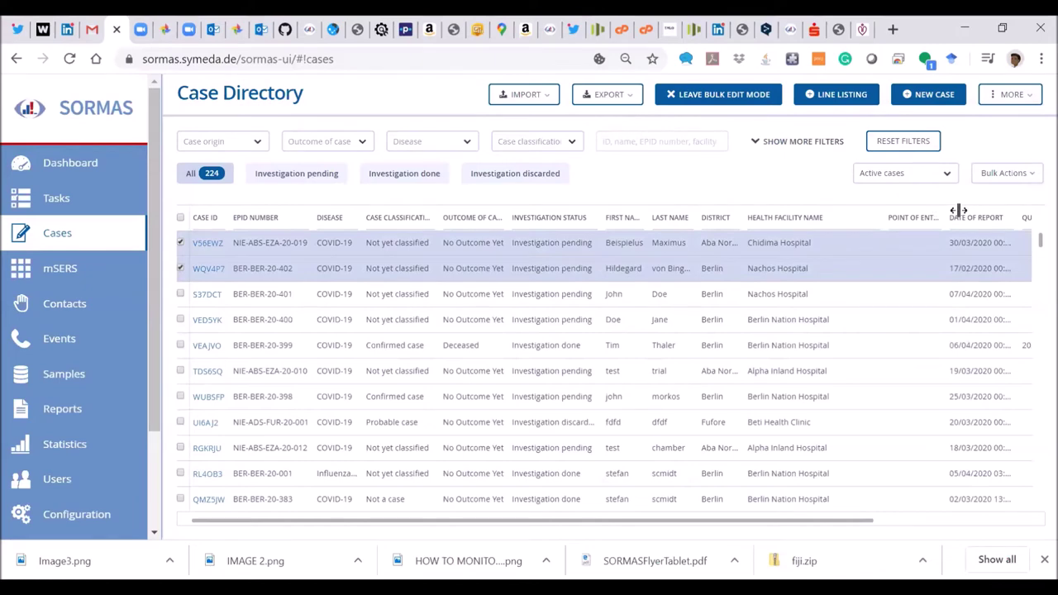
pyautogui.click(1012, 174)
pyautogui.click(1007, 199)
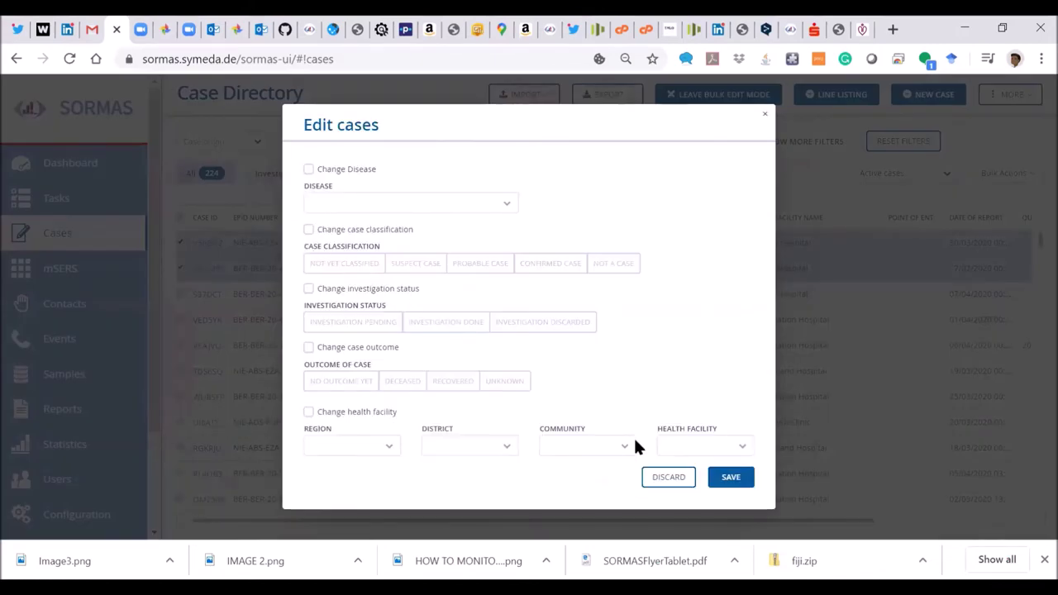
pyautogui.click(683, 476)
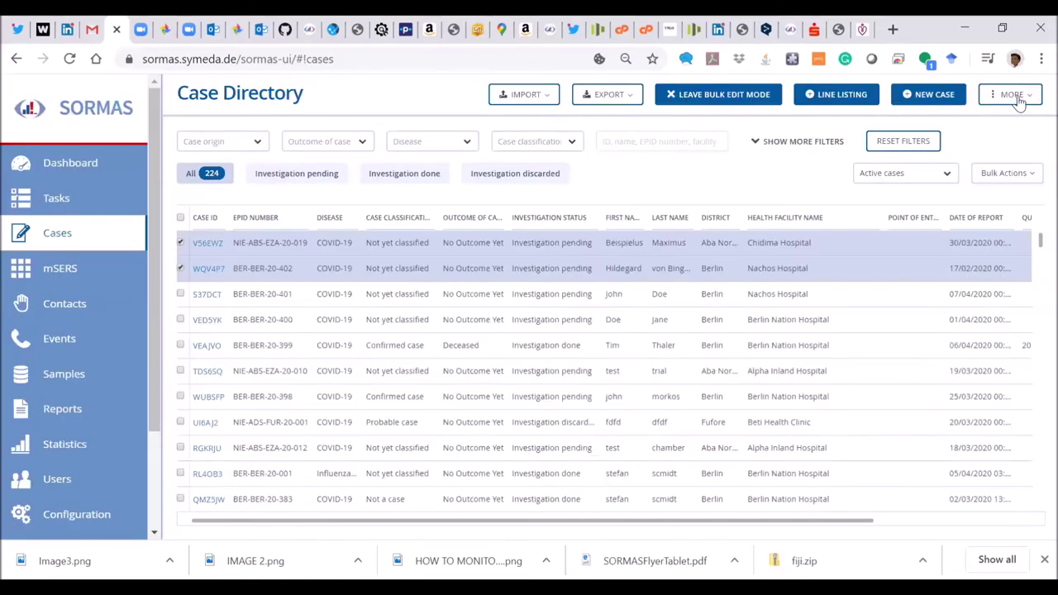
pyautogui.click(1018, 99)
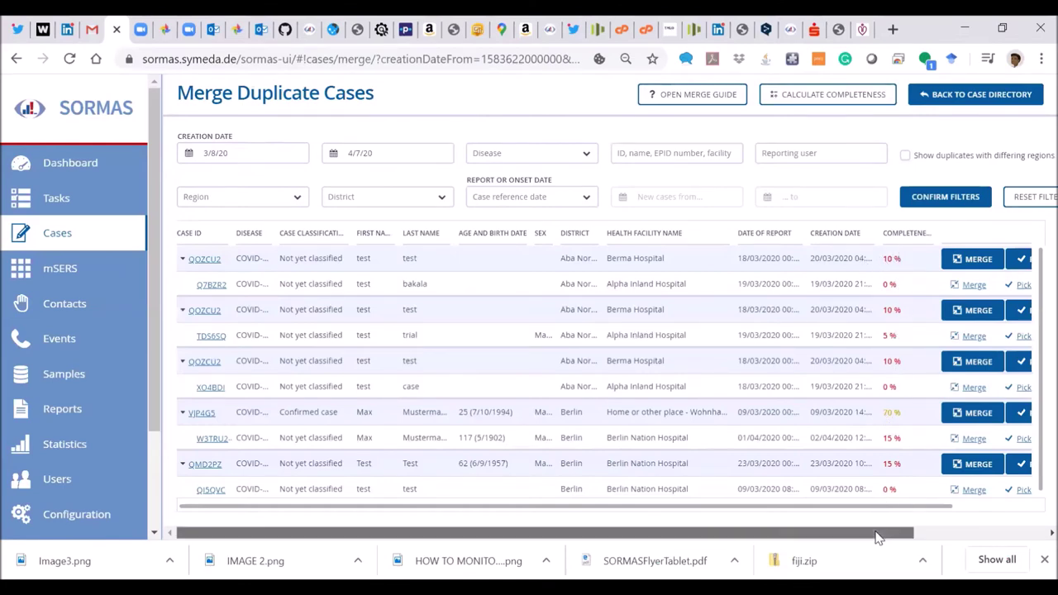
# Step: Scroll the Merge Duplicate Cases table sideways to see all its columns
pyautogui.hscroll(1, 878, 423)
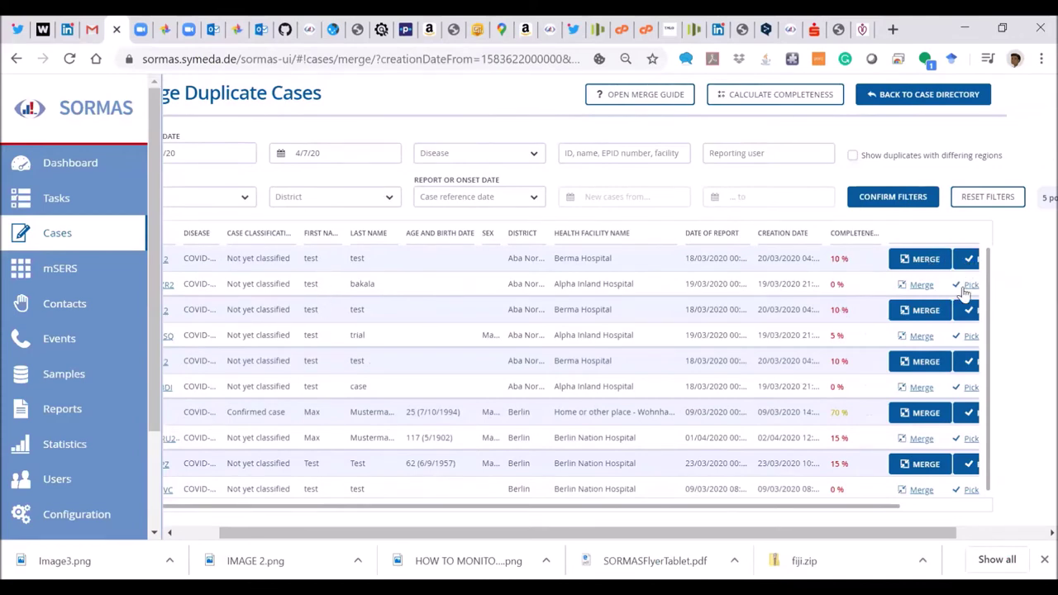
# Step: Open mSERS and preview a new aggregated report form by scrolling through it
pyautogui.click(64, 280)
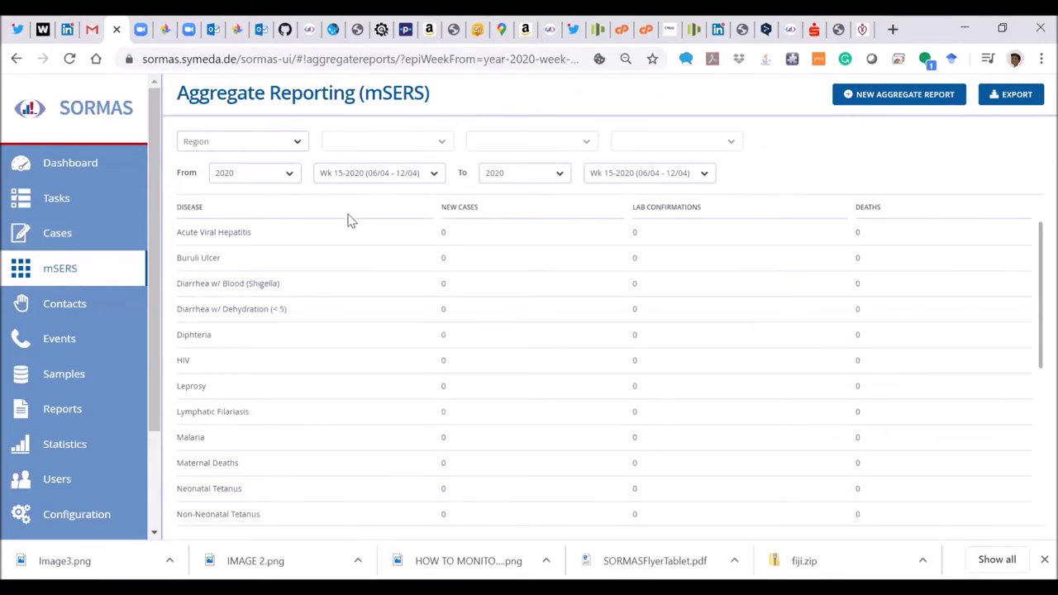
pyautogui.click(911, 98)
pyautogui.scroll(-5, 523, 322)
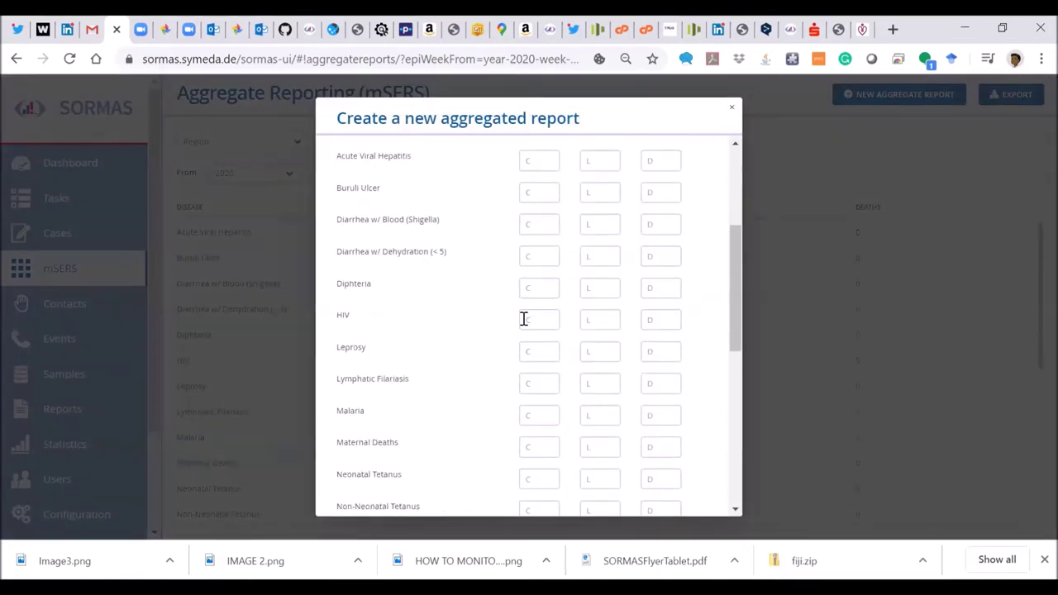
pyautogui.scroll(5, 524, 323)
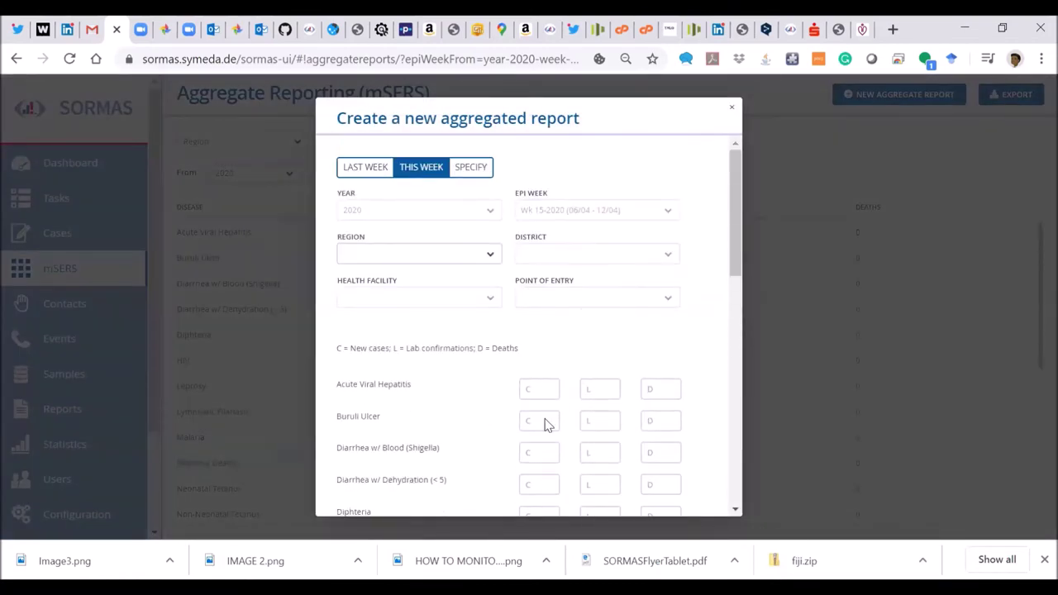
# Step: Close the report form without saving and go to the Contact Directory via Events
pyautogui.click(732, 116)
pyautogui.click(74, 337)
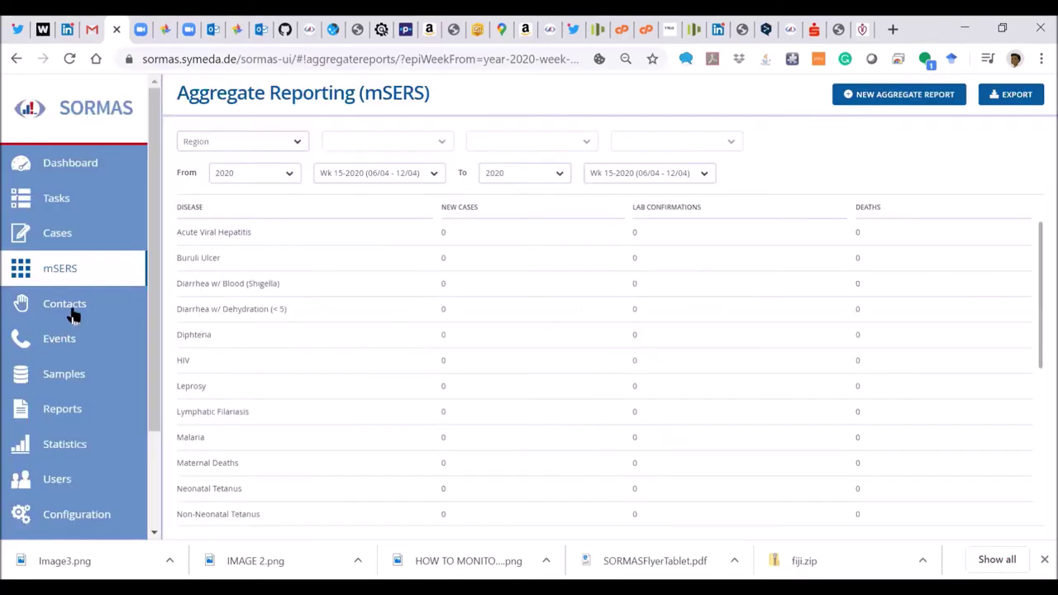
pyautogui.click(70, 306)
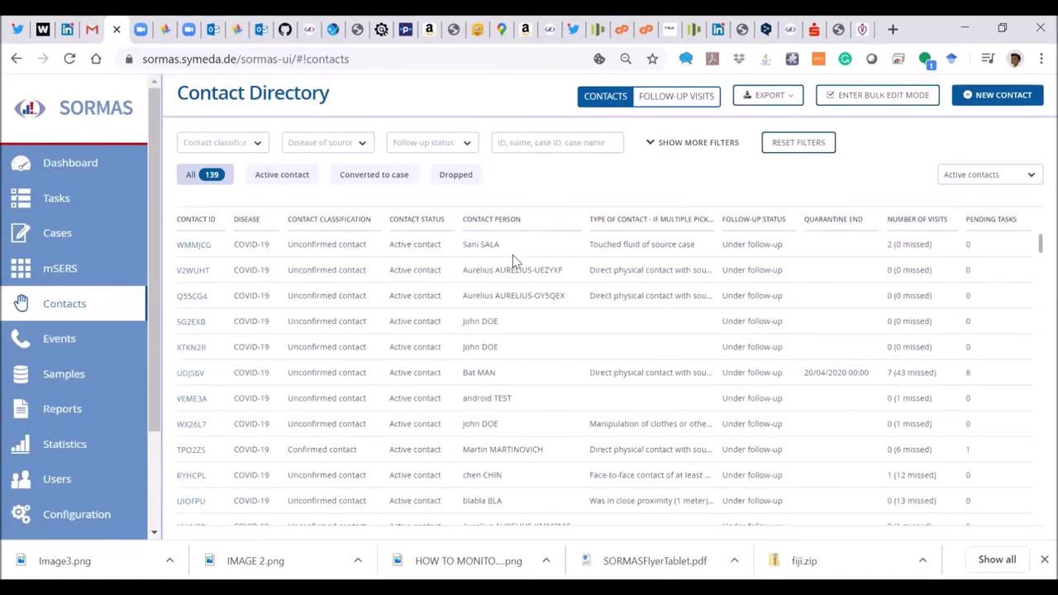
# Step: Switch contacts to the Follow-Up Visits grid and scroll through it
pyautogui.click(693, 97)
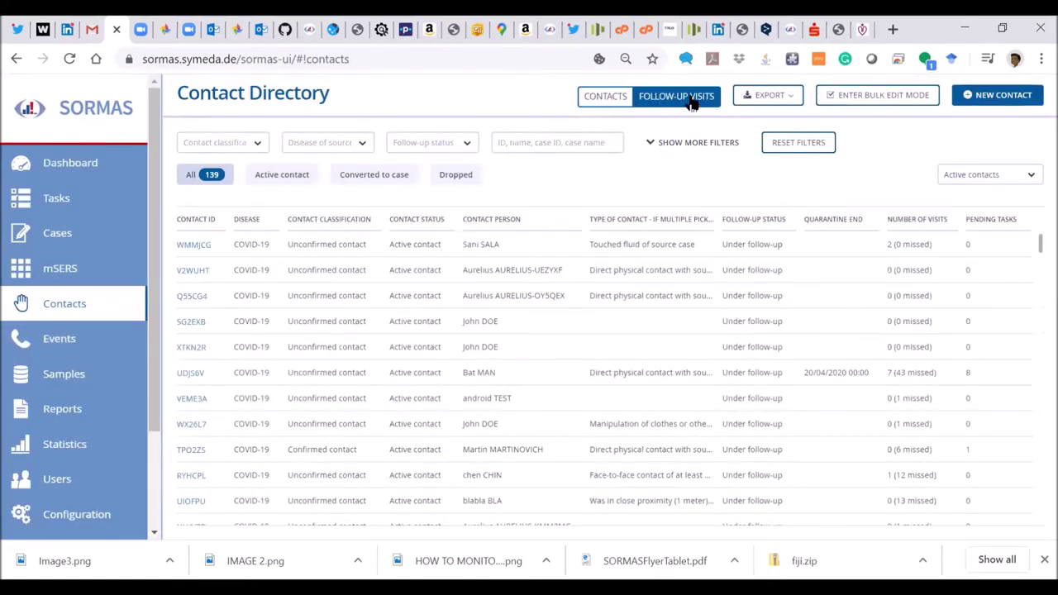
pyautogui.scroll(-5, 785, 346)
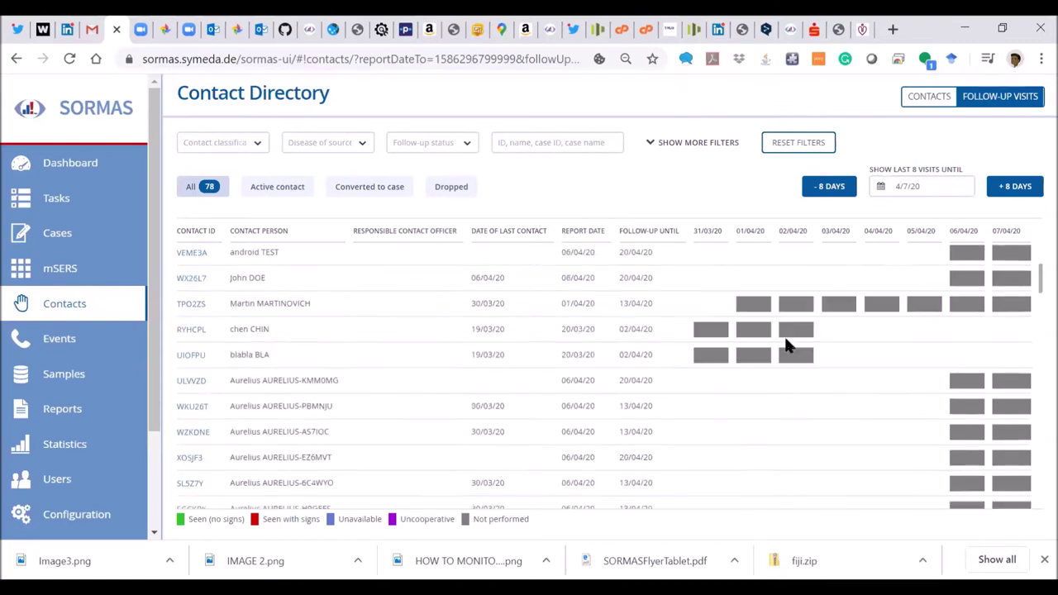
pyautogui.scroll(-1, 785, 345)
pyautogui.scroll(4, 785, 345)
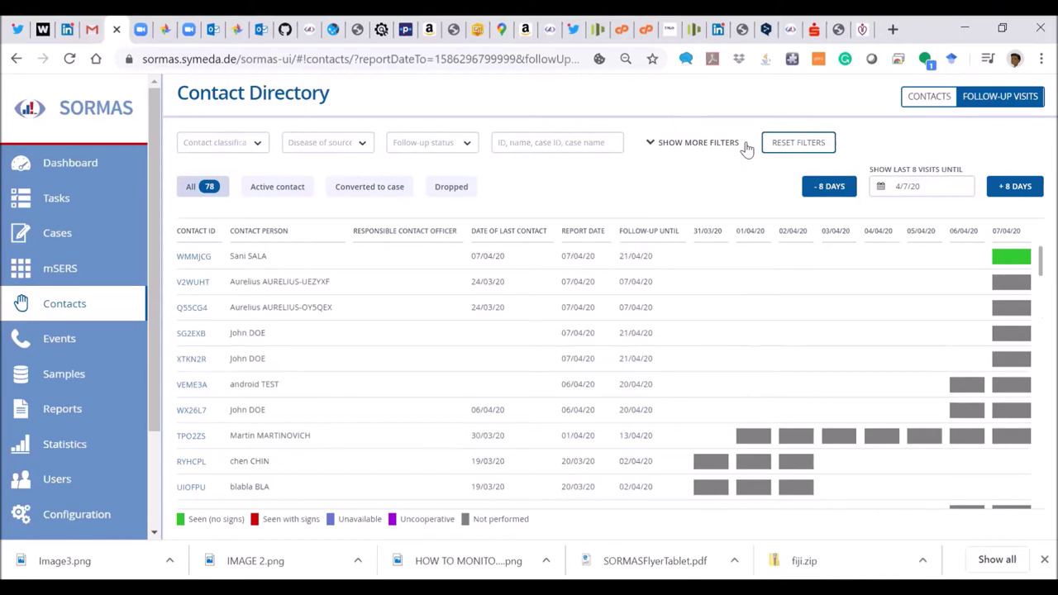
# Step: Reveal the extra contact filters, return to the contacts list, and open the Event Directory
pyautogui.click(712, 145)
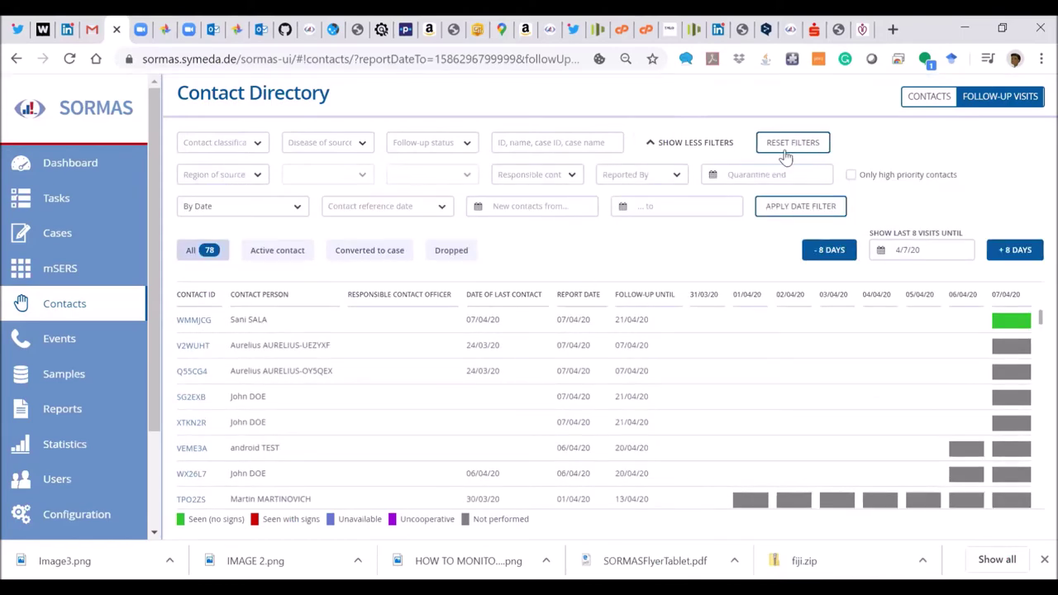
pyautogui.click(747, 175)
pyautogui.click(576, 180)
pyautogui.click(942, 98)
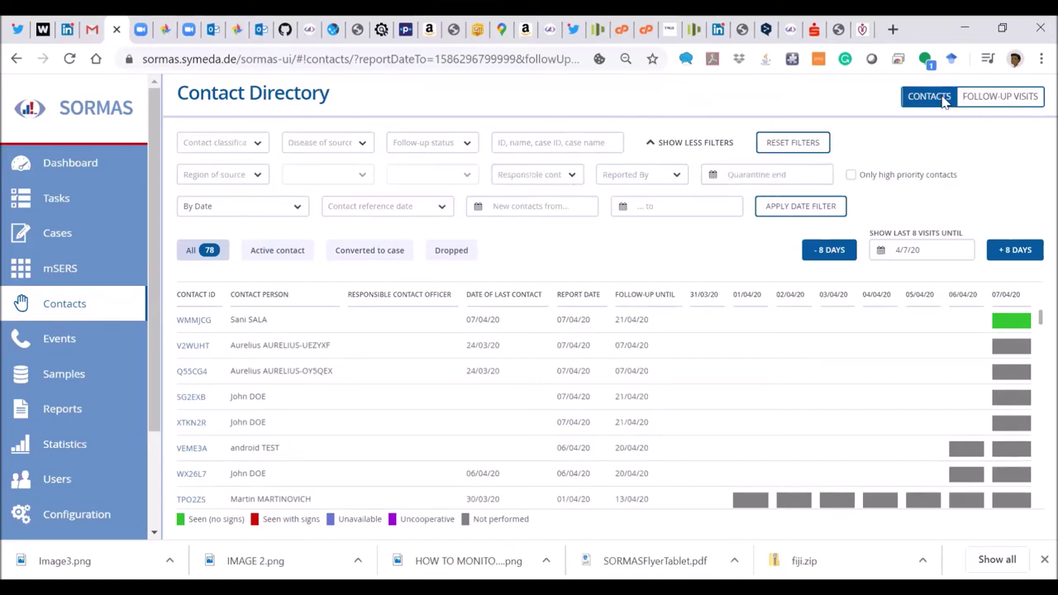
pyautogui.click(58, 339)
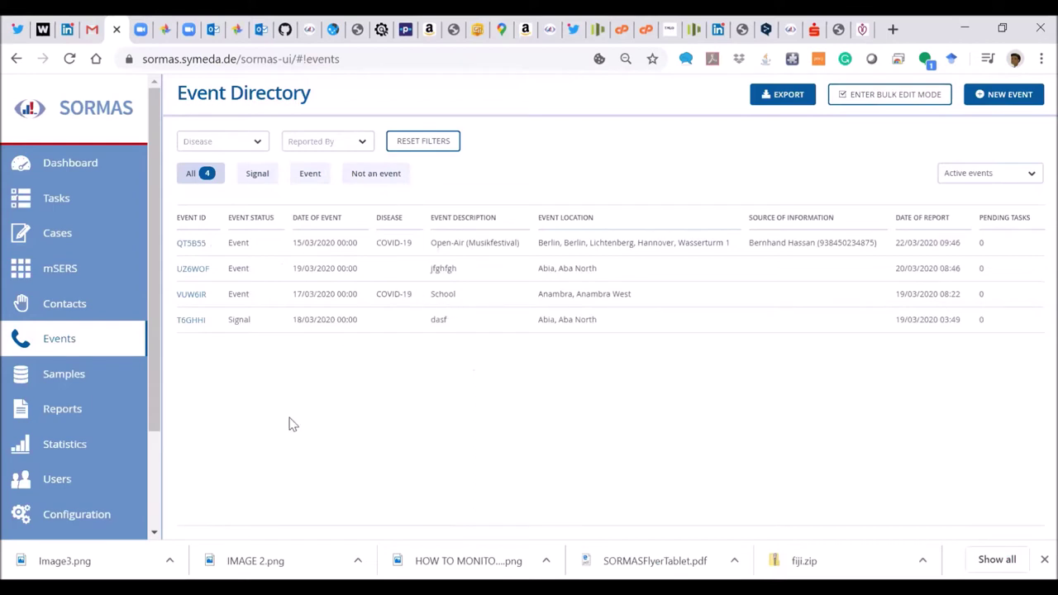
# Step: Filter events to Signal status, then look over the Sample Directory
pyautogui.click(258, 175)
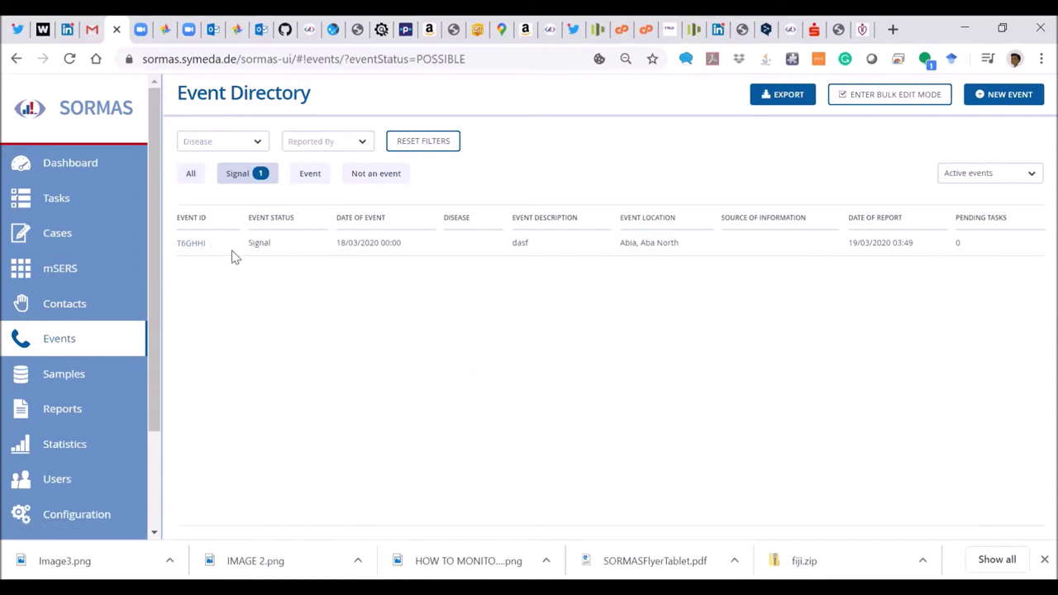
pyautogui.click(62, 377)
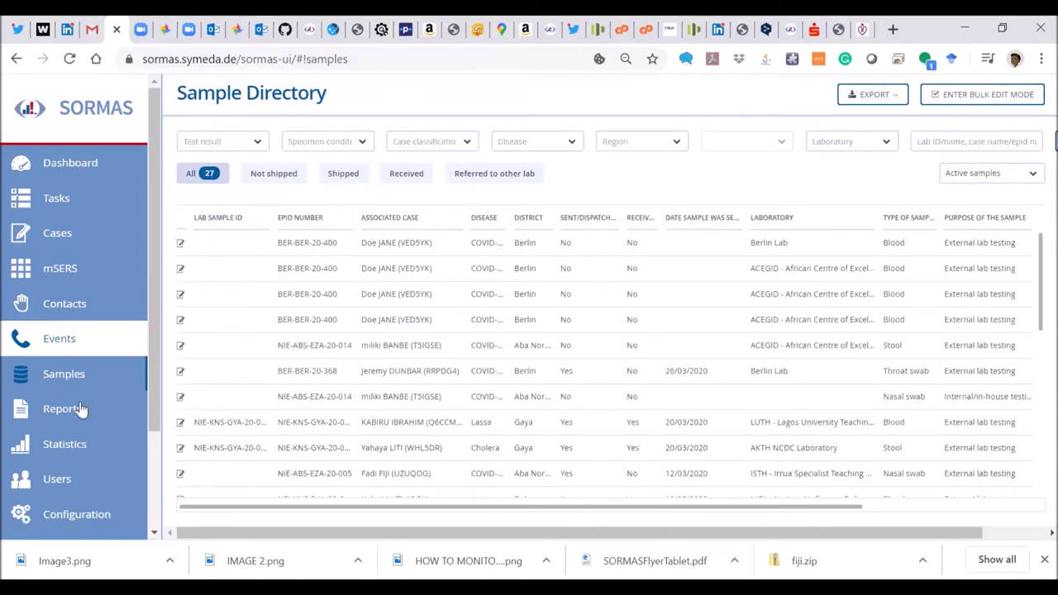
pyautogui.scroll(-3, 148, 382)
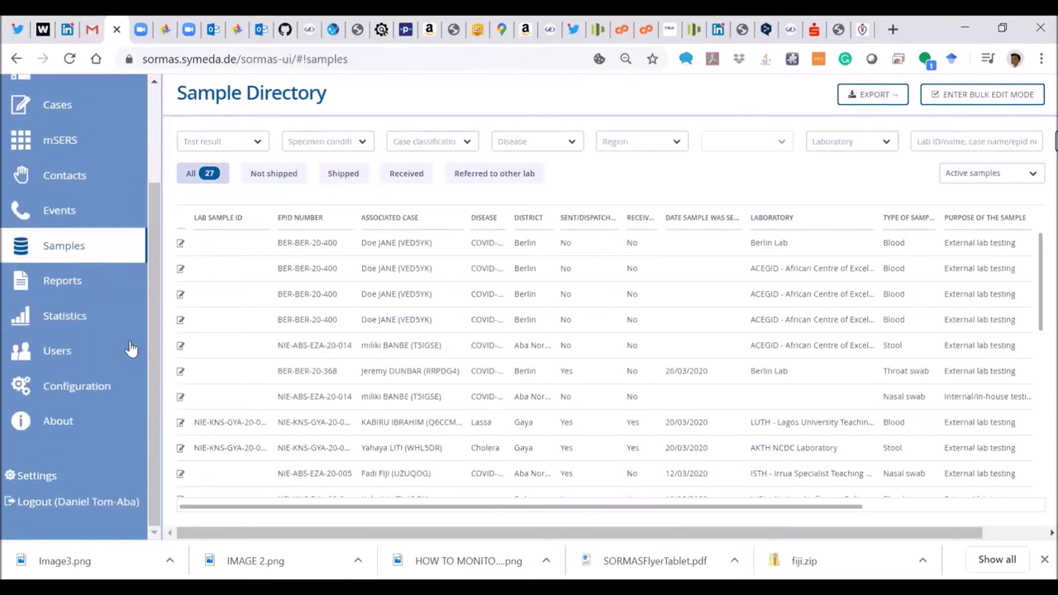
# Step: Check Weekly Reports, then open Statistics and add a first filter
pyautogui.click(65, 285)
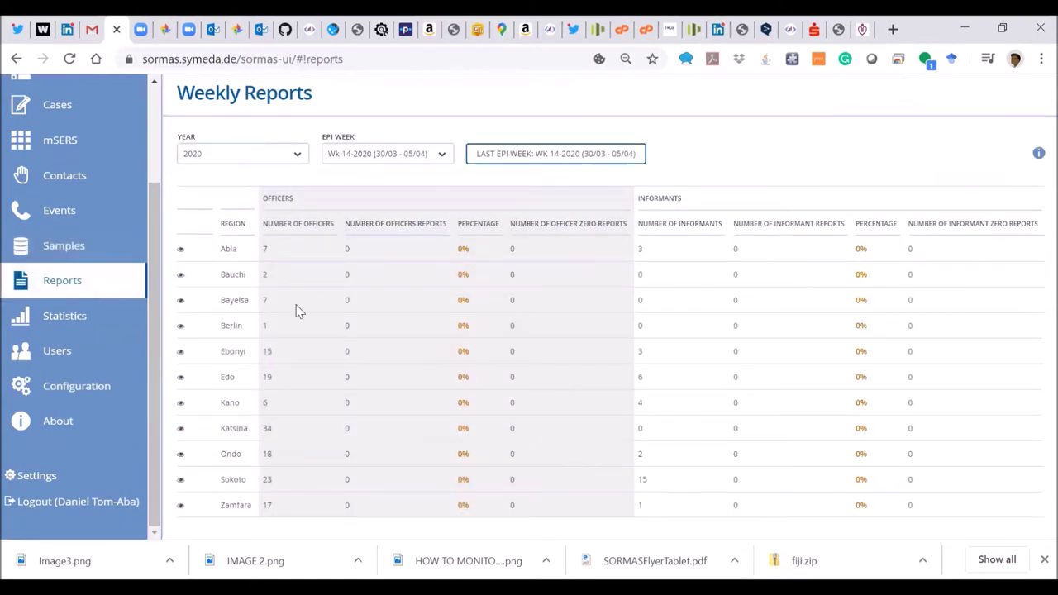
pyautogui.click(64, 324)
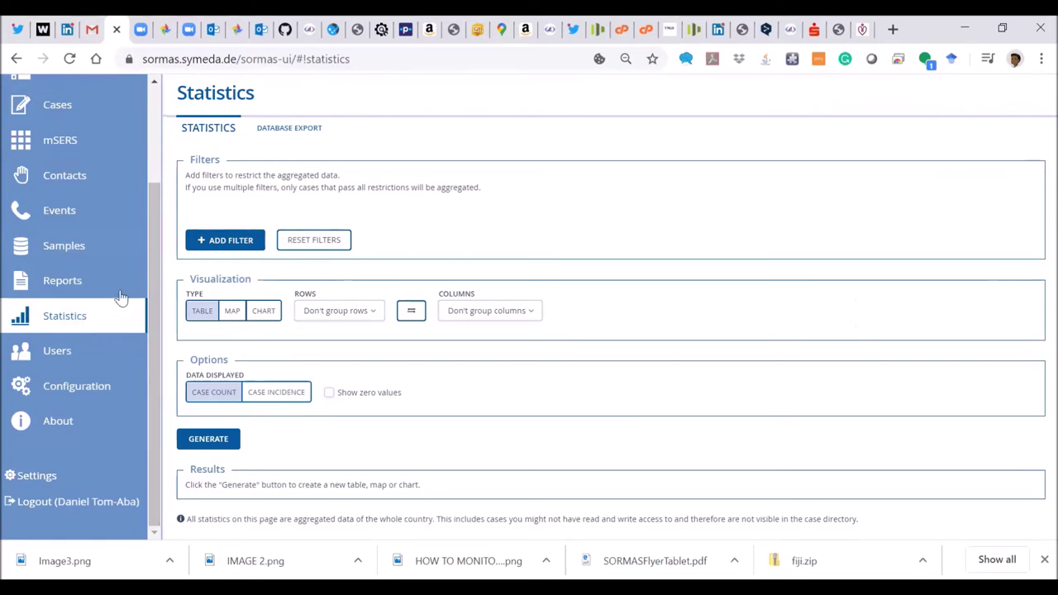
pyautogui.click(241, 245)
# Step: Add three statistics filters: Onset time by Quarter, State / LGA, and Disease
pyautogui.click(284, 228)
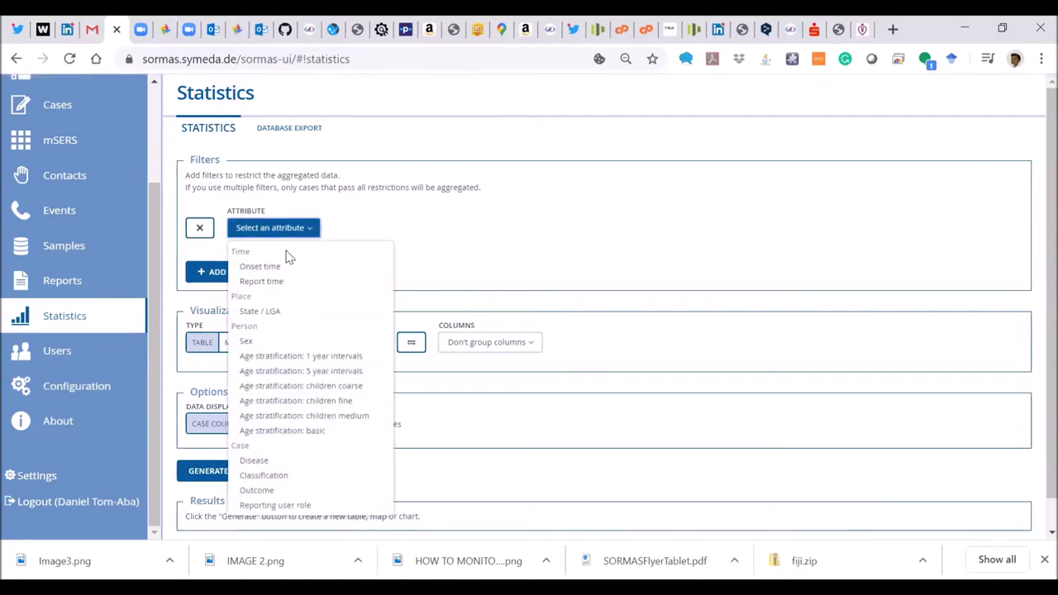
pyautogui.click(290, 267)
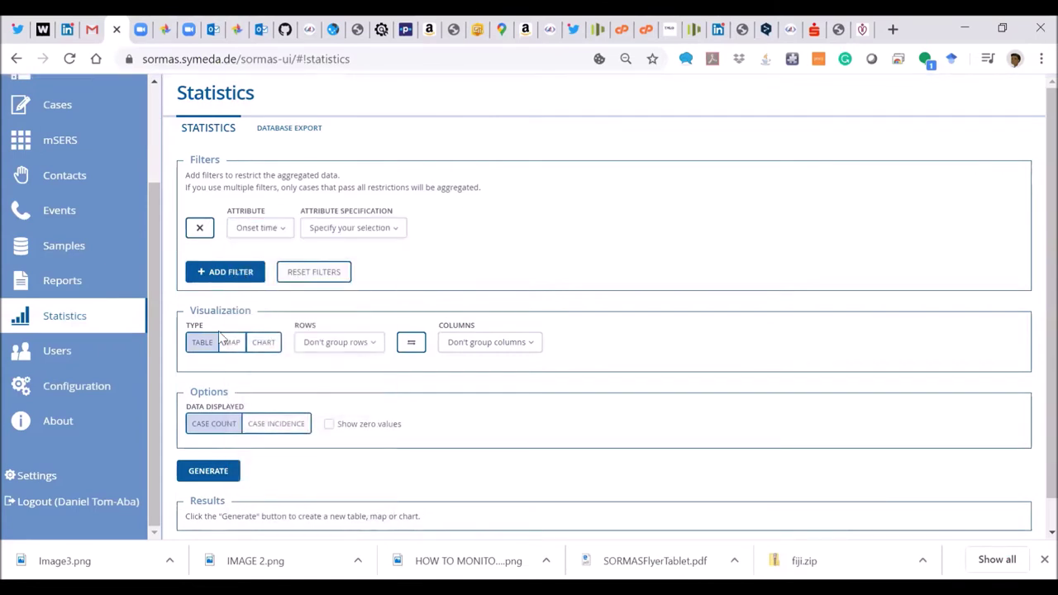
pyautogui.click(230, 277)
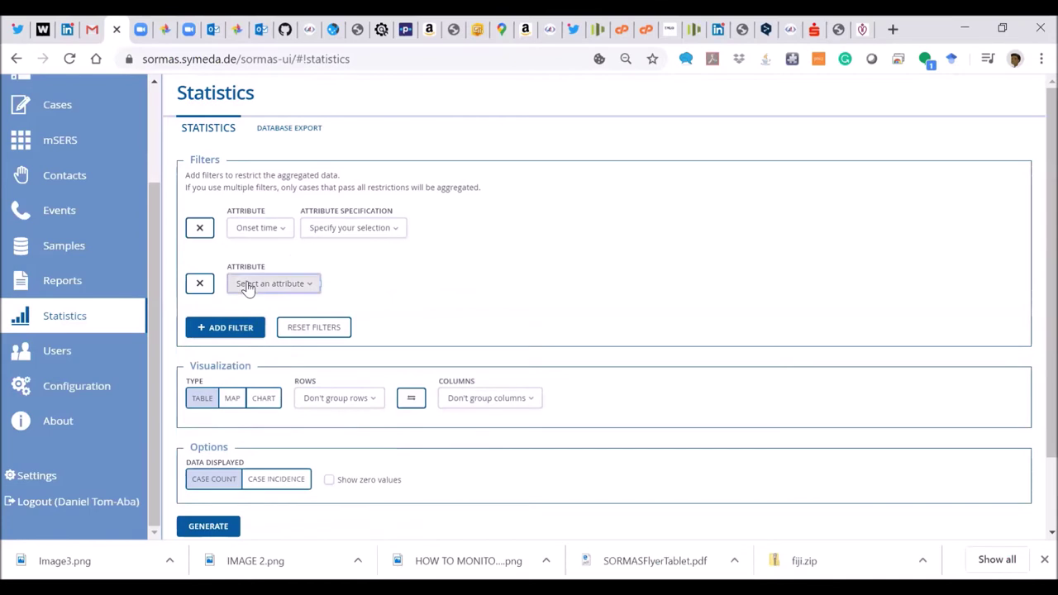
pyautogui.click(265, 284)
pyautogui.click(285, 333)
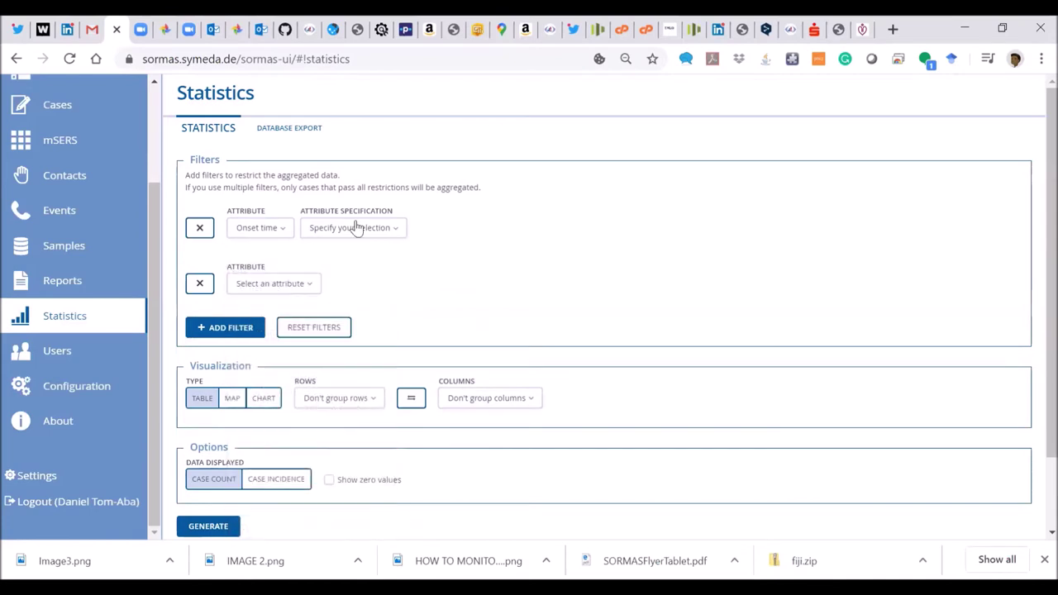
pyautogui.click(363, 229)
pyautogui.click(354, 268)
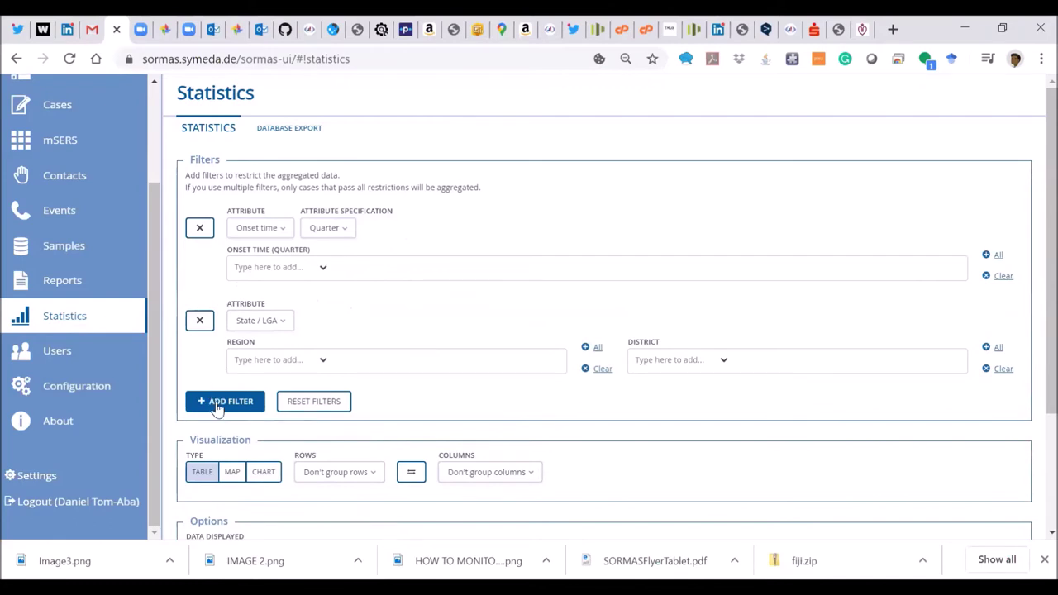
pyautogui.click(217, 405)
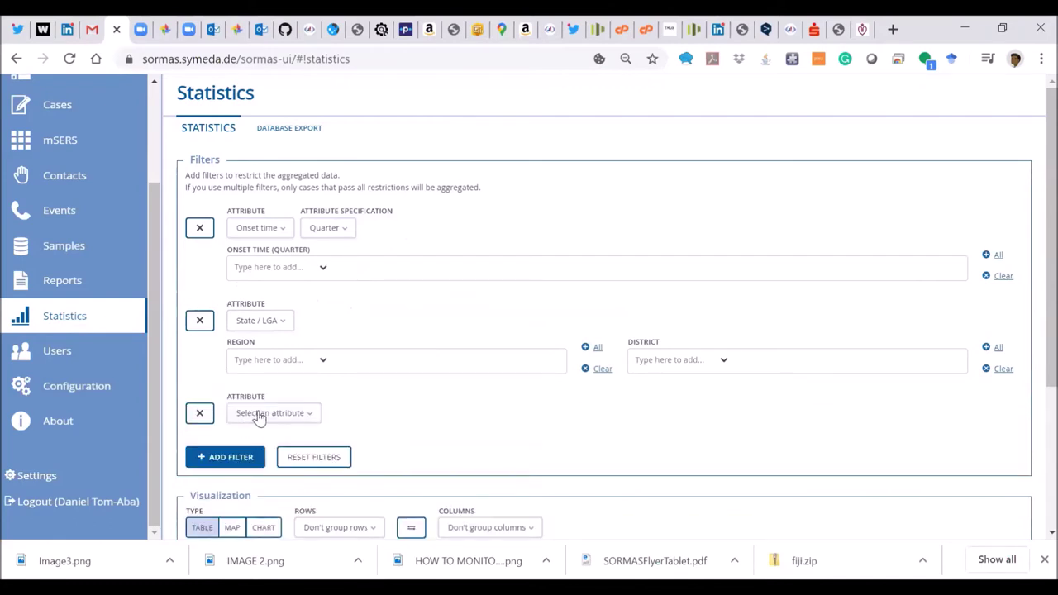
pyautogui.click(266, 412)
pyautogui.click(287, 483)
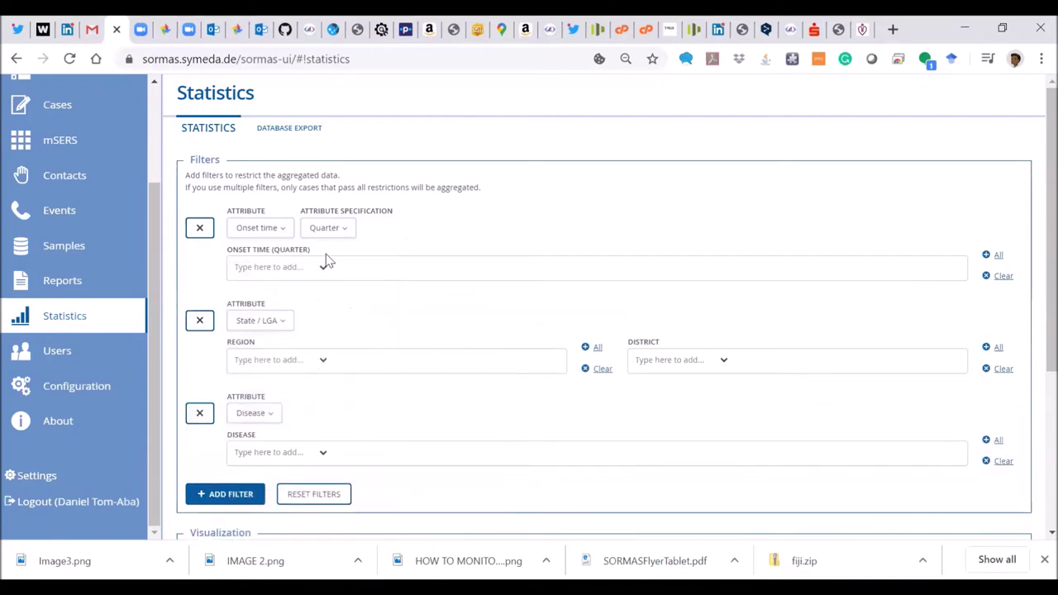
# Step: Include quarters Q1–Q4, restrict the region to Abia, and add all Abia's LGAs
pyautogui.click(998, 256)
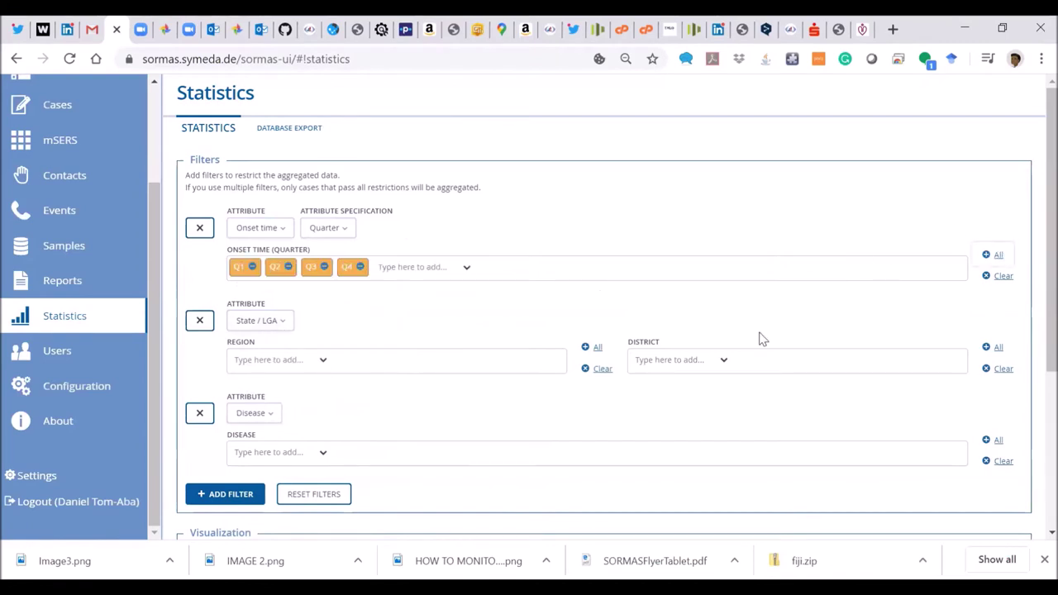
pyautogui.click(600, 347)
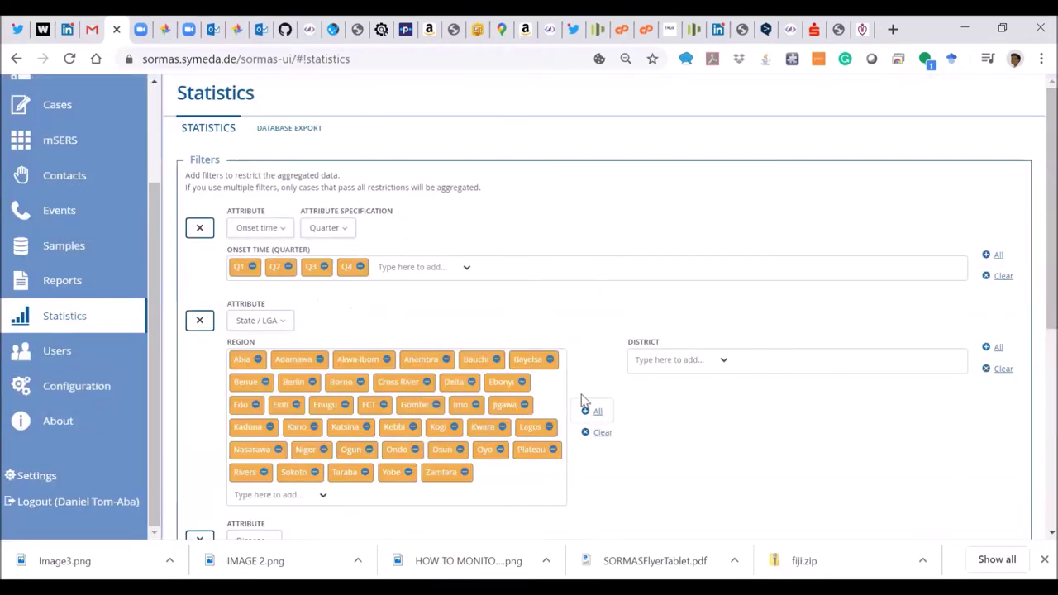
pyautogui.click(259, 357)
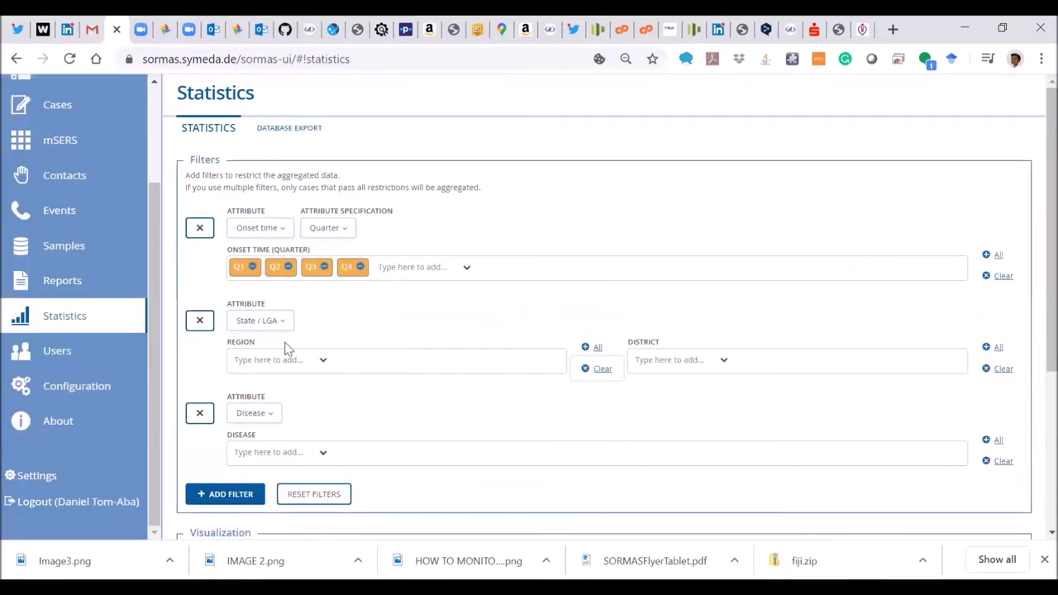
pyautogui.click(325, 365)
pyautogui.click(284, 405)
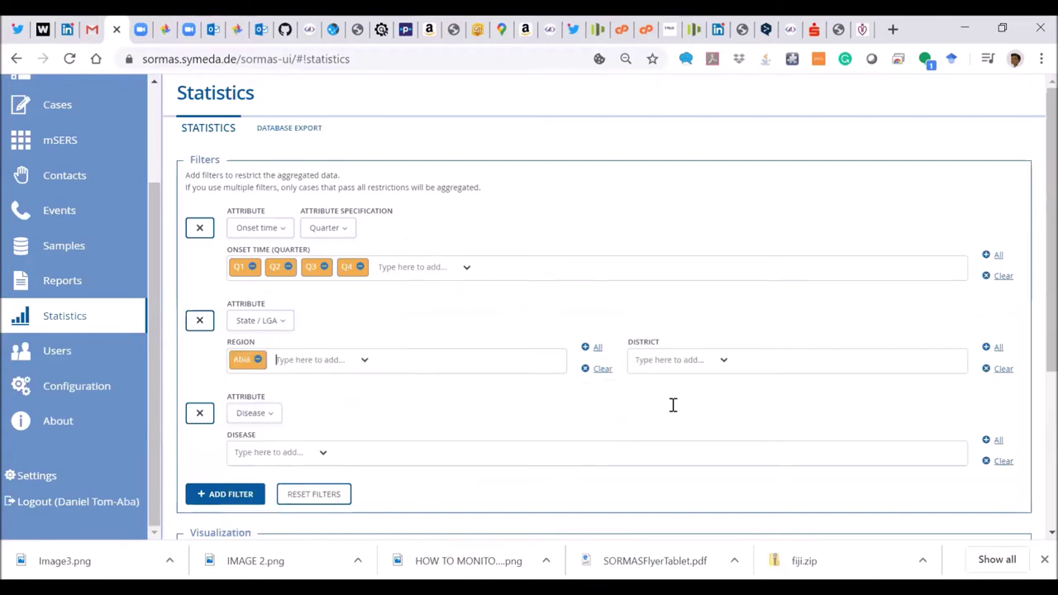
pyautogui.click(997, 347)
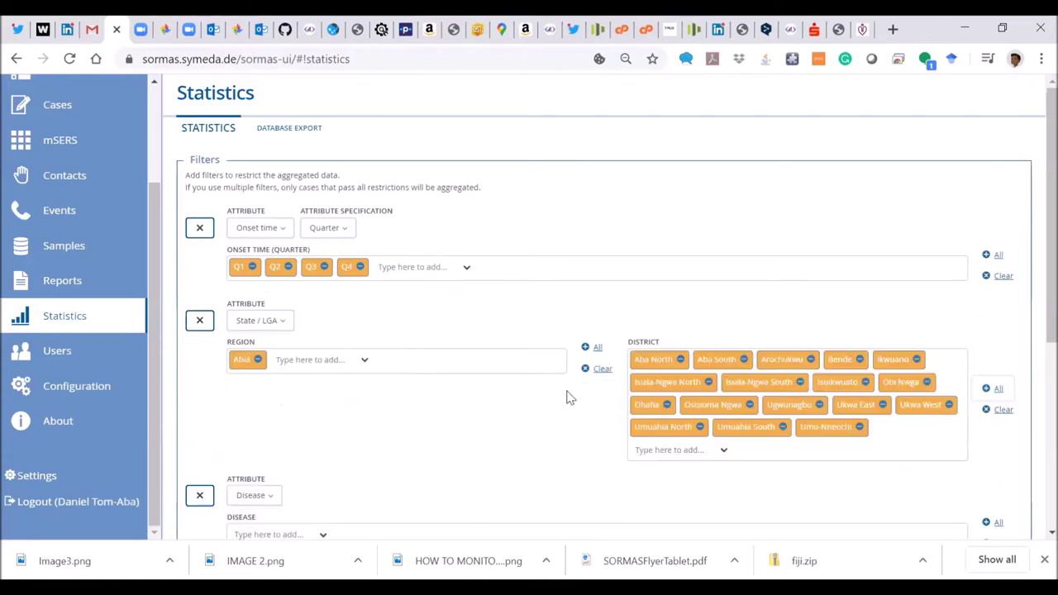
# Step: Set the Disease filter to COVID-19
pyautogui.scroll(-2, 516, 418)
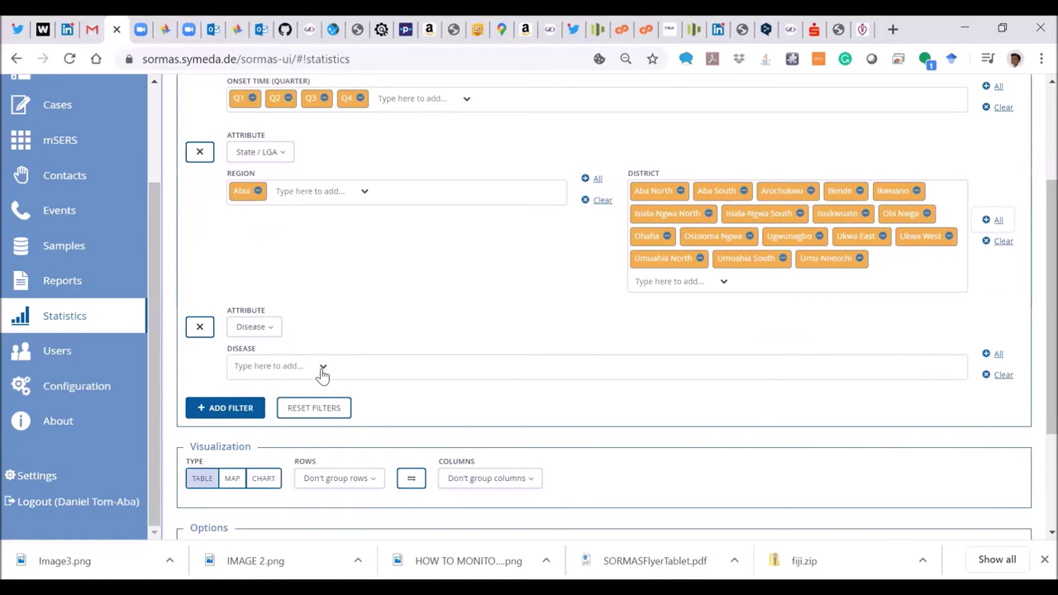
pyautogui.click(297, 367)
pyautogui.click(256, 404)
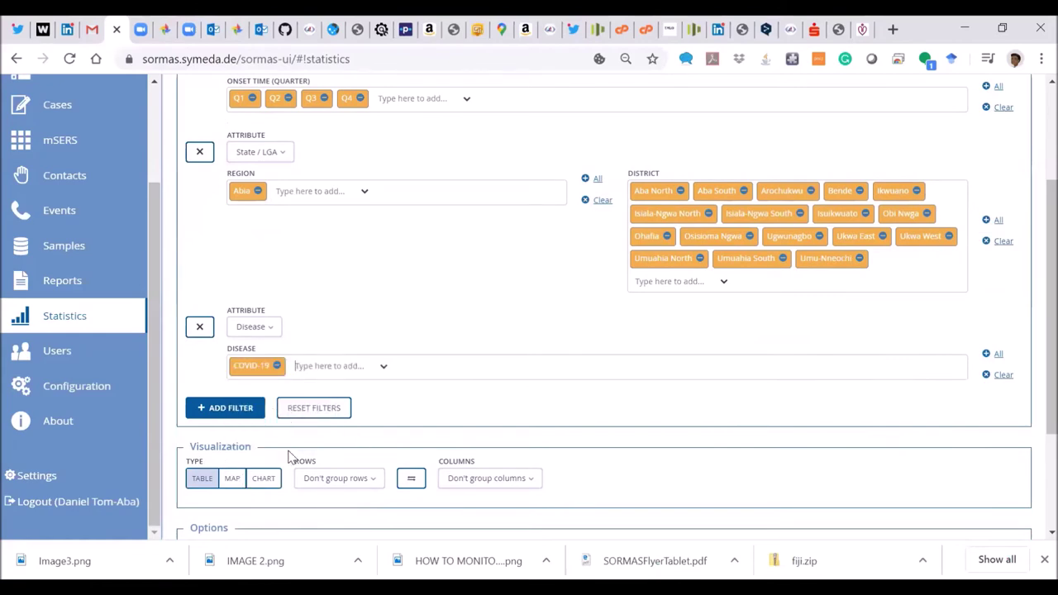
pyautogui.scroll(-1, 212, 401)
pyautogui.click(333, 404)
# Step: Group rows by Sex and columns by onset-time Quarter, then generate the table
pyautogui.click(351, 362)
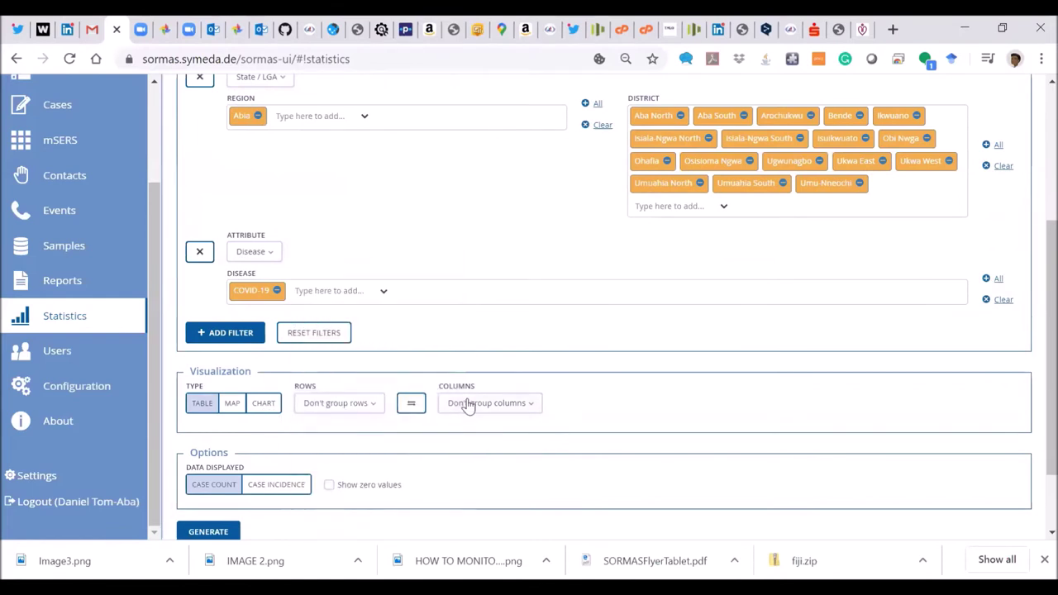
pyautogui.click(469, 405)
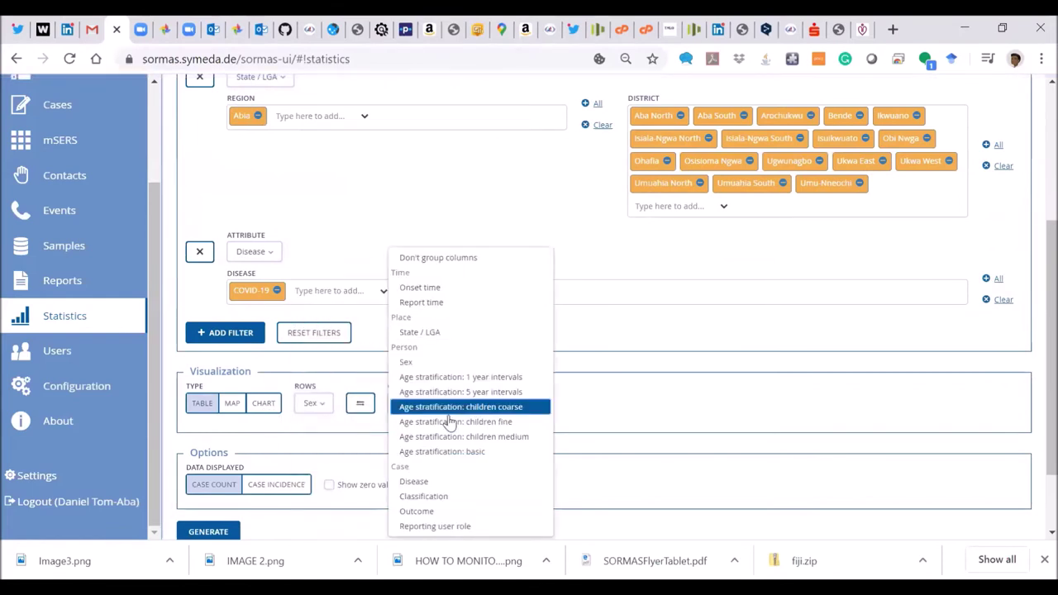
pyautogui.click(444, 484)
pyautogui.click(425, 407)
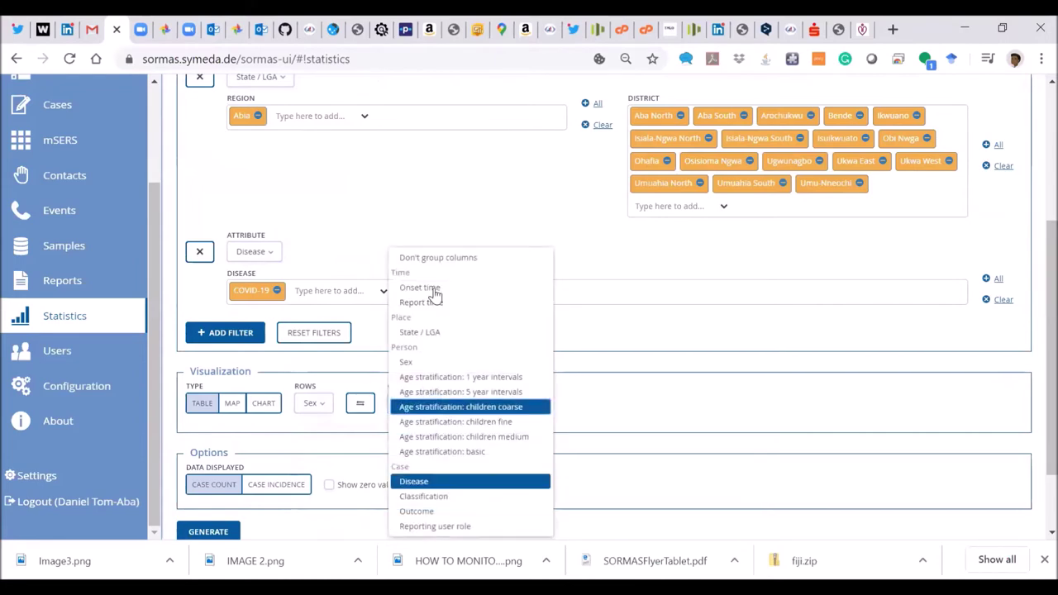
pyautogui.click(444, 287)
pyautogui.scroll(-1, 284, 460)
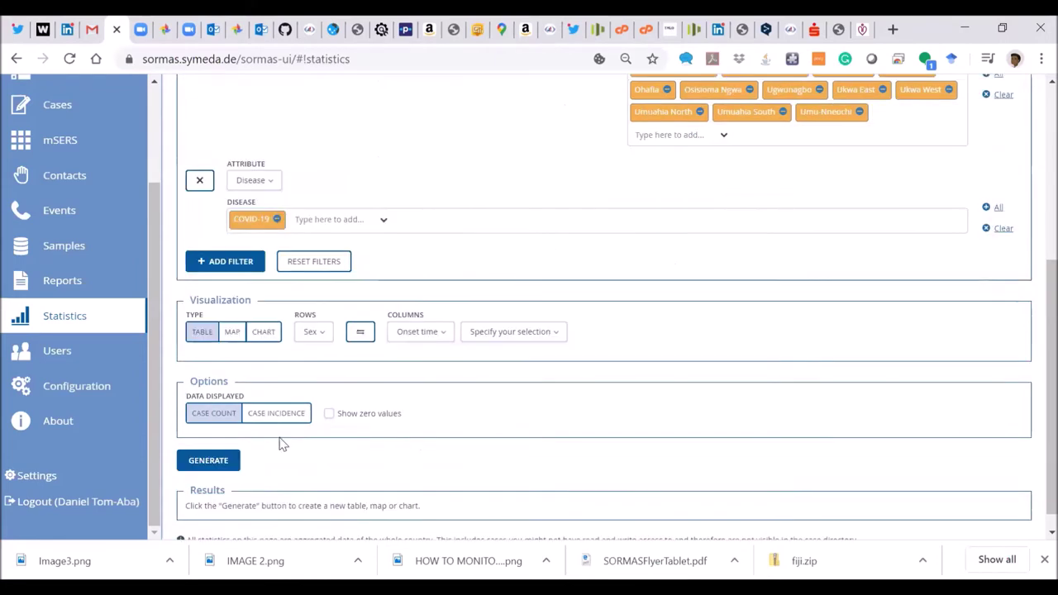
pyautogui.click(512, 333)
pyautogui.click(504, 379)
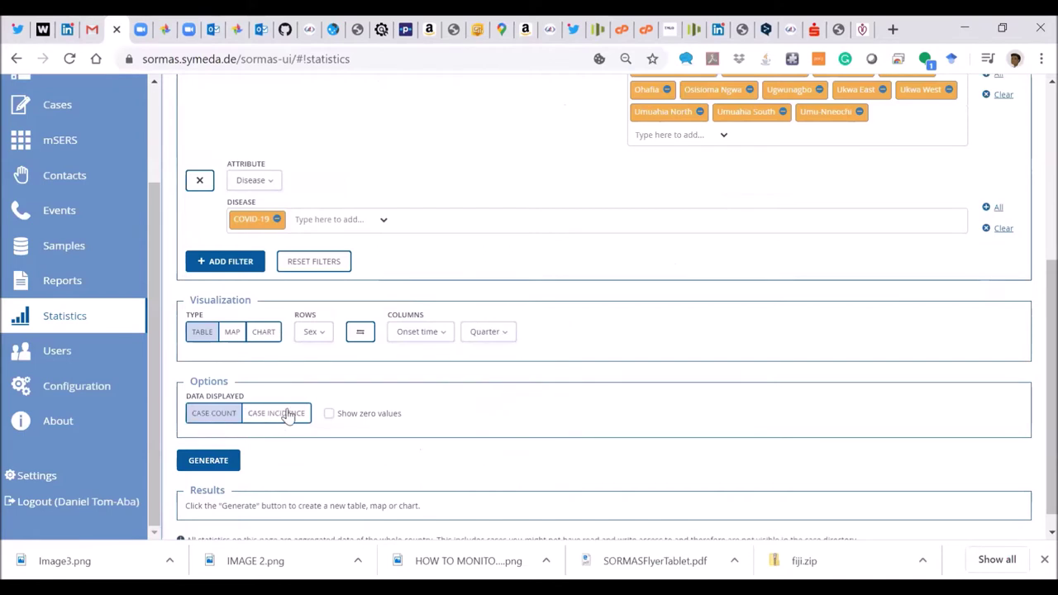
pyautogui.click(211, 461)
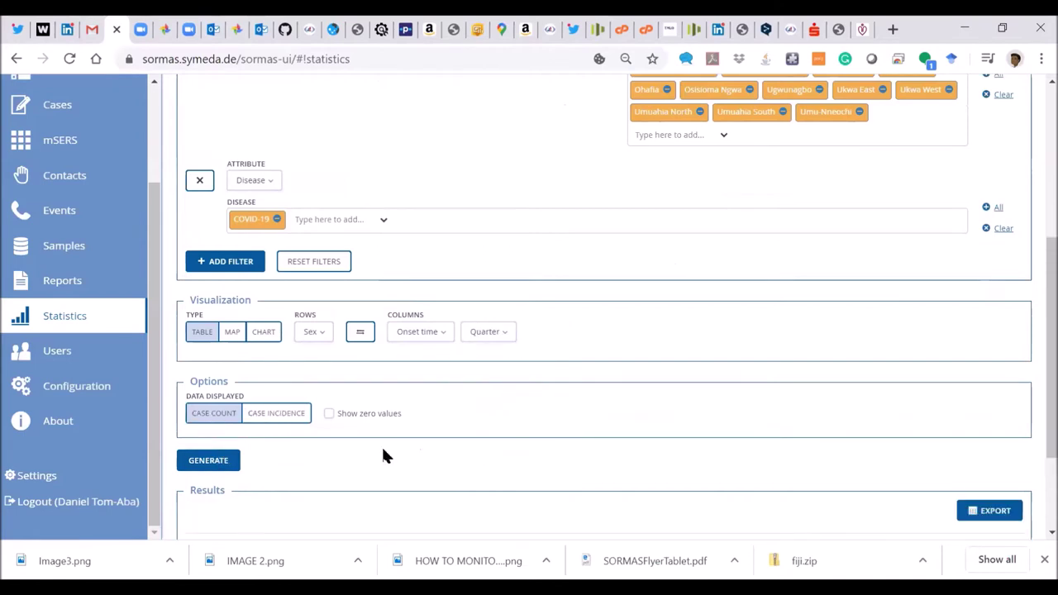
pyautogui.scroll(-3, 382, 456)
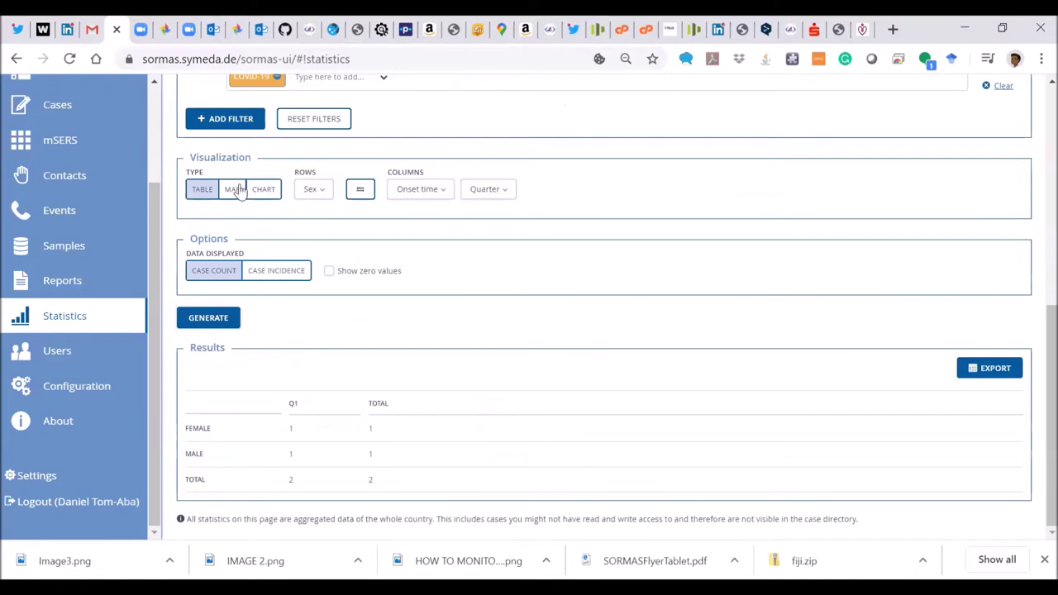
# Step: Generate a case-count chart, briefly toggling to case incidence and back
pyautogui.click(262, 194)
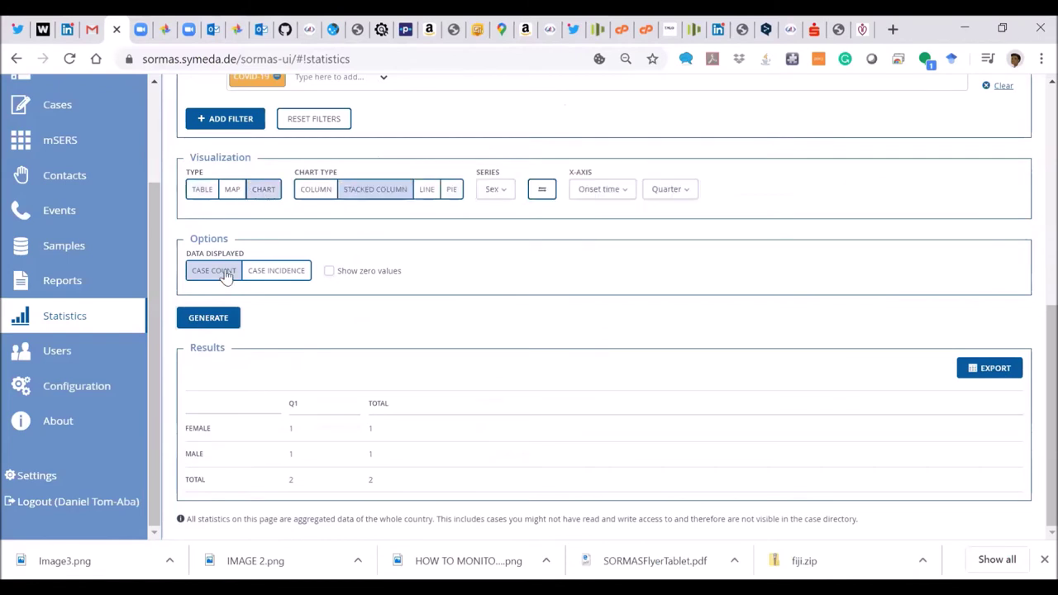
pyautogui.click(217, 319)
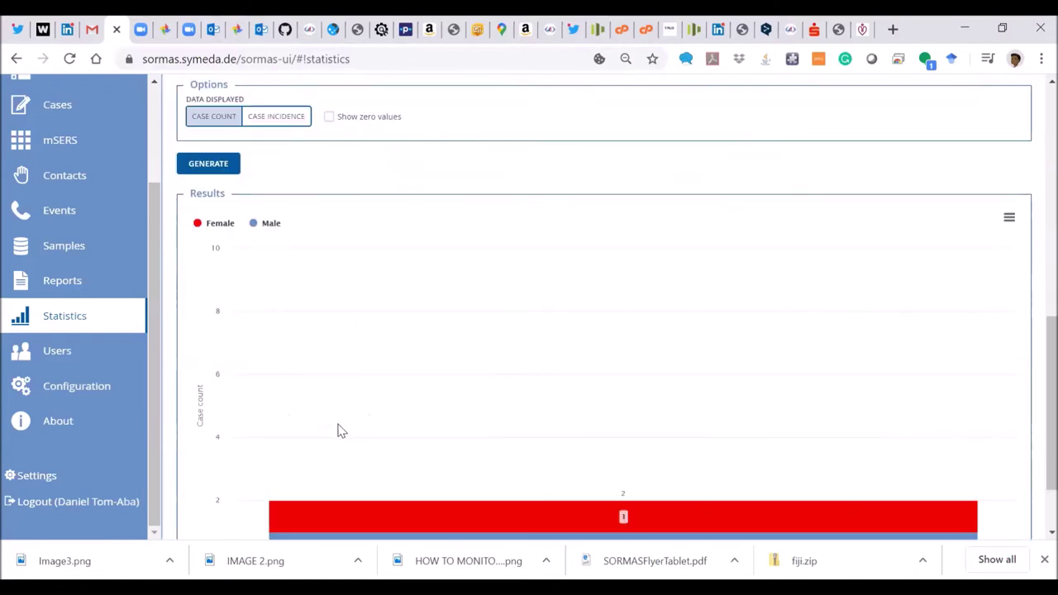
pyautogui.scroll(2, 335, 309)
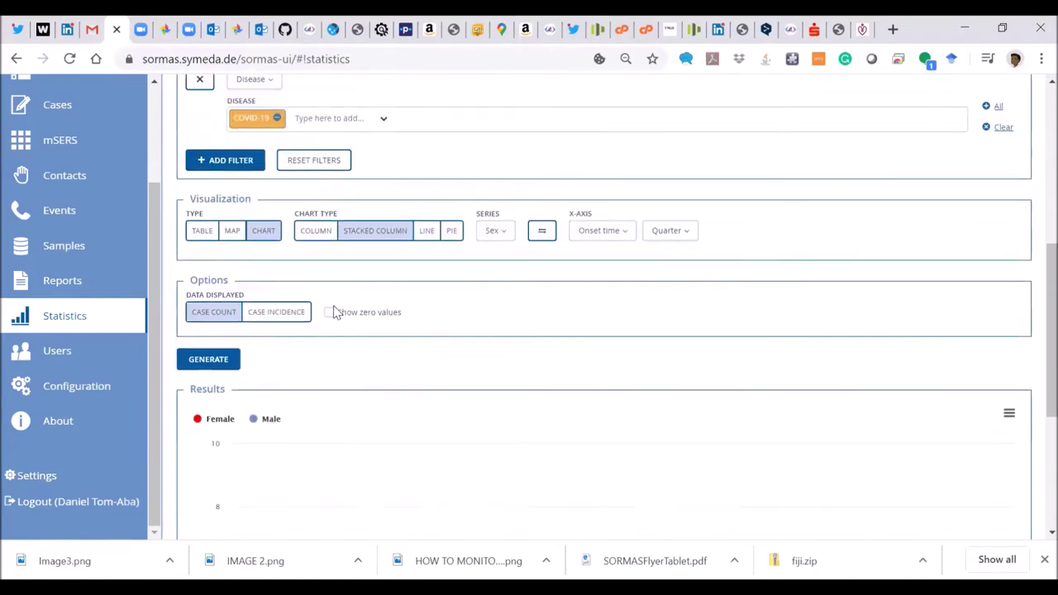
pyautogui.click(277, 322)
pyautogui.click(212, 314)
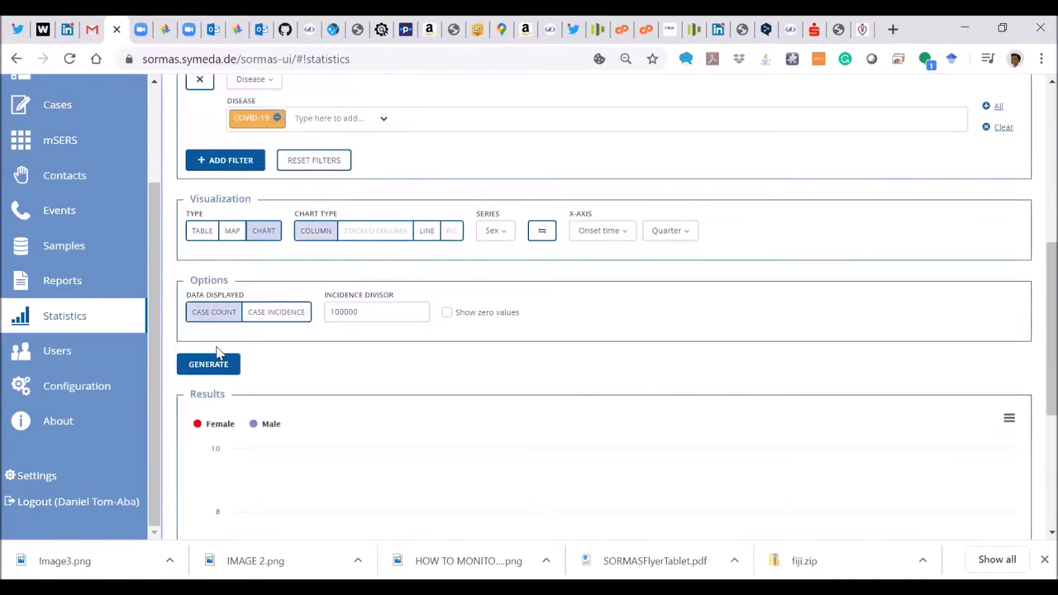
pyautogui.scroll(-1, 393, 410)
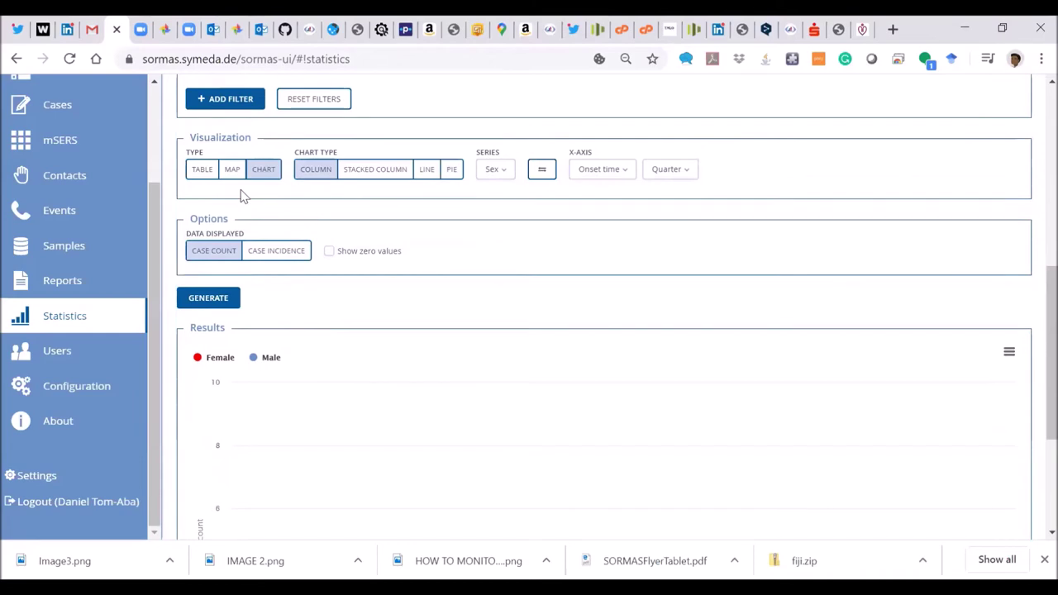
# Step: Switch to map view, generate the map of cases, and zoom it
pyautogui.click(232, 168)
pyautogui.click(212, 288)
pyautogui.scroll(-3, 229, 289)
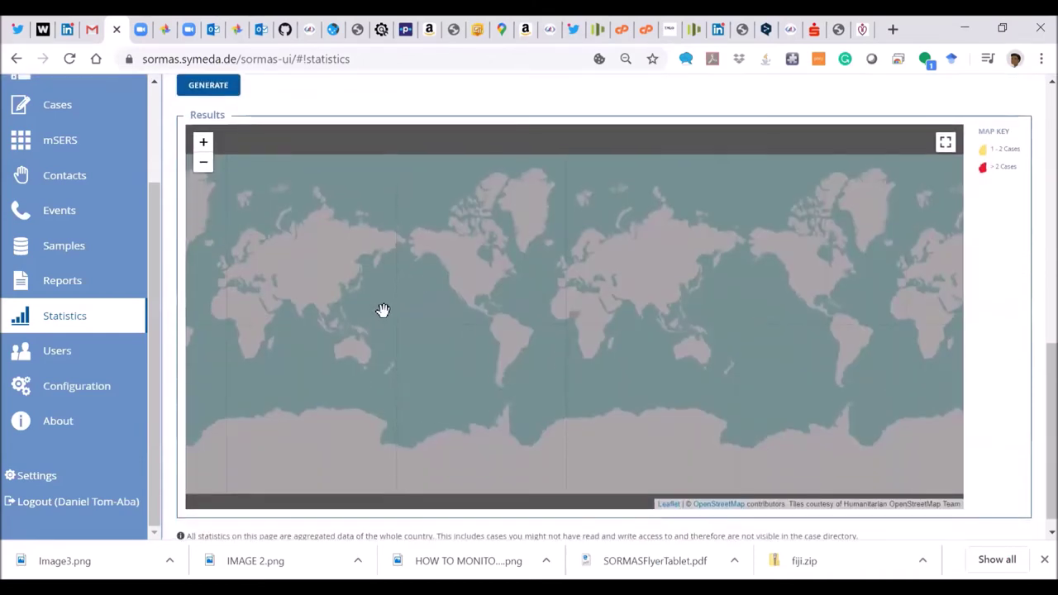
pyautogui.scroll(2, 619, 285)
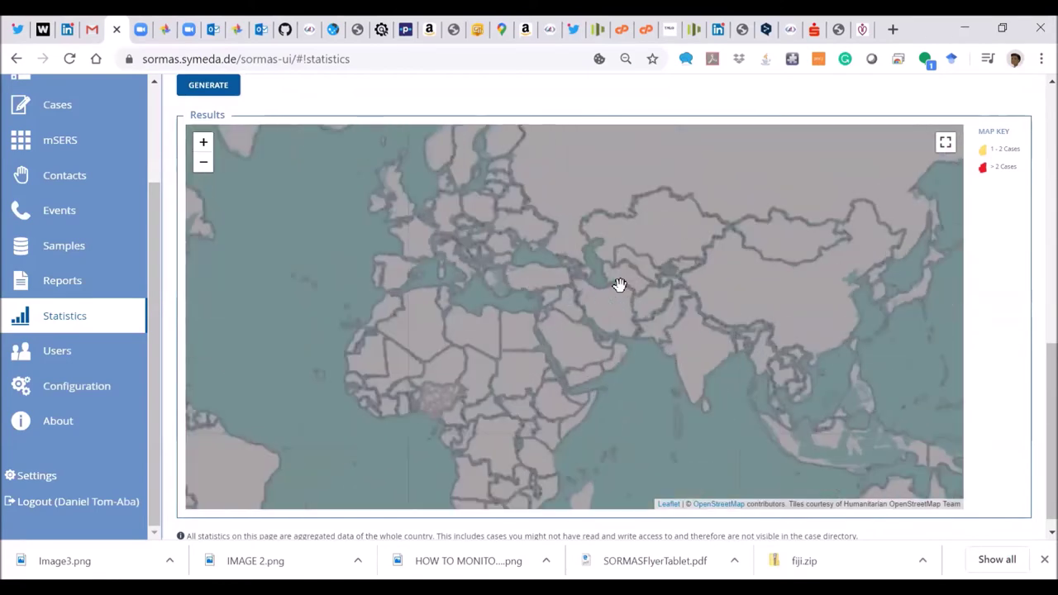
pyautogui.scroll(2, 316, 215)
pyautogui.click(58, 353)
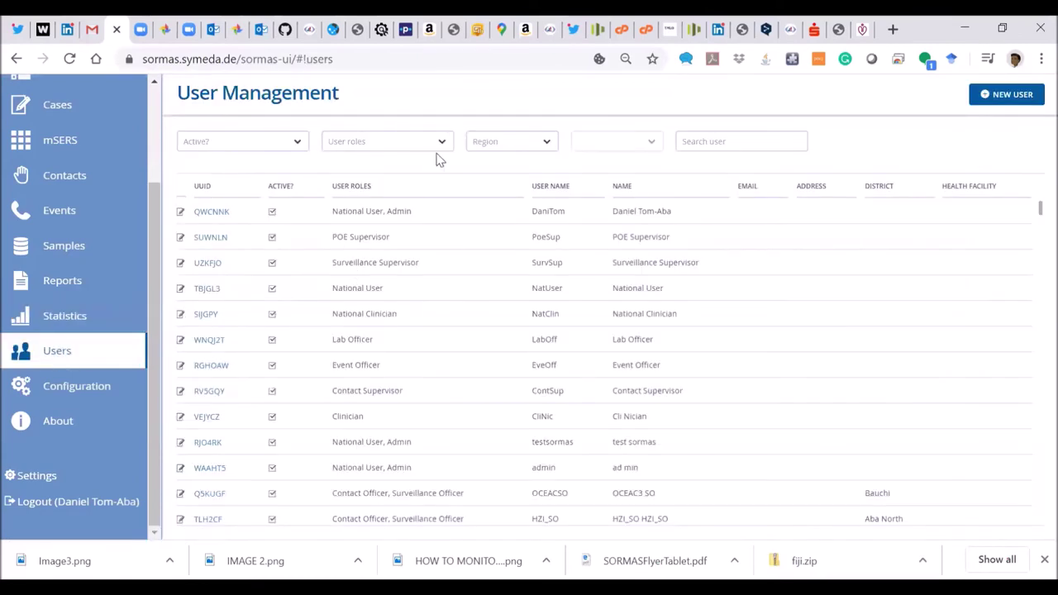
# Step: Browse the user roles and preview the New User form without saving, then open Configuration
pyautogui.click(438, 142)
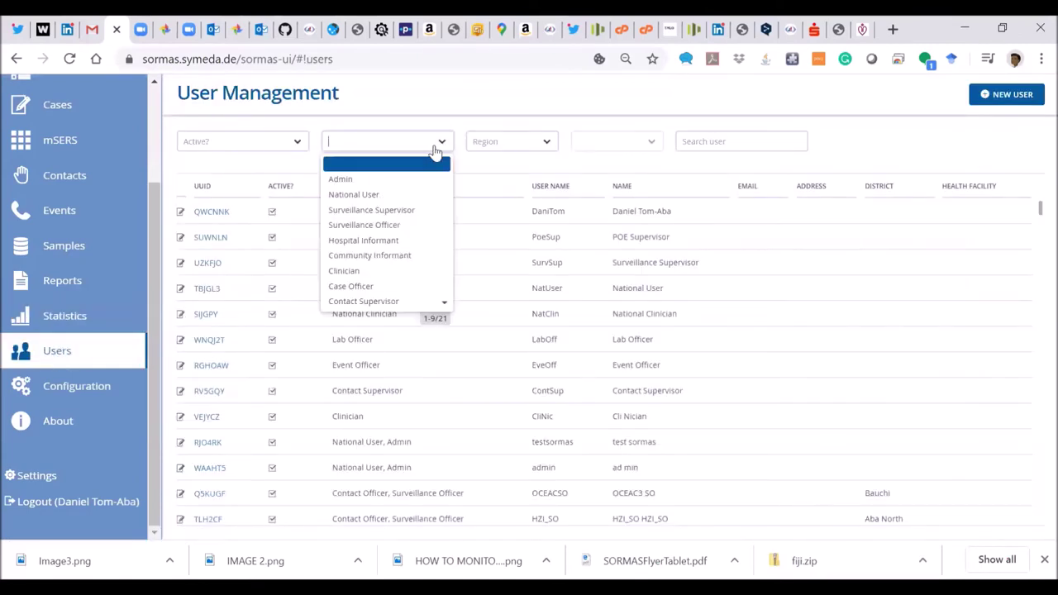
pyautogui.click(1004, 96)
pyautogui.scroll(-3, 570, 329)
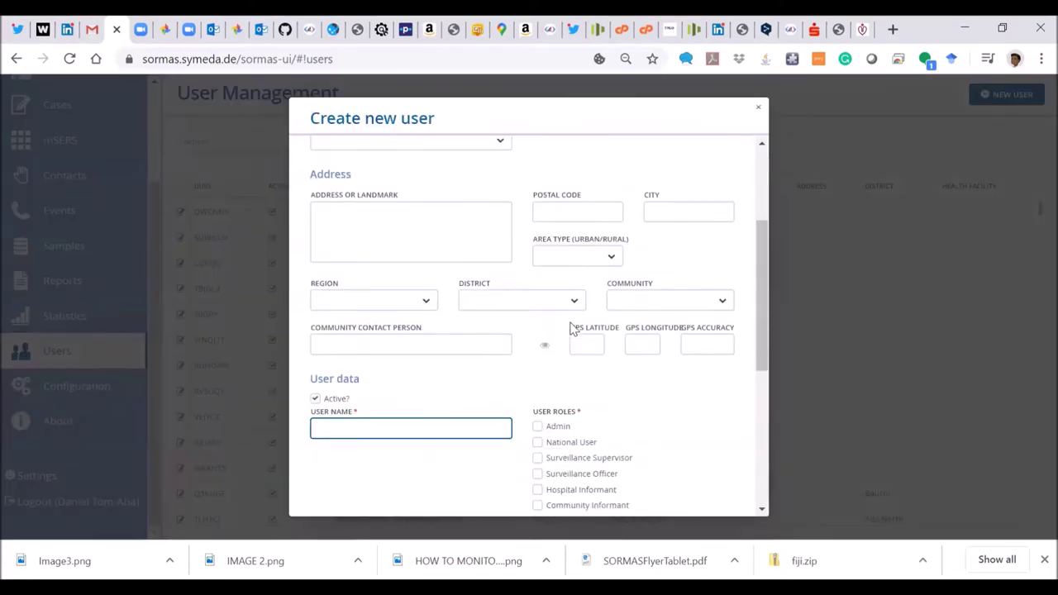
pyautogui.scroll(-2, 570, 329)
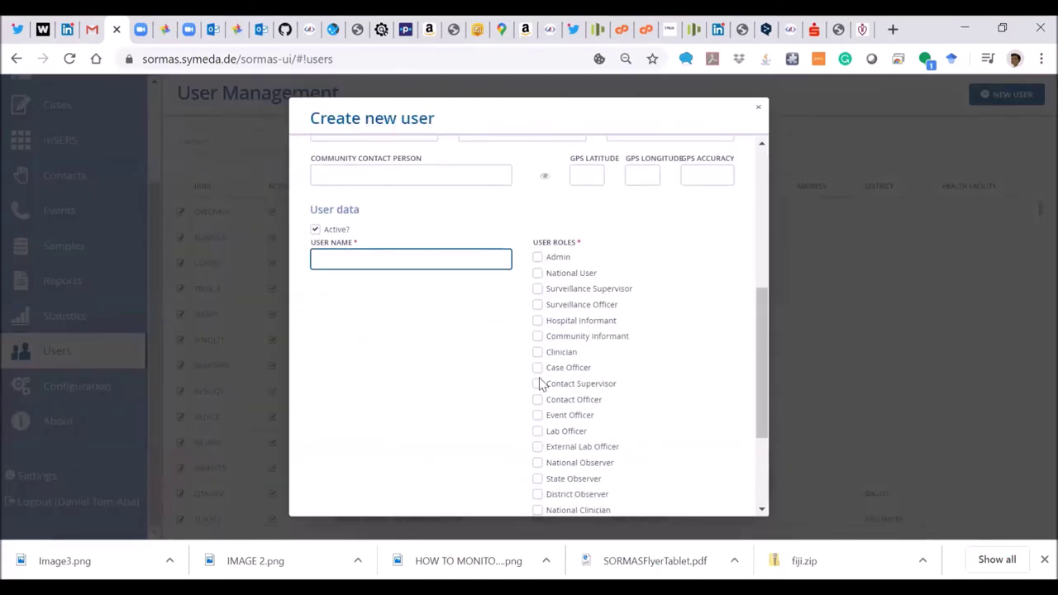
pyautogui.click(758, 108)
pyautogui.click(87, 385)
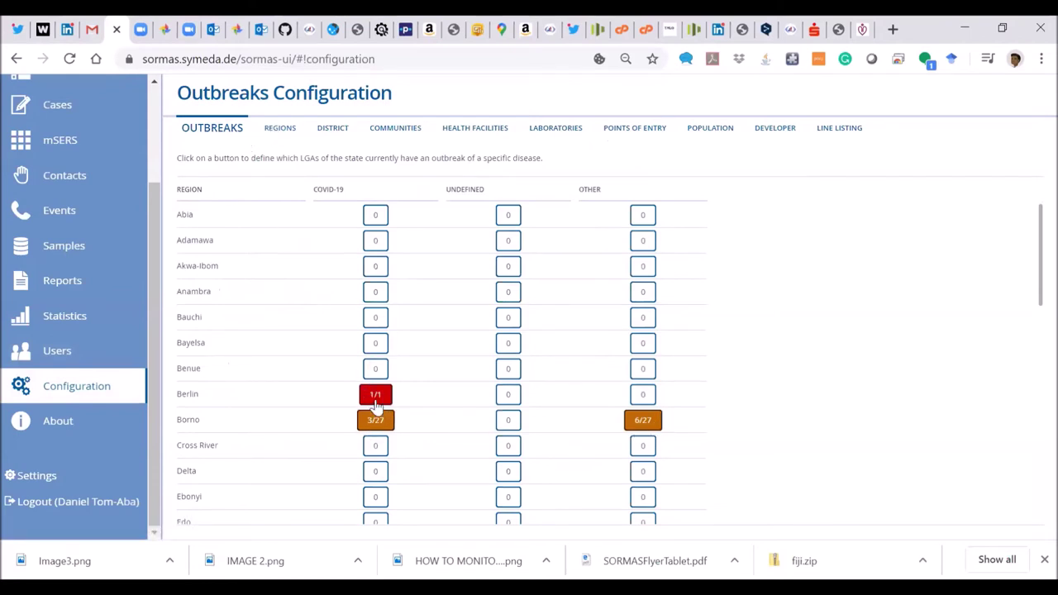
# Step: Set Askira/Uba to OUTBREAK in Borno's COVID-19 settings, then open the Regions tab
pyautogui.scroll(-2, 370, 424)
pyautogui.scroll(2, 366, 425)
pyautogui.click(375, 419)
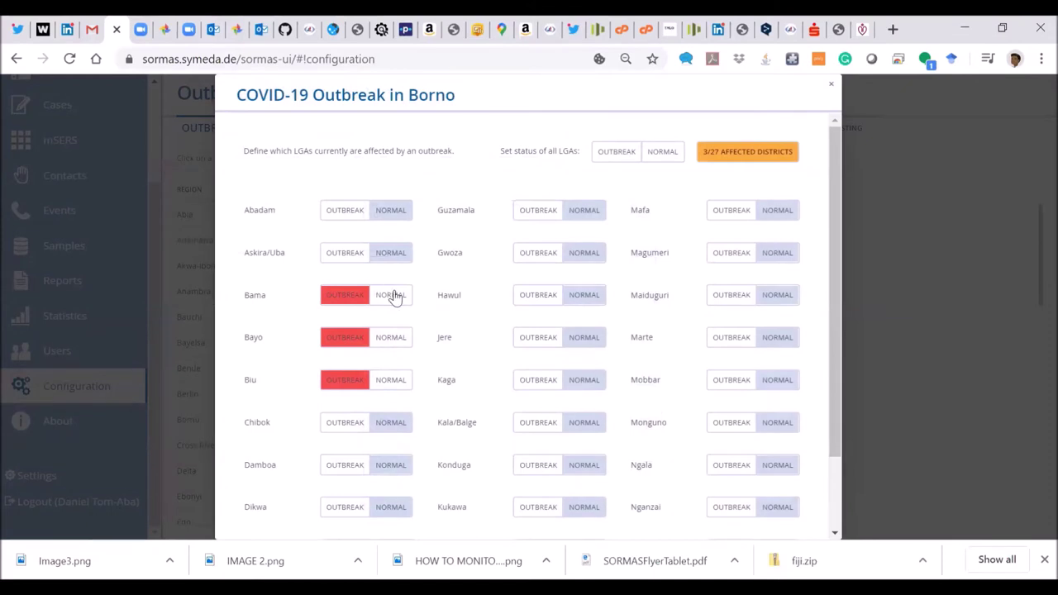
pyautogui.click(345, 262)
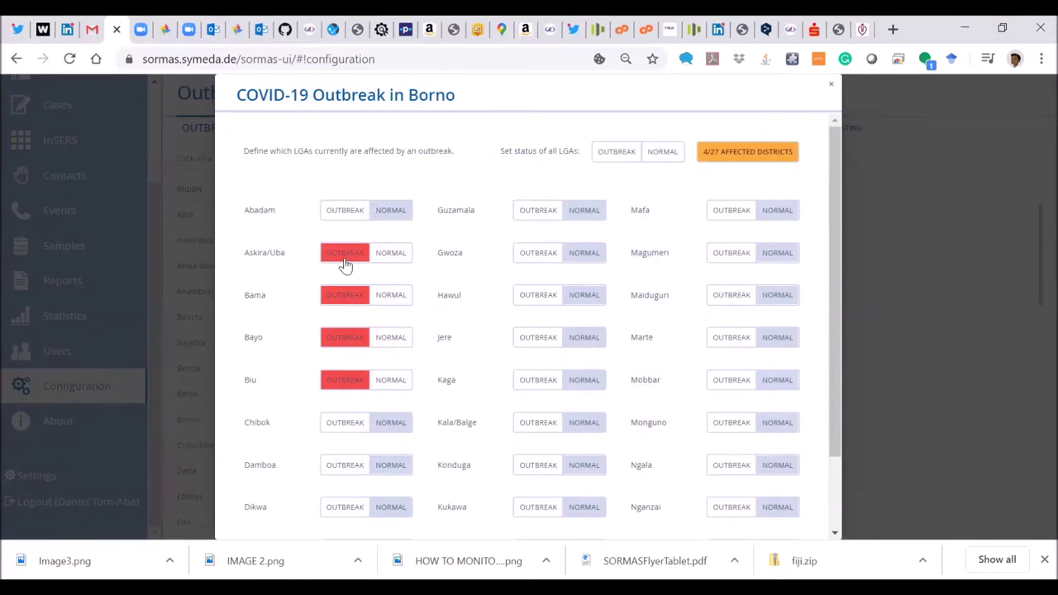
pyautogui.click(830, 85)
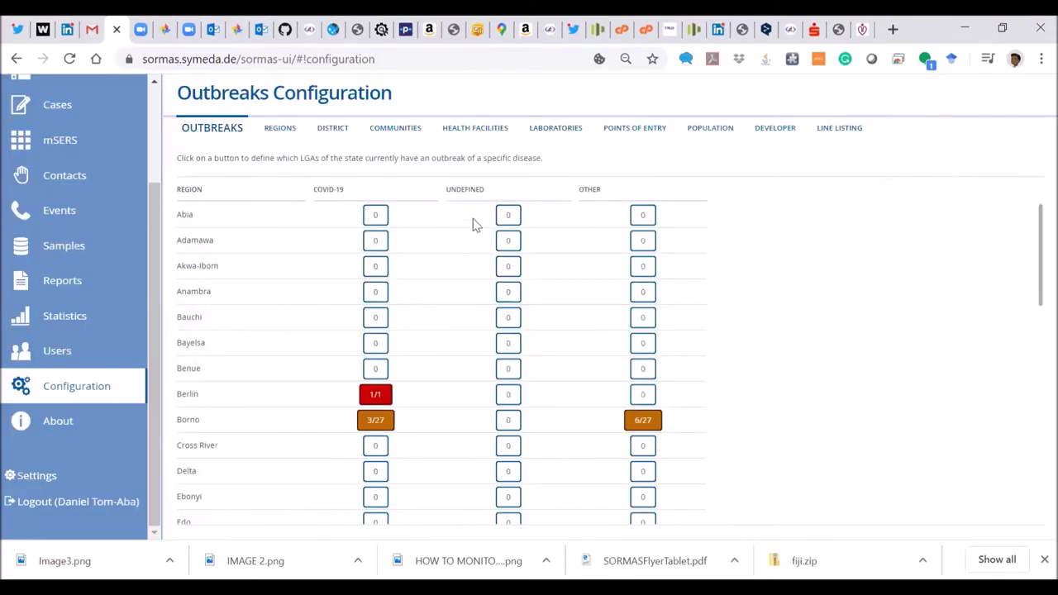
pyautogui.click(276, 130)
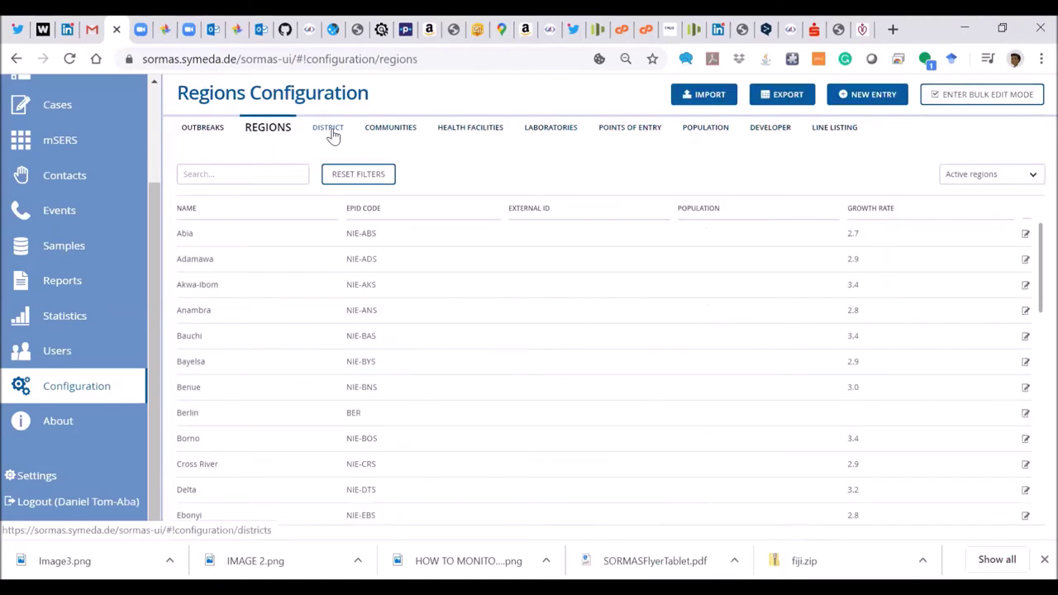
# Step: Browse the Districts, Communities, Facilities, Laboratories, Points of Entry, Population and Line Listing tabs
pyautogui.click(334, 132)
pyautogui.click(395, 130)
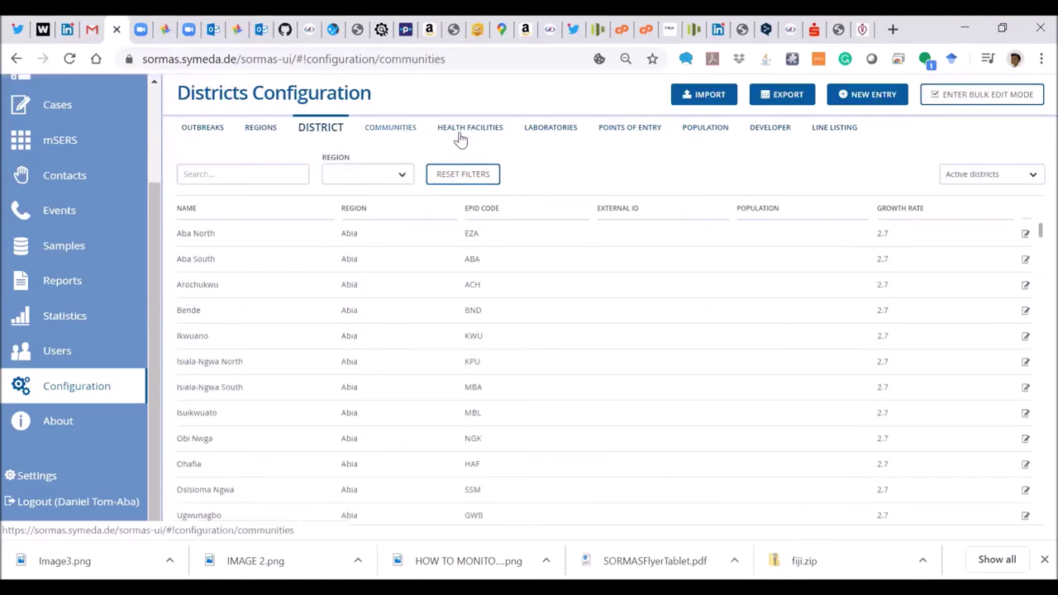
pyautogui.click(469, 135)
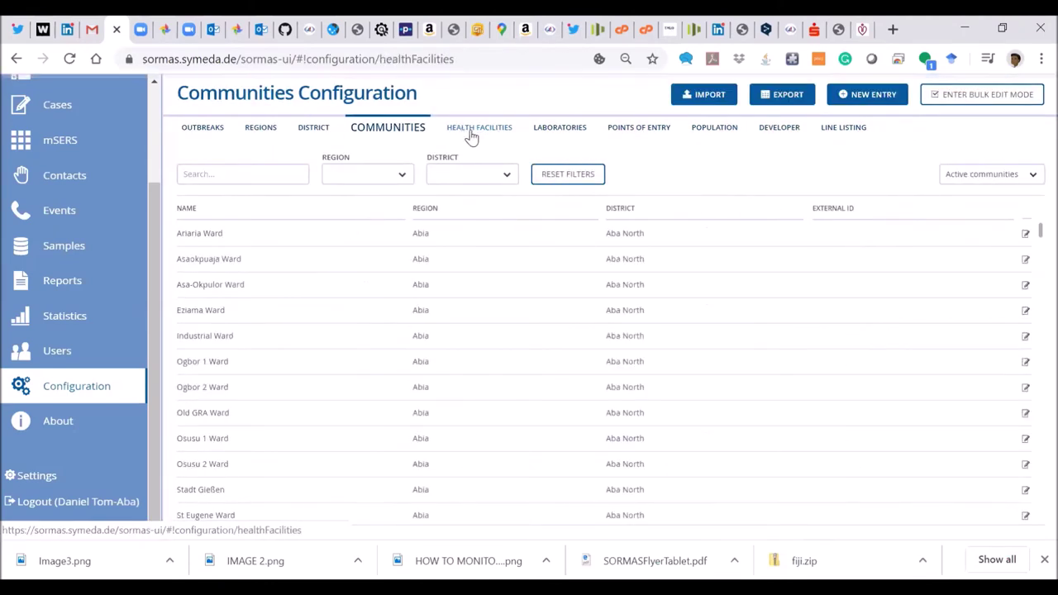
pyautogui.click(580, 135)
pyautogui.click(637, 137)
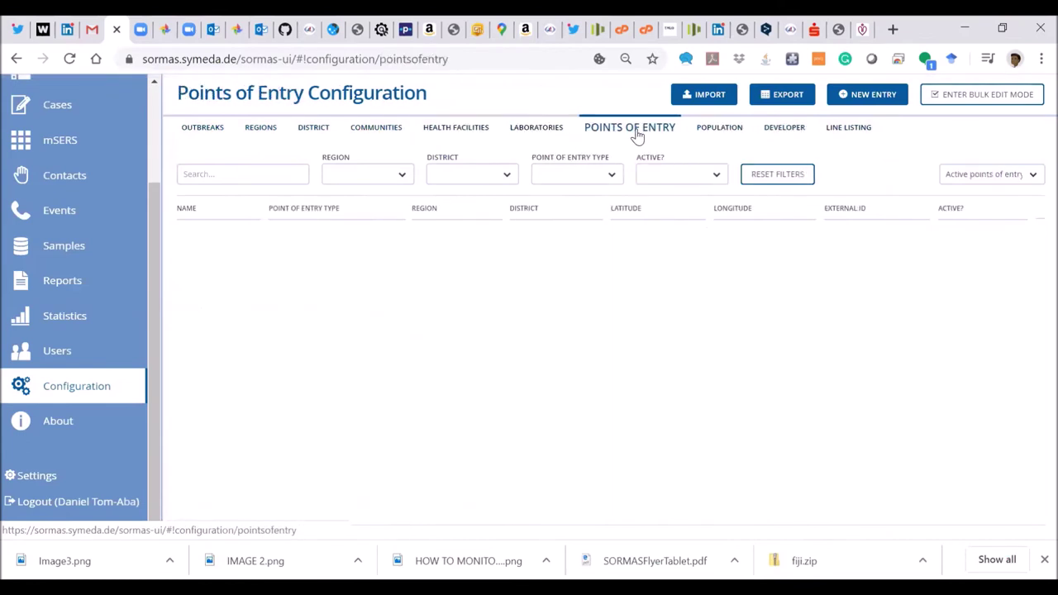
pyautogui.click(713, 132)
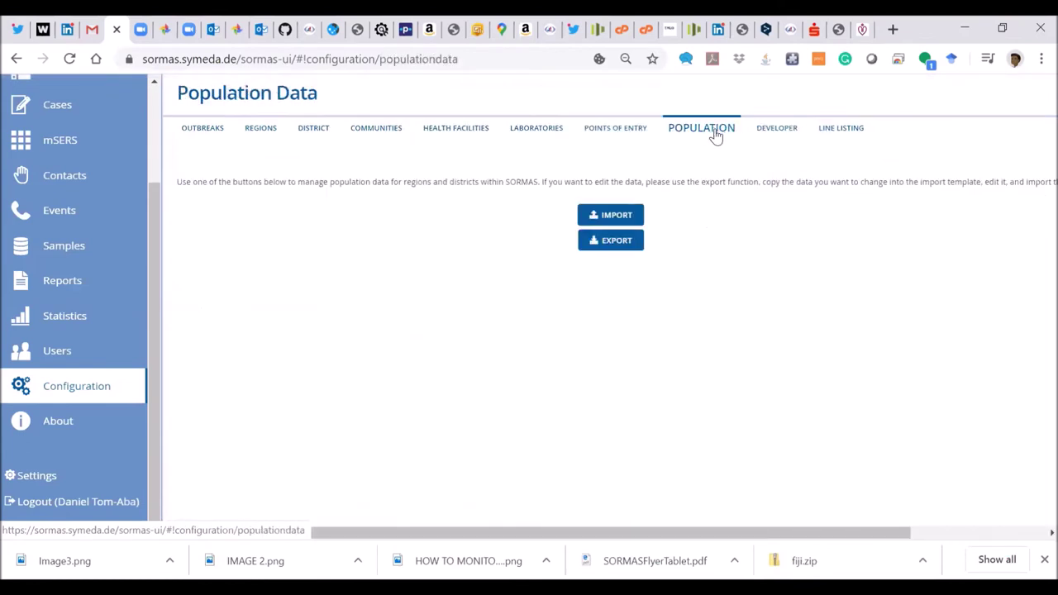
pyautogui.click(833, 134)
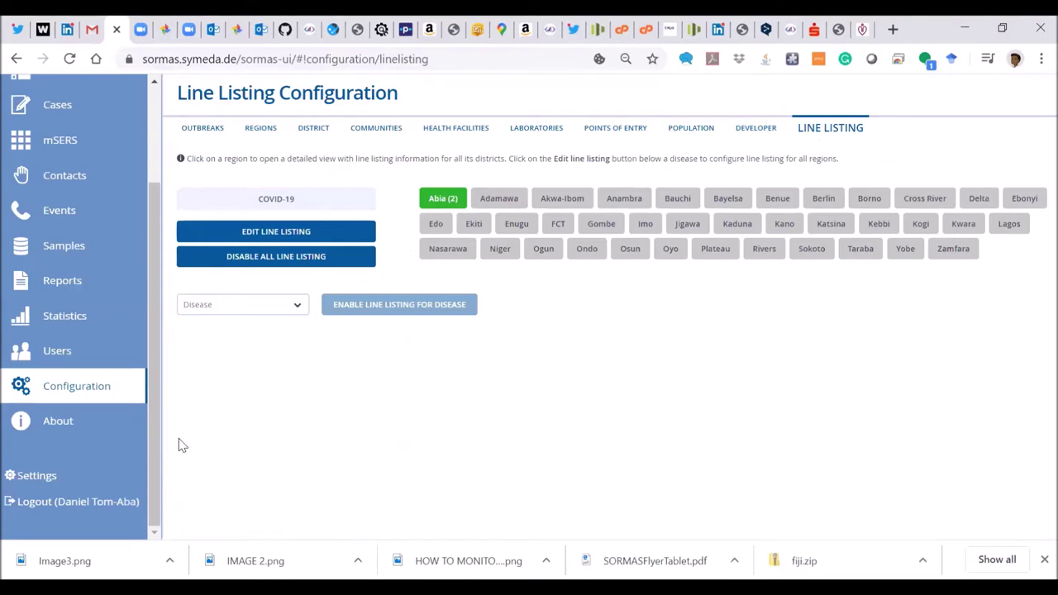
# Step: View the About page (version 1.37.2), cancel the file save, and open Settings
pyautogui.click(58, 421)
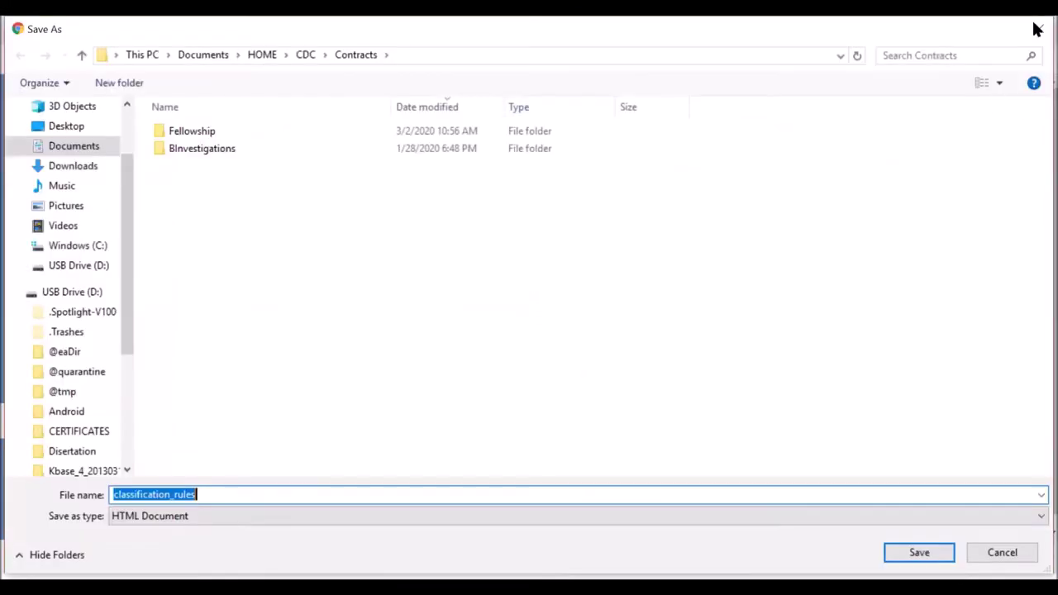
pyautogui.press('Escape')
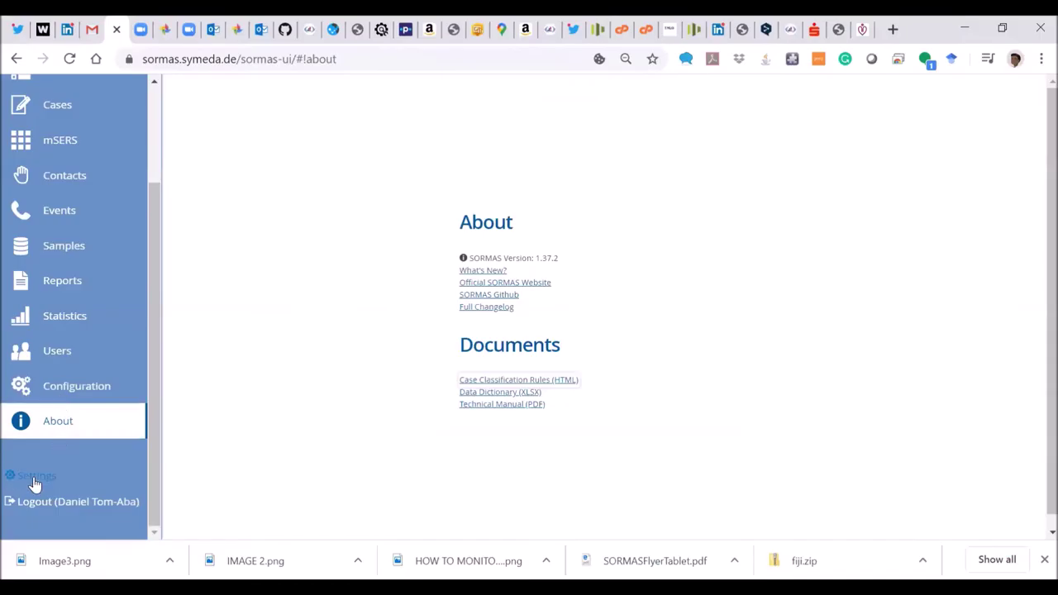
pyautogui.click(34, 477)
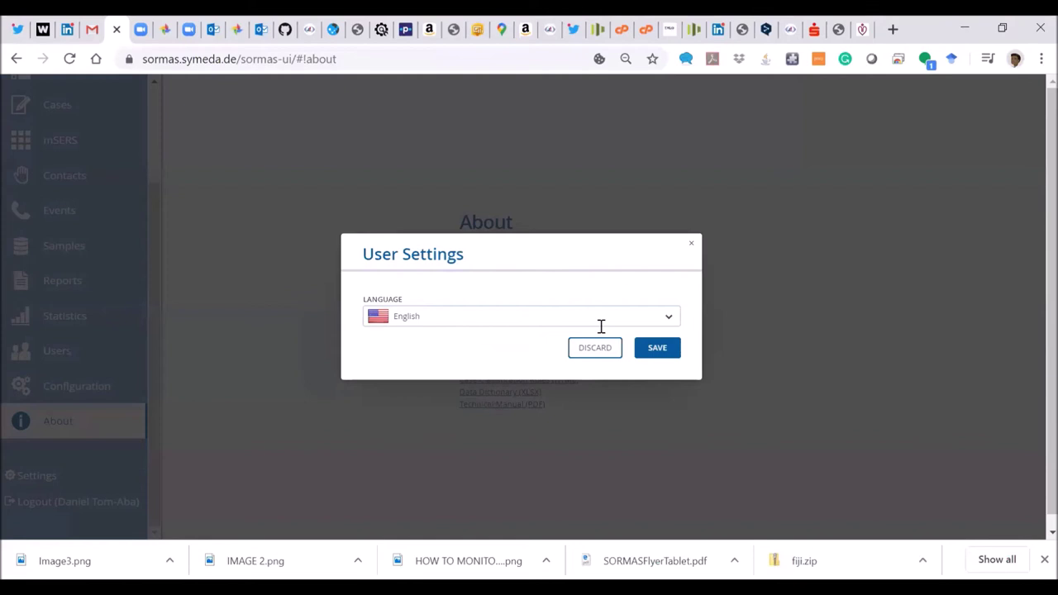
# Step: Browse the language options such as Français and Deutsch, then discard, keeping English
pyautogui.click(668, 321)
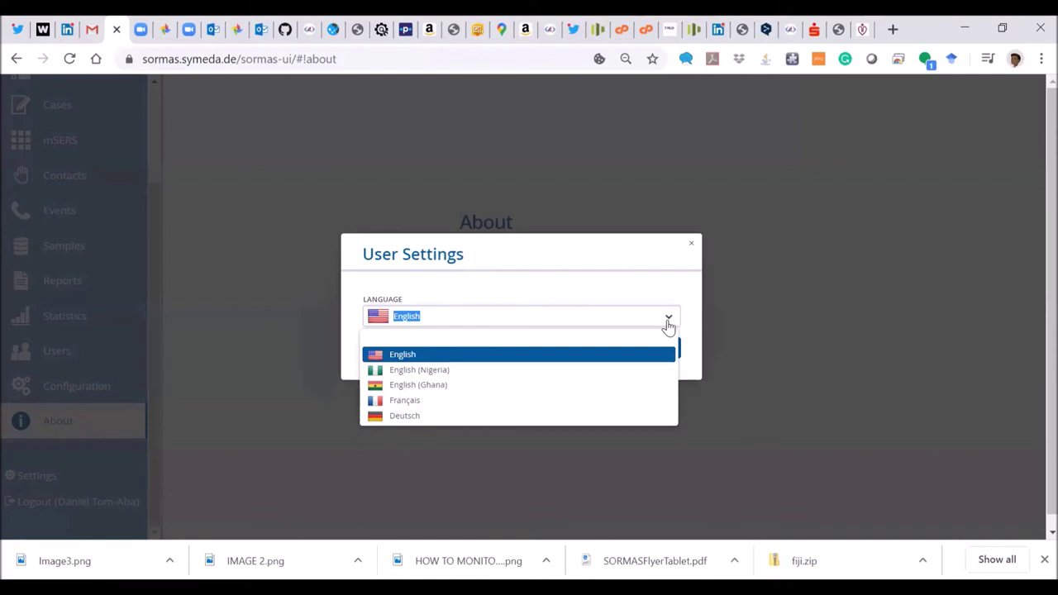
pyautogui.click(668, 322)
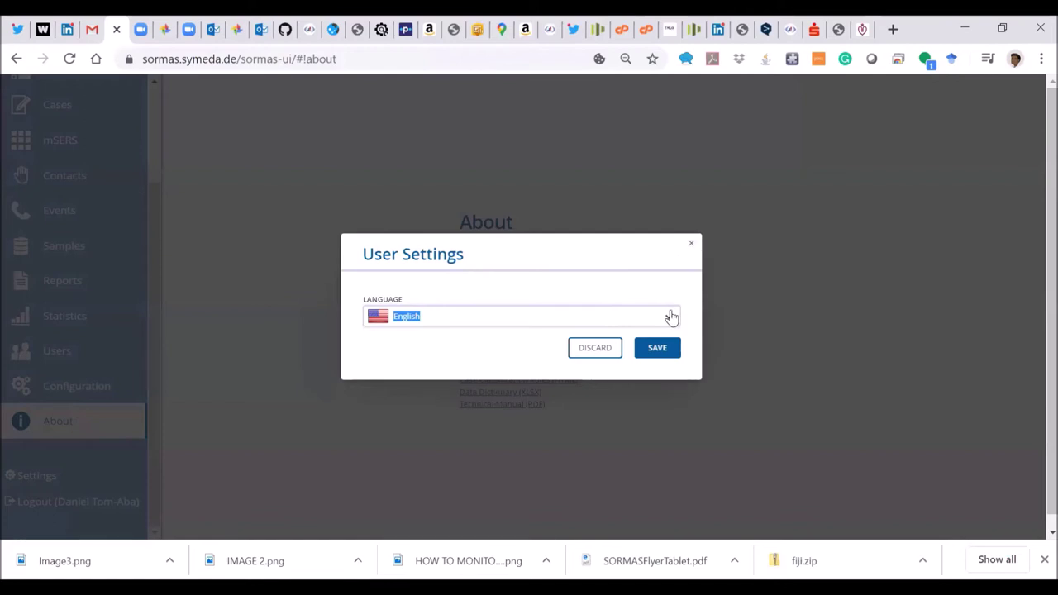
pyautogui.click(592, 310)
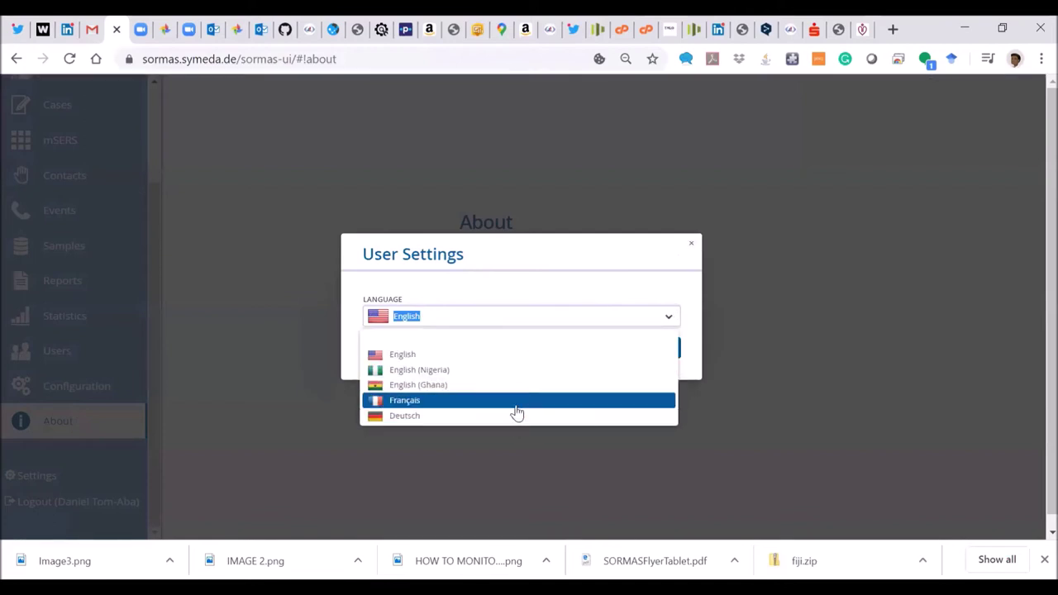
pyautogui.press('Down')
pyautogui.press('Down')
pyautogui.press('Escape')
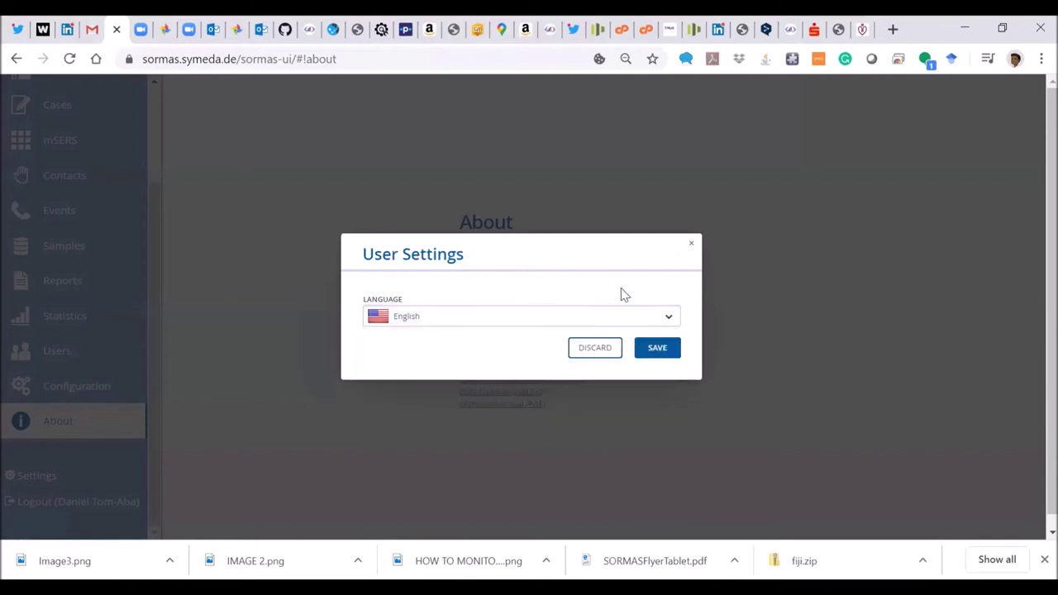
pyautogui.click(603, 359)
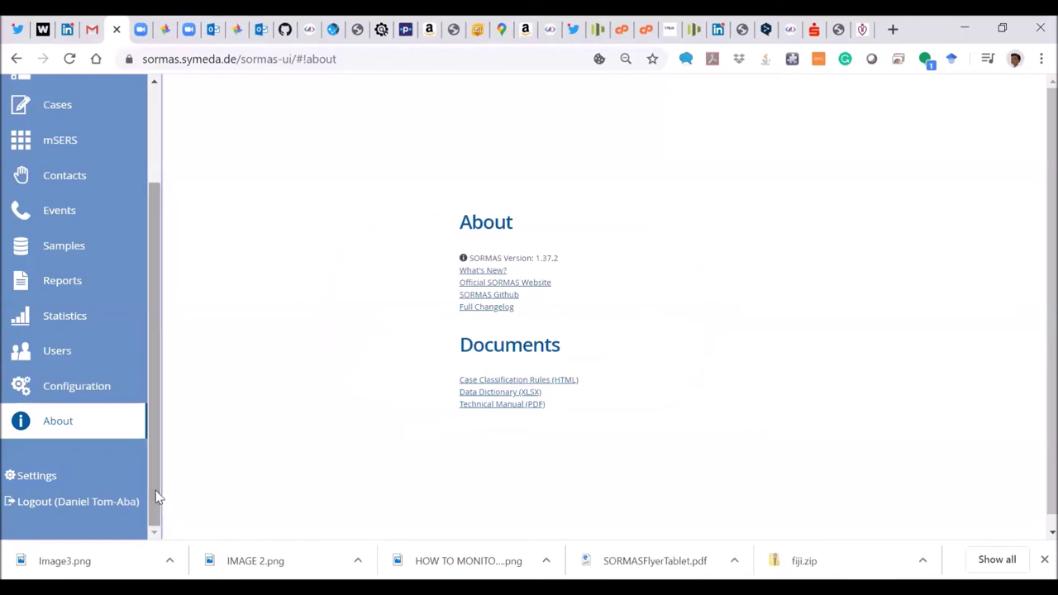
# Step: Review the dashboard's COVID-19 epidemiological curve and case status map, then switch to the SORMAS flyer PDF tab
pyautogui.moveTo(152, 390); pyautogui.dragTo(156, 212)
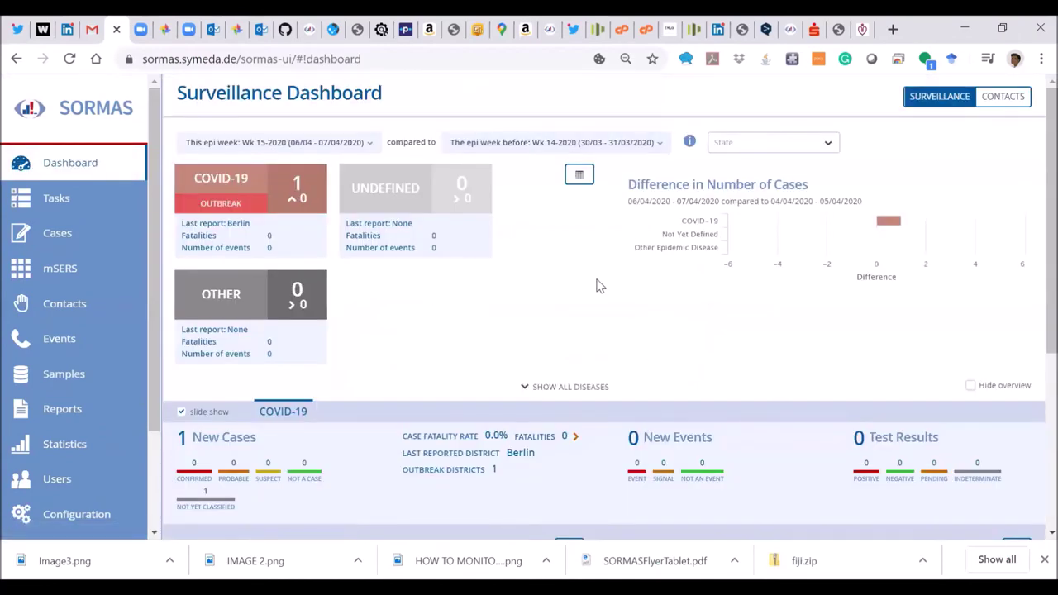
pyautogui.scroll(-4, 597, 280)
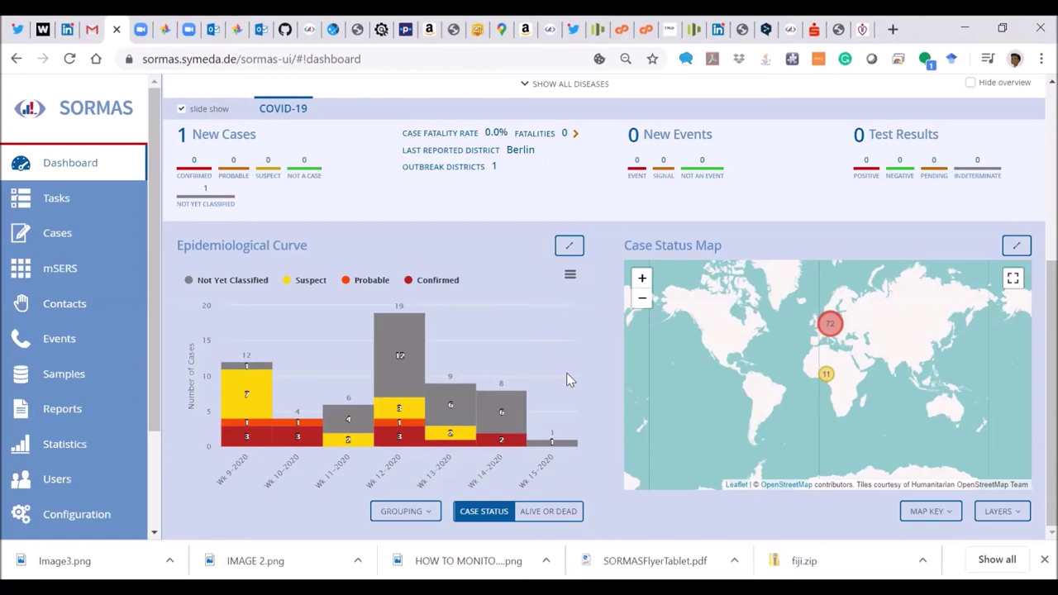
pyautogui.click(840, 30)
pyautogui.hotkey('ctrl', 'l')
# Step: Load the SORMAS-Project GitHub page, scroll its 320 open issues, and return to the Code tab
pyautogui.write('git')
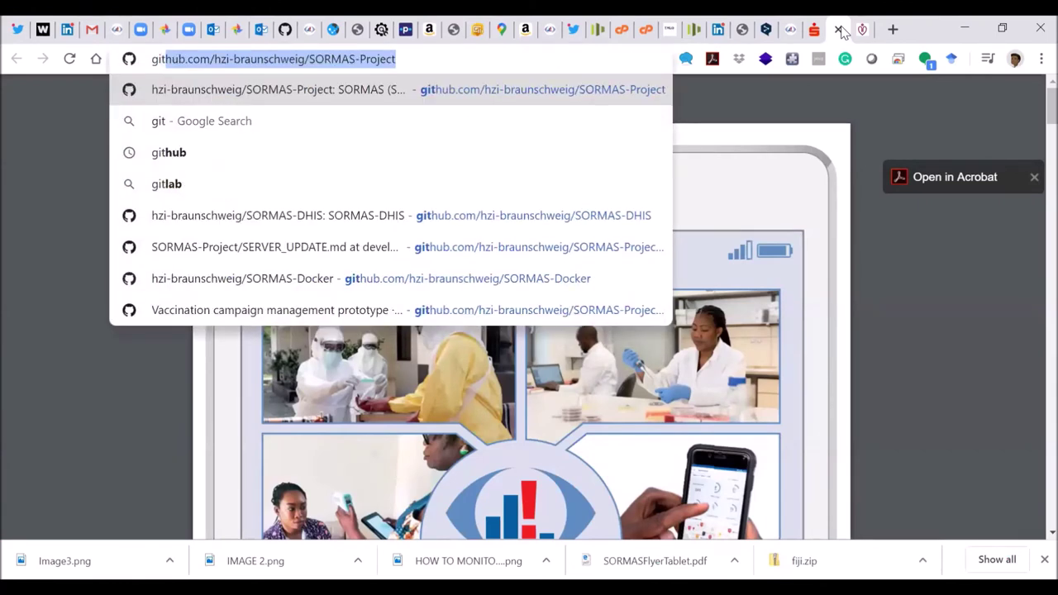
pyautogui.press('Return')
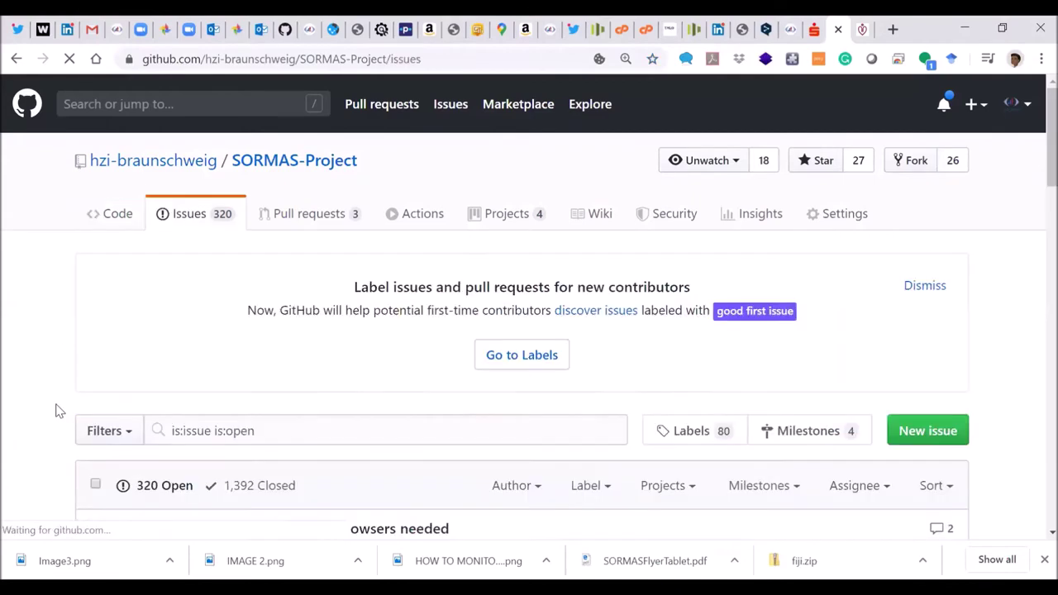
pyautogui.scroll(-5, 57, 411)
pyautogui.scroll(-4, 57, 411)
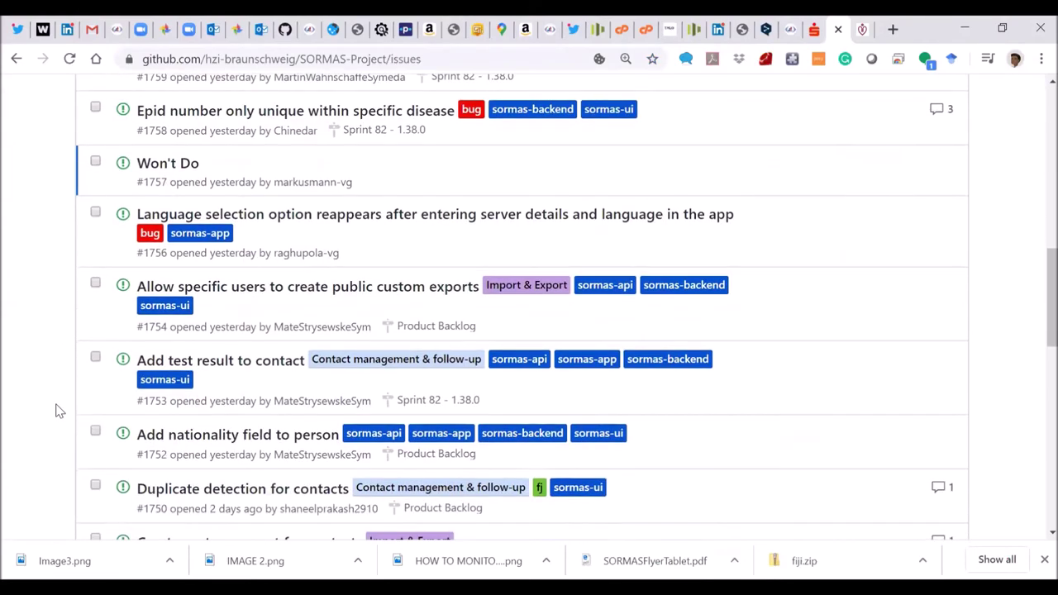
pyautogui.scroll(-3, 57, 411)
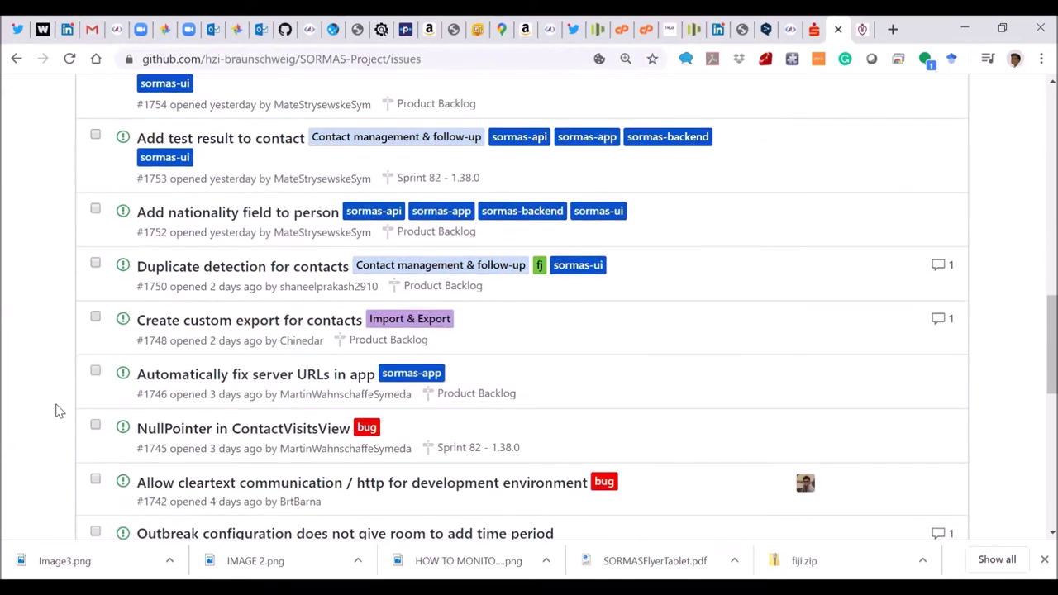
pyautogui.scroll(-4, 57, 411)
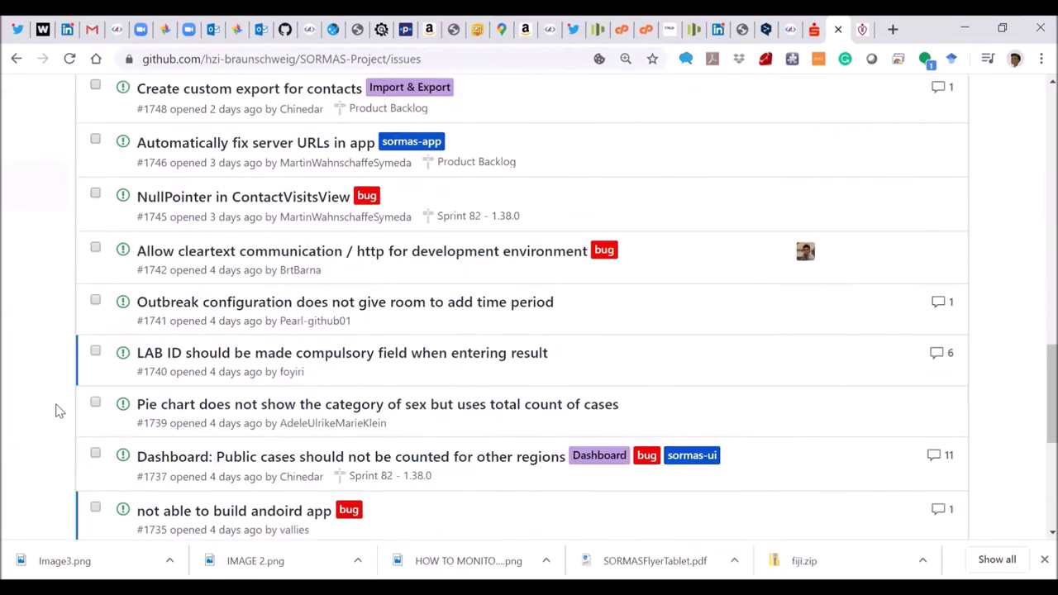
pyautogui.scroll(-3, 57, 411)
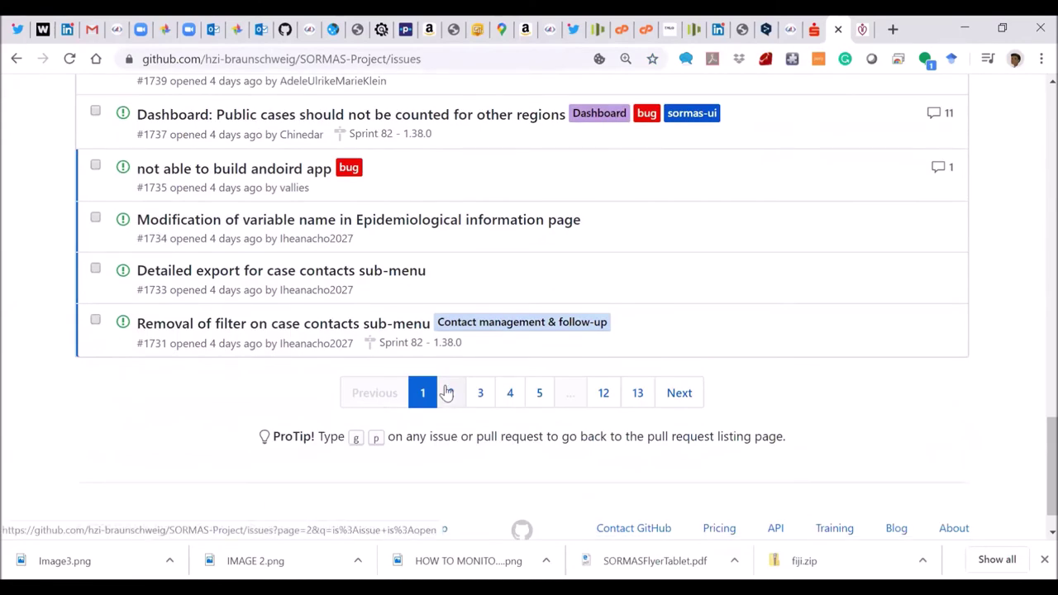
pyautogui.scroll(6, 446, 393)
pyautogui.scroll(10, 446, 393)
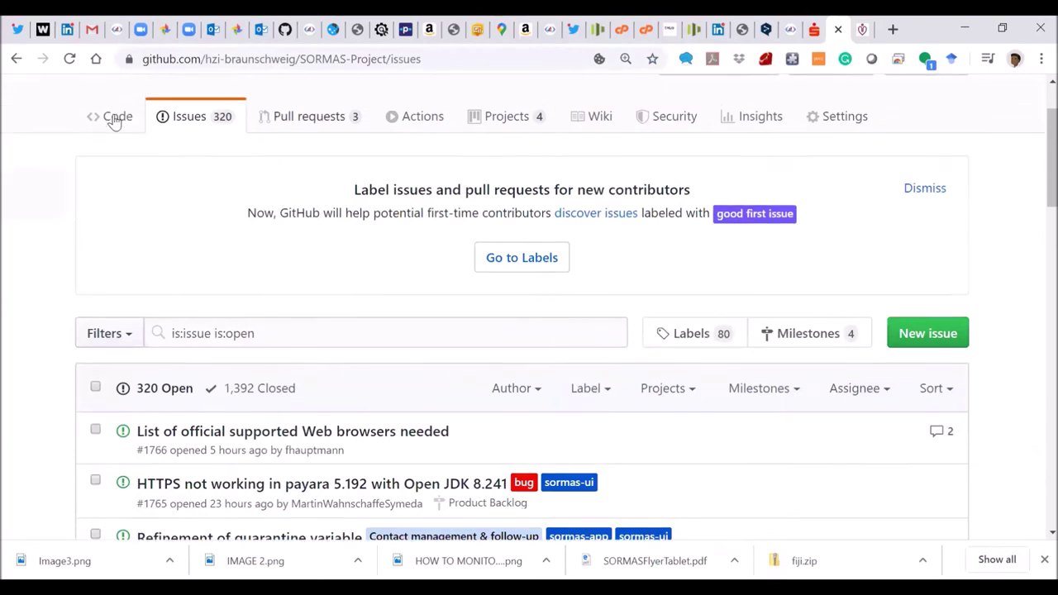
pyautogui.click(112, 119)
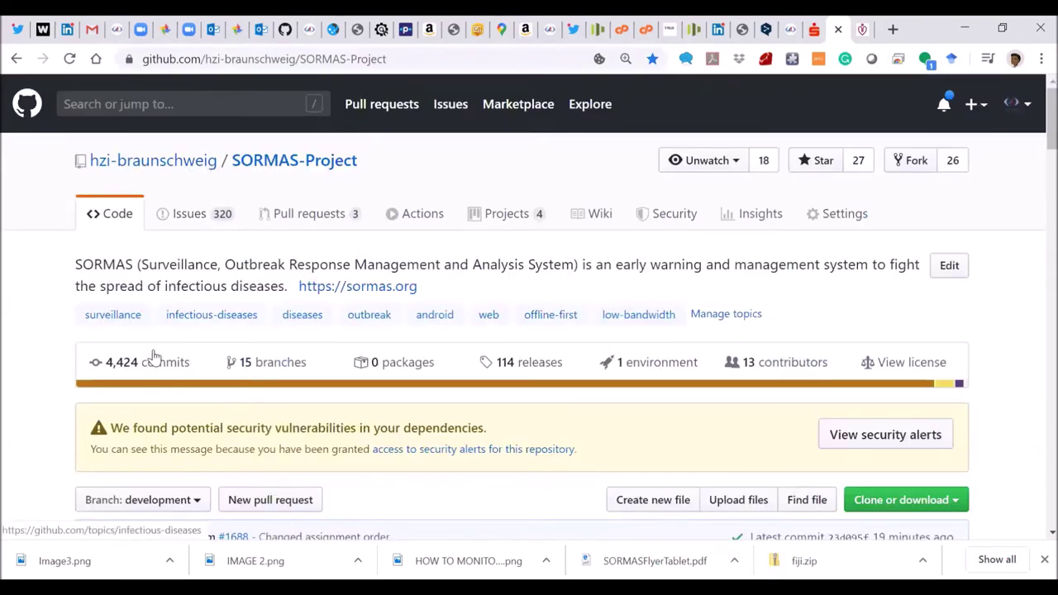
# Step: Inspect the SORMAS-Project branch list and file list, then go back to its Issues list
pyautogui.click(199, 500)
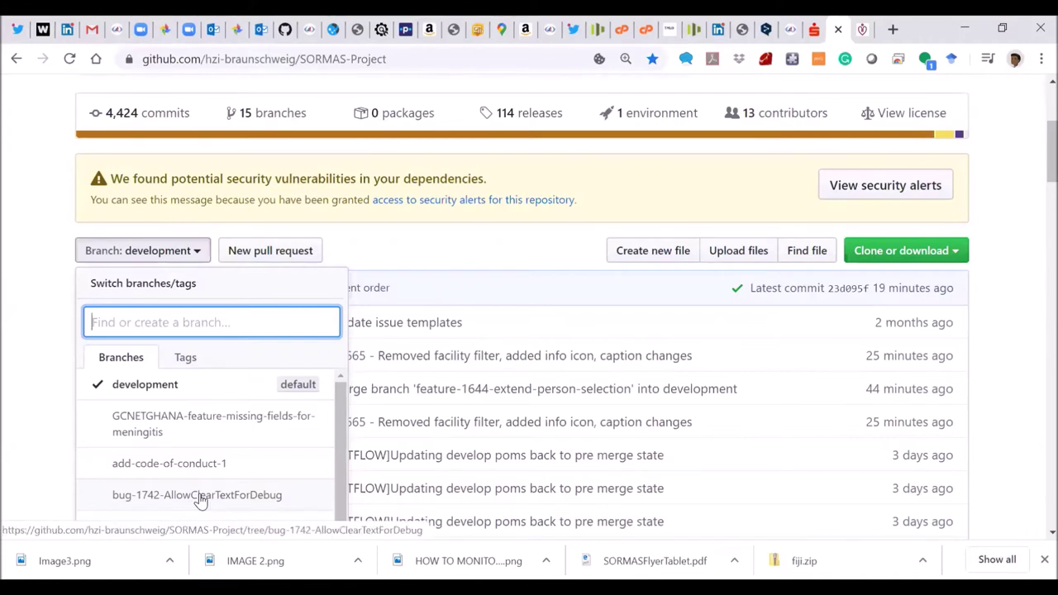
pyautogui.click(47, 351)
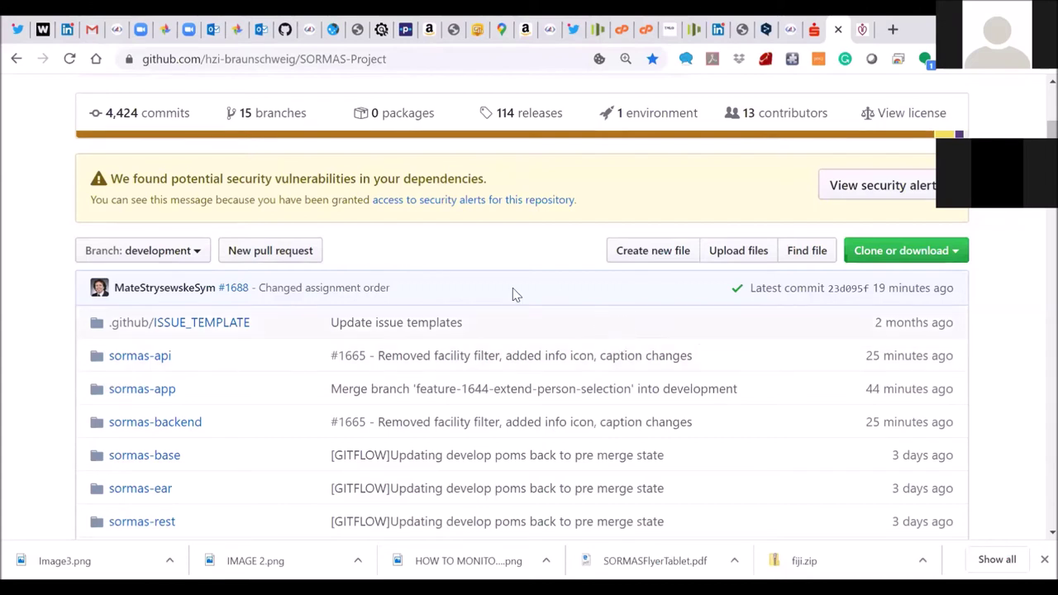
pyautogui.scroll(-1, 355, 253)
pyautogui.scroll(4, 352, 251)
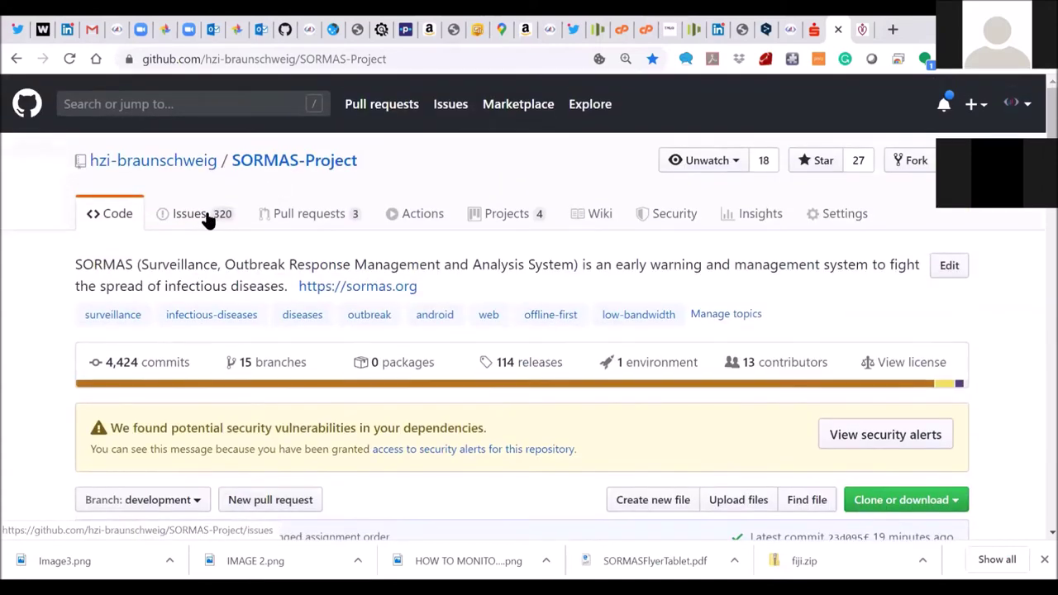
pyautogui.click(207, 218)
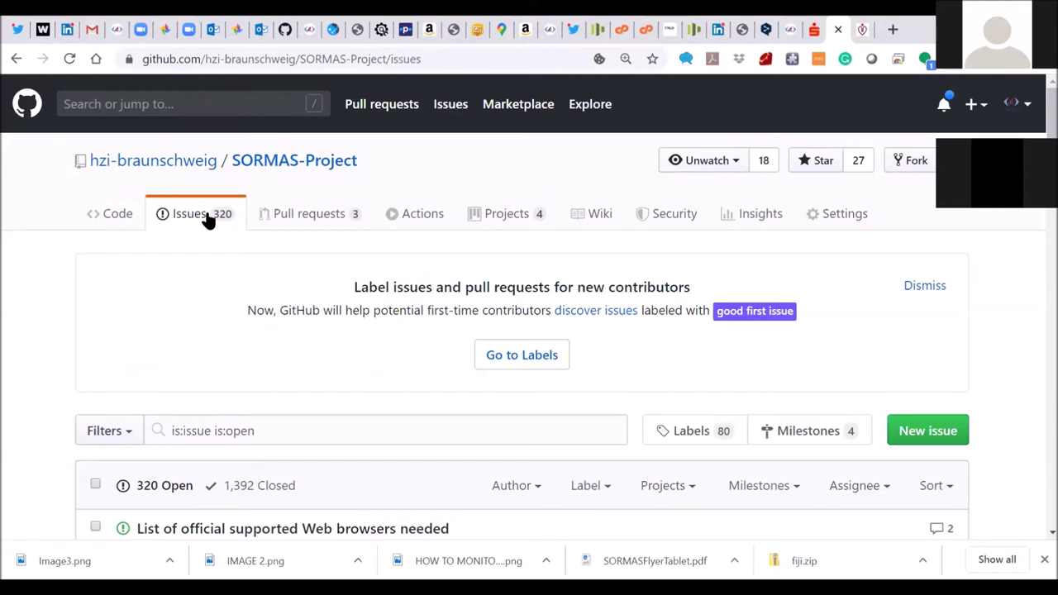
# Step: Go to the hzi-braunschweig organization page and open the SORMAS-Docker repository
pyautogui.click(147, 164)
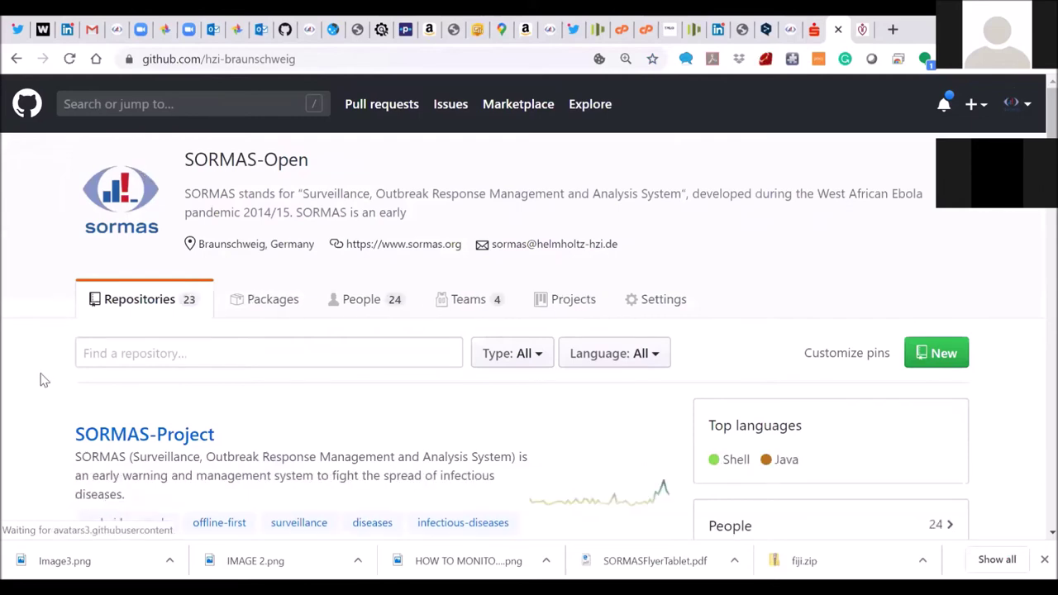
pyautogui.scroll(-2, 50, 416)
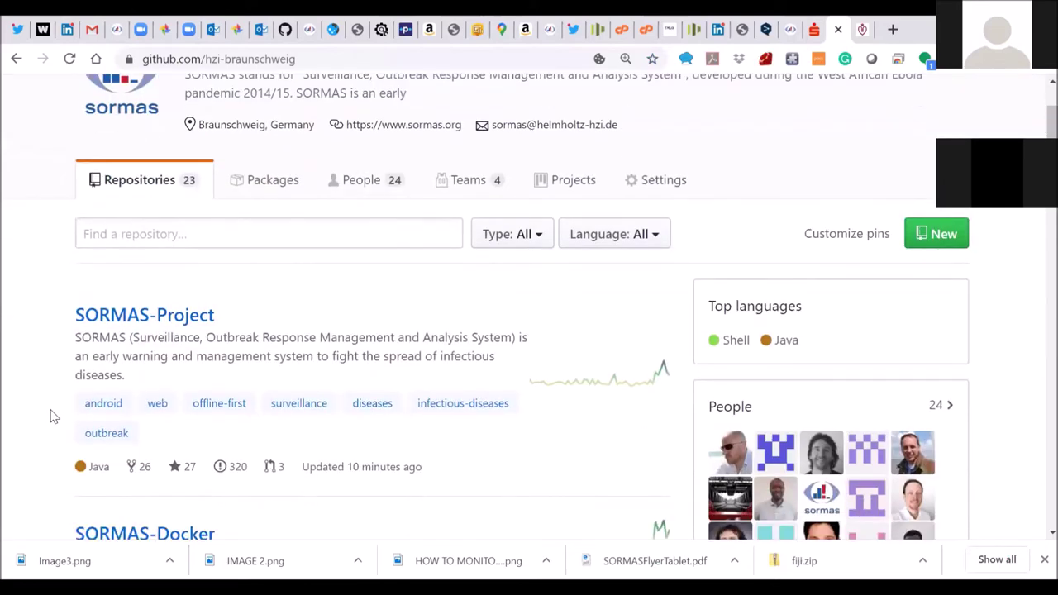
pyautogui.scroll(-3, 51, 353)
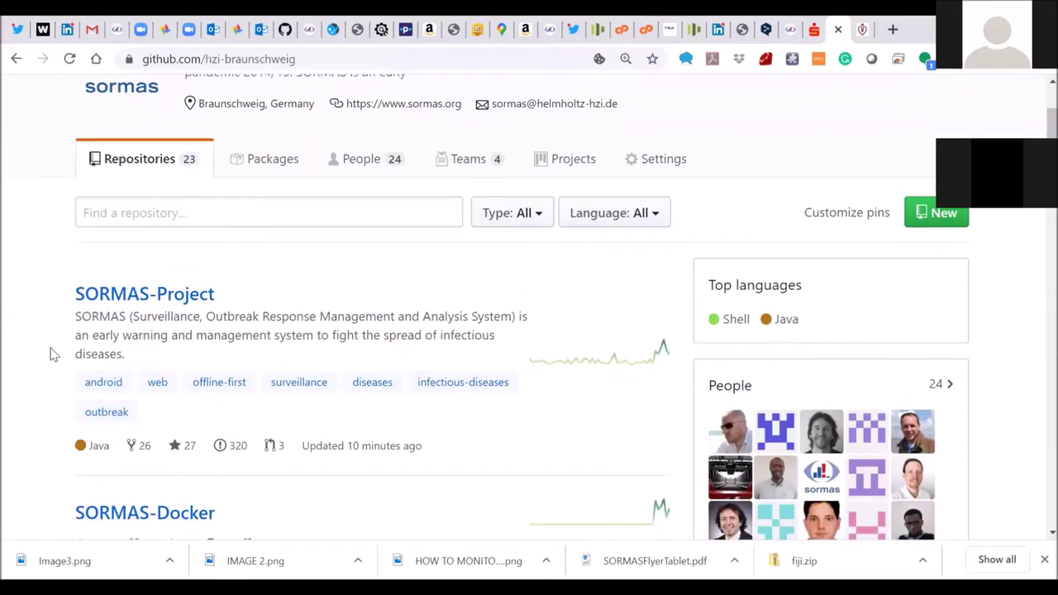
pyautogui.click(124, 355)
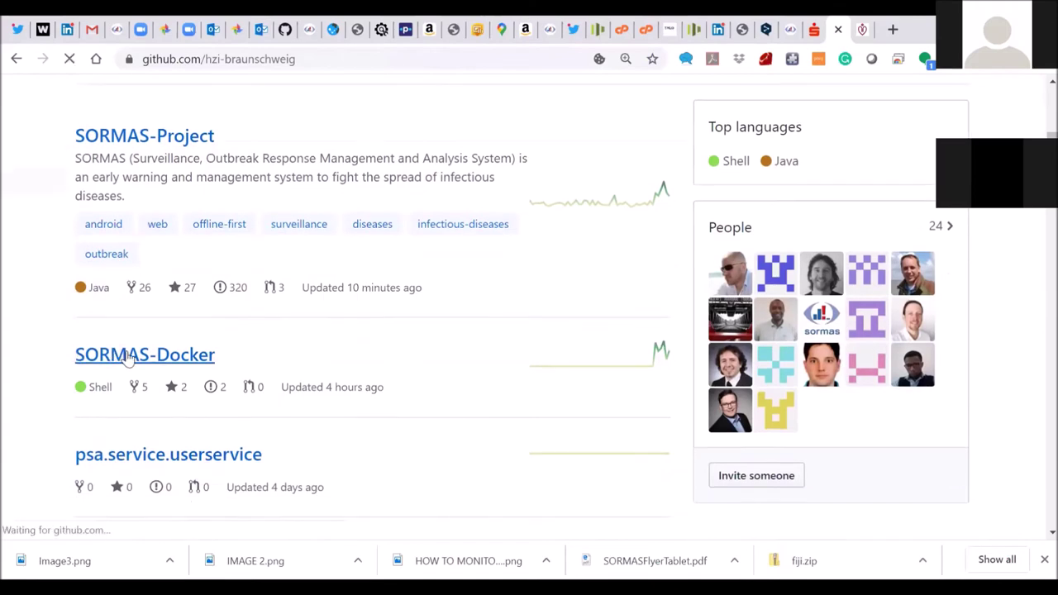
# Step: Read through the SORMAS-Docker README setup and login sections, then return to the repository header
pyautogui.scroll(-5, 41, 441)
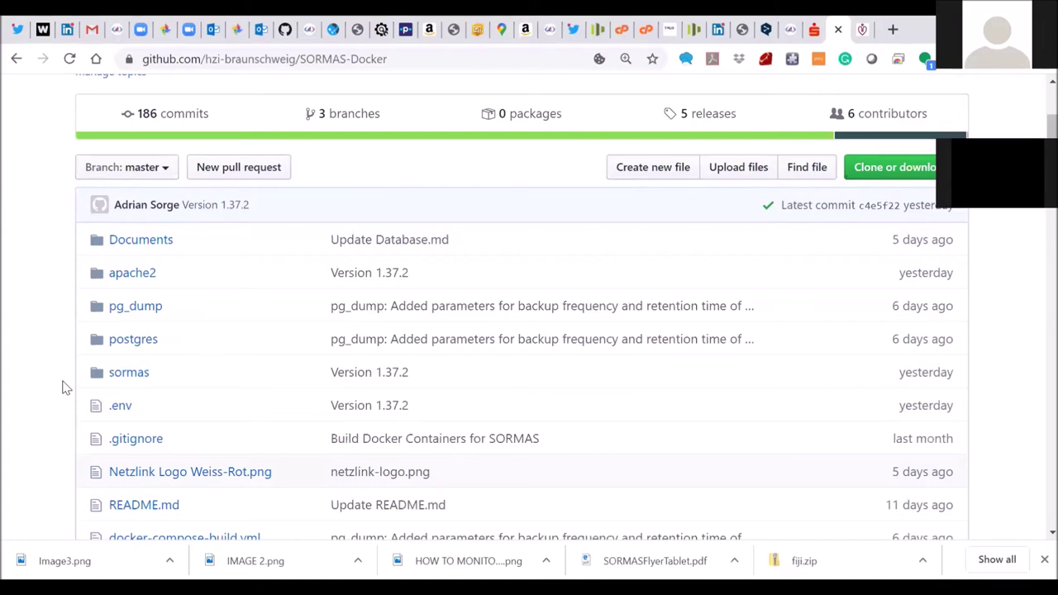
pyautogui.scroll(-5, 64, 388)
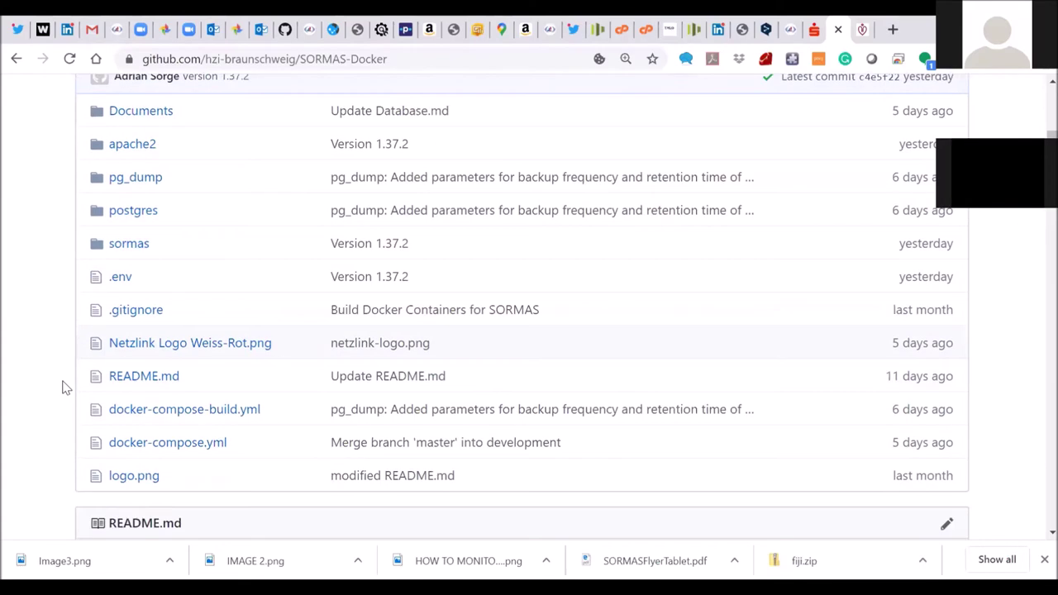
pyautogui.scroll(-4, 64, 387)
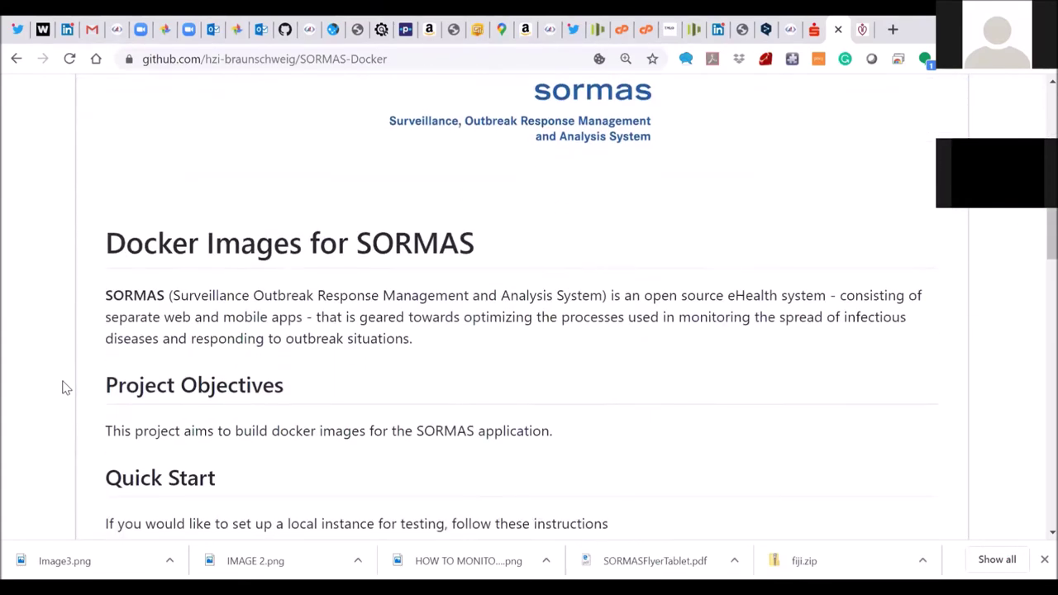
pyautogui.scroll(-5, 64, 387)
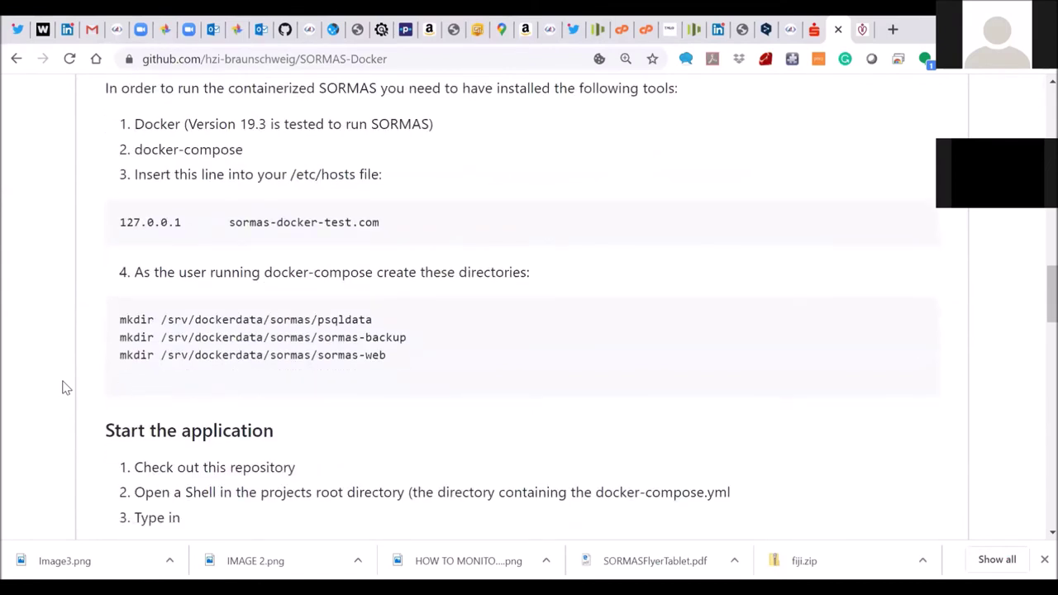
pyautogui.scroll(-2, 64, 388)
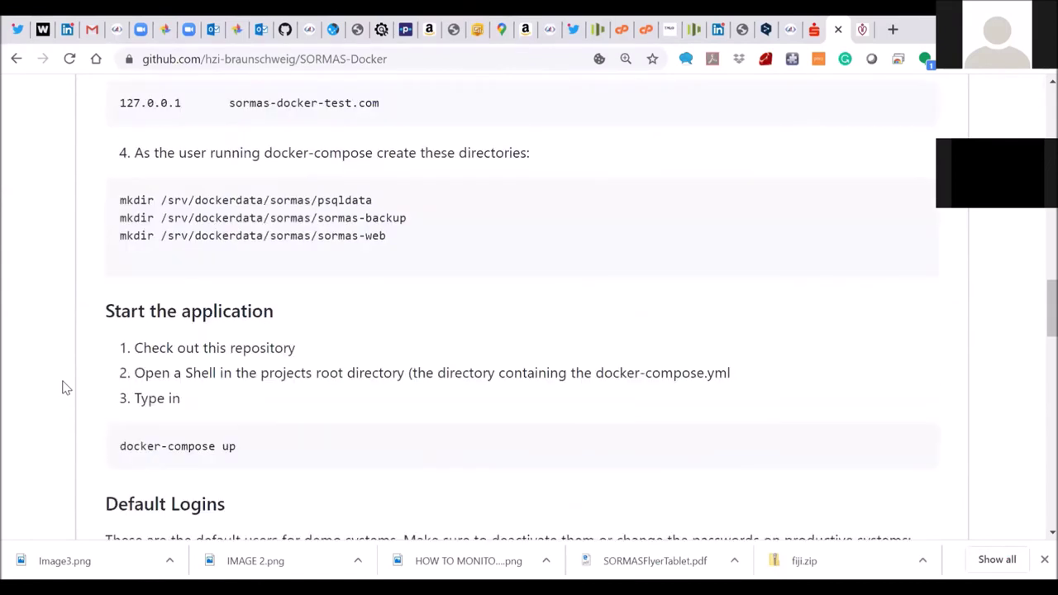
pyautogui.scroll(-3, 65, 387)
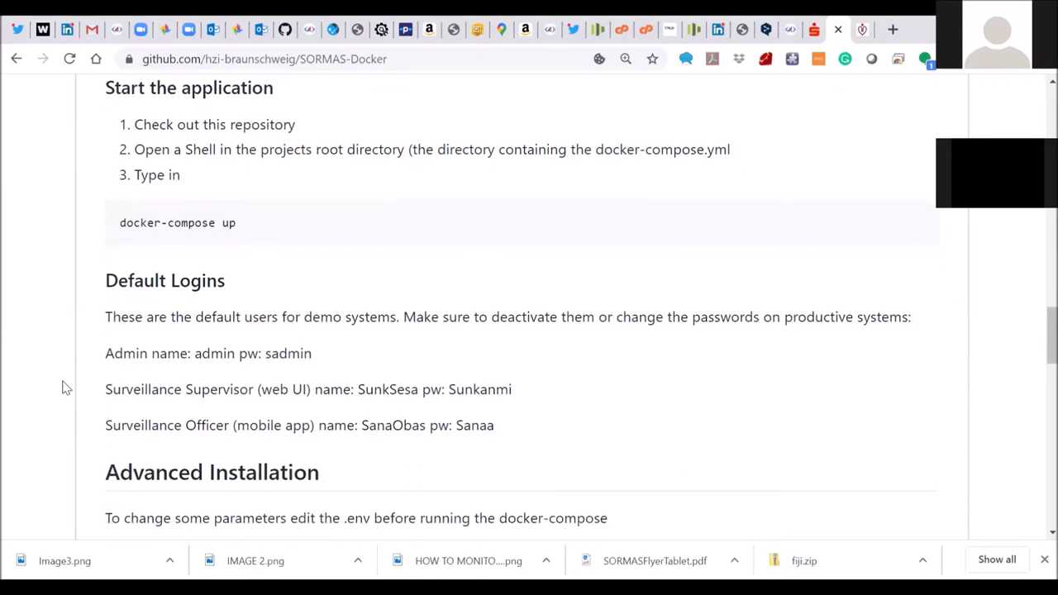
pyautogui.scroll(15, 65, 388)
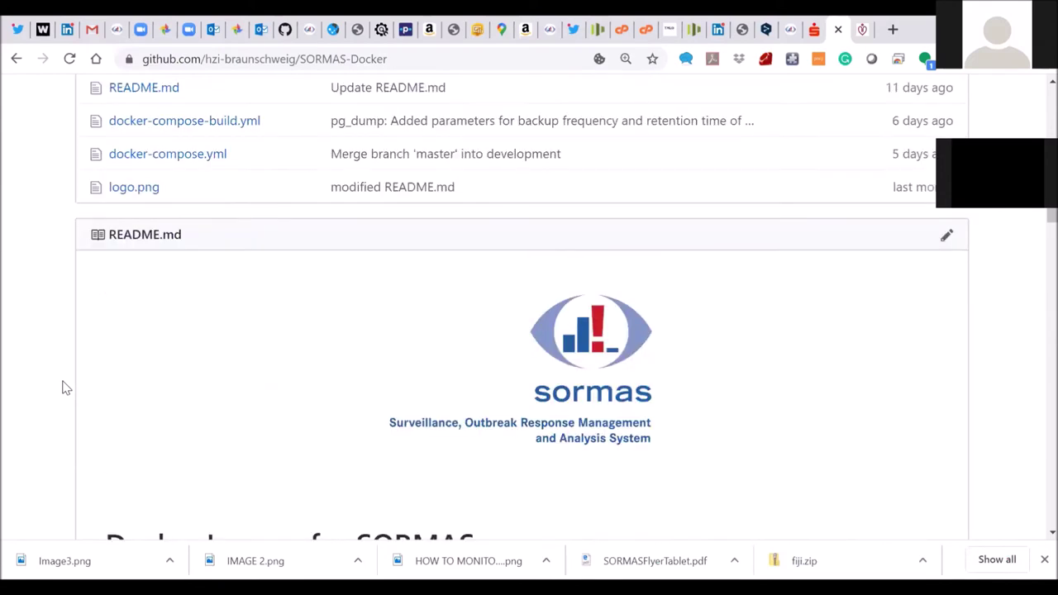
pyautogui.scroll(6, 65, 388)
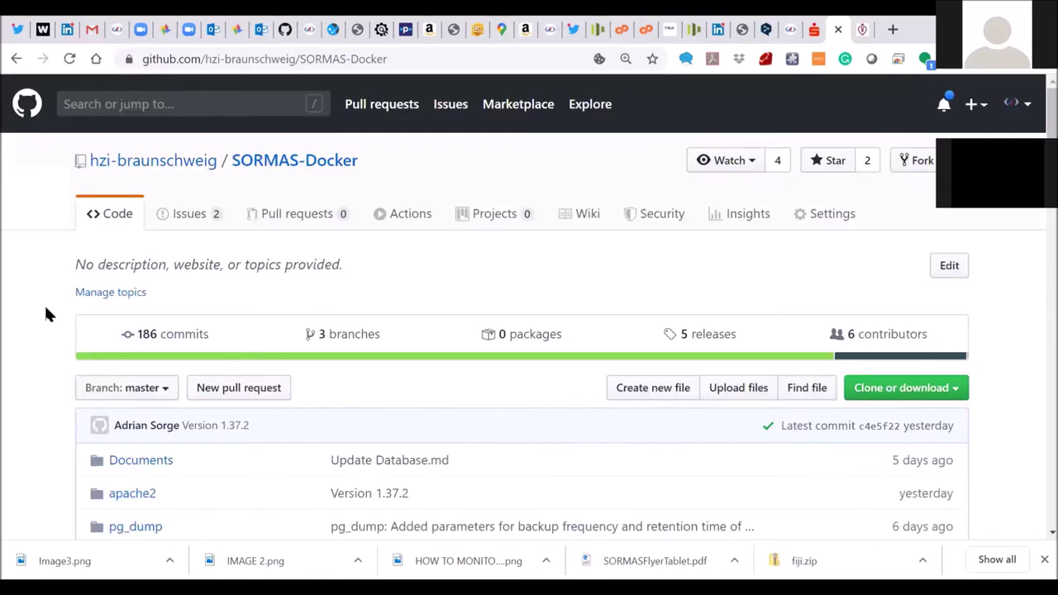
# Step: Load the SORMAS demo server at sormas.helmholtz-hzi.de and go to its case directory
pyautogui.click(793, 34)
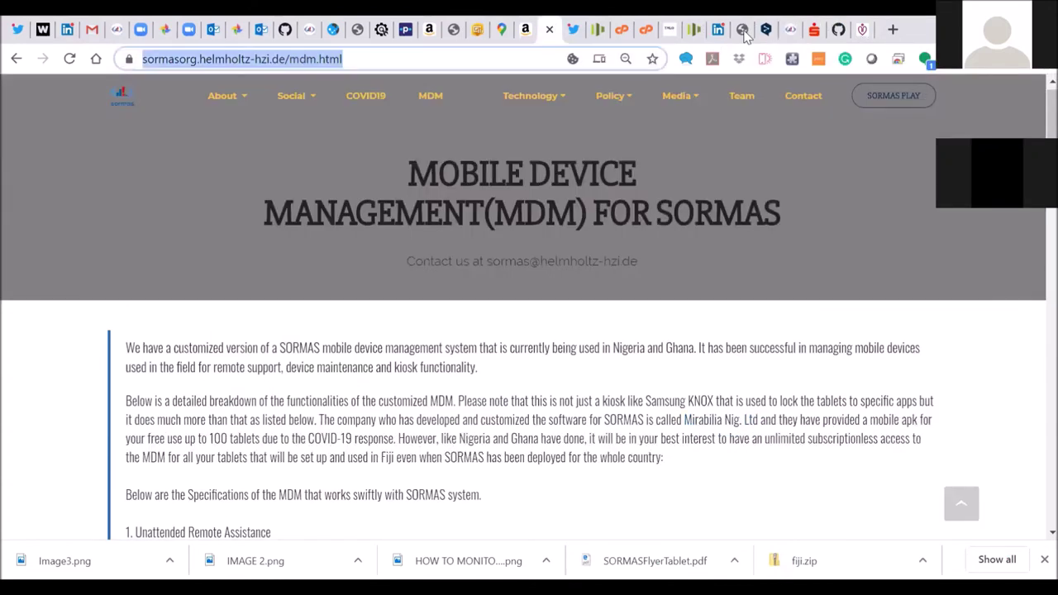
pyautogui.write('sorma')
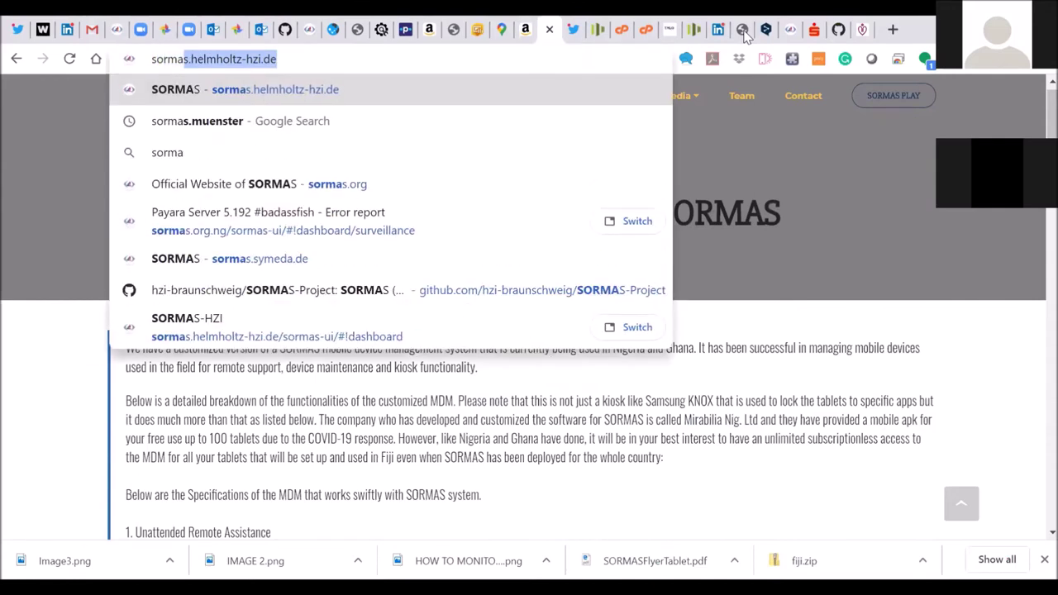
pyautogui.press('Return')
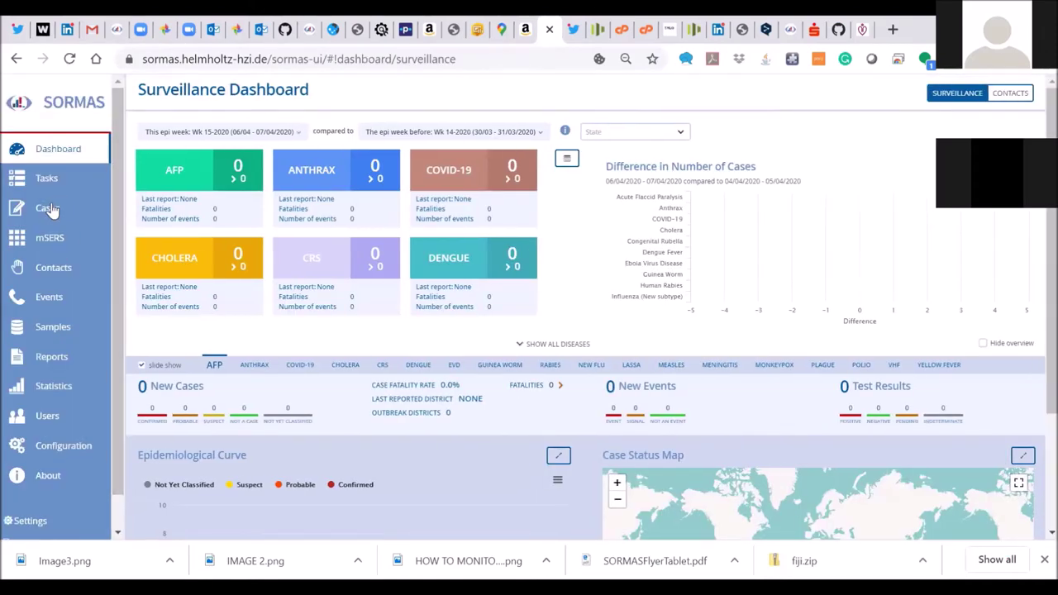
pyautogui.click(50, 209)
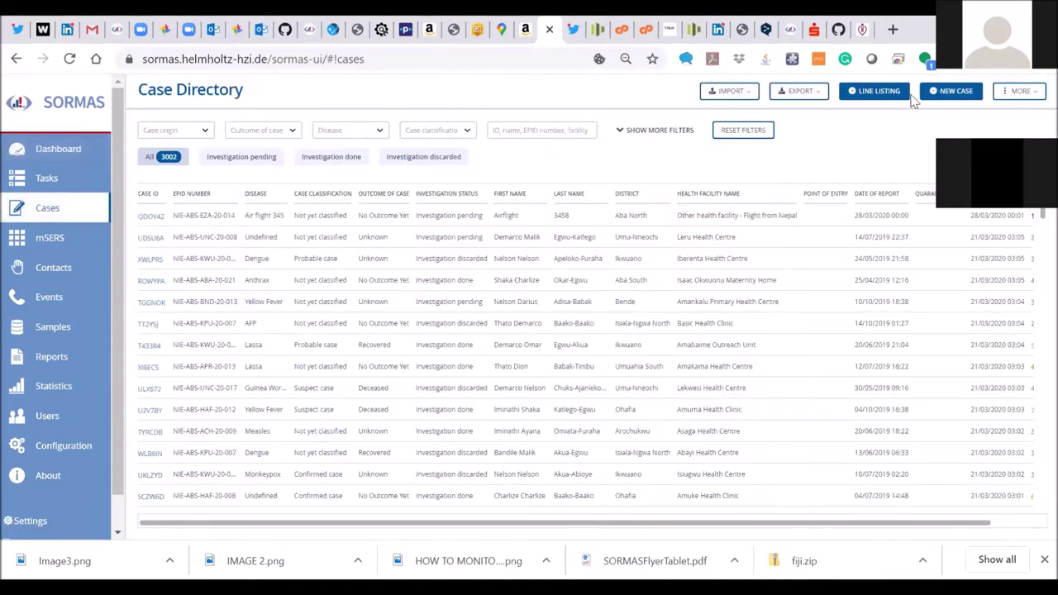
# Step: Start a new case with disease Other Epidemic Disease named 'FFX disease'
pyautogui.click(950, 92)
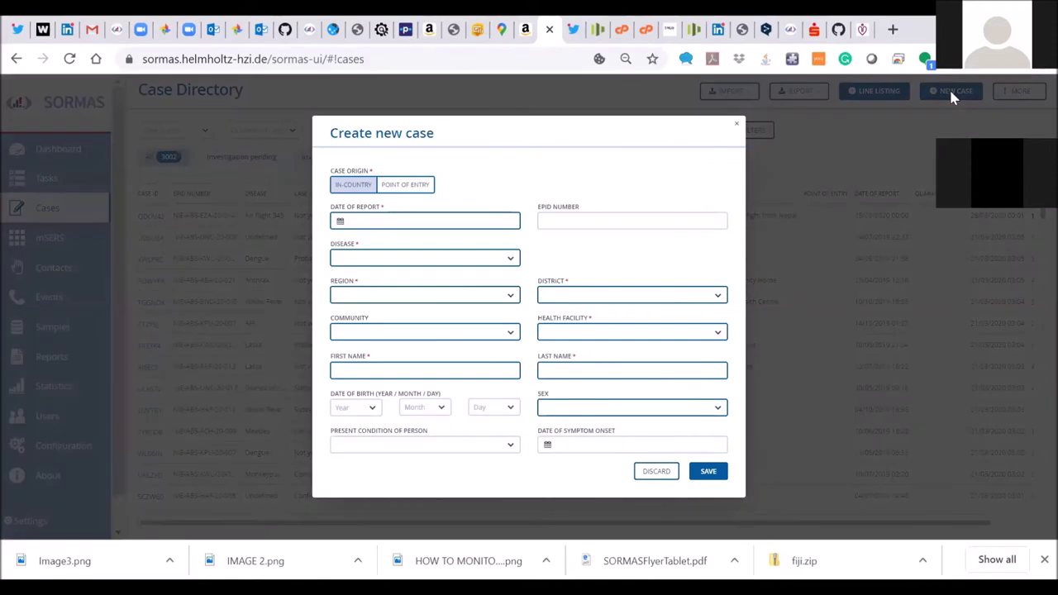
pyautogui.click(510, 260)
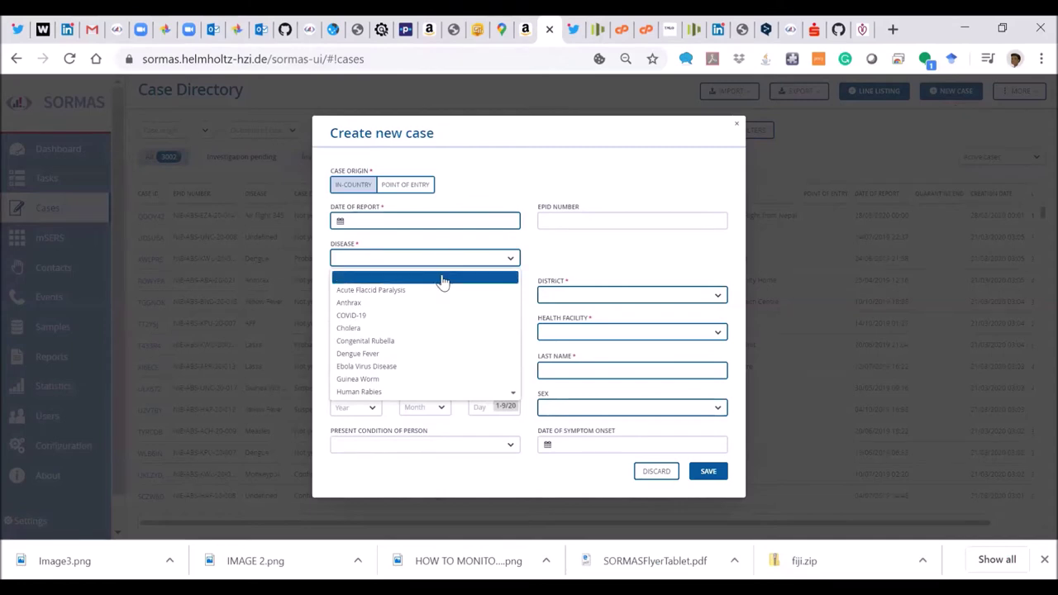
pyautogui.write('oth')
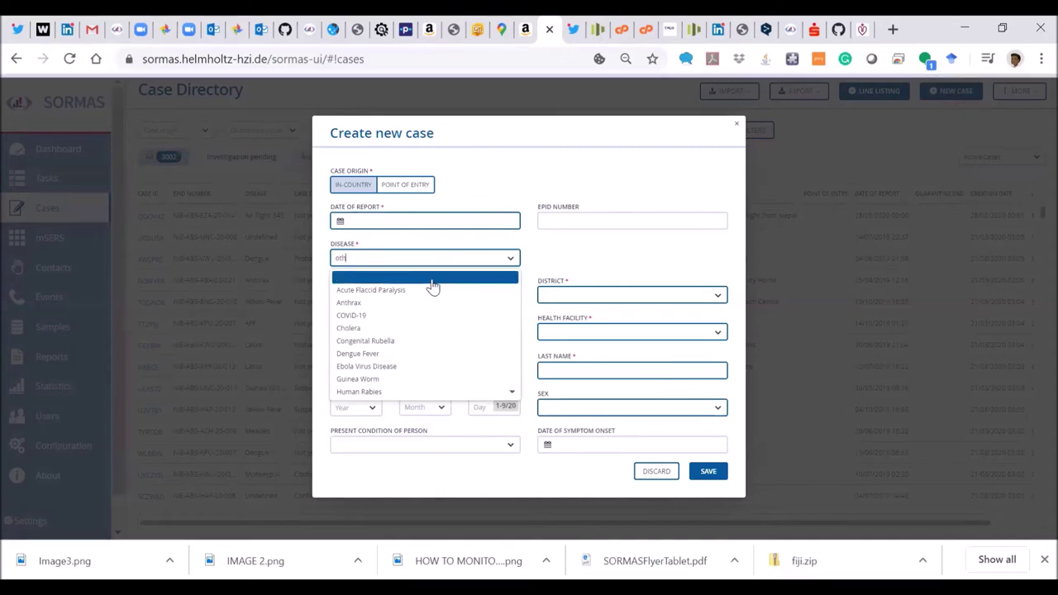
pyautogui.click(422, 281)
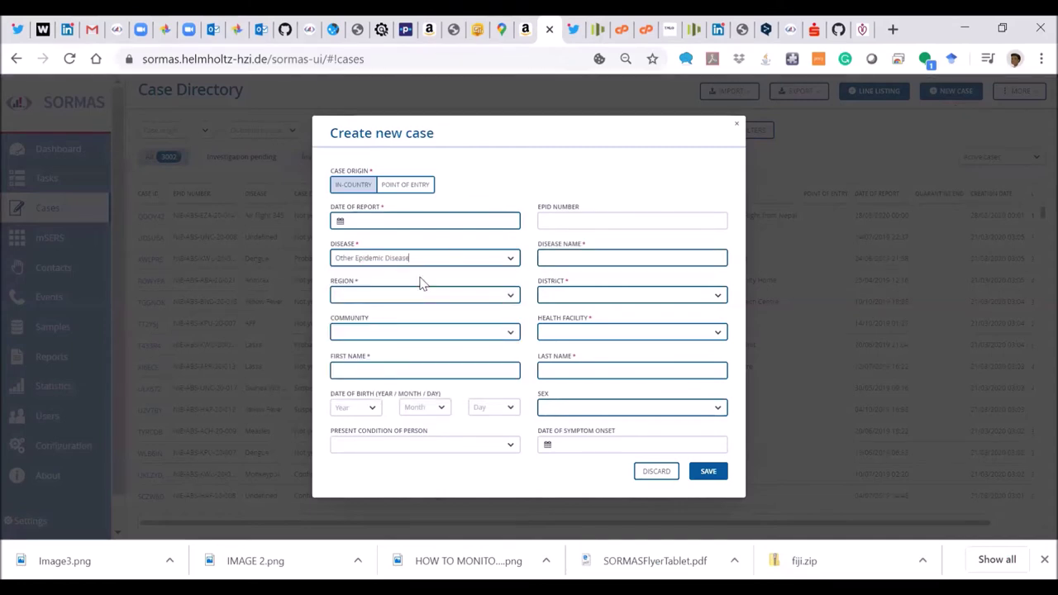
pyautogui.click(562, 261)
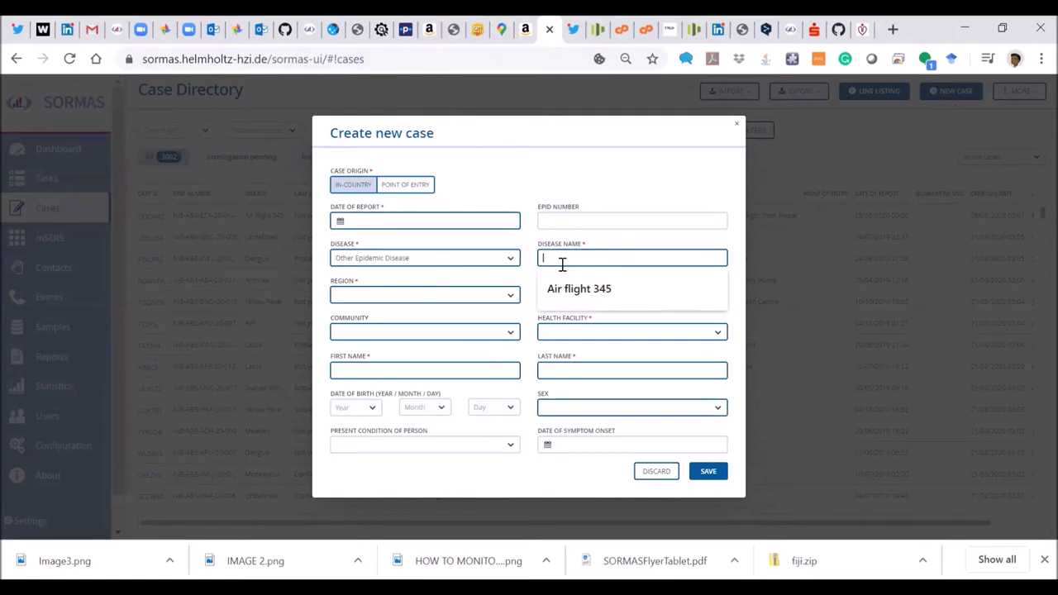
pyautogui.write('FFI')
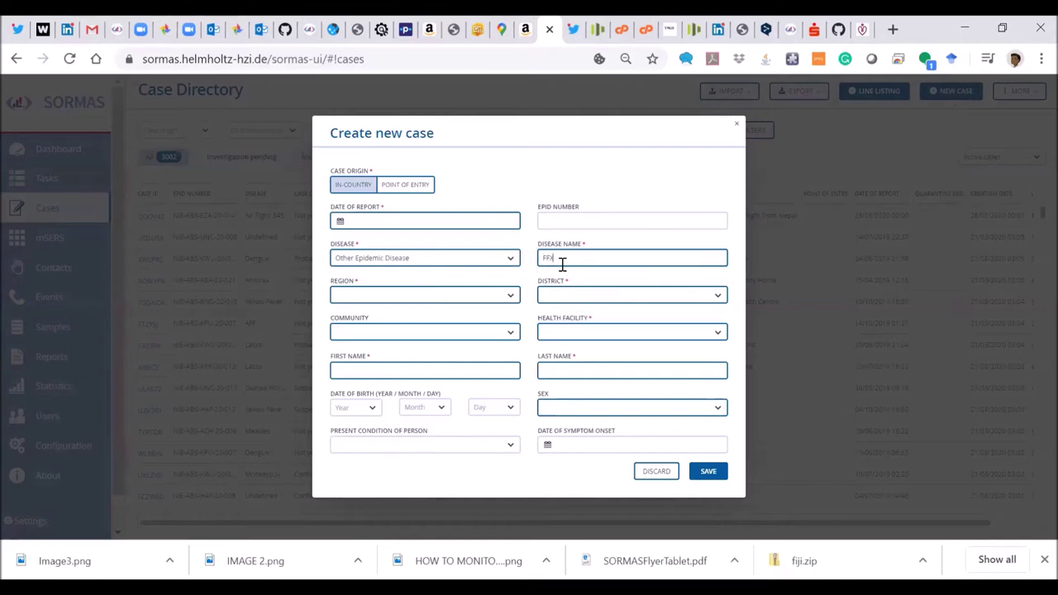
pyautogui.write(' disease')
# Step: Set the case location to Abia, Aba North, Asaokpuaja Ward, Asaokpuaja Health Post
pyautogui.click(465, 301)
pyautogui.click(465, 331)
pyautogui.click(711, 298)
pyautogui.click(657, 328)
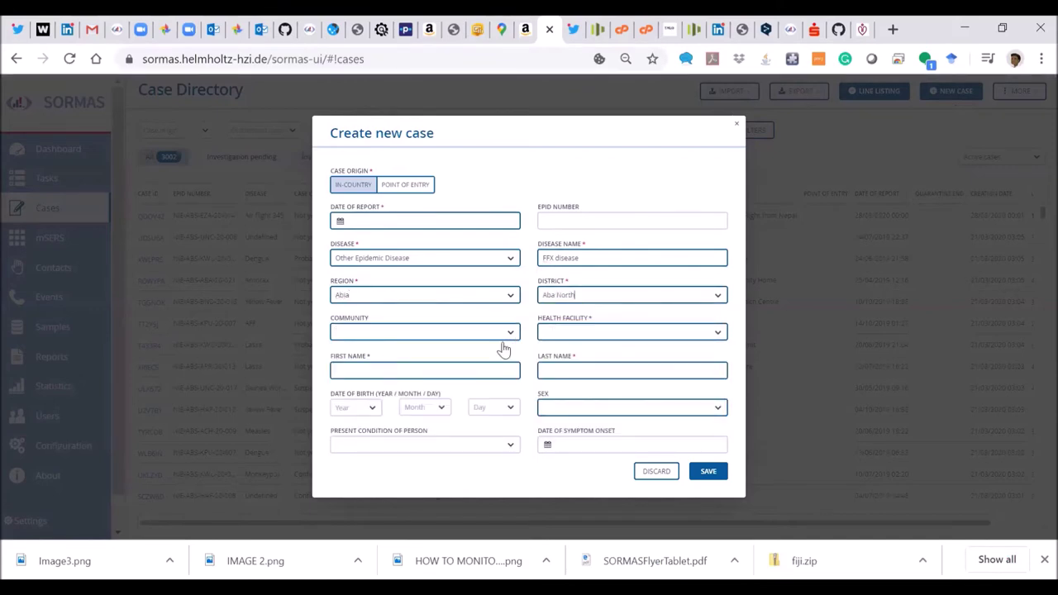
pyautogui.click(465, 332)
pyautogui.click(462, 351)
pyautogui.click(715, 332)
pyautogui.click(643, 364)
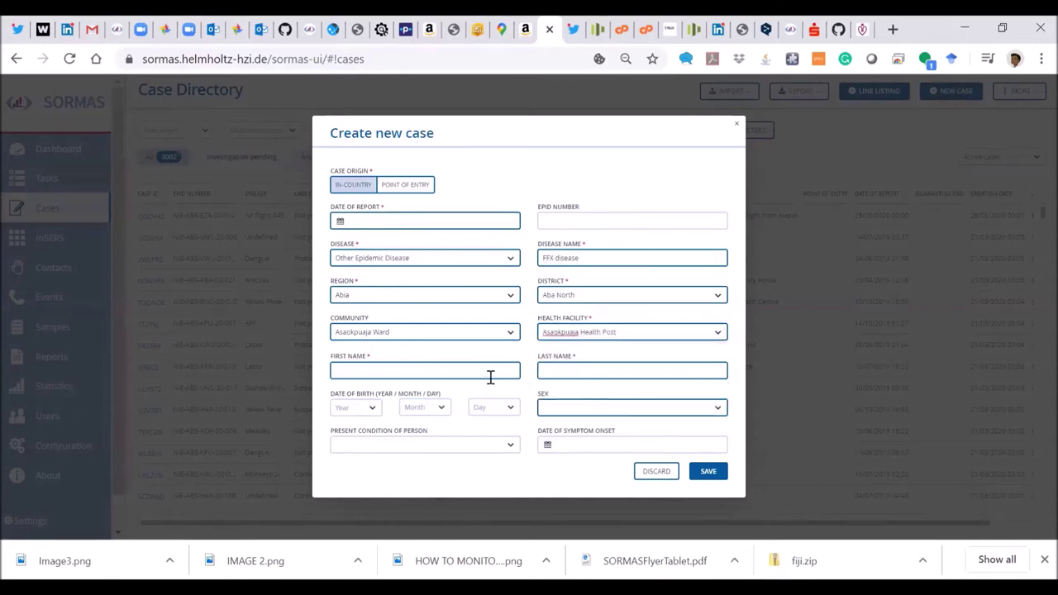
# Step: Enter the patient's first and last name and set sex to Male
pyautogui.click(489, 376)
pyautogui.write('Dino')
pyautogui.press('Tab')
pyautogui.write('Dano')
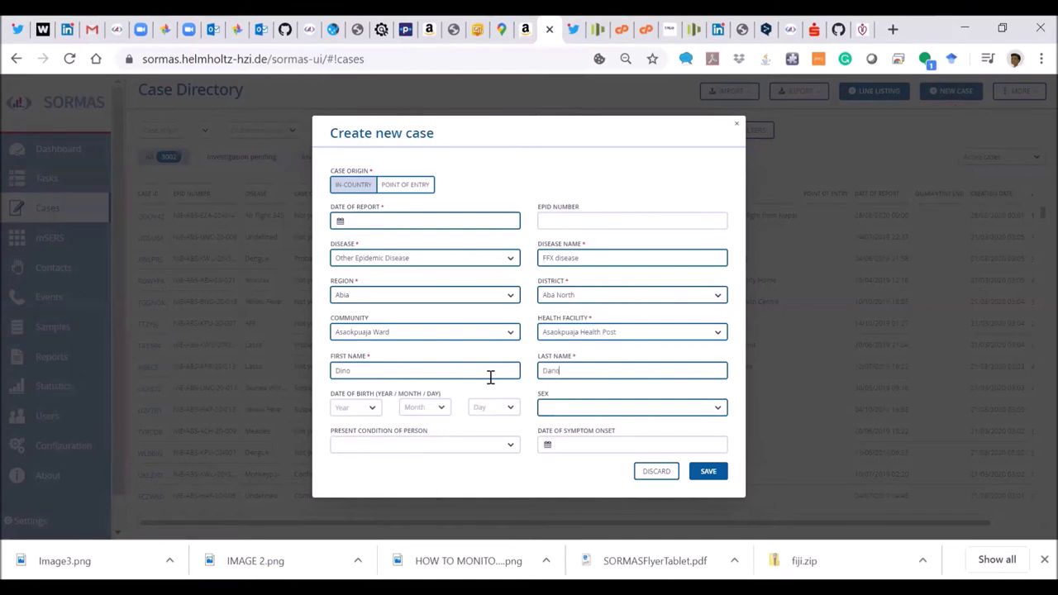
pyautogui.click(707, 409)
pyautogui.click(649, 405)
pyautogui.click(628, 438)
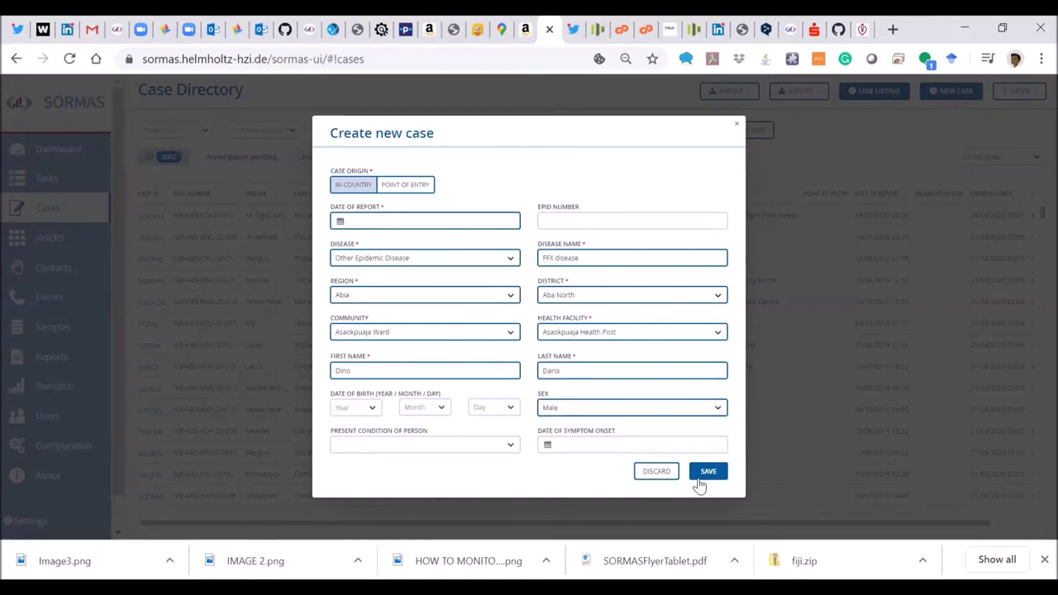
# Step: Set the report date to 07/04/2020 and save the new case
pyautogui.click(707, 477)
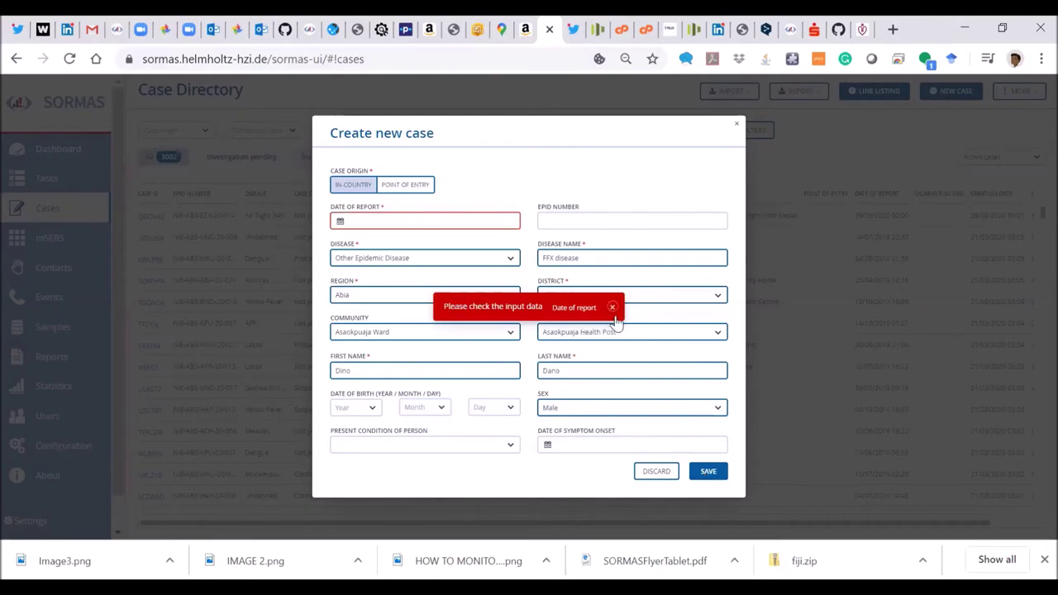
pyautogui.click(341, 221)
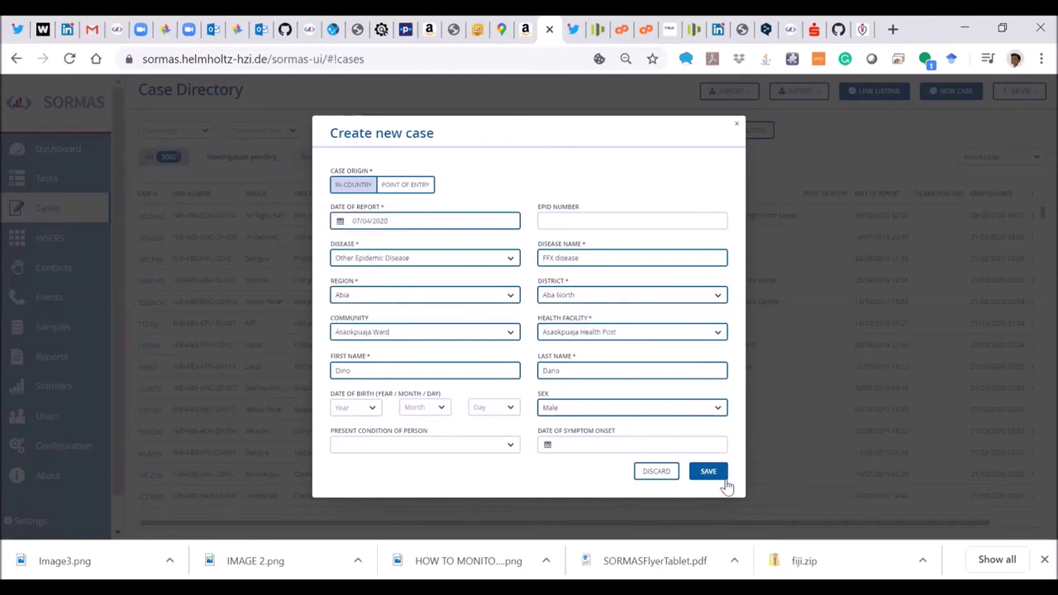
pyautogui.click(709, 472)
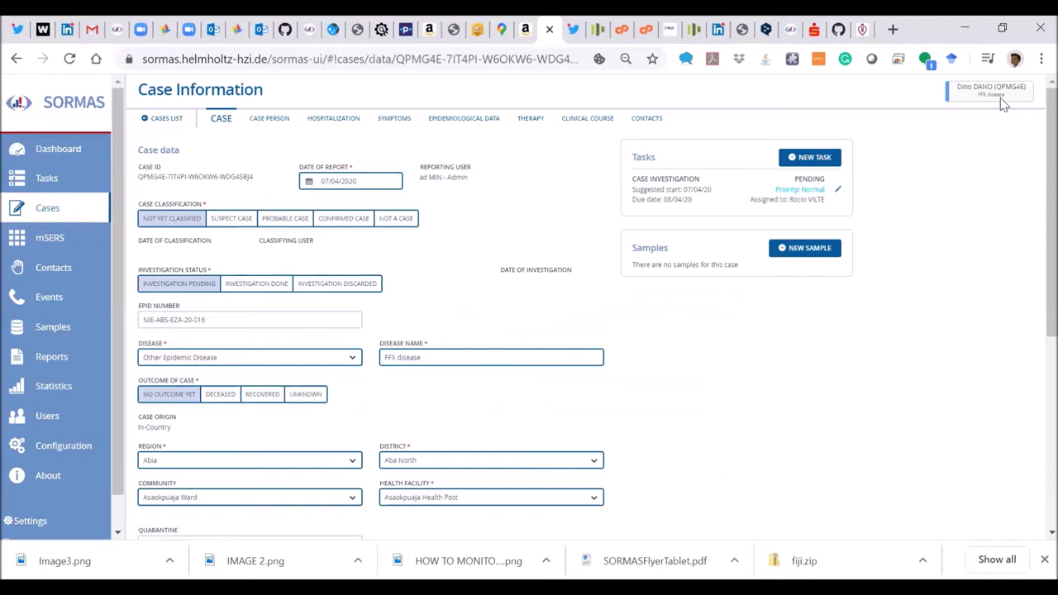
# Step: On the case's Symptoms tab, mark Abdominal pain and Acute hearing loss as Yes
pyautogui.click(279, 120)
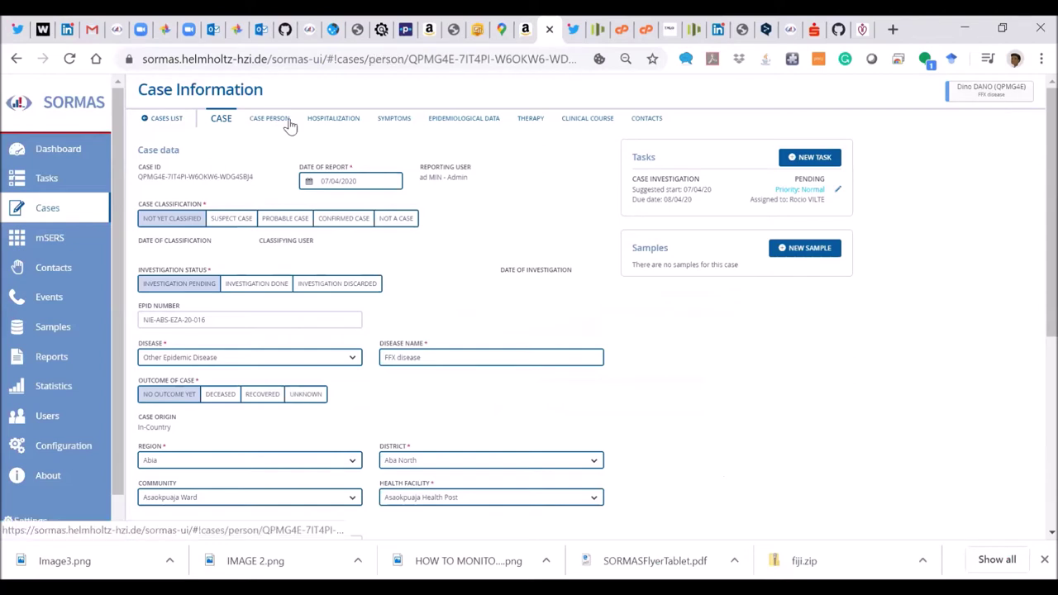
pyautogui.click(351, 123)
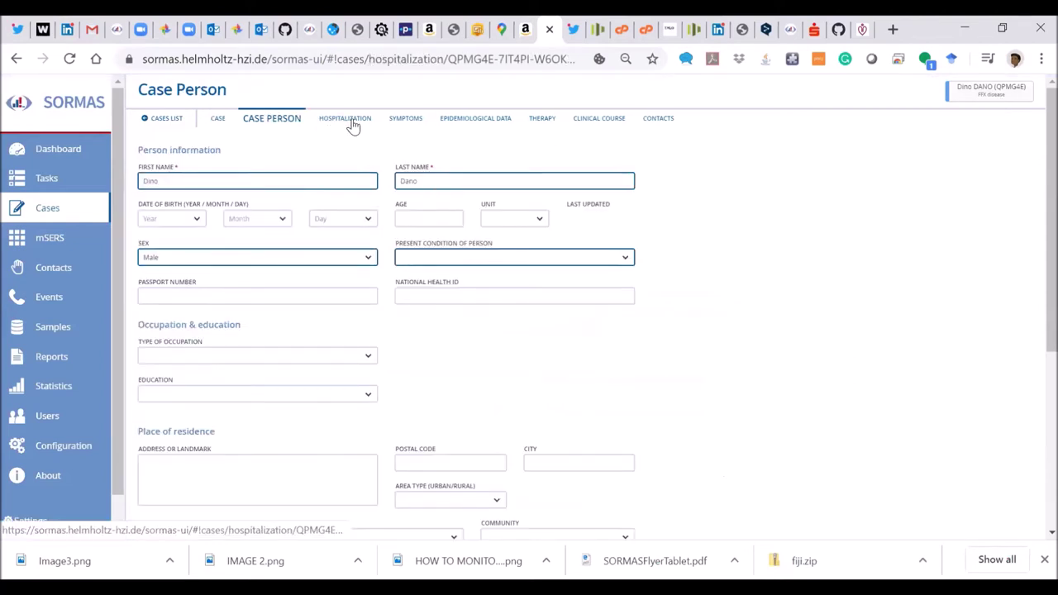
pyautogui.click(406, 120)
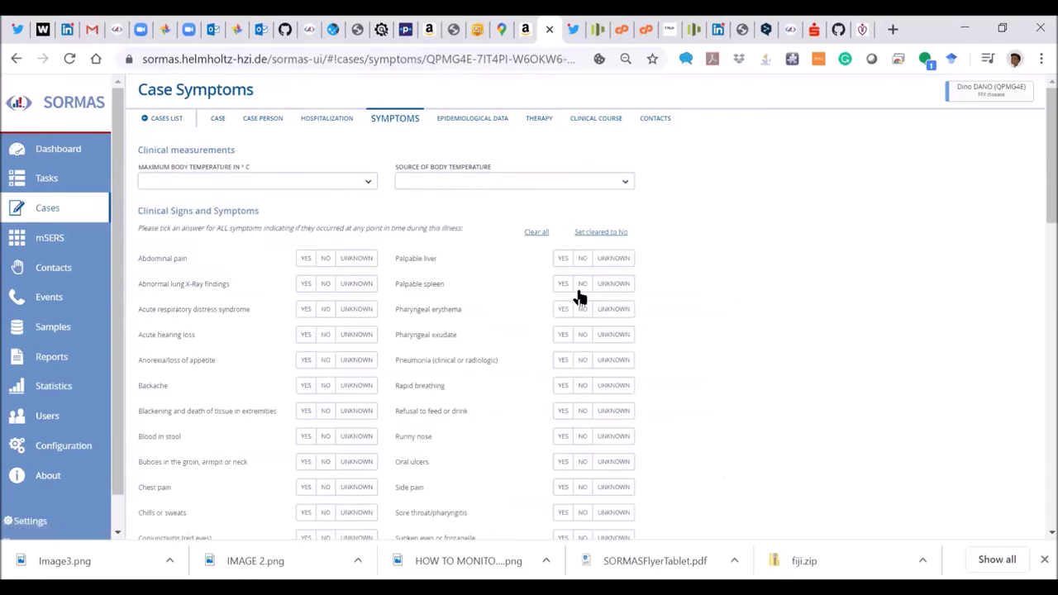
pyautogui.scroll(-15, 772, 376)
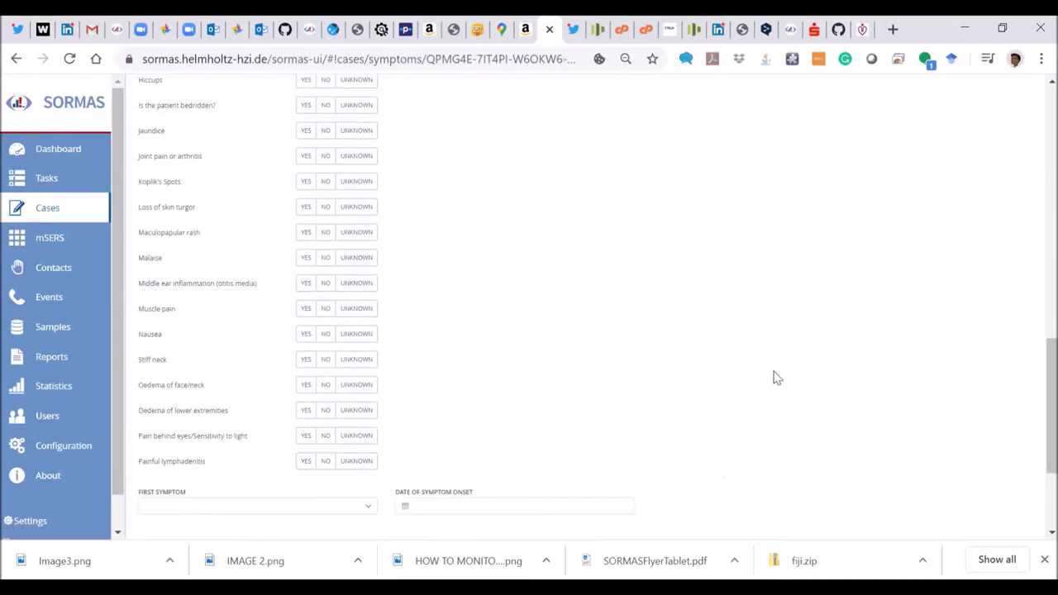
pyautogui.scroll(-3, 777, 377)
pyautogui.scroll(15, 777, 377)
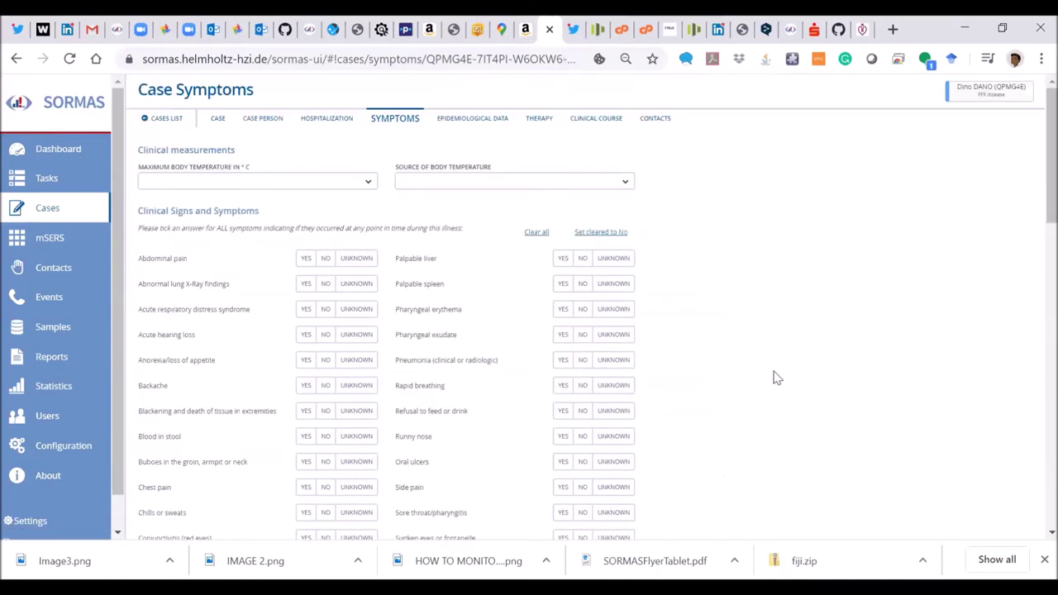
pyautogui.click(306, 260)
pyautogui.click(307, 335)
# Step: Mark Chest pain, axillary lymph node enlargement and middle ear inflammation as Yes
pyautogui.click(305, 487)
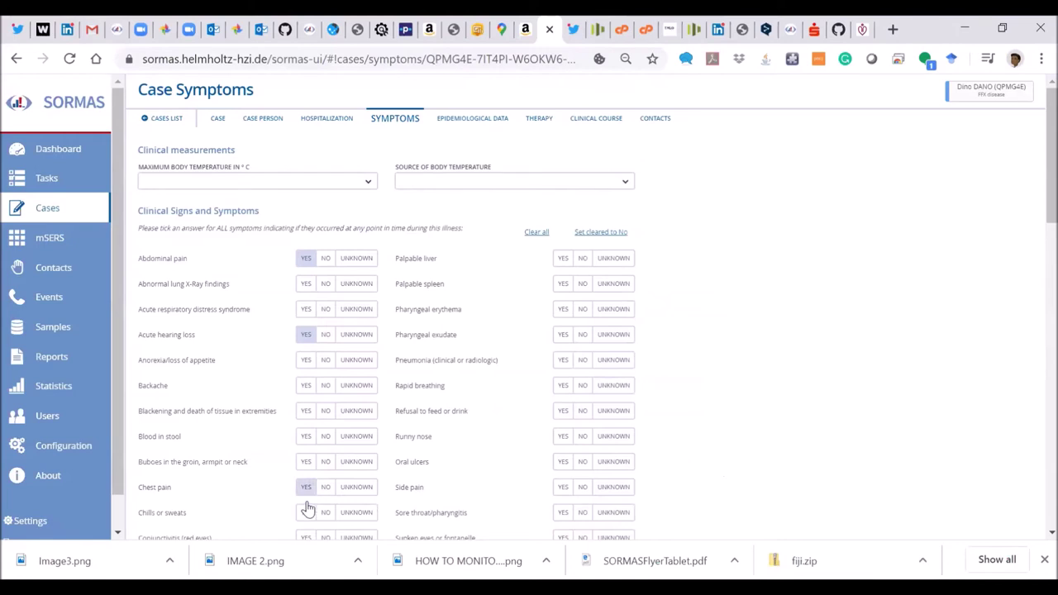
pyautogui.scroll(-5, 448, 392)
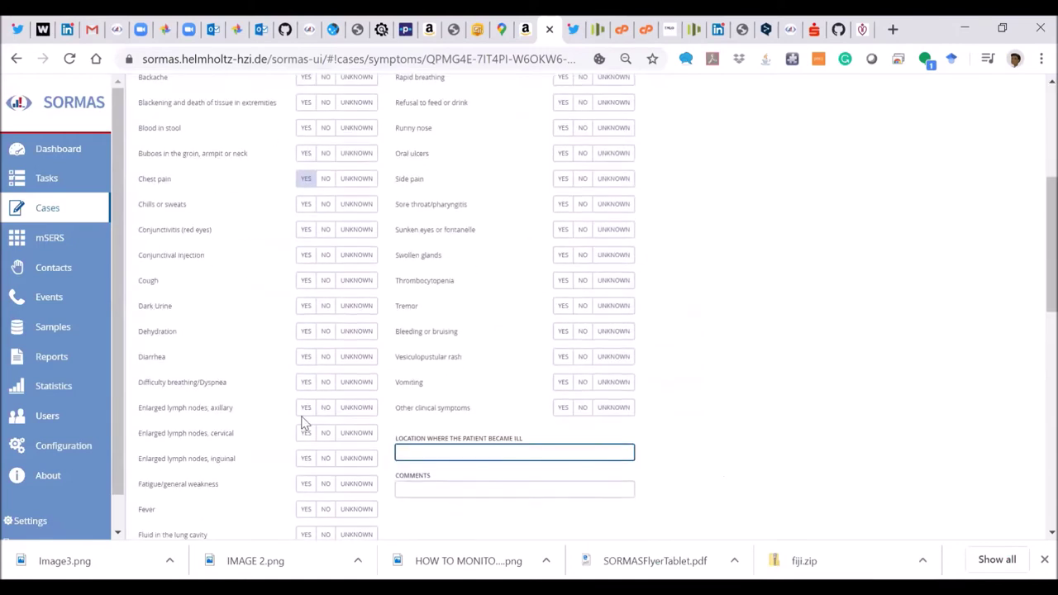
pyautogui.click(306, 410)
pyautogui.scroll(-7, 305, 417)
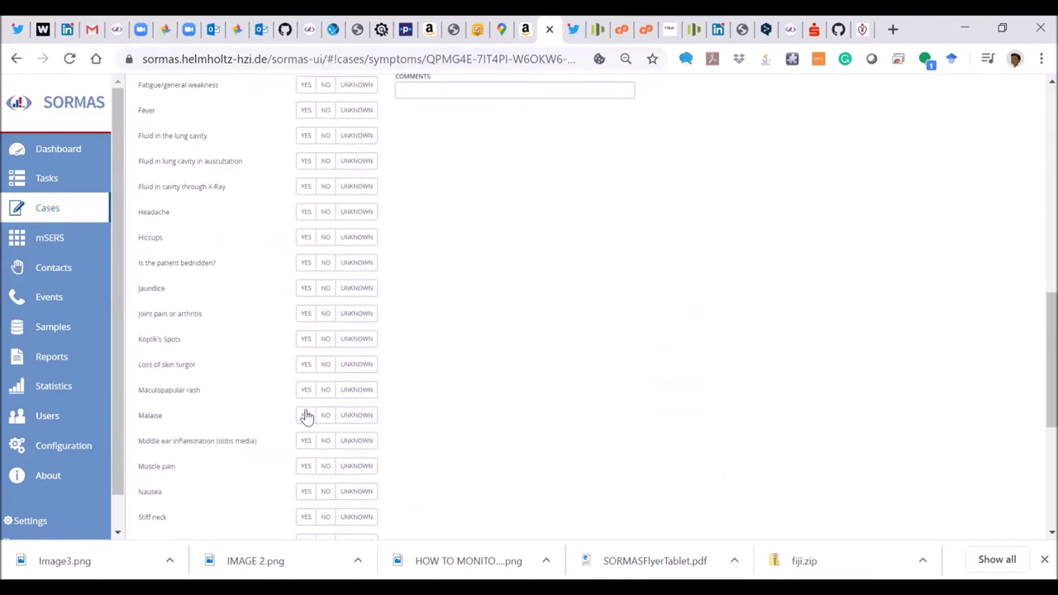
pyautogui.click(306, 422)
# Step: Set maximum body temperature to 35.0 °C, measured axillary
pyautogui.scroll(15, 643, 340)
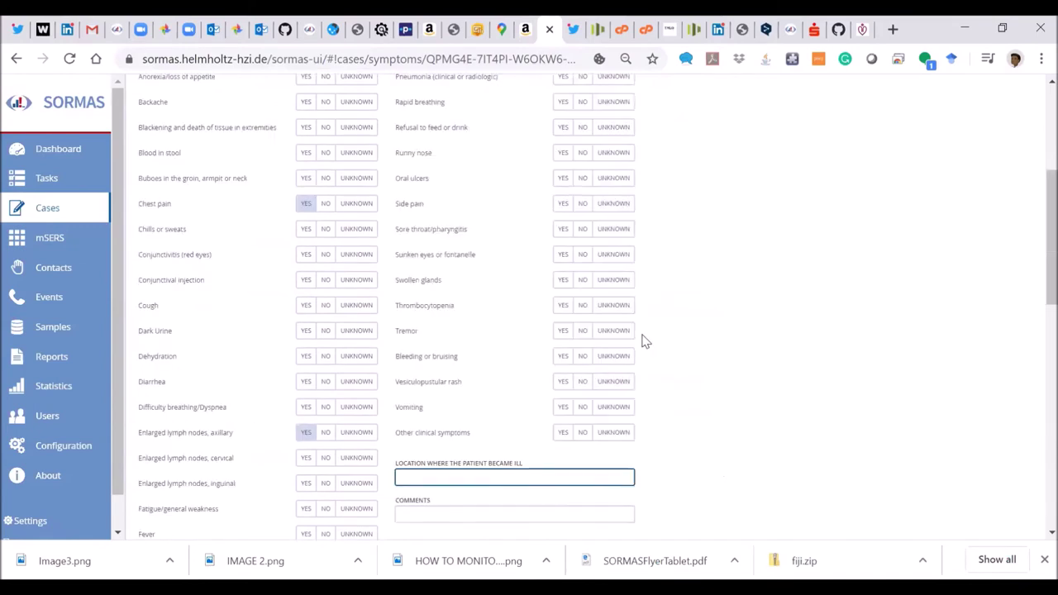
pyautogui.click(371, 183)
pyautogui.click(324, 220)
pyautogui.click(628, 182)
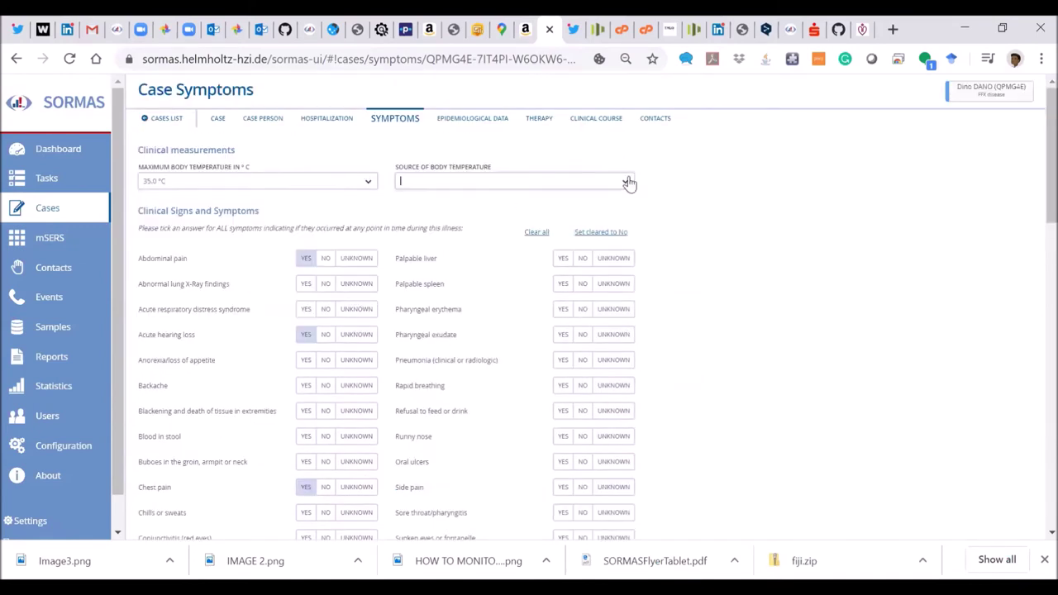
pyautogui.click(524, 219)
# Step: Set the first symptom to Acute hearing loss with onset date 05/04/2020
pyautogui.scroll(-3, 767, 303)
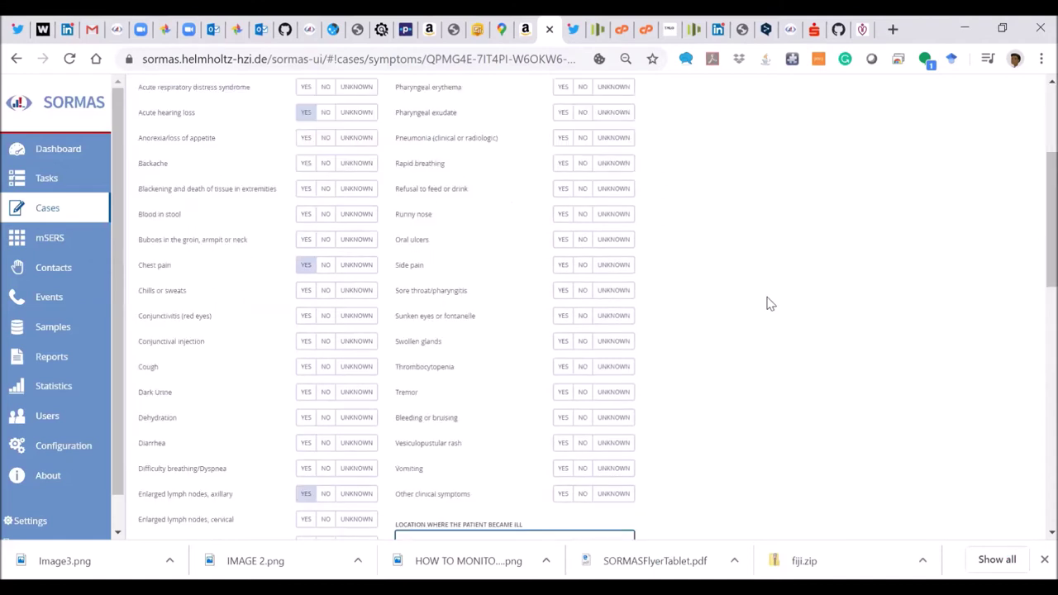
pyautogui.scroll(-12, 767, 303)
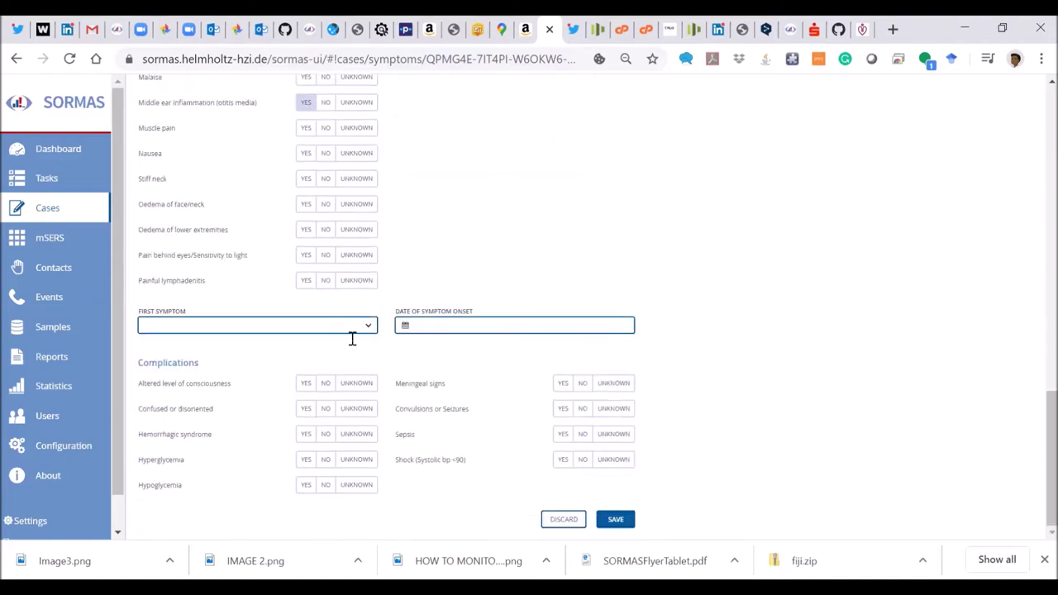
pyautogui.click(366, 326)
pyautogui.click(283, 371)
pyautogui.click(404, 327)
pyautogui.click(422, 386)
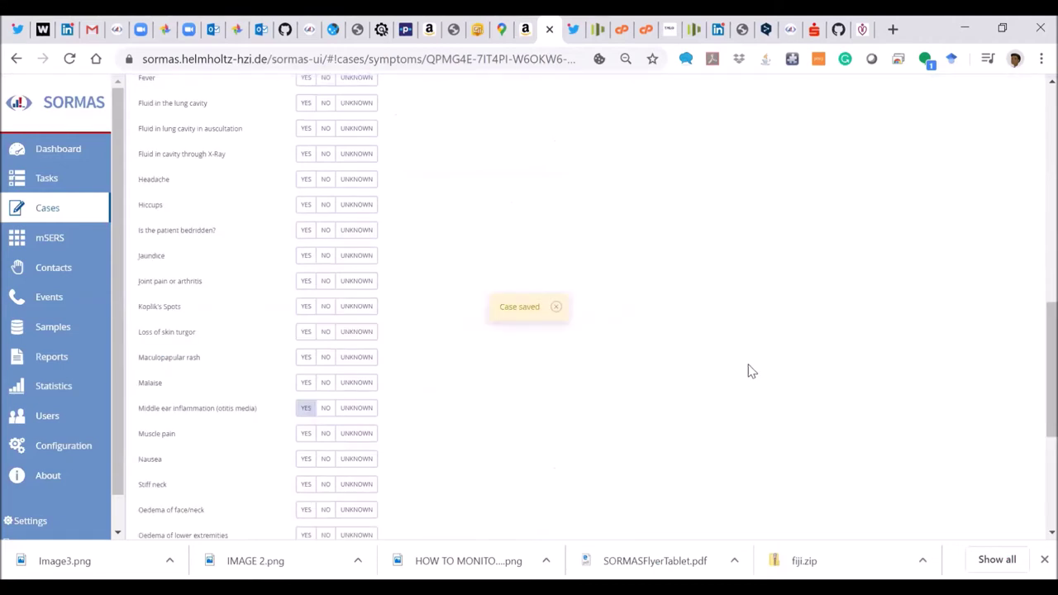
pyautogui.scroll(10, 748, 371)
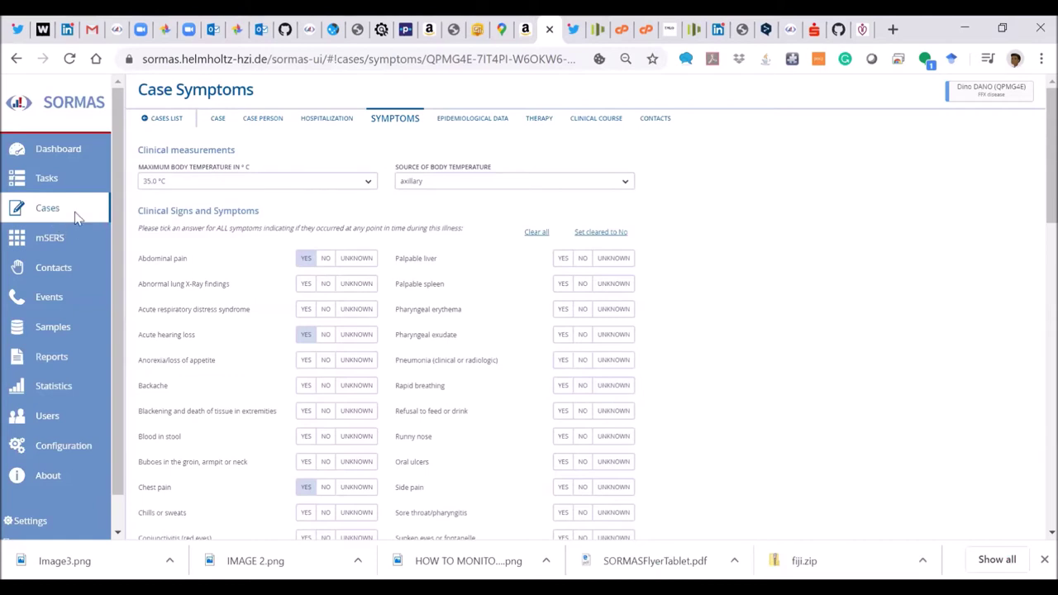
pyautogui.click(80, 207)
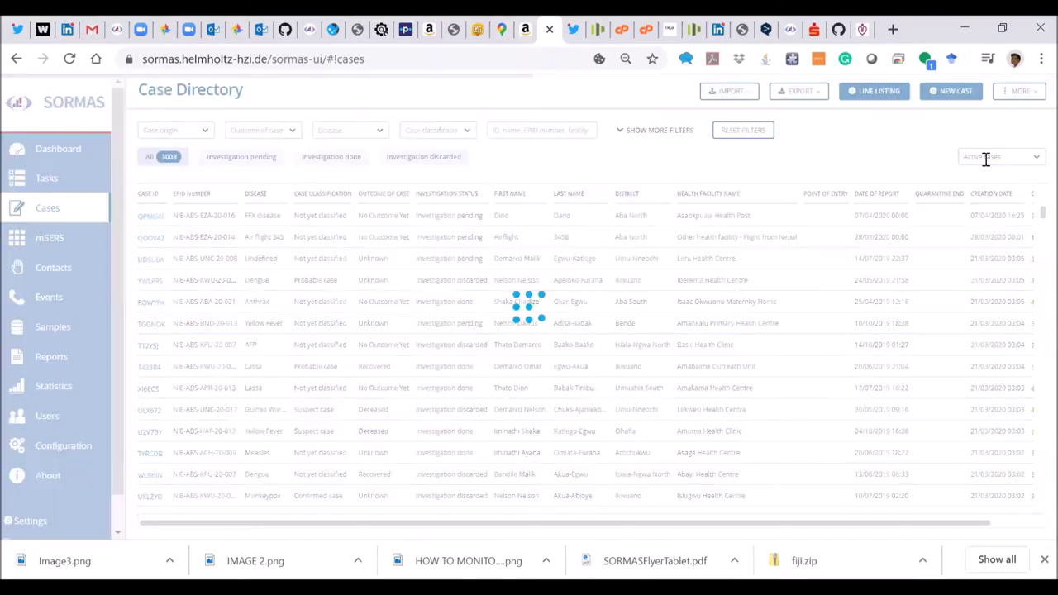
# Step: Open Merge Duplicates from the MORE menu and start merging the second duplicate pair
pyautogui.click(1019, 90)
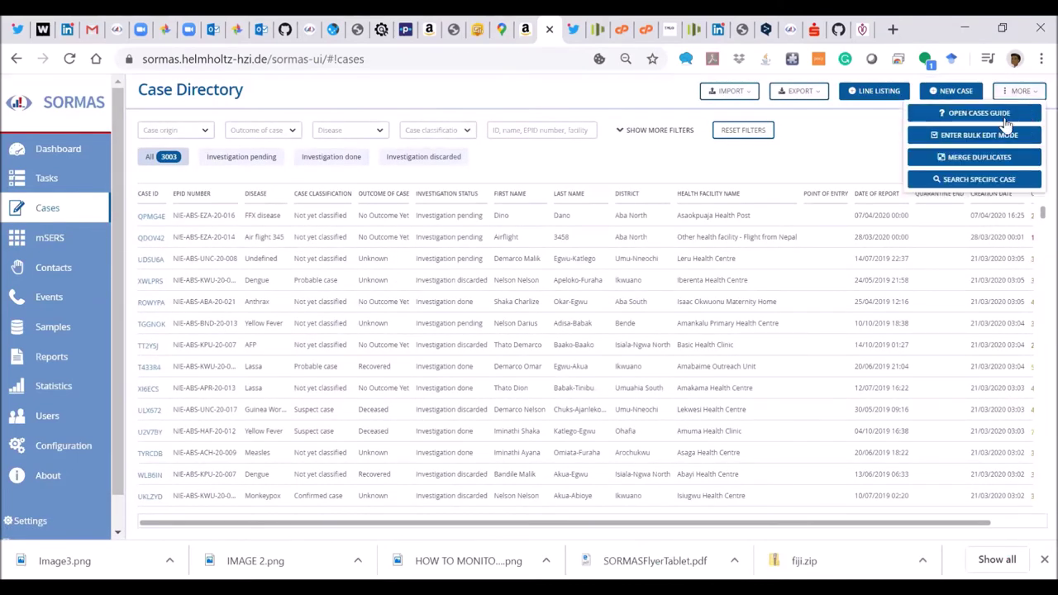
pyautogui.click(979, 159)
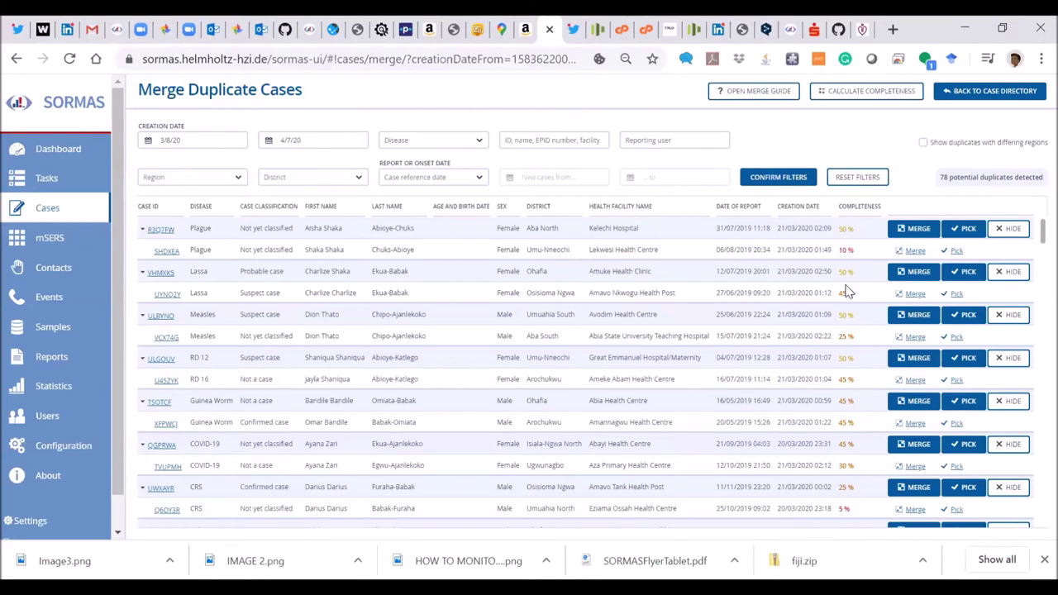
pyautogui.click(912, 275)
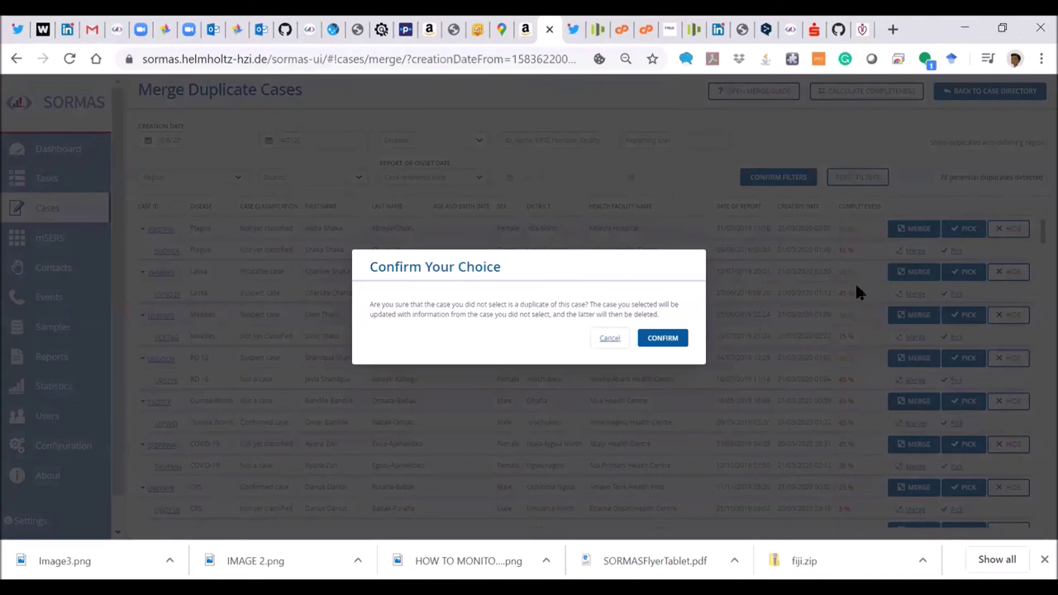
# Step: Look over the duplicates list, decline recalculating completeness, and return to the Case Directory
pyautogui.scroll(-10, 622, 382)
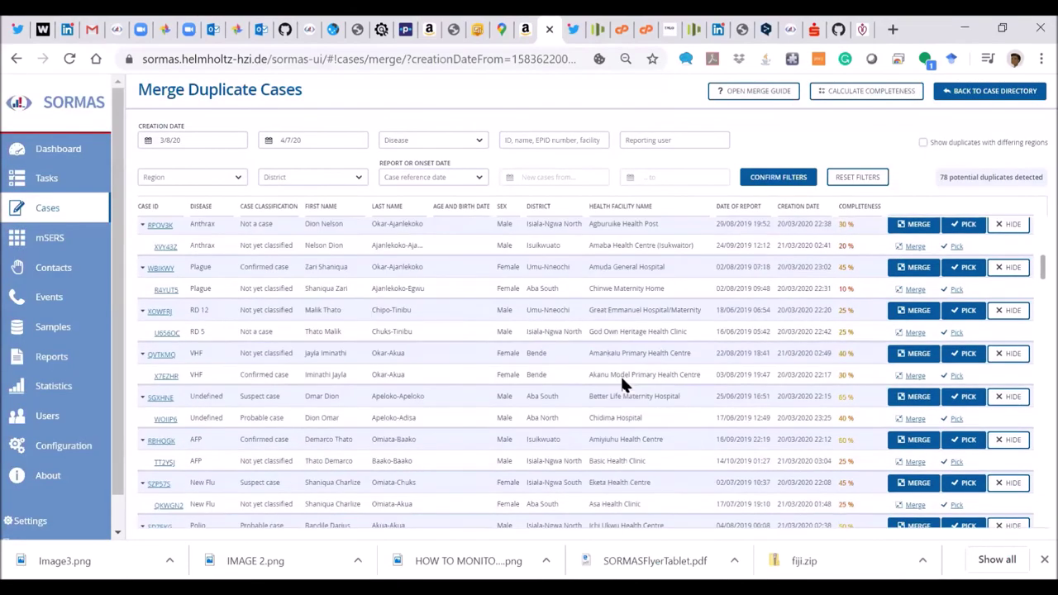
pyautogui.scroll(-10, 622, 381)
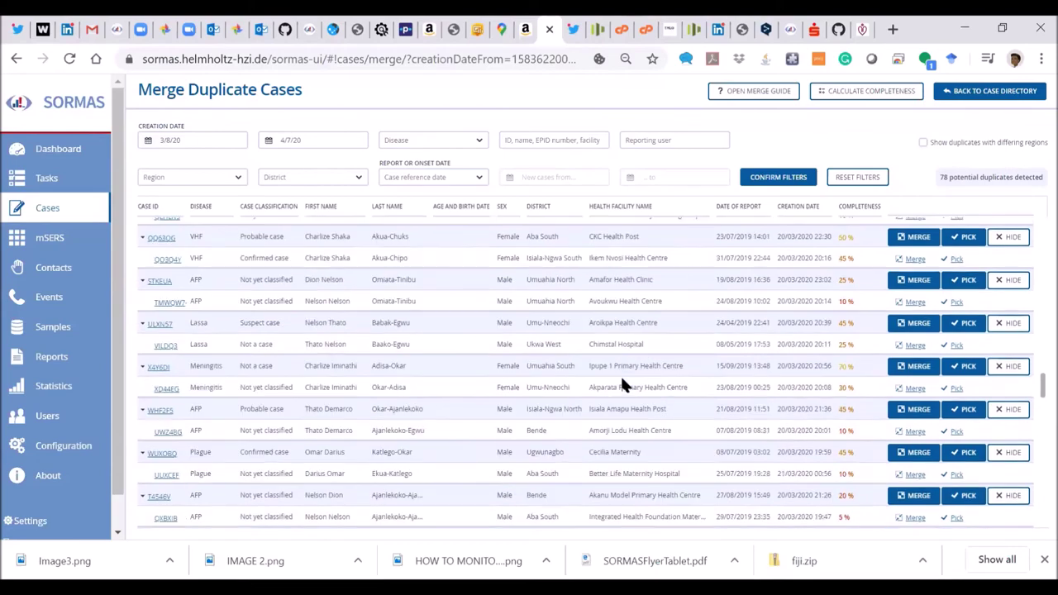
pyautogui.scroll(3, 624, 384)
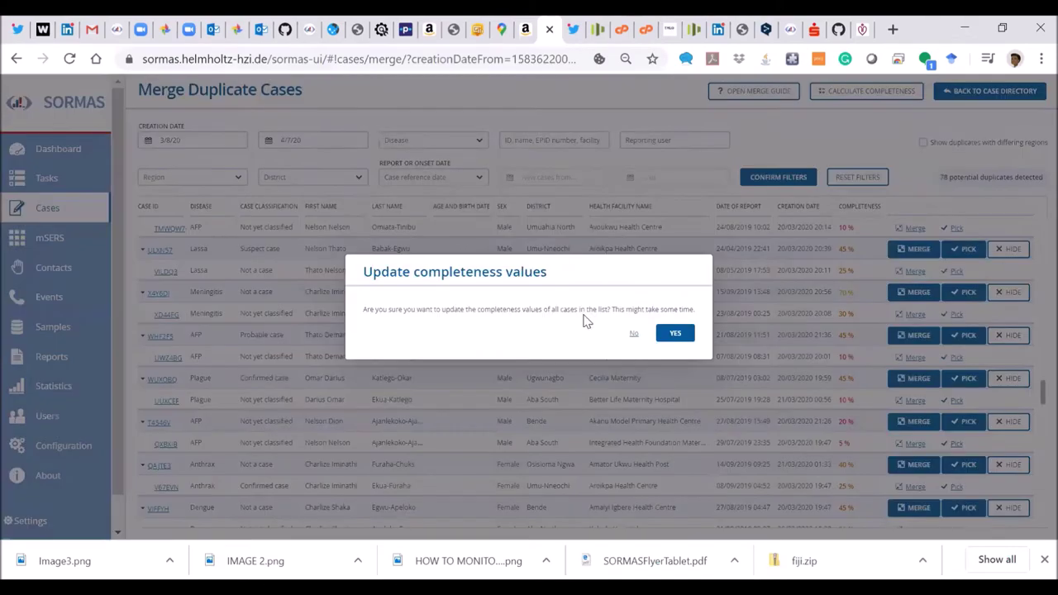
pyautogui.click(831, 96)
pyautogui.click(633, 333)
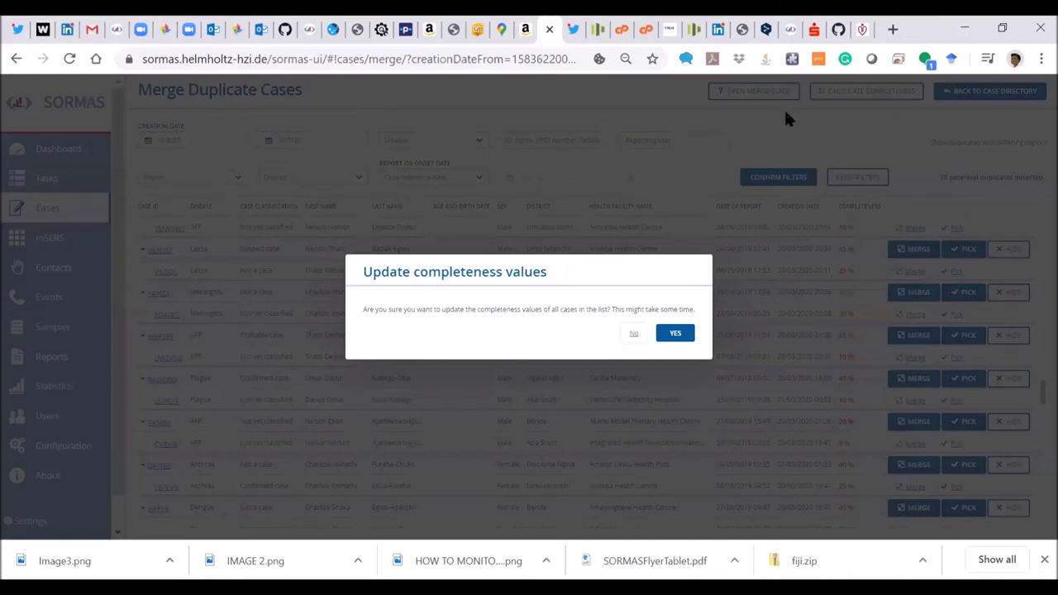
pyautogui.click(58, 208)
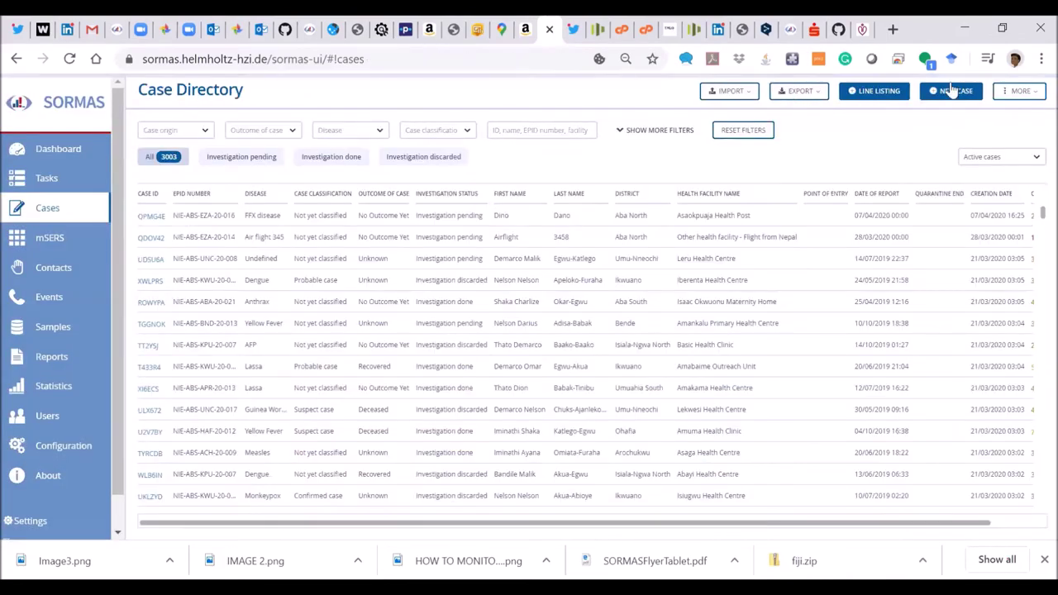
# Step: Start a new case reported 07/04/2020 with disease Anthrax
pyautogui.click(952, 91)
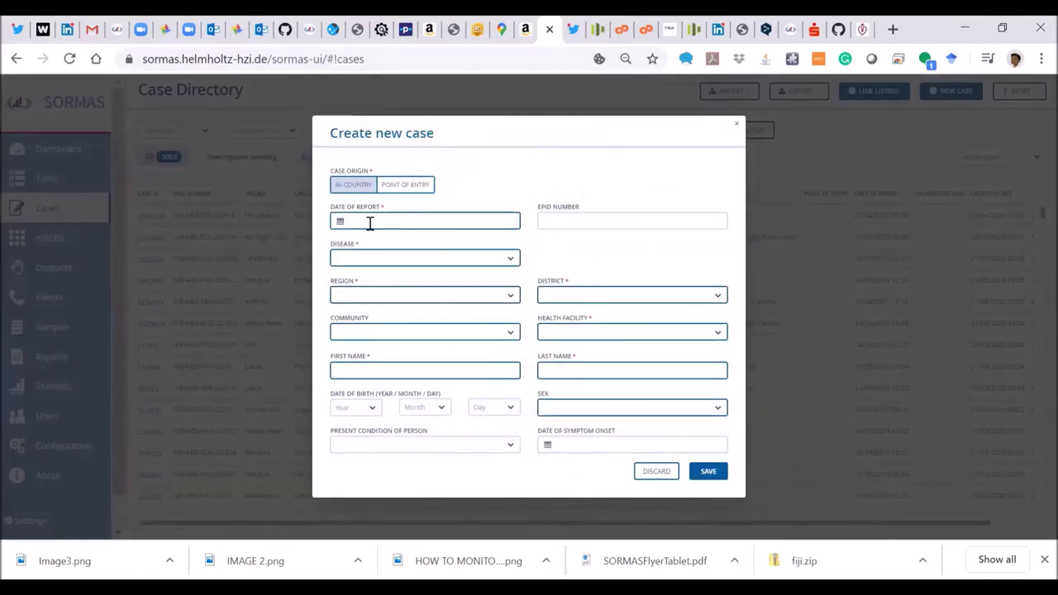
pyautogui.click(340, 222)
pyautogui.click(375, 282)
pyautogui.click(510, 261)
pyautogui.click(455, 302)
# Step: Set the case location to Abia, Aba North, the patient's ward, and Chidima Hospital
pyautogui.click(508, 297)
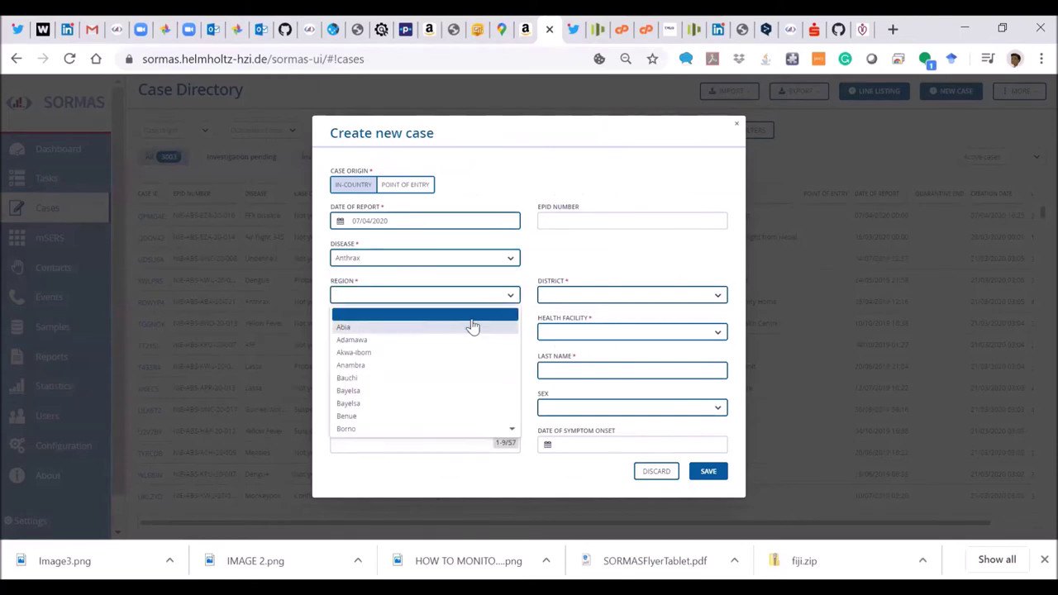
pyautogui.click(716, 297)
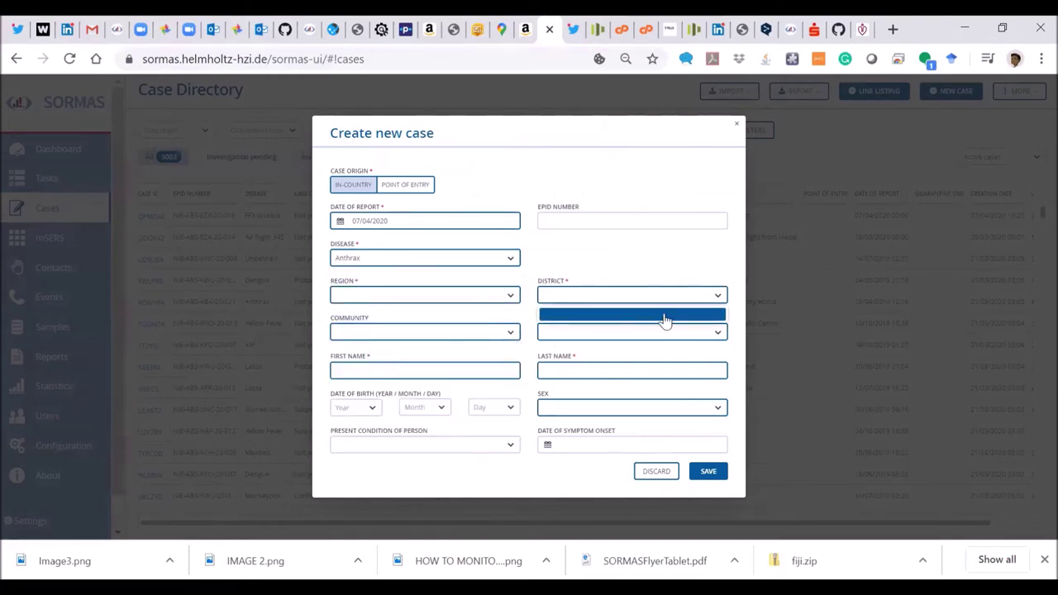
pyautogui.click(506, 297)
pyautogui.click(467, 329)
pyautogui.click(716, 299)
pyautogui.click(671, 331)
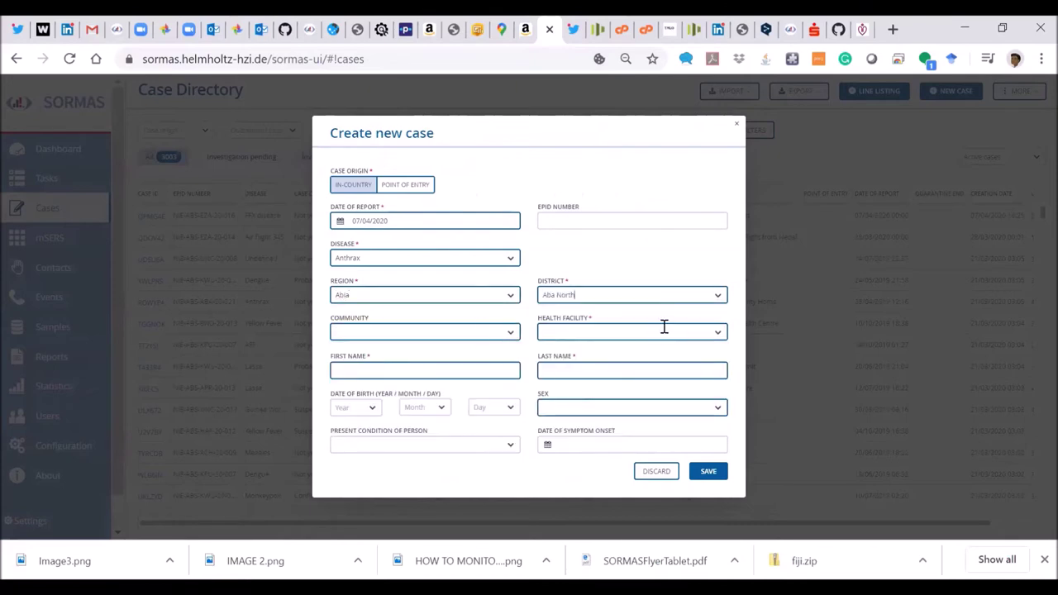
pyautogui.click(510, 333)
pyautogui.click(482, 364)
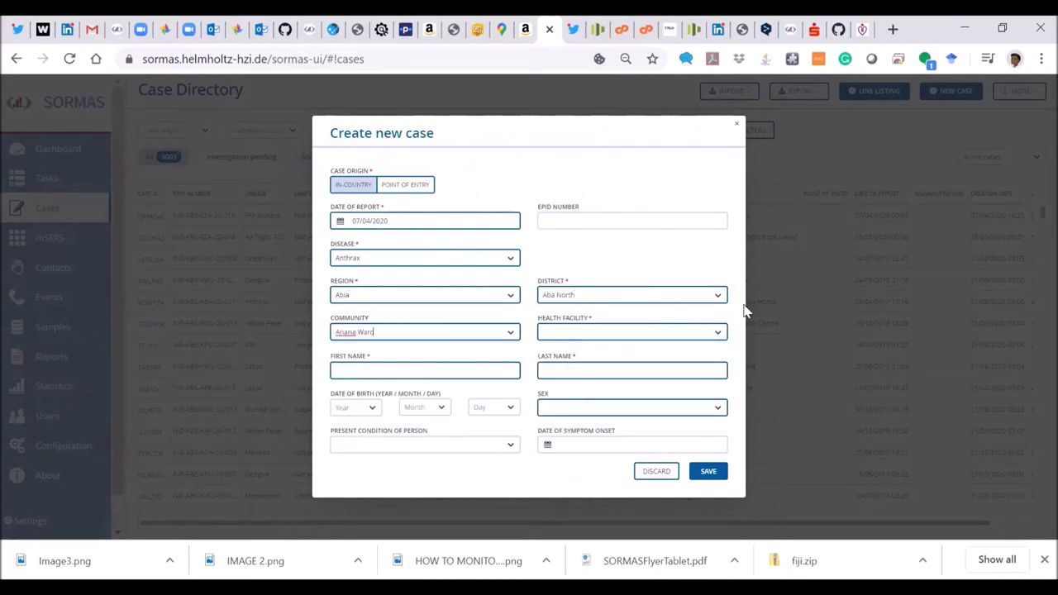
pyautogui.click(718, 334)
pyautogui.click(648, 364)
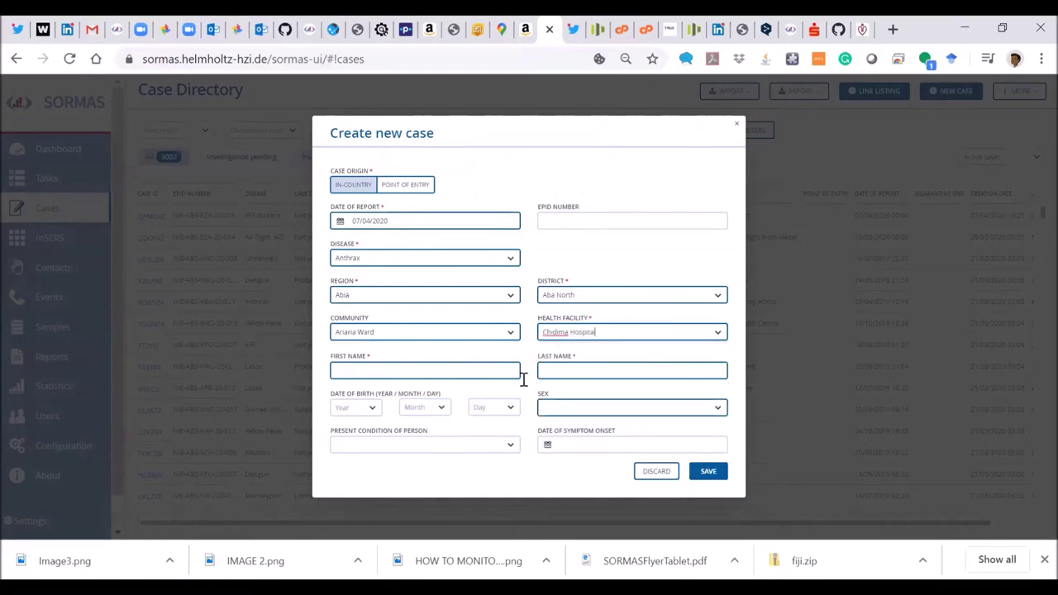
# Step: Enter the patient's first and last name, save the case, and view its person details
pyautogui.click(461, 371)
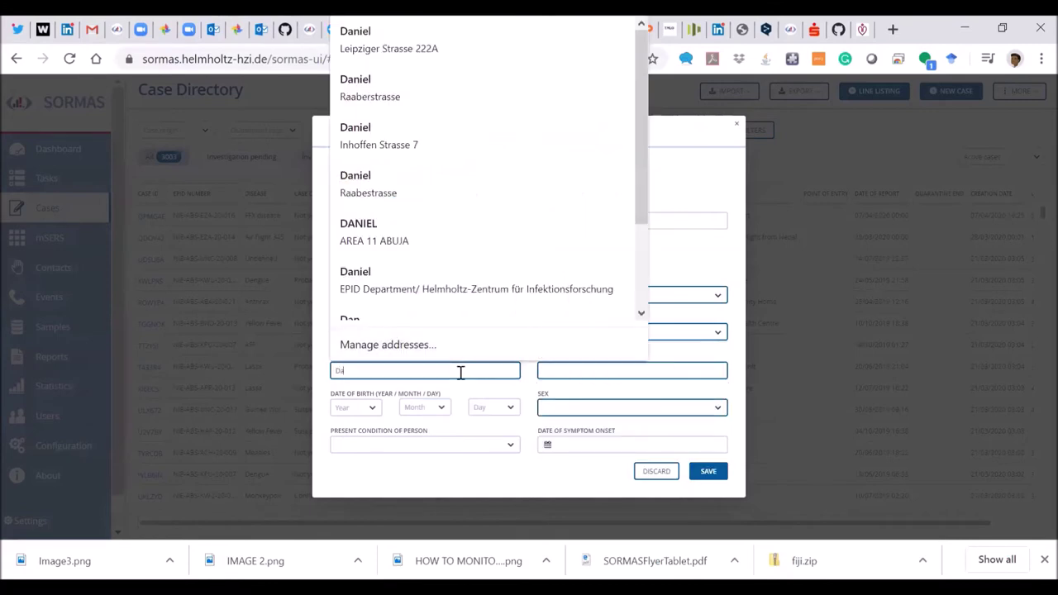
pyautogui.click(545, 372)
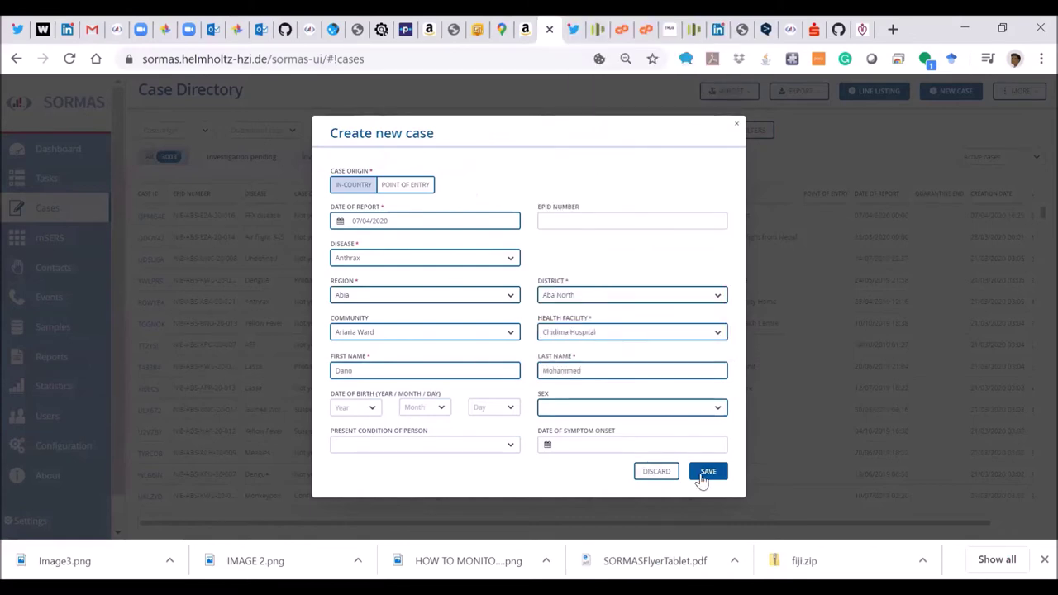
pyautogui.click(702, 479)
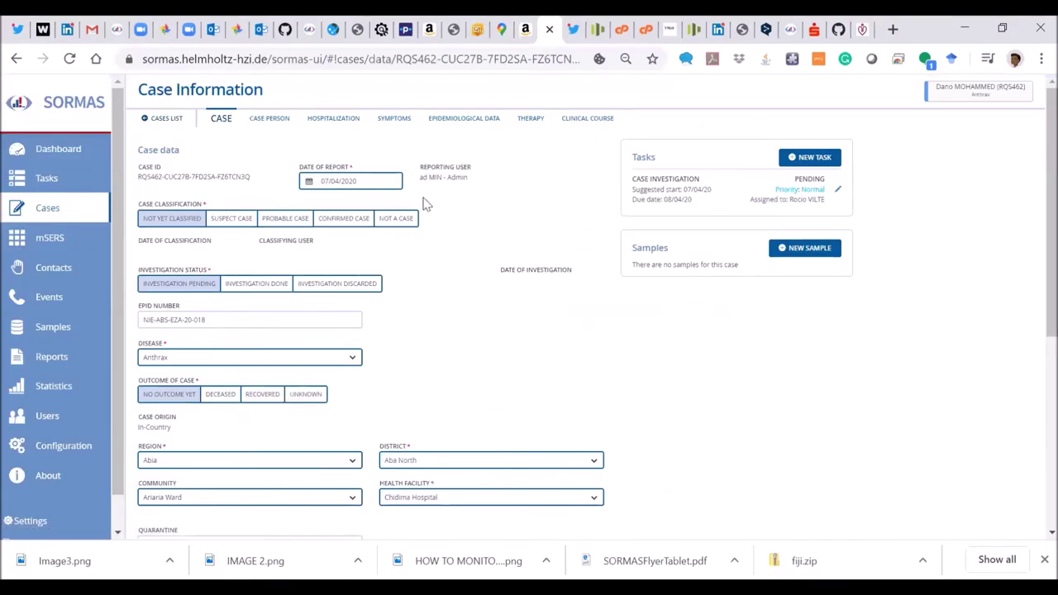
pyautogui.click(272, 118)
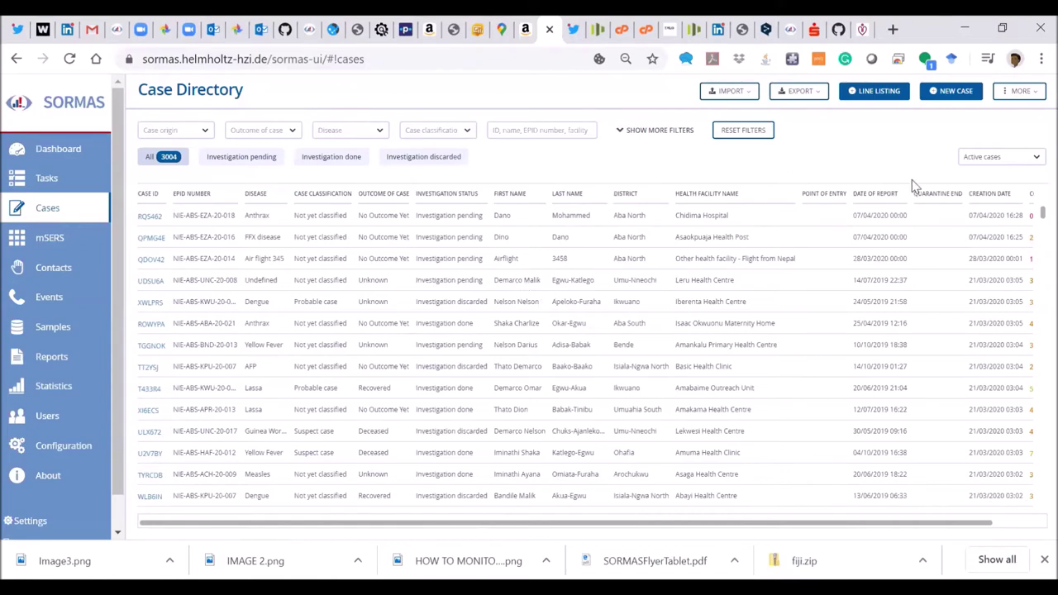
# Step: Start another new case reported 07/04/2020 with disease Acute Flaccid Paralysis
pyautogui.click(955, 92)
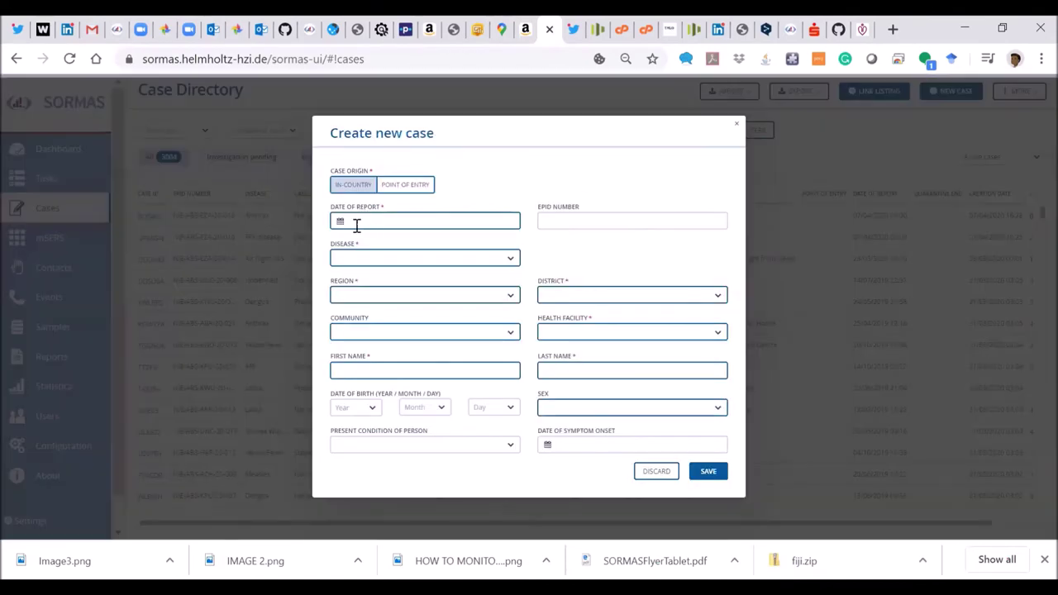
pyautogui.click(346, 227)
pyautogui.click(374, 283)
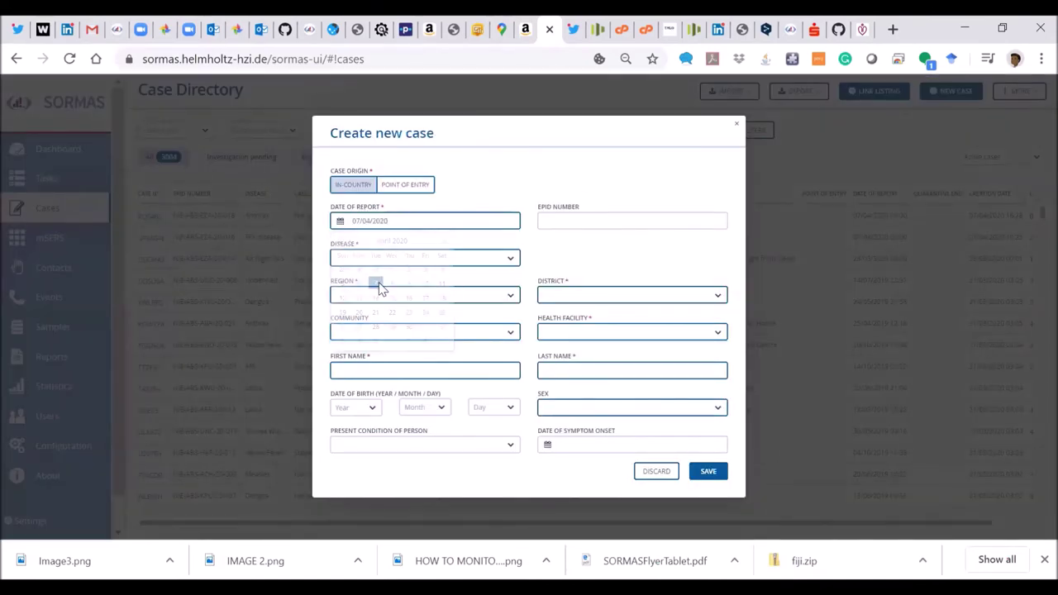
pyautogui.click(510, 258)
pyautogui.click(455, 295)
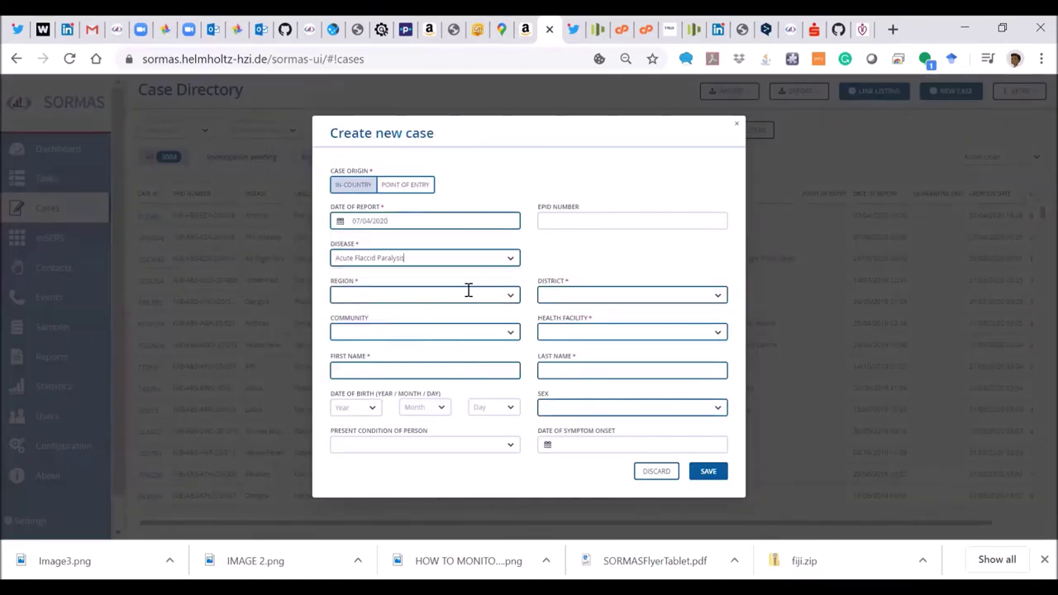
# Step: Set region Abia, district Aba North, the community ward, and facility Chidima Hospital
pyautogui.click(467, 290)
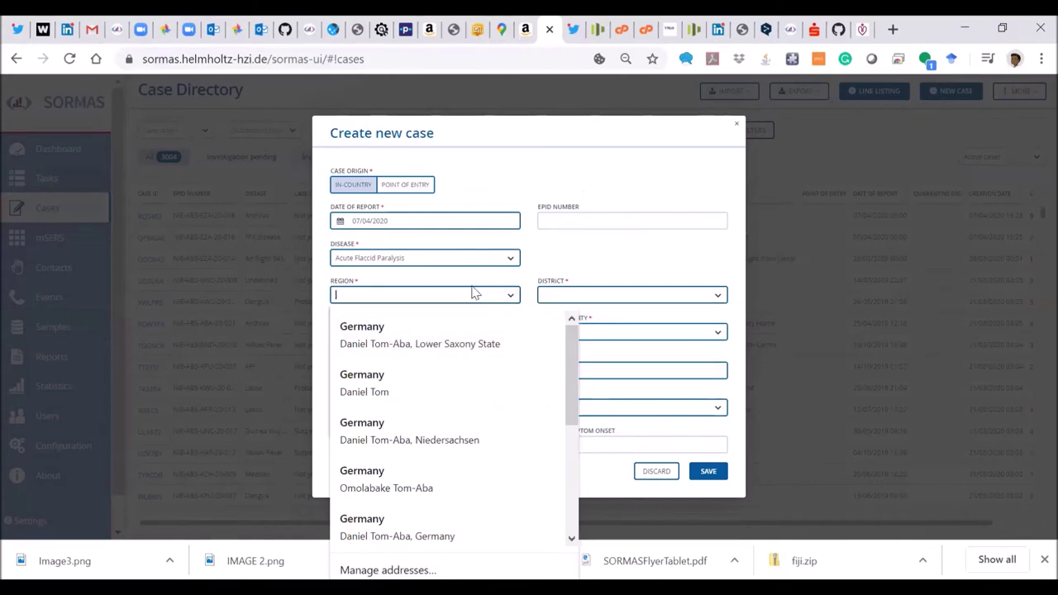
pyautogui.write('a')
pyautogui.press('Tab')
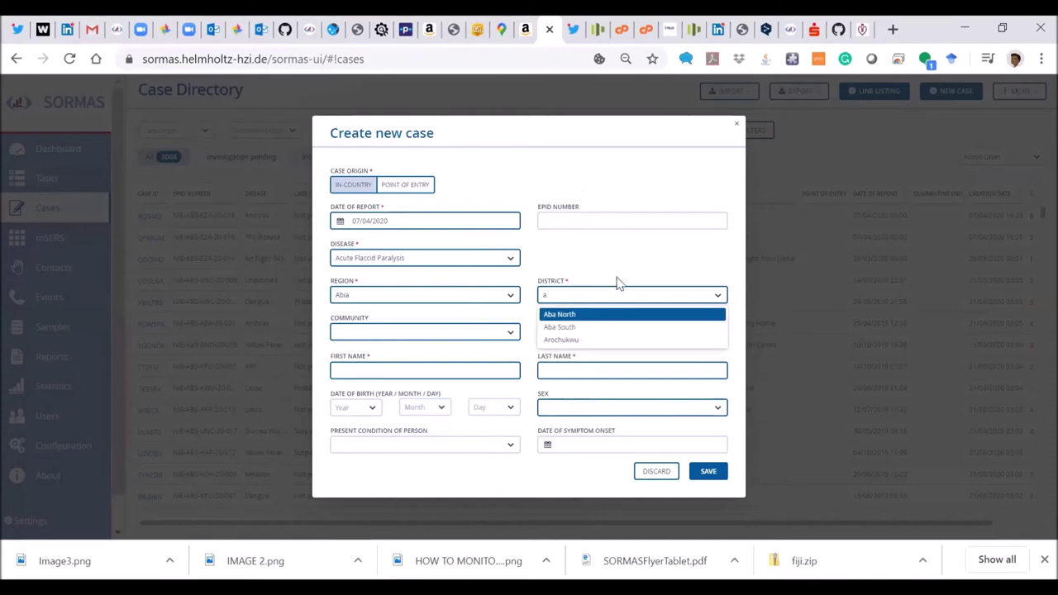
pyautogui.click(596, 312)
pyautogui.click(509, 333)
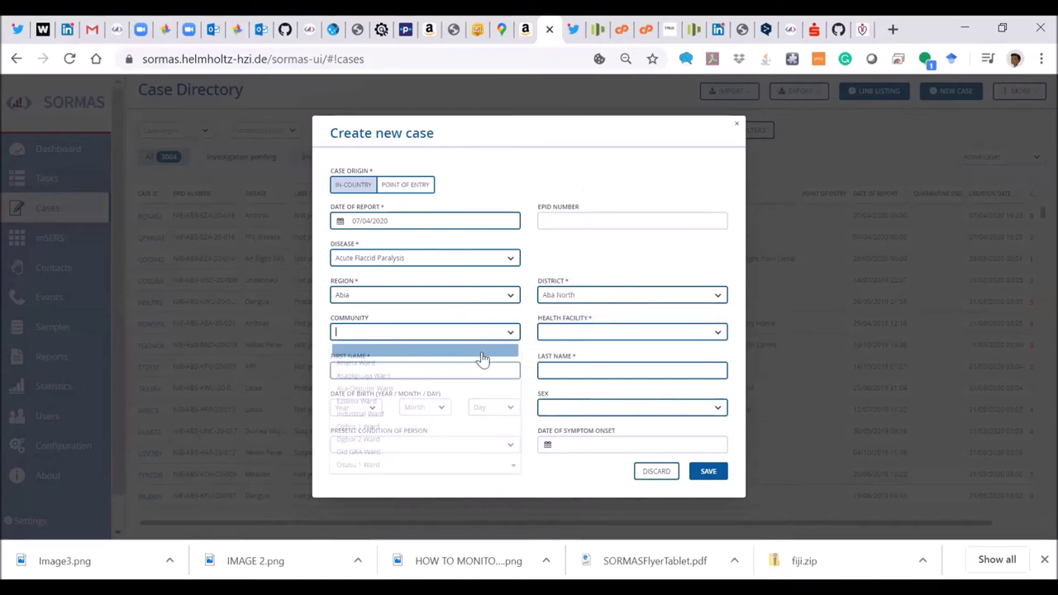
pyautogui.press('Tab')
pyautogui.click(697, 333)
pyautogui.click(644, 369)
# Step: Enter the patient's first and last name, save, and view the Case Person details
pyautogui.click(429, 373)
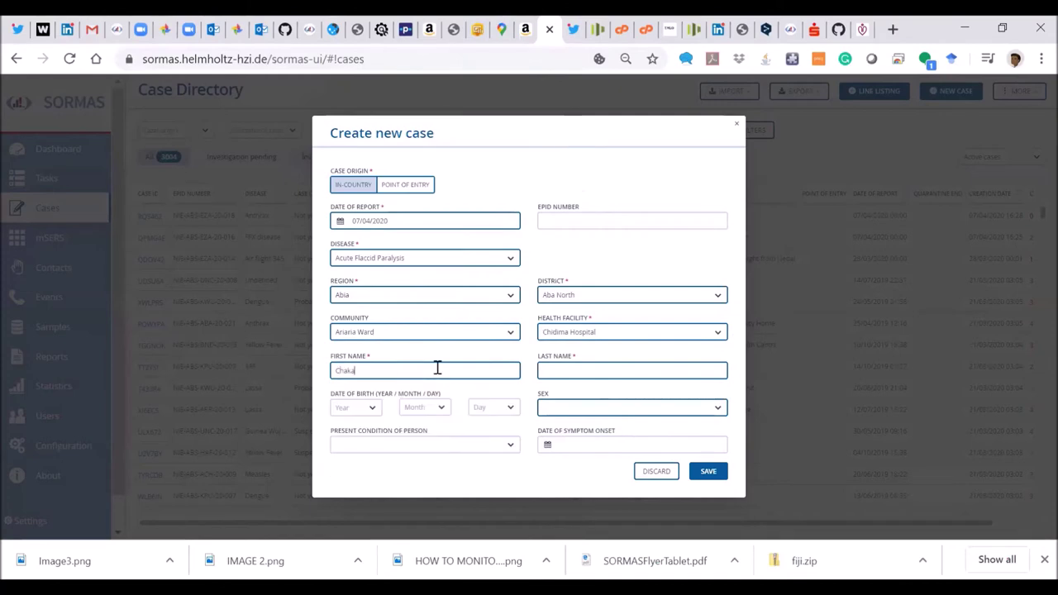
pyautogui.click(569, 368)
pyautogui.click(705, 477)
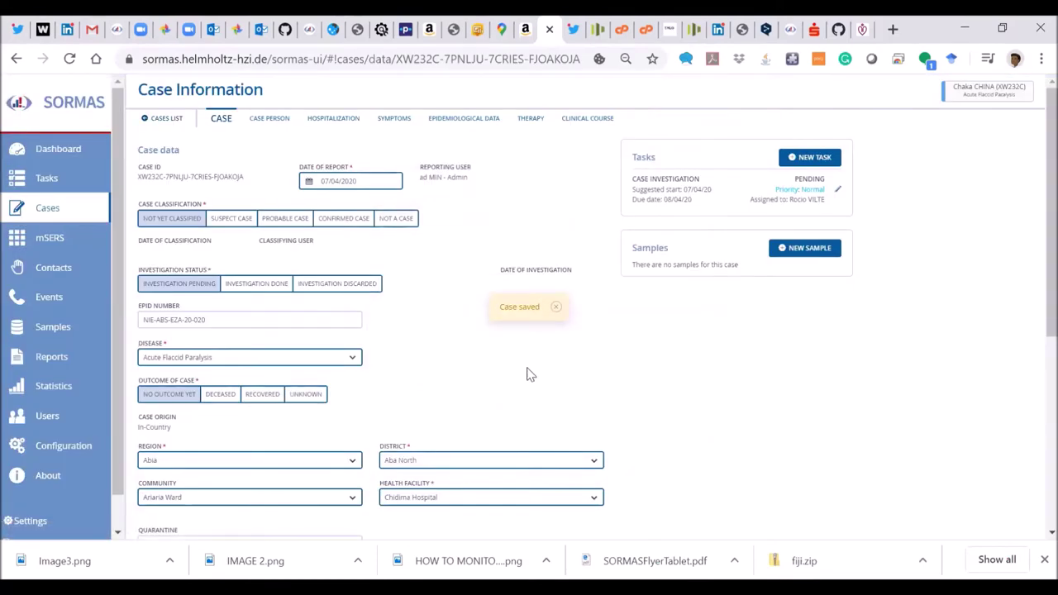
pyautogui.click(274, 123)
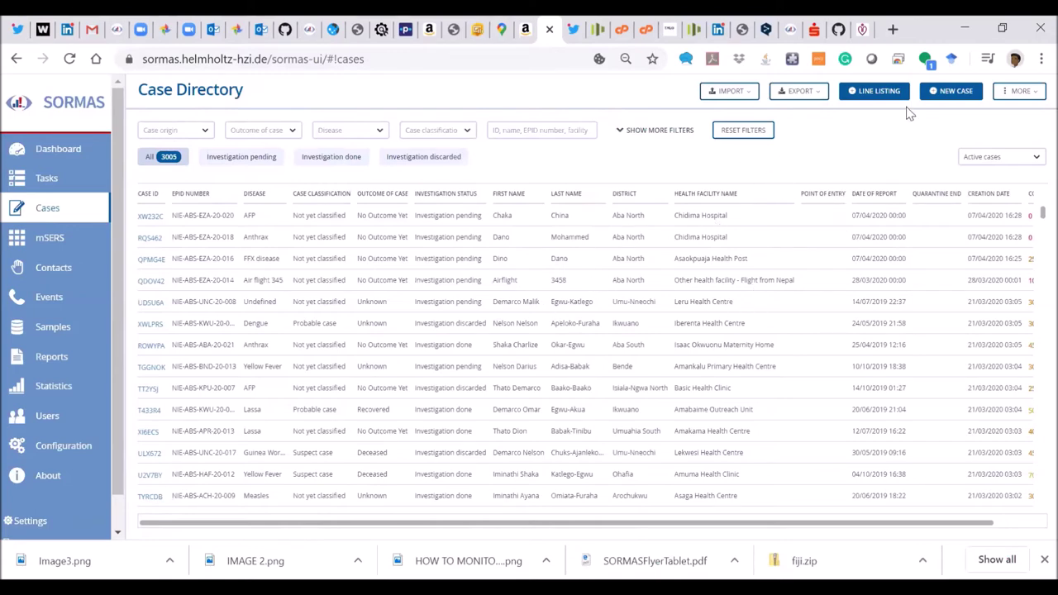
# Step: Start a new case reported 06/04/2020 with disease COVID-19
pyautogui.click(956, 94)
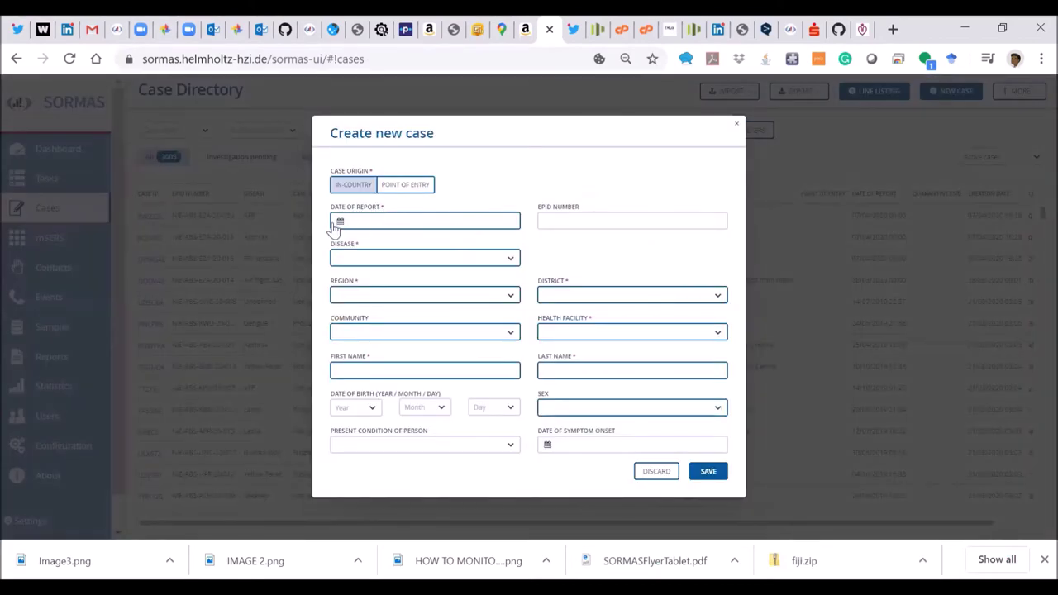
pyautogui.click(335, 223)
pyautogui.click(364, 283)
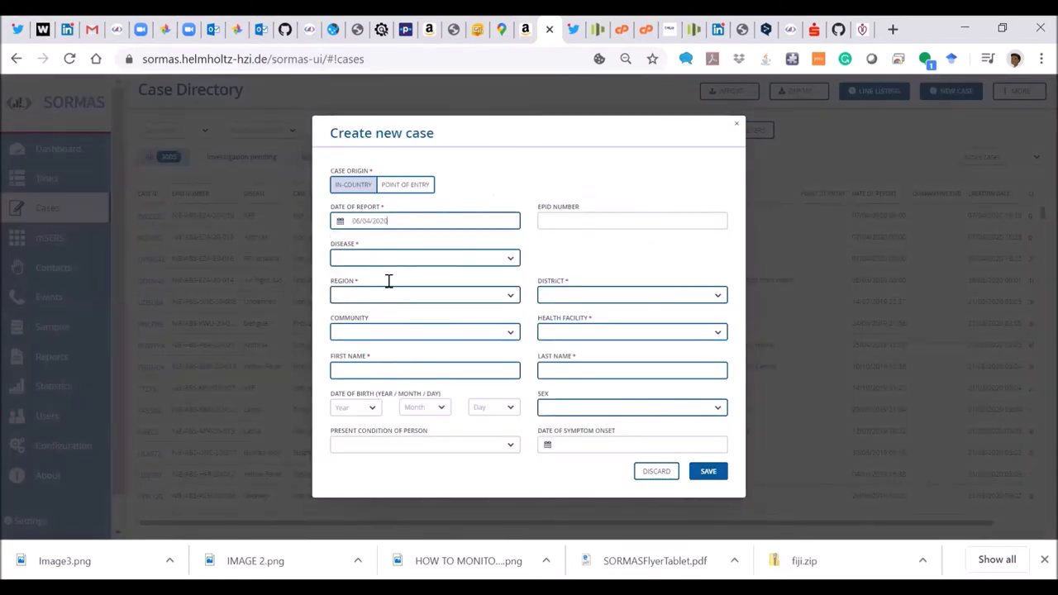
pyautogui.click(511, 258)
pyautogui.click(450, 315)
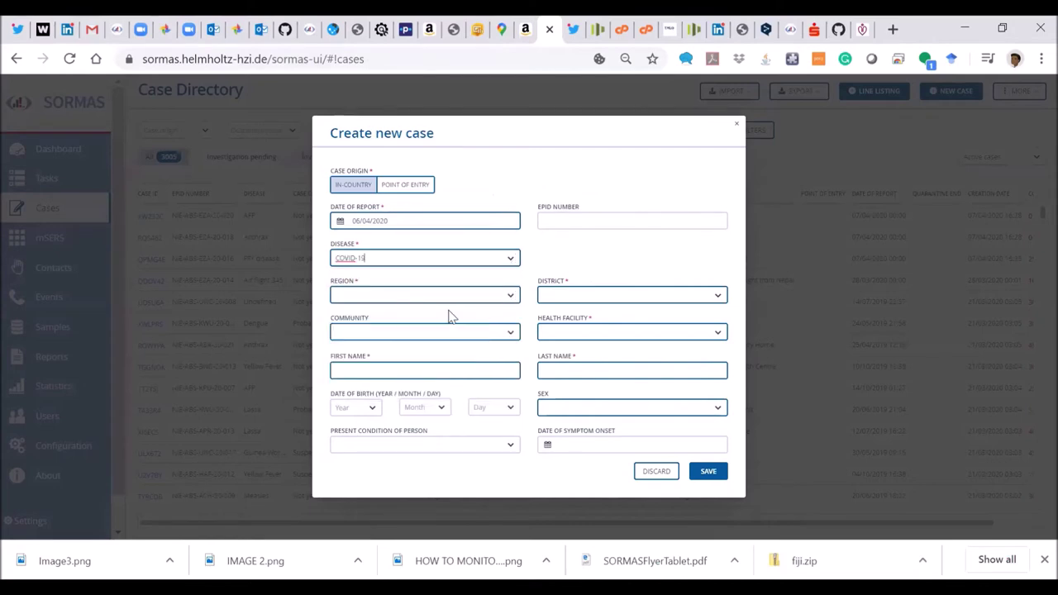
# Step: Set region Abia, district Aba North, the first ward, and facility Chidima Hospital
pyautogui.click(509, 296)
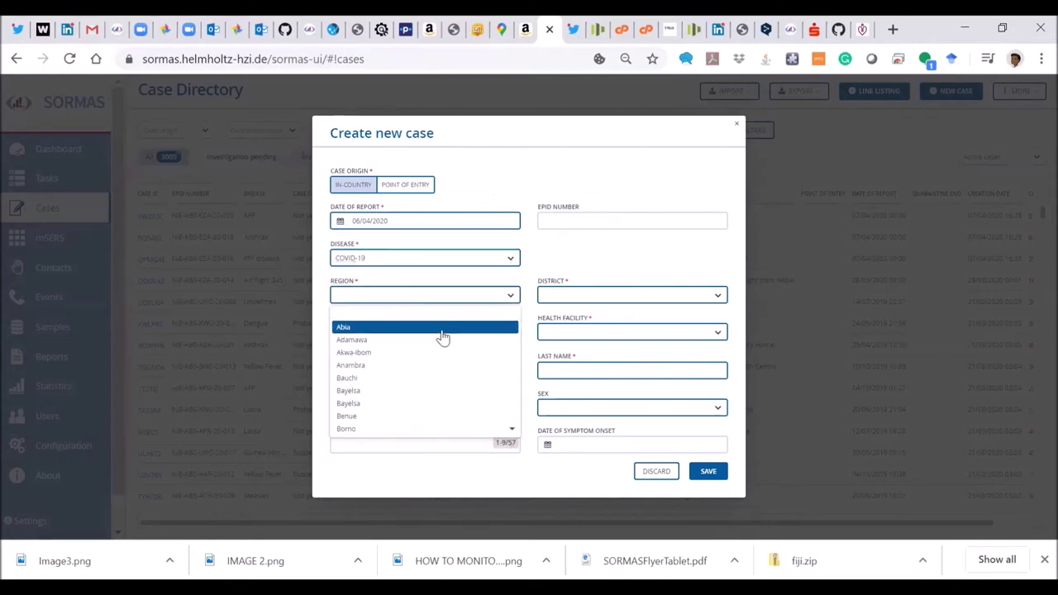
pyautogui.click(442, 328)
pyautogui.click(717, 297)
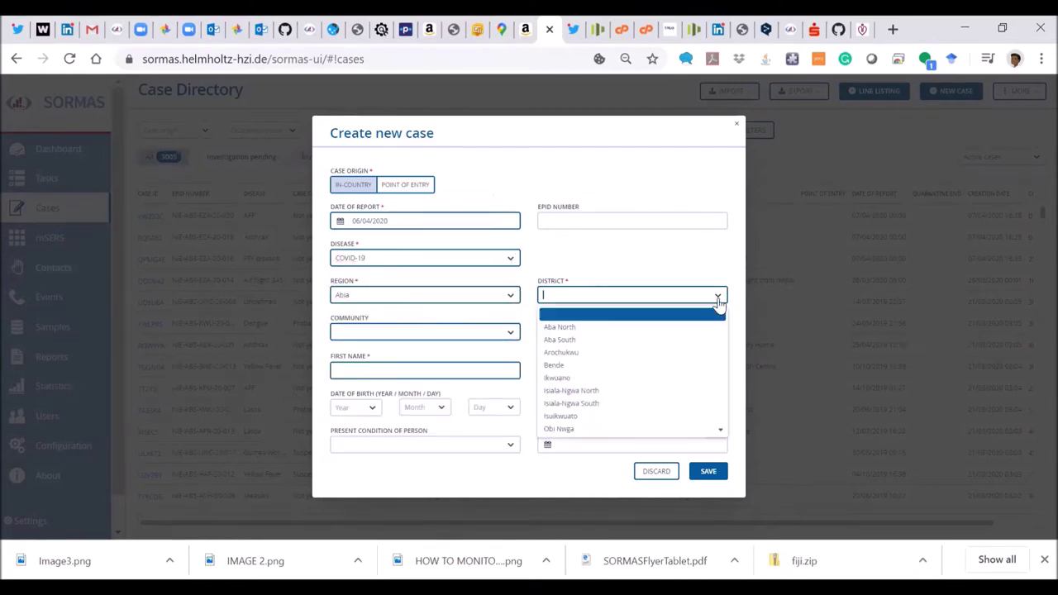
pyautogui.click(647, 329)
pyautogui.click(510, 333)
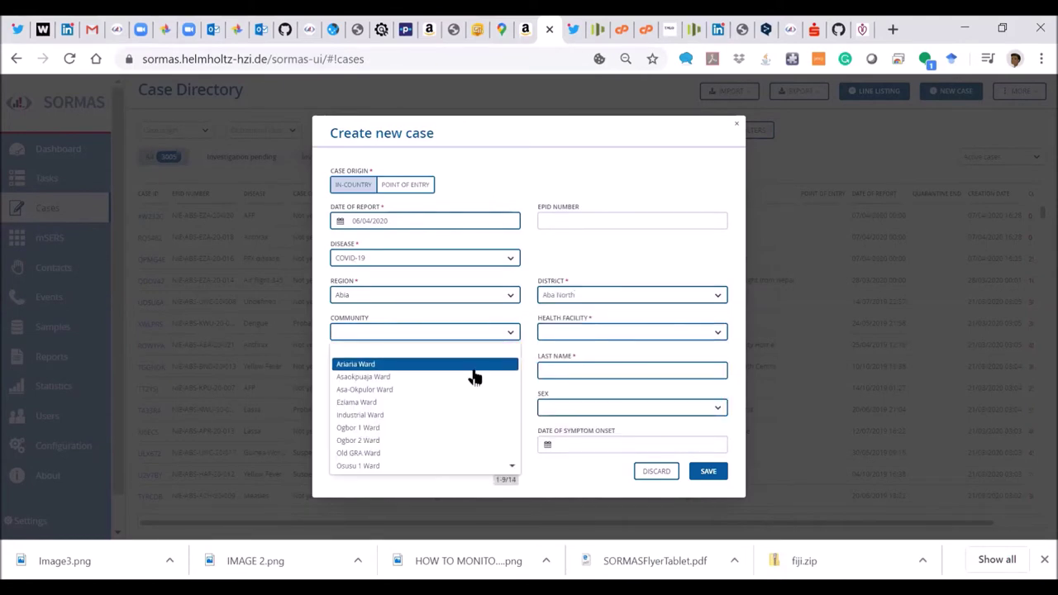
pyautogui.click(473, 369)
pyautogui.click(718, 333)
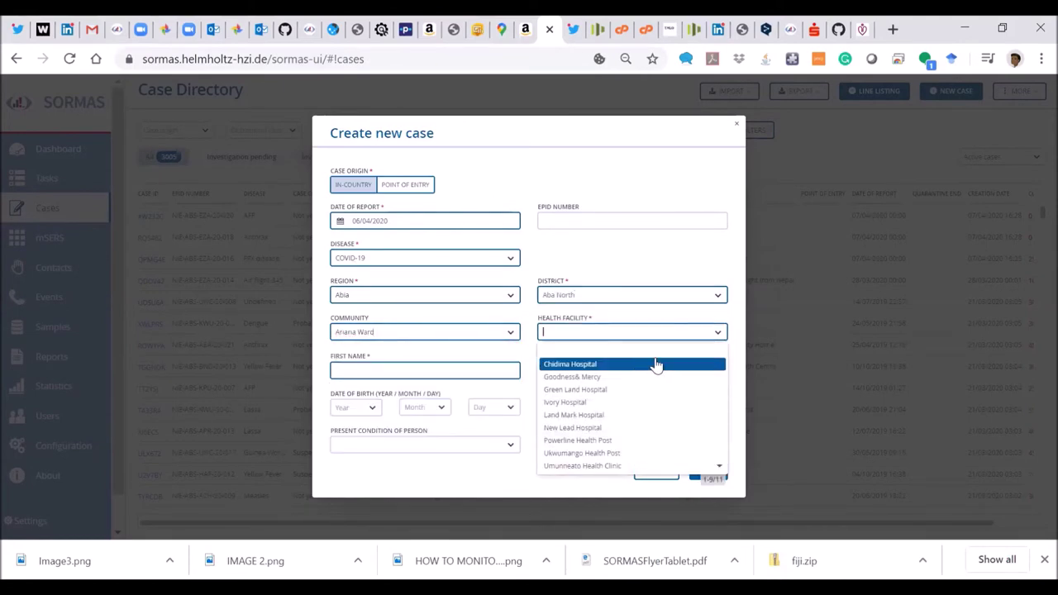
pyautogui.click(655, 364)
# Step: Enter the patient's first and last name, save the case, and return to the cases list
pyautogui.click(458, 372)
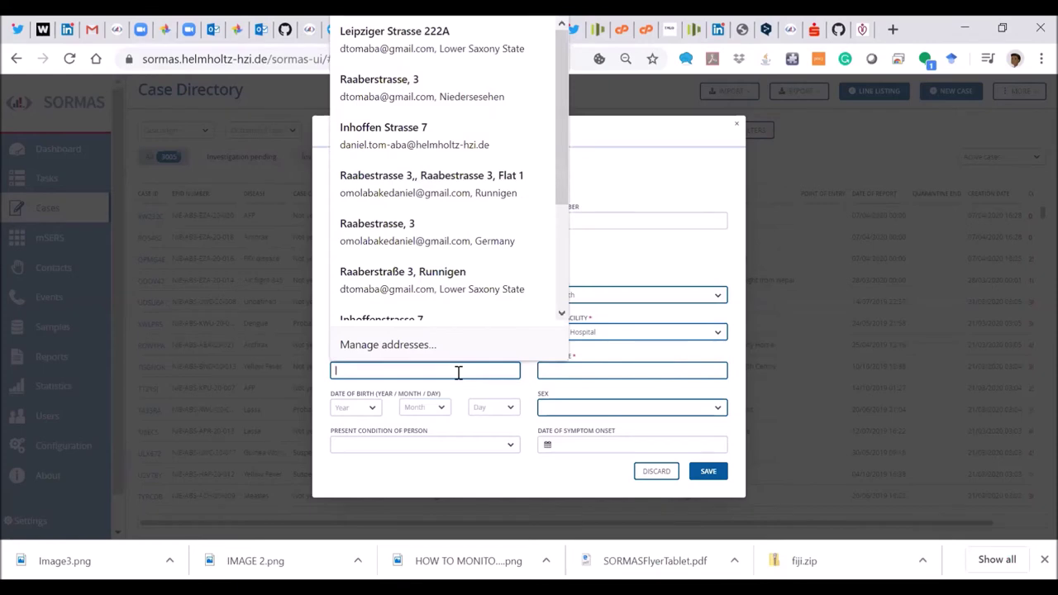
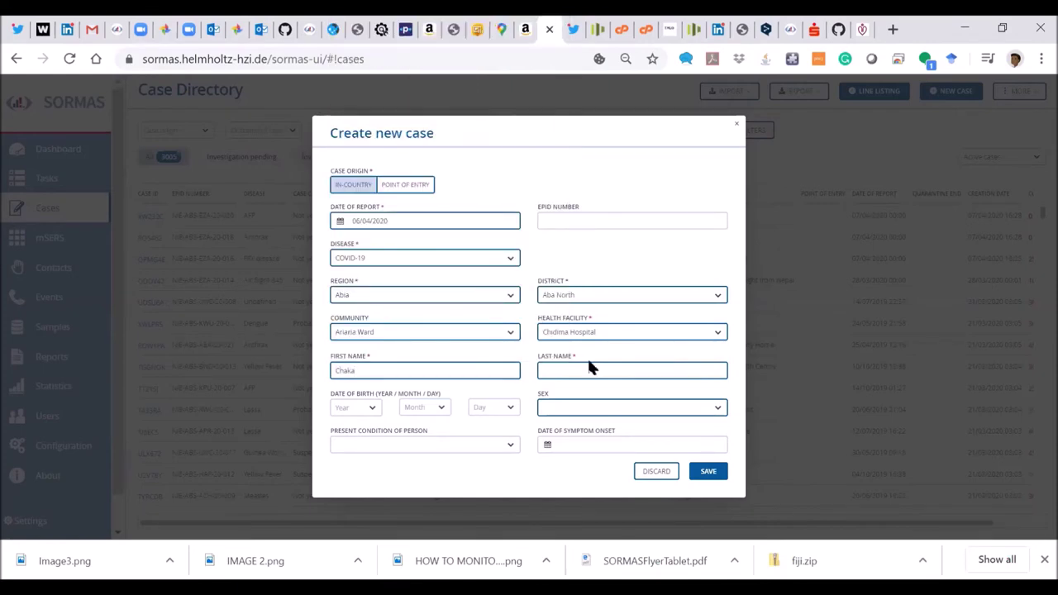
pyautogui.click(593, 369)
pyautogui.click(708, 472)
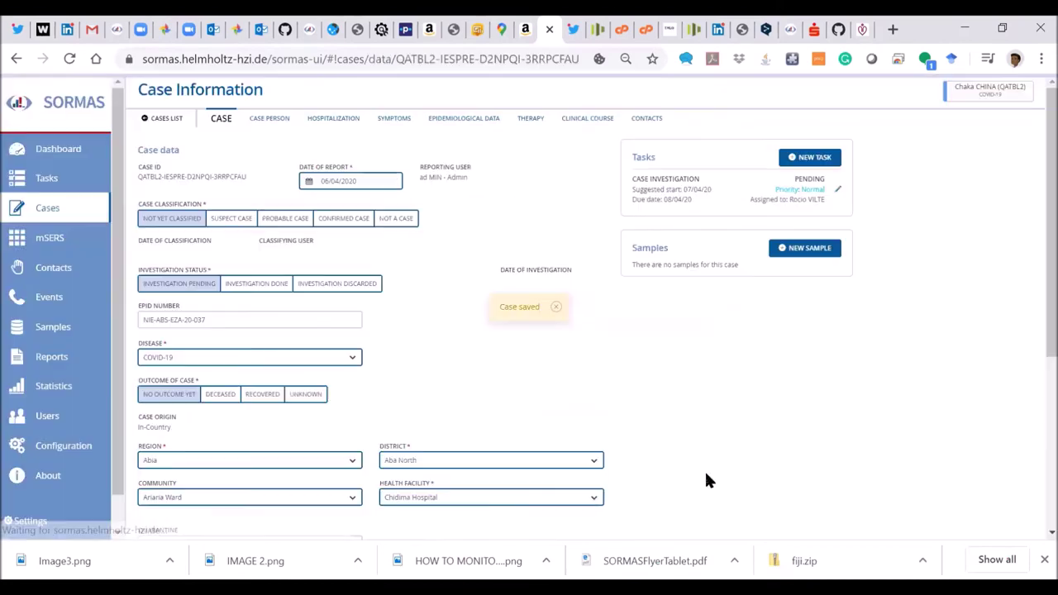
pyautogui.scroll(-5, 447, 368)
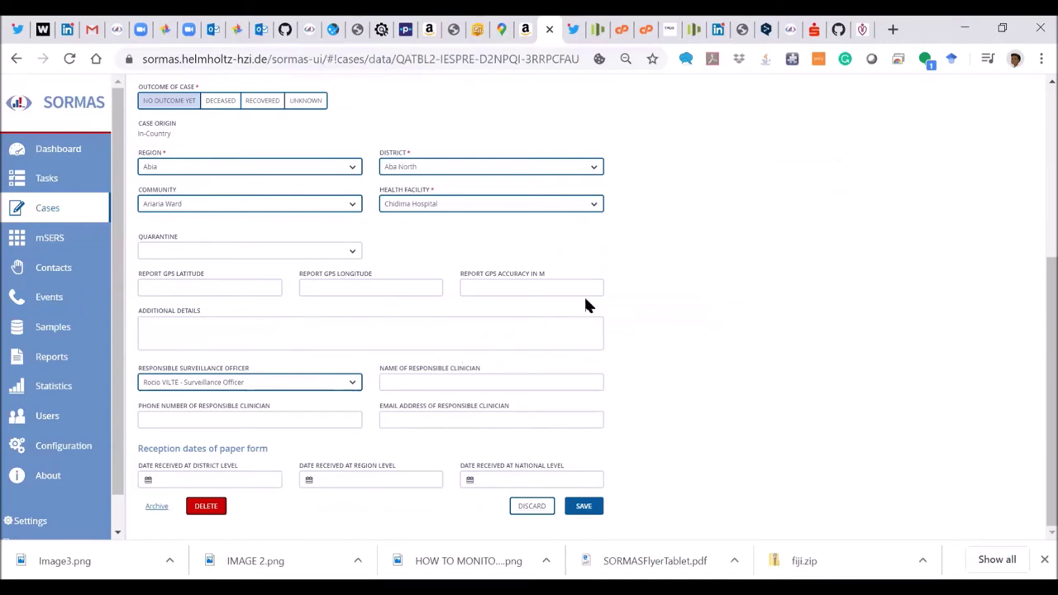
pyautogui.scroll(5, 583, 295)
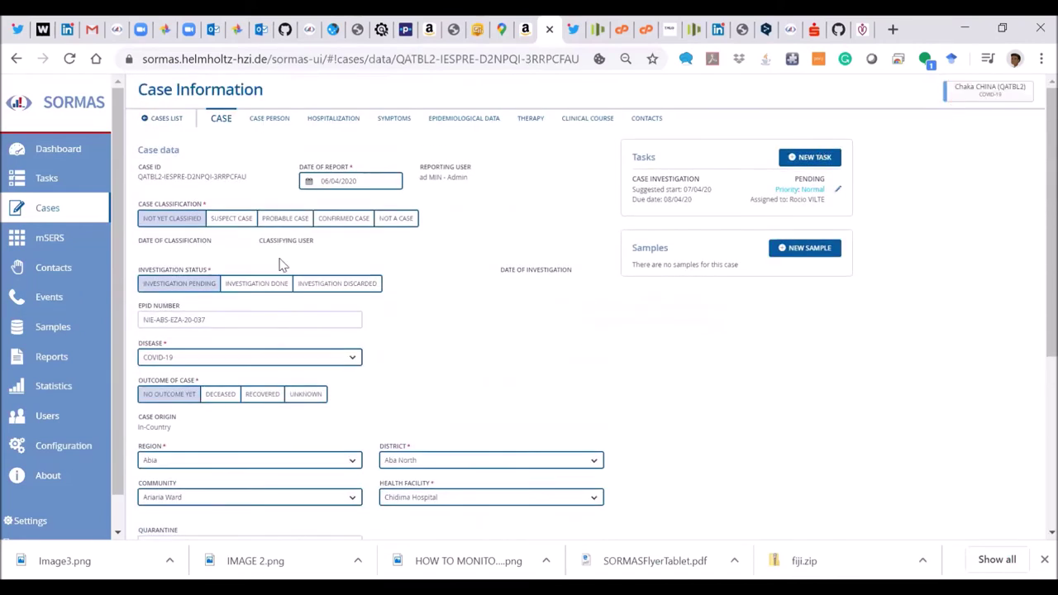
pyautogui.click(62, 218)
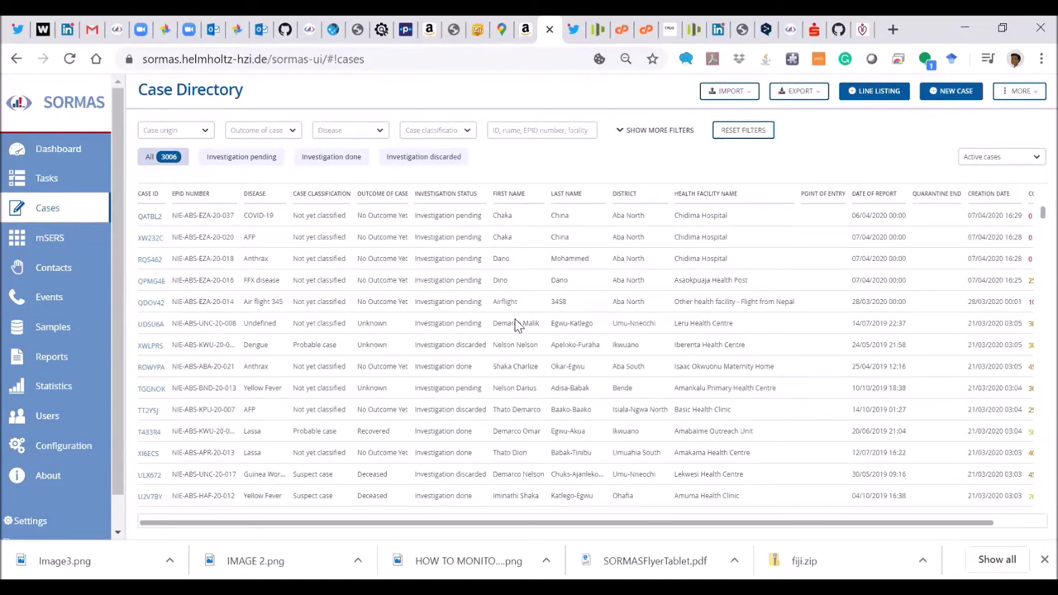
# Step: Start another new case reported 07/04/2020 with disease Acute Flaccid Paralysis
pyautogui.scroll(-5, 515, 324)
pyautogui.scroll(5, 515, 324)
pyautogui.click(953, 93)
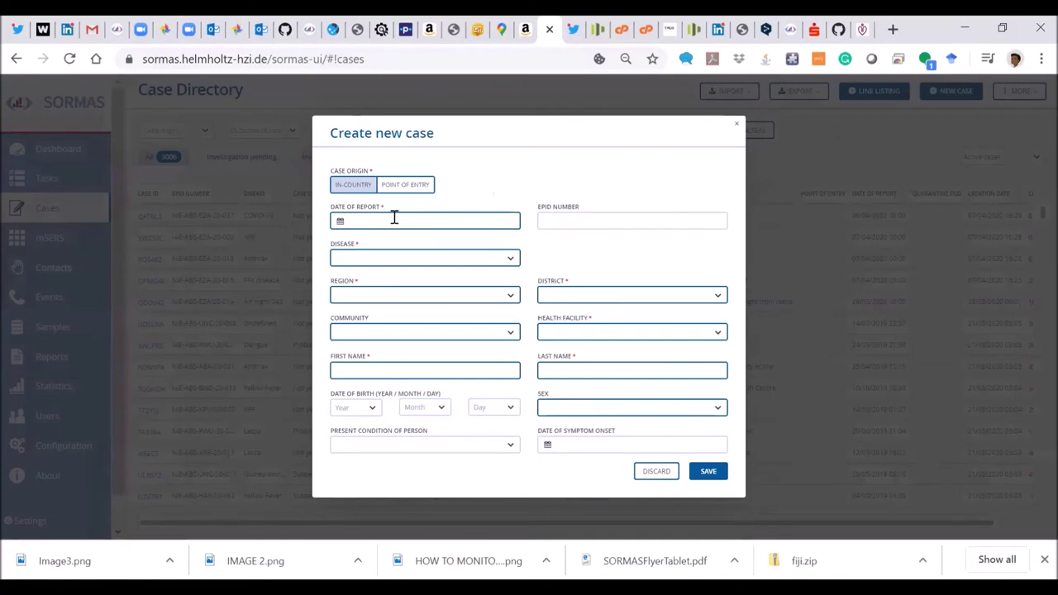
pyautogui.click(341, 224)
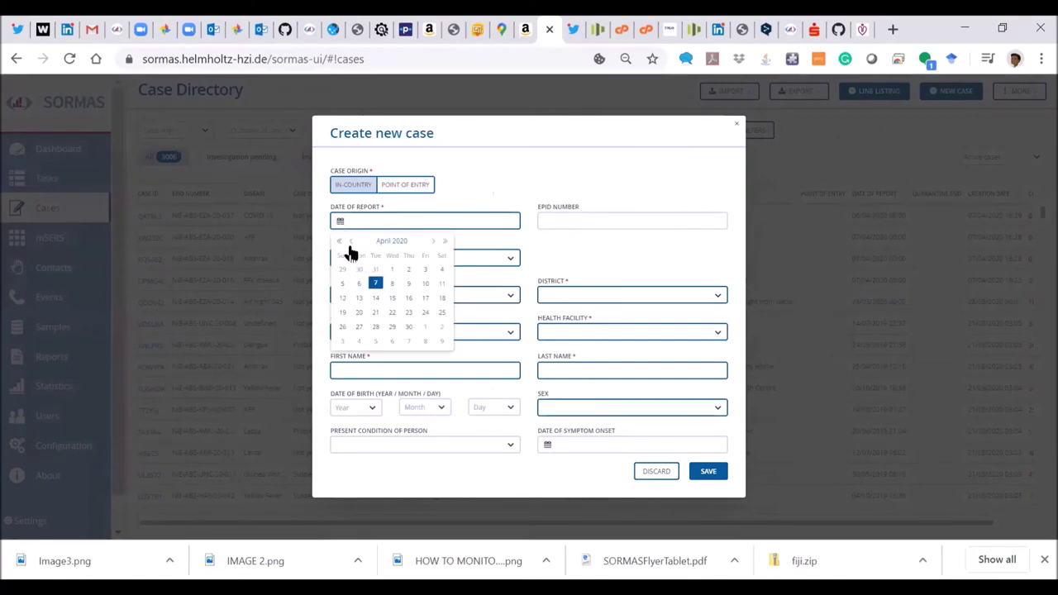
pyautogui.click(374, 285)
pyautogui.click(508, 261)
pyautogui.click(460, 291)
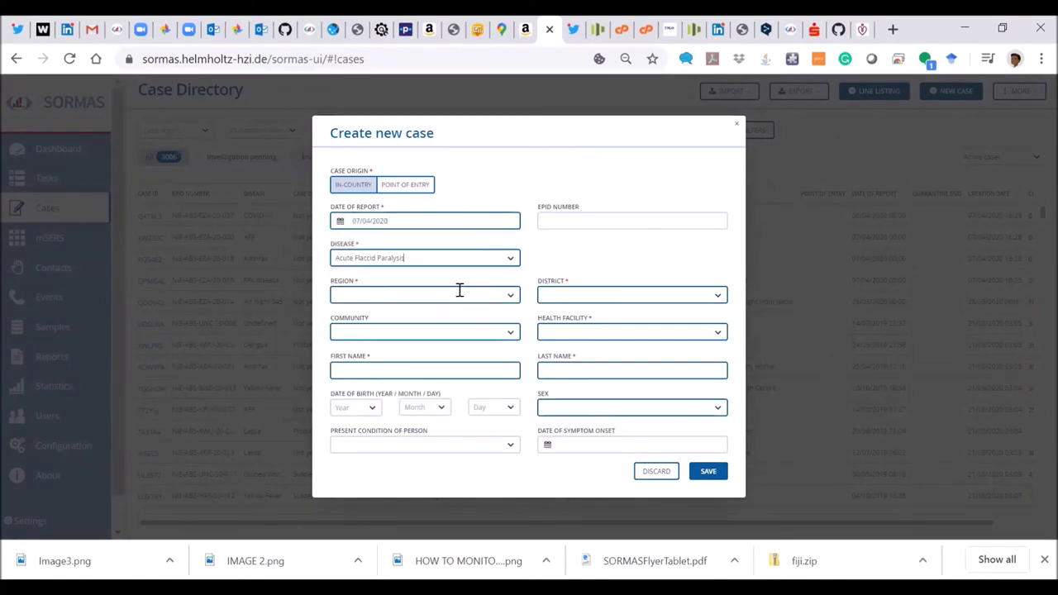
# Step: Set region Abia, district Aba North, Ariana Ward, and facility Chidima Hospital
pyautogui.click(505, 295)
pyautogui.click(482, 328)
pyautogui.click(713, 295)
pyautogui.click(663, 330)
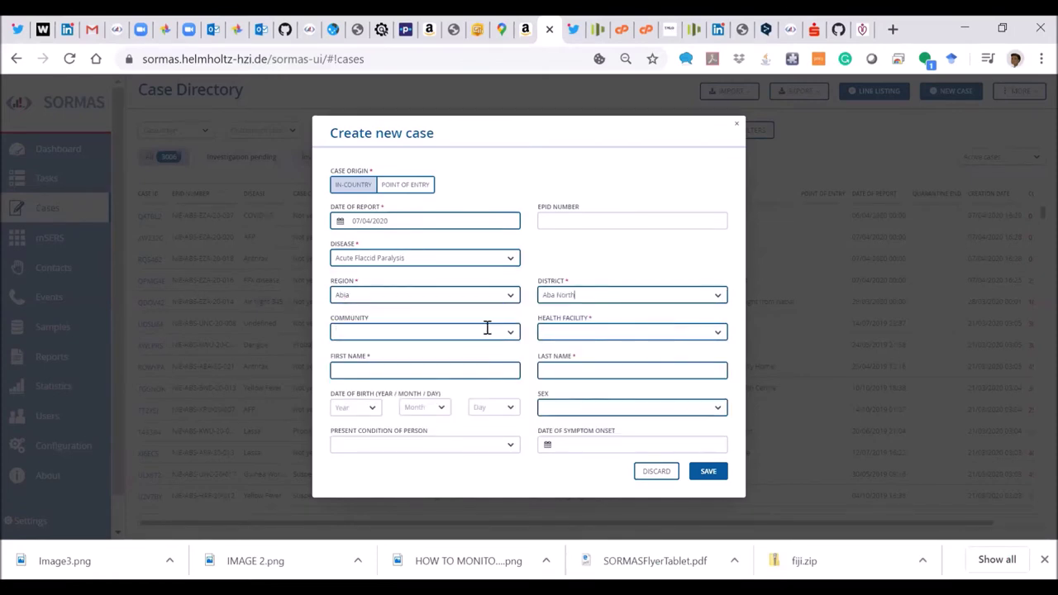
pyautogui.click(512, 332)
pyautogui.click(451, 367)
pyautogui.click(714, 332)
pyautogui.click(674, 364)
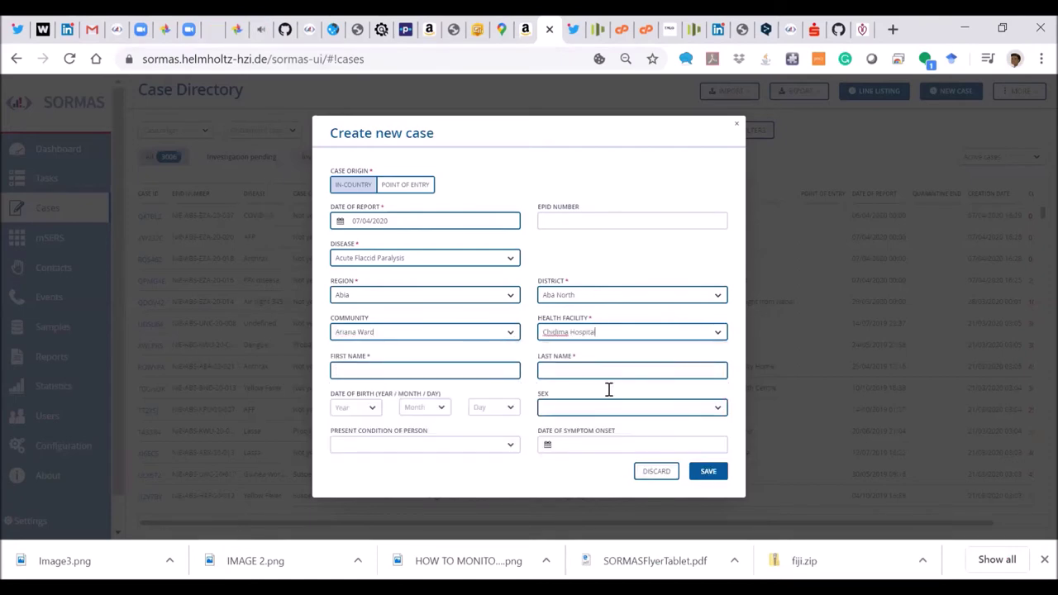
# Step: Enter the same patient's first and last name and save the case
pyautogui.click(494, 369)
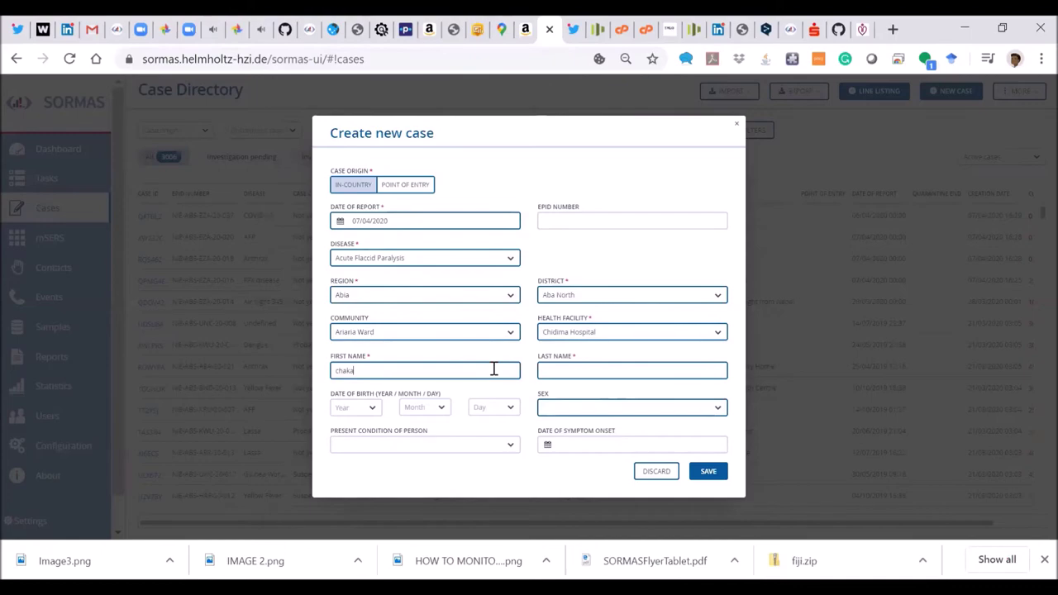
pyautogui.click(565, 373)
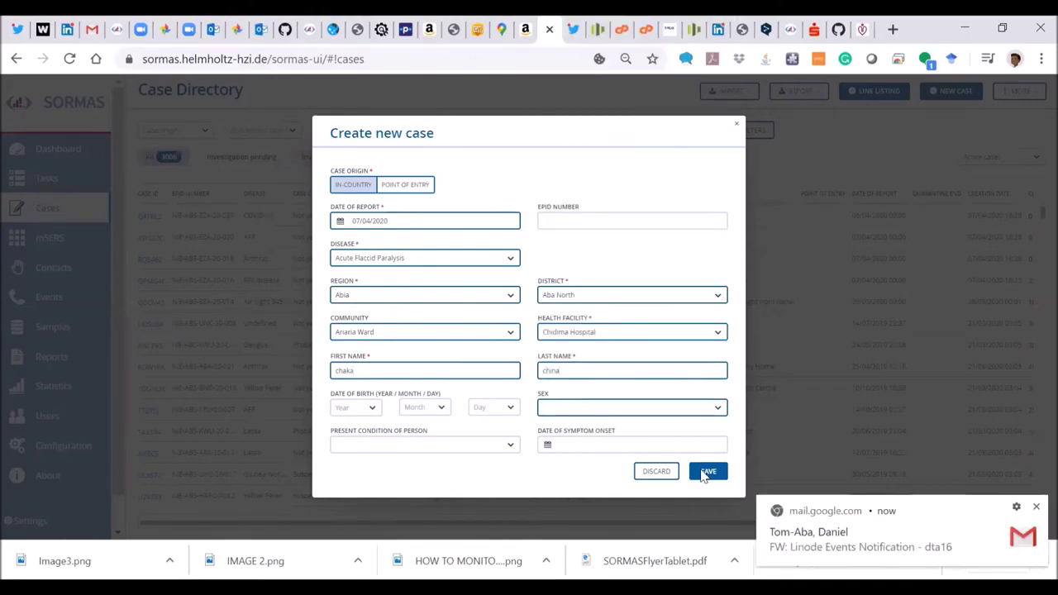
pyautogui.click(705, 472)
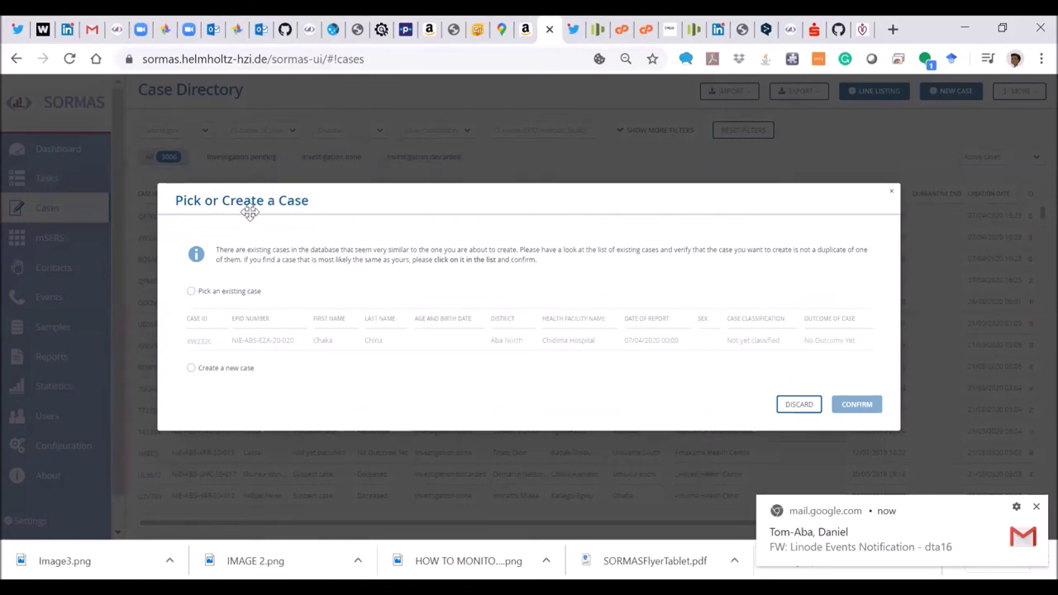
# Step: In the duplicate dialog, pick the existing matching case and confirm it
pyautogui.click(191, 291)
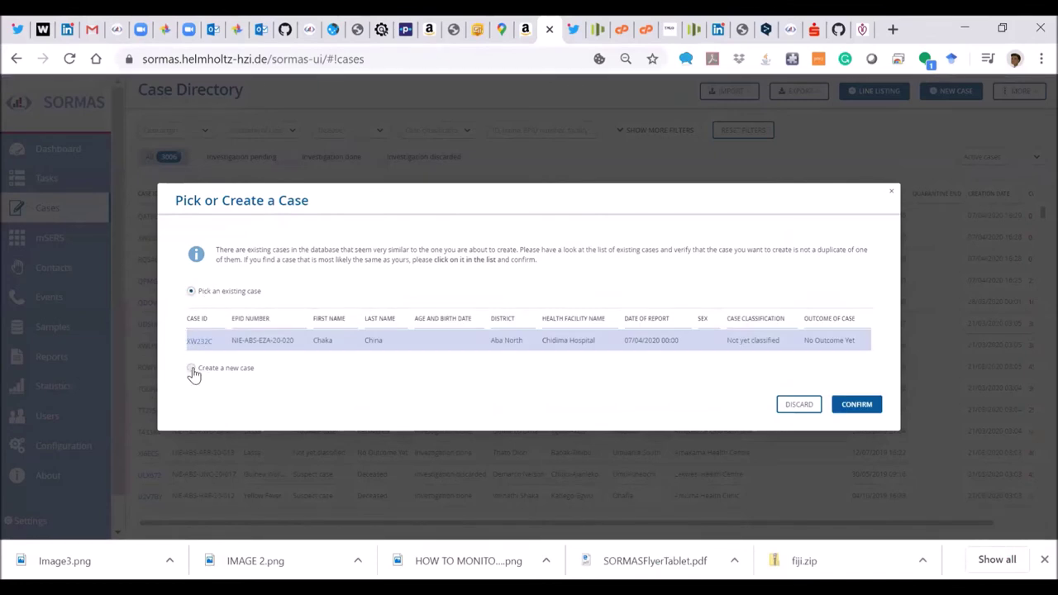
pyautogui.click(191, 367)
pyautogui.click(191, 291)
pyautogui.click(528, 339)
pyautogui.click(852, 409)
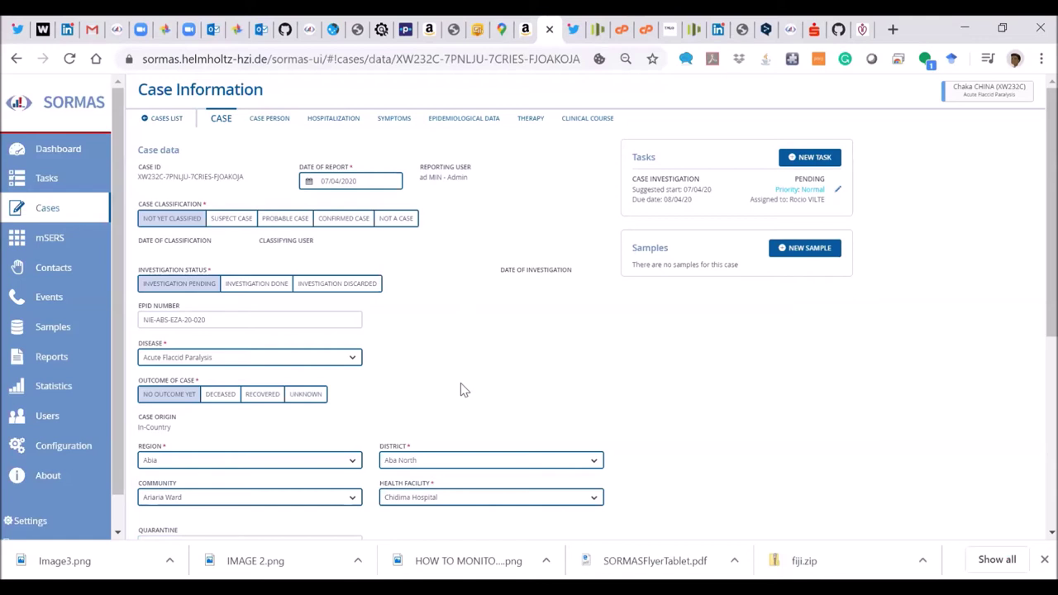
pyautogui.click(838, 29)
# Step: From the hzi-braunschweig organization, open the SORMAS-DHIS repository's README.md
pyautogui.click(153, 162)
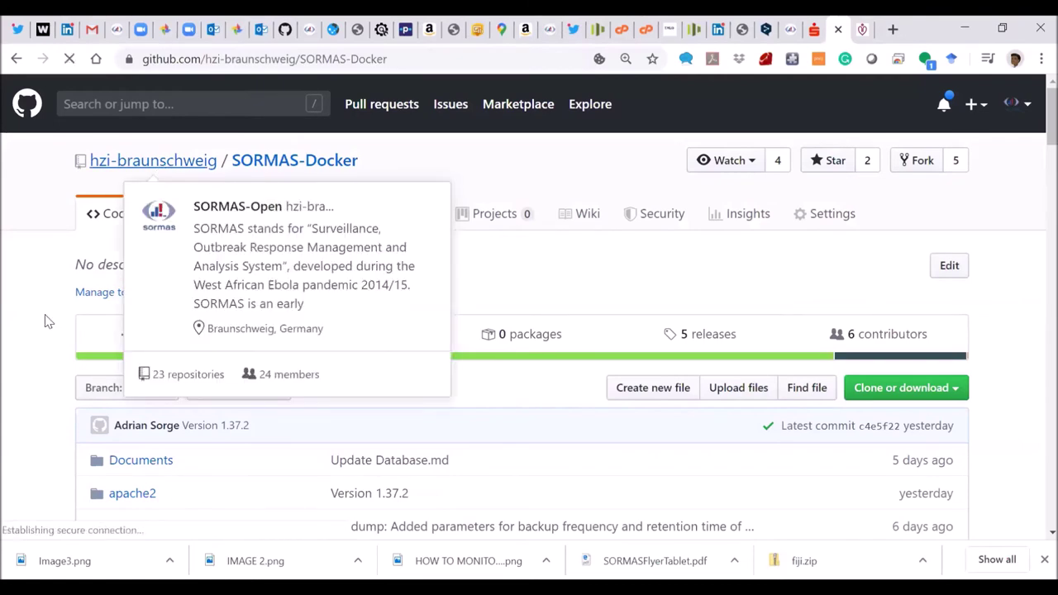
pyautogui.scroll(-5, 39, 358)
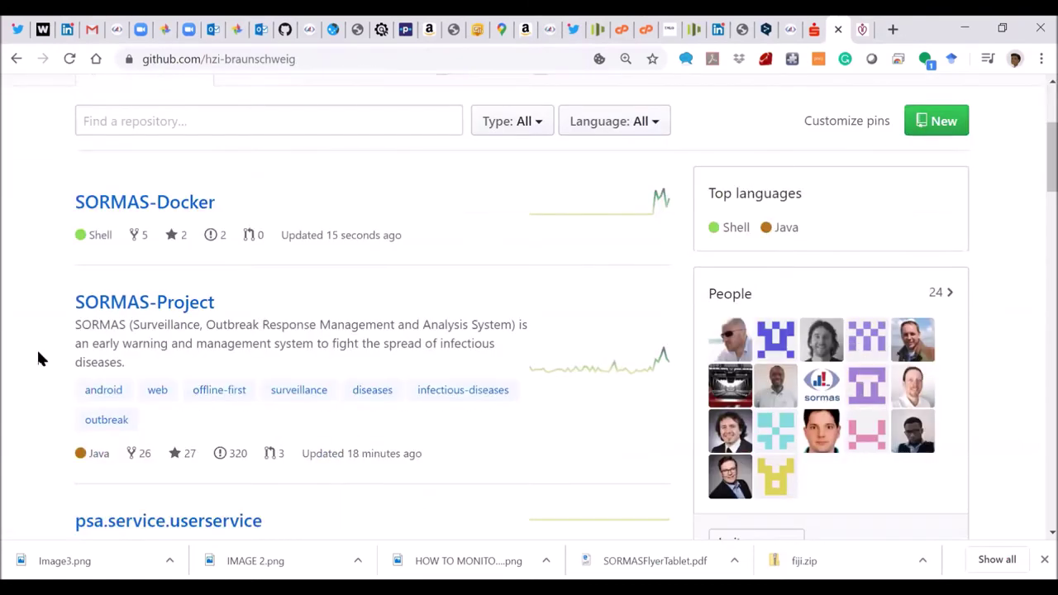
pyautogui.scroll(-9, 39, 358)
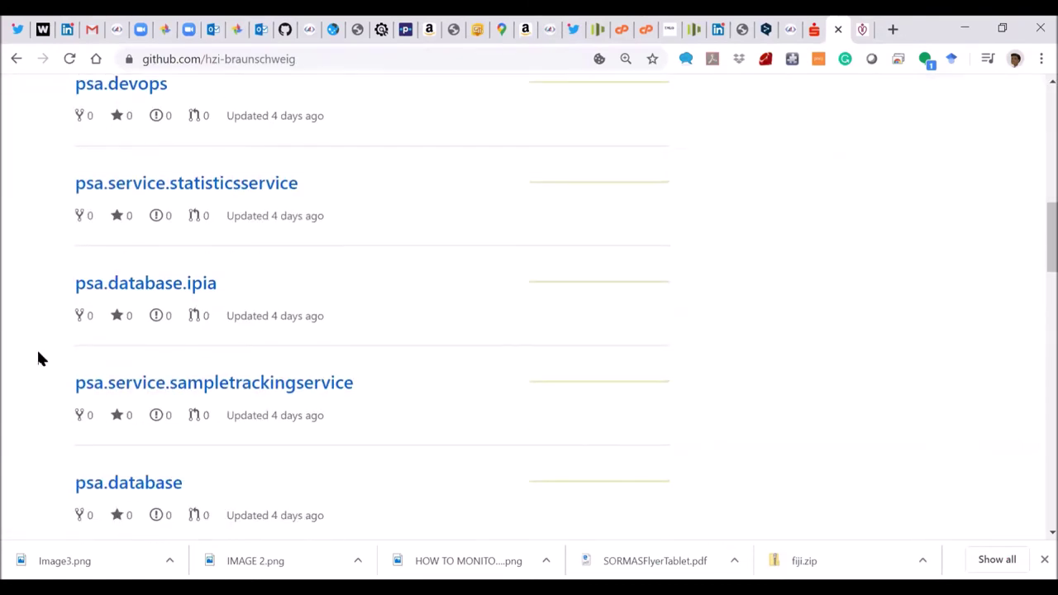
pyautogui.scroll(-10, 38, 357)
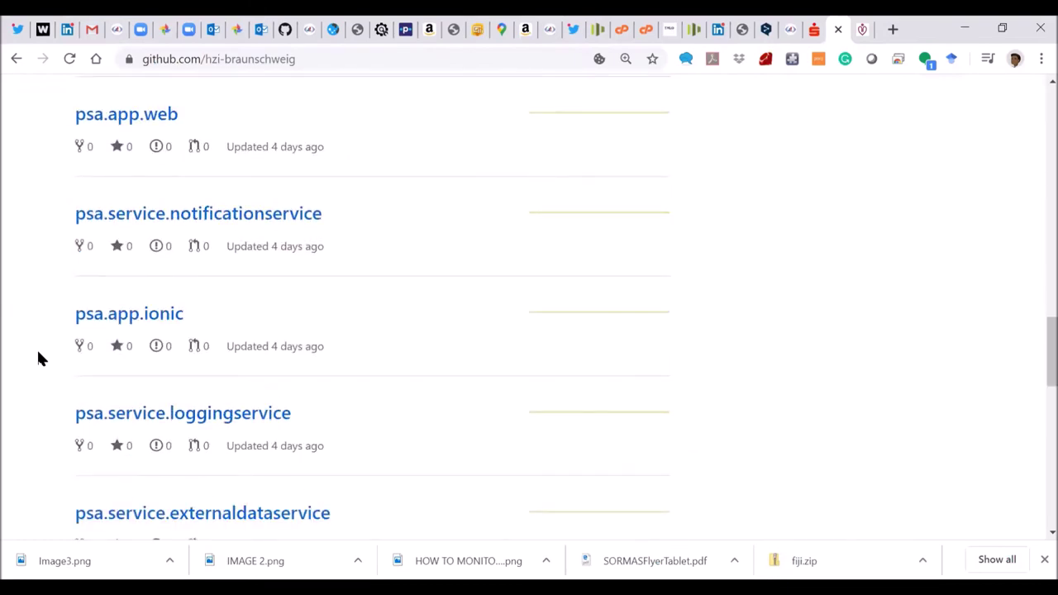
pyautogui.scroll(-5, 38, 358)
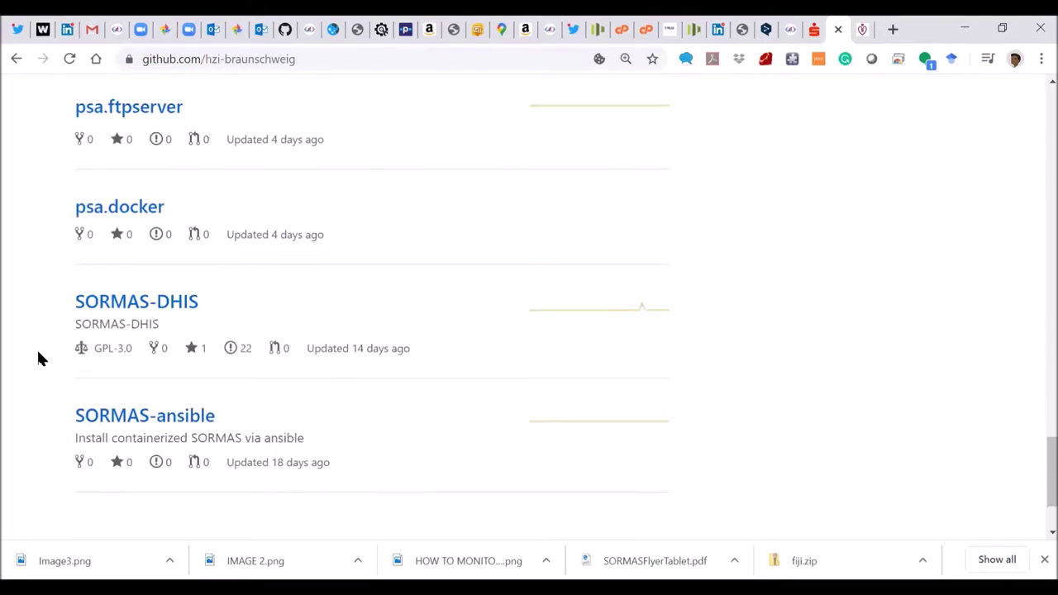
pyautogui.click(138, 300)
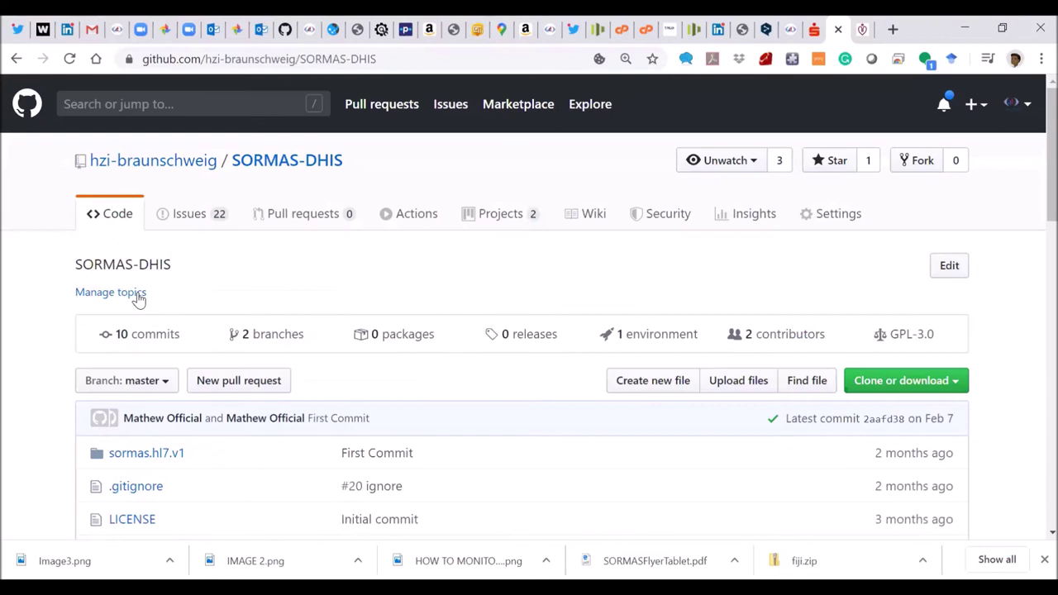
pyautogui.scroll(-1, 47, 421)
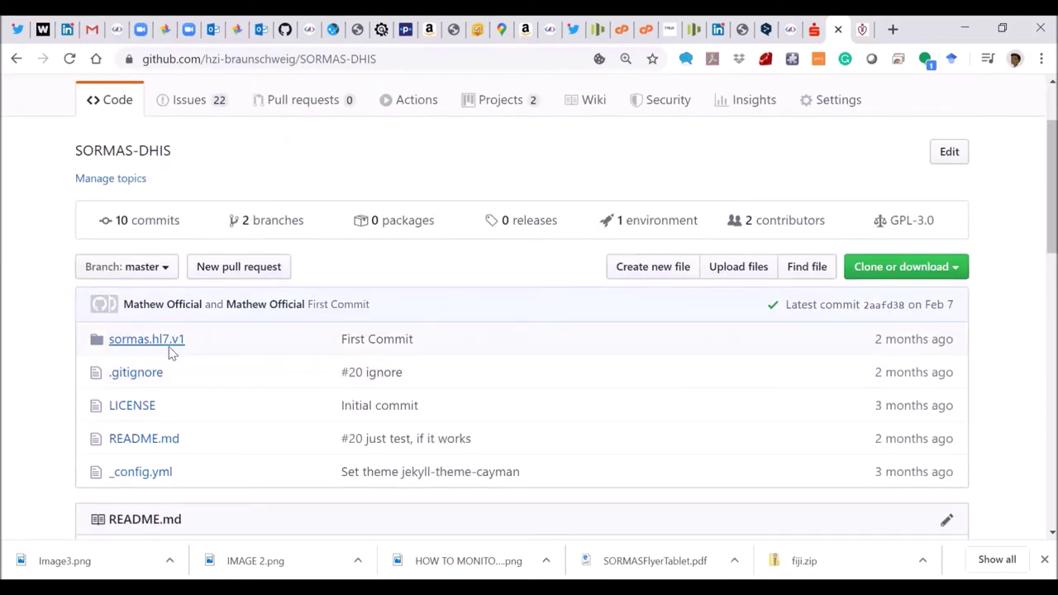
pyautogui.click(143, 439)
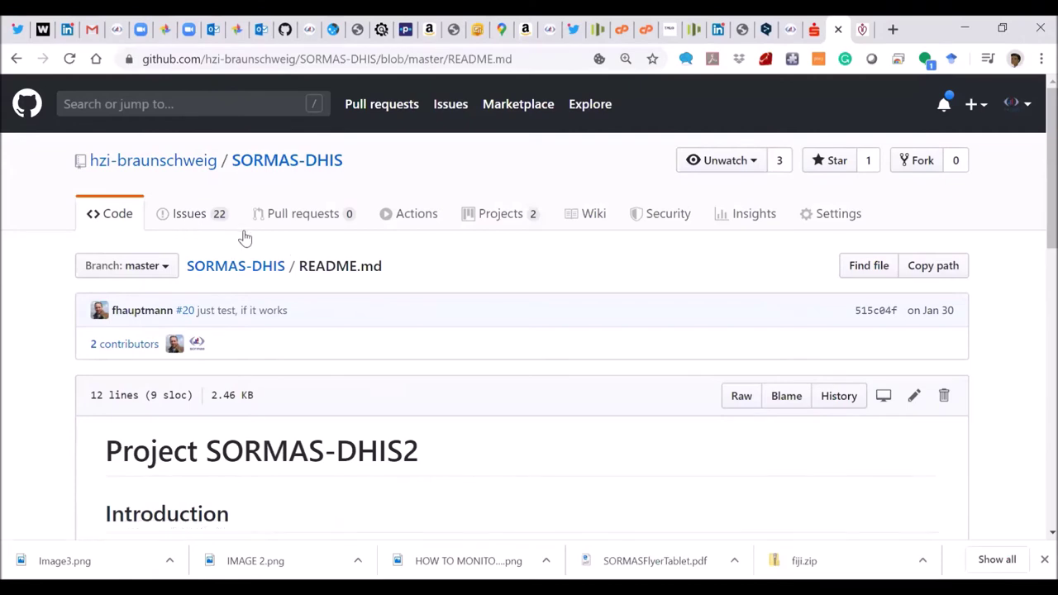
# Step: Browse the SORMAS-DHIS repository's list of open issues
pyautogui.click(204, 218)
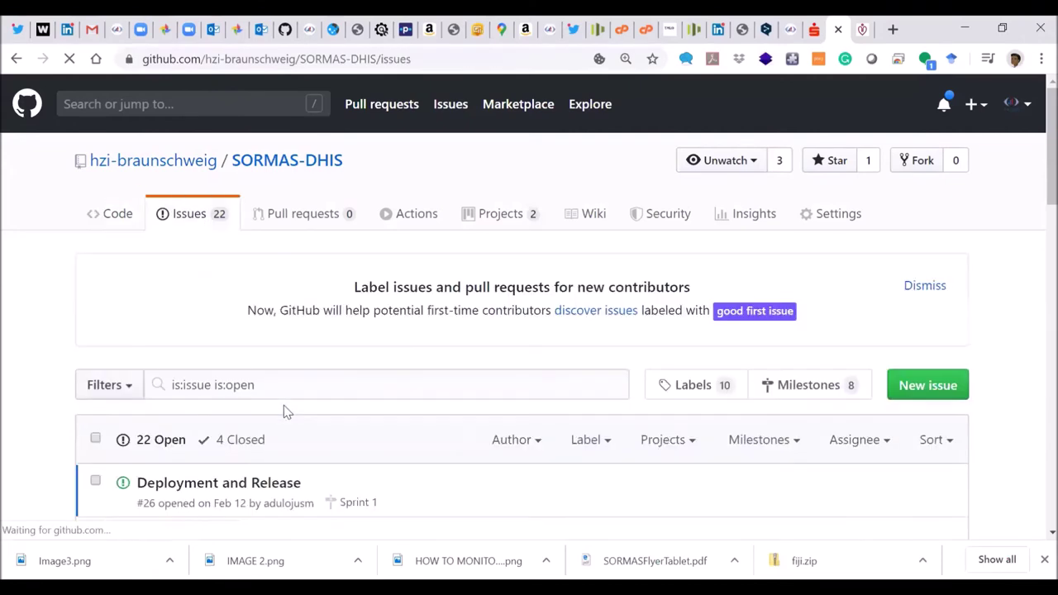
pyautogui.scroll(-3, 283, 405)
pyautogui.scroll(-1, 284, 405)
pyautogui.moveTo(189, 295)
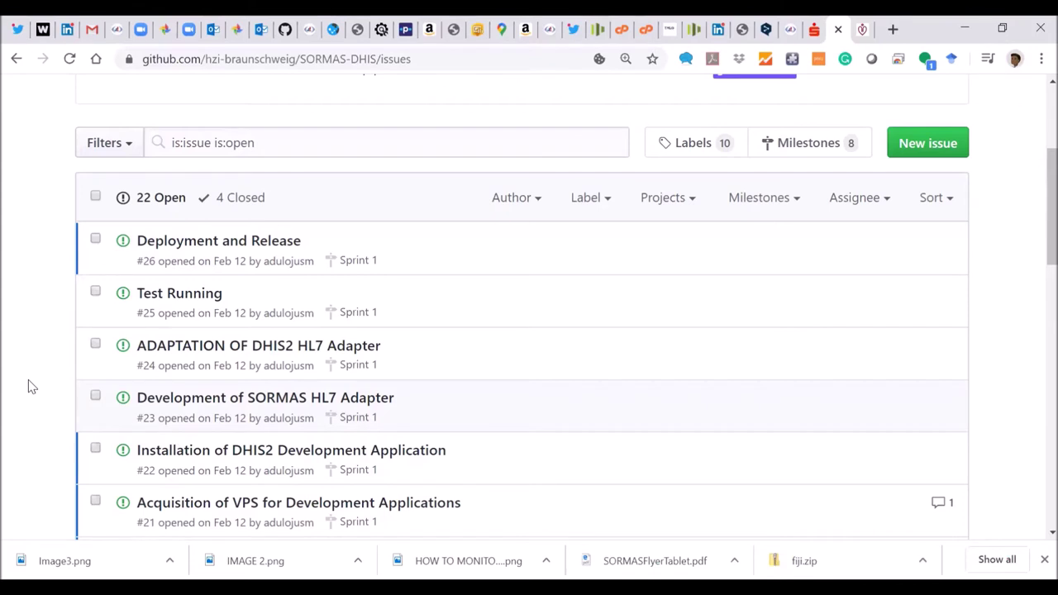
pyautogui.scroll(-2, 29, 386)
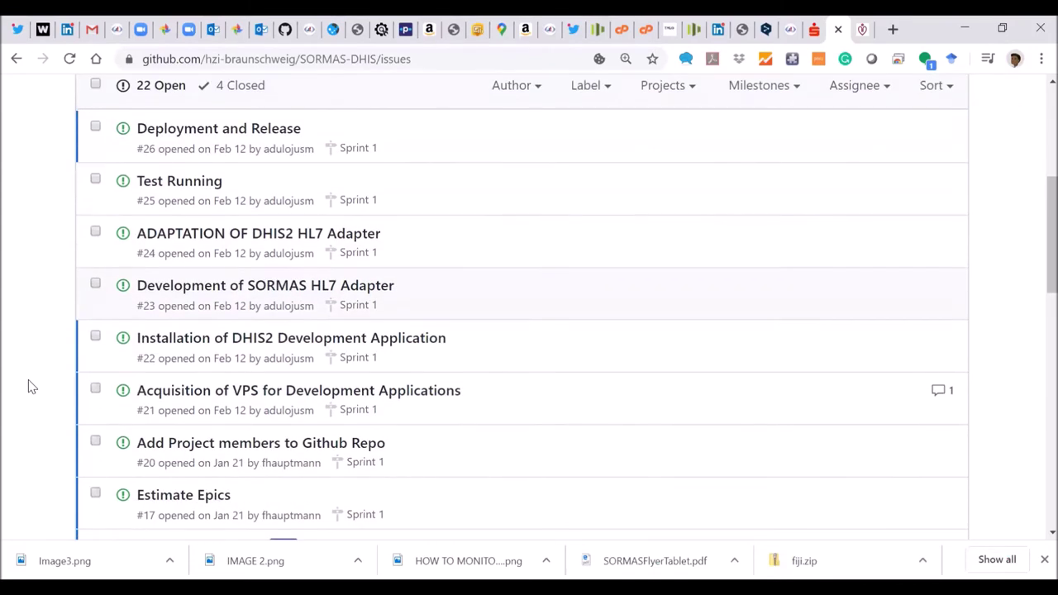
pyautogui.scroll(-1, 28, 386)
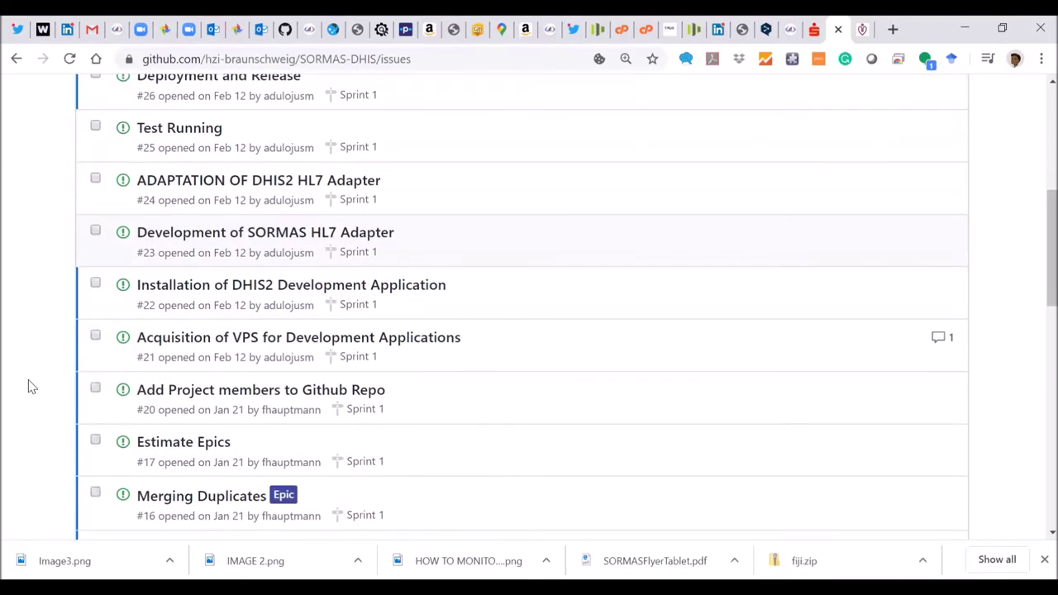
# Step: Read the 'Merging Duplicates' issue #16, then return to the repository's Code view
pyautogui.click(207, 497)
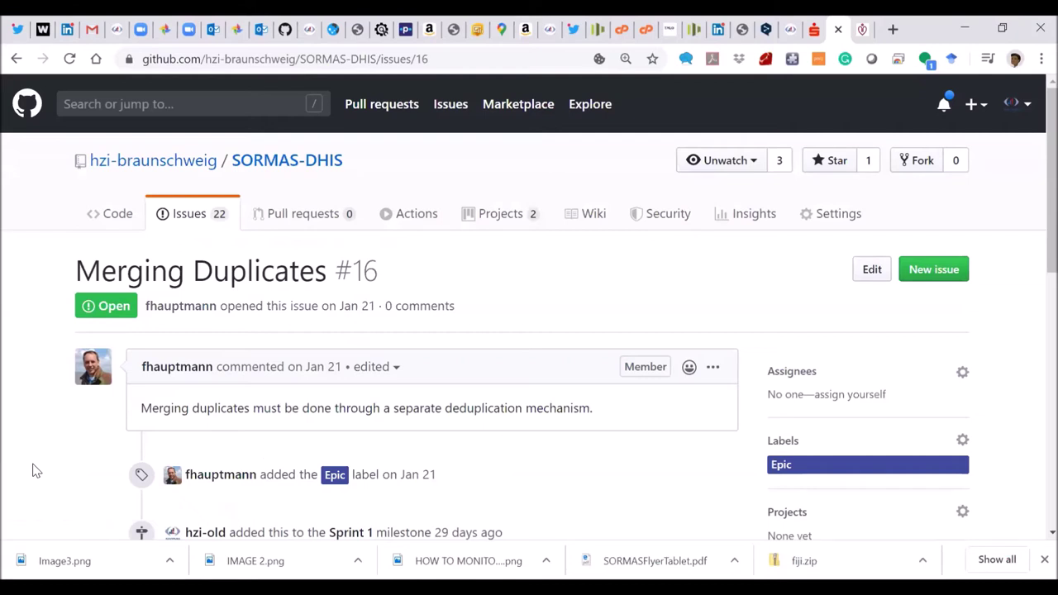
pyautogui.click(122, 221)
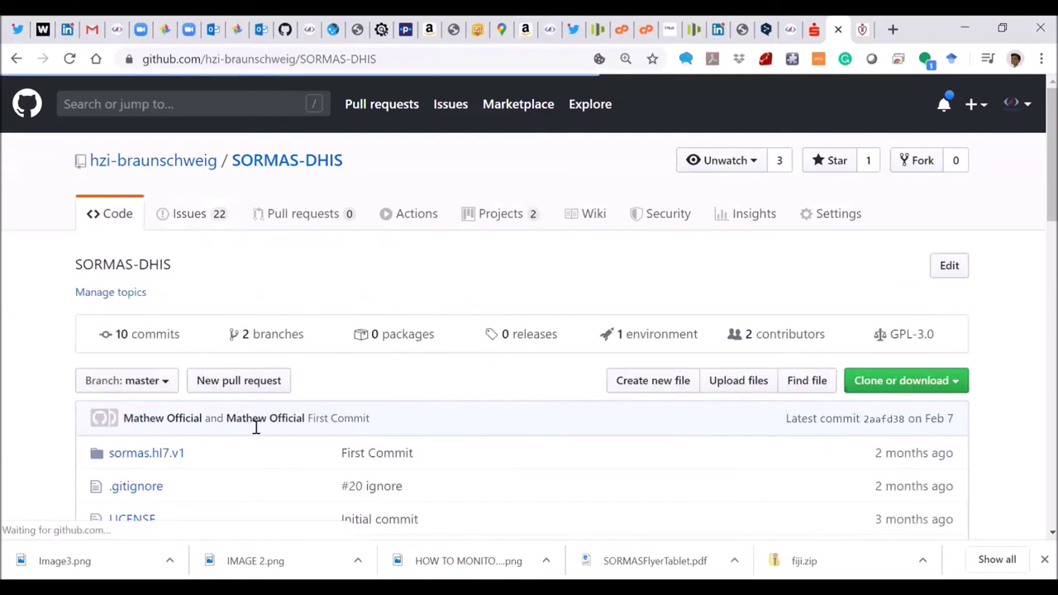
pyautogui.scroll(-7, 257, 427)
pyautogui.scroll(7, 257, 417)
# Step: Return to the hzi-braunschweig organization page and look over its 23 repositories
pyautogui.click(151, 159)
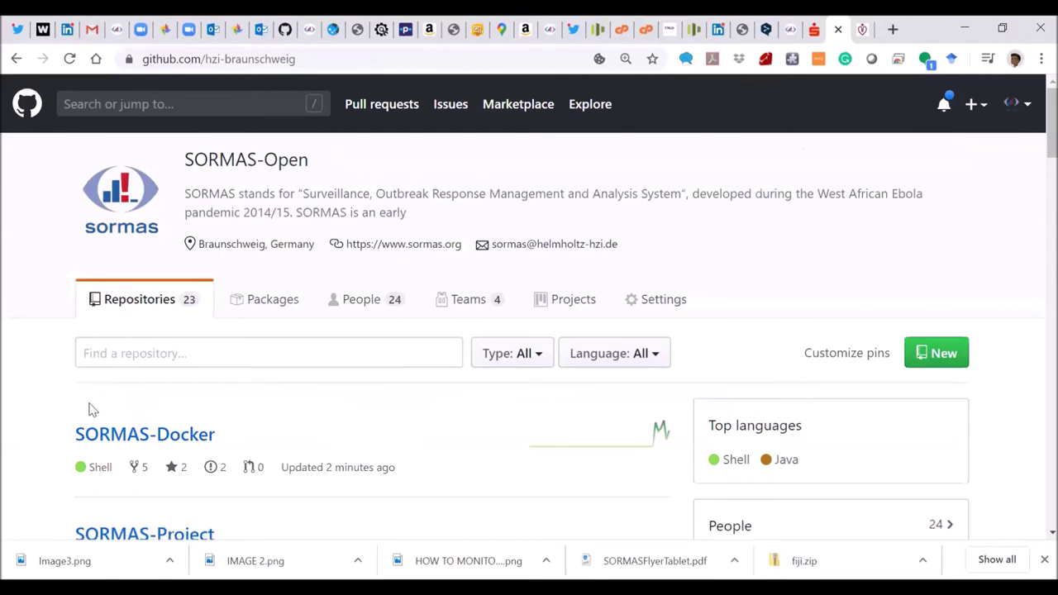
pyautogui.scroll(-2, 47, 401)
pyautogui.scroll(2, 47, 401)
# Step: On the SORMAS website, read through the COVID19 page
pyautogui.click(790, 42)
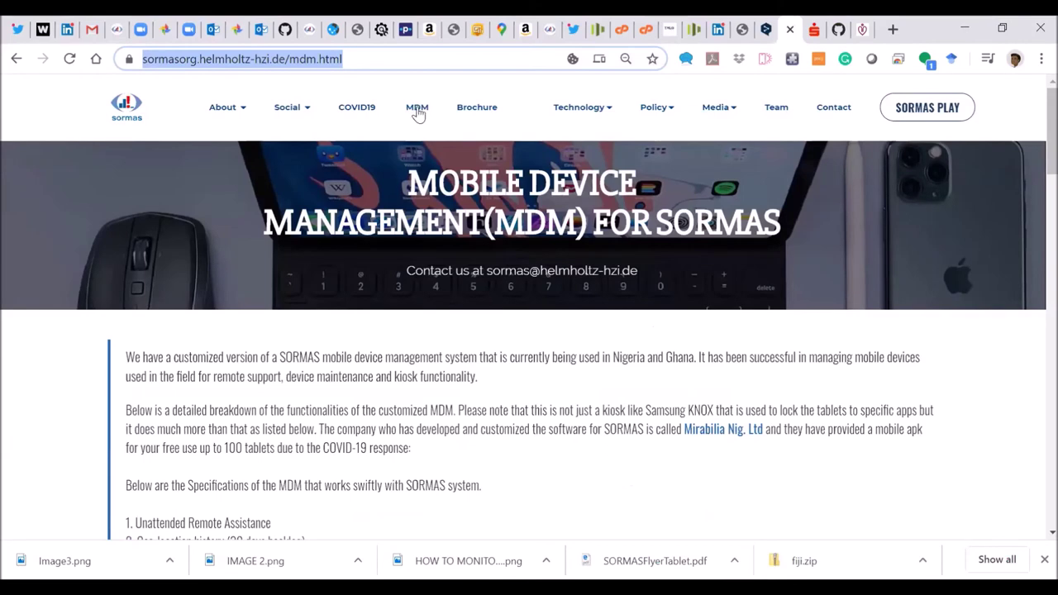
pyautogui.click(361, 112)
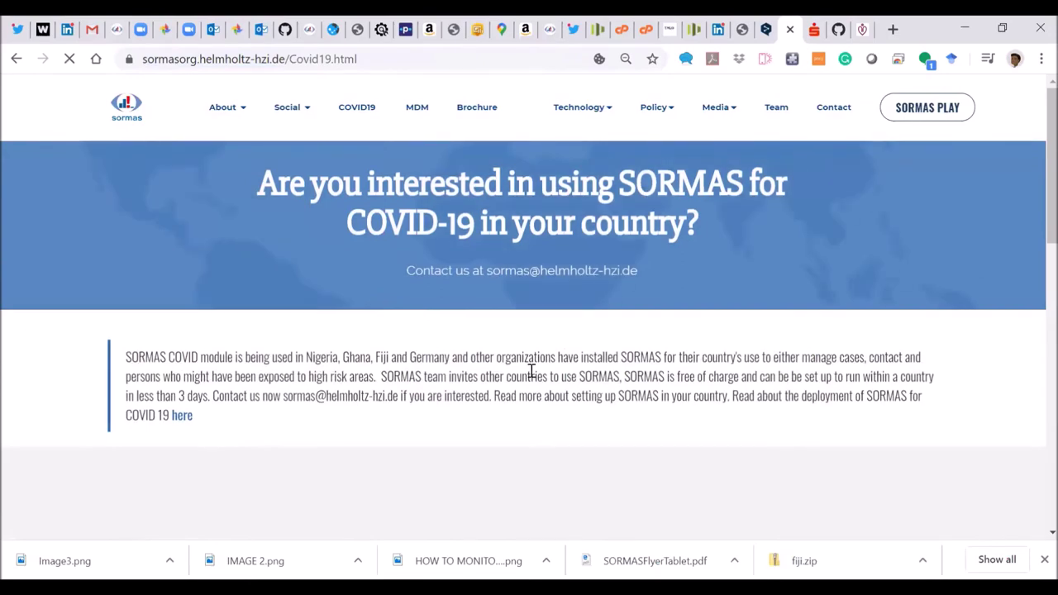
pyautogui.scroll(-3, 529, 374)
pyautogui.scroll(-6, 530, 370)
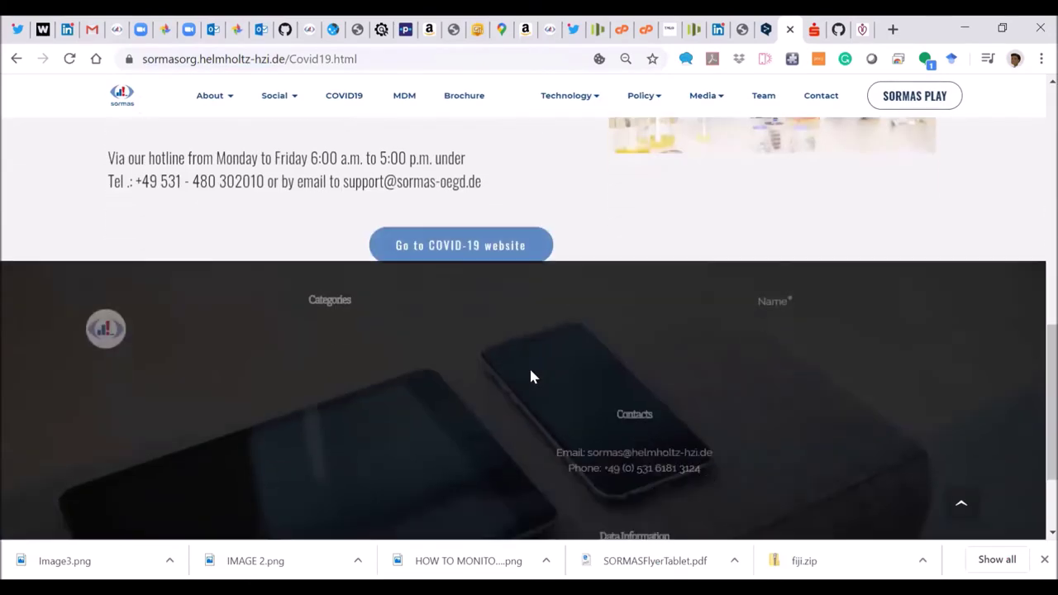
pyautogui.scroll(3, 529, 366)
pyautogui.scroll(10, 478, 374)
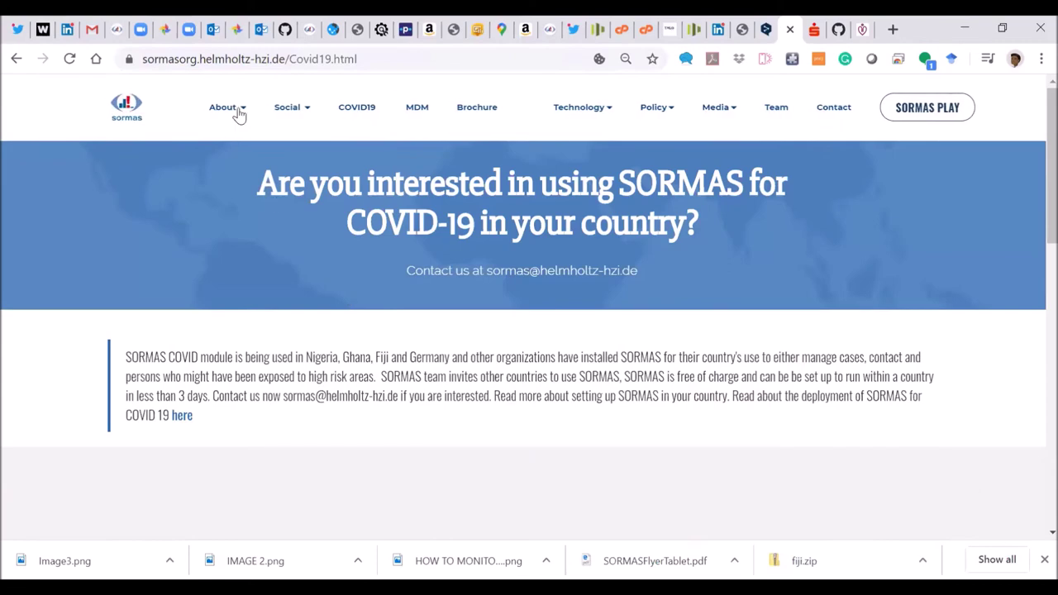
# Step: Open About > SORMAS for new countries and scroll to the 2020 countries chart
pyautogui.click(243, 110)
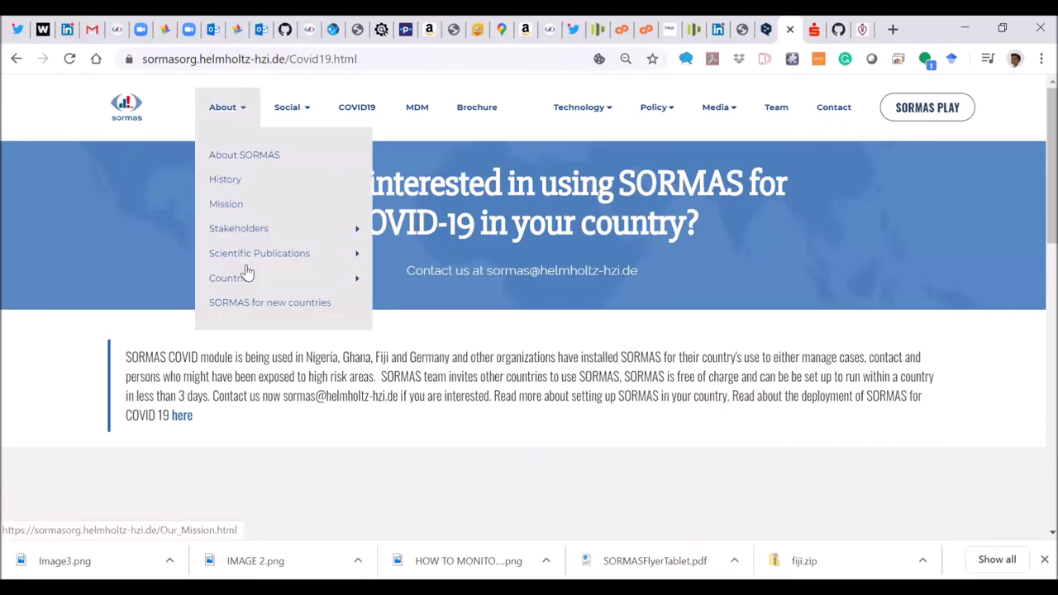
pyautogui.click(269, 302)
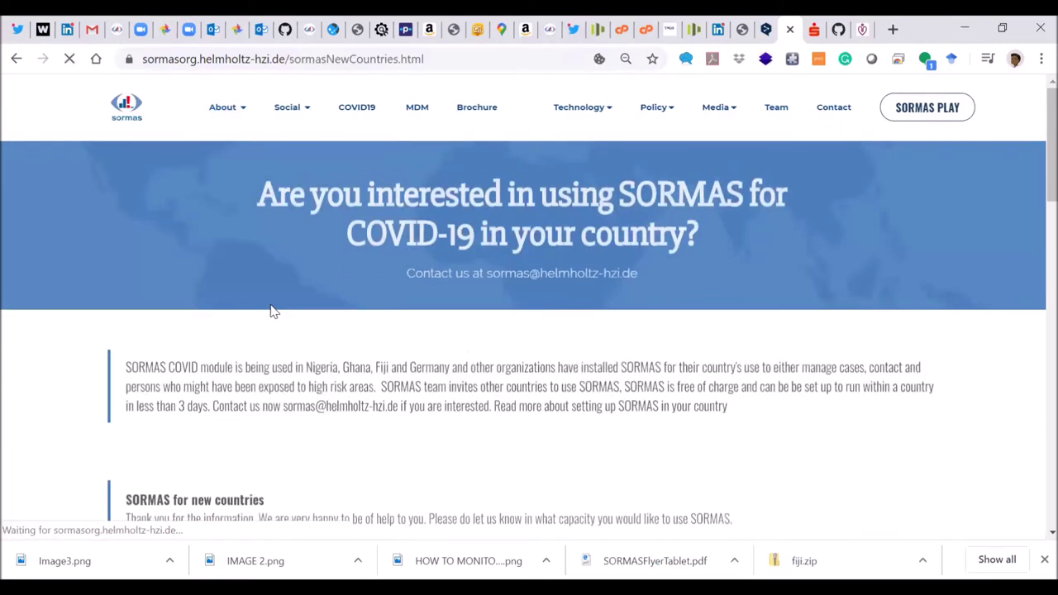
pyautogui.scroll(-2, 273, 310)
pyautogui.scroll(-5, 272, 310)
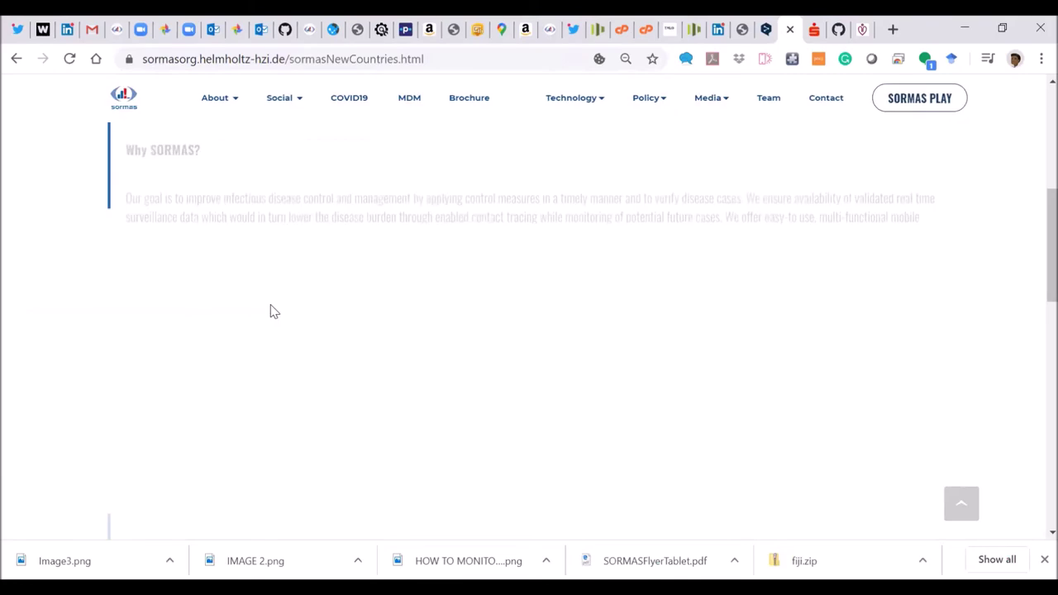
pyautogui.scroll(-4, 463, 279)
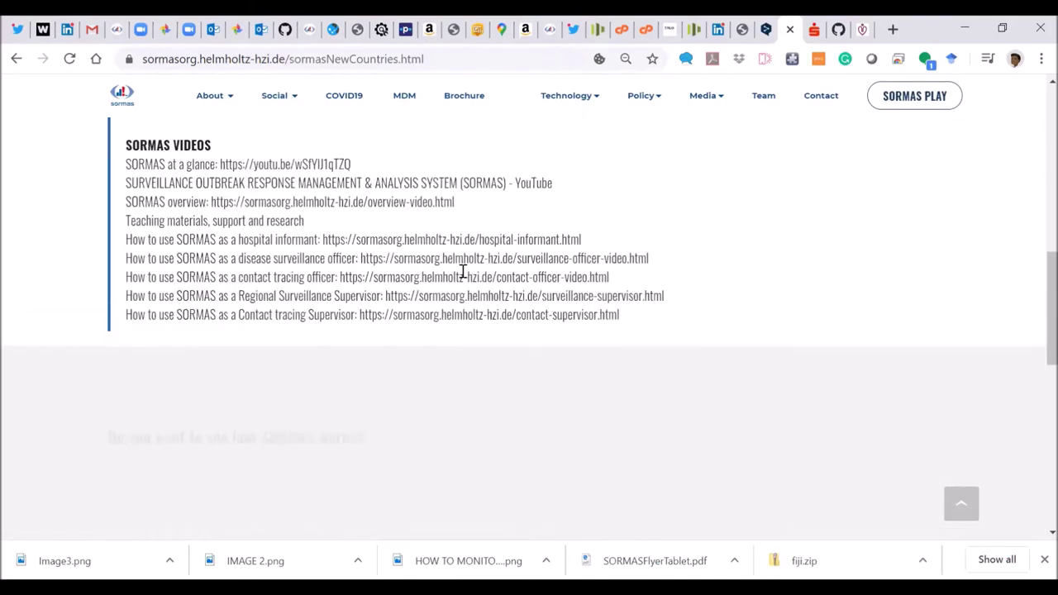
pyautogui.scroll(-2, 463, 279)
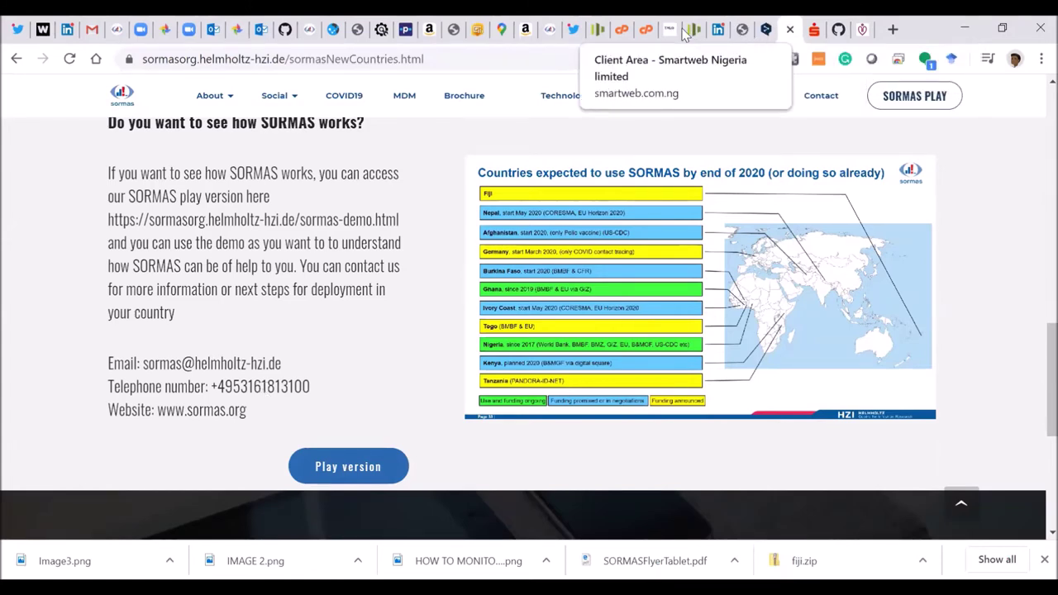
# Step: Back in SORMAS, view the Dashboard with its AFP, Anthrax, COVID-19 and Other case cards
pyautogui.click(549, 30)
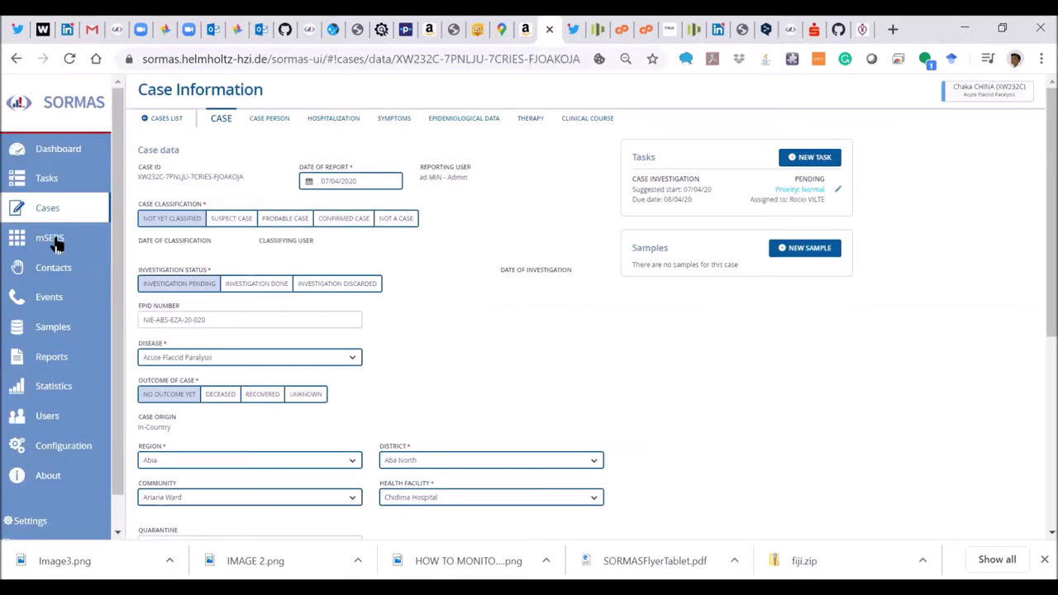
pyautogui.click(60, 277)
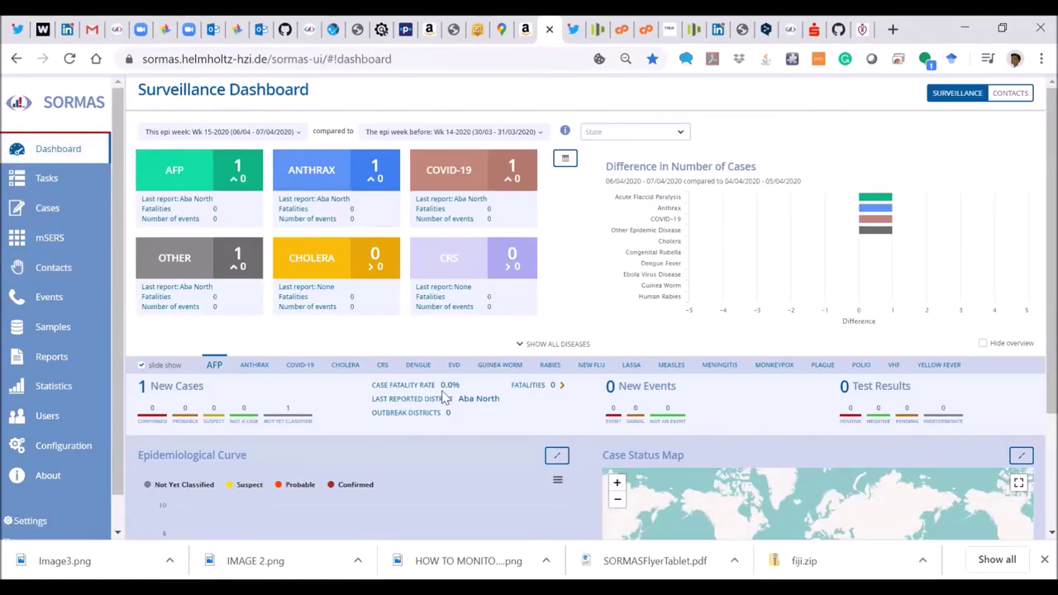
pyautogui.scroll(-2, 443, 395)
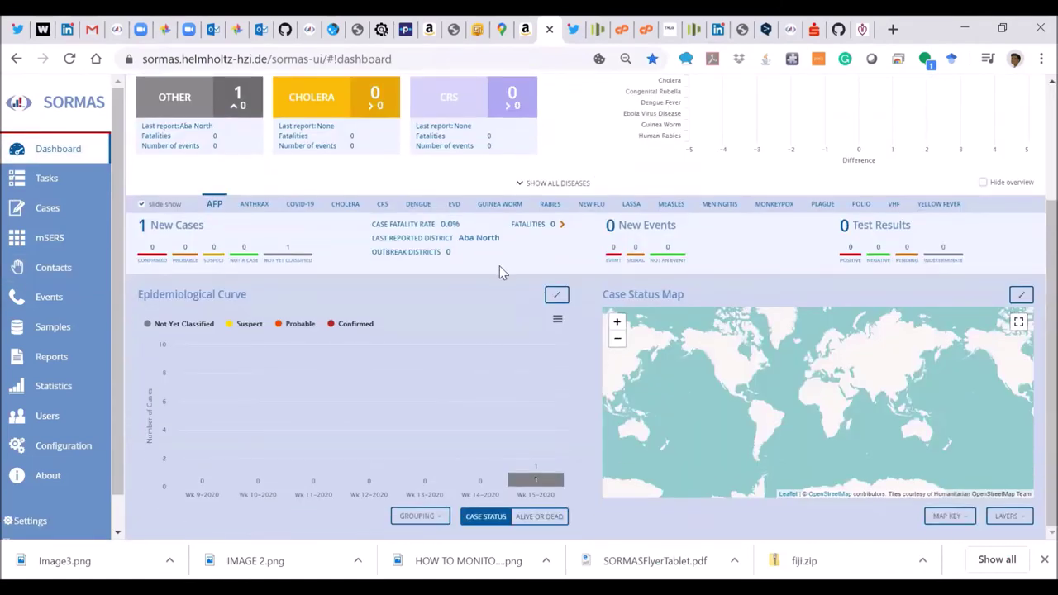
pyautogui.scroll(2, 500, 272)
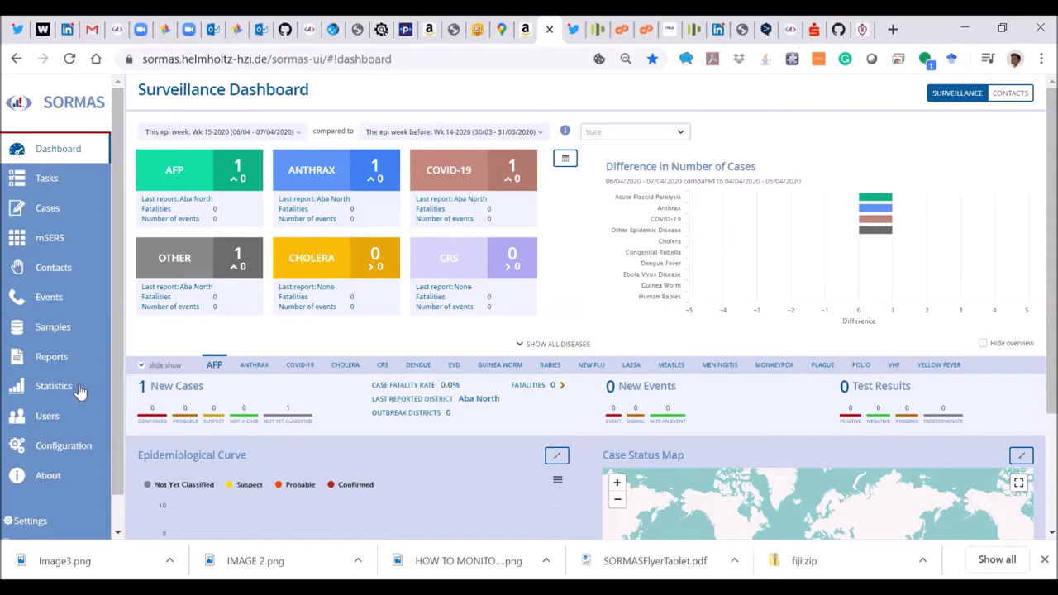
# Step: Browse the empty Sample Directory and the first COVID-19 case record, then begin entering another server address
pyautogui.click(47, 328)
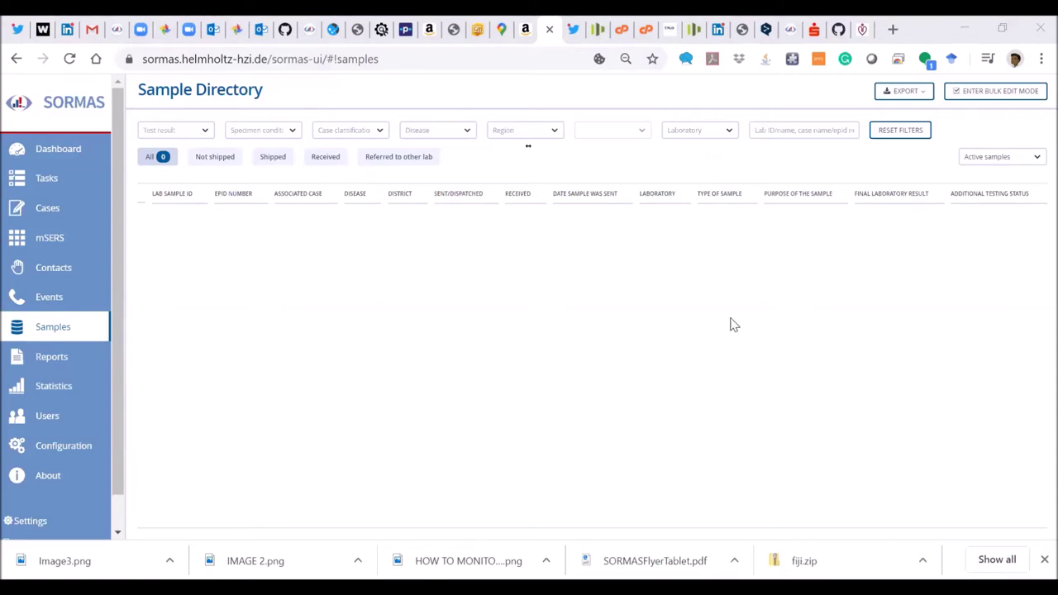
pyautogui.click(53, 330)
pyautogui.click(56, 218)
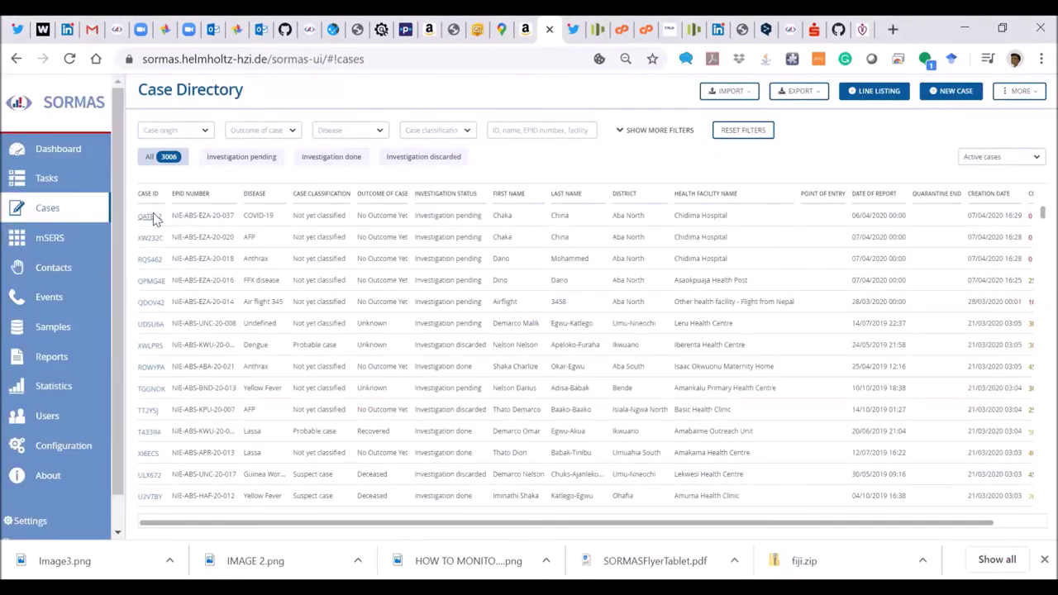
pyautogui.click(518, 219)
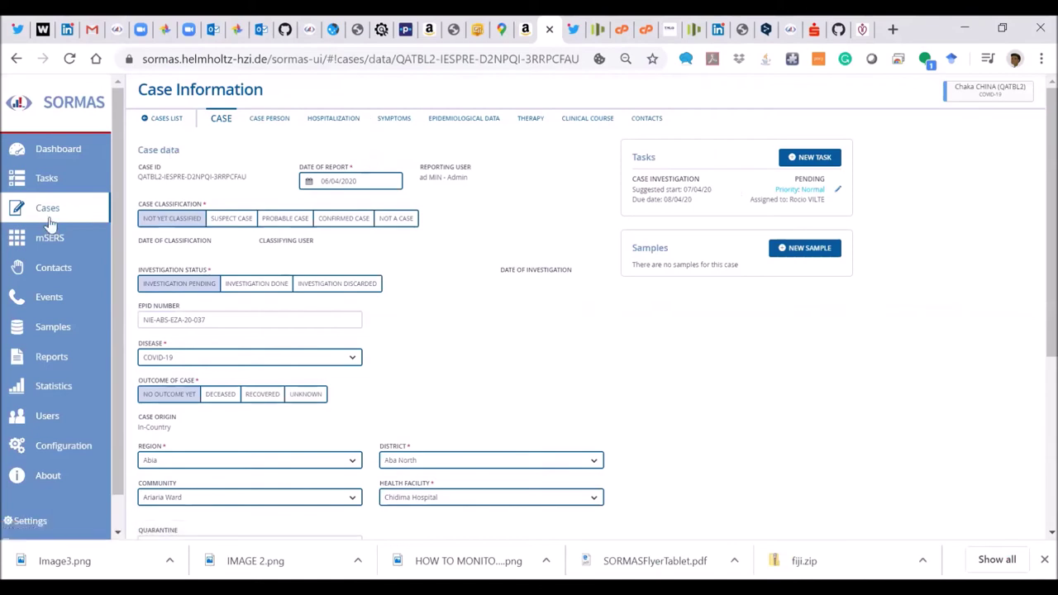
pyautogui.click(57, 337)
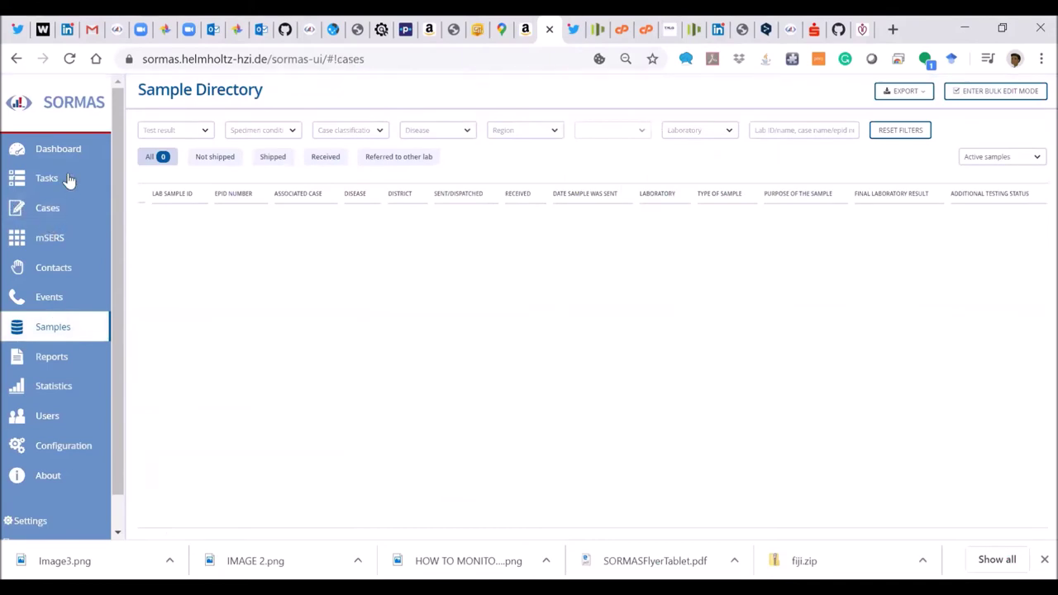
pyautogui.hotkey('ctrl', 'l')
# Step: Load sormas.symeda.de, view its 27-sample Sample Directory, and open the Lassa blood sample record
pyautogui.write('sormas.')
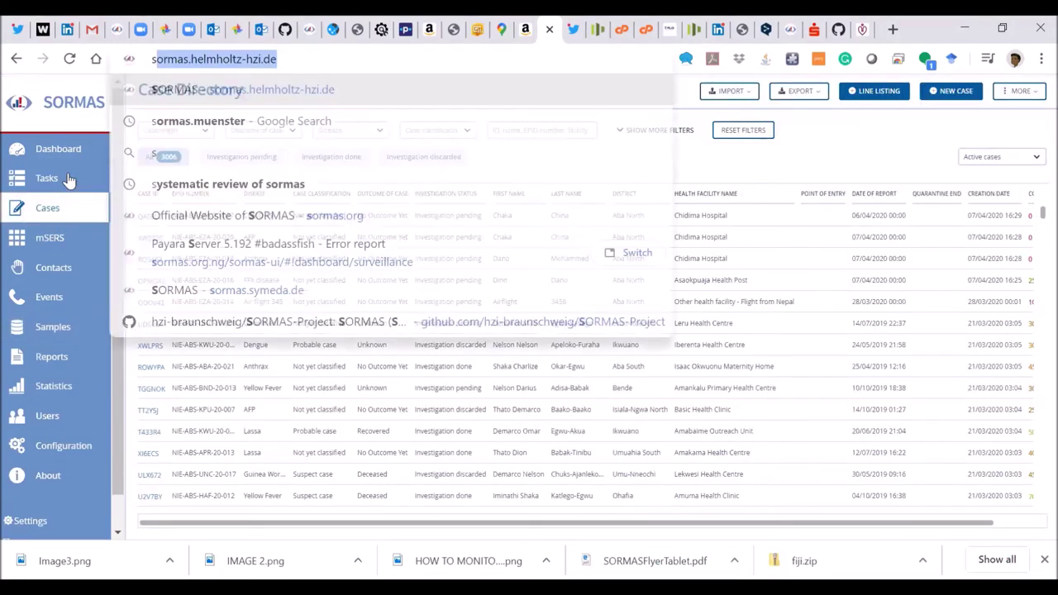
pyautogui.write('symed')
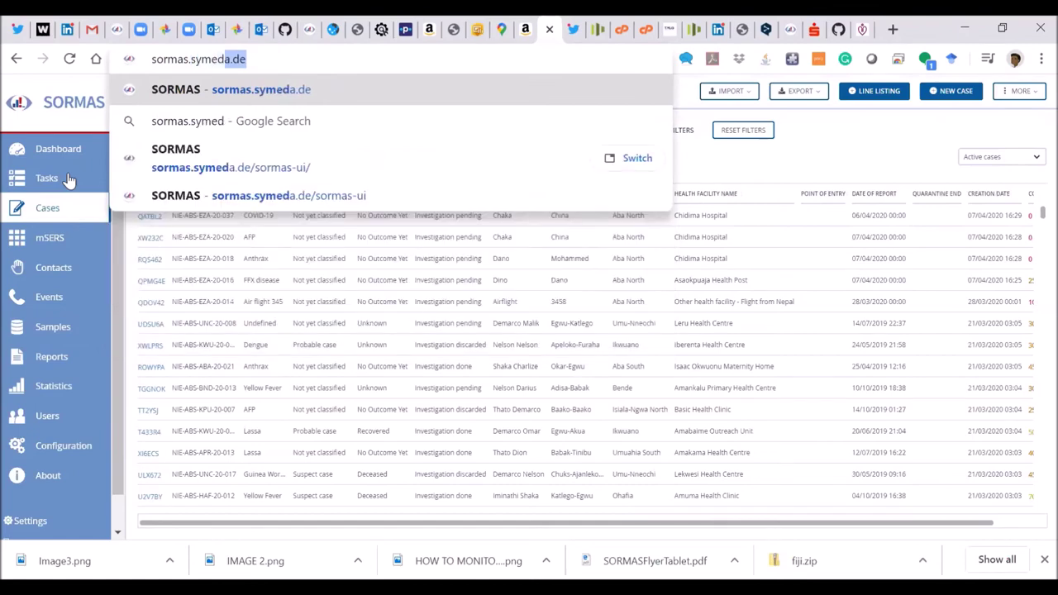
pyautogui.press('Return')
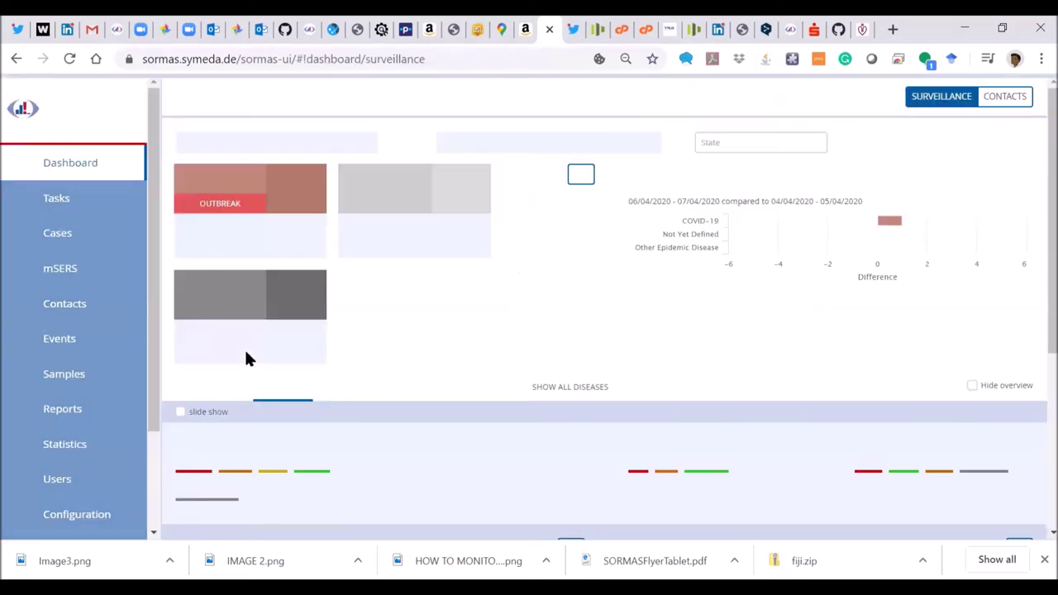
pyautogui.click(62, 378)
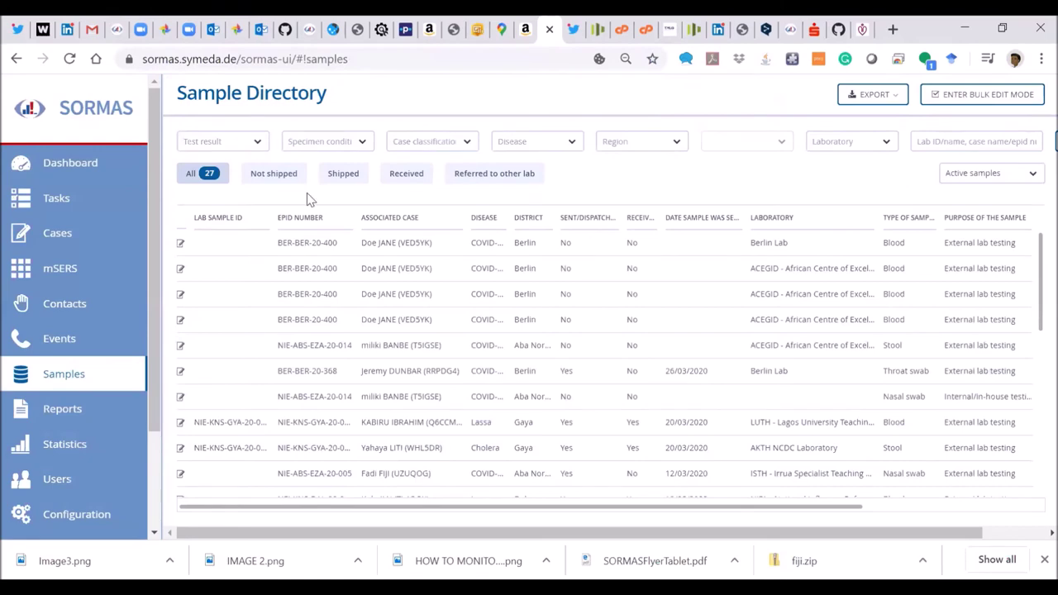
pyautogui.scroll(-3, 533, 366)
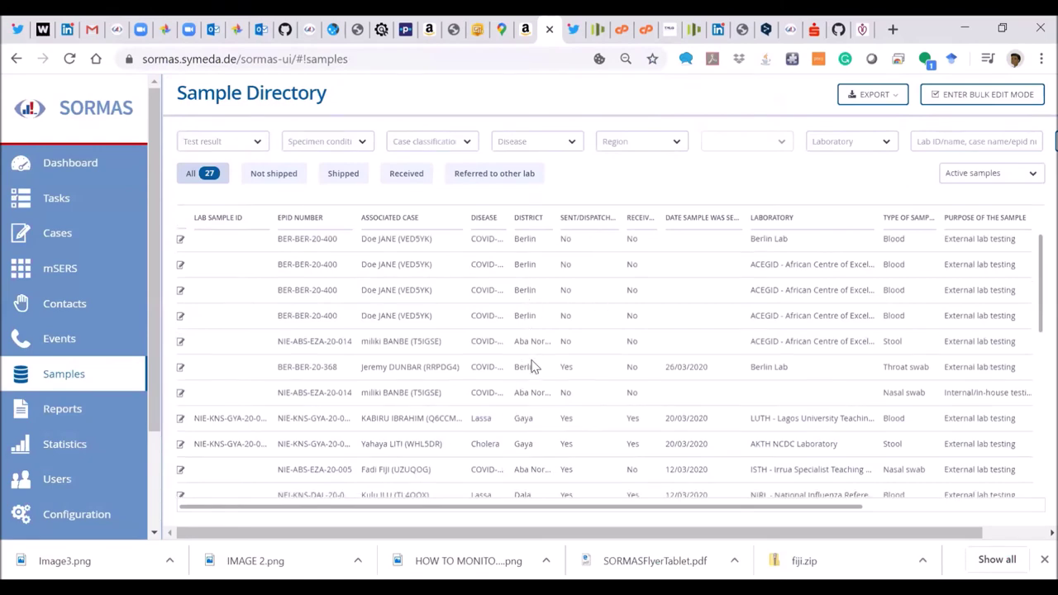
pyautogui.scroll(3, 533, 366)
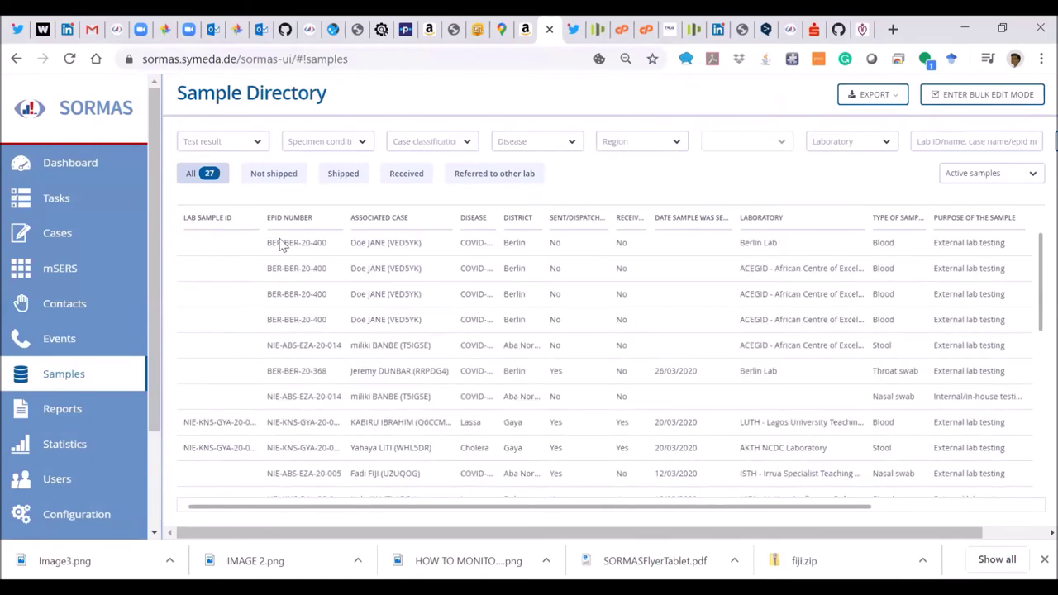
pyautogui.click(198, 422)
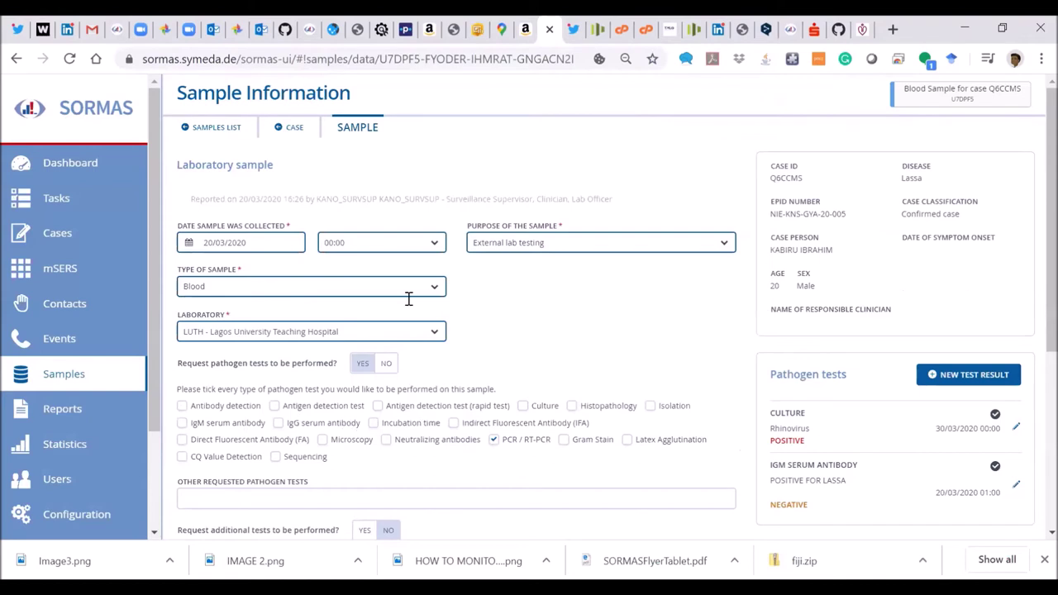
# Step: Check the laboratory list, keeping LUTH, and start then discard a new pathogen test result
pyautogui.click(434, 334)
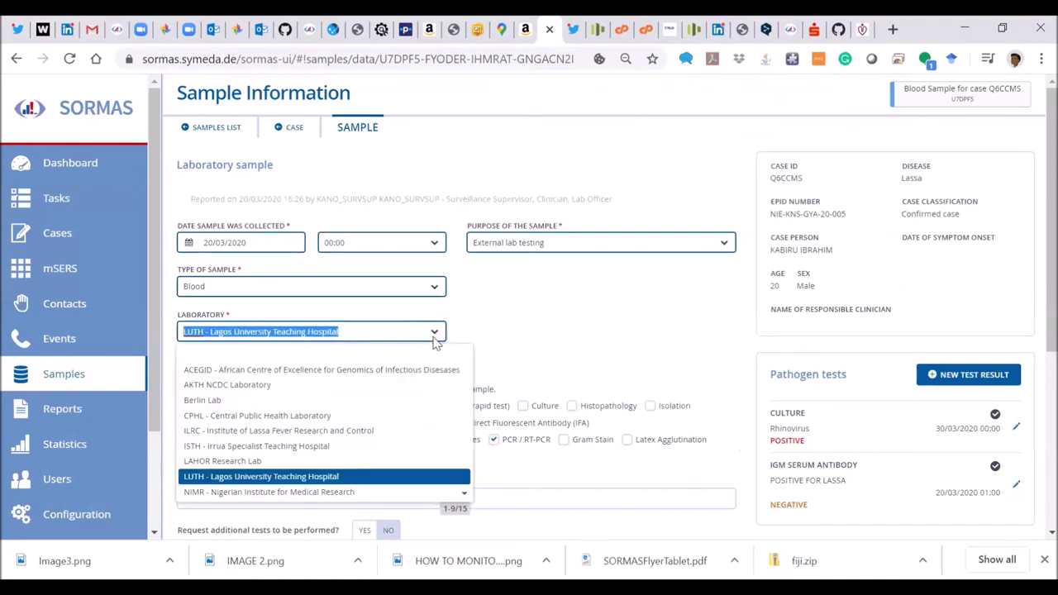
pyautogui.click(454, 300)
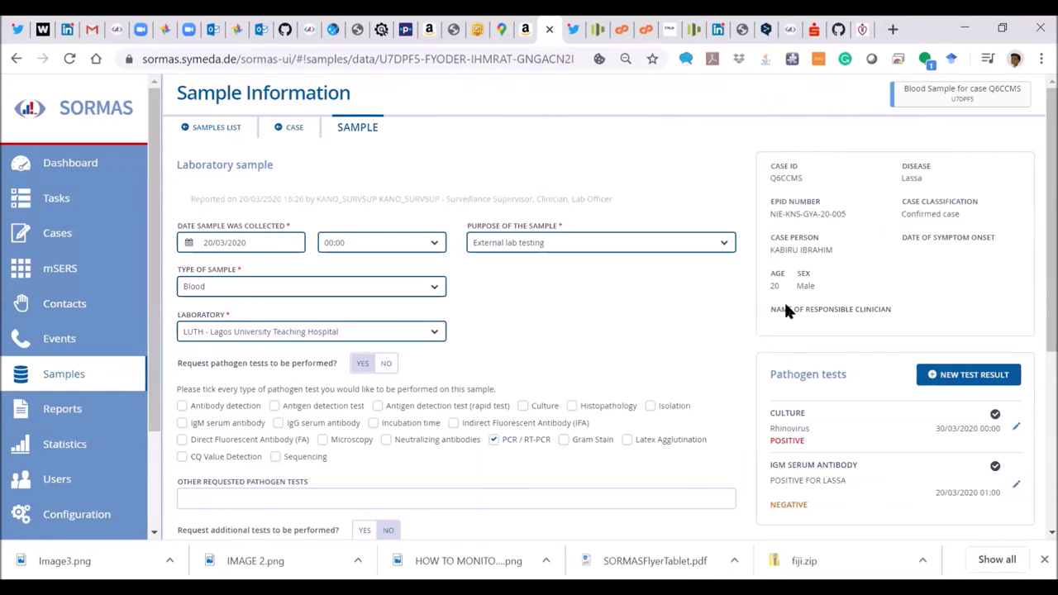
pyautogui.scroll(-2, 841, 246)
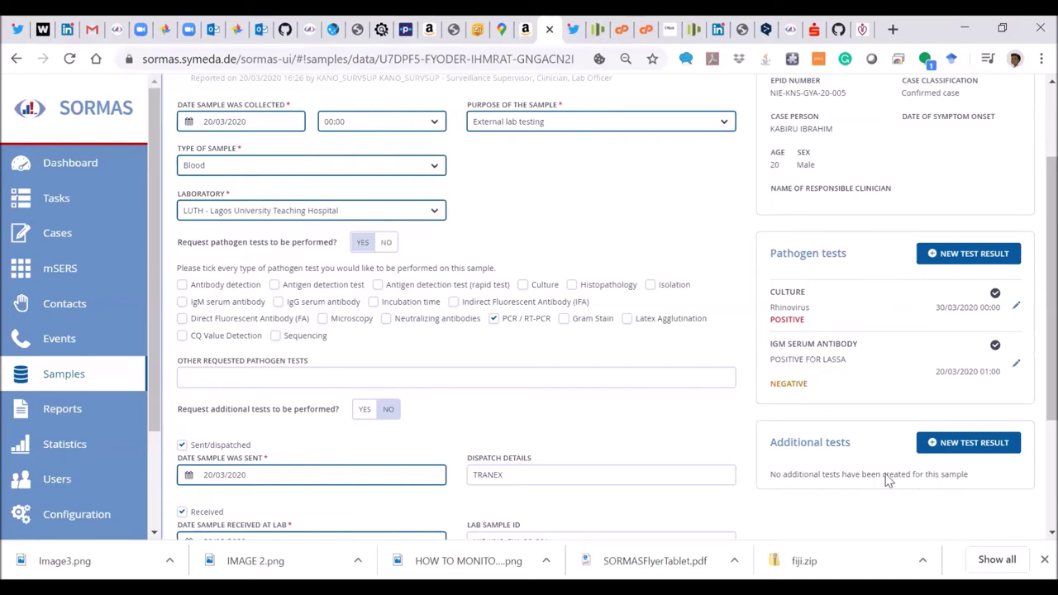
pyautogui.click(968, 256)
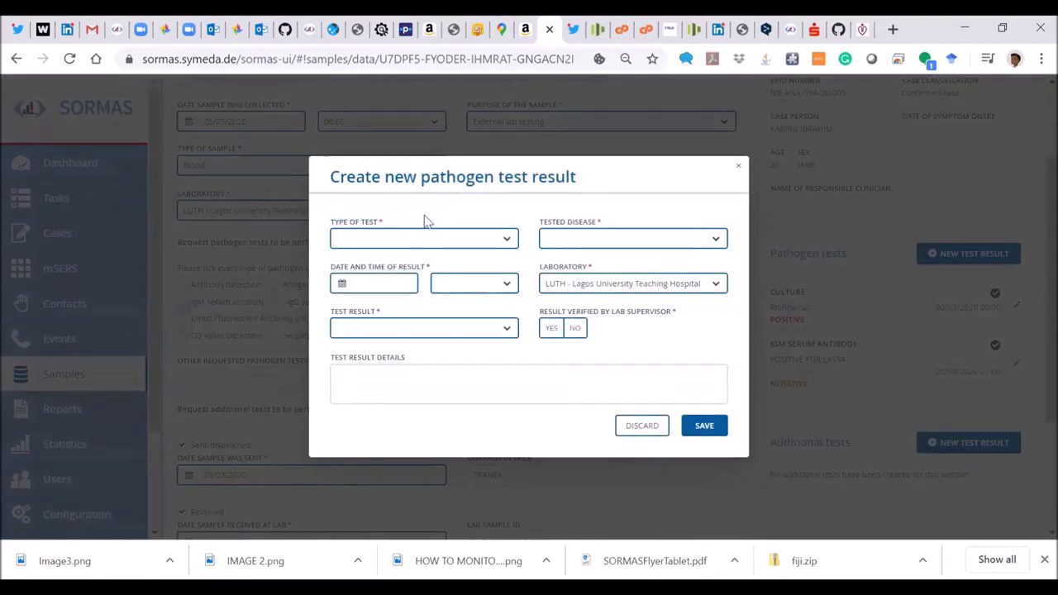
pyautogui.click(640, 427)
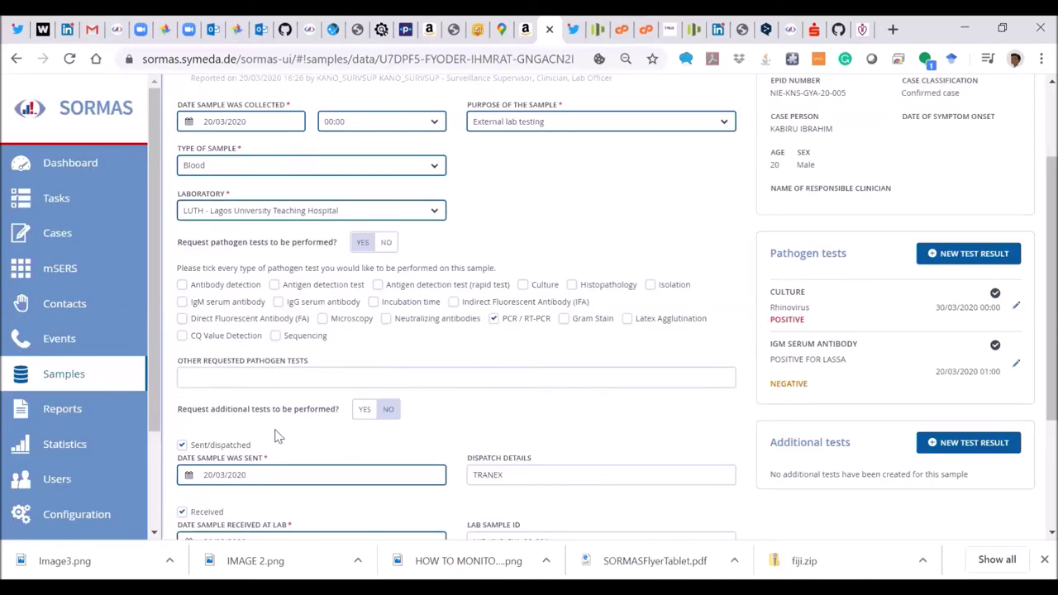
# Step: Keep the specimen condition as Adequate and open the 'Refer to another laboratory' form
pyautogui.scroll(-2, 276, 431)
pyautogui.scroll(-1, 276, 430)
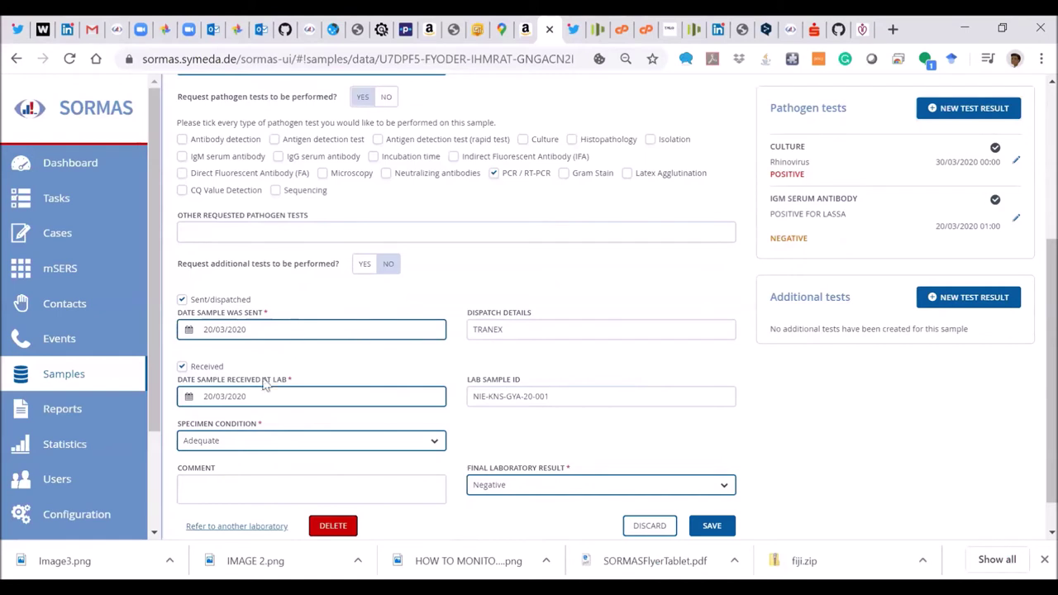
pyautogui.scroll(-1, 264, 423)
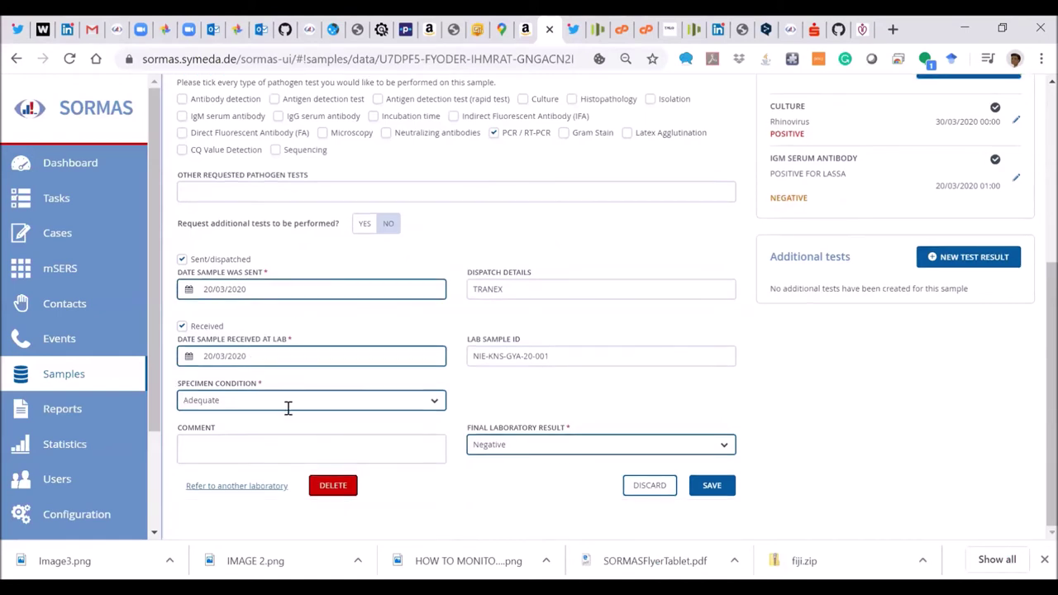
pyautogui.click(432, 405)
pyautogui.click(463, 407)
pyautogui.click(260, 490)
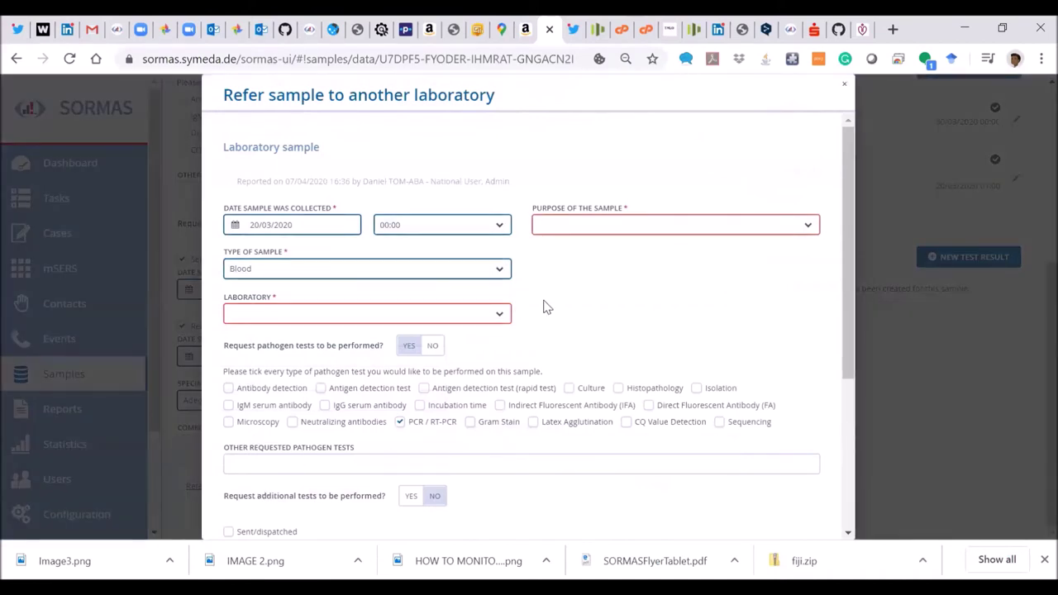
# Step: Set the referral purpose to External lab testing and the laboratory to ACEGID
pyautogui.click(805, 235)
pyautogui.click(683, 263)
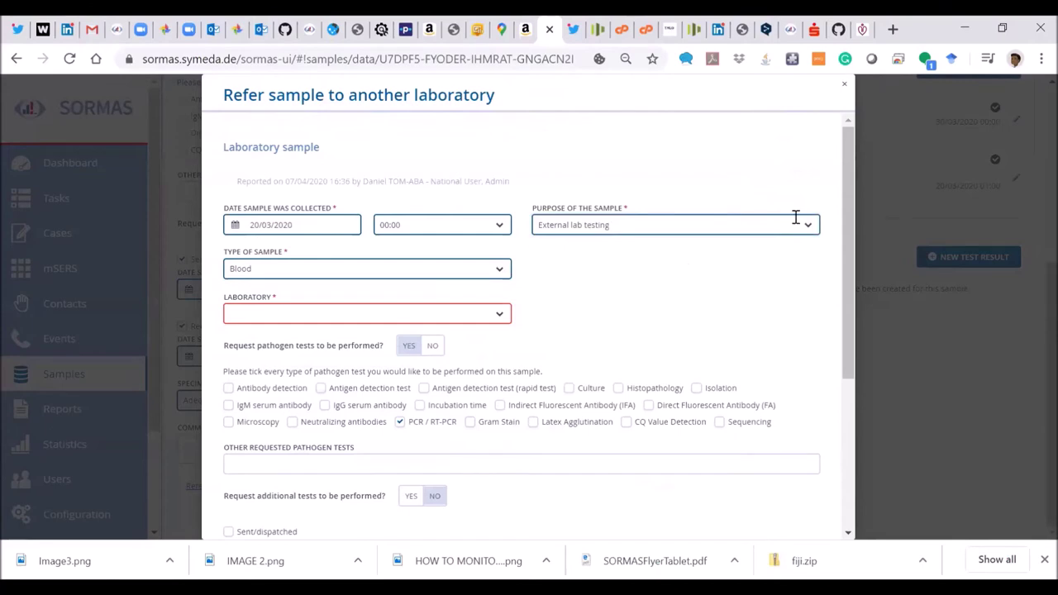
pyautogui.click(804, 226)
pyautogui.click(789, 236)
pyautogui.click(502, 321)
pyautogui.click(500, 316)
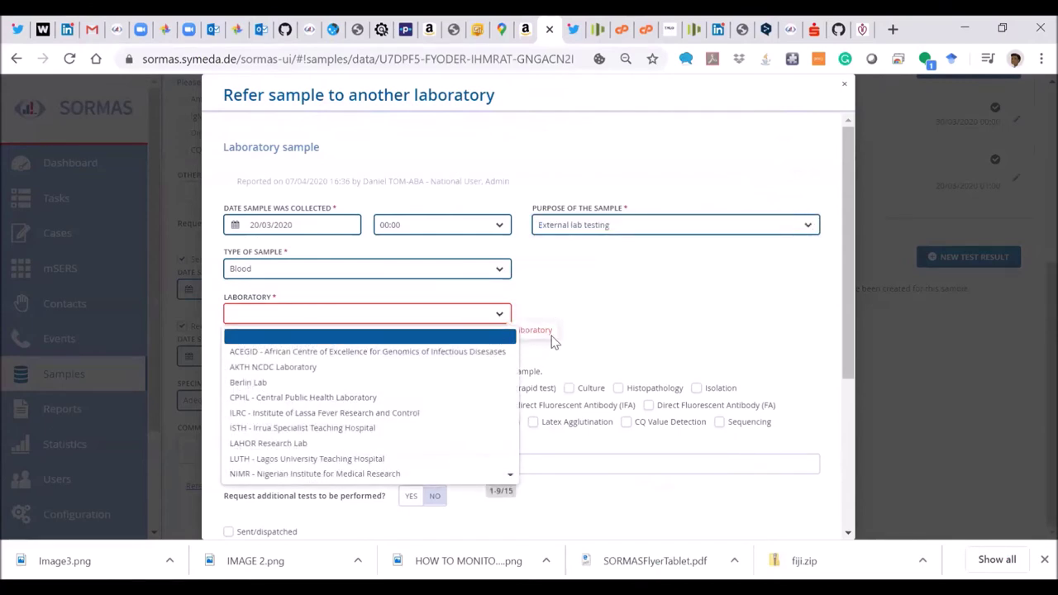
pyautogui.click(602, 351)
pyautogui.click(501, 315)
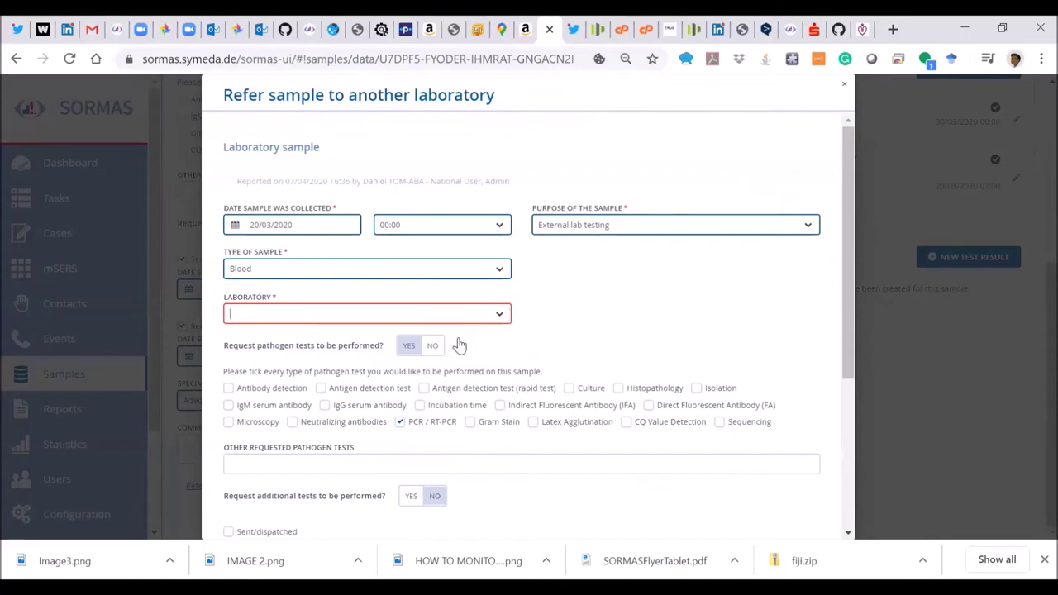
pyautogui.click(449, 354)
# Step: Discard the draft referral and open the linked confirmed Lassa case from the Case tab
pyautogui.moveTo(849, 259); pyautogui.dragTo(837, 475)
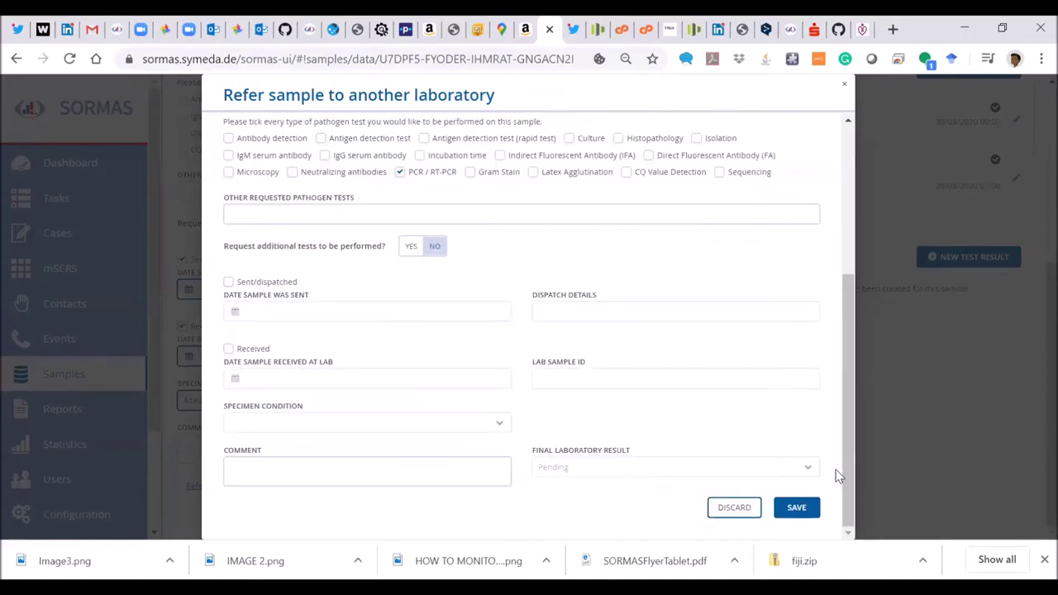
pyautogui.click(734, 507)
pyautogui.scroll(-3, 617, 386)
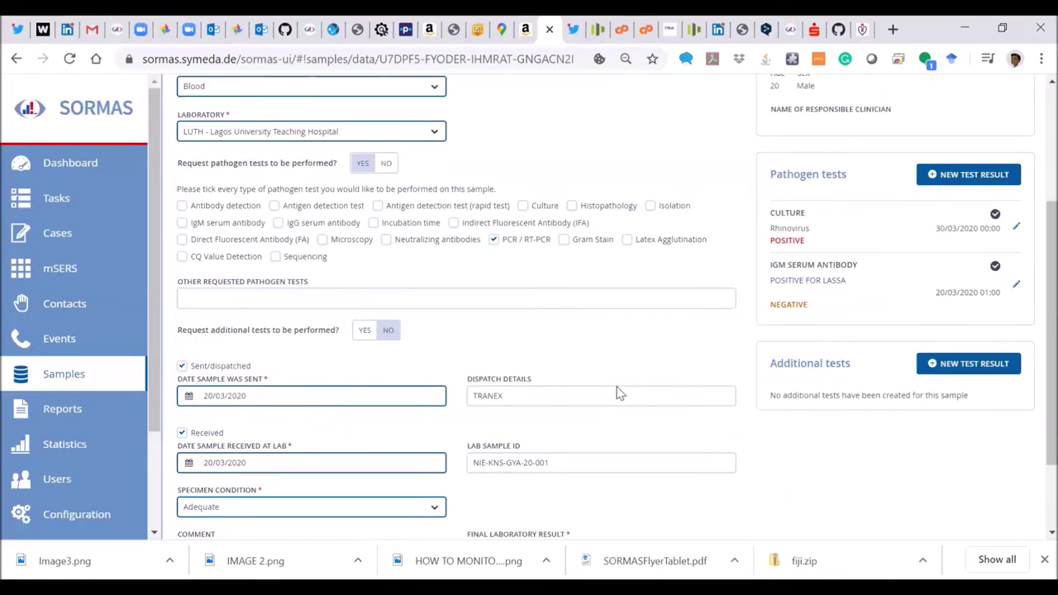
pyautogui.scroll(3, 617, 387)
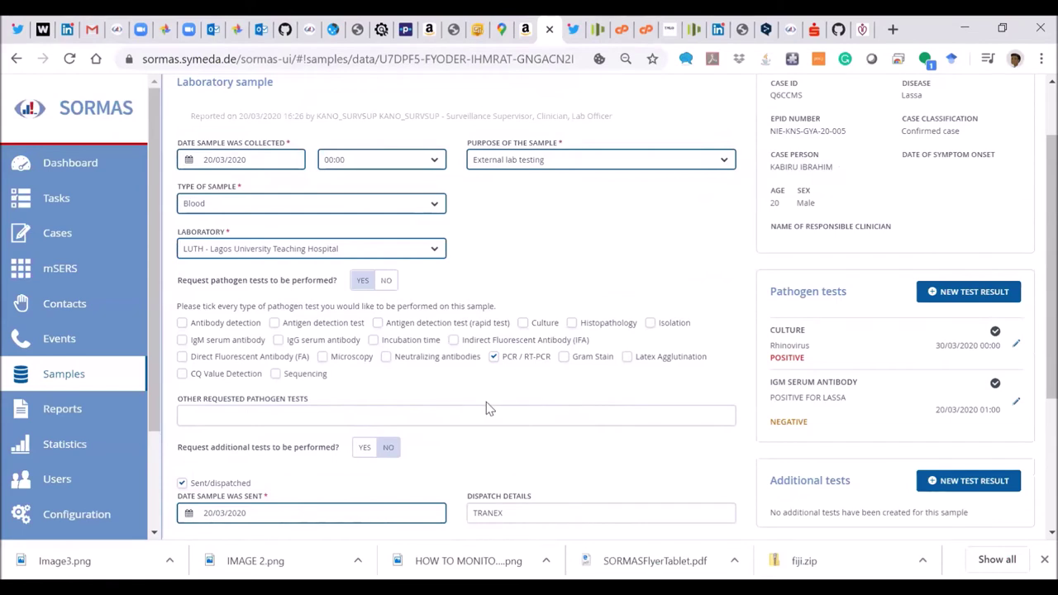
pyautogui.scroll(2, 486, 407)
pyautogui.click(296, 128)
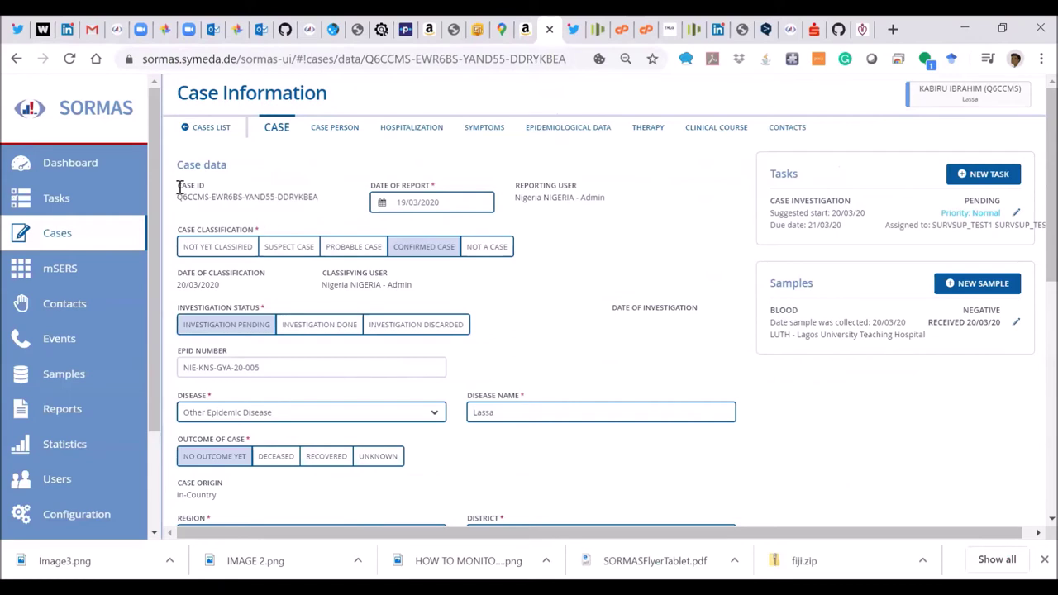
# Step: Visit the surveillance dashboard and case directory, then switch to the SORMAS-Open GitHub page
pyautogui.click(71, 168)
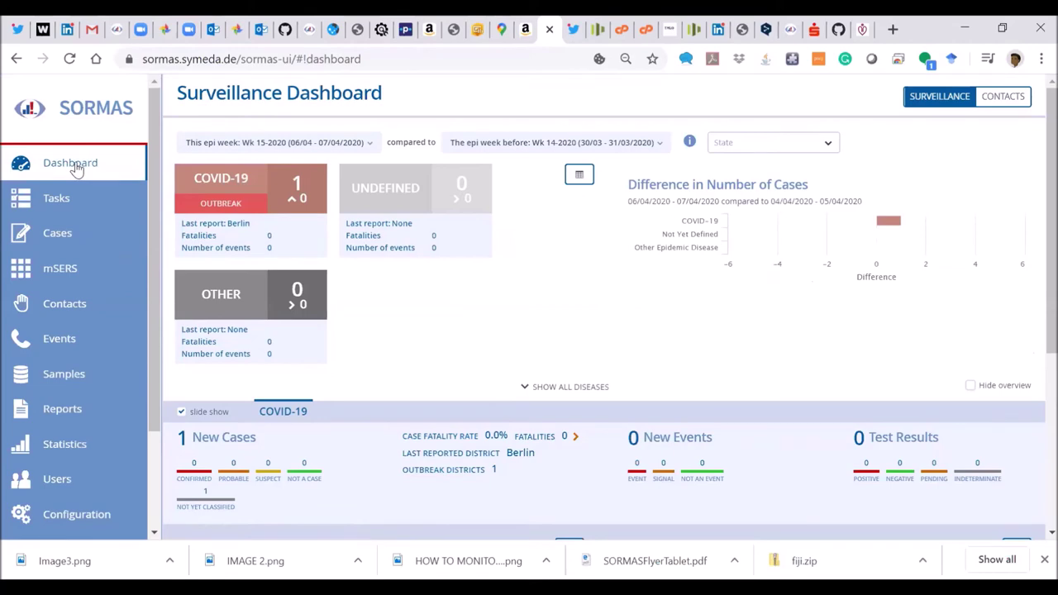
pyautogui.click(58, 235)
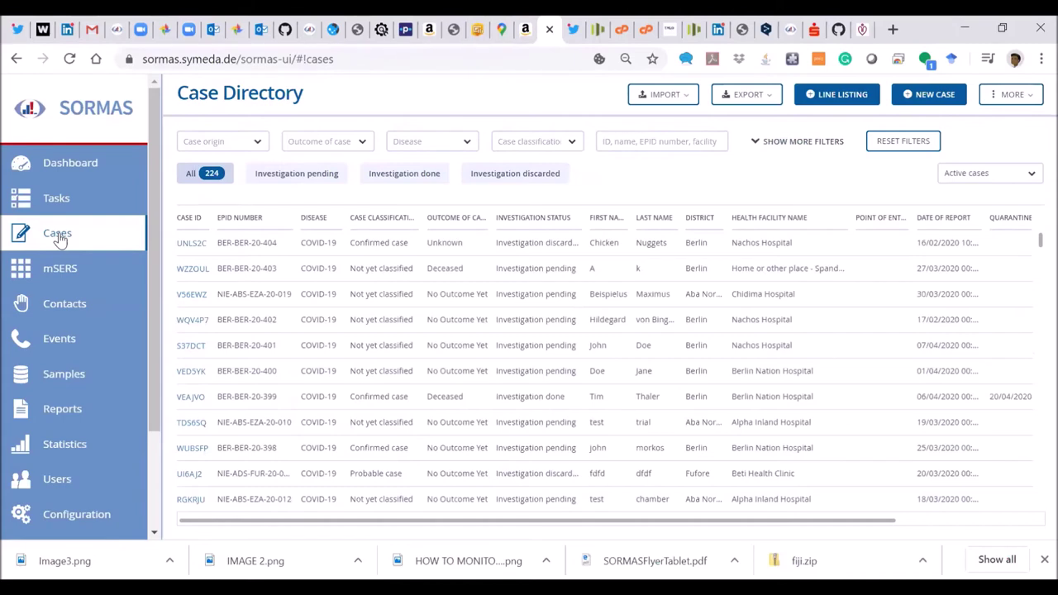
pyautogui.click(841, 30)
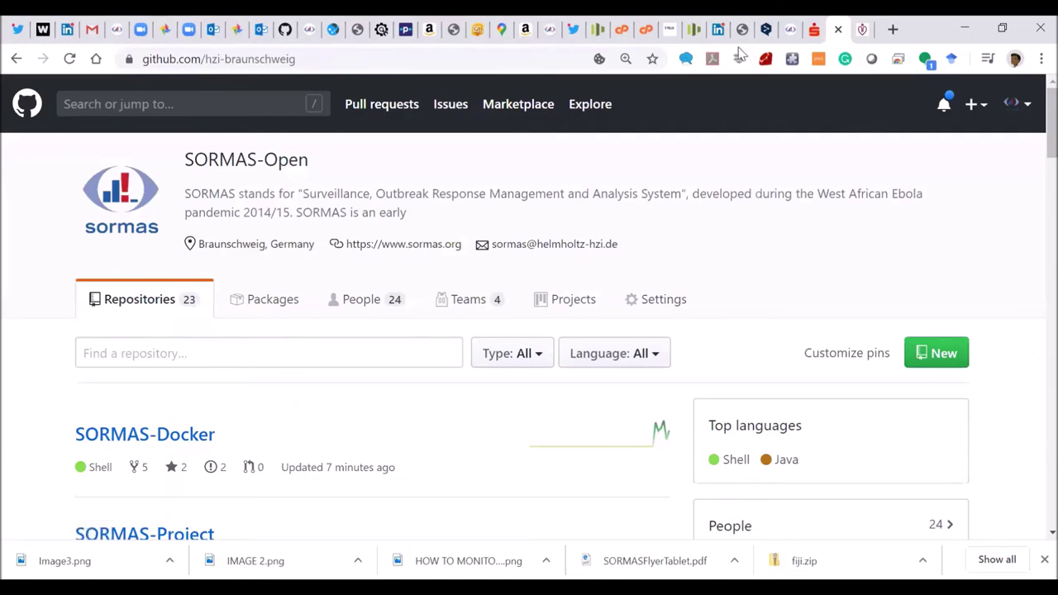
# Step: Look over the sormas.org new-countries page, then go to its Contact page and COVID19 page
pyautogui.click(790, 31)
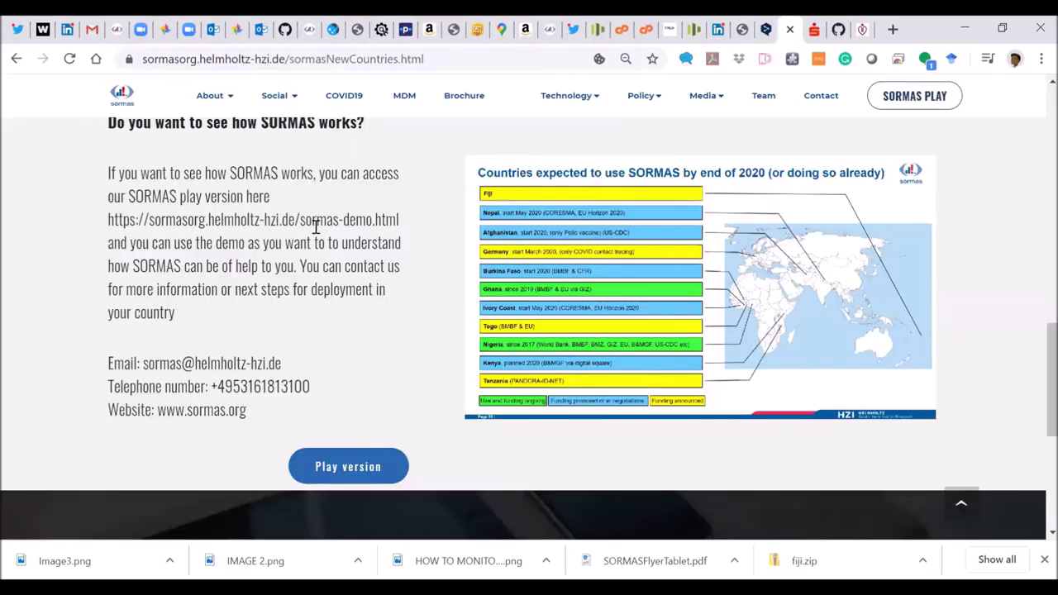
pyautogui.scroll(15, 315, 227)
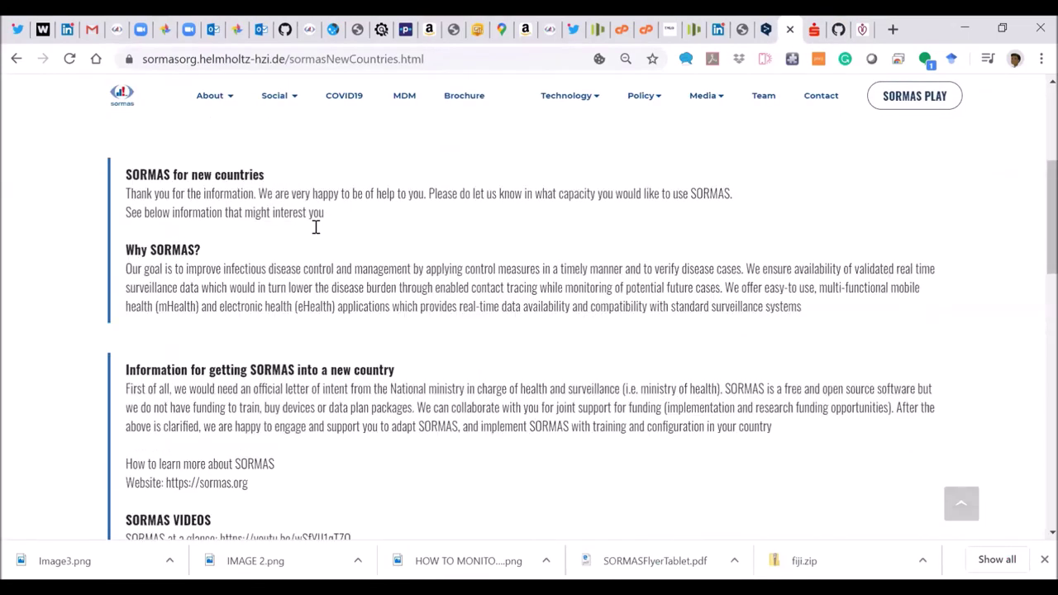
pyautogui.scroll(-15, 315, 235)
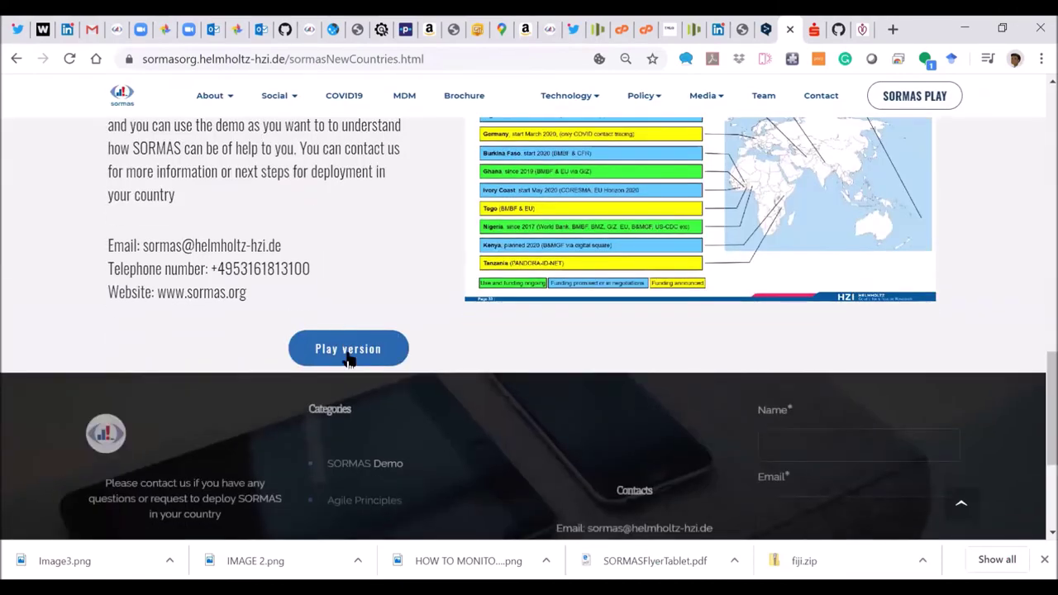
pyautogui.scroll(4, 290, 244)
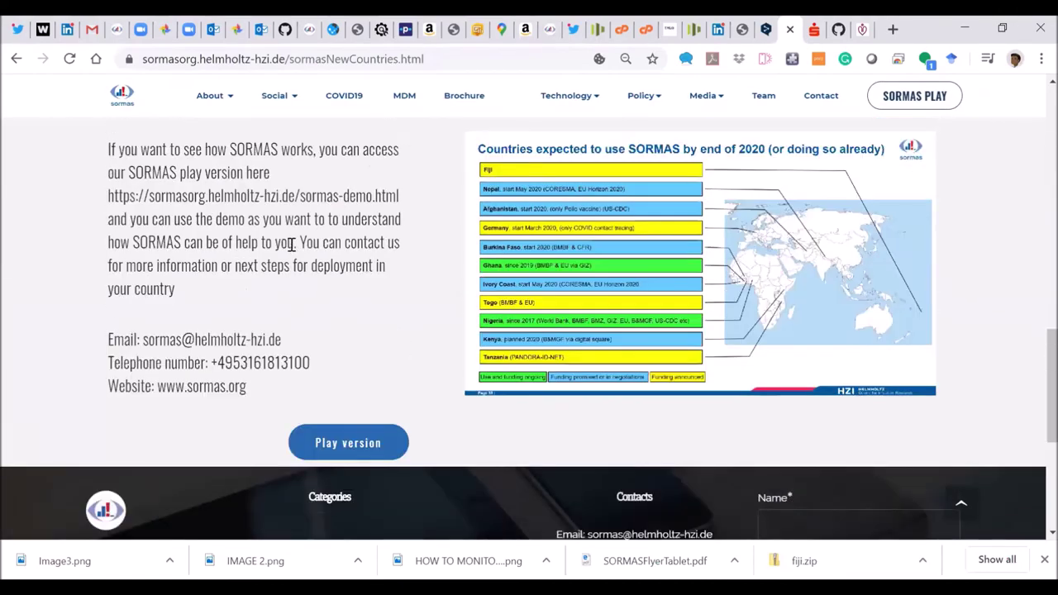
pyautogui.click(821, 96)
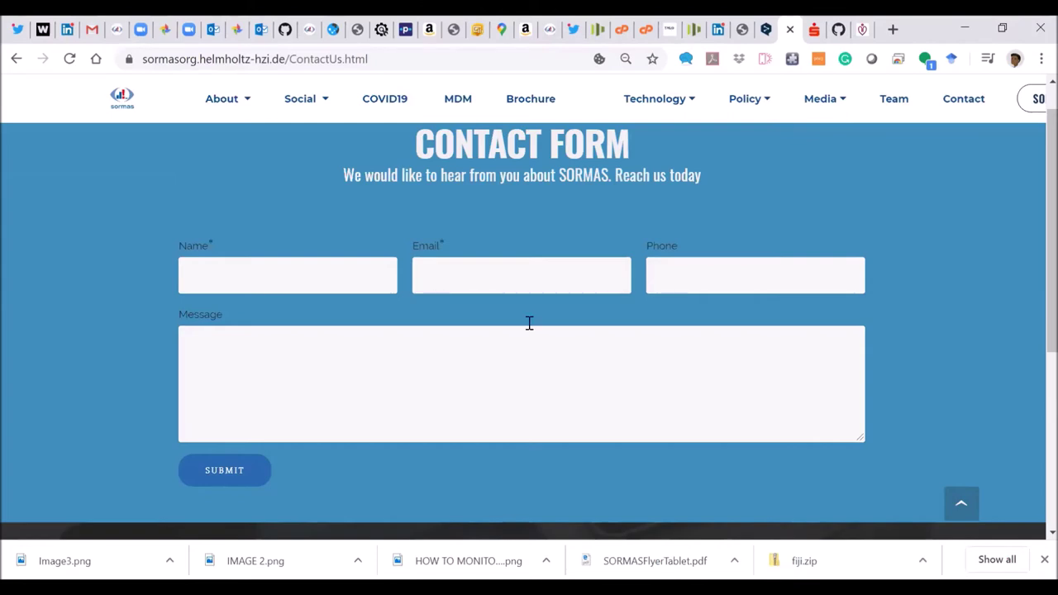
pyautogui.click(387, 100)
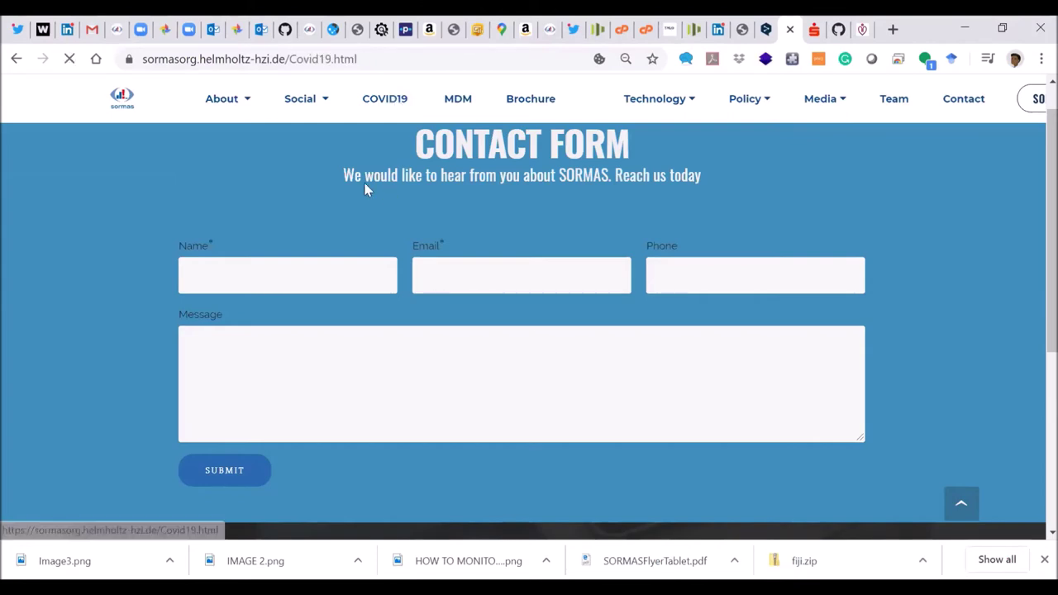
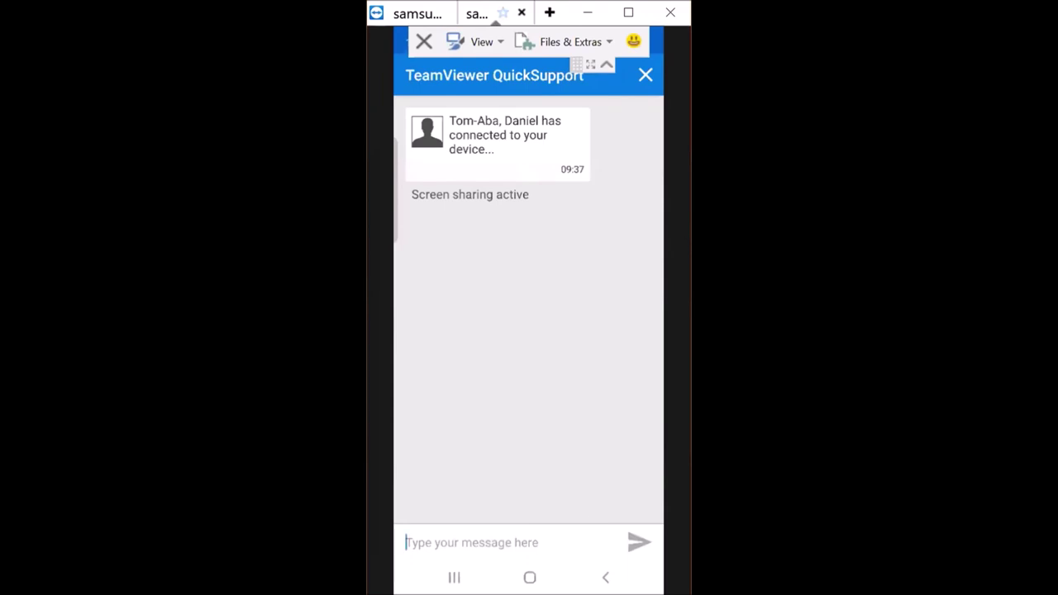
# Step: Maximize the TeamViewer remote session window showing the phone
pyautogui.click(628, 13)
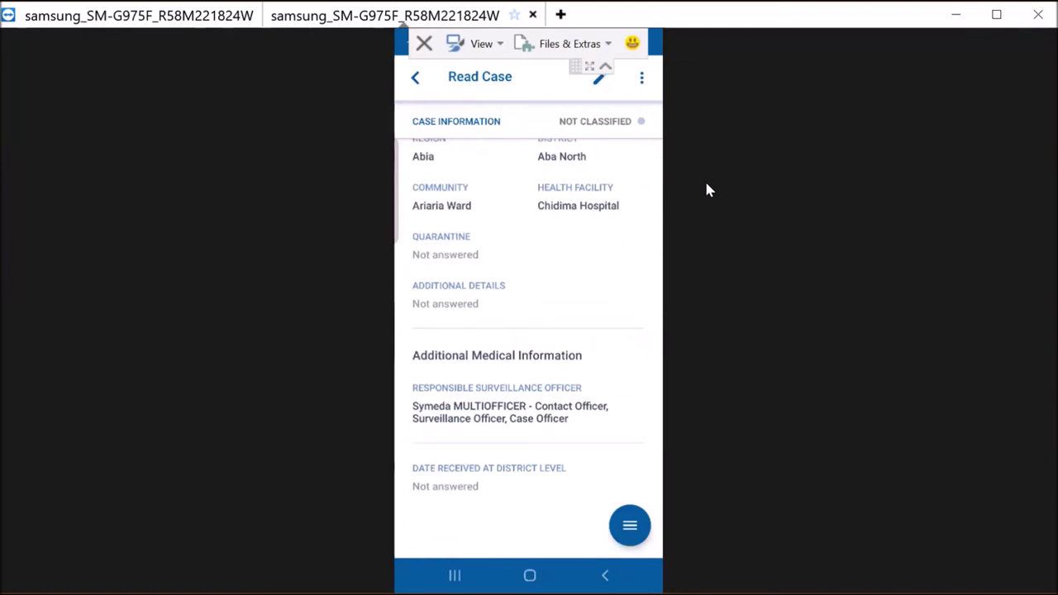
# Step: Browse the case's Person Information and Hospitalization Info, ending on the empty Symptom Information
pyautogui.click(626, 523)
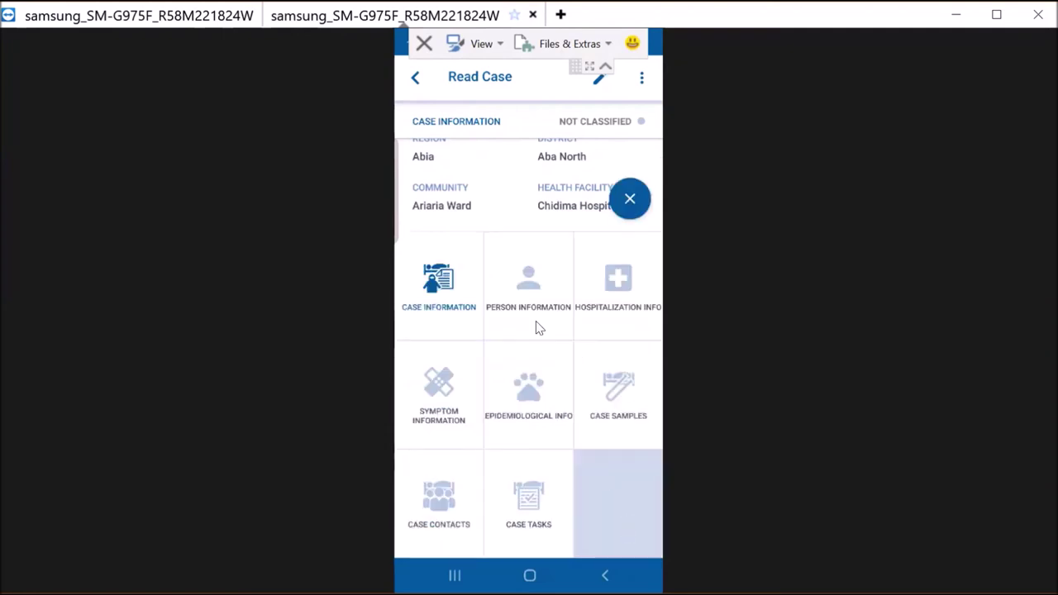
pyautogui.click(533, 301)
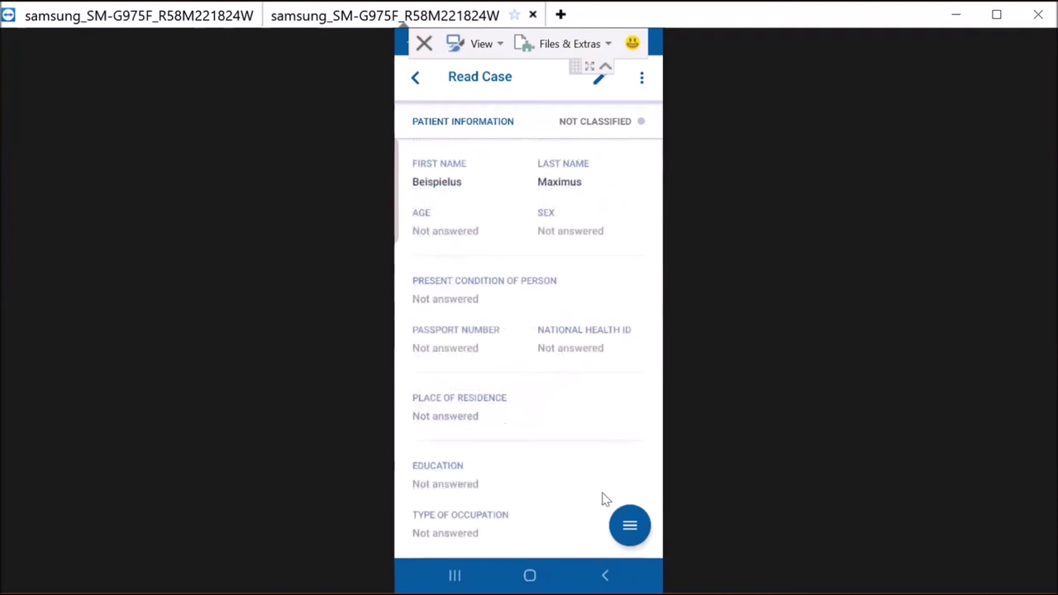
pyautogui.click(627, 525)
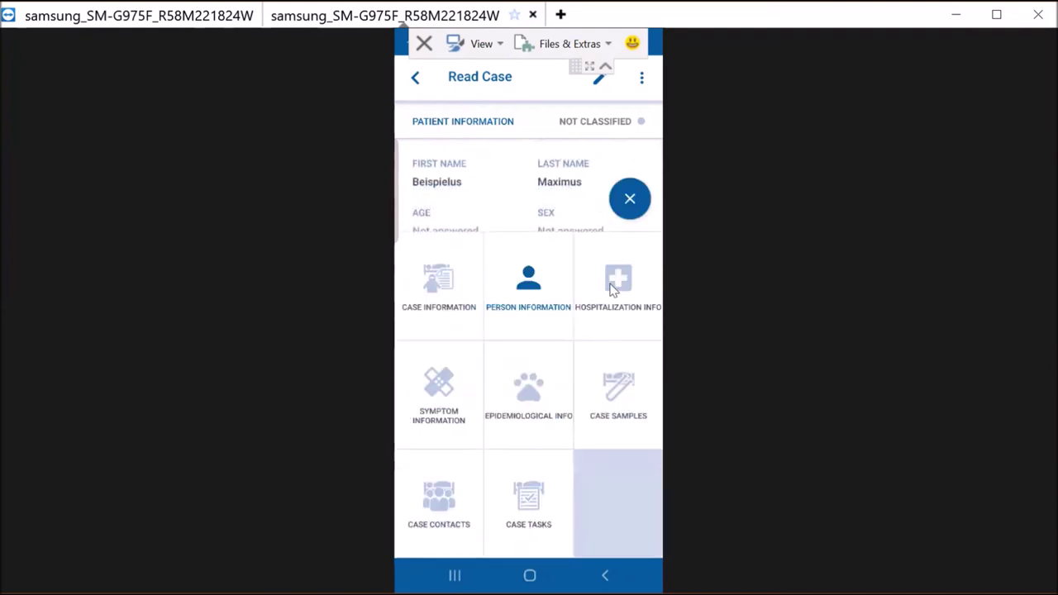
pyautogui.click(612, 287)
pyautogui.click(628, 524)
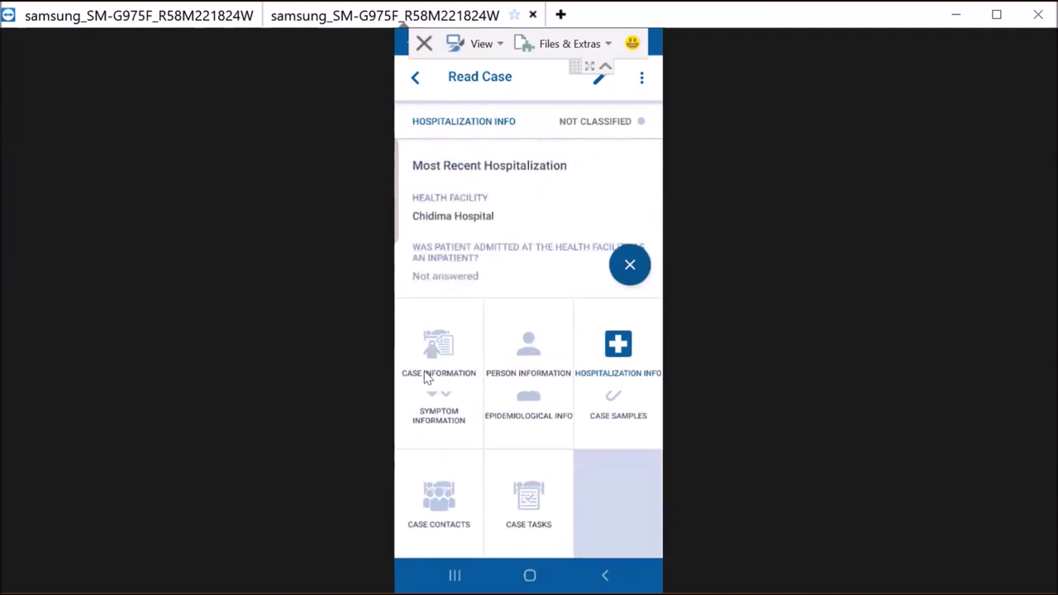
pyautogui.click(437, 393)
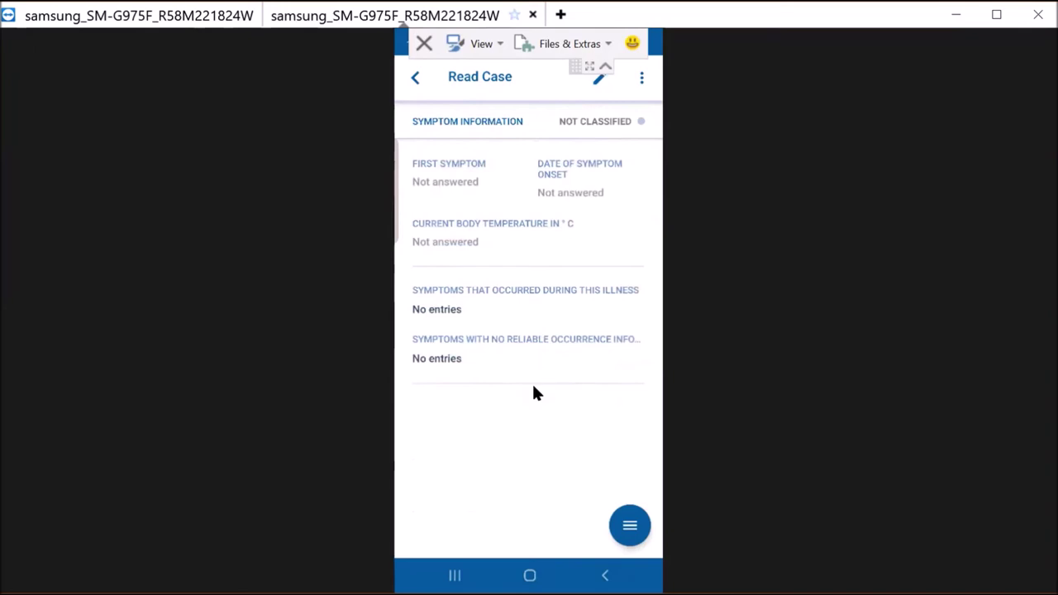
# Step: Scroll through the blank Signs & Symptoms checklist, then switch to the Epidemiological Info section
pyautogui.scroll(-5, 524, 373)
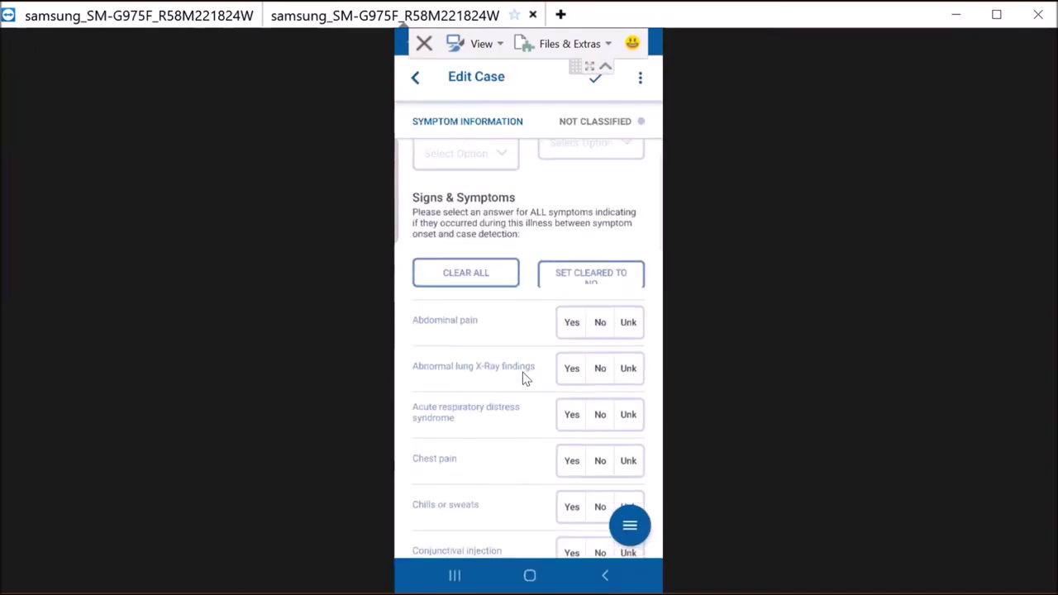
pyautogui.scroll(-3, 524, 378)
pyautogui.scroll(-12, 523, 378)
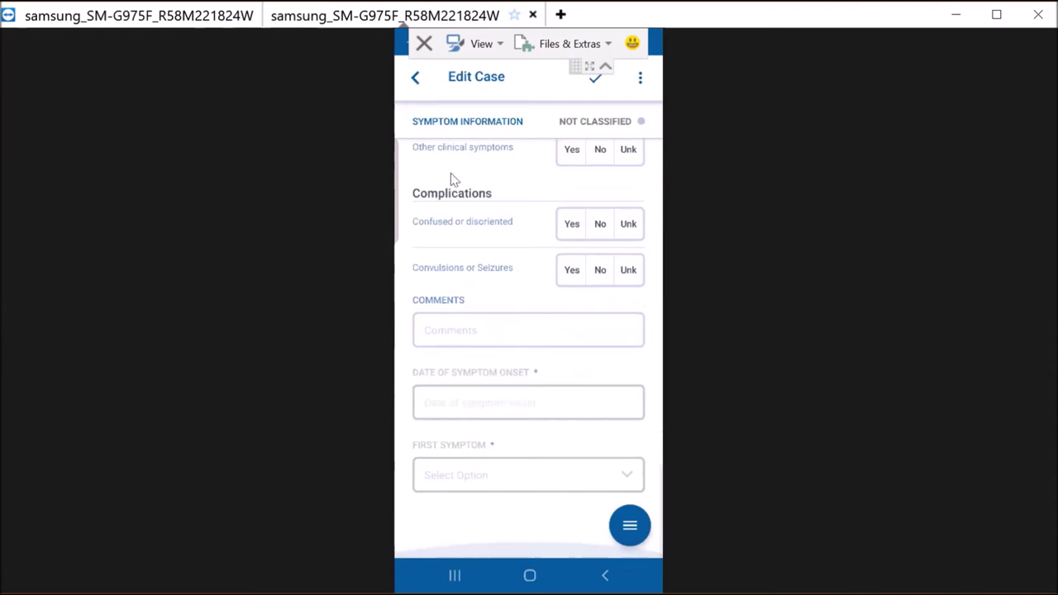
pyautogui.scroll(10, 520, 331)
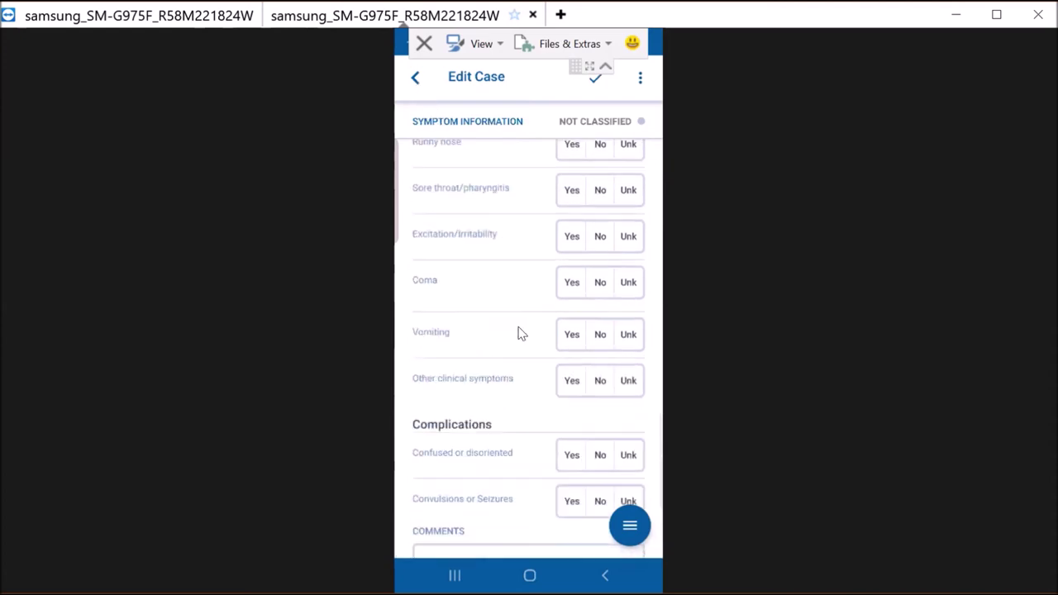
pyautogui.scroll(10, 521, 356)
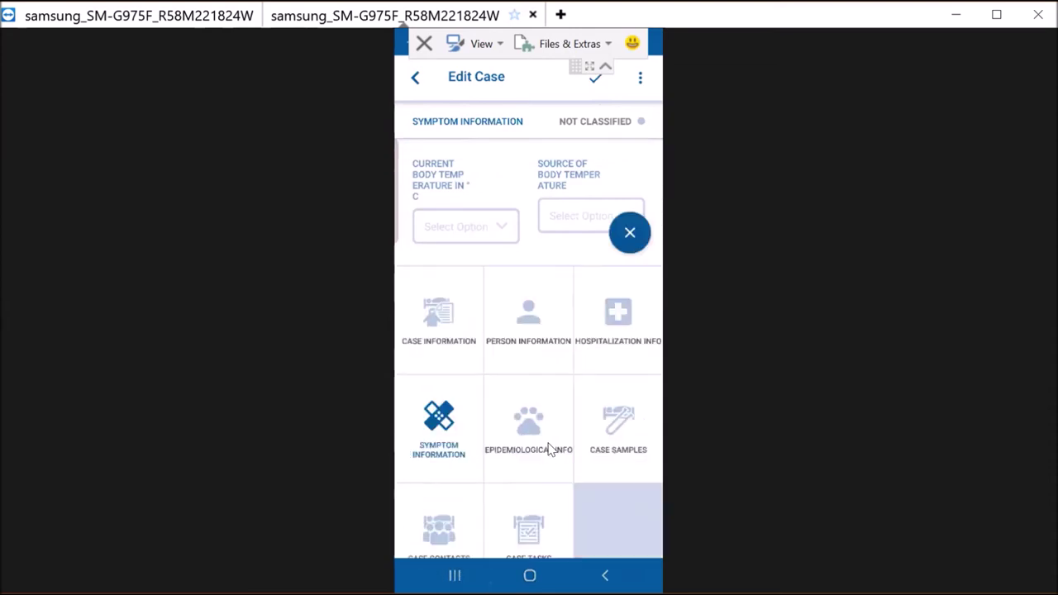
pyautogui.click(552, 447)
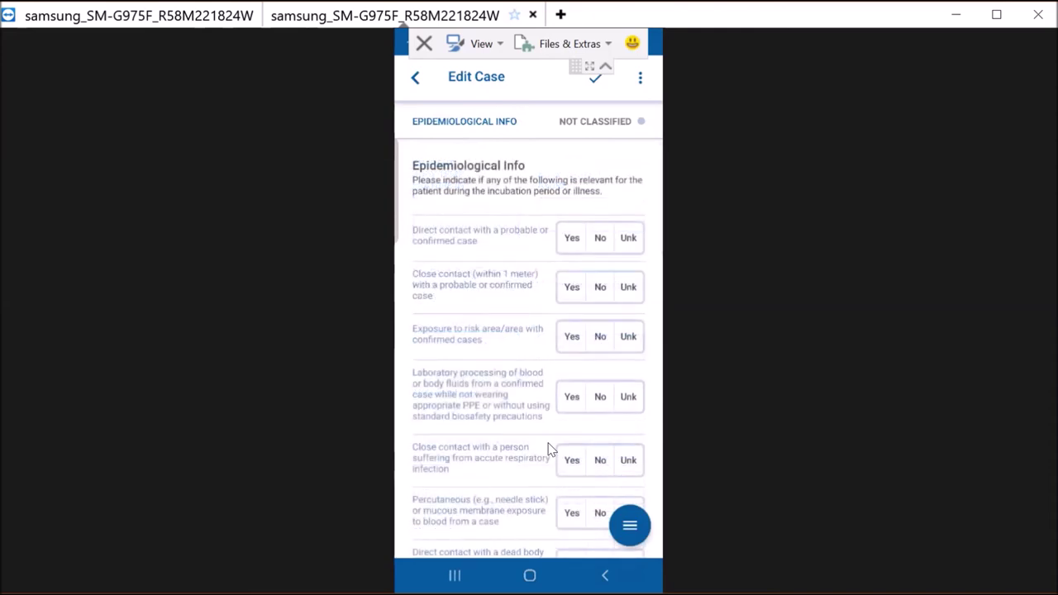
# Step: Scroll through the Epidemiological Info exposure questions, including Visited a social event and contacts
pyautogui.scroll(-2, 552, 447)
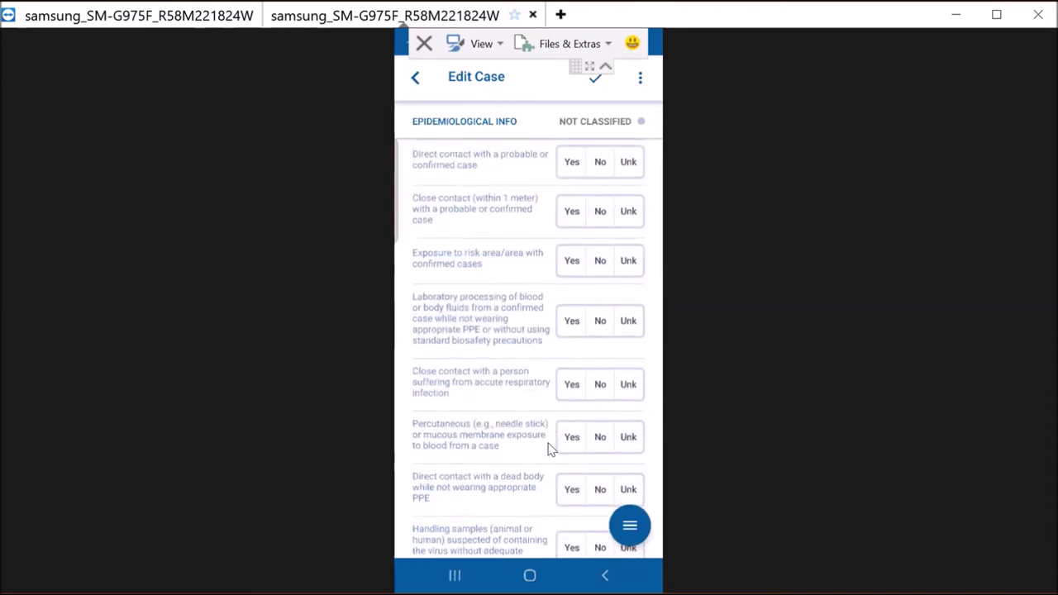
pyautogui.scroll(-1, 551, 447)
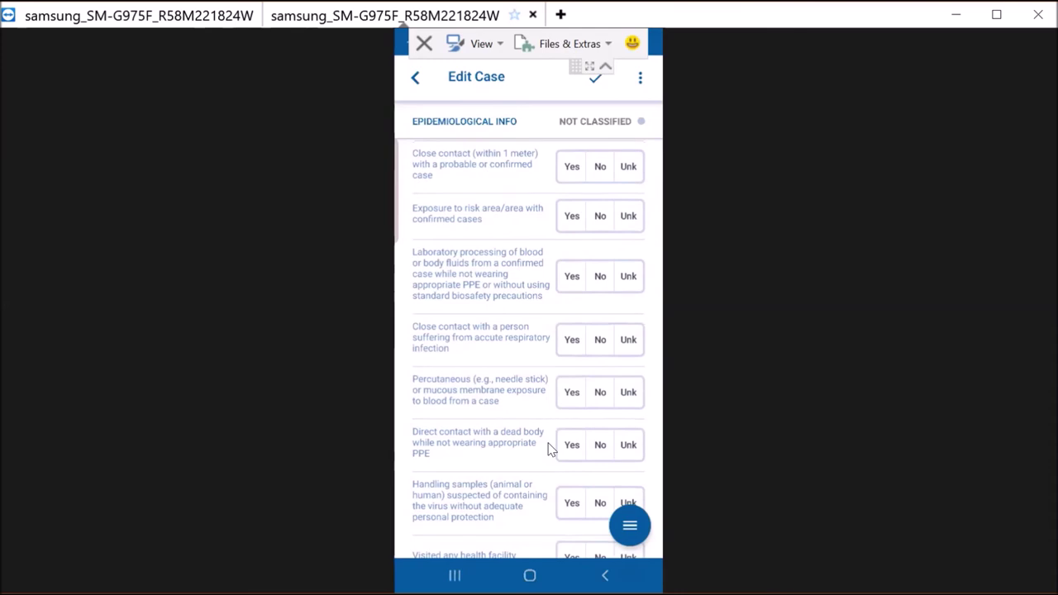
pyautogui.scroll(3, 551, 447)
pyautogui.scroll(-2, 551, 447)
pyautogui.scroll(-4, 551, 447)
pyautogui.scroll(-3, 552, 447)
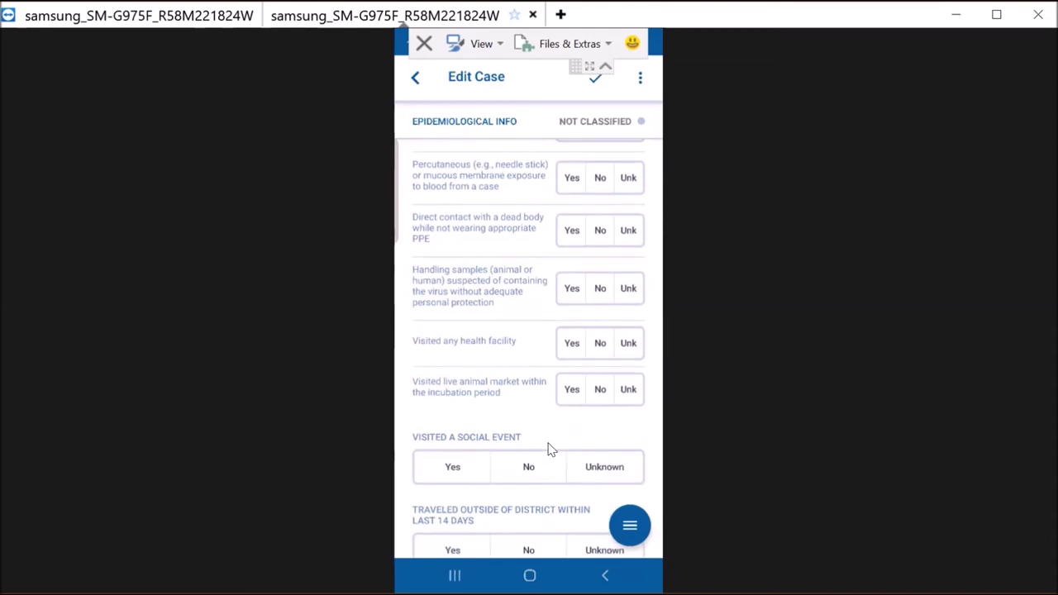
pyautogui.scroll(8, 551, 447)
pyautogui.scroll(-9, 551, 447)
pyautogui.scroll(-1, 551, 450)
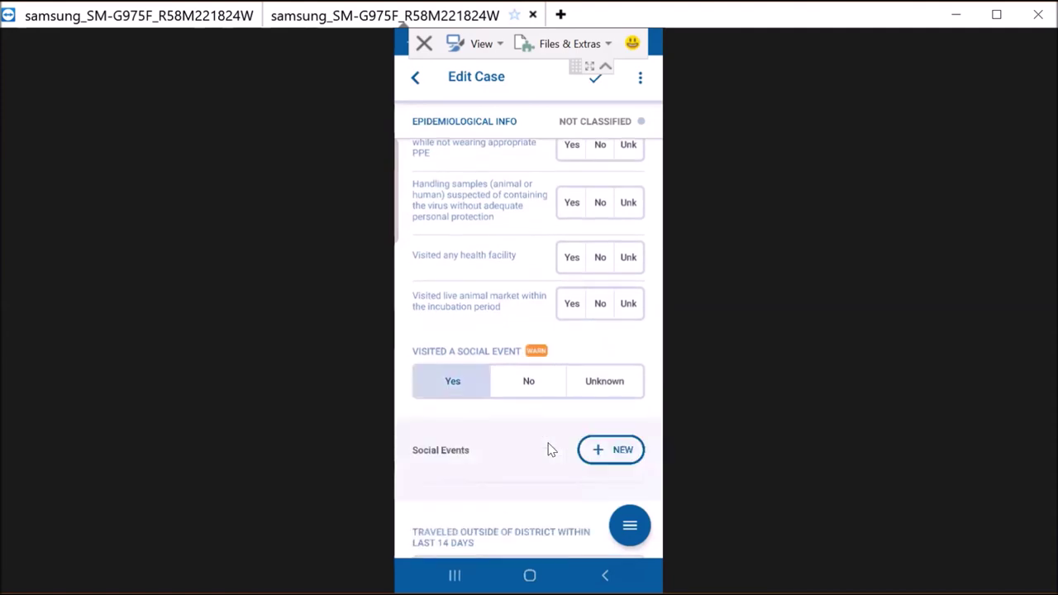
pyautogui.scroll(-3, 551, 449)
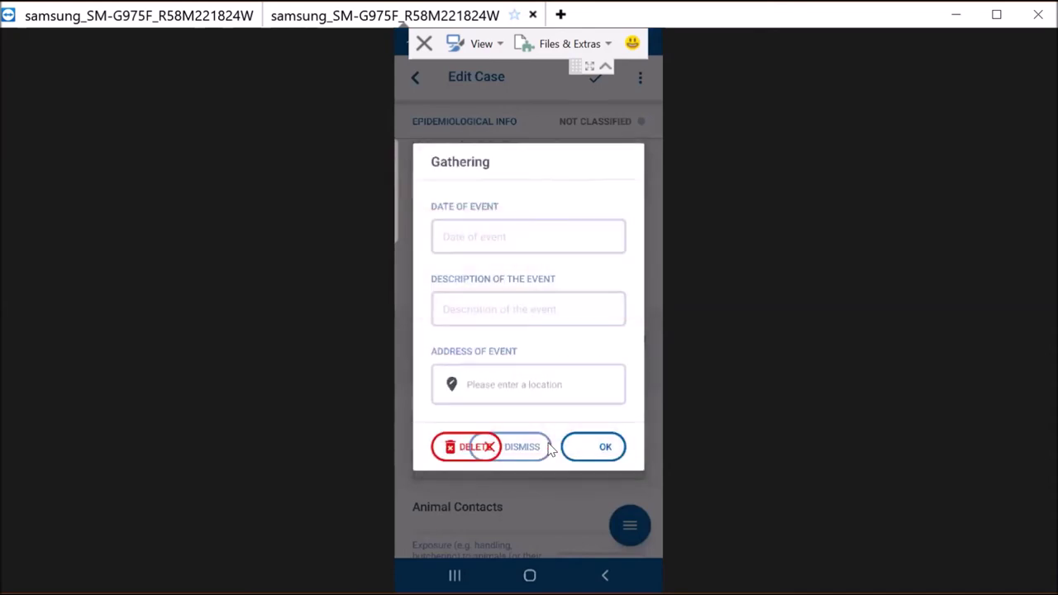
pyautogui.scroll(-3, 548, 446)
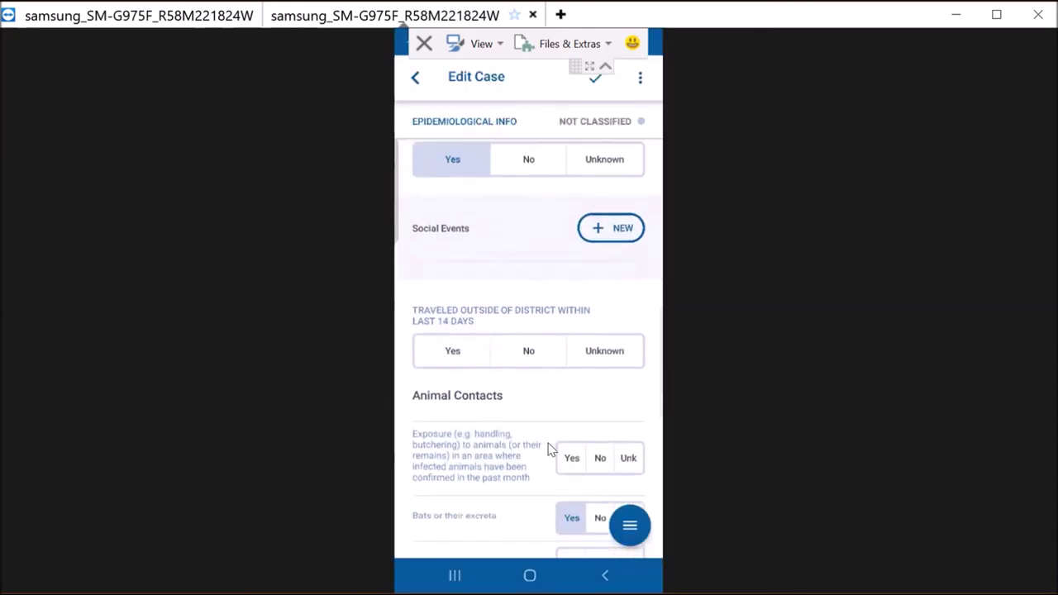
pyautogui.scroll(-3, 547, 446)
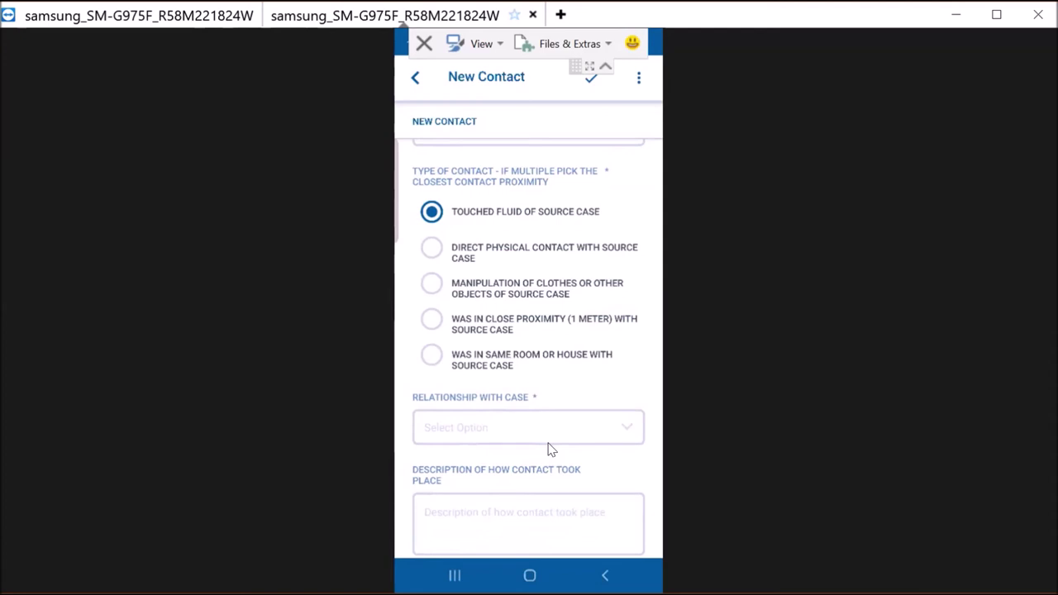
# Step: Open the Relationship with case choices, deny the phone-data permission prompt, and scroll the contact form
pyautogui.click(548, 441)
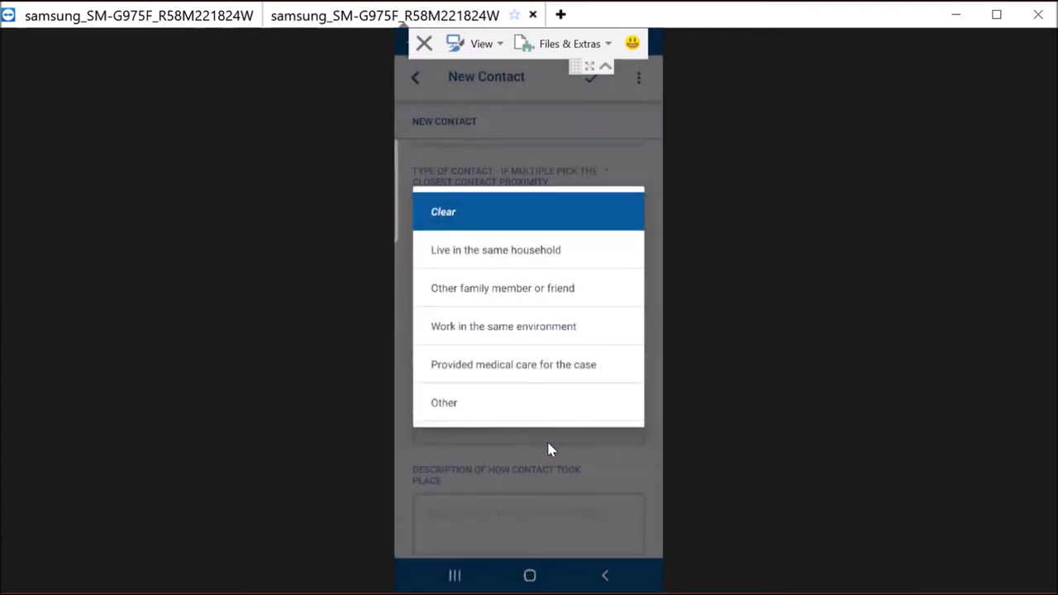
pyautogui.click(547, 446)
pyautogui.scroll(-3, 551, 449)
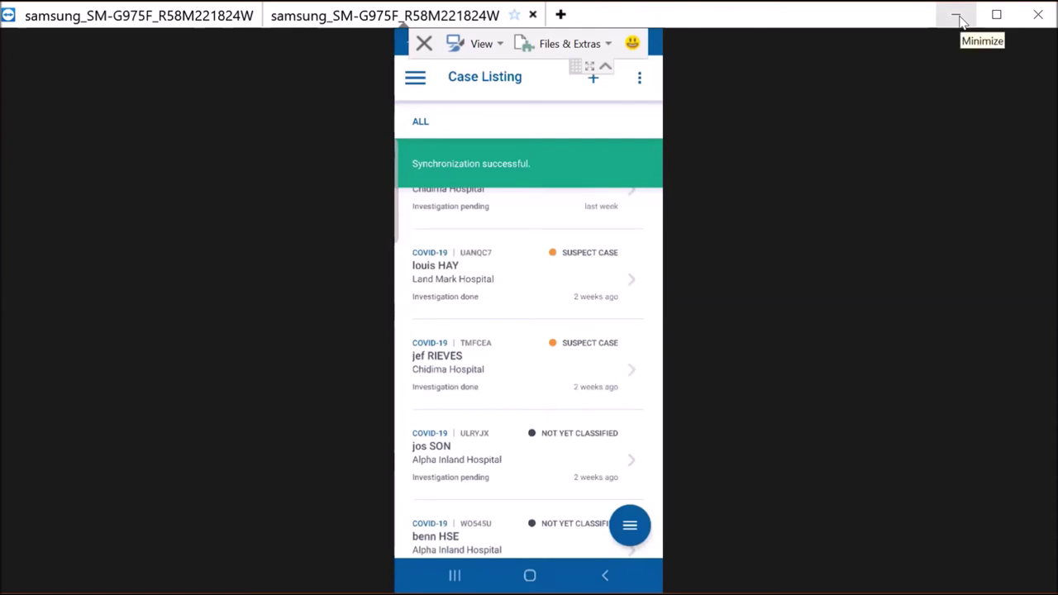
# Step: Minimize the TeamViewer remote session window after synchronization succeeds
pyautogui.click(959, 16)
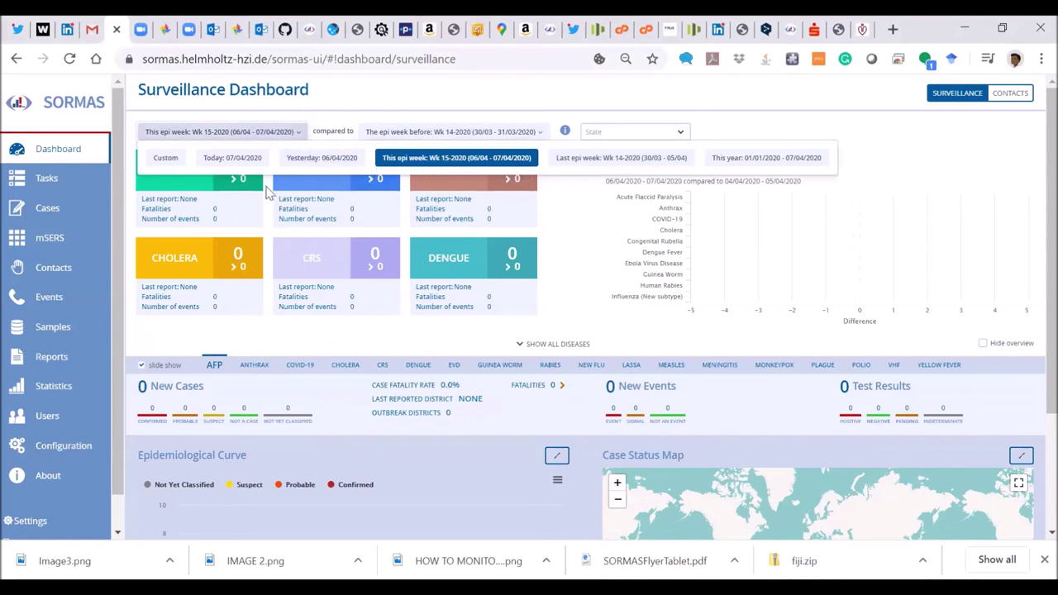
# Step: Apply the 'This year' preset (01/01/2020–07/04/2020) and close the period popup
pyautogui.click(725, 165)
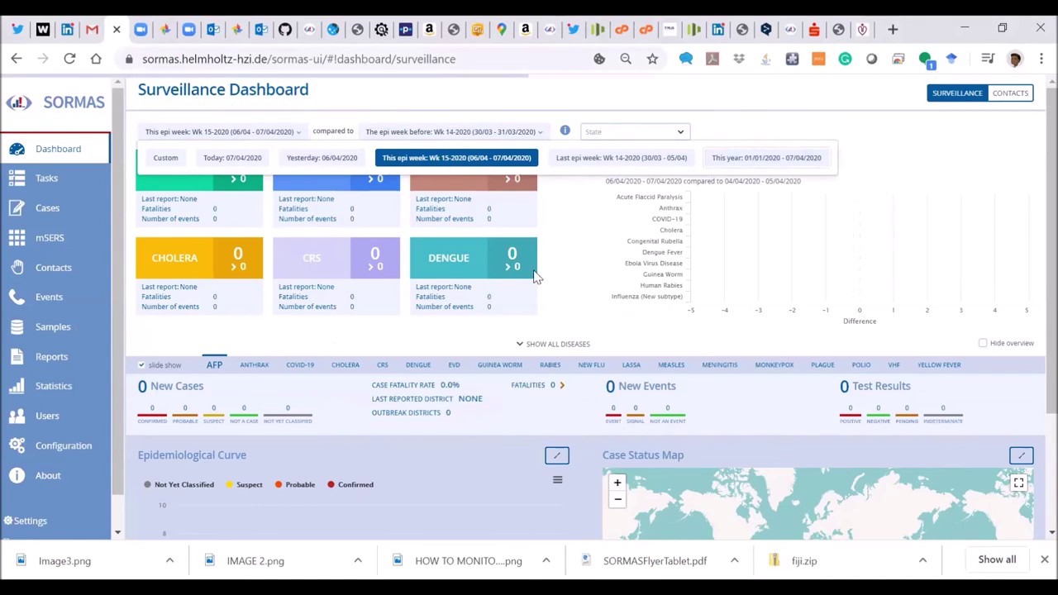
pyautogui.click(562, 266)
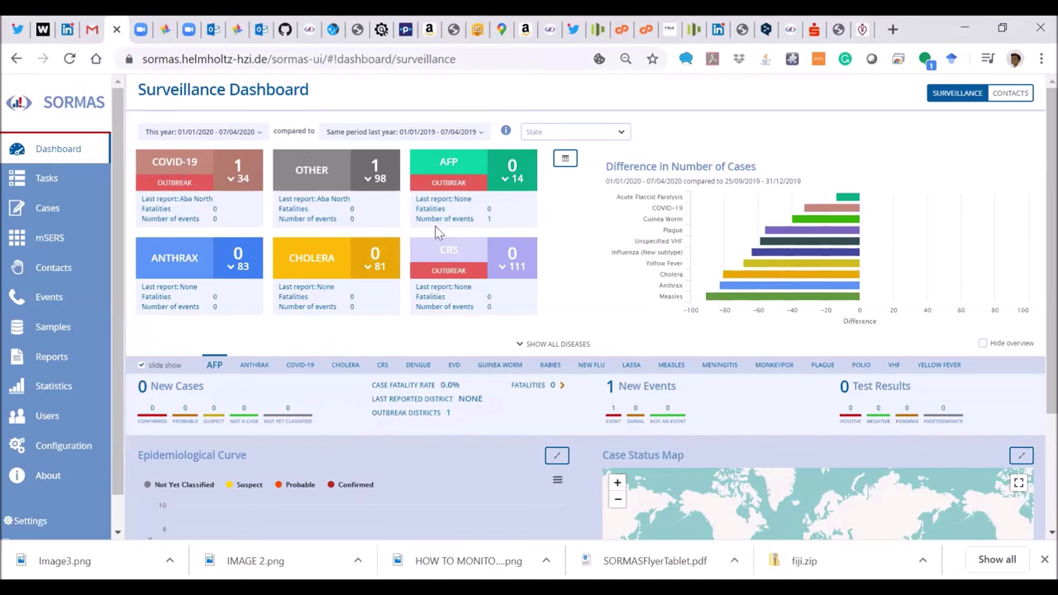
# Step: Expand the overview to show every disease card and scroll through them
pyautogui.click(538, 347)
pyautogui.scroll(-3, 551, 318)
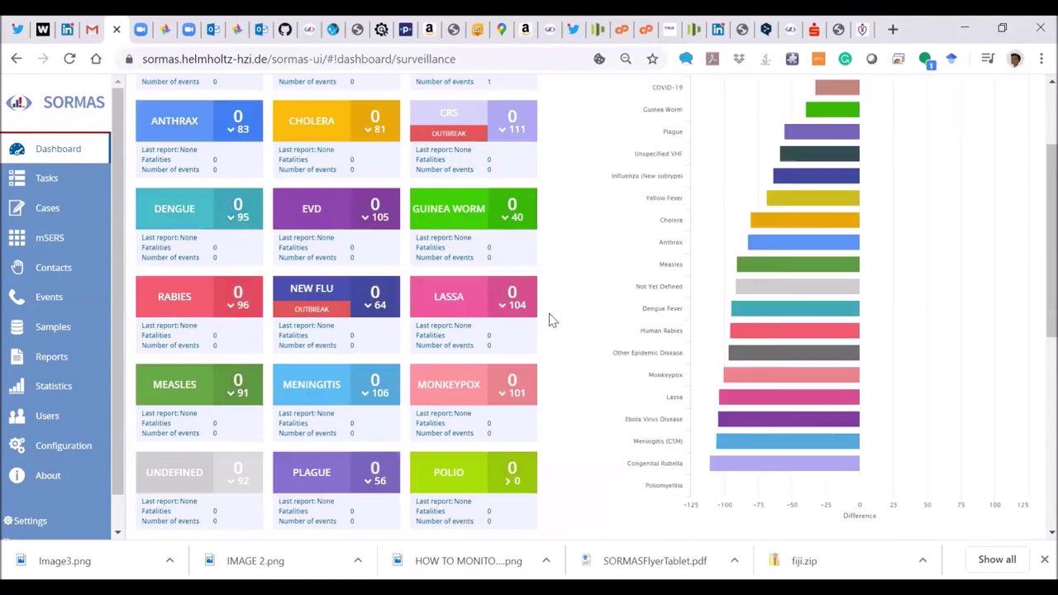
pyautogui.scroll(-2, 551, 320)
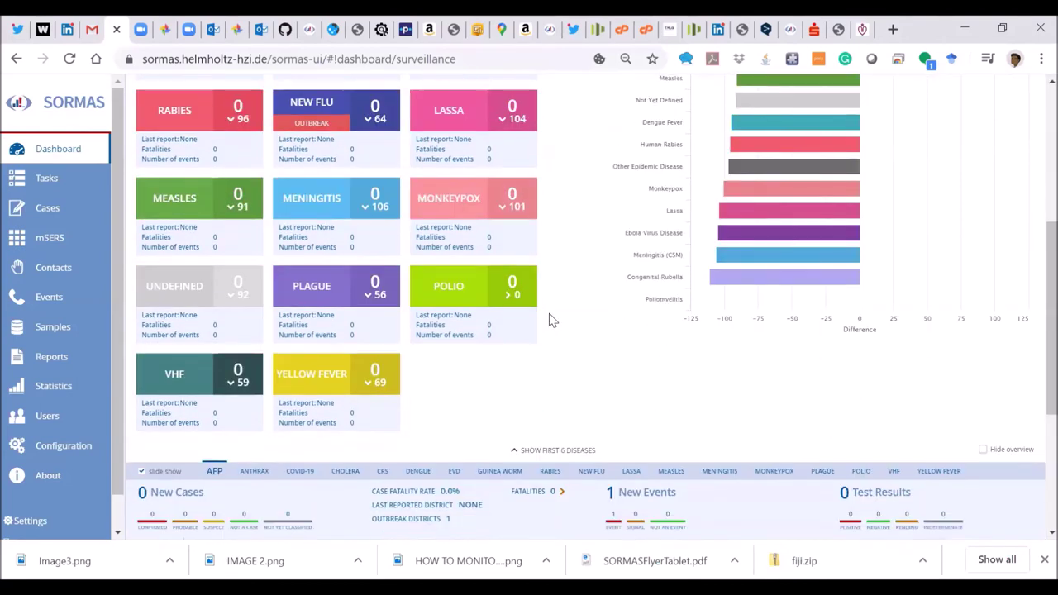
pyautogui.scroll(-1, 548, 314)
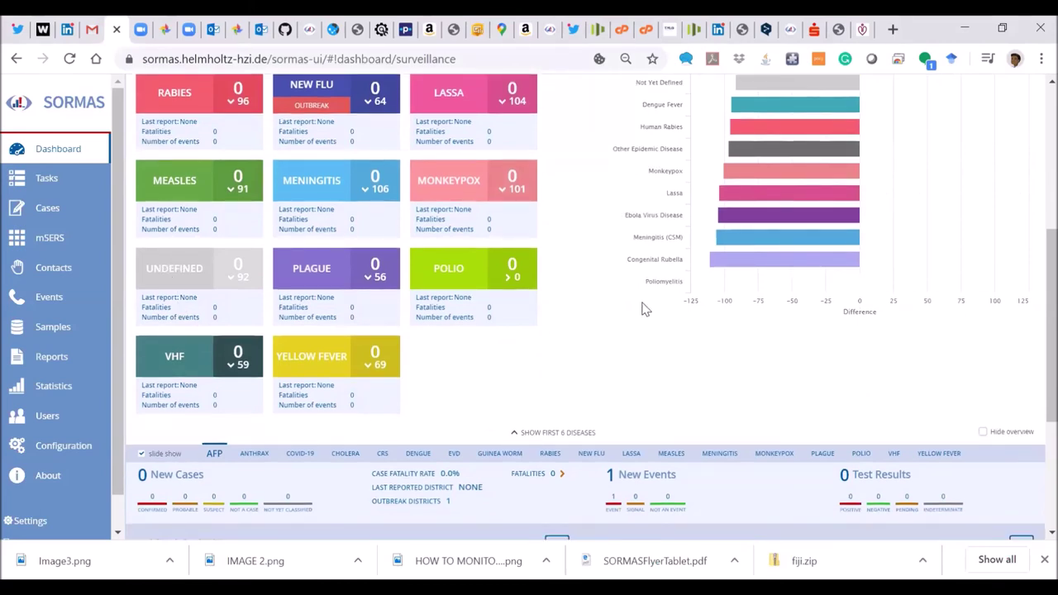
pyautogui.scroll(3, 645, 306)
pyautogui.scroll(3, 645, 308)
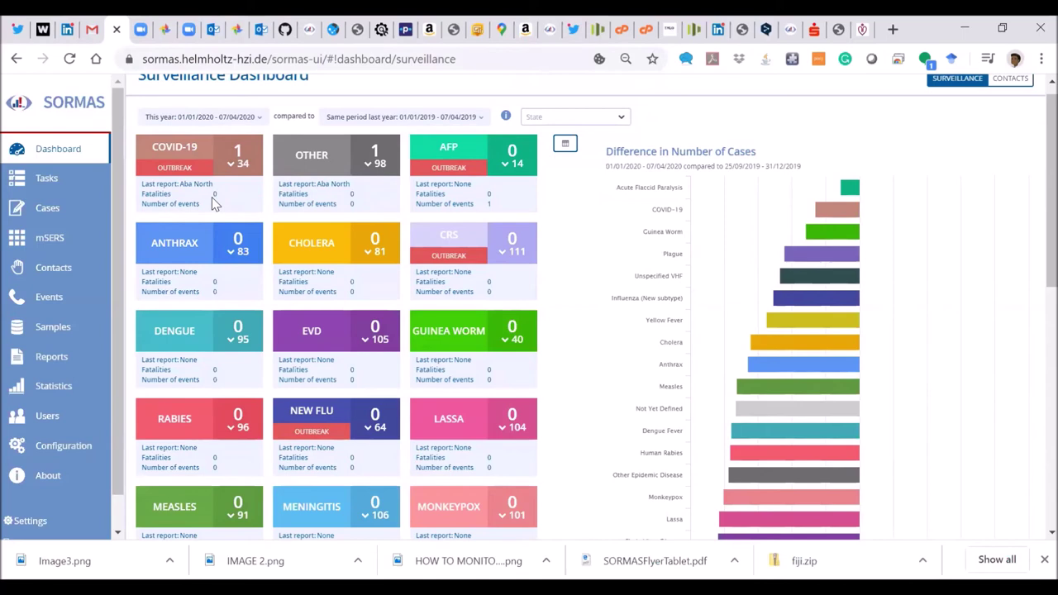
# Step: Collapse the overview back to the first six diseases and return to the top
pyautogui.scroll(-1, 563, 357)
pyautogui.scroll(1, 563, 356)
pyautogui.scroll(-2, 591, 348)
pyautogui.scroll(-3, 568, 429)
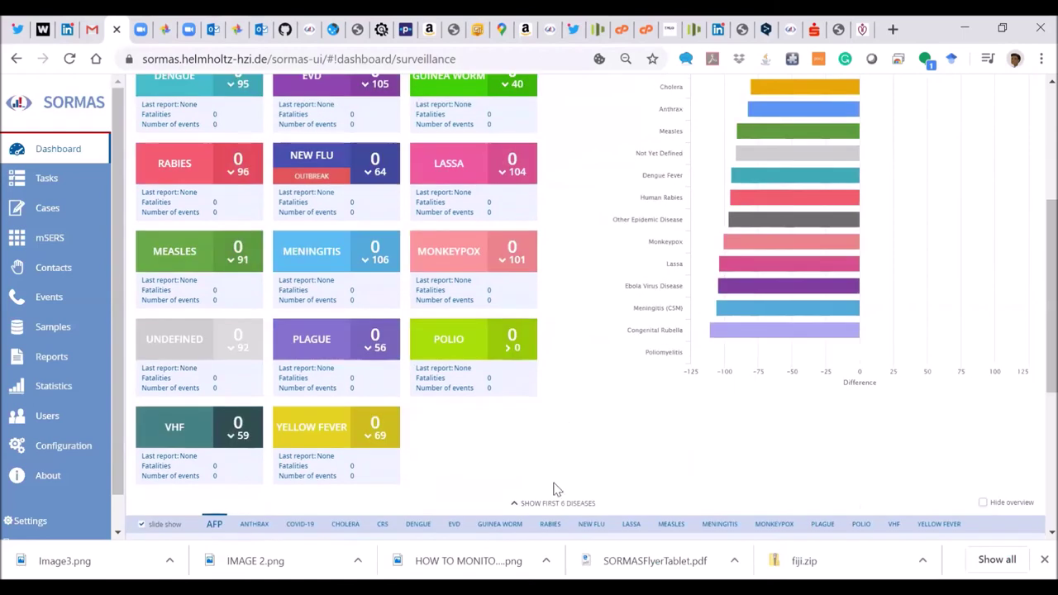
pyautogui.click(559, 511)
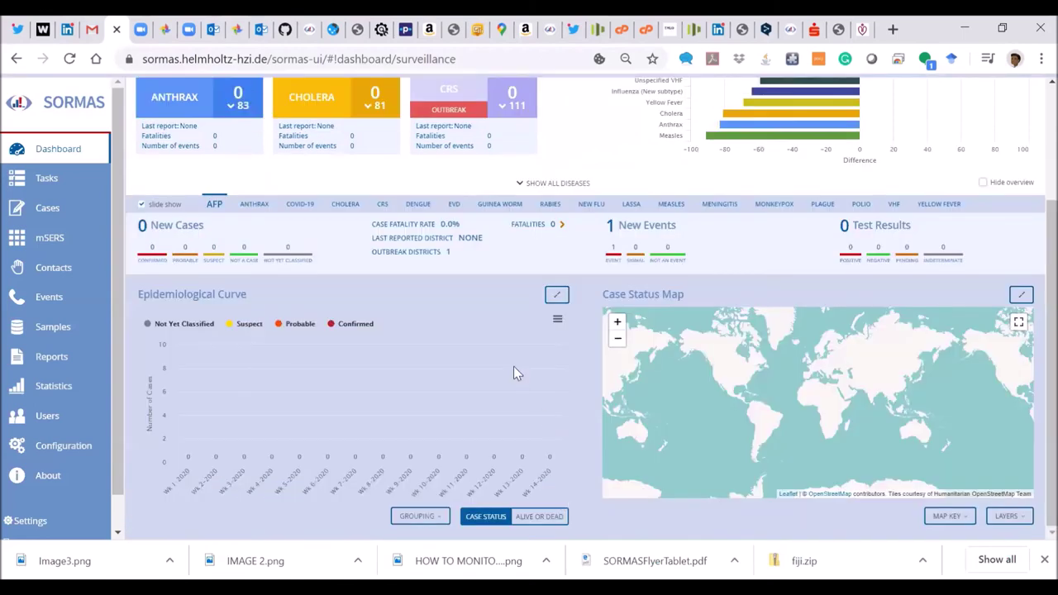
pyautogui.scroll(3, 515, 360)
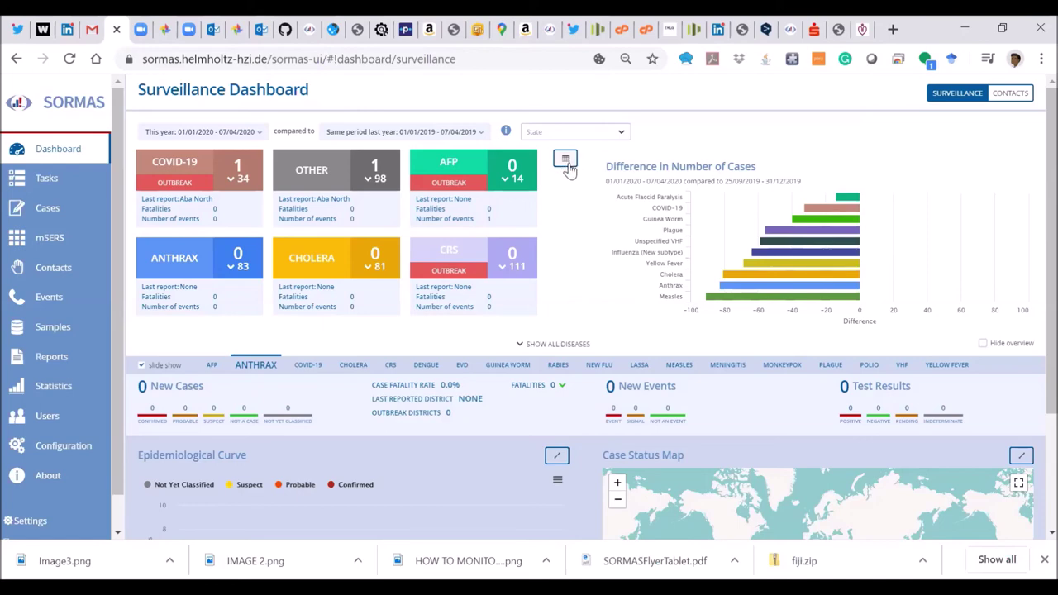
# Step: Show the Disease Burden Information table and inspect the Difference in Number of Cases bars
pyautogui.click(566, 161)
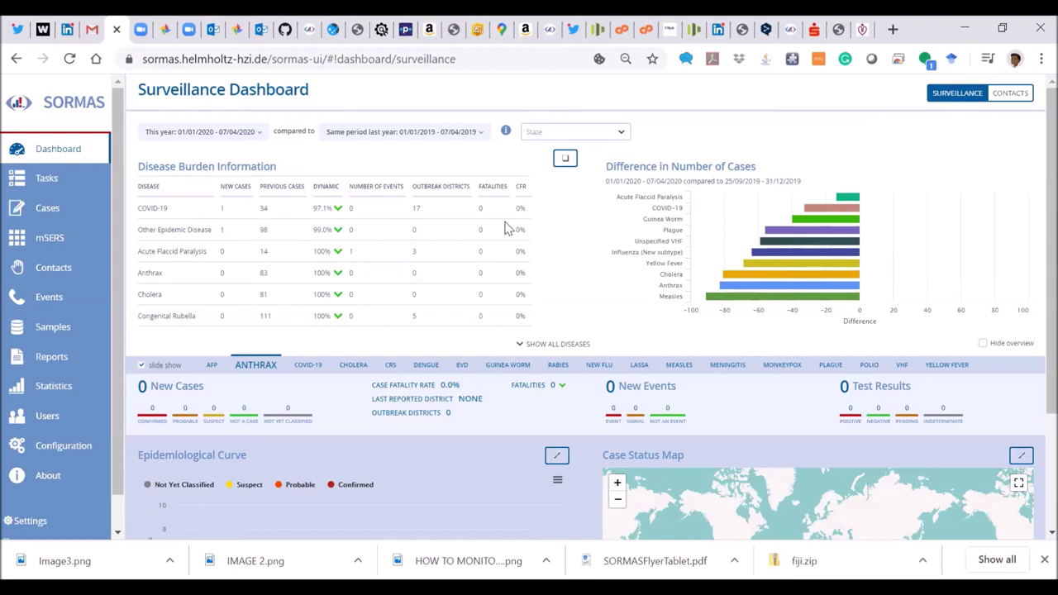
pyautogui.moveTo(837, 207)
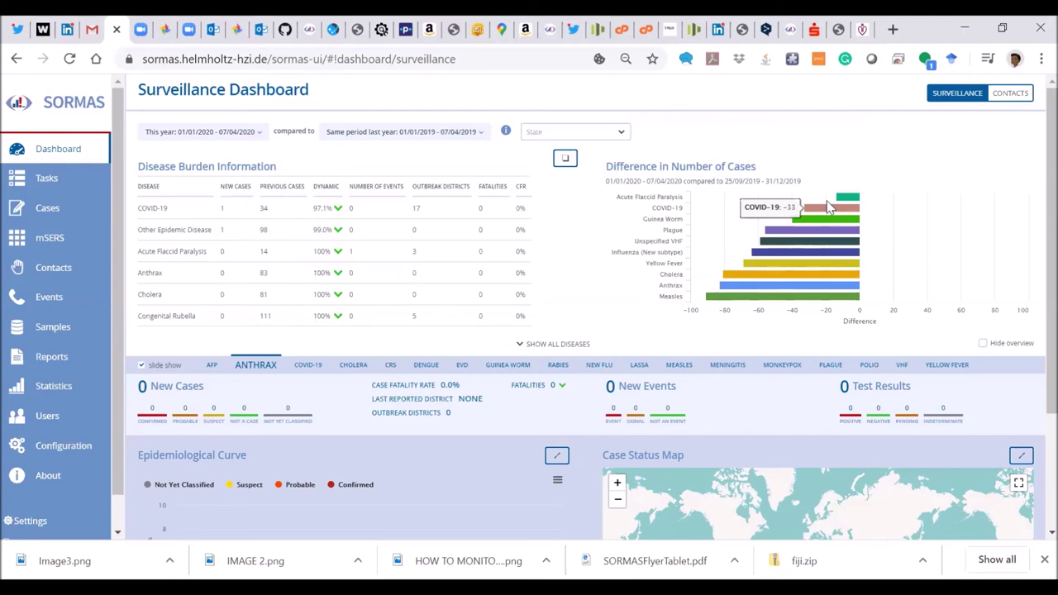
pyautogui.moveTo(826, 283)
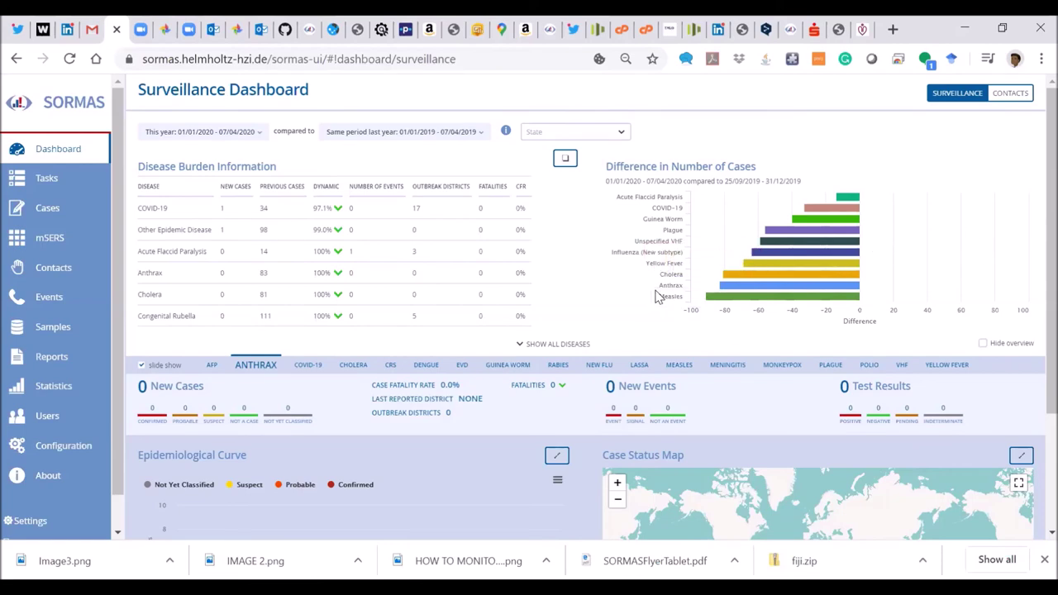
pyautogui.scroll(-1, 447, 285)
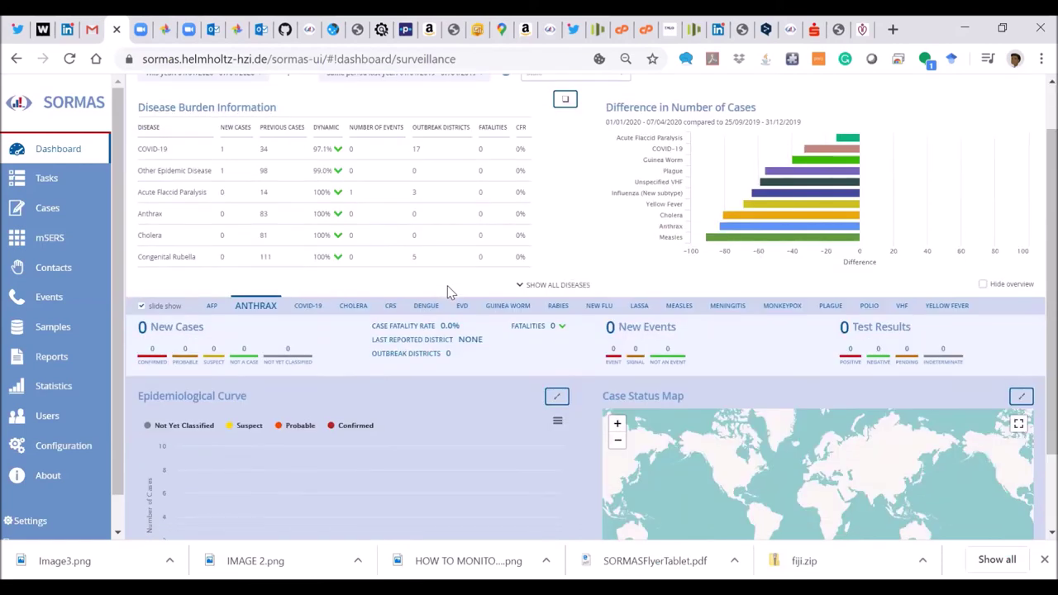
# Step: Switch back to the disease cards and turn off the slide show
pyautogui.click(566, 102)
pyautogui.scroll(-1, 385, 263)
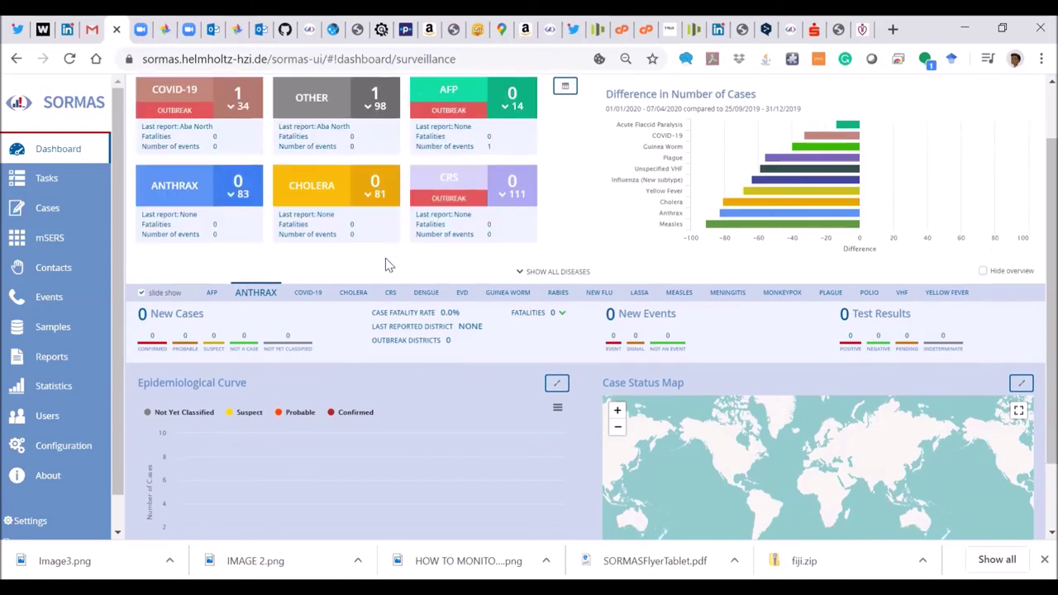
pyautogui.scroll(-1, 385, 260)
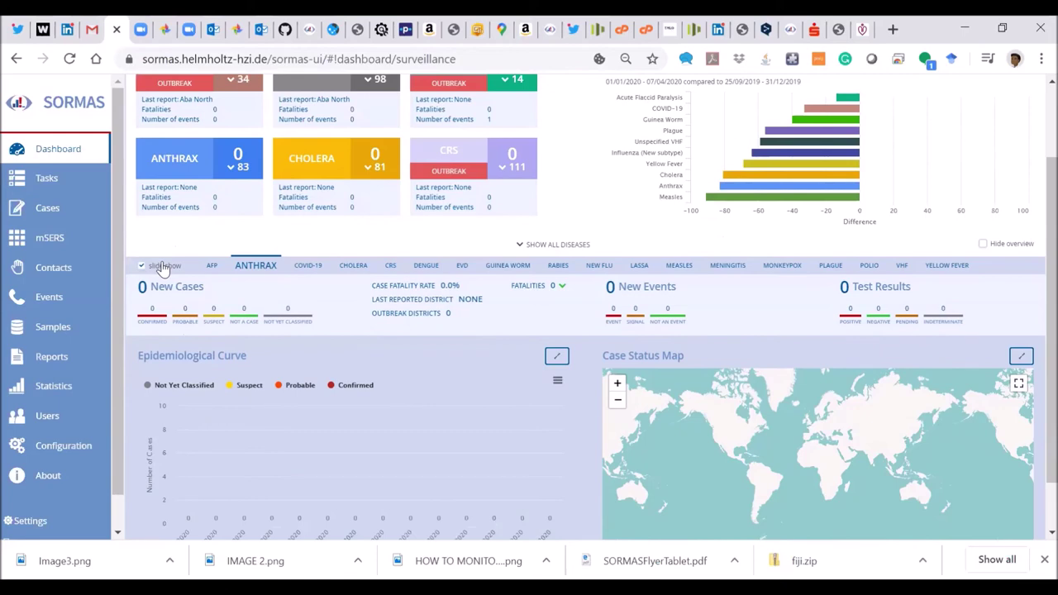
pyautogui.click(245, 273)
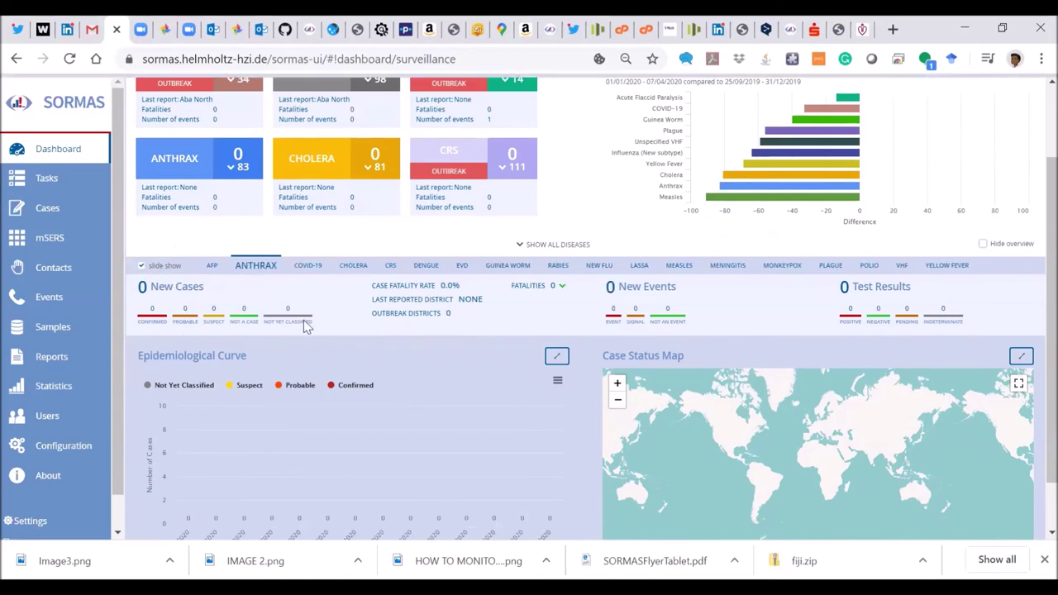
# Step: Browse the COVID-19, Cholera, Dengue, AFP and Lassa statistics tabs
pyautogui.scroll(-1, 304, 324)
pyautogui.click(306, 228)
pyautogui.click(347, 228)
pyautogui.click(424, 228)
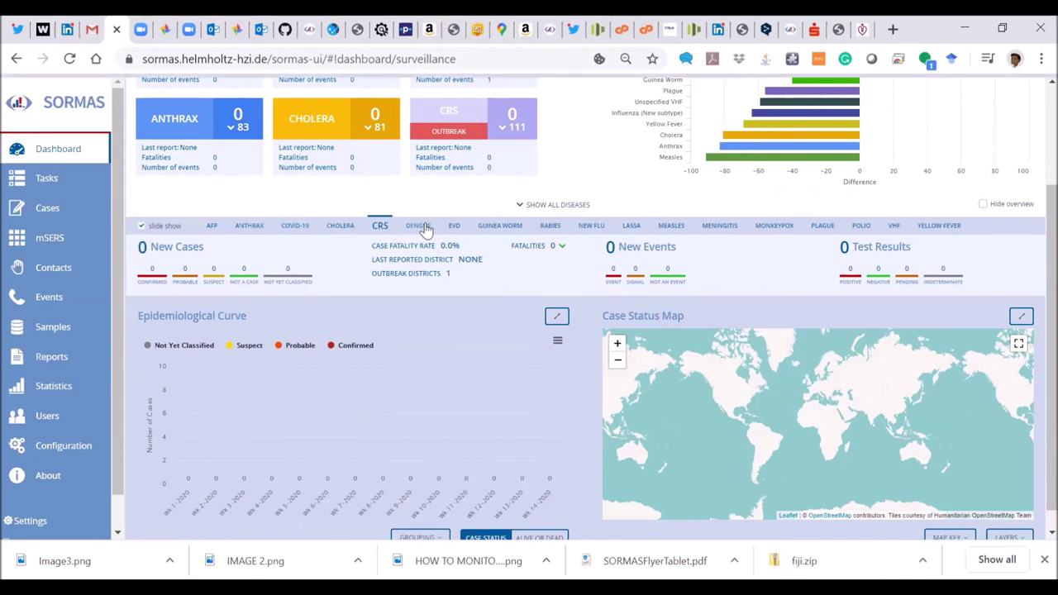
pyautogui.click(293, 227)
pyautogui.click(220, 228)
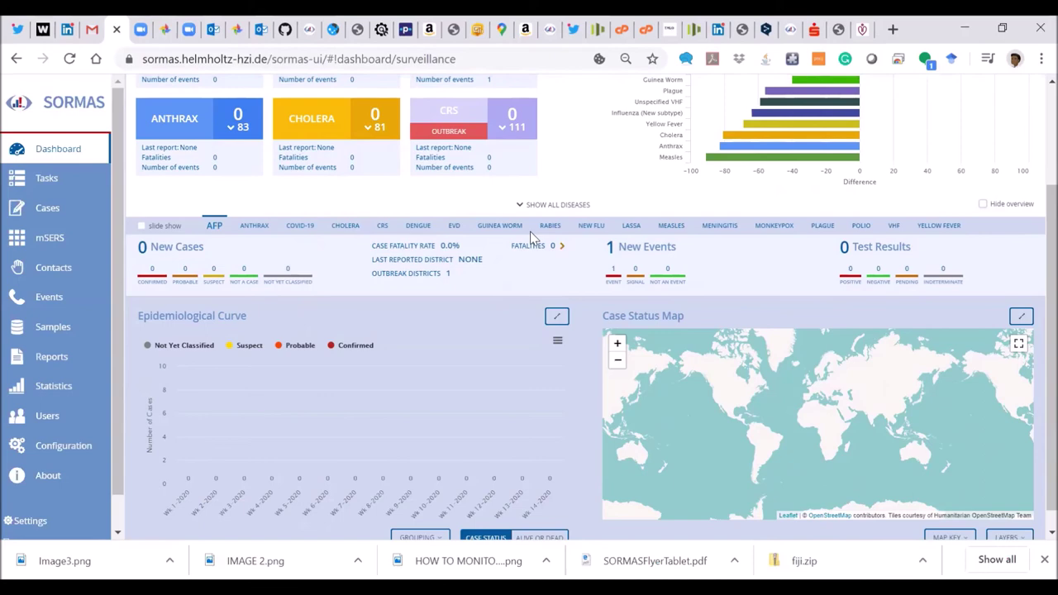
pyautogui.click(628, 225)
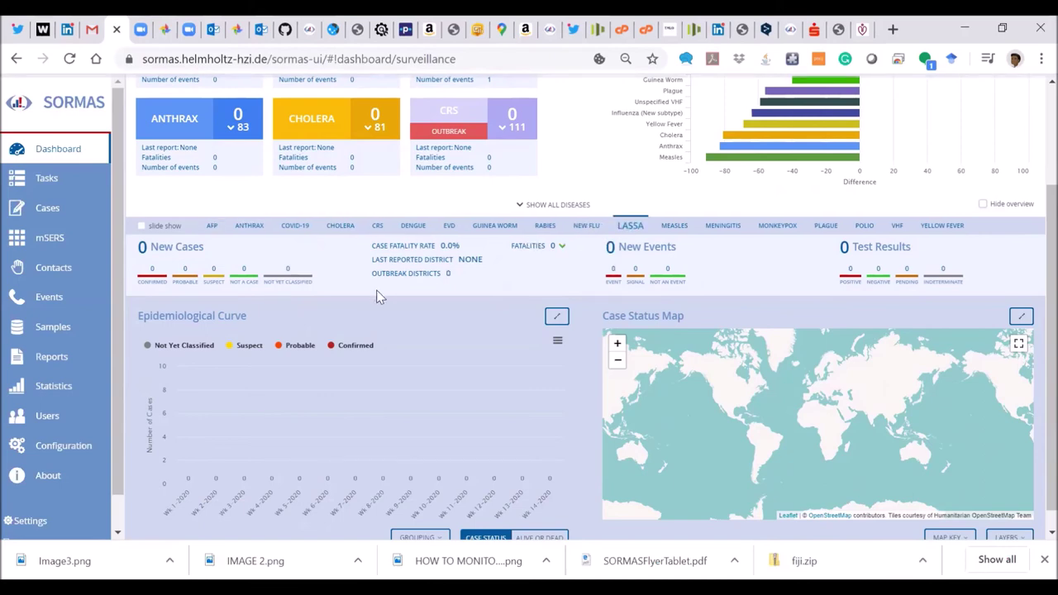
# Step: Set the reporting period to 'This year'
pyautogui.scroll(2, 323, 253)
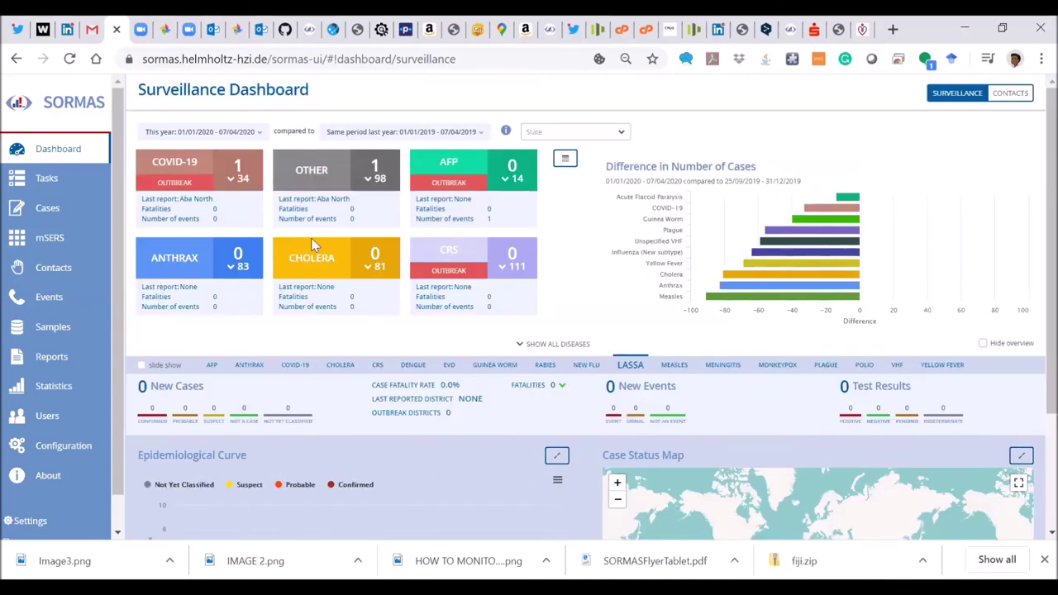
pyautogui.click(258, 132)
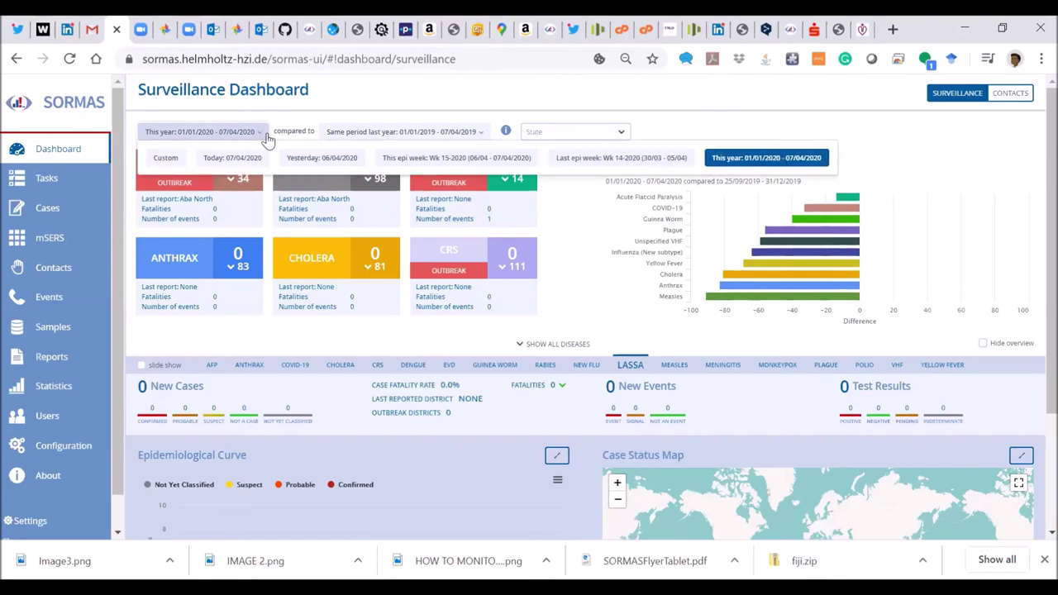
pyautogui.click(731, 162)
pyautogui.scroll(-2, 456, 322)
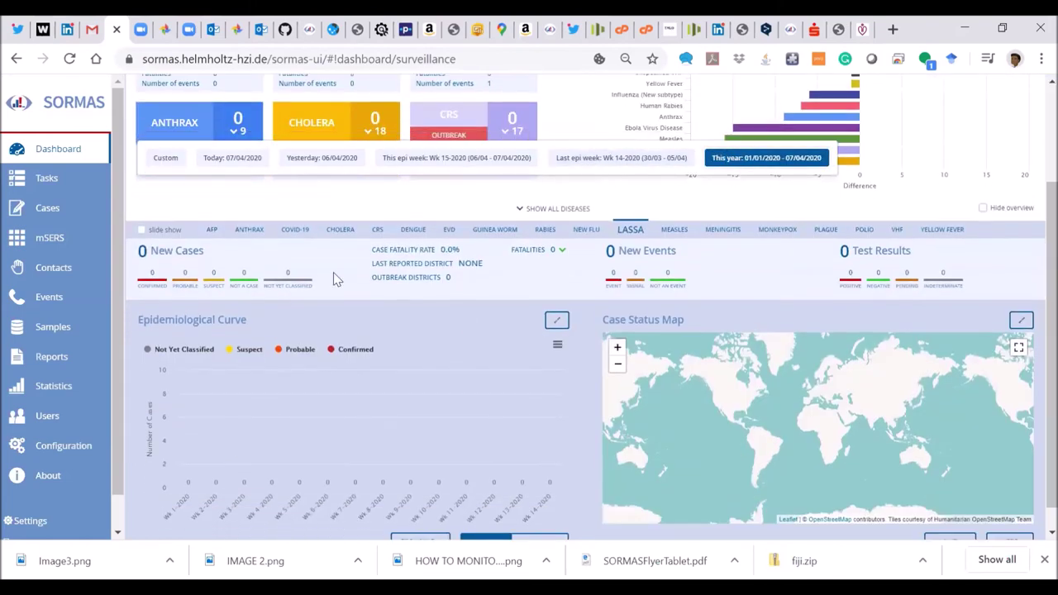
pyautogui.scroll(-1, 376, 301)
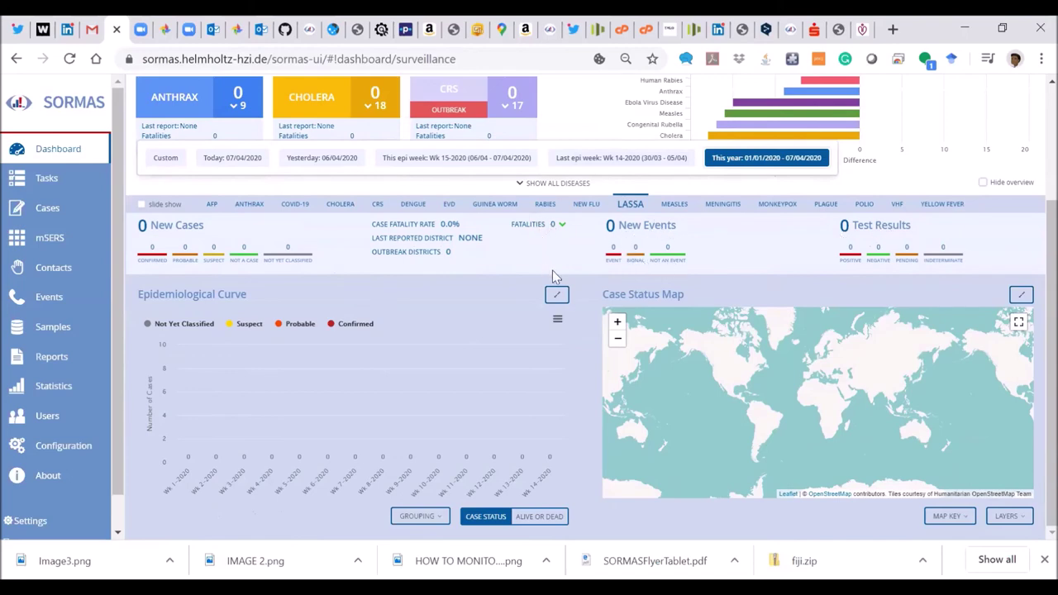
pyautogui.scroll(2, 413, 343)
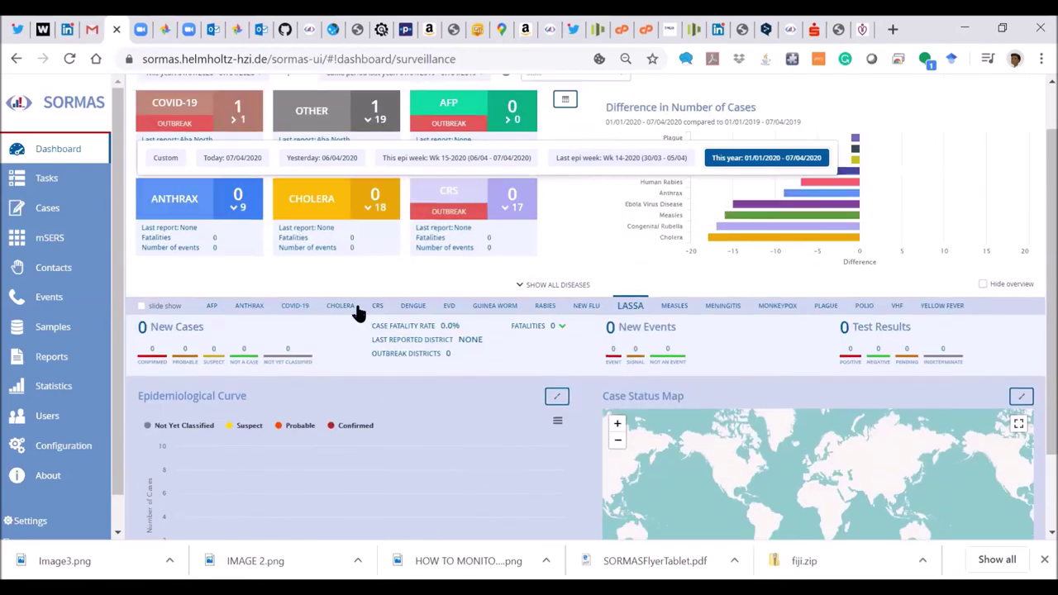
# Step: View this year's Cholera figures, then the COVID-19 figures
pyautogui.click(340, 306)
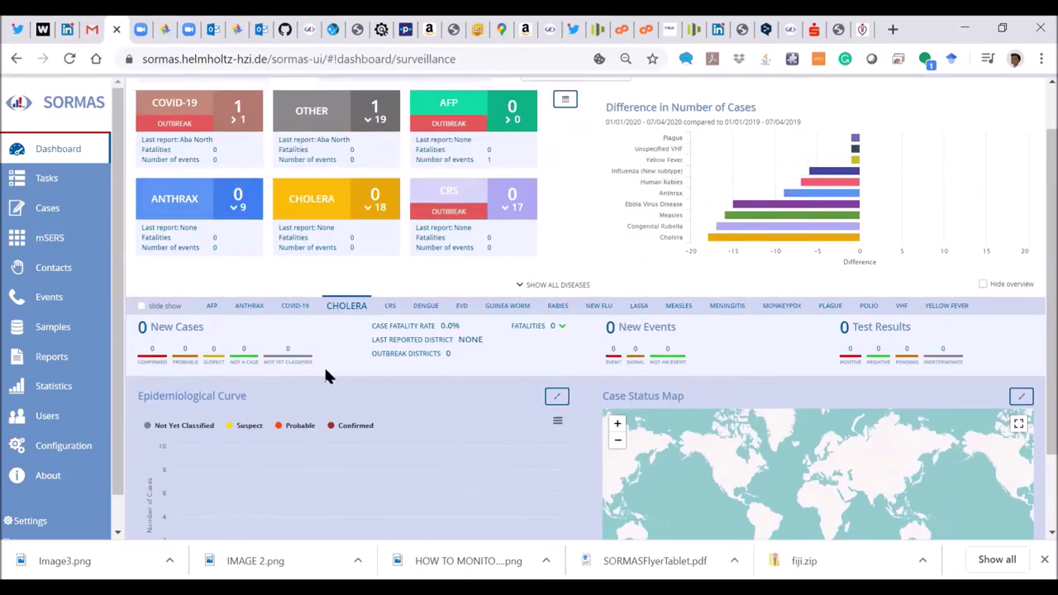
pyautogui.scroll(-2, 376, 373)
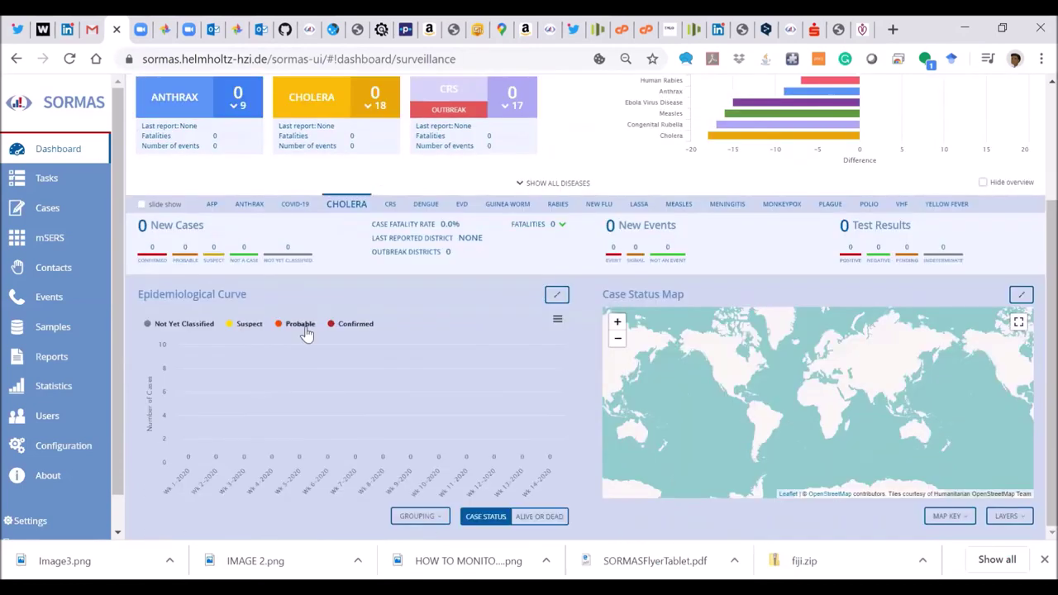
pyautogui.click(291, 207)
pyautogui.scroll(3, 371, 239)
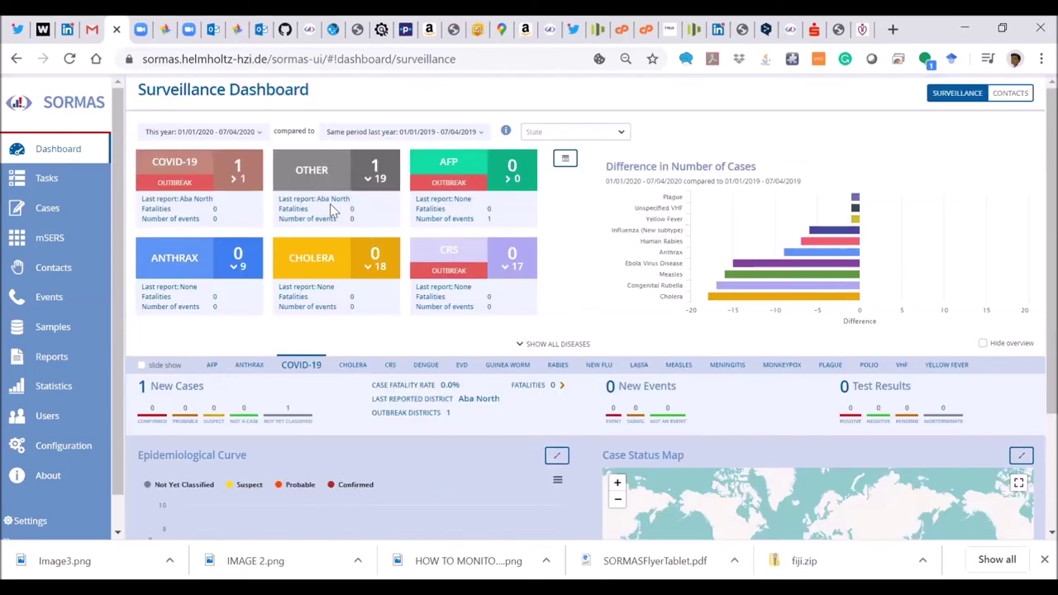
# Step: Cycle the dashboard period through Today, Yesterday and This epi week, ending on This year
pyautogui.click(257, 138)
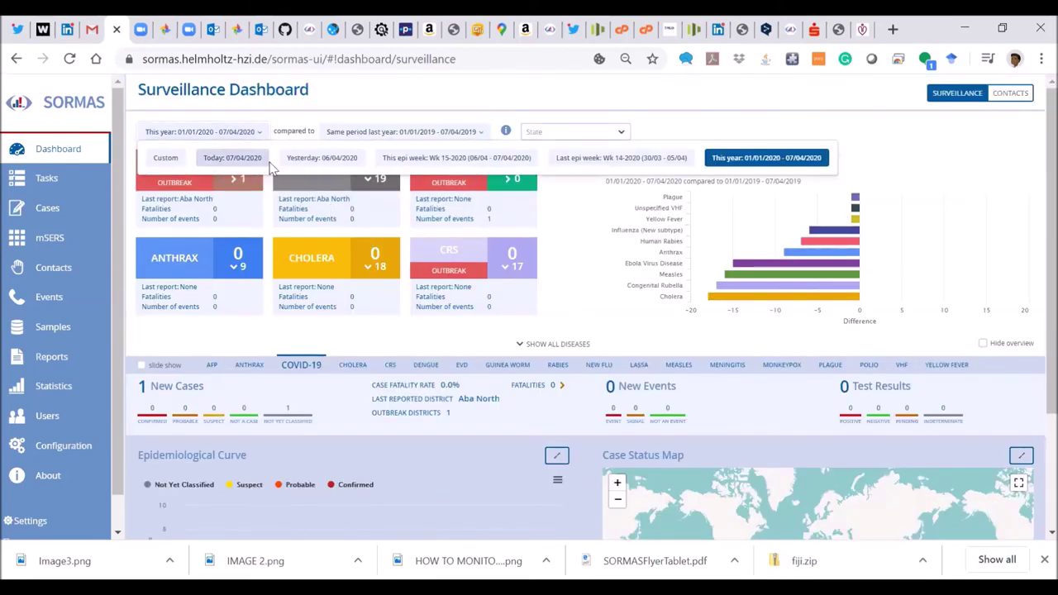
pyautogui.click(242, 159)
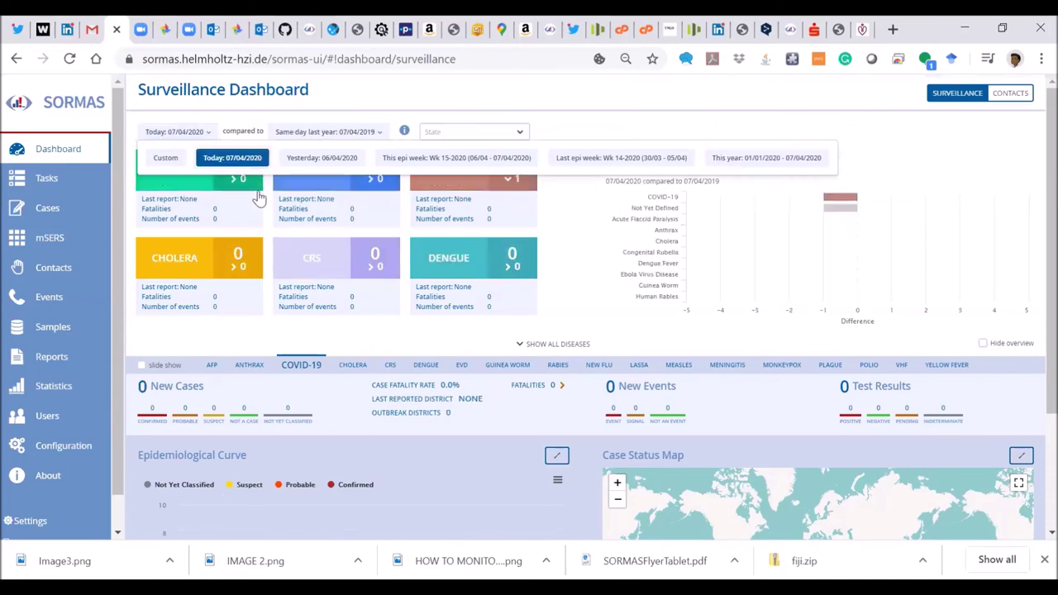
pyautogui.click(344, 162)
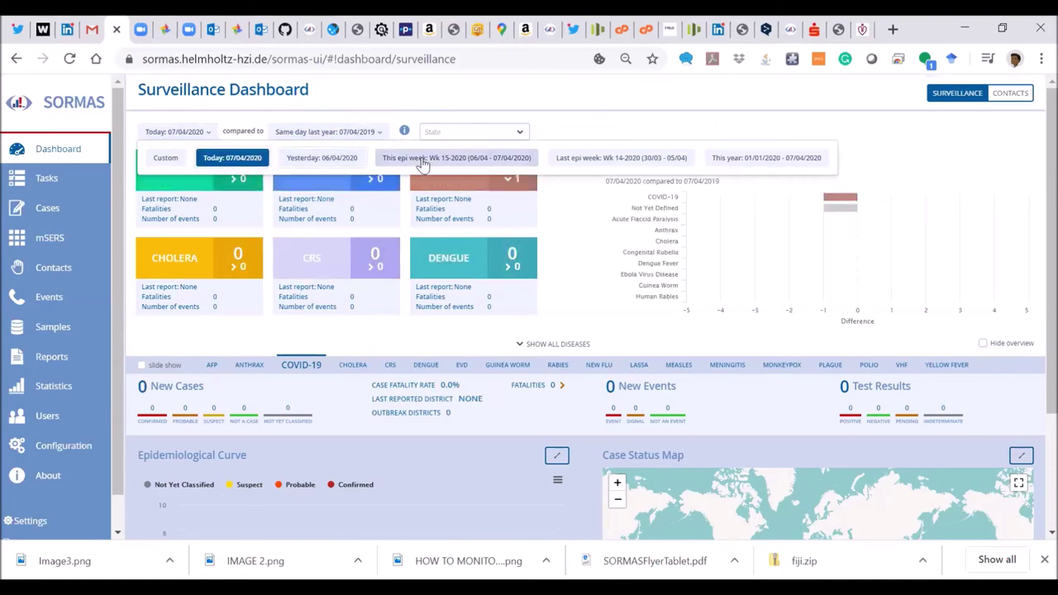
pyautogui.click(474, 162)
pyautogui.click(746, 157)
# Step: Show the POLIO statistics on the dashboard
pyautogui.scroll(-2, 545, 335)
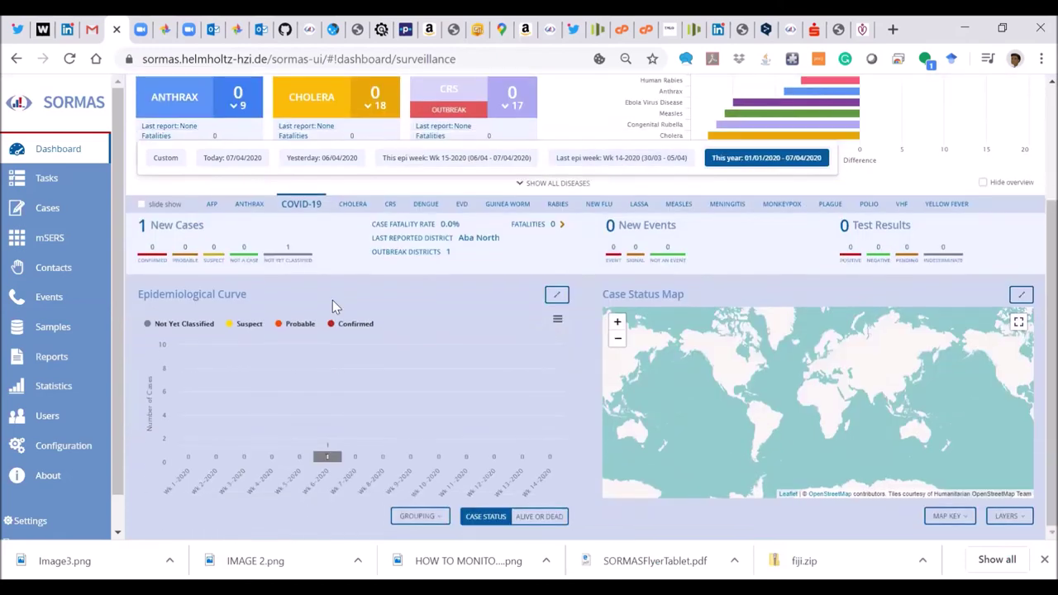
pyautogui.moveTo(336, 467)
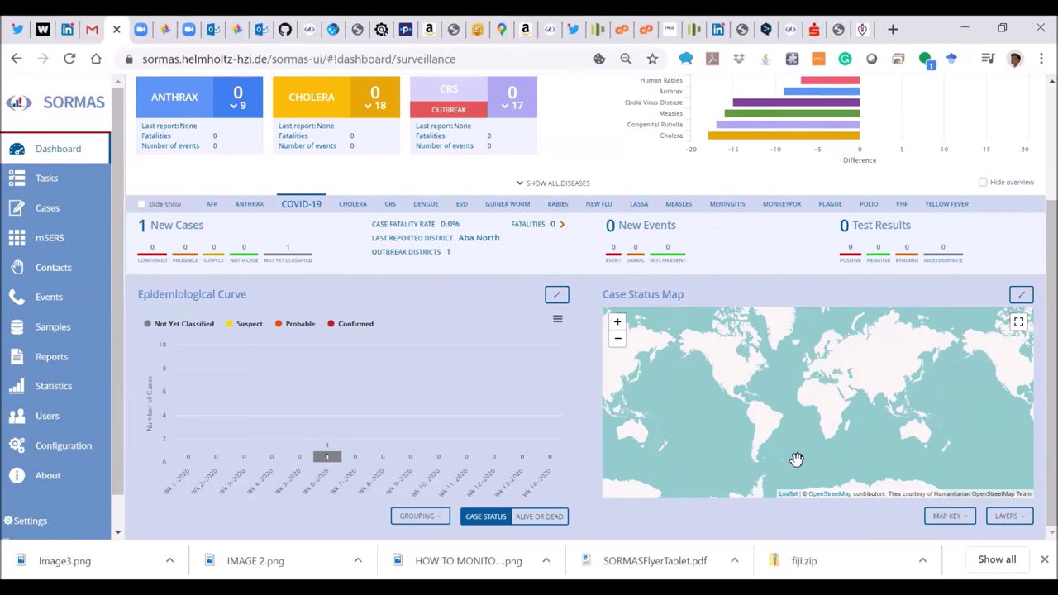
pyautogui.click(868, 204)
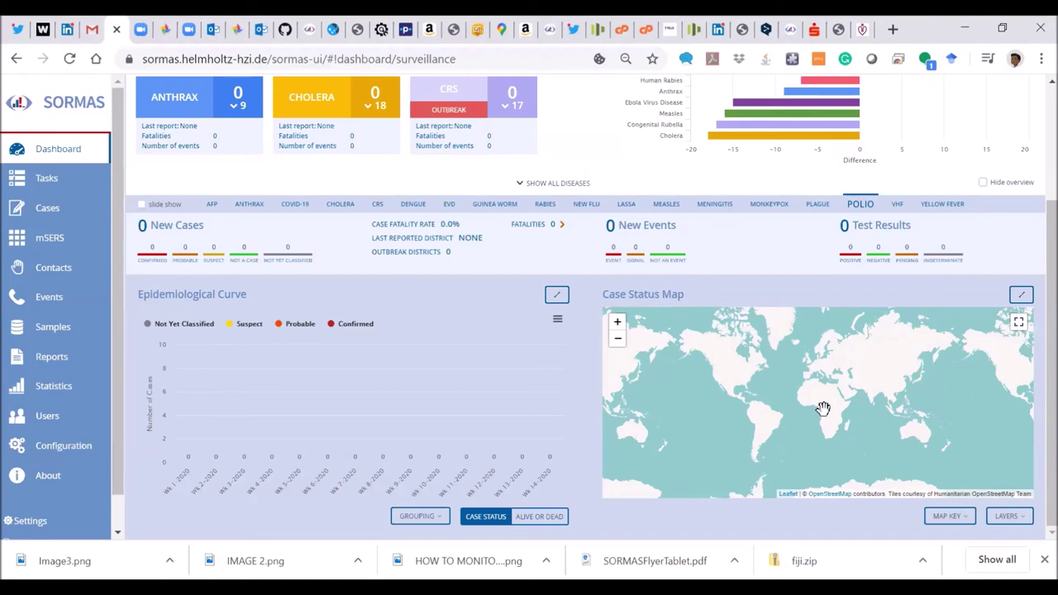
pyautogui.scroll(1, 823, 408)
pyautogui.click(950, 518)
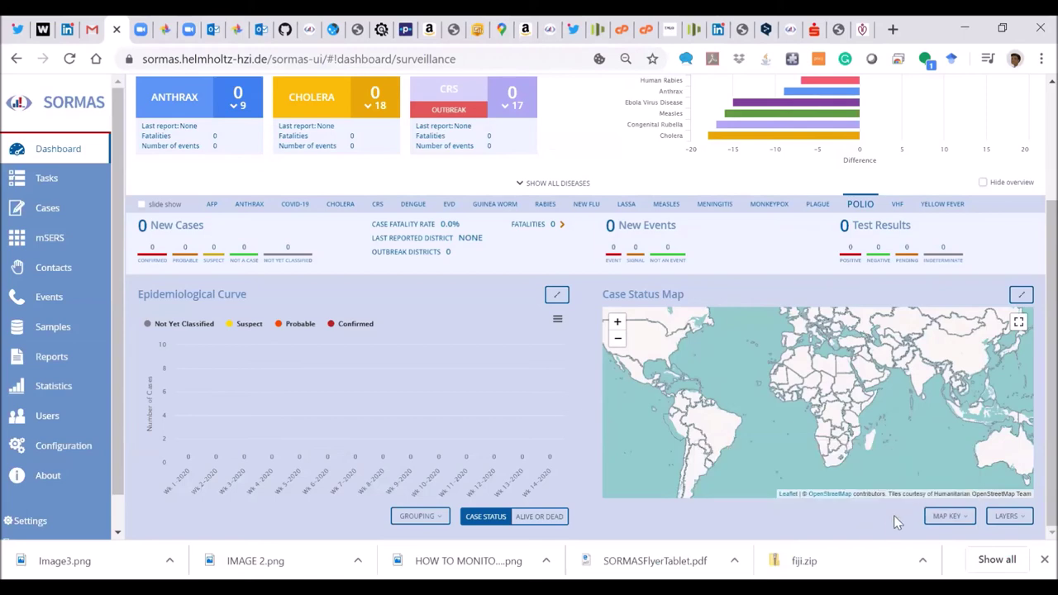
pyautogui.click(1021, 524)
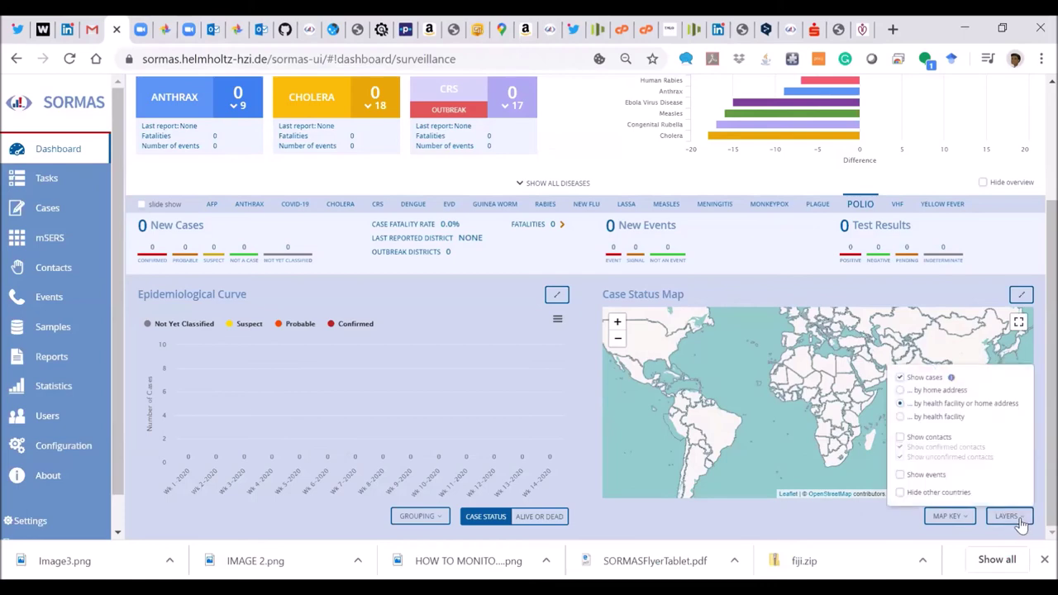
pyautogui.click(903, 390)
pyautogui.click(901, 416)
pyautogui.click(901, 437)
pyautogui.click(900, 475)
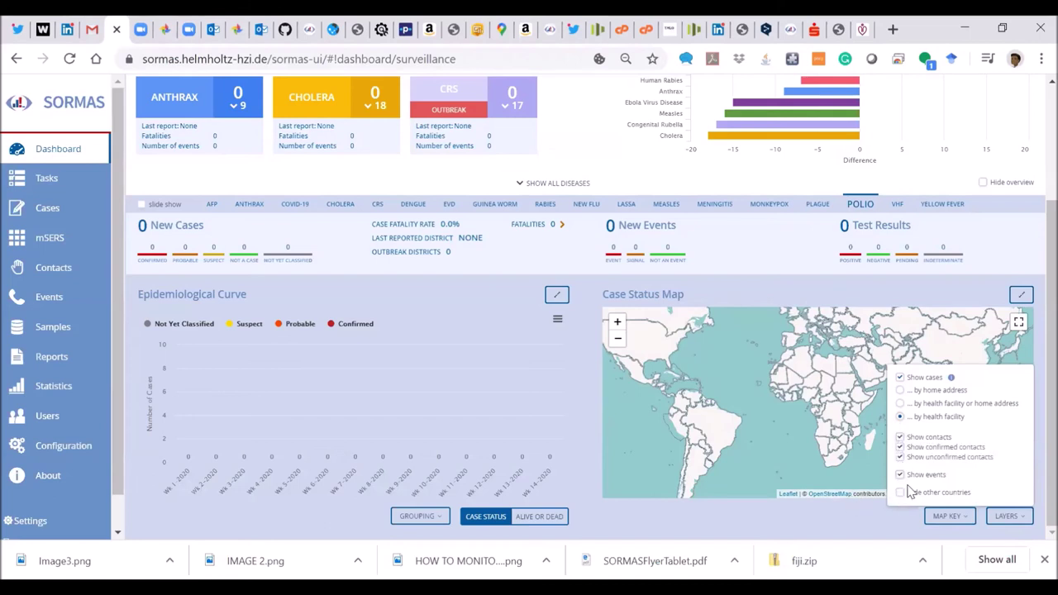
pyautogui.click(900, 494)
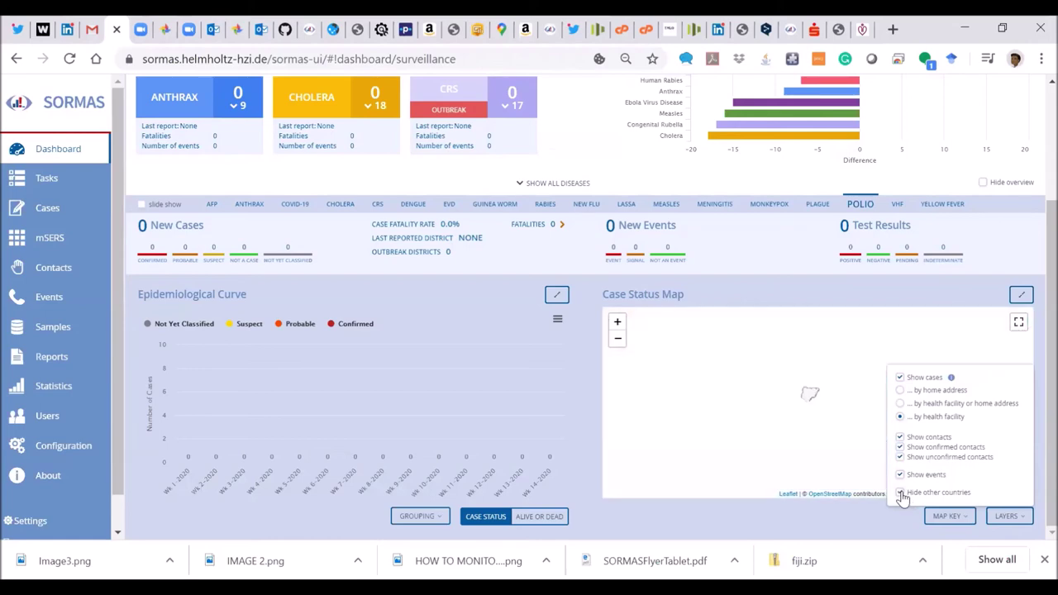
pyautogui.click(901, 493)
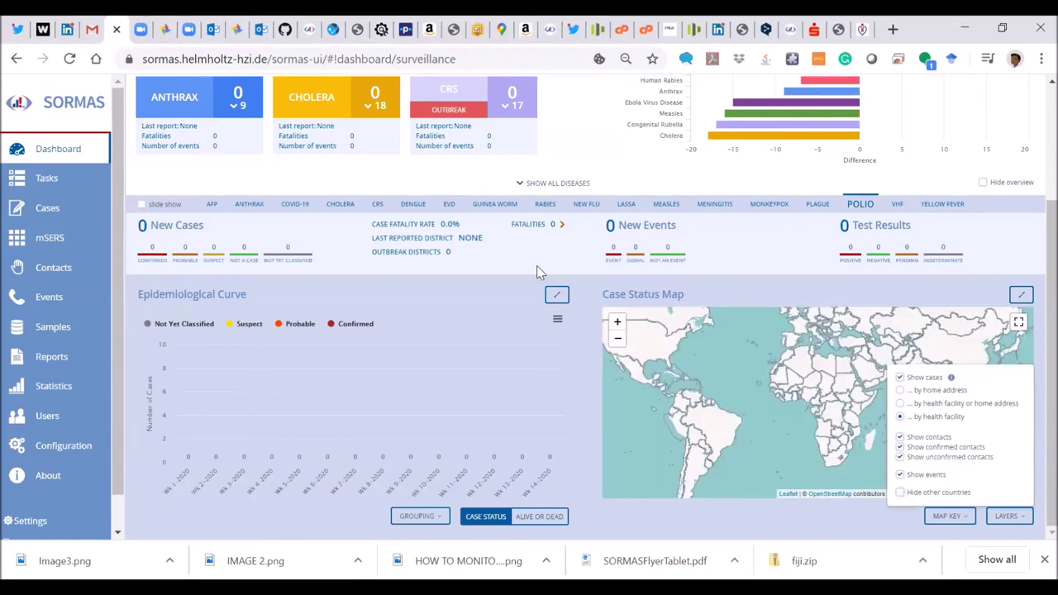
pyautogui.scroll(2, 537, 265)
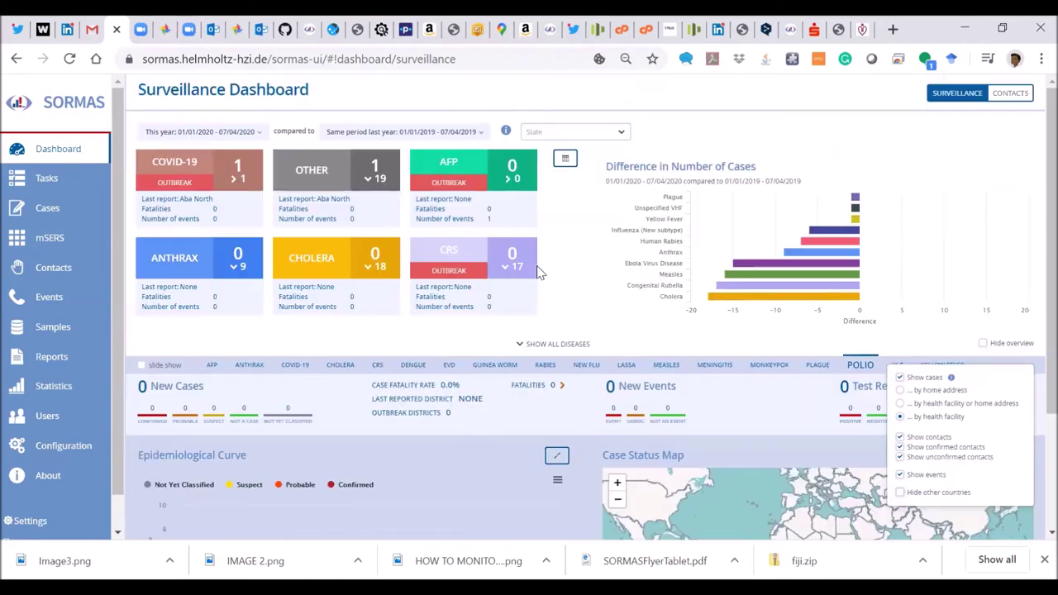
# Step: Open the case linked to the first pending task
pyautogui.click(45, 180)
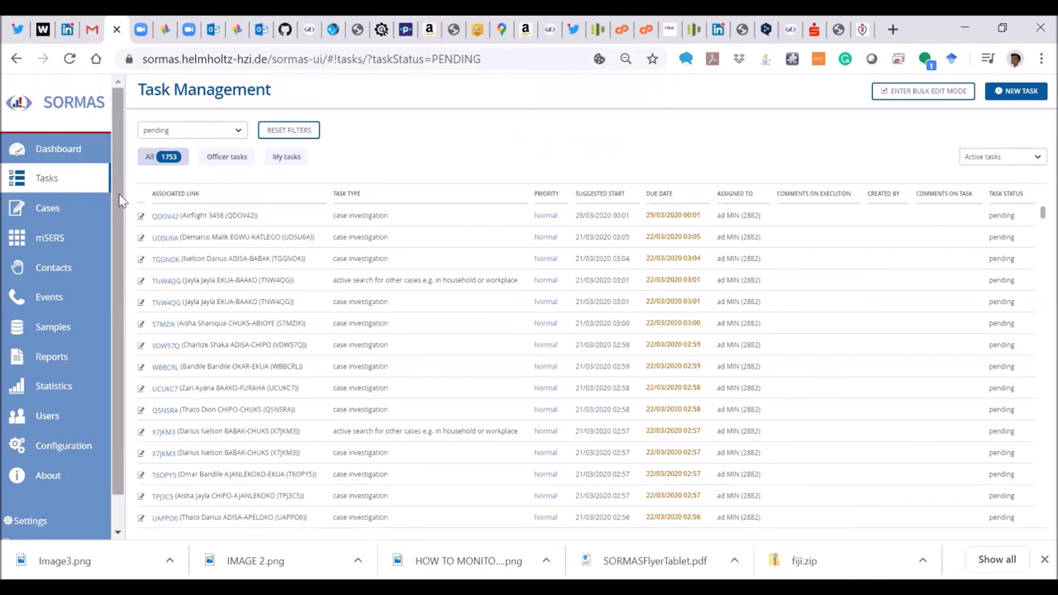
pyautogui.click(168, 217)
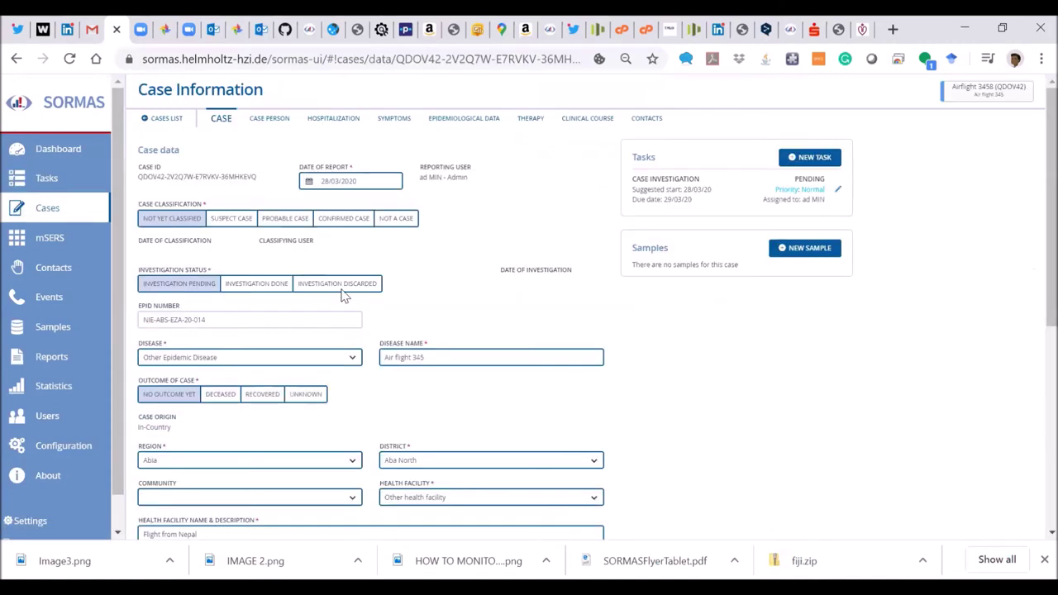
pyautogui.scroll(-1, 395, 315)
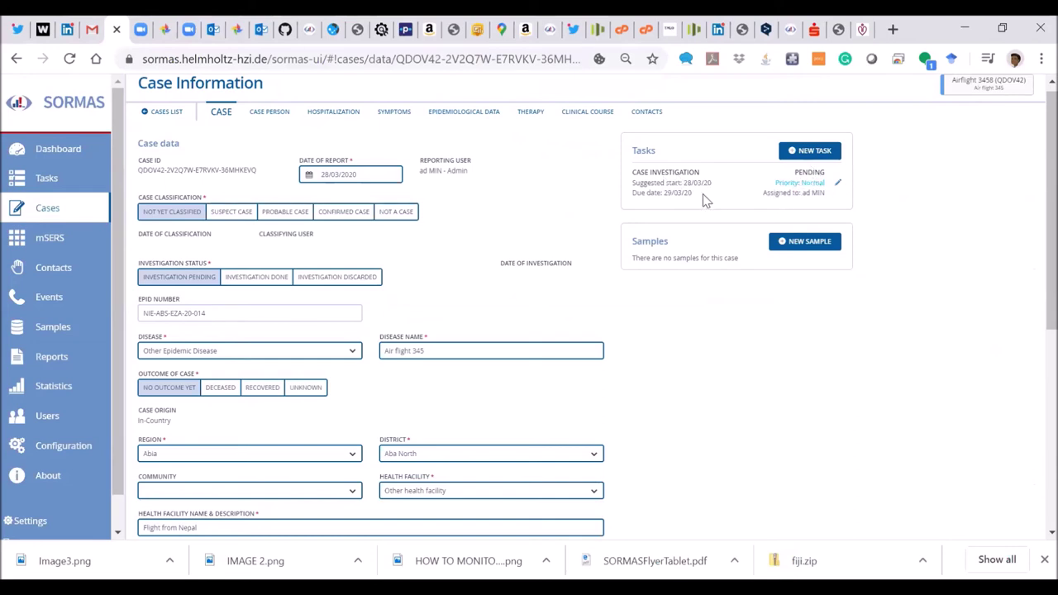
# Step: Set the case classification to Suspect case and investigation status to Investigation done
pyautogui.click(232, 213)
pyautogui.click(256, 277)
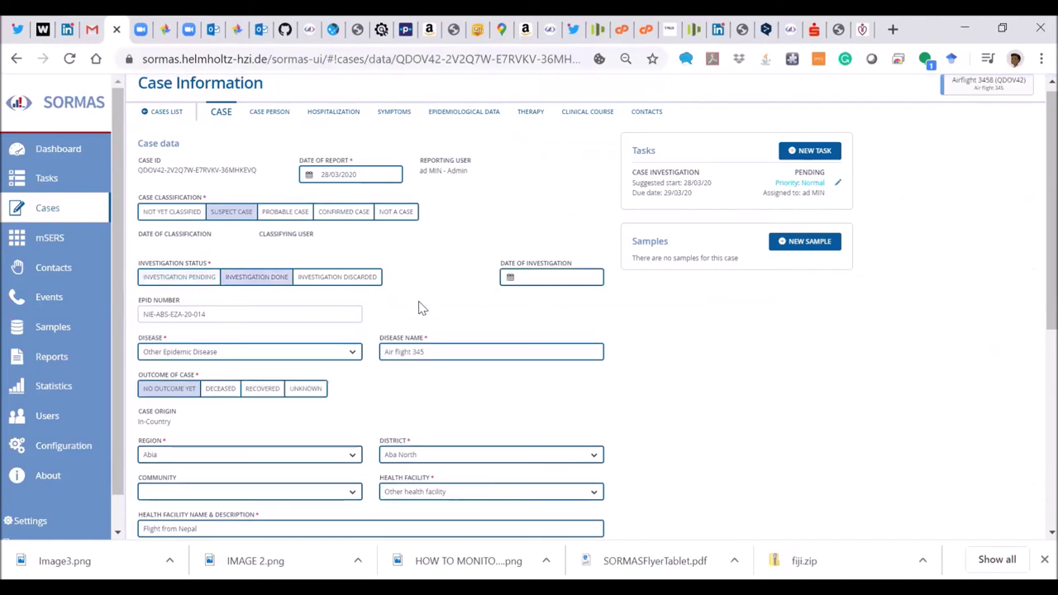
pyautogui.scroll(-1, 421, 309)
pyautogui.scroll(-2, 419, 304)
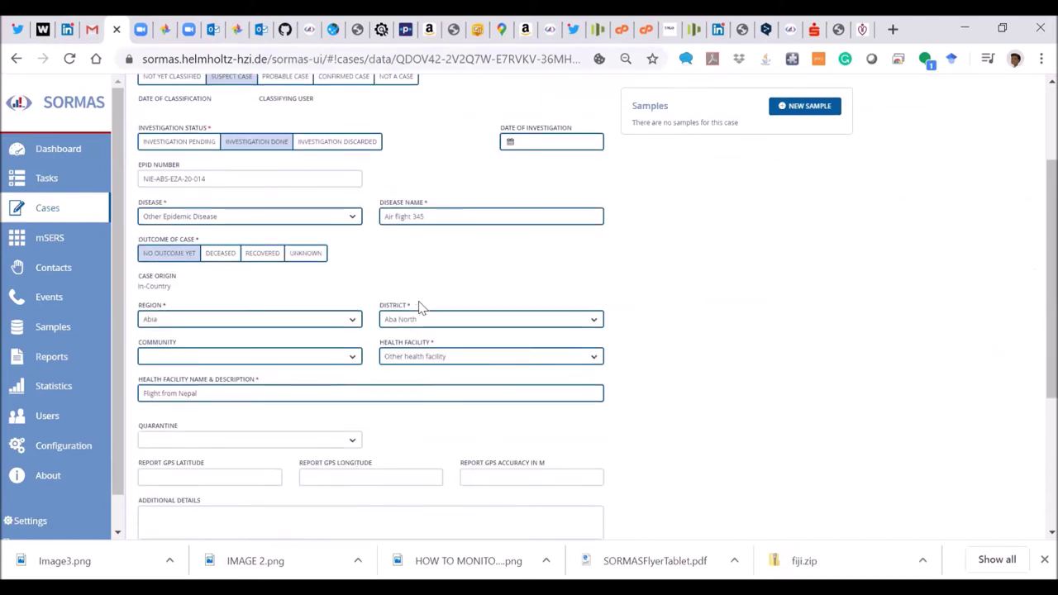
pyautogui.scroll(4, 278, 151)
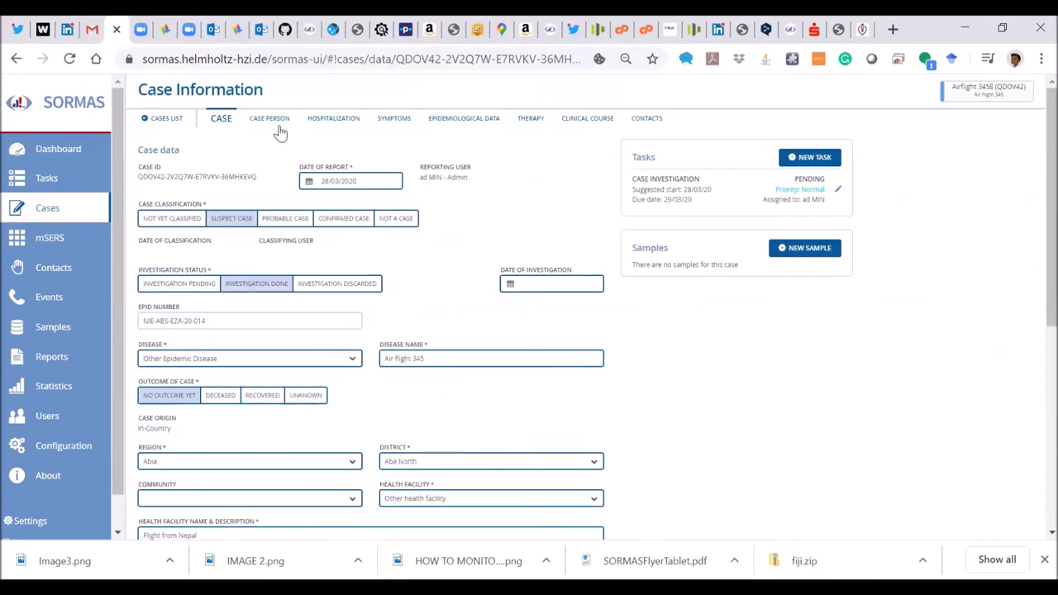
pyautogui.click(275, 123)
# Step: Browse the case's Hospitalization, Symptoms, Epidemiological Data, Therapy and Clinical Course sections
pyautogui.click(339, 122)
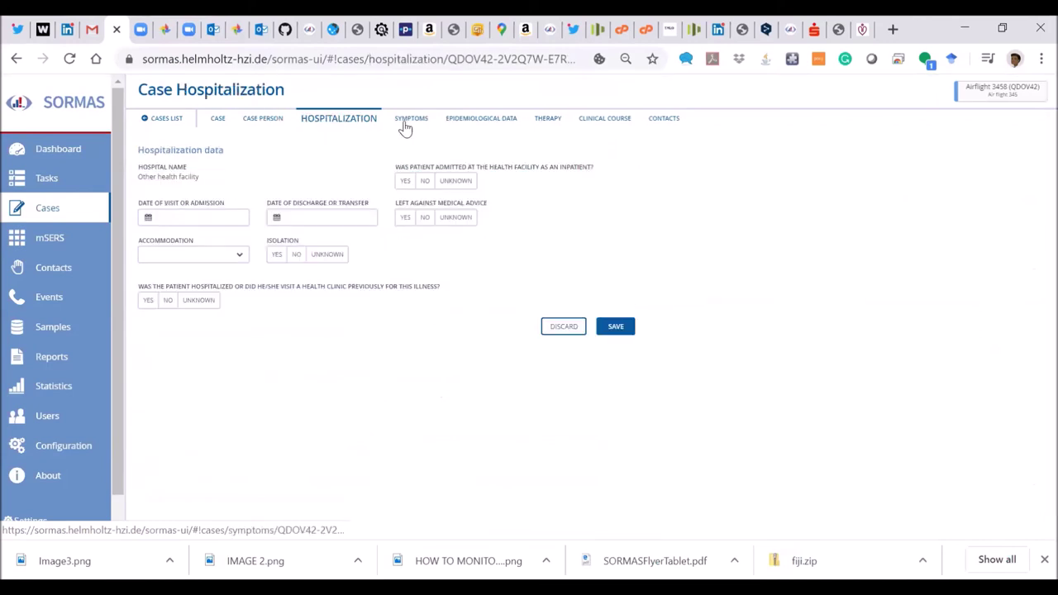
pyautogui.click(412, 124)
pyautogui.click(487, 124)
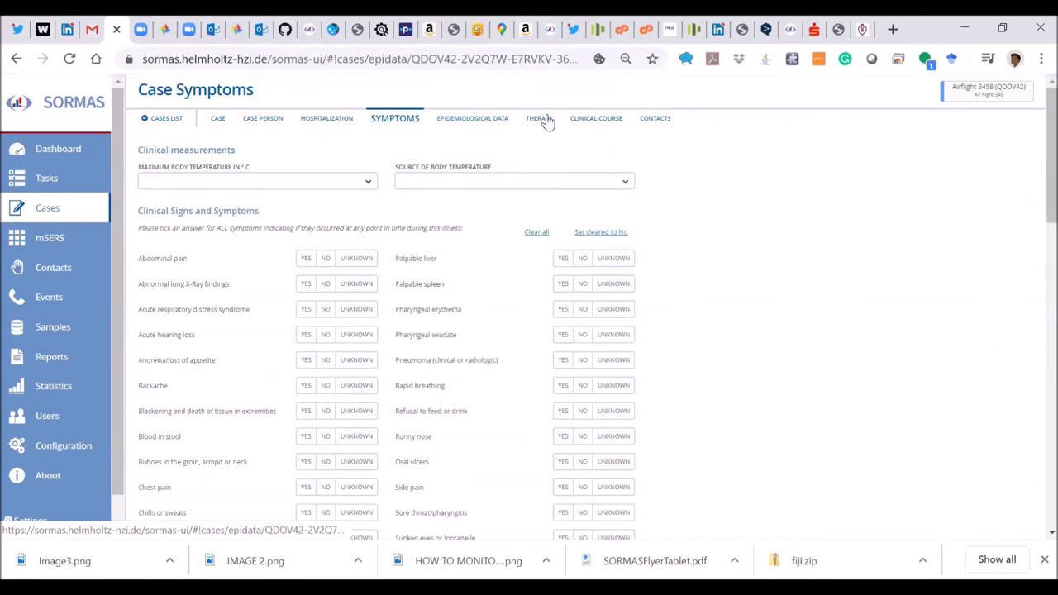
pyautogui.click(554, 120)
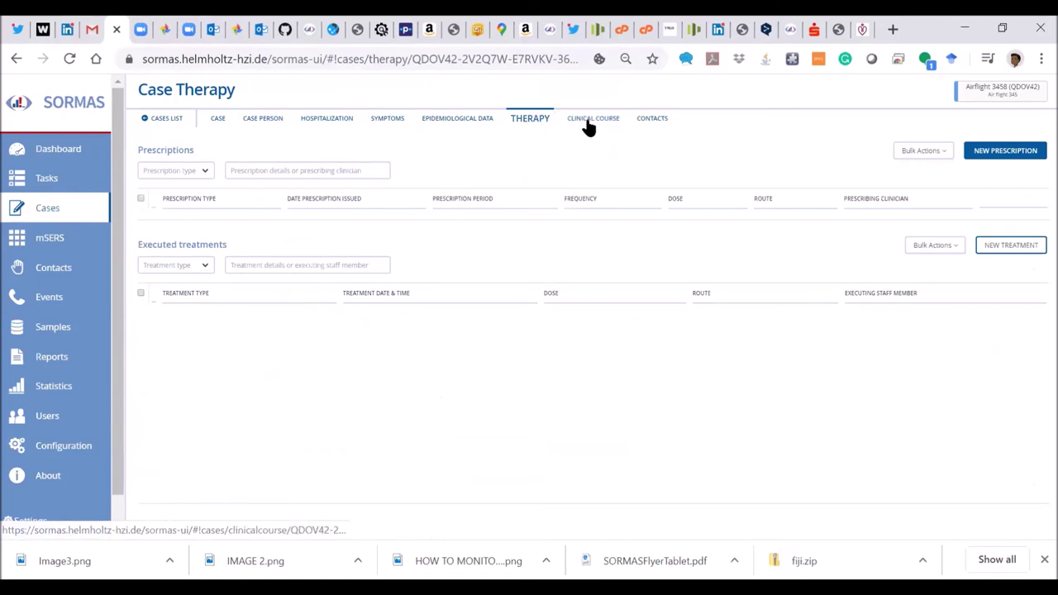
pyautogui.click(589, 124)
pyautogui.click(533, 121)
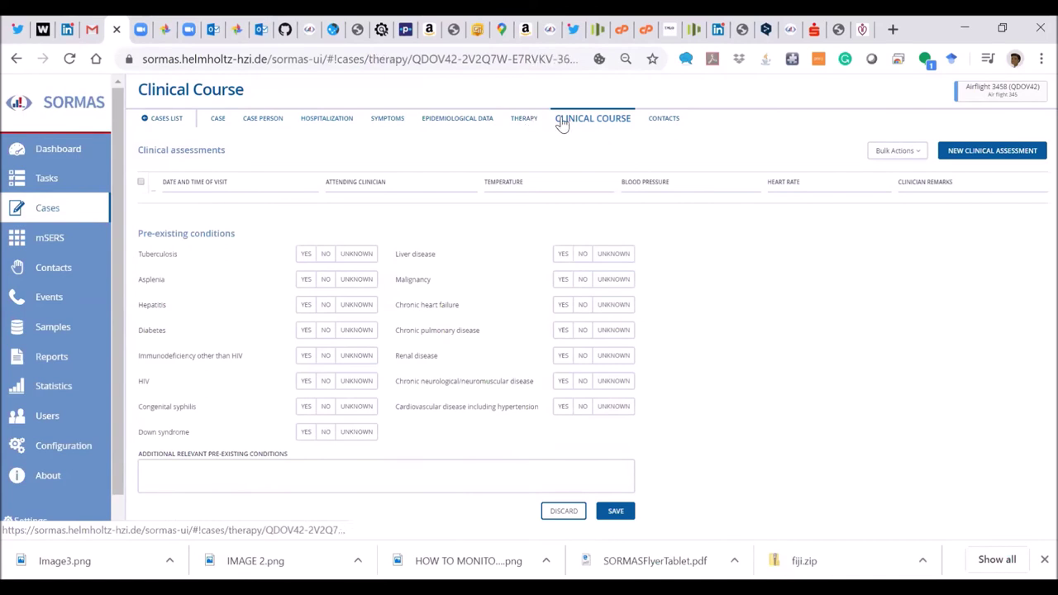
pyautogui.click(586, 118)
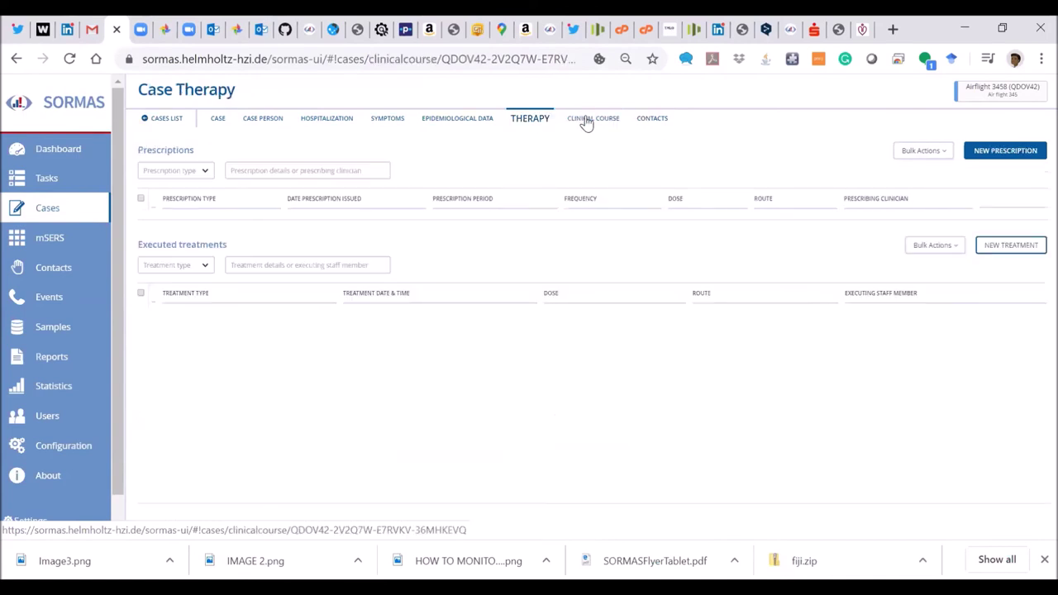
# Step: View the case contact's follow-up visits, then return to the Surveillance Dashboard
pyautogui.click(662, 120)
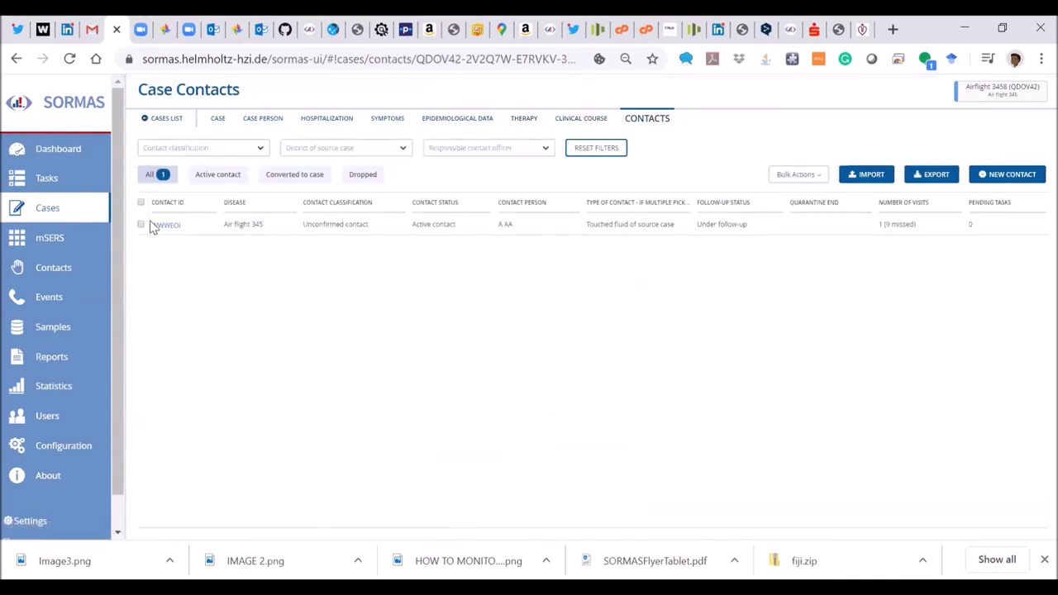
pyautogui.click(289, 221)
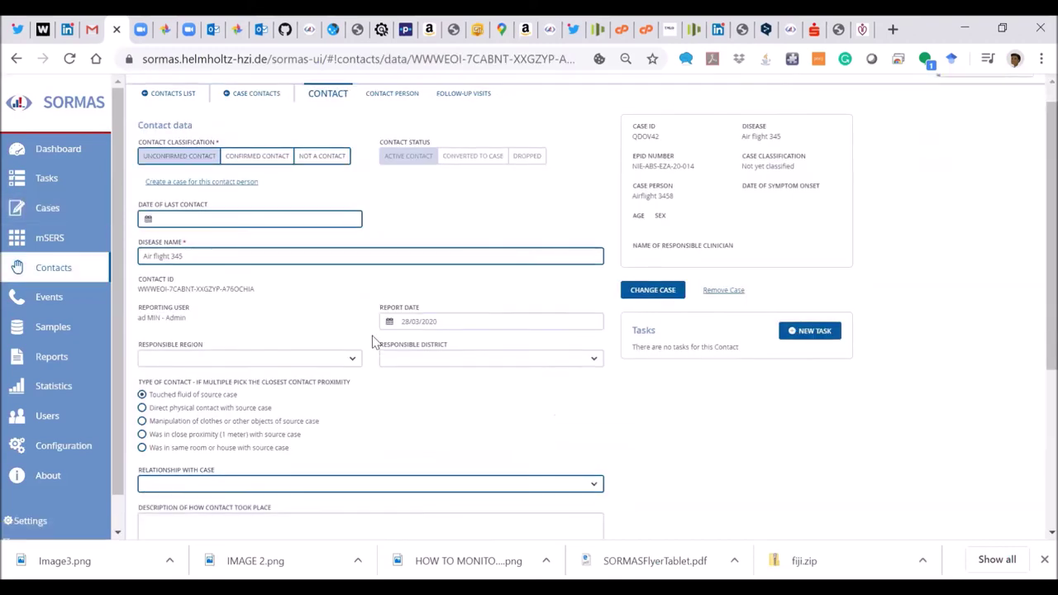
pyautogui.click(476, 121)
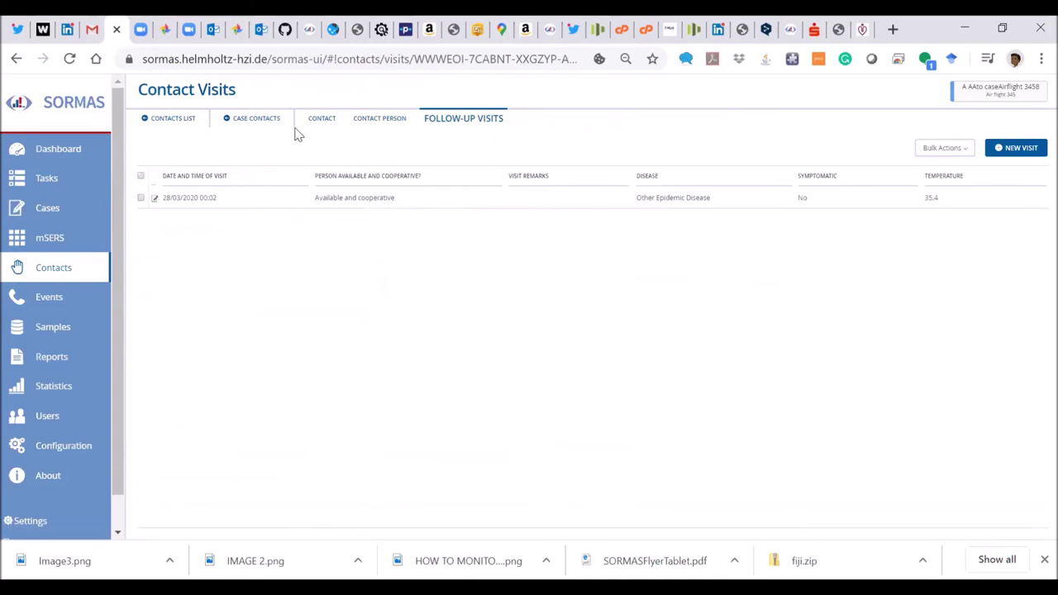
pyautogui.click(62, 152)
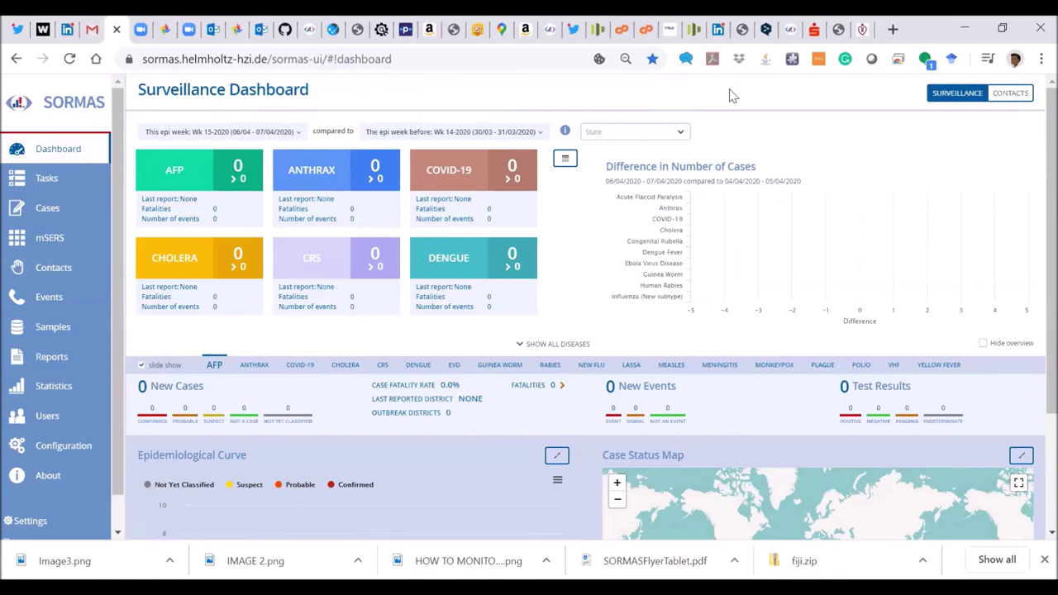
# Step: Load the sormas.symeda.de server and display its COVID-19 Contacts Dashboard
pyautogui.hotkey('ctrl', 'l')
pyautogui.write('sormas.')
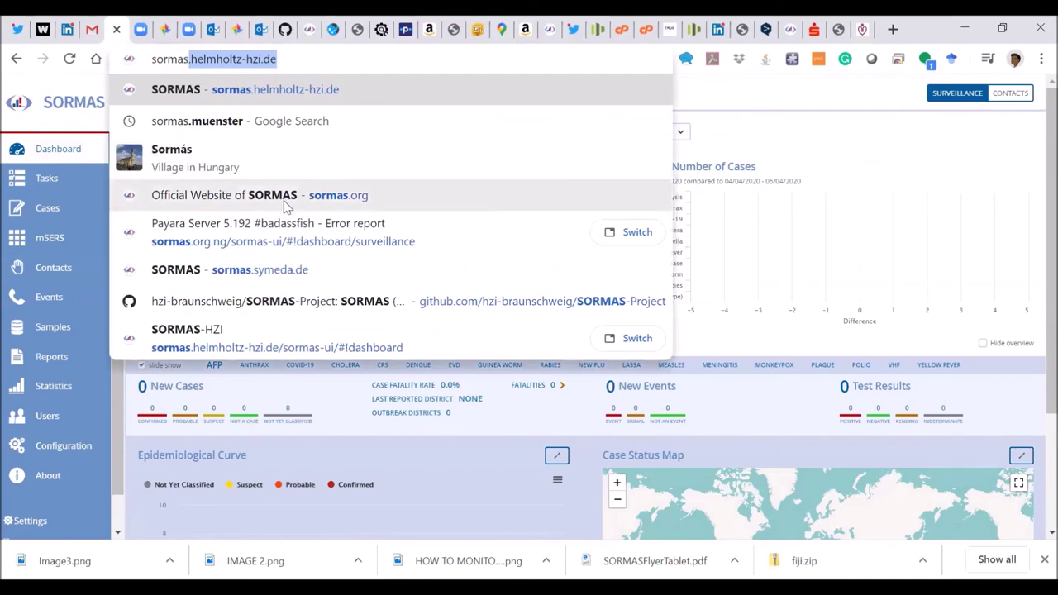
pyautogui.click(302, 270)
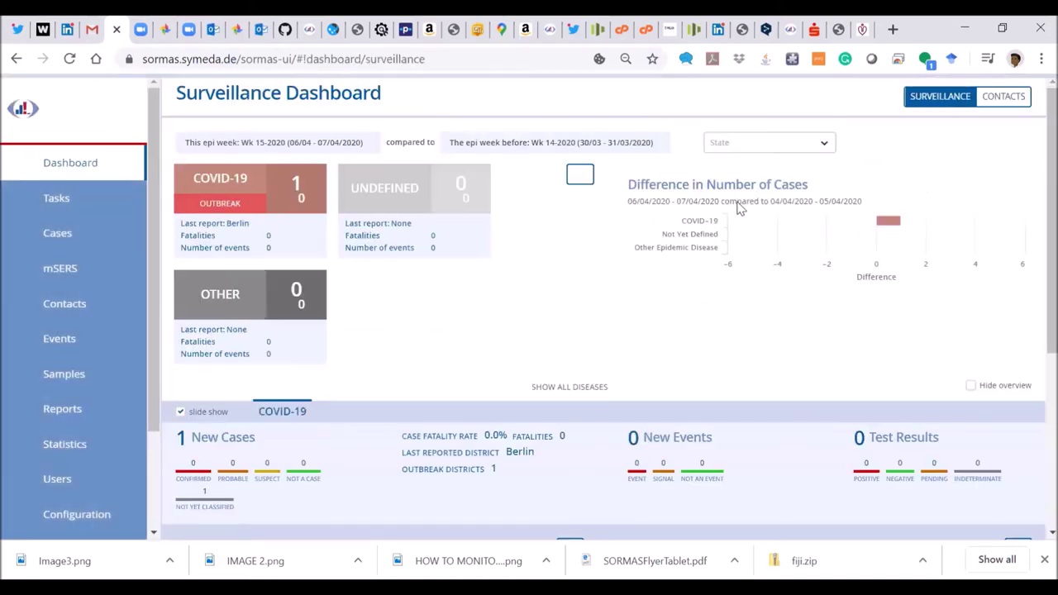
pyautogui.click(1013, 106)
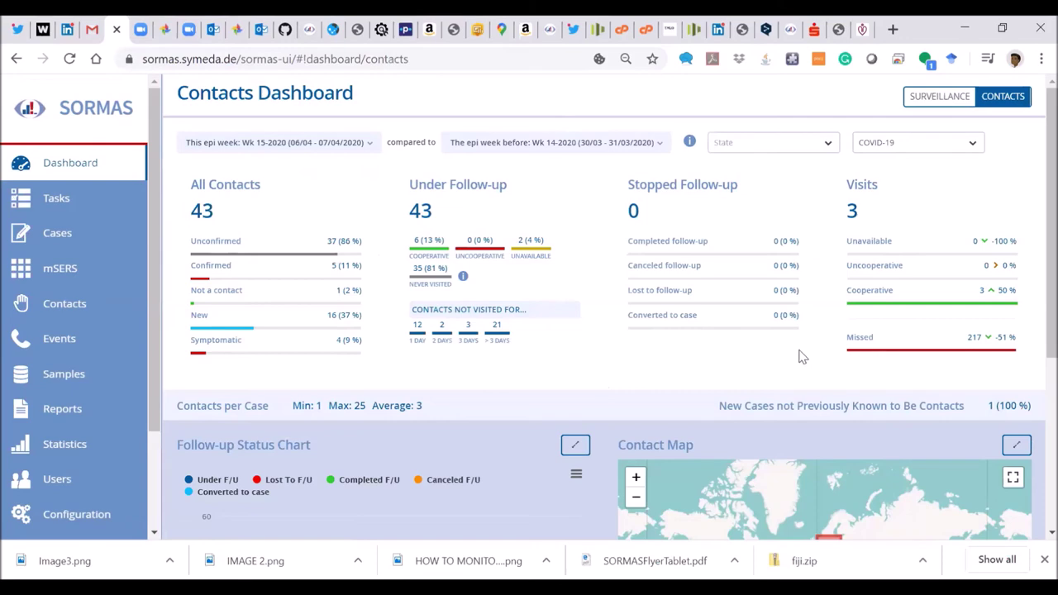
# Step: Zoom the contact map into clusters and inspect its legend and layer options
pyautogui.scroll(-2, 618, 325)
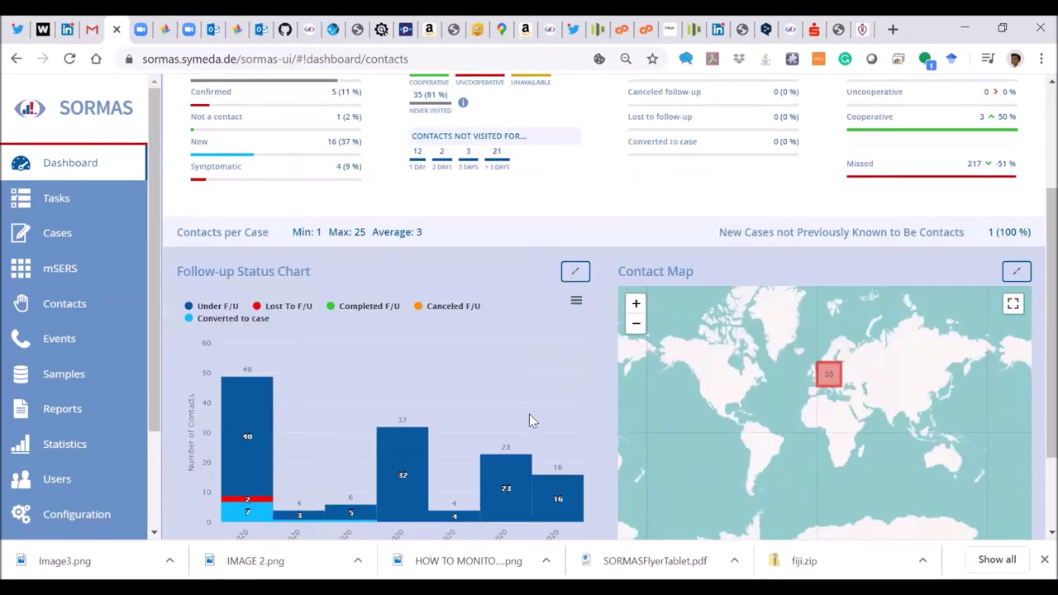
pyautogui.scroll(-1, 496, 419)
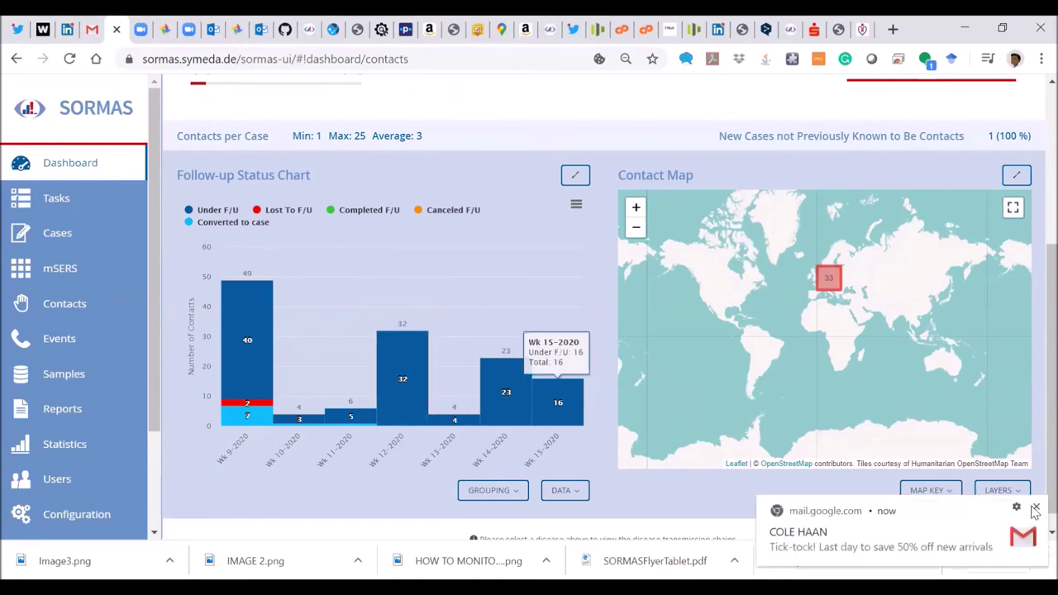
pyautogui.click(830, 281)
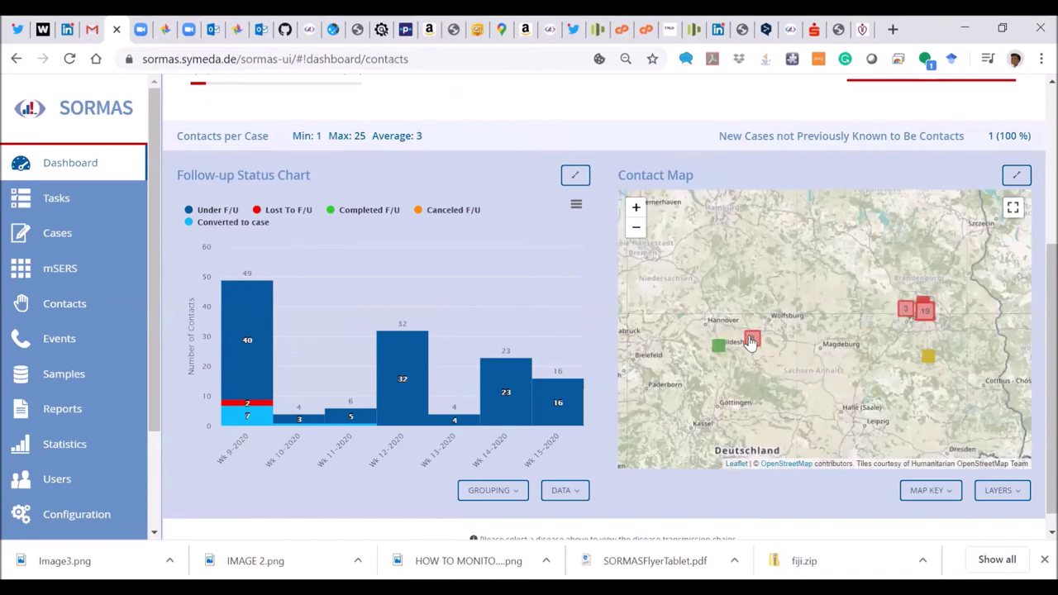
pyautogui.click(923, 491)
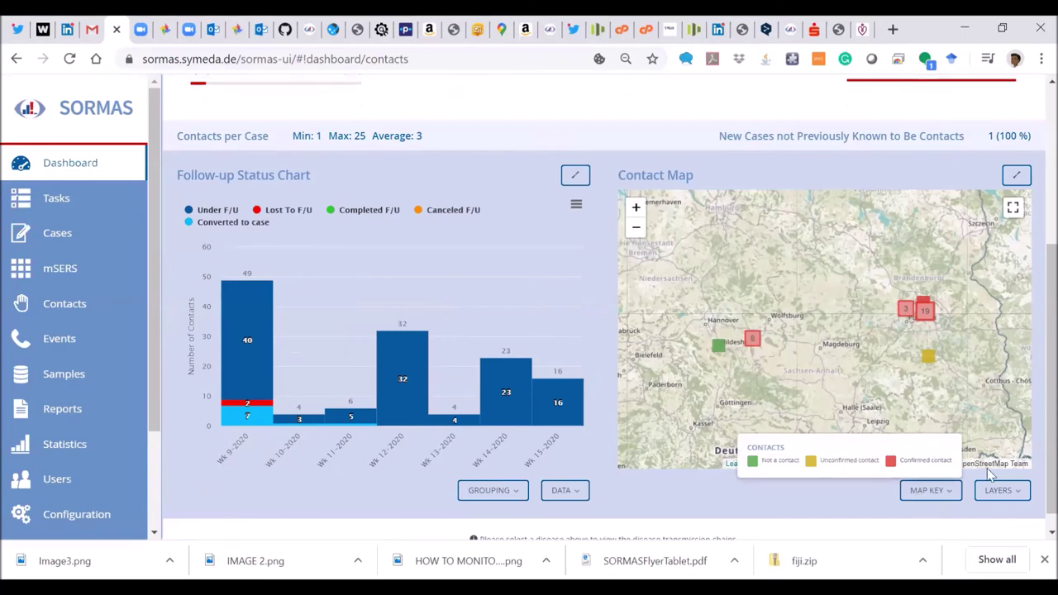
pyautogui.click(1001, 490)
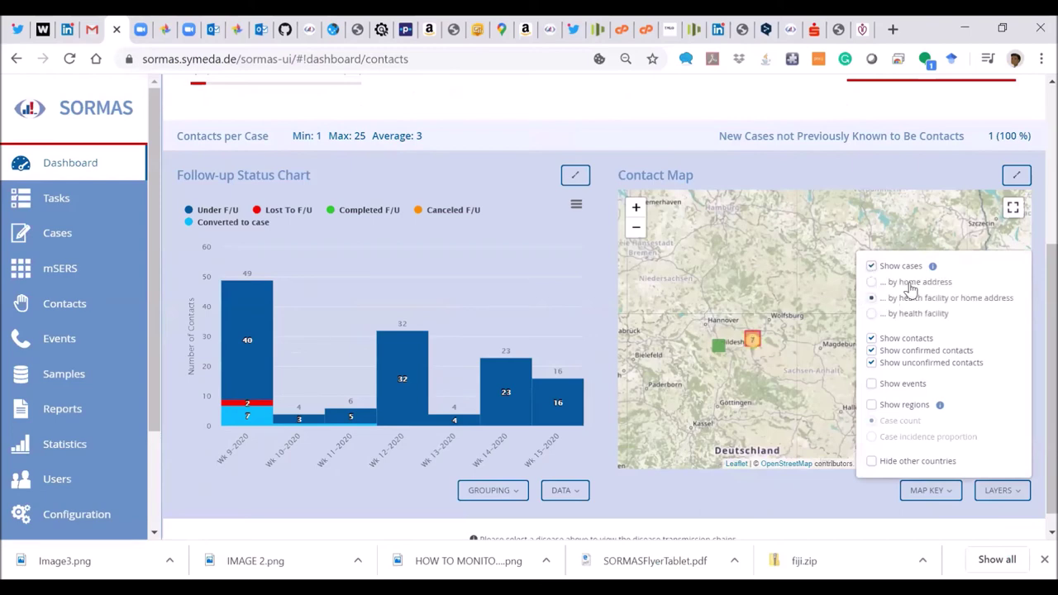
pyautogui.click(752, 340)
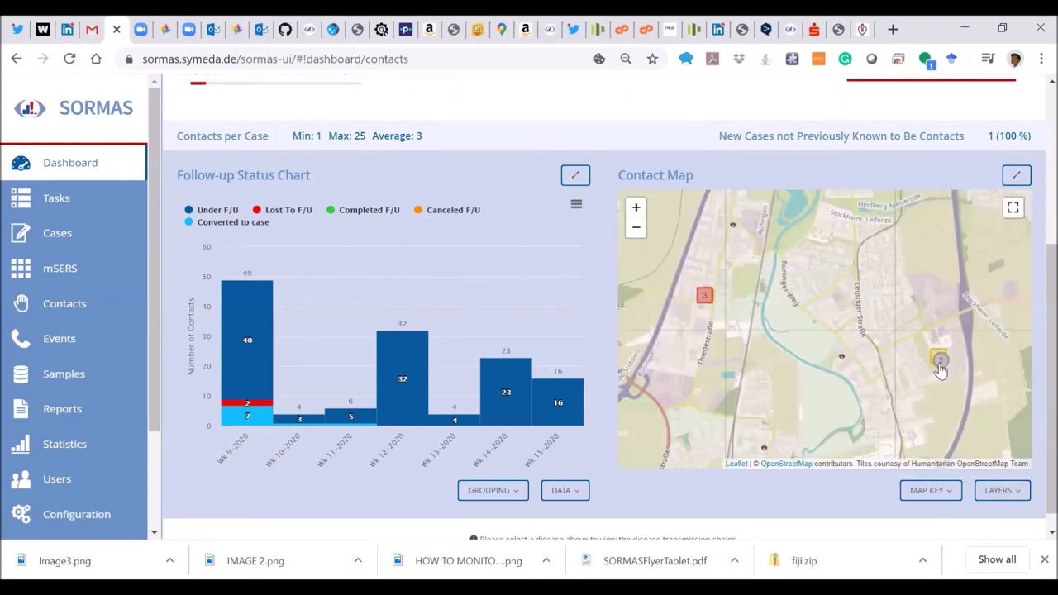
pyautogui.click(996, 496)
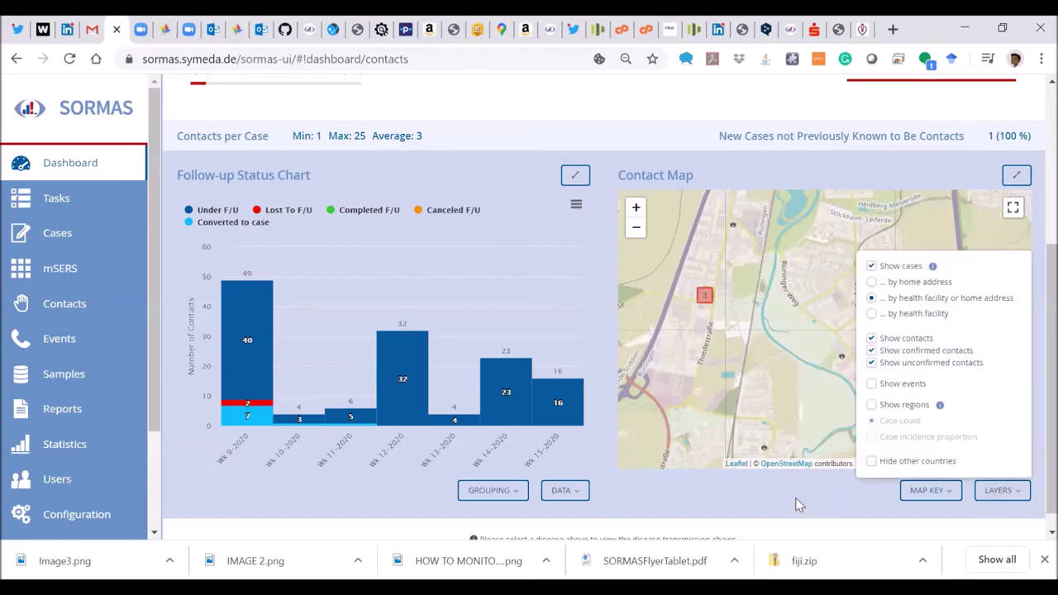
pyautogui.scroll(5, 798, 505)
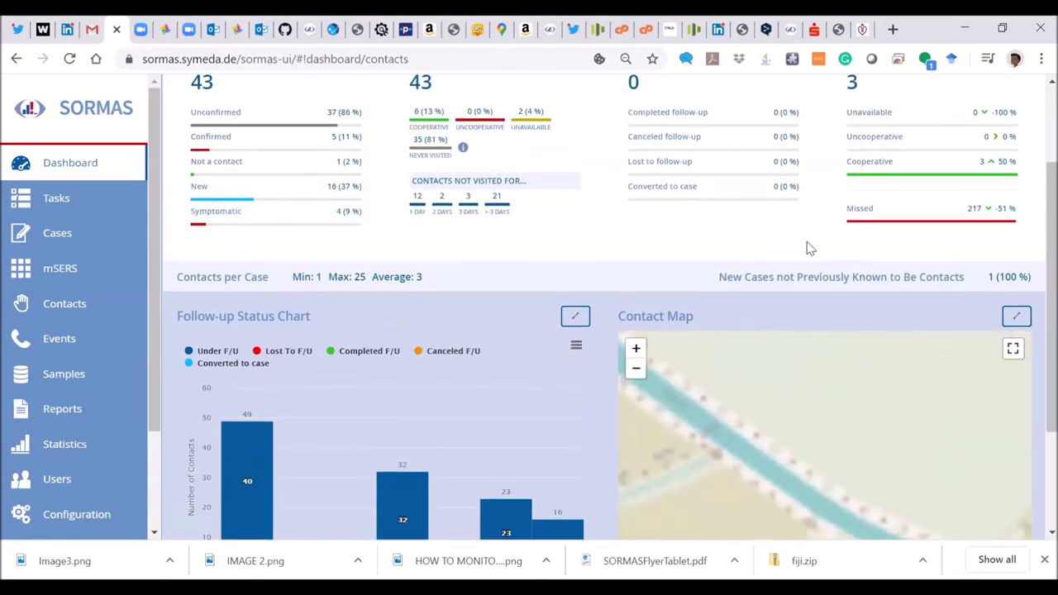
pyautogui.scroll(2, 810, 248)
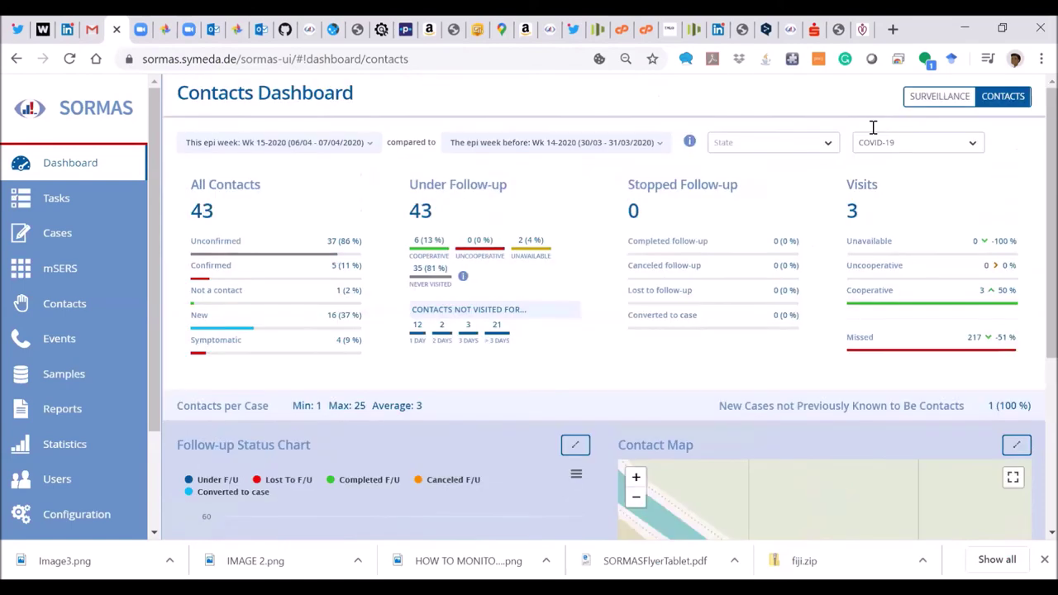
# Step: Filter the dashboard to Not Yet Defined disease, then switch back to COVID-19
pyautogui.click(911, 147)
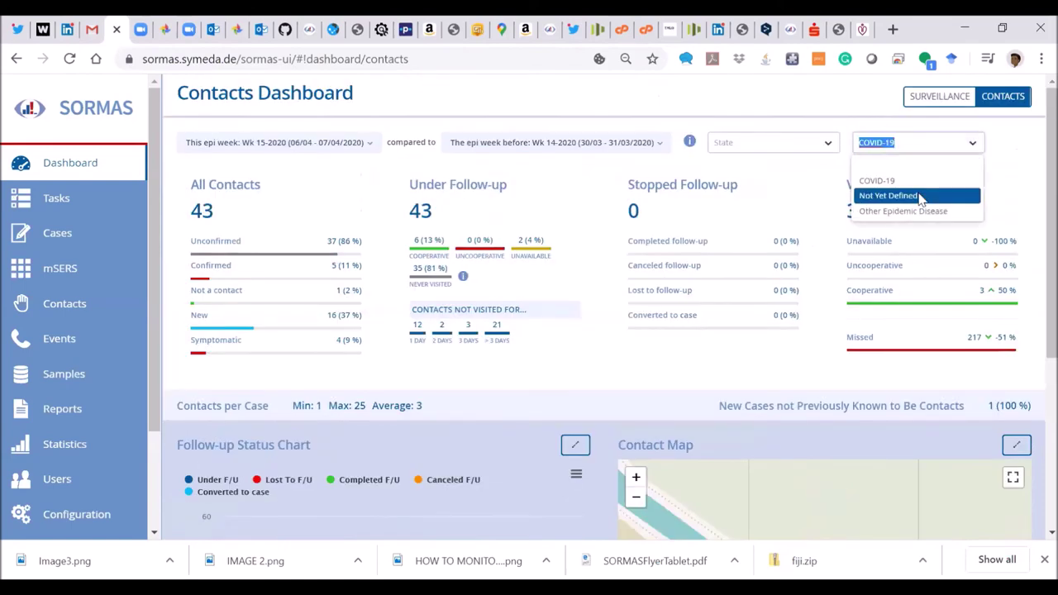
pyautogui.click(918, 198)
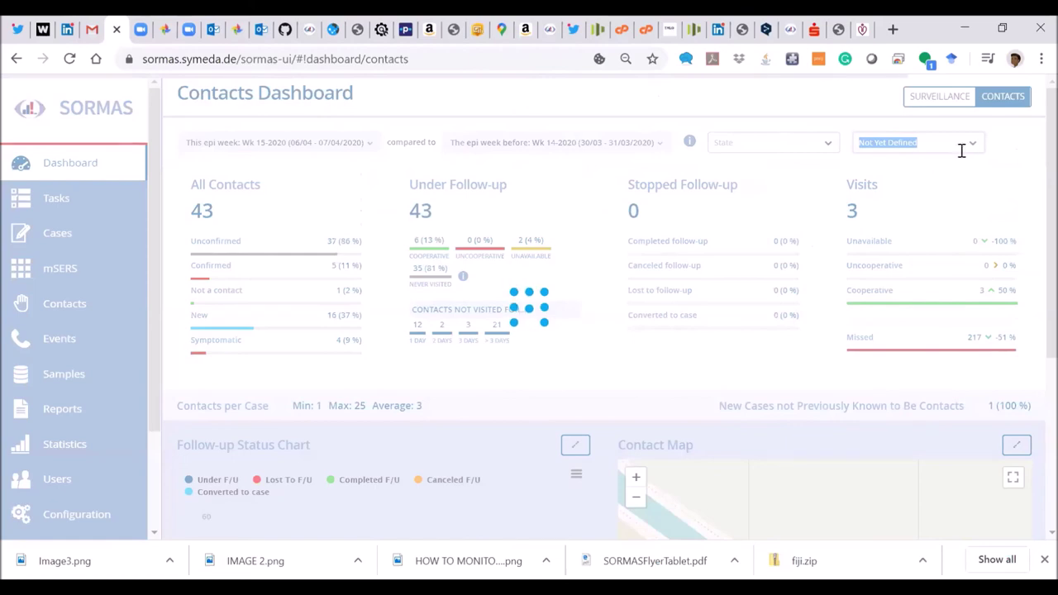
pyautogui.click(961, 149)
pyautogui.click(876, 180)
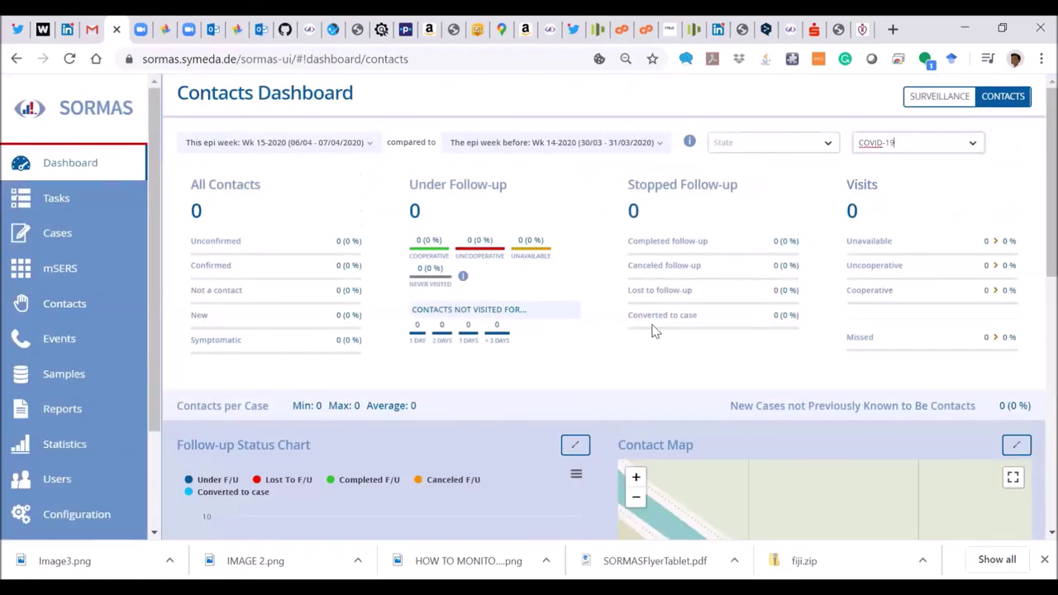
pyautogui.scroll(-4, 555, 377)
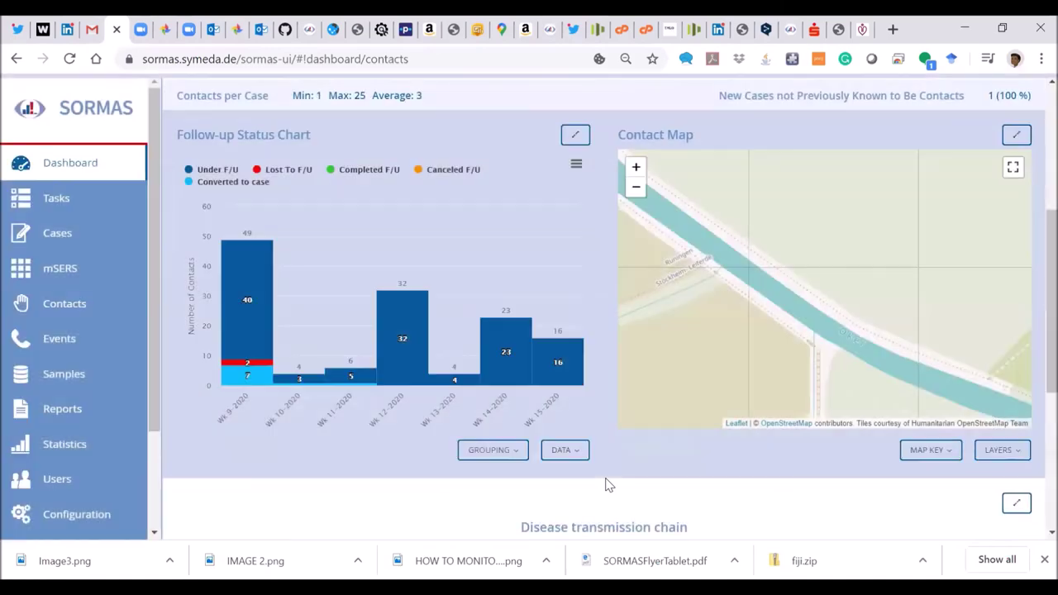
# Step: Zoom around the disease transmission chain graph, opening and closing the Select by status choices
pyautogui.scroll(-3, 609, 484)
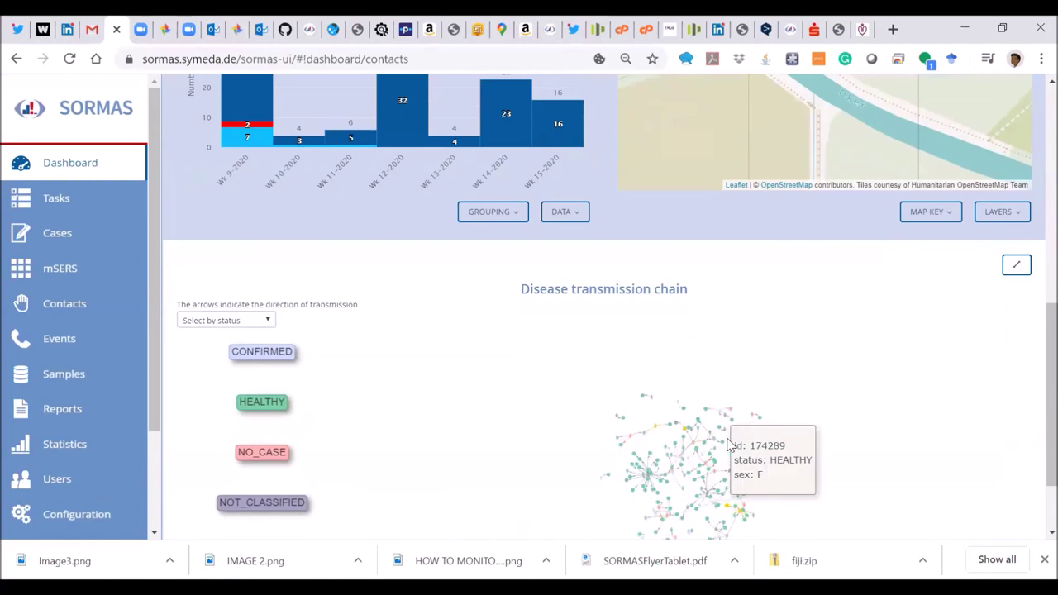
pyautogui.scroll(5, 838, 430)
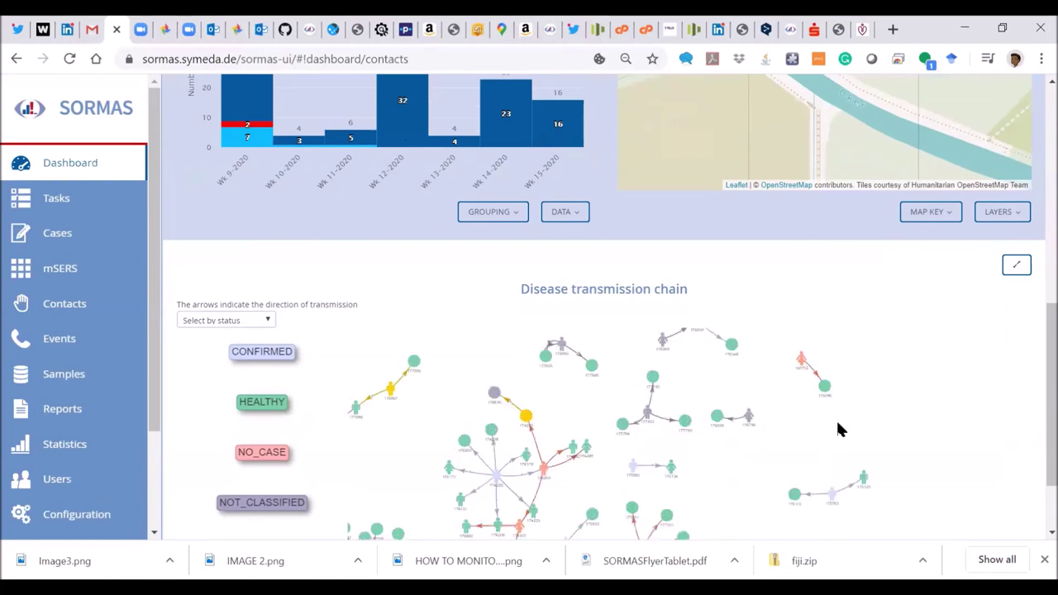
pyautogui.scroll(5, 859, 422)
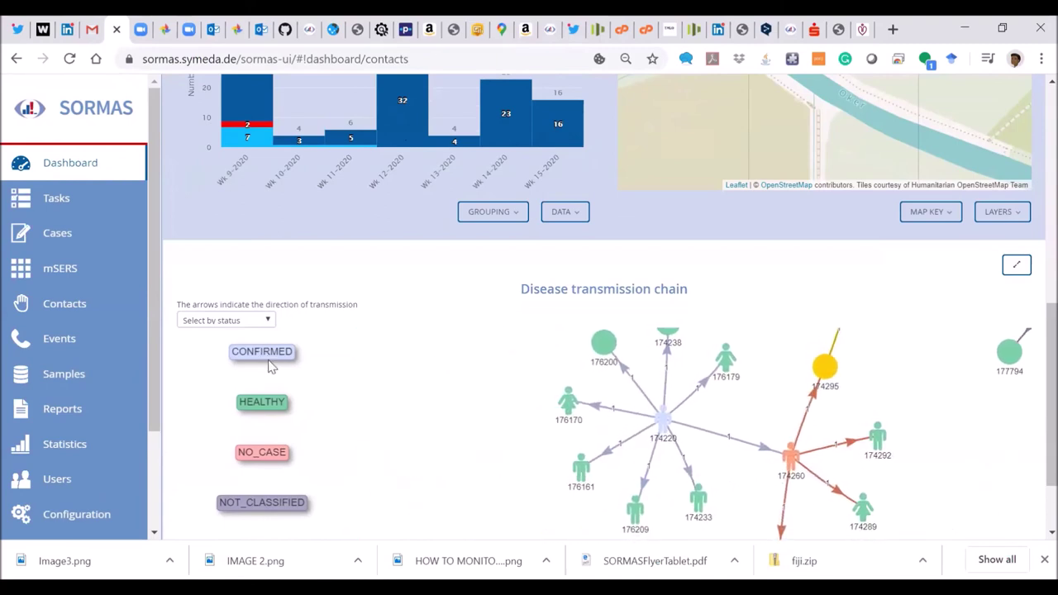
pyautogui.click(268, 324)
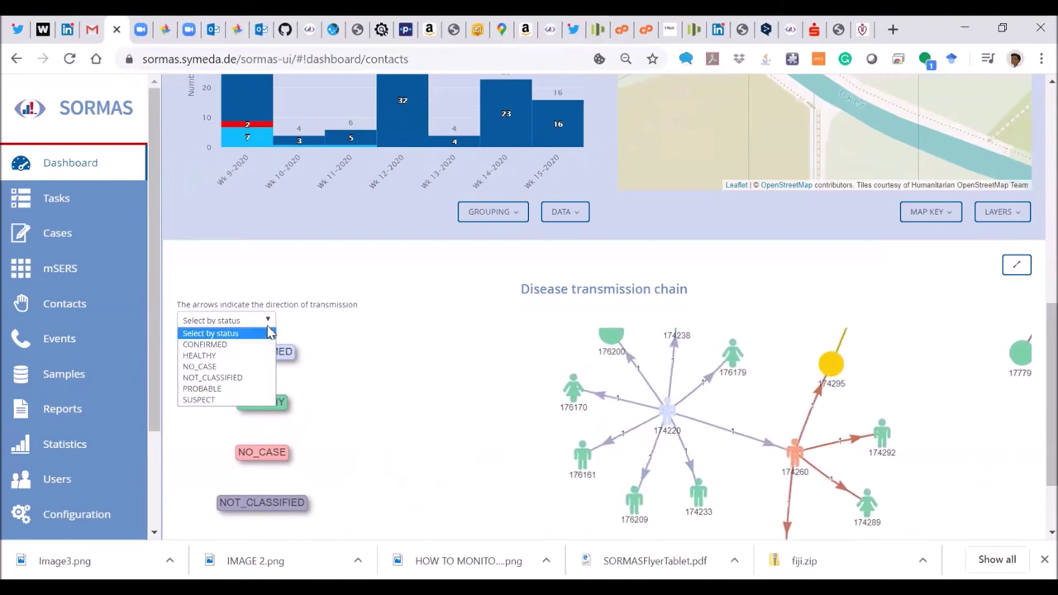
pyautogui.click(461, 444)
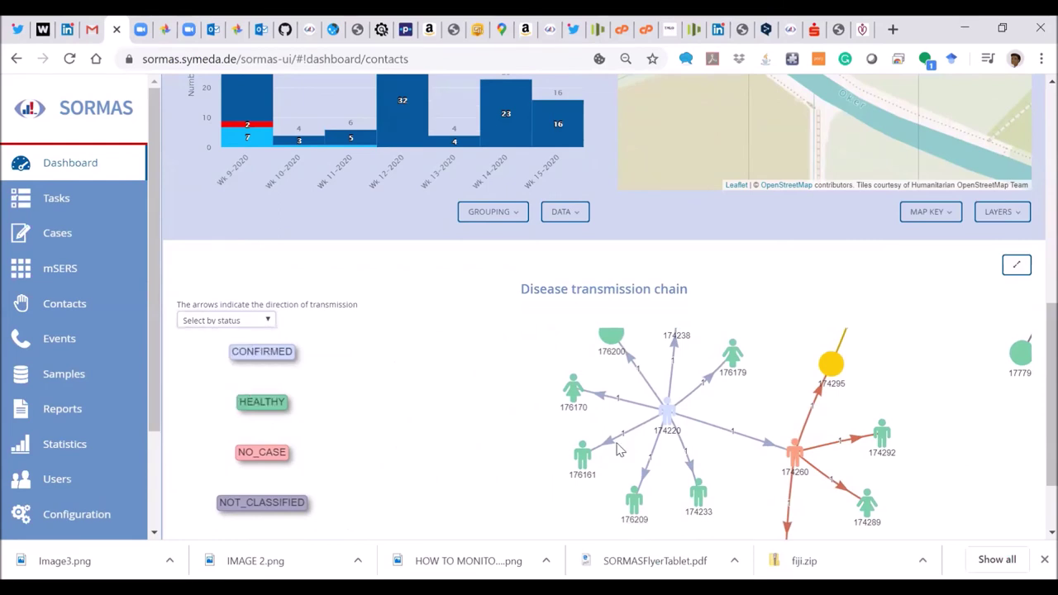
pyautogui.scroll(-5, 616, 465)
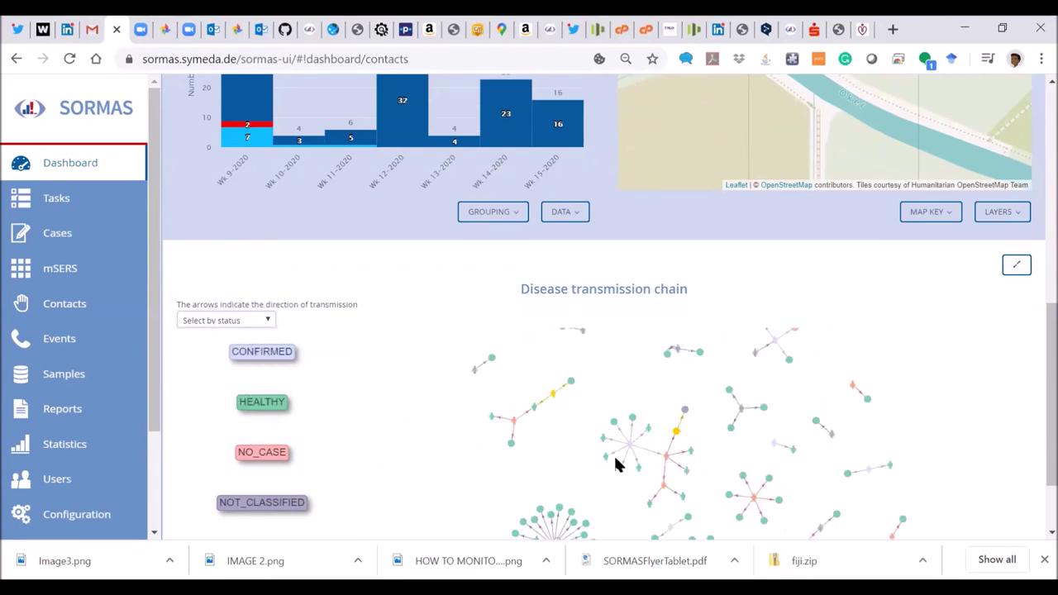
pyautogui.scroll(5, 616, 465)
pyautogui.scroll(10, 615, 465)
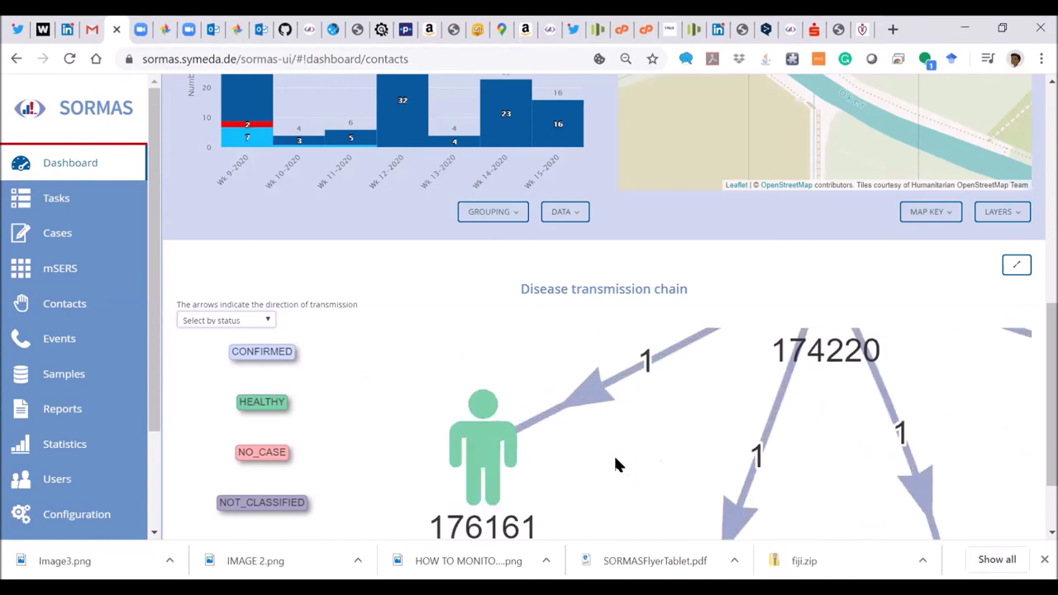
pyautogui.scroll(-3, 638, 418)
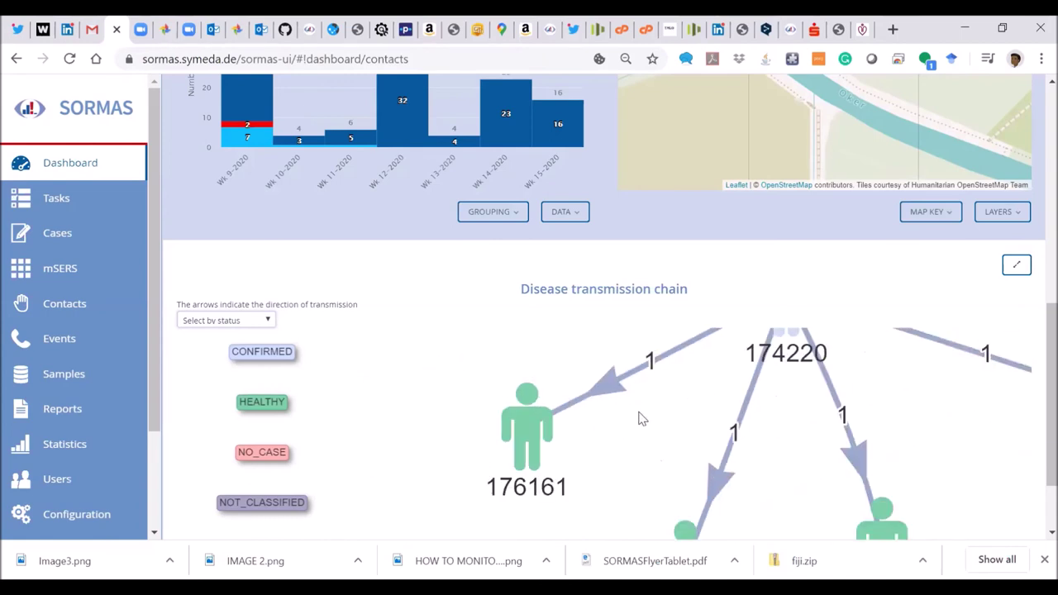
pyautogui.scroll(2, 637, 419)
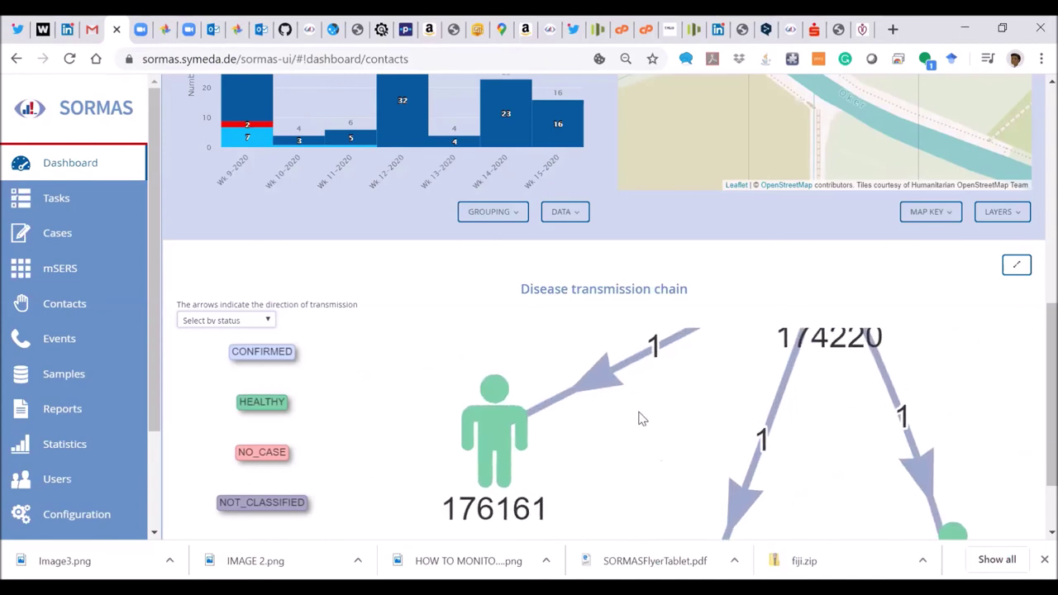
pyautogui.scroll(-10, 638, 419)
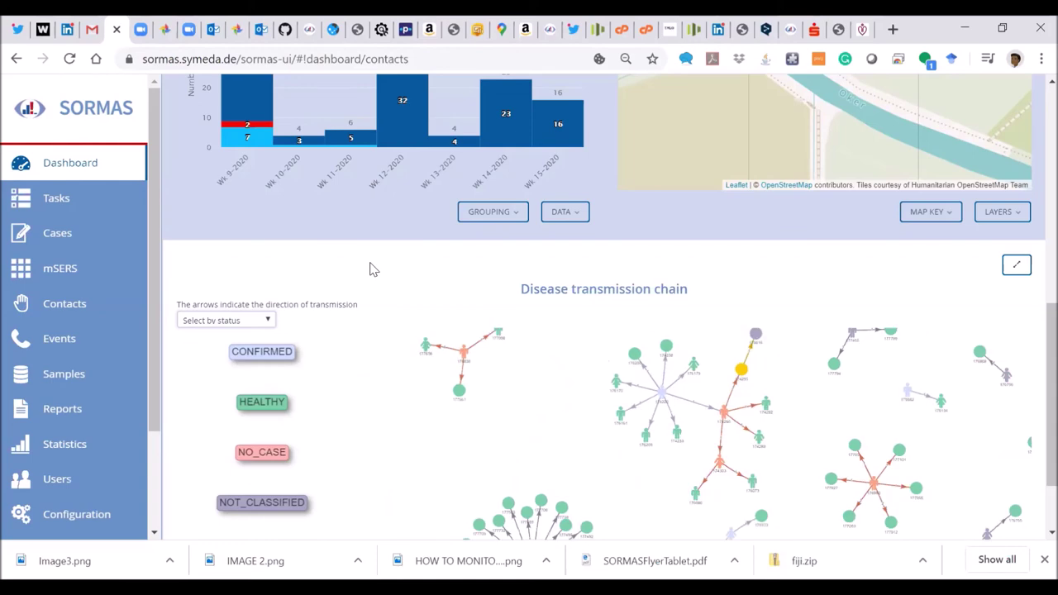
# Step: Open the Case Directory, try a five-row Line Listing, and close it unsaved
pyautogui.click(58, 235)
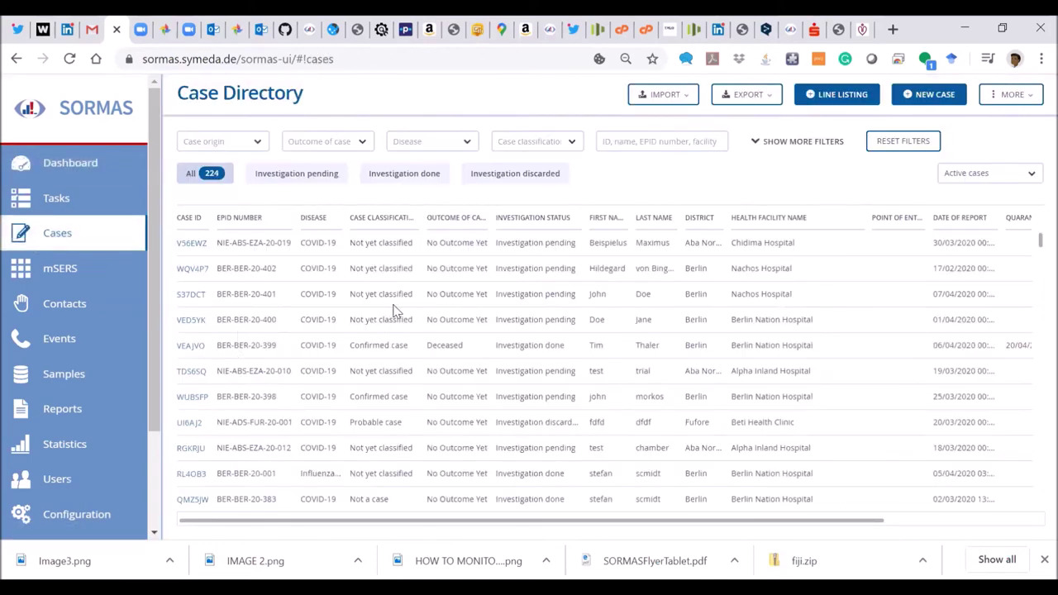
pyautogui.click(836, 94)
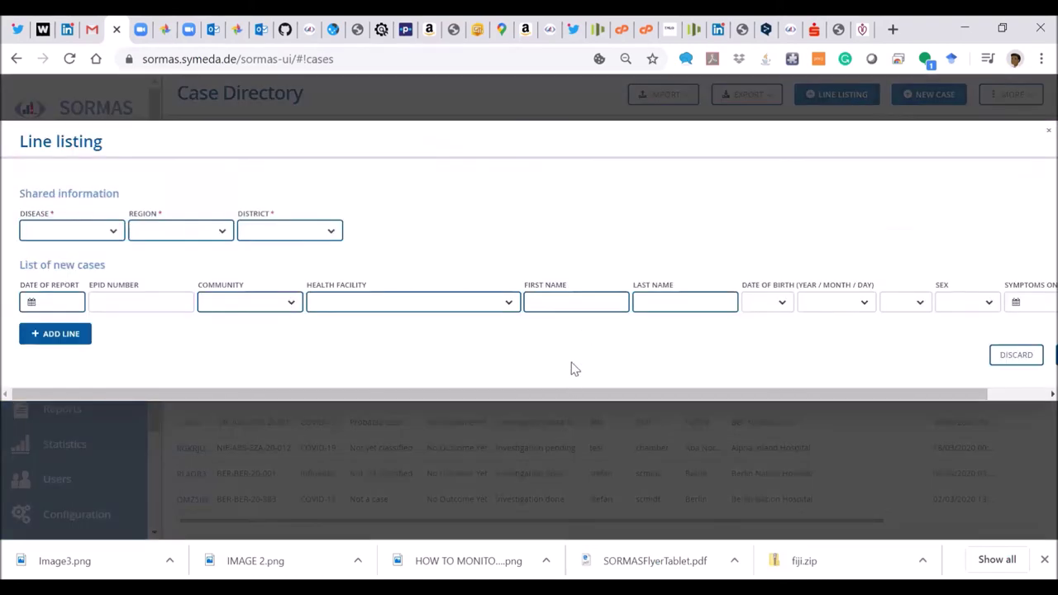
pyautogui.click(68, 339)
pyautogui.click(68, 365)
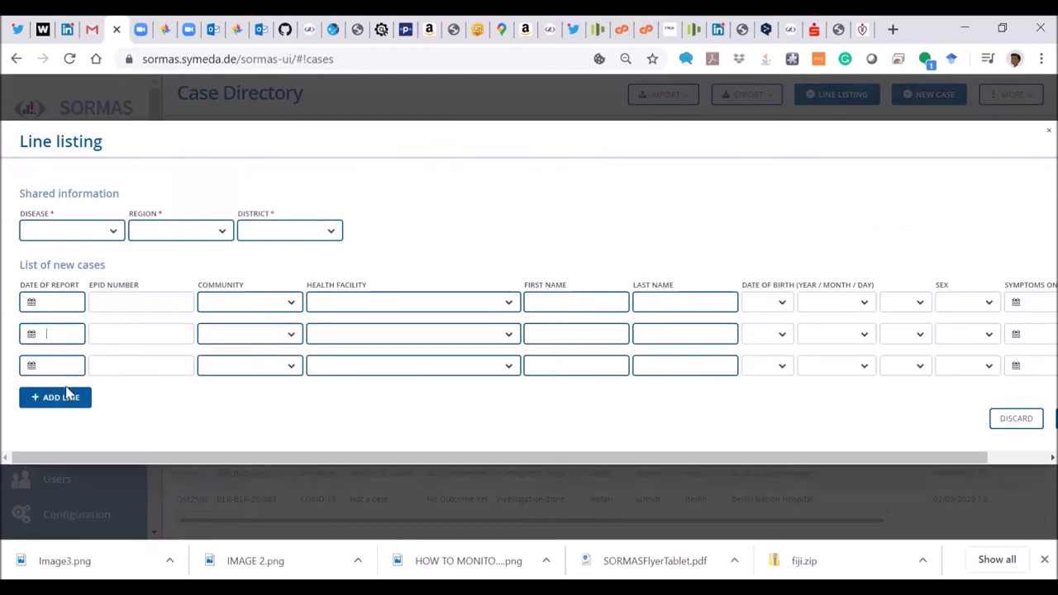
pyautogui.click(68, 396)
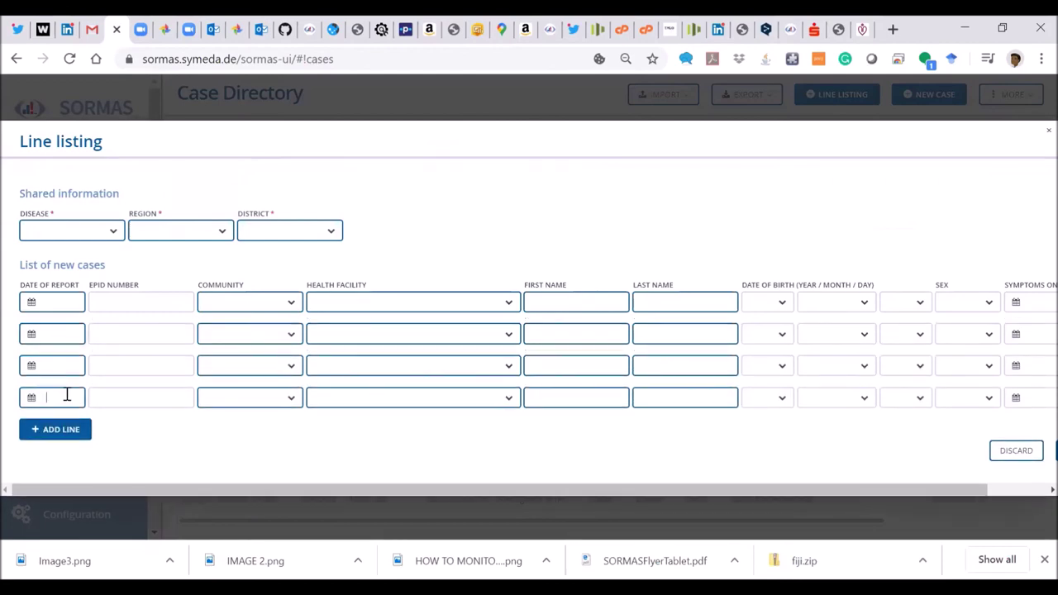
pyautogui.click(67, 438)
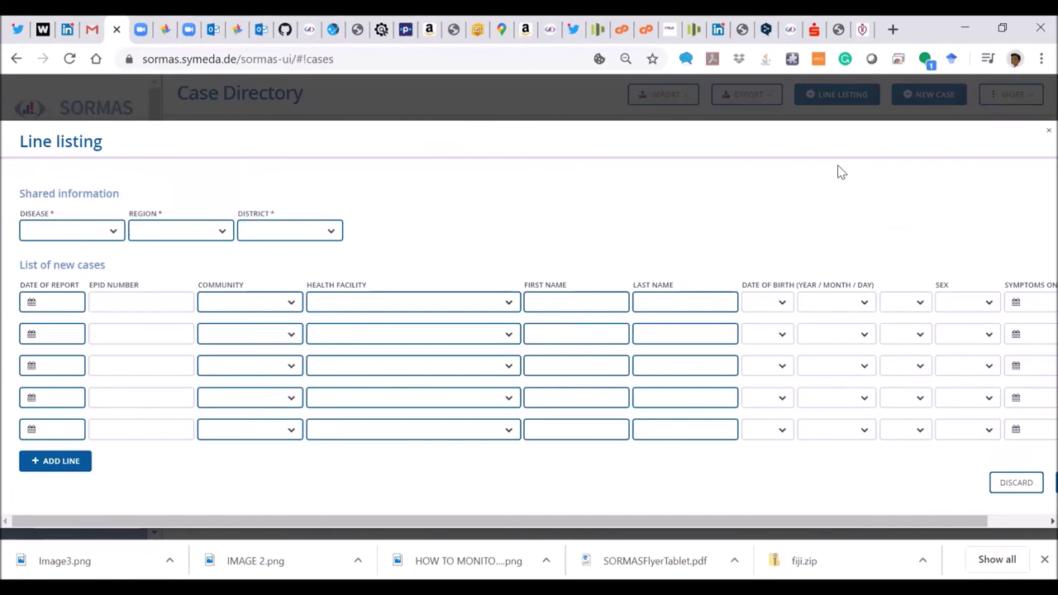
pyautogui.click(1046, 132)
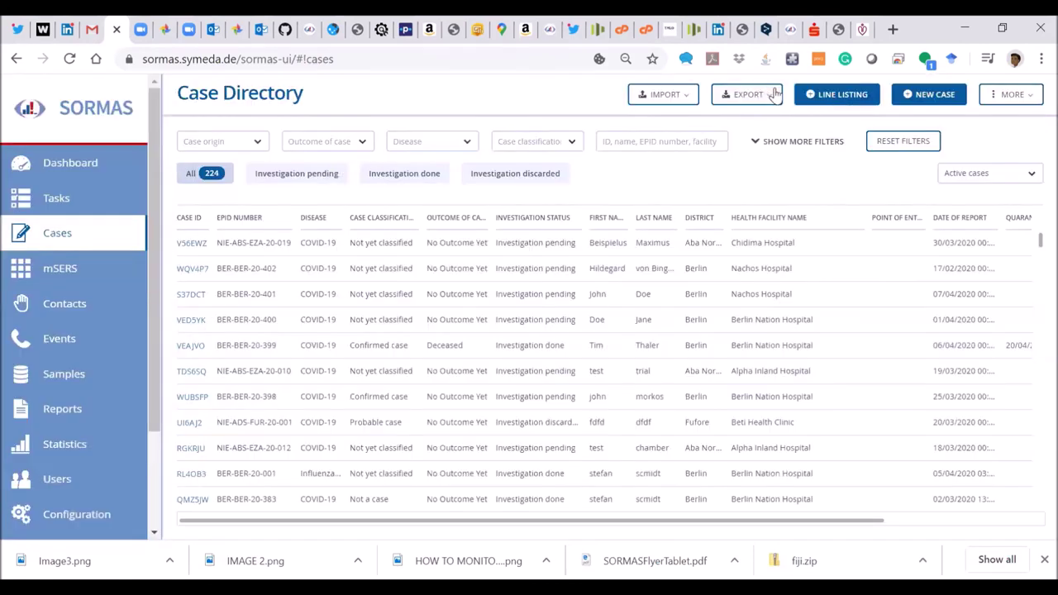
# Step: Open Custom Case Export to view the saved export configurations
pyautogui.click(774, 94)
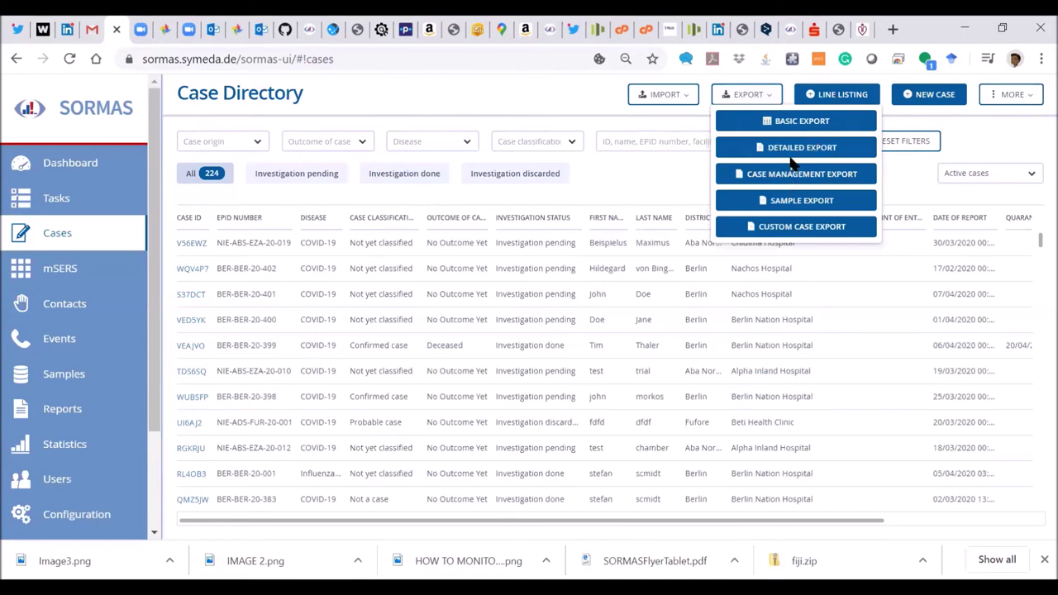
pyautogui.click(814, 227)
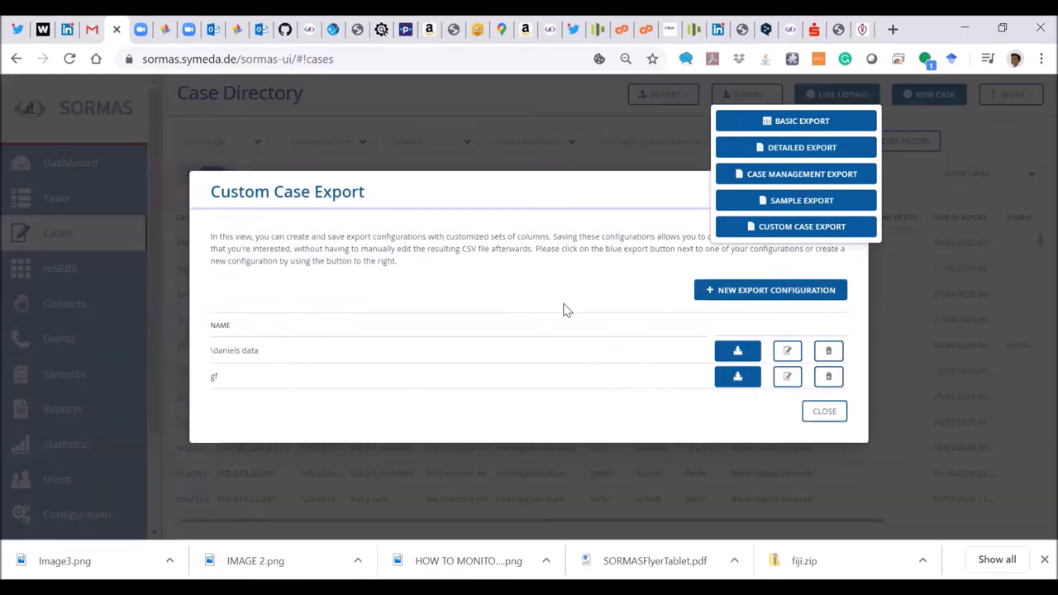
pyautogui.doubleClick(236, 353)
# Step: Discard a new export configuration, close the export window and show the Import options
pyautogui.click(742, 291)
pyautogui.scroll(-3, 538, 395)
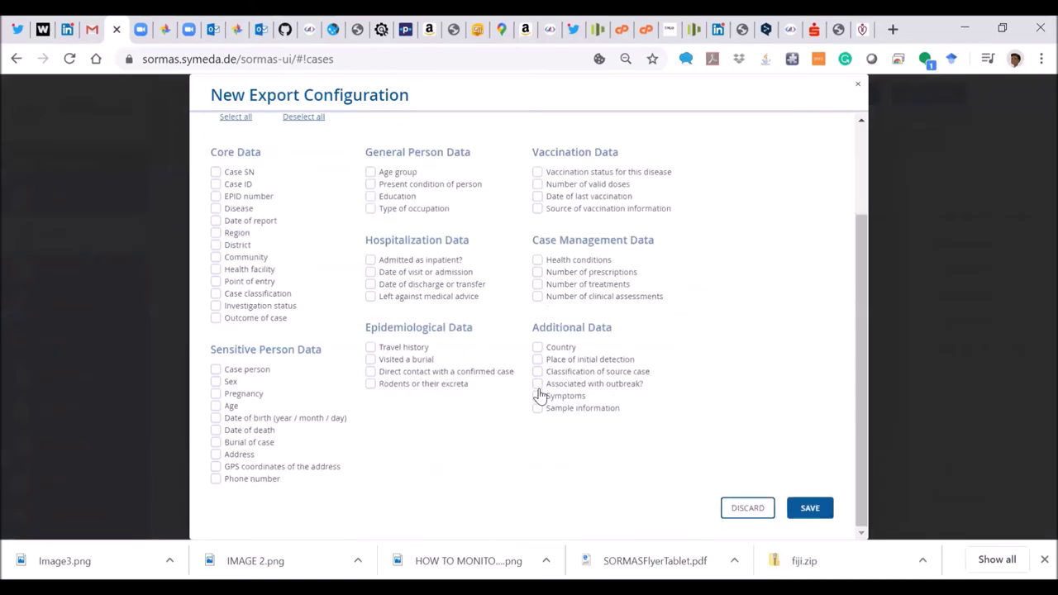
pyautogui.scroll(3, 727, 321)
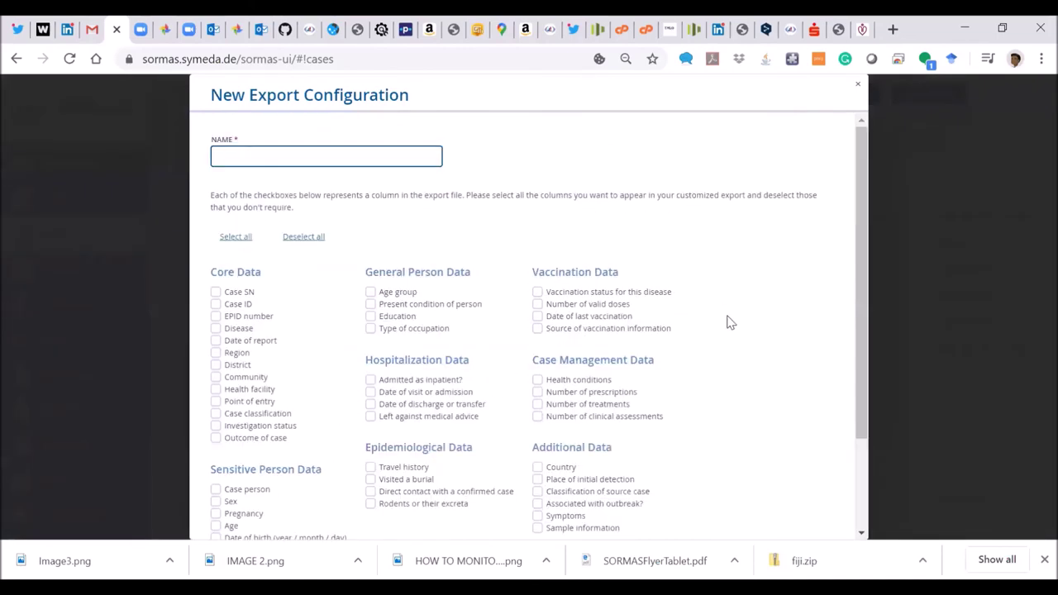
pyautogui.scroll(-3, 756, 471)
pyautogui.click(748, 514)
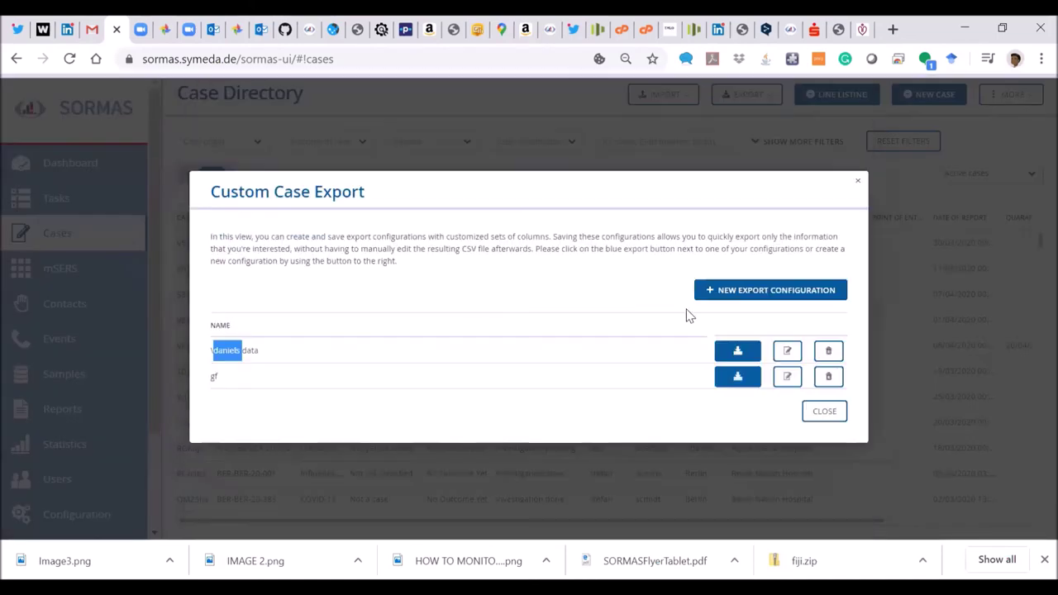
pyautogui.click(857, 185)
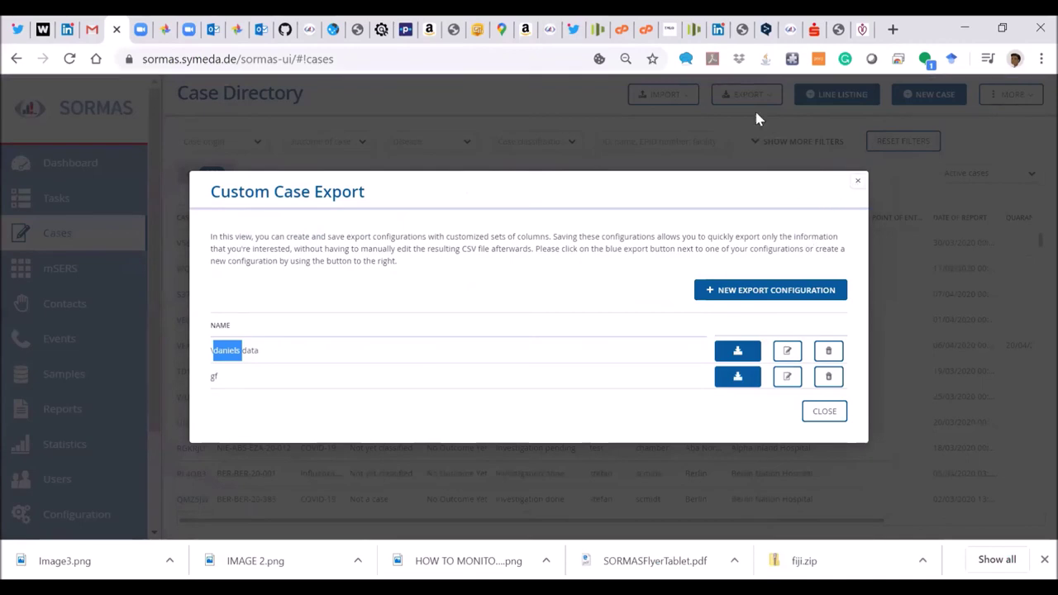
pyautogui.click(683, 97)
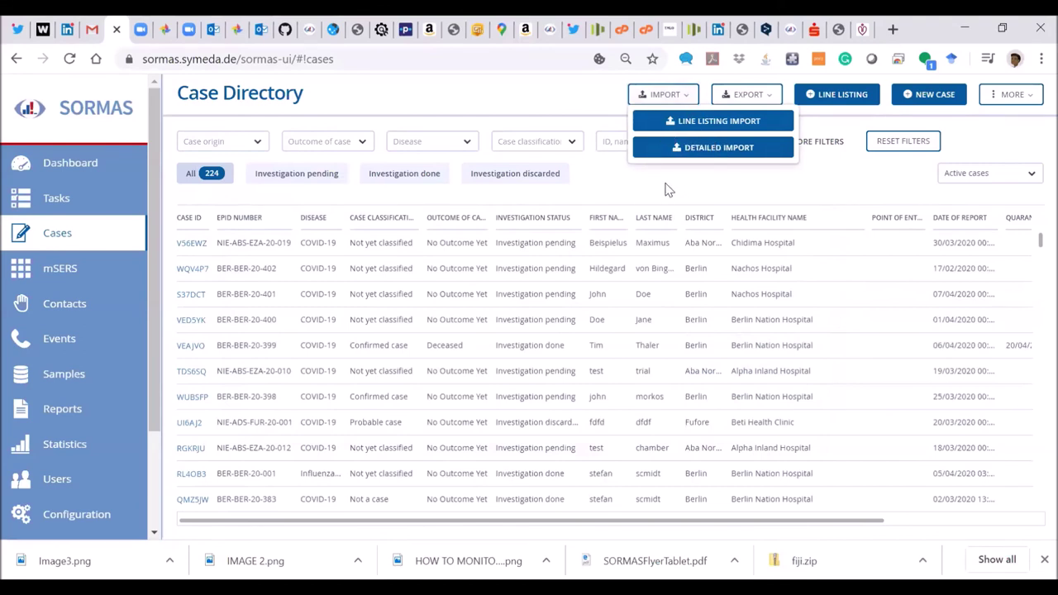
# Step: Open and close the Case Directory guide from the MORE menu
pyautogui.click(1025, 98)
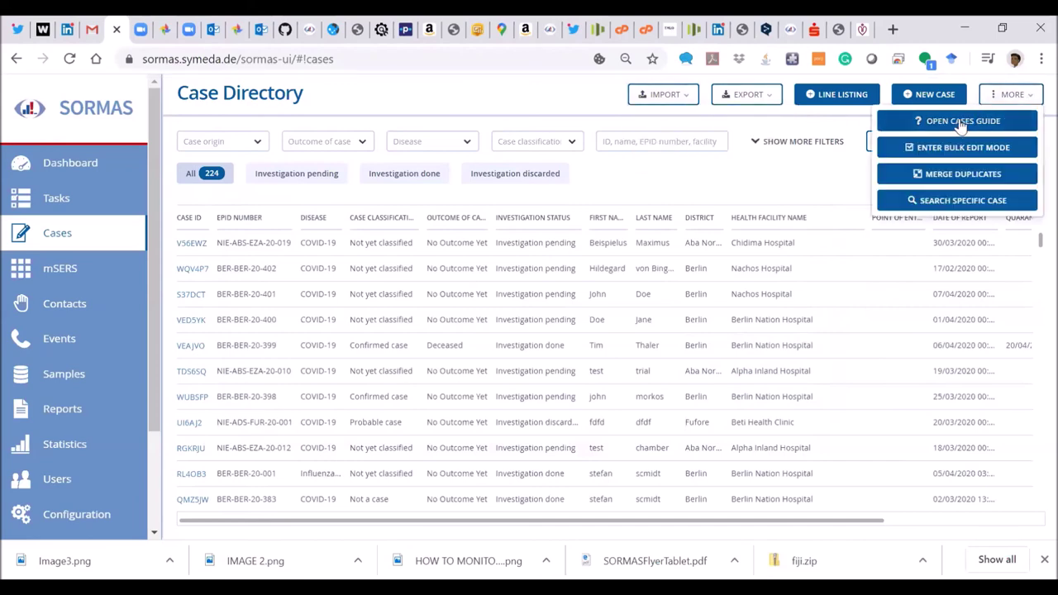
pyautogui.click(958, 122)
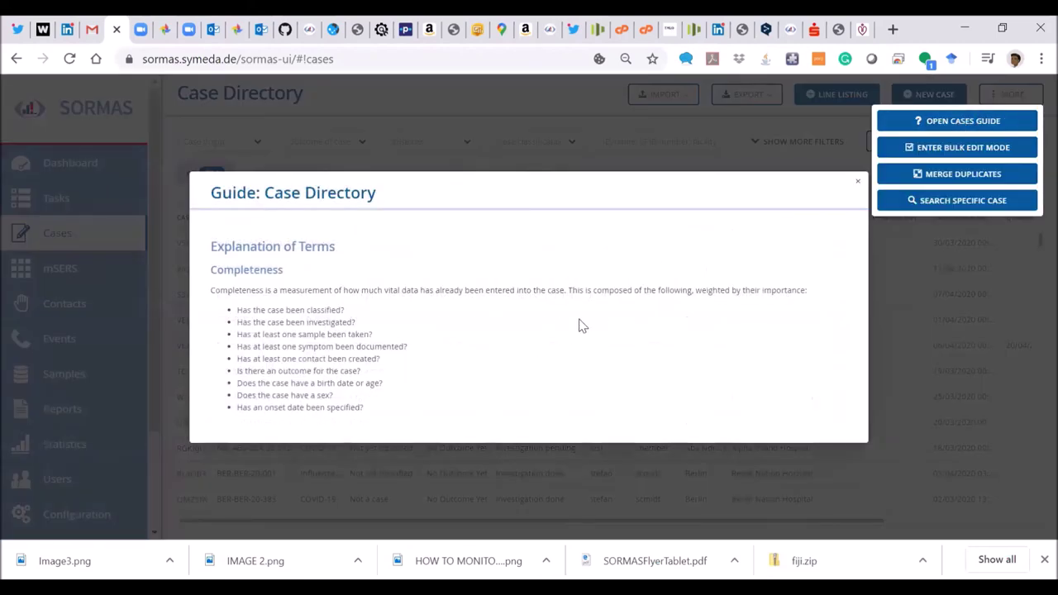
pyautogui.click(858, 189)
# Step: View the Create new case form and dismiss it without creating a case
pyautogui.click(935, 94)
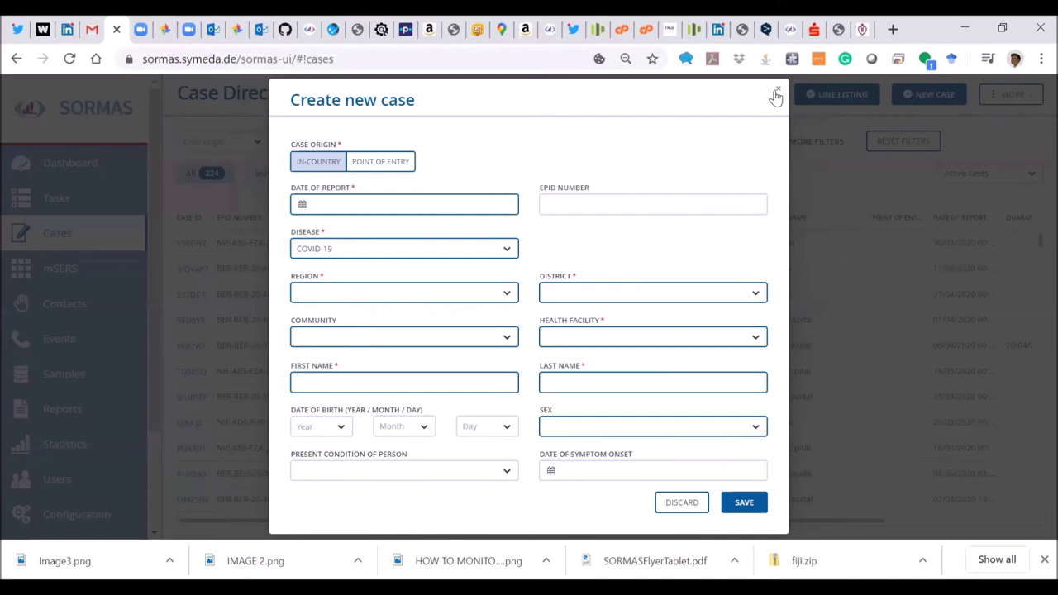
pyautogui.press('Escape')
pyautogui.click(1010, 94)
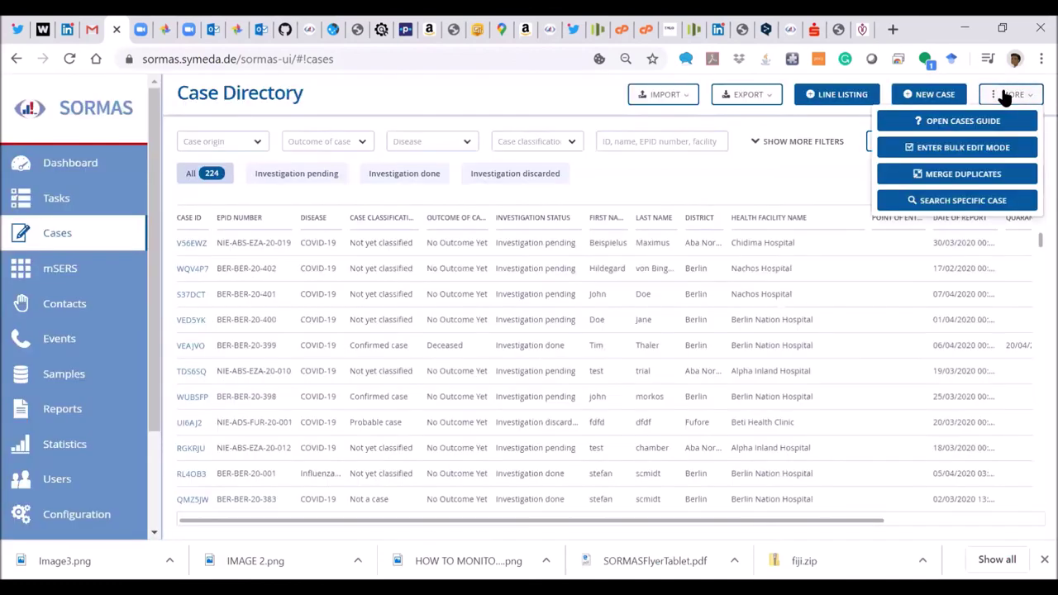
# Step: Enable bulk edit mode, select the first two cases, and discard the bulk Edit cases form
pyautogui.click(964, 149)
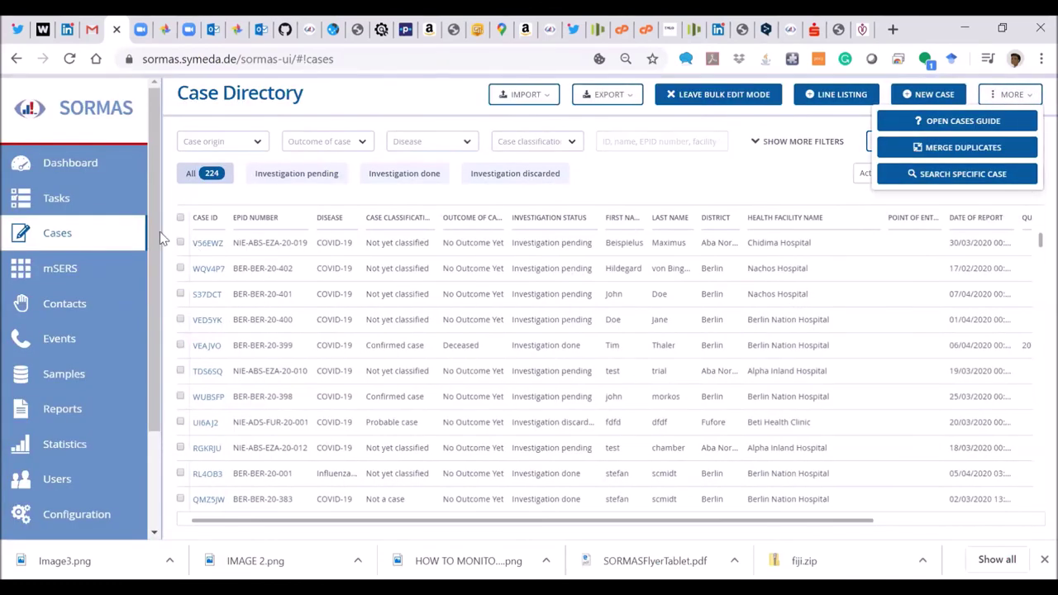
pyautogui.click(180, 242)
pyautogui.click(180, 268)
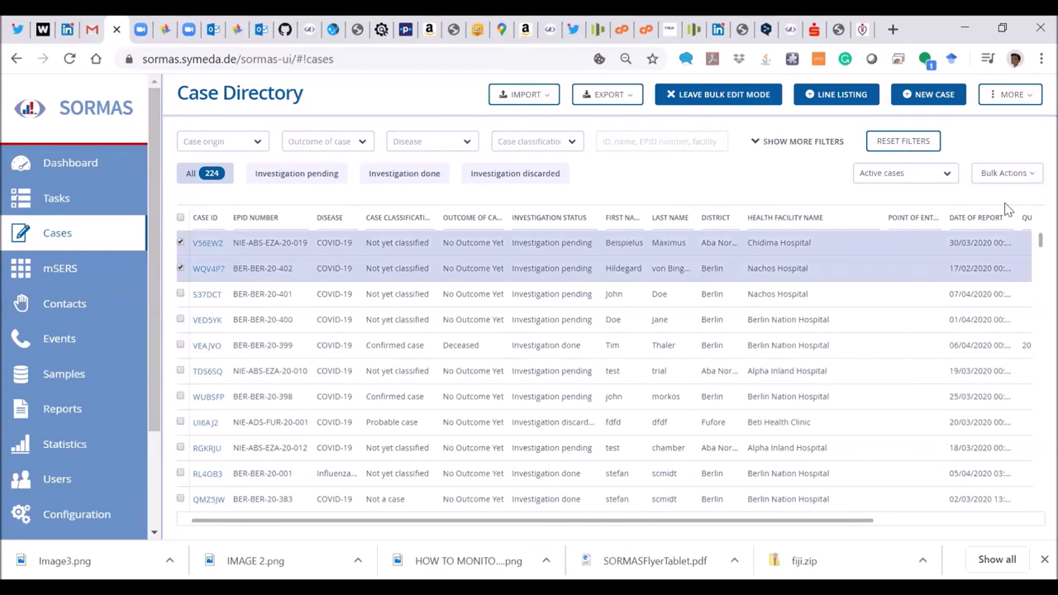
pyautogui.click(1005, 173)
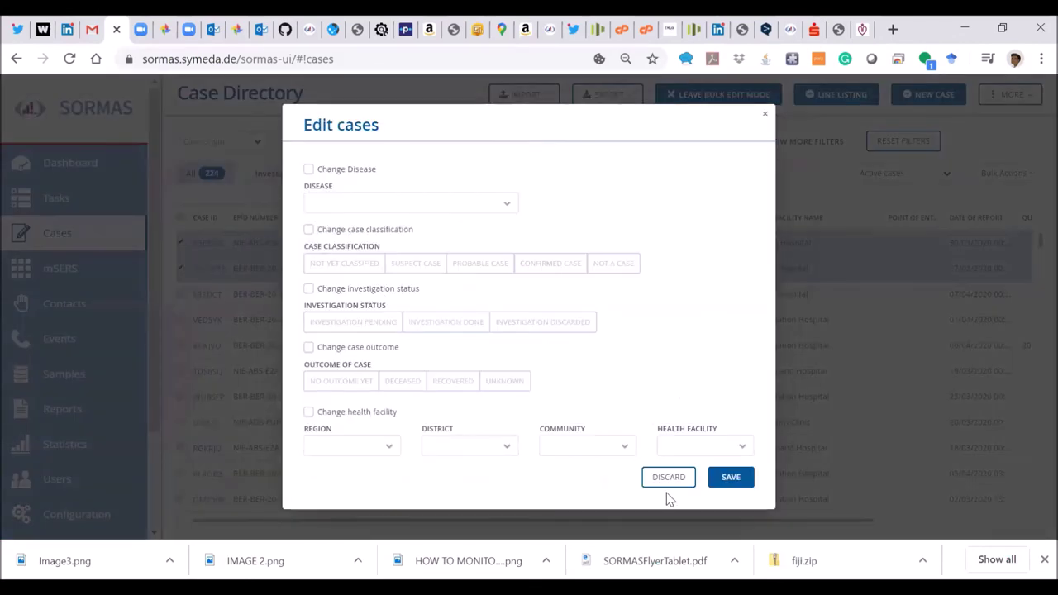
pyautogui.click(683, 475)
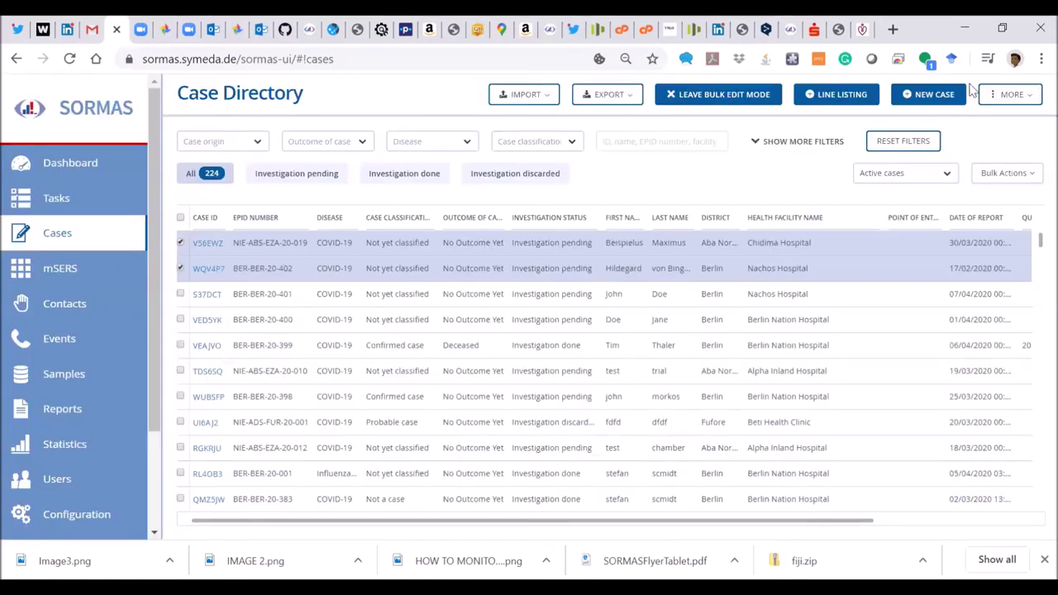
pyautogui.click(1011, 94)
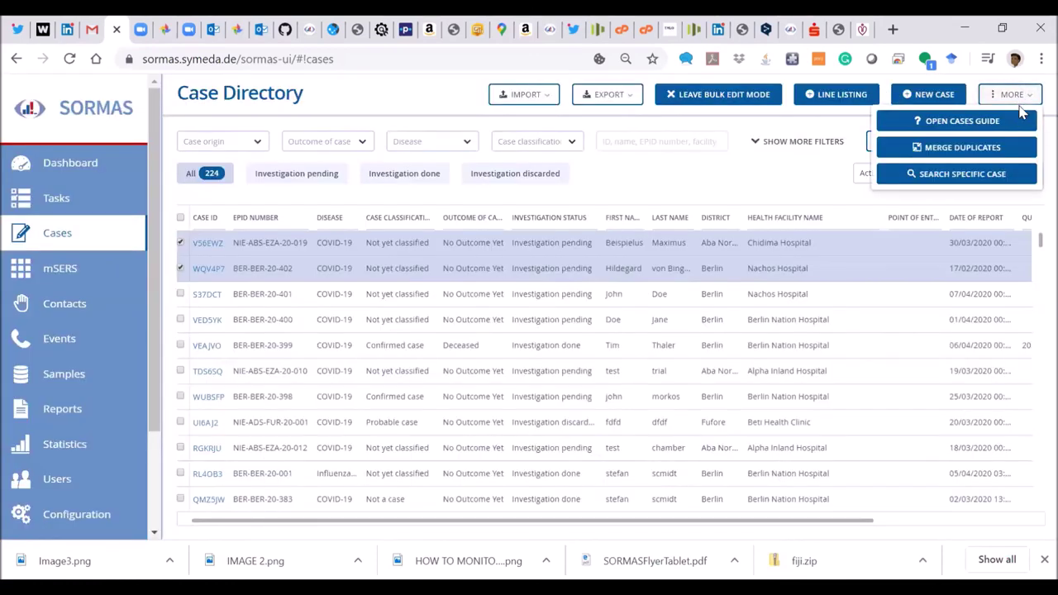
# Step: Scroll across the Merge Duplicates table, then open mSERS aggregate reporting for Wk 15-2020
pyautogui.click(956, 152)
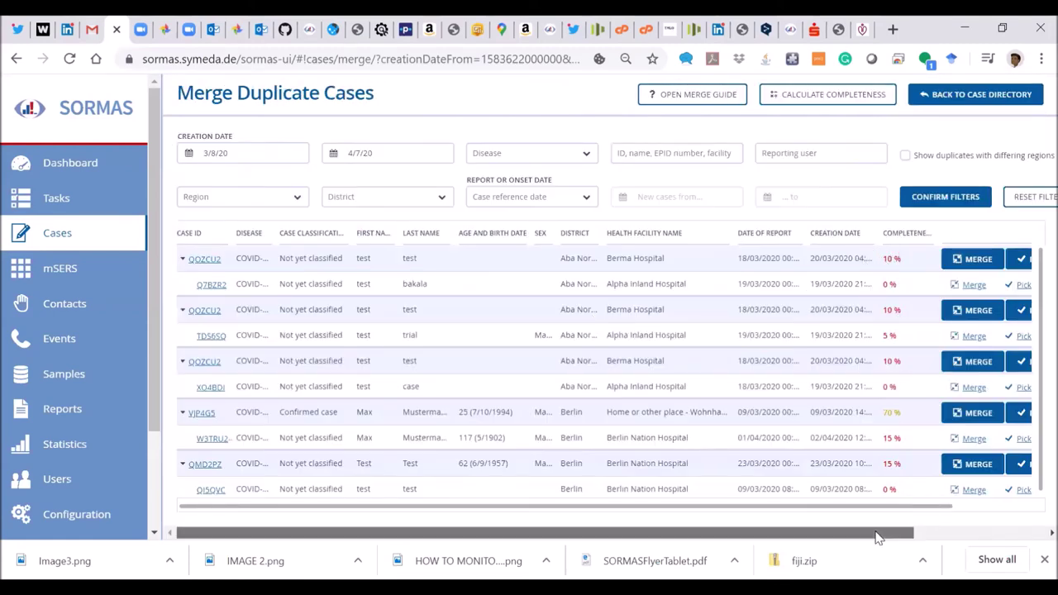
pyautogui.hscroll(1, 880, 532)
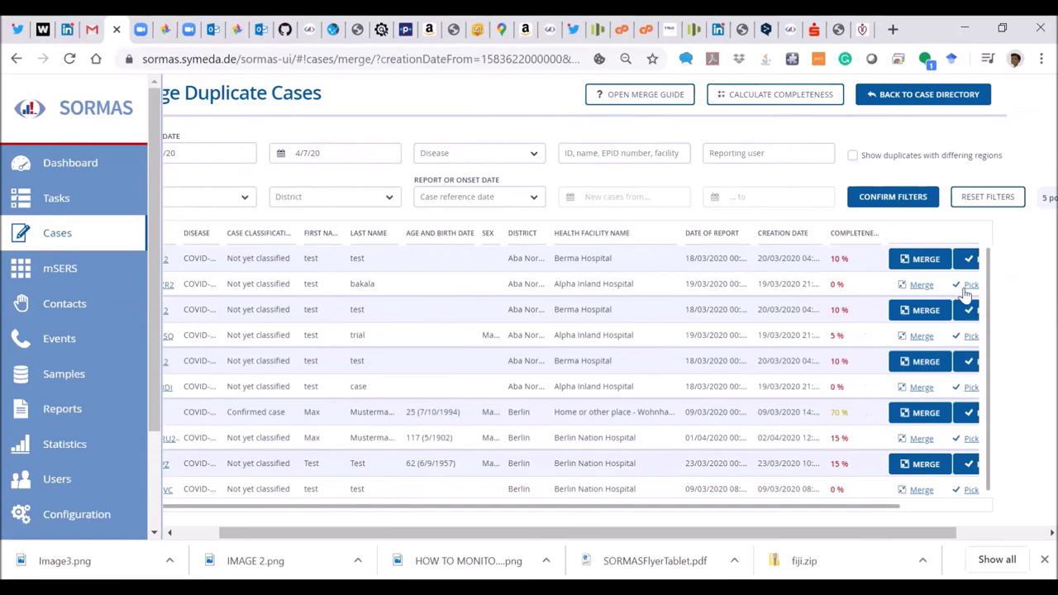
pyautogui.click(59, 270)
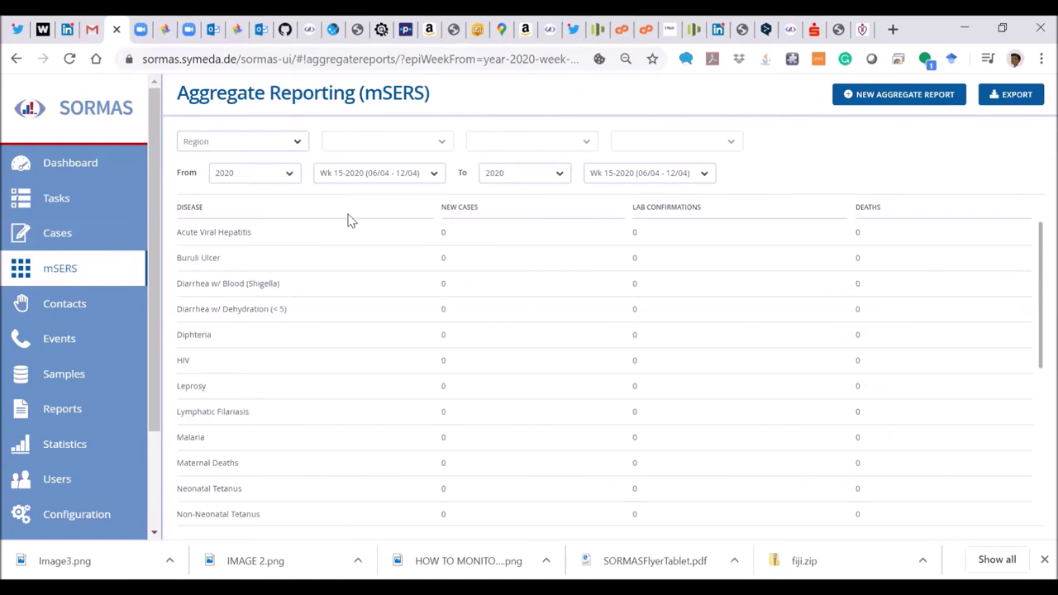
pyautogui.click(908, 99)
pyautogui.scroll(-5, 522, 322)
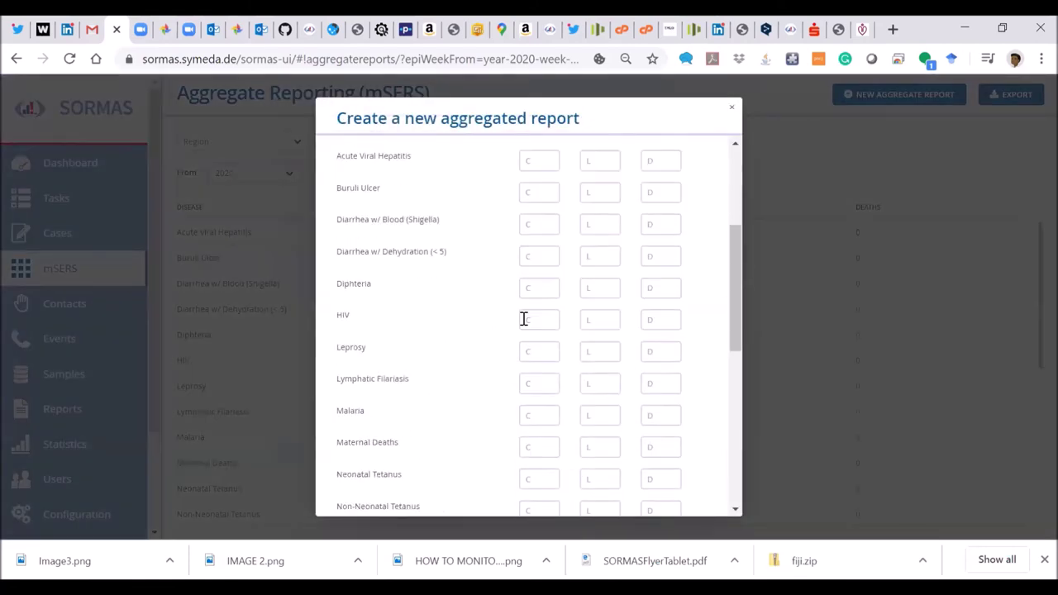
pyautogui.scroll(5, 523, 318)
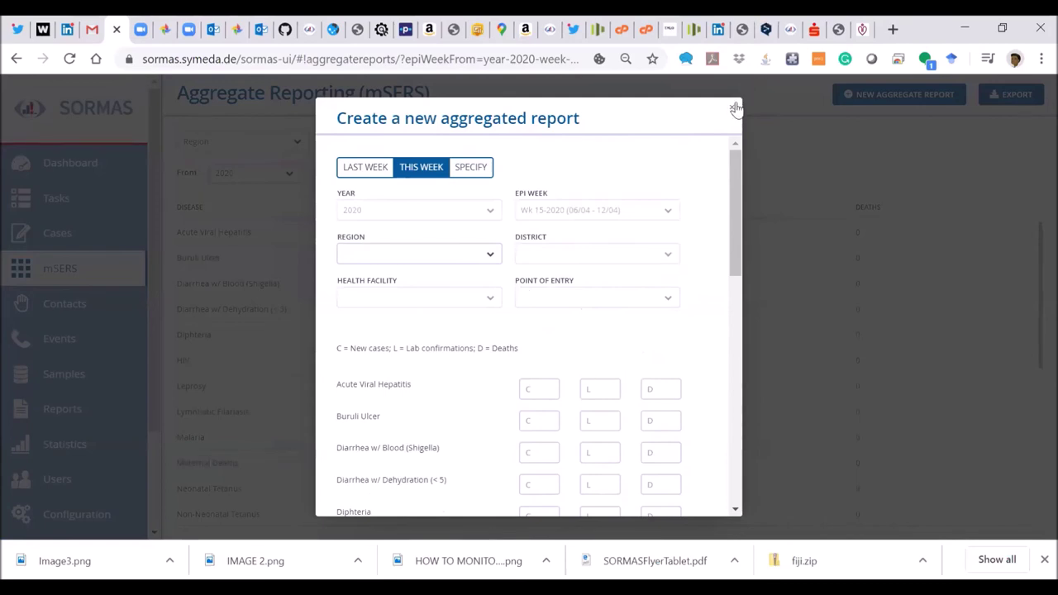
pyautogui.press('Escape')
# Step: Open the contact directory and view contacts' follow-up visits by day
pyautogui.click(66, 330)
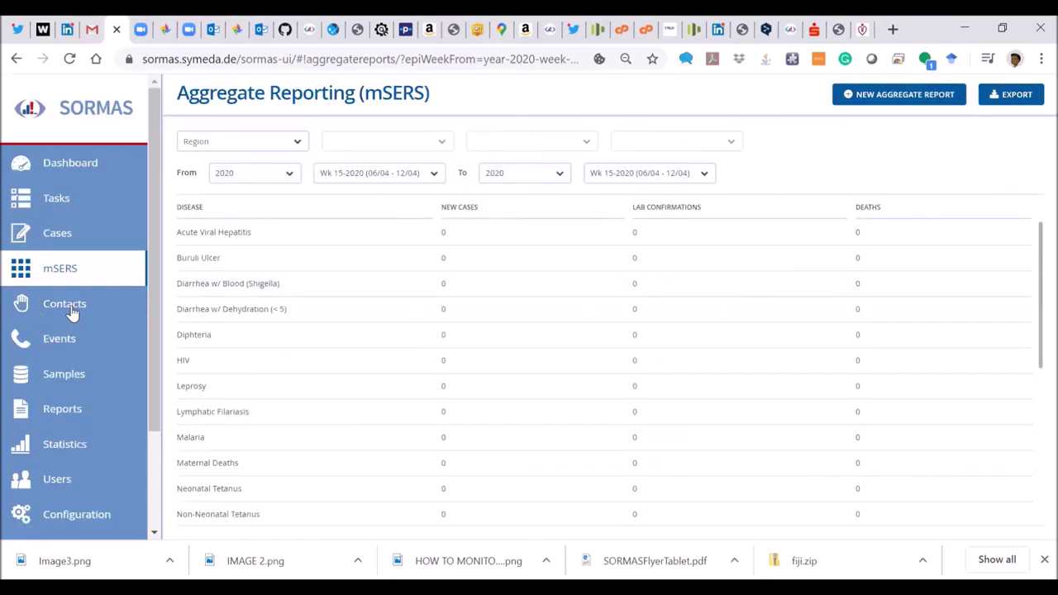
pyautogui.click(70, 308)
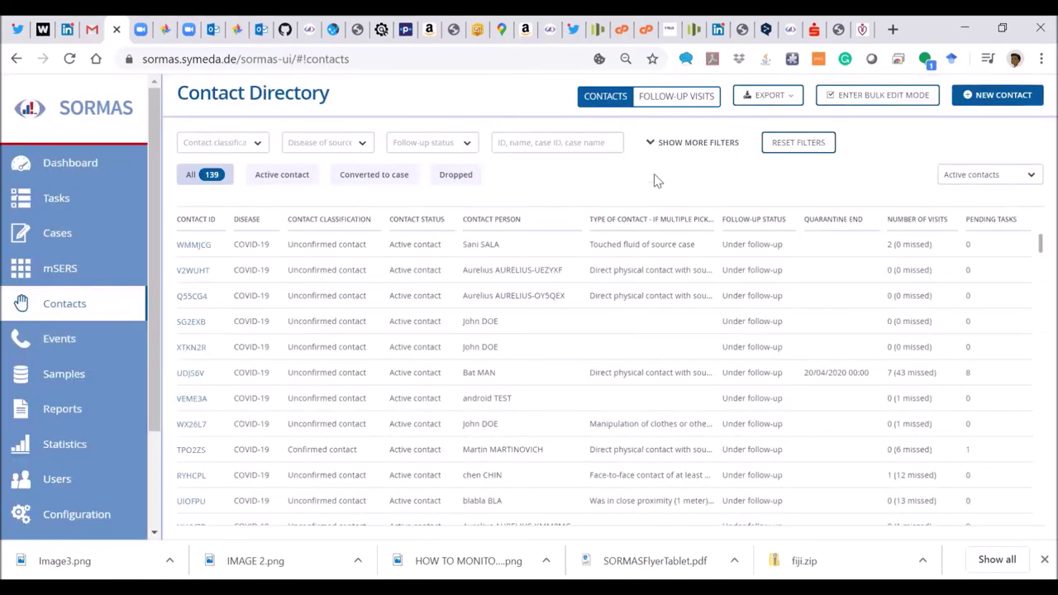
pyautogui.click(693, 96)
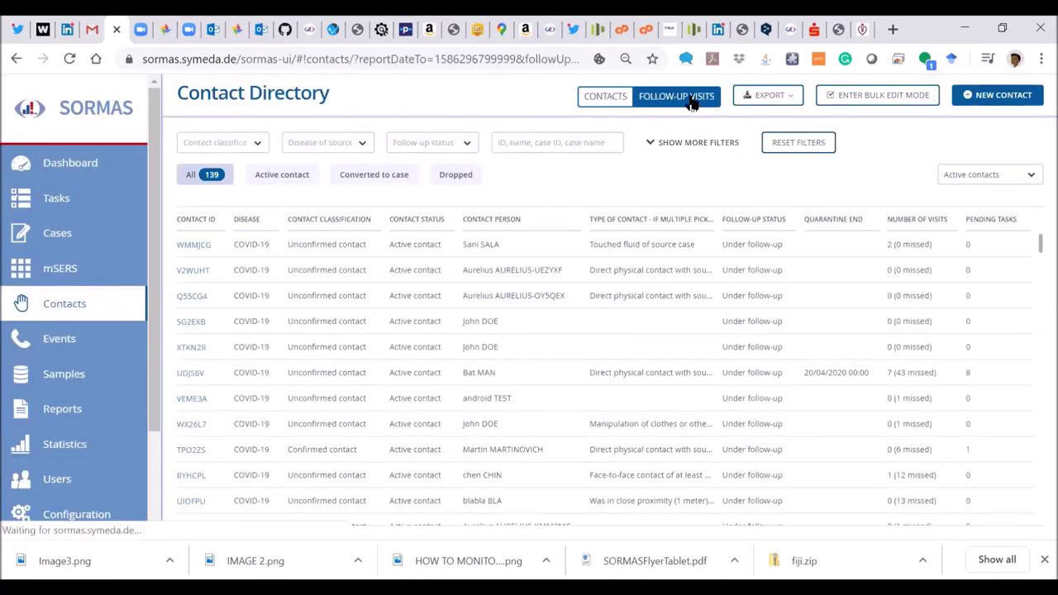
pyautogui.scroll(-5, 785, 345)
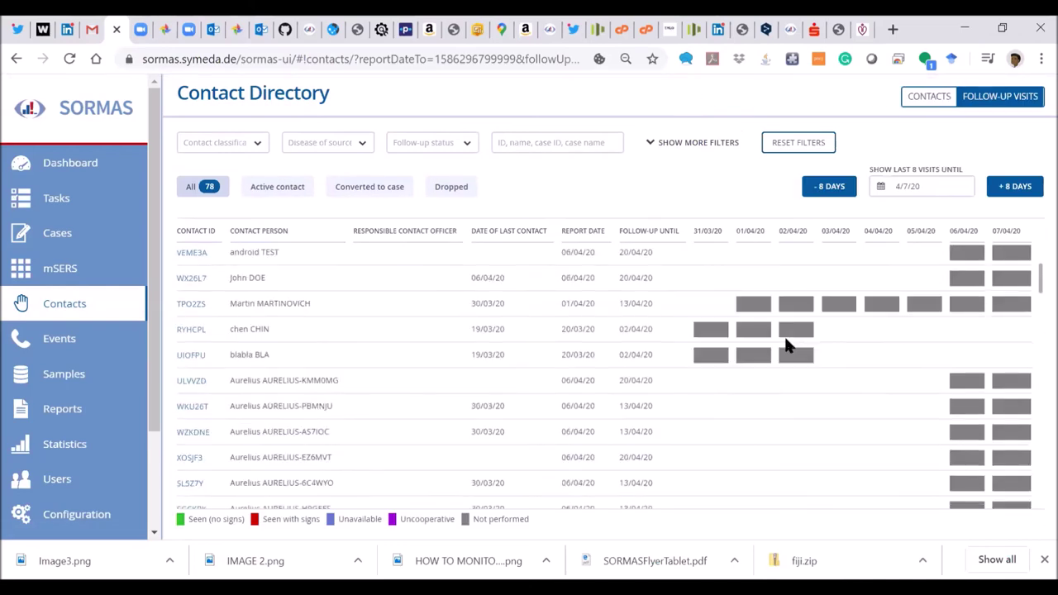
pyautogui.scroll(5, 786, 346)
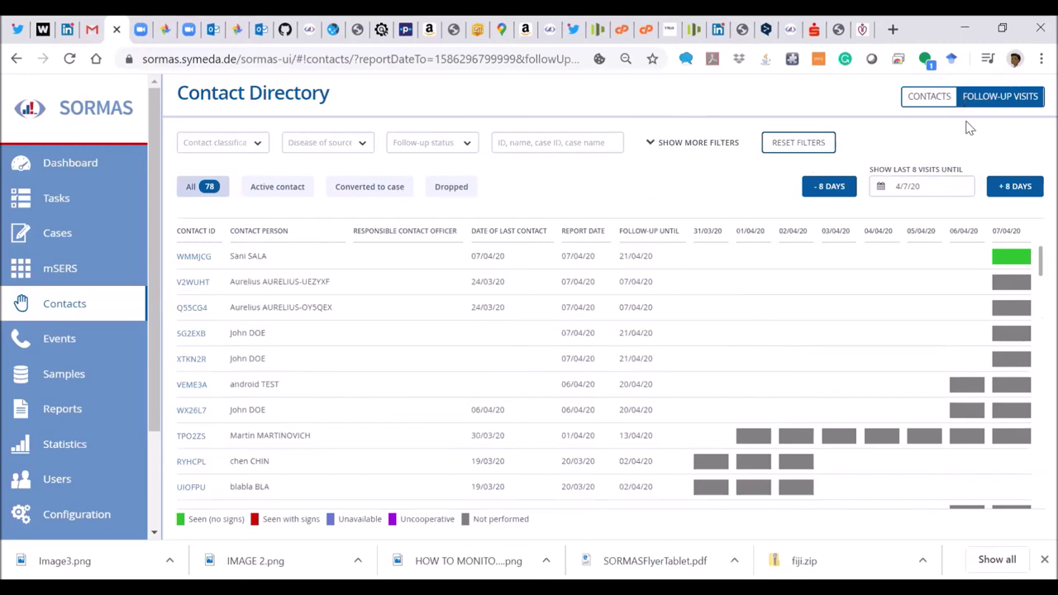
# Step: Try the quarantine-end and responsible-contact filters, return to contacts, then open Events
pyautogui.click(715, 144)
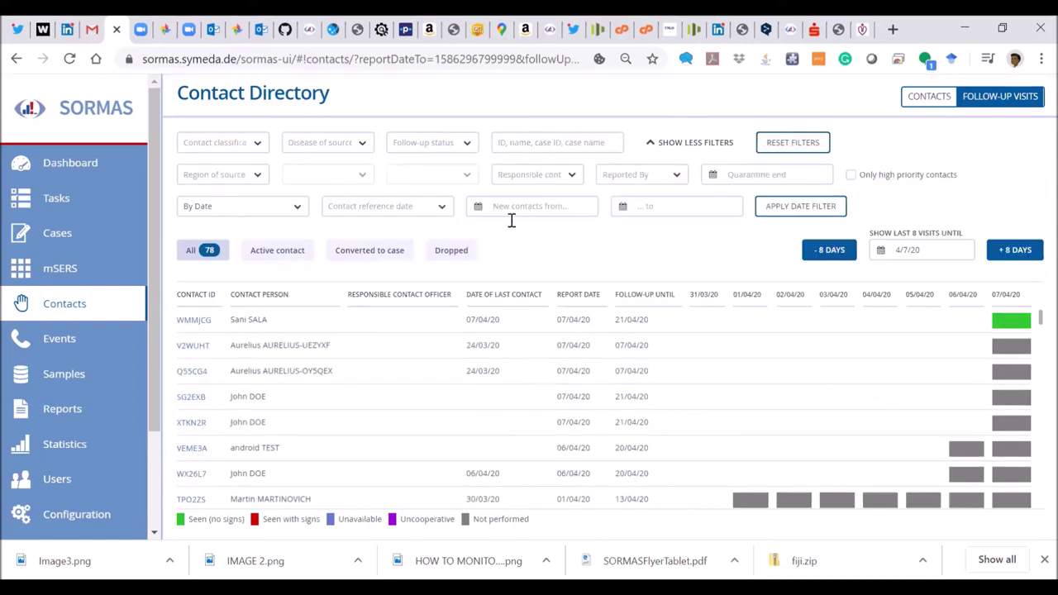
pyautogui.click(746, 174)
pyautogui.click(576, 178)
pyautogui.click(951, 97)
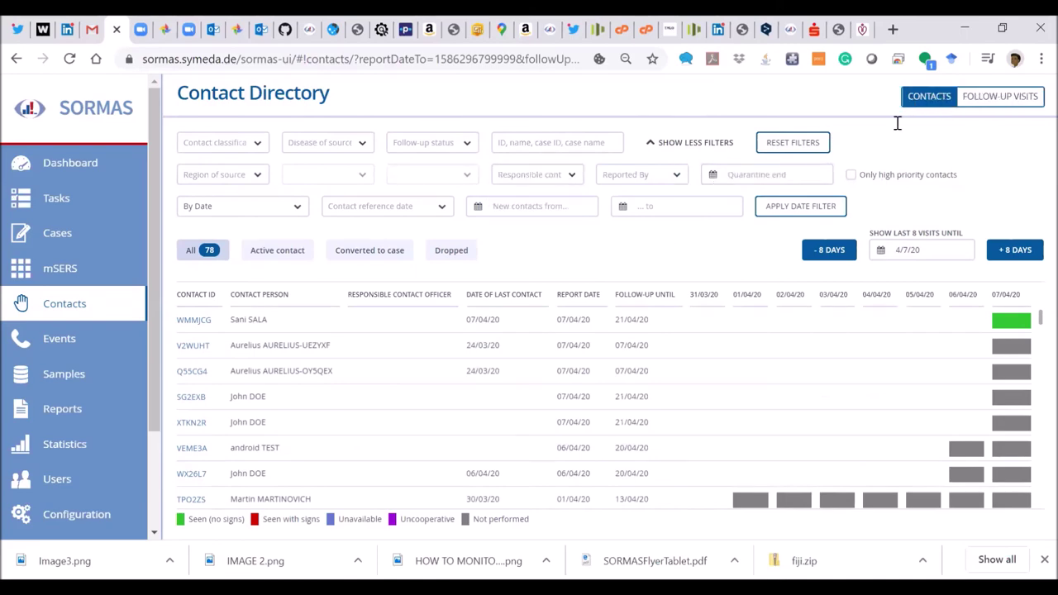
pyautogui.click(58, 339)
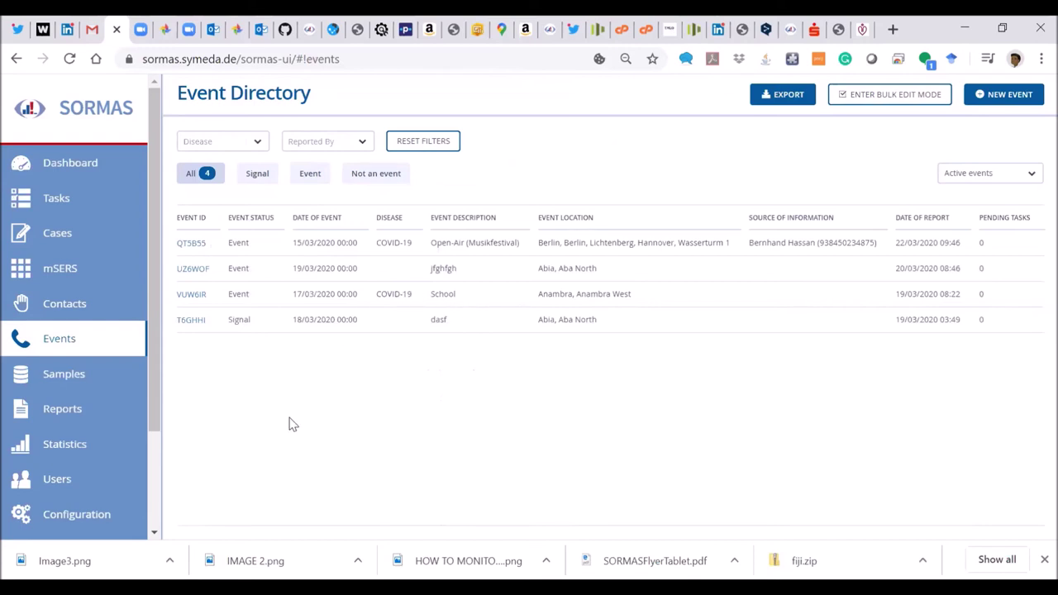
# Step: Show only signal events, browse Samples and weekly Reports, then open Statistics
pyautogui.click(257, 177)
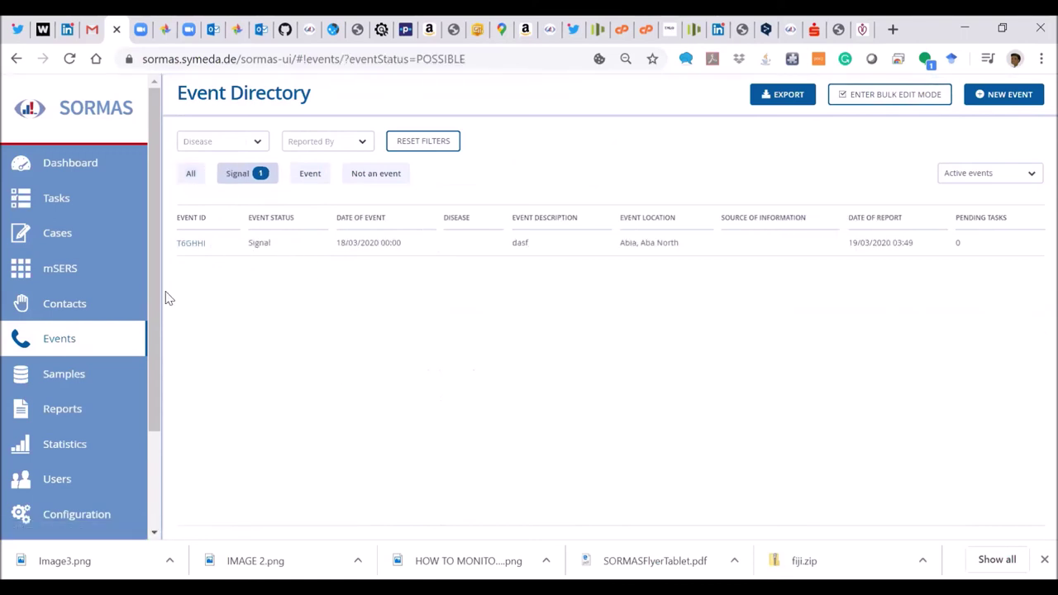
pyautogui.click(63, 380)
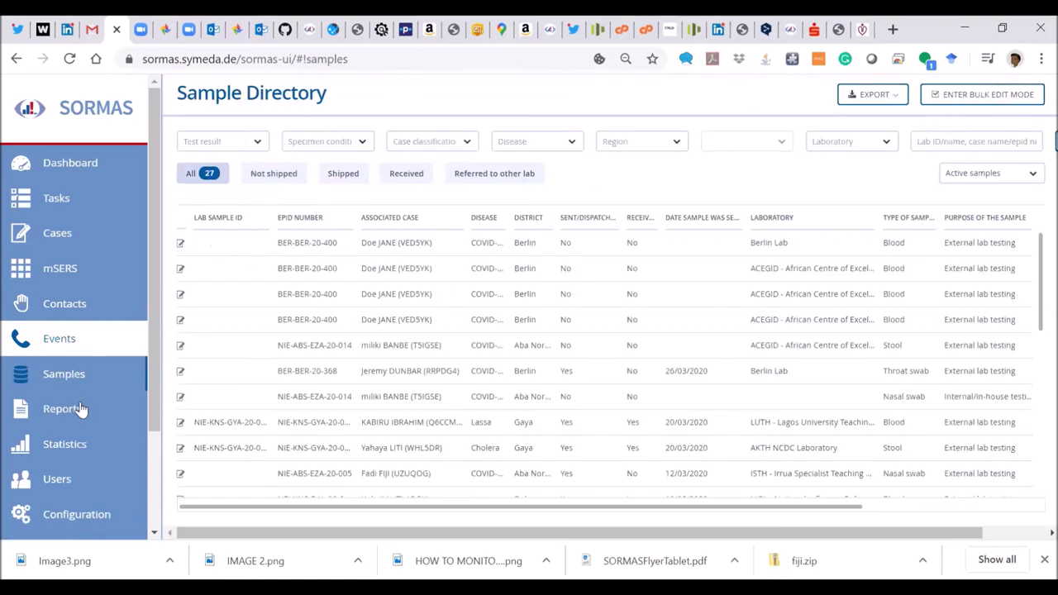
pyautogui.moveTo(149, 314); pyautogui.dragTo(150, 405)
pyautogui.scroll(-1, 150, 405)
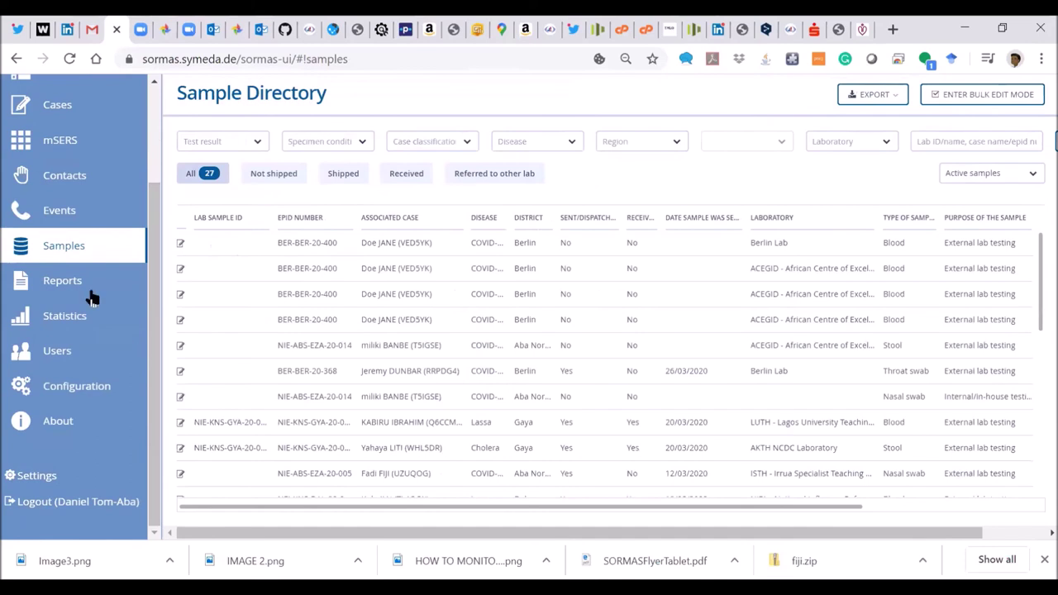
pyautogui.click(65, 284)
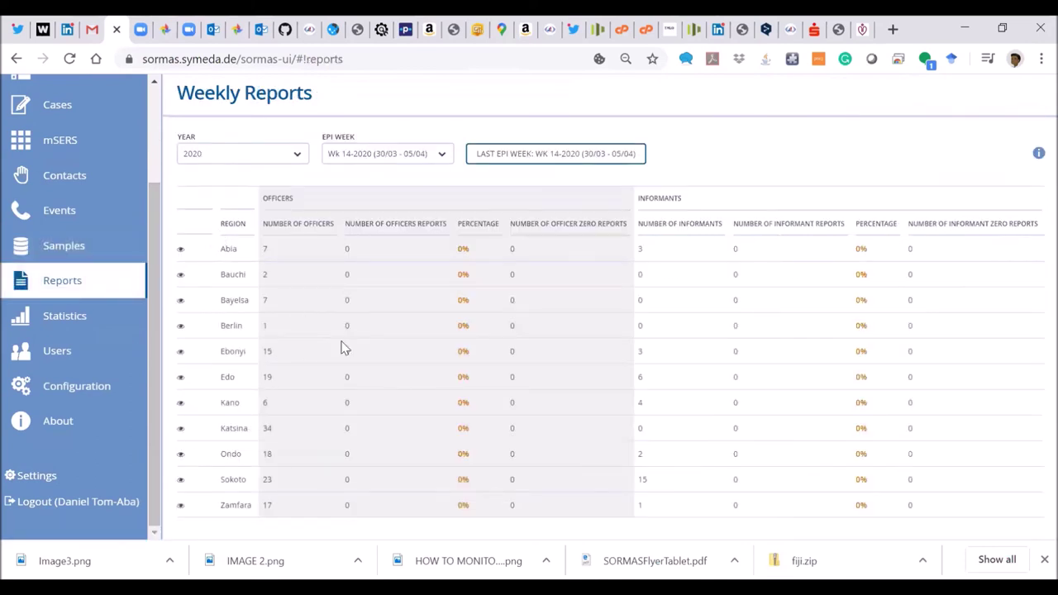
pyautogui.click(66, 324)
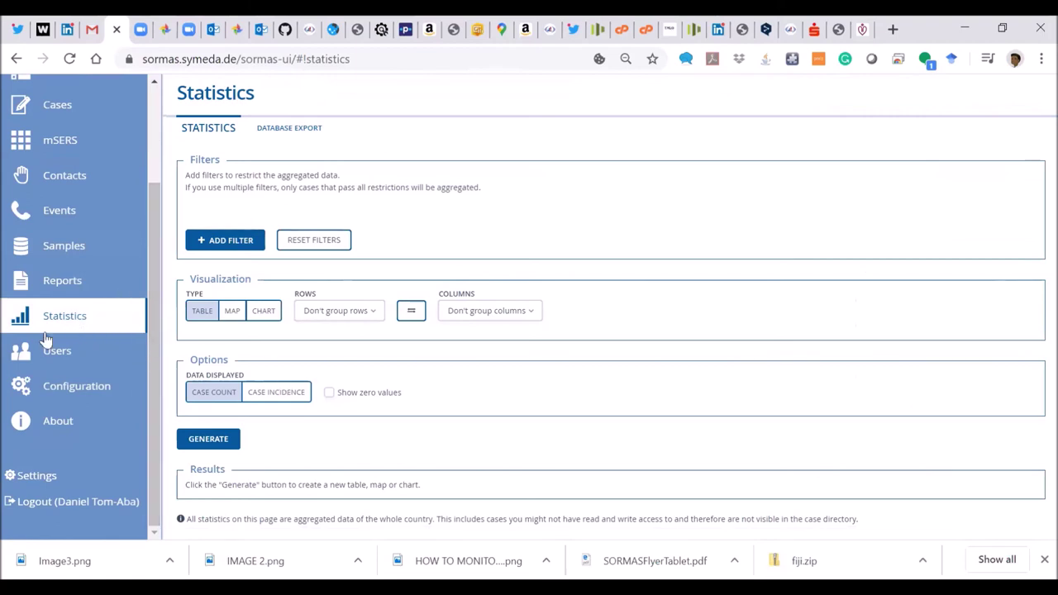
# Step: Add an Onset time filter broken down by quarter and a State / LGA filter
pyautogui.click(242, 247)
pyautogui.click(281, 228)
pyautogui.click(281, 266)
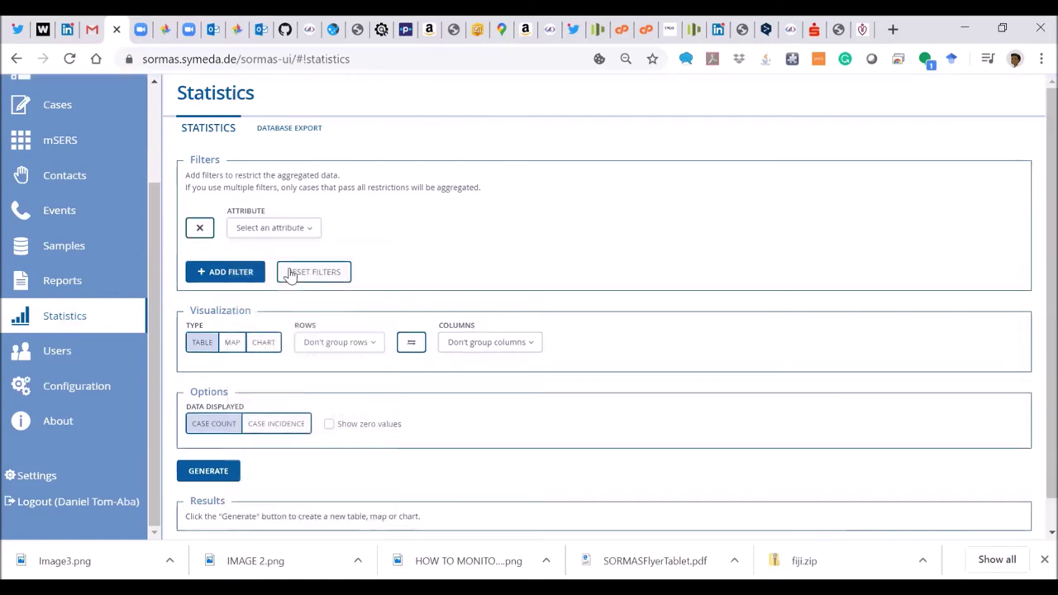
pyautogui.click(230, 275)
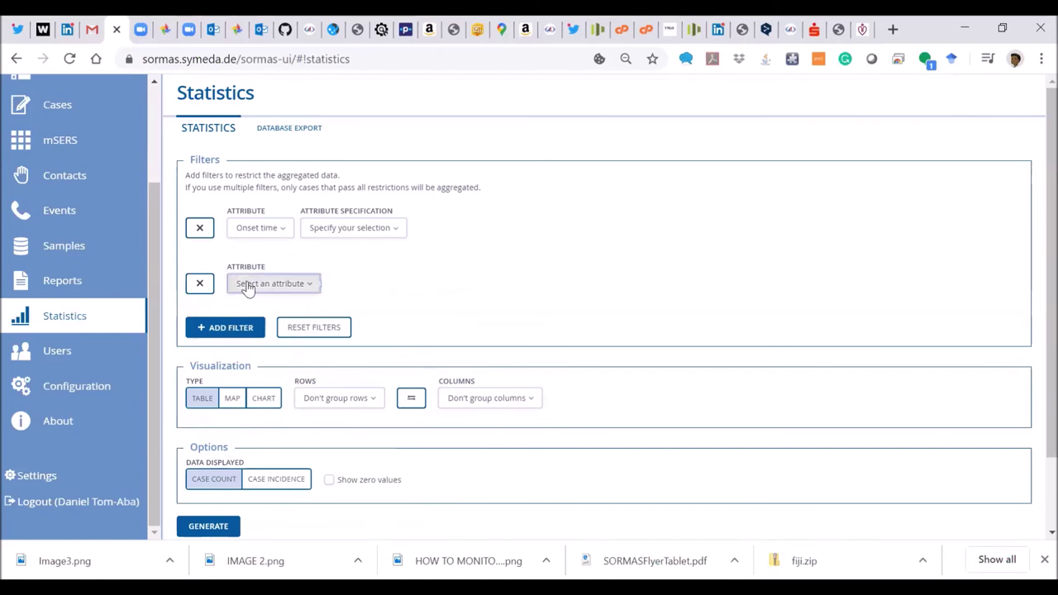
pyautogui.click(251, 283)
pyautogui.click(285, 333)
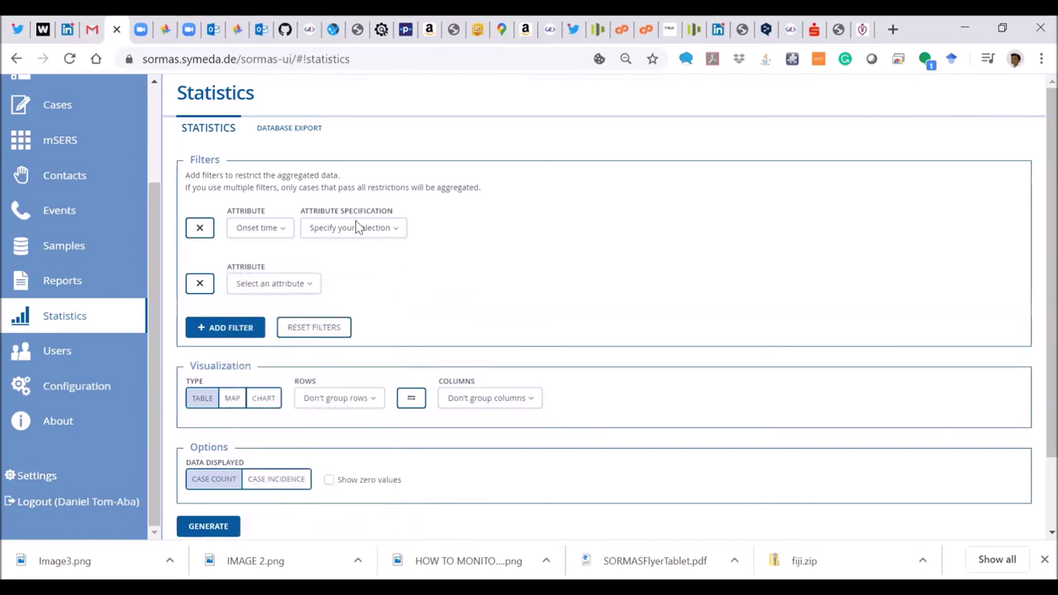
pyautogui.click(364, 230)
pyautogui.click(354, 272)
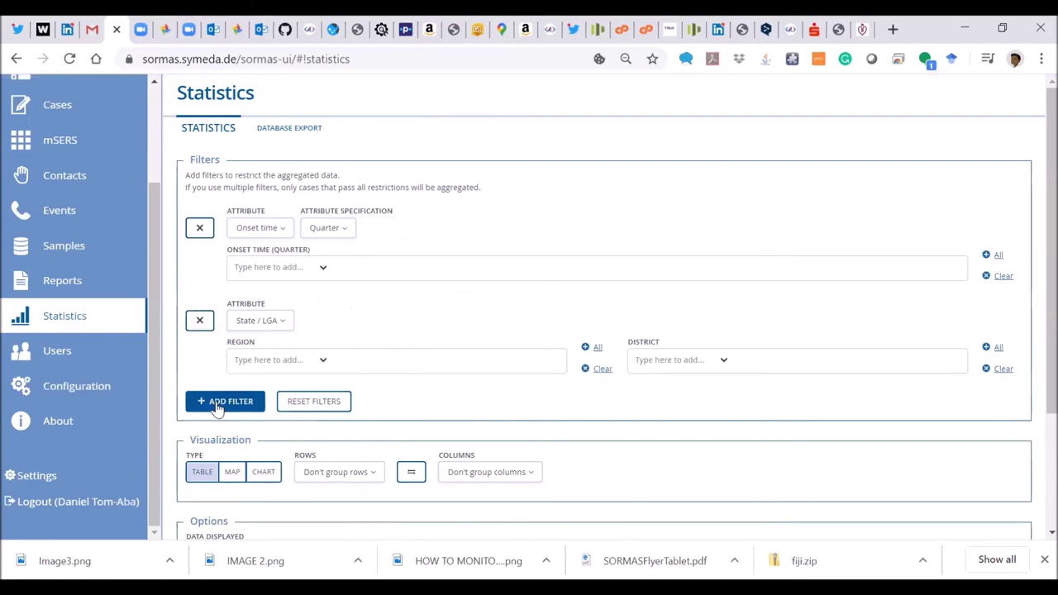
# Step: Include all four onset quarters, restrict region to Abia with all LGAs, and filter to COVID-19
pyautogui.click(216, 403)
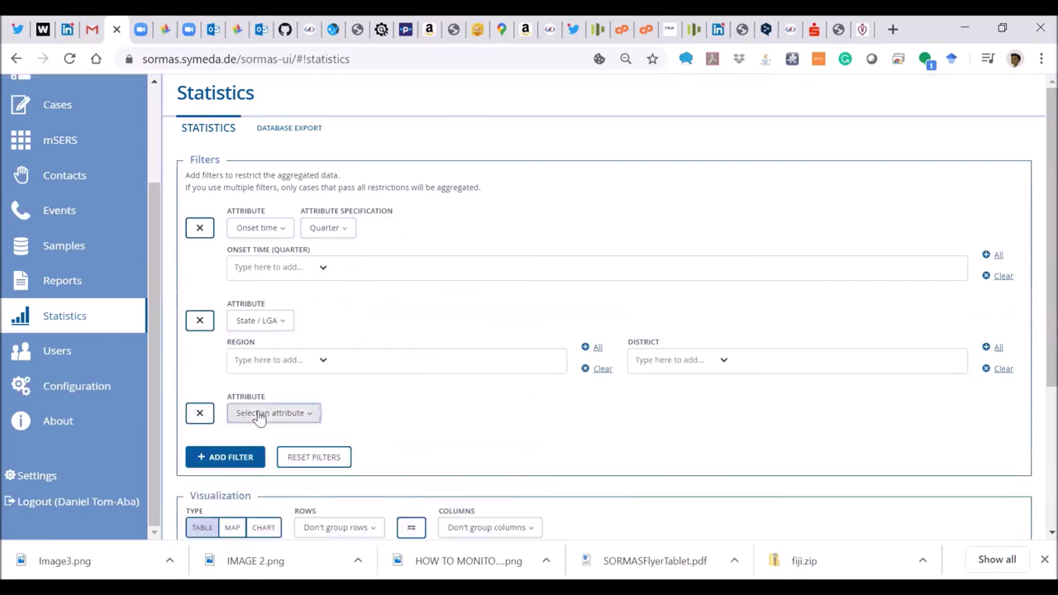
pyautogui.click(259, 413)
pyautogui.press('Escape')
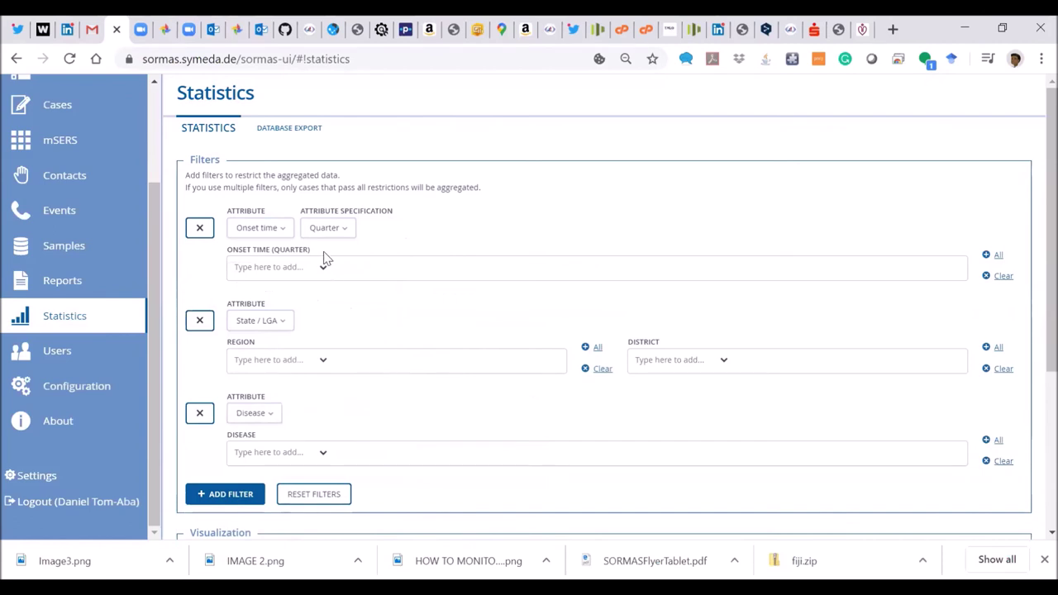
pyautogui.click(997, 256)
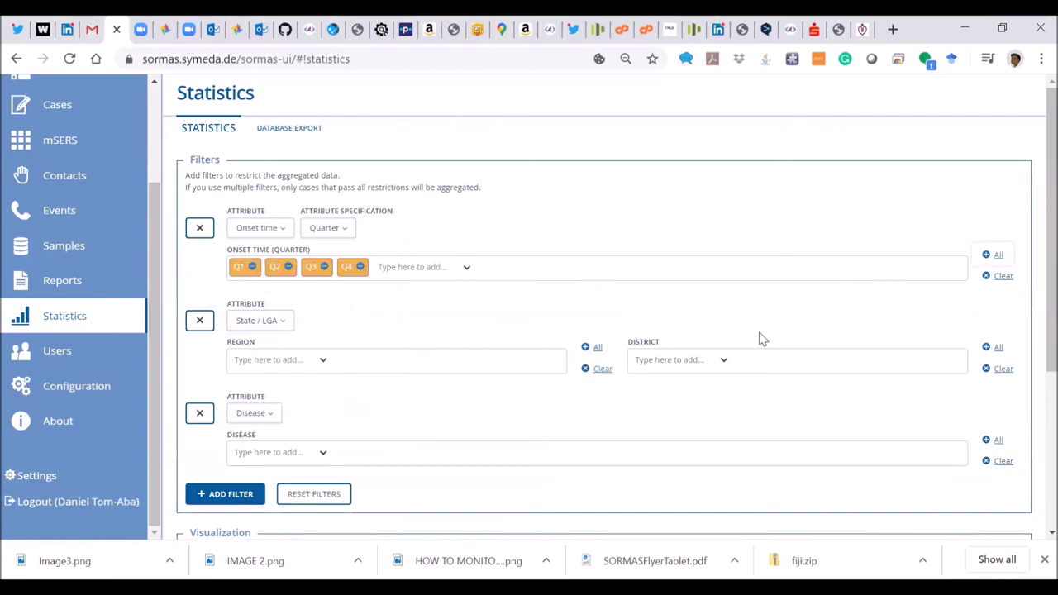
pyautogui.click(598, 348)
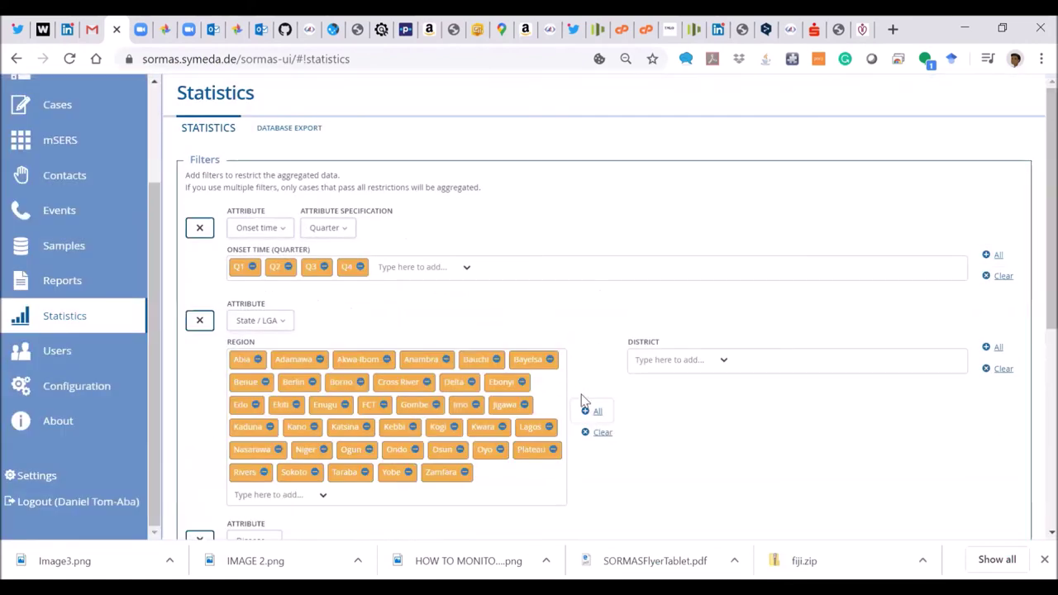
pyautogui.click(601, 432)
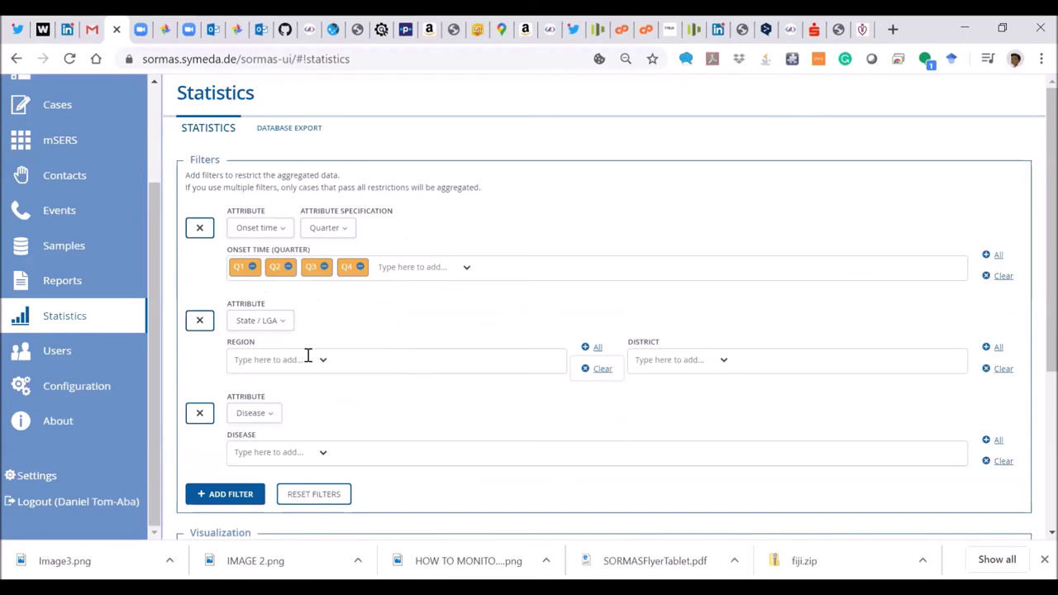
pyautogui.click(323, 359)
pyautogui.click(289, 403)
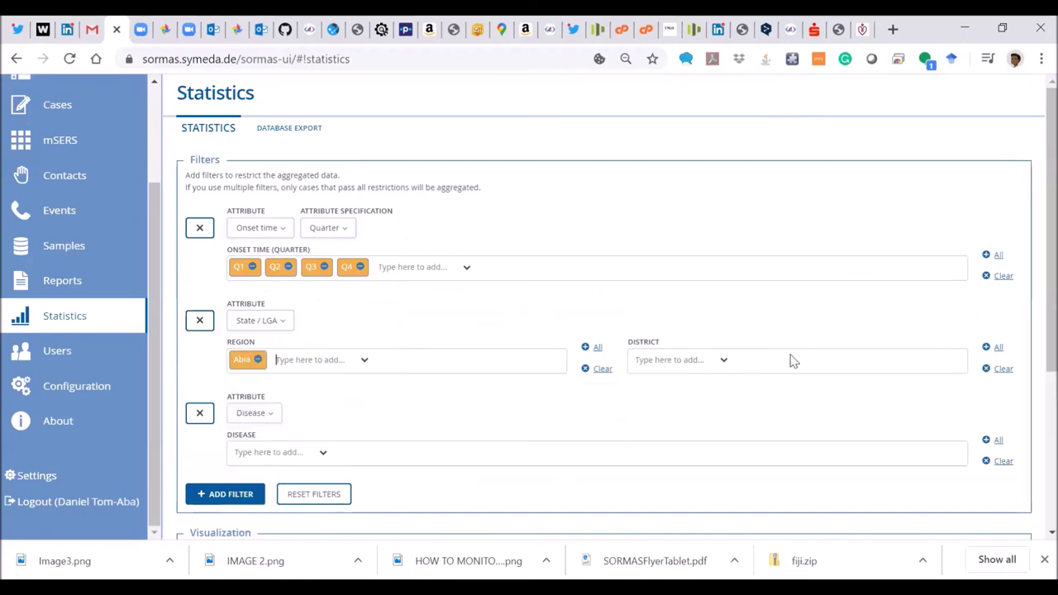
pyautogui.click(998, 347)
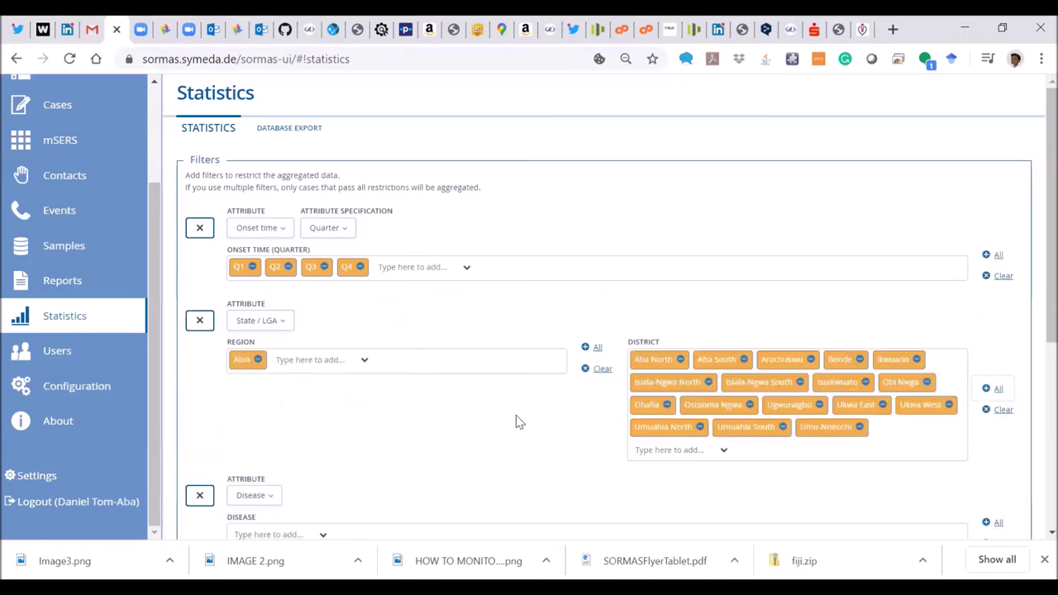
pyautogui.scroll(-2, 504, 417)
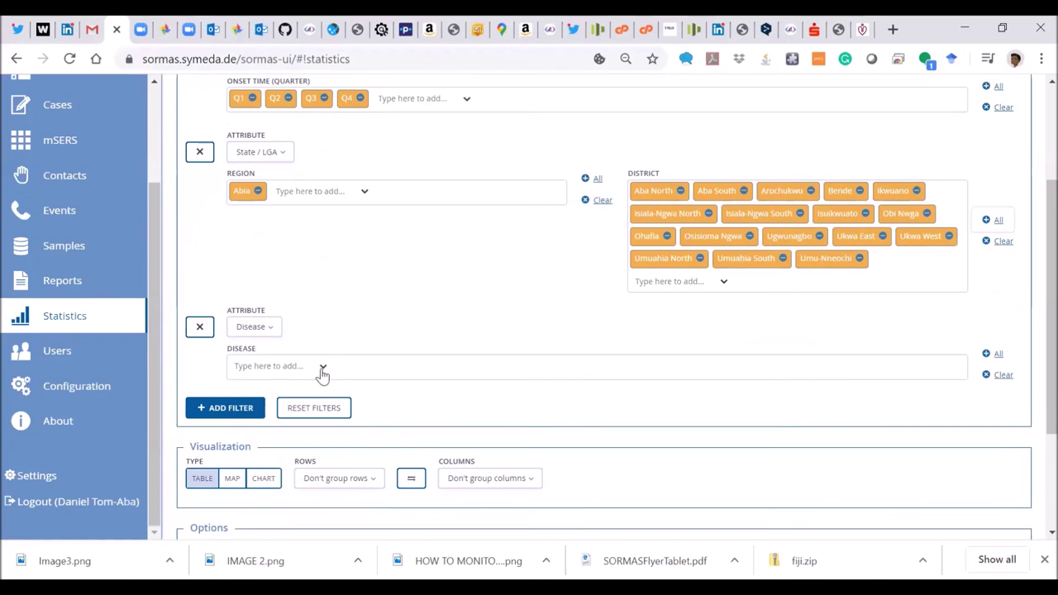
pyautogui.click(323, 368)
pyautogui.click(273, 405)
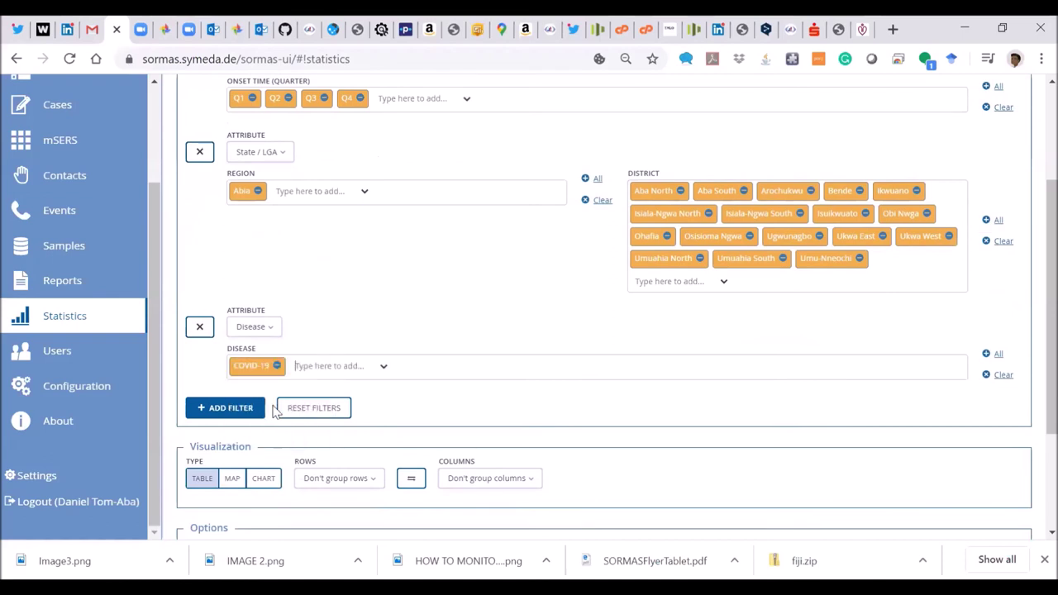
# Step: Group table rows by Sex and columns by Onset time per quarter
pyautogui.scroll(-1, 289, 457)
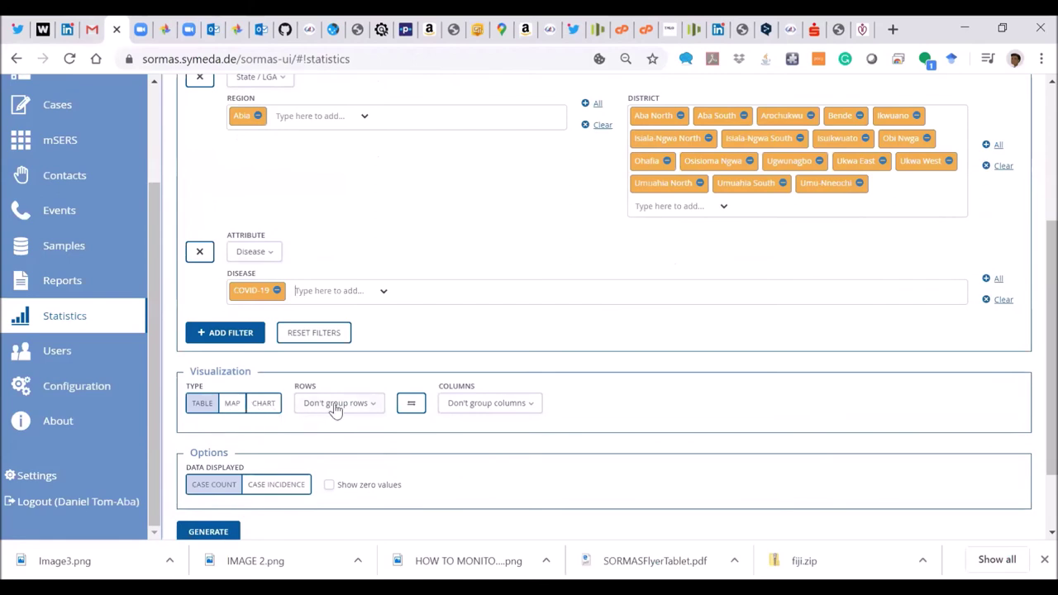
pyautogui.click(333, 403)
pyautogui.click(368, 367)
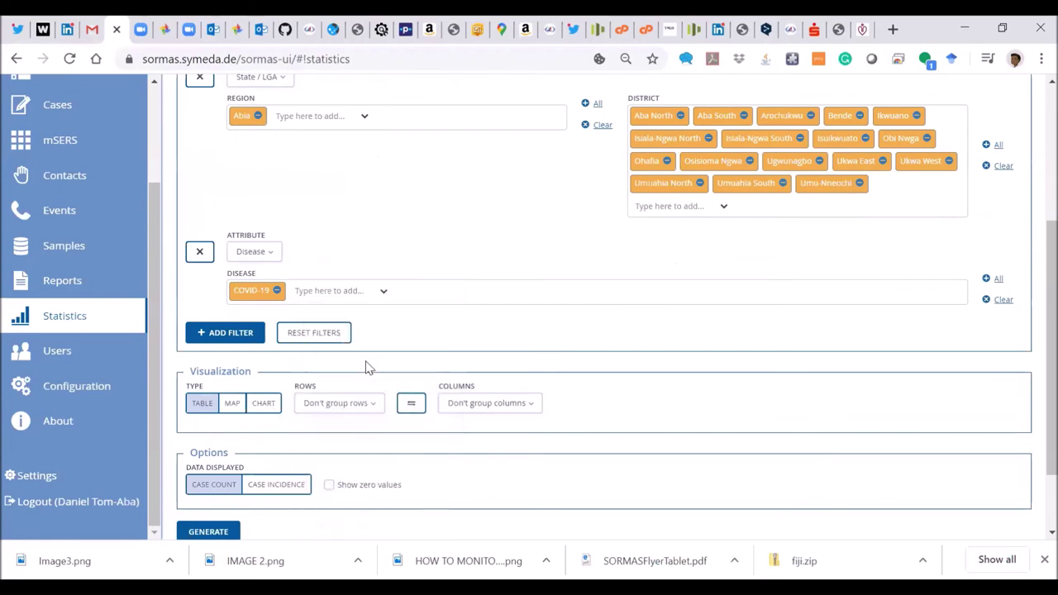
pyautogui.click(472, 404)
pyautogui.click(441, 481)
pyautogui.click(426, 413)
pyautogui.click(442, 286)
pyautogui.scroll(-1, 254, 468)
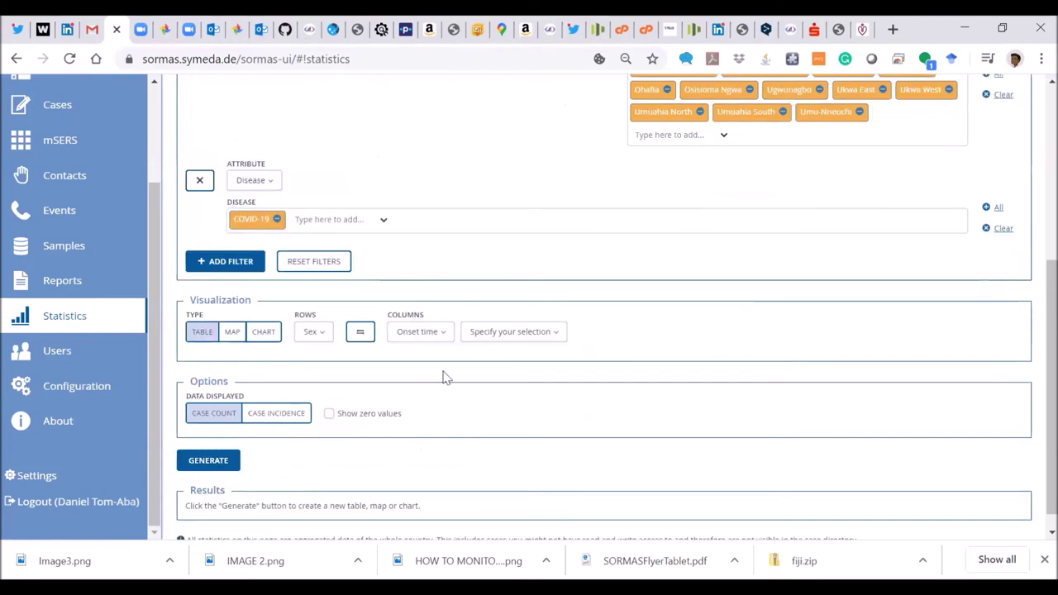
pyautogui.click(511, 335)
pyautogui.click(488, 382)
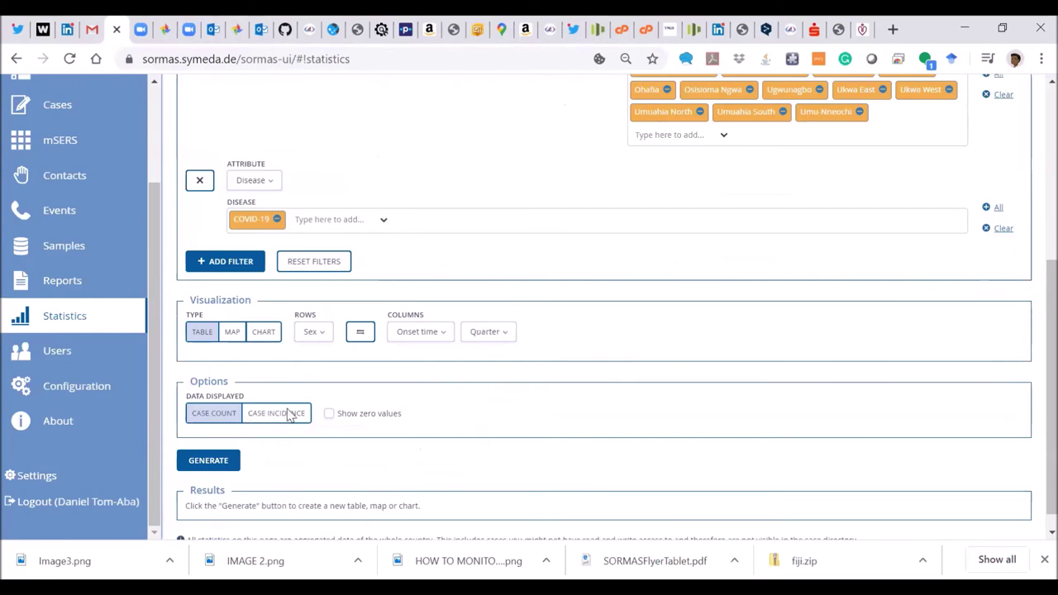
# Step: Generate the statistics table, then regenerate it as a chart showing case counts
pyautogui.click(212, 461)
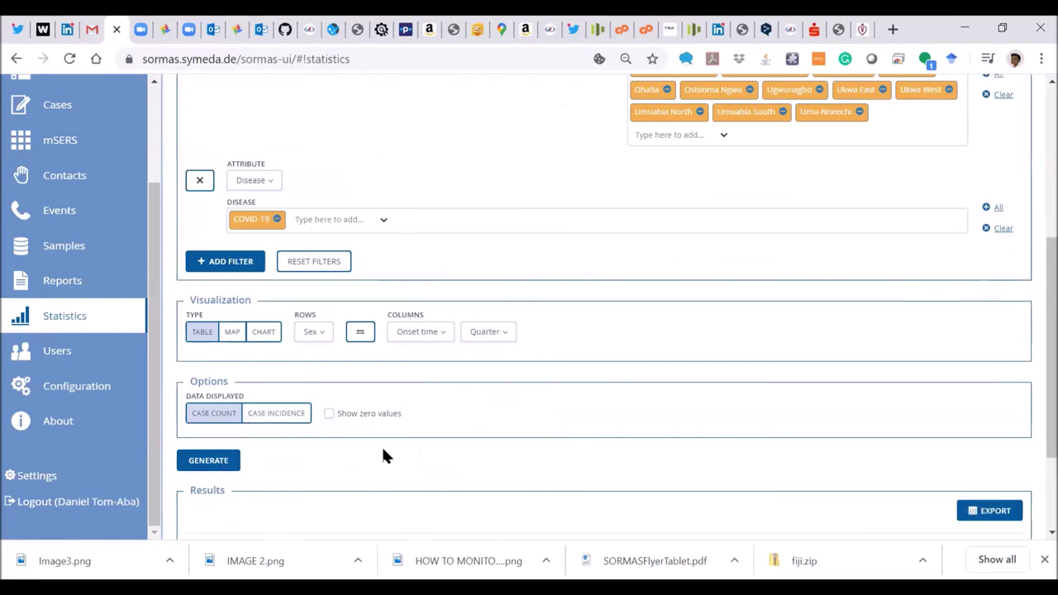
pyautogui.scroll(-2, 381, 451)
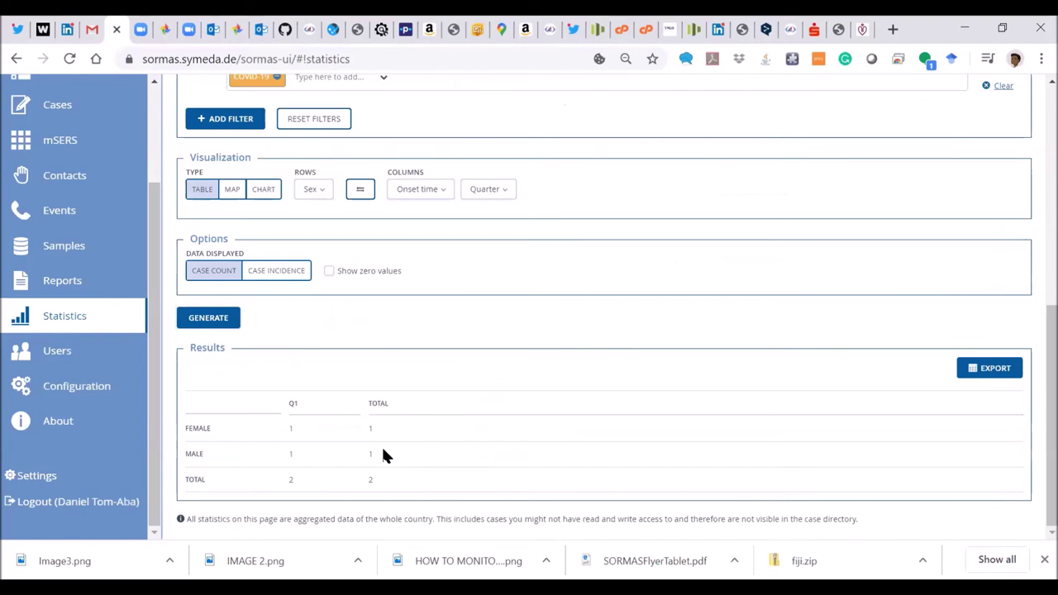
pyautogui.click(263, 195)
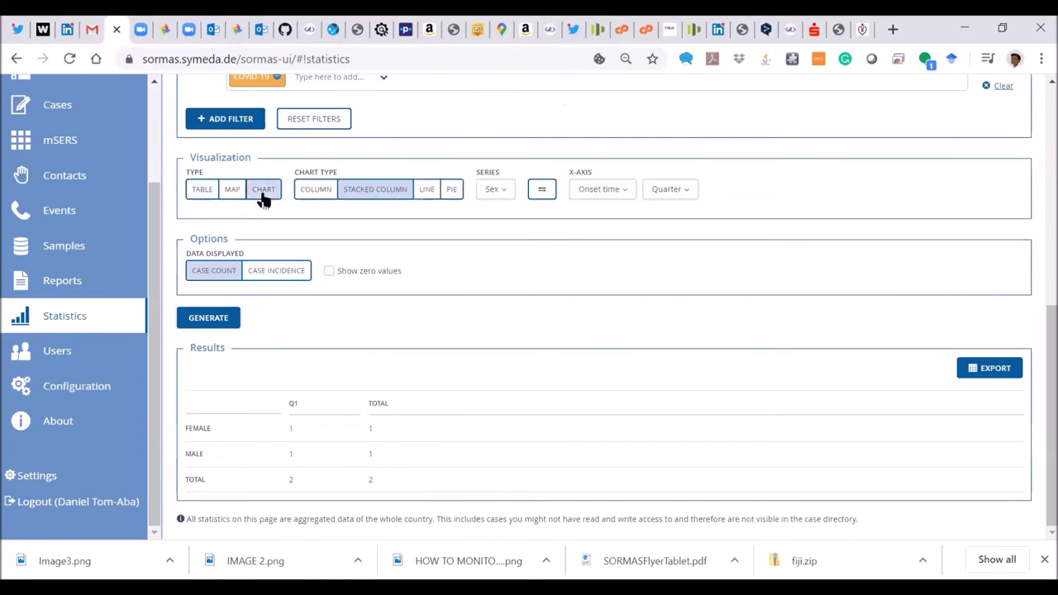
pyautogui.click(213, 318)
pyautogui.scroll(-2, 341, 431)
pyautogui.scroll(2, 341, 431)
pyautogui.scroll(1, 338, 372)
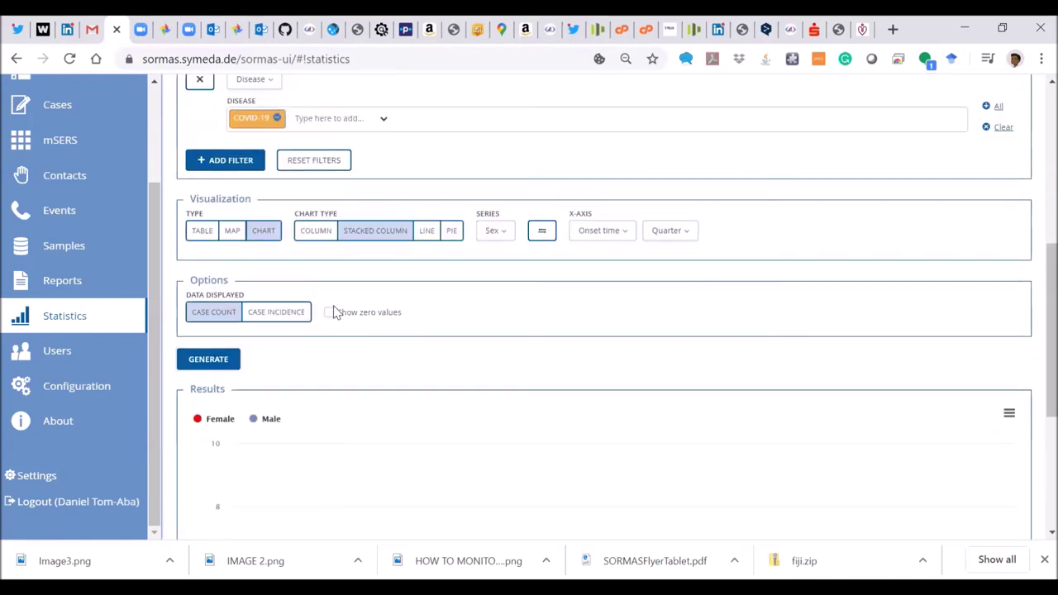
pyautogui.click(276, 321)
pyautogui.click(212, 310)
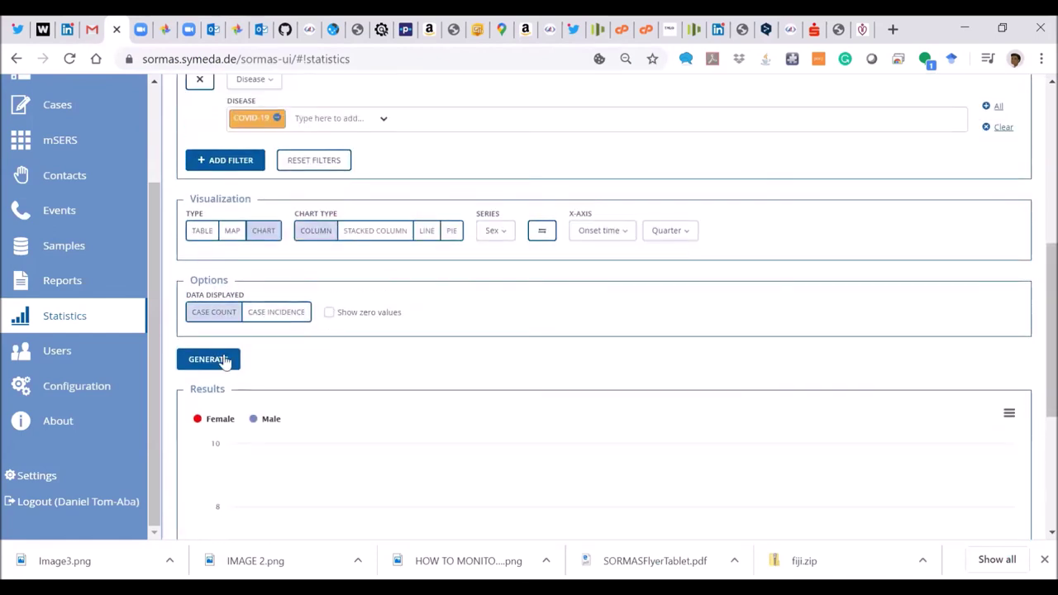
pyautogui.scroll(-2, 346, 382)
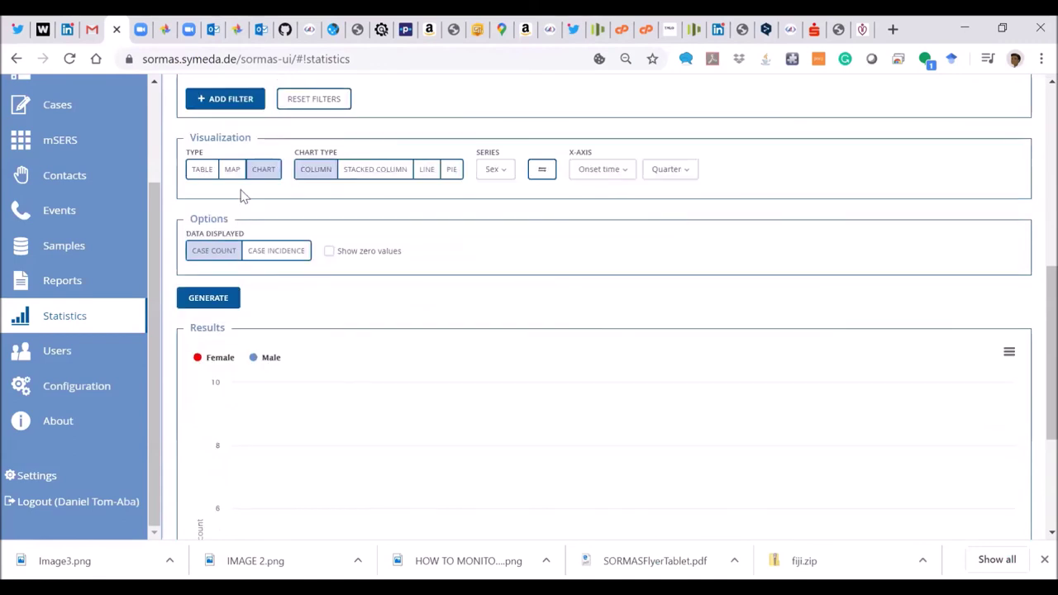
# Step: Generate the results as a case-count map and check the Benue marker, then open Users
pyautogui.click(231, 170)
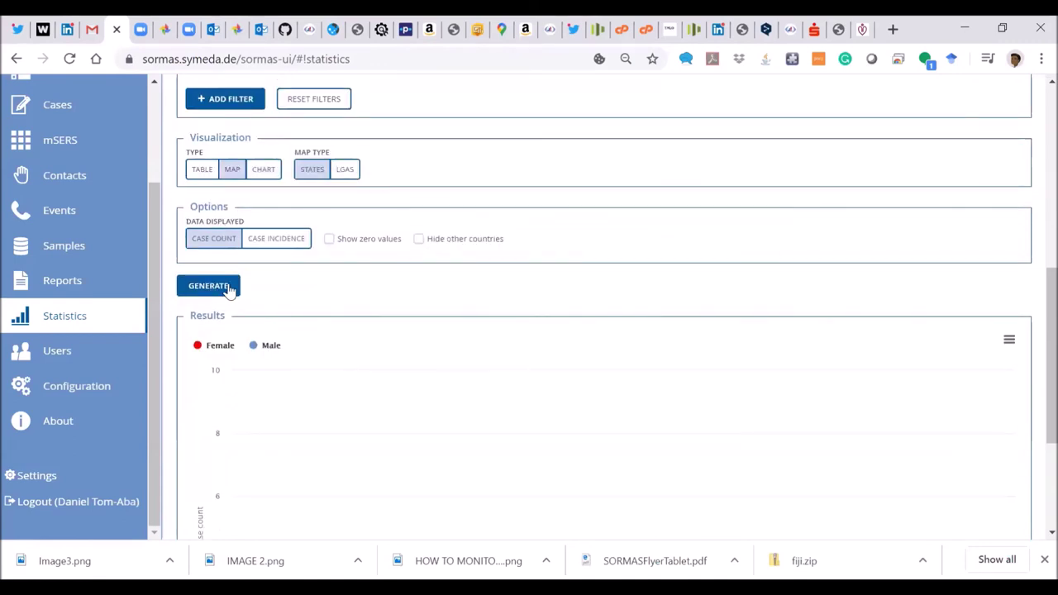
pyautogui.click(224, 287)
pyautogui.scroll(-5, 228, 284)
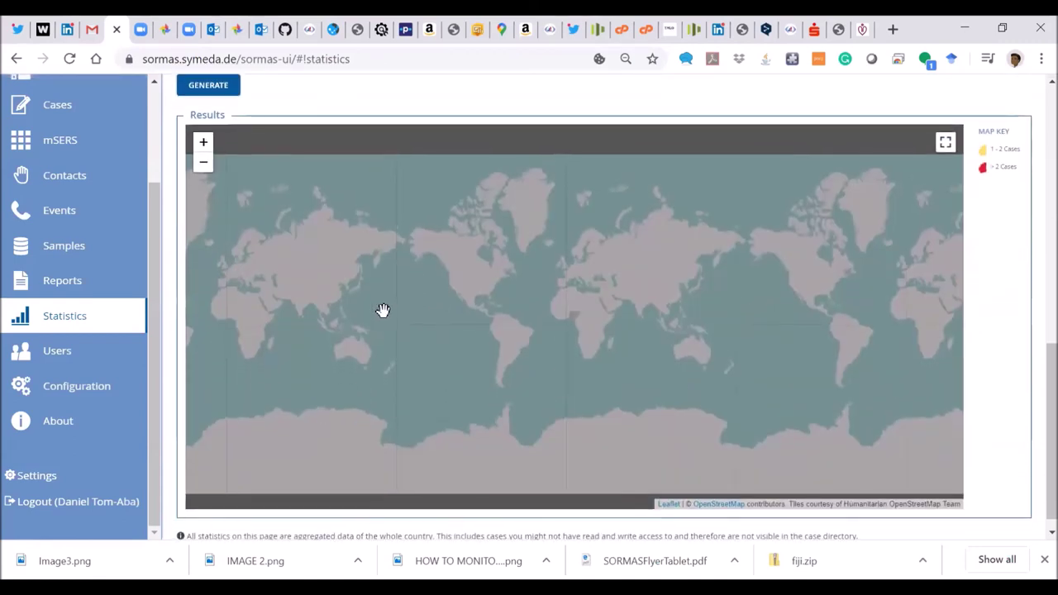
pyautogui.scroll(1, 619, 284)
pyautogui.scroll(1, 619, 284)
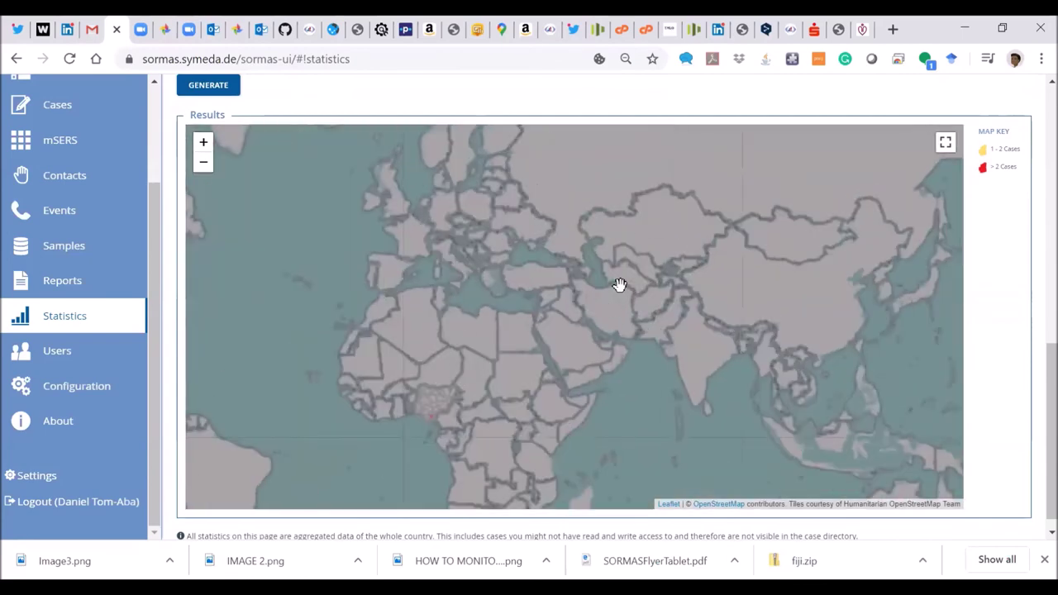
pyautogui.click(433, 416)
pyautogui.click(331, 188)
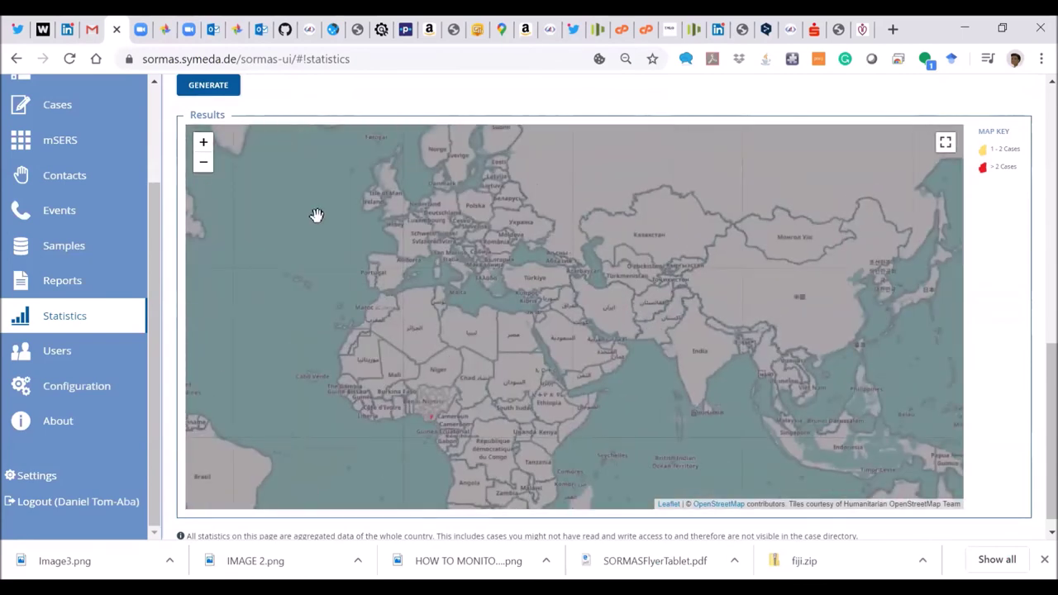
pyautogui.scroll(3, 267, 259)
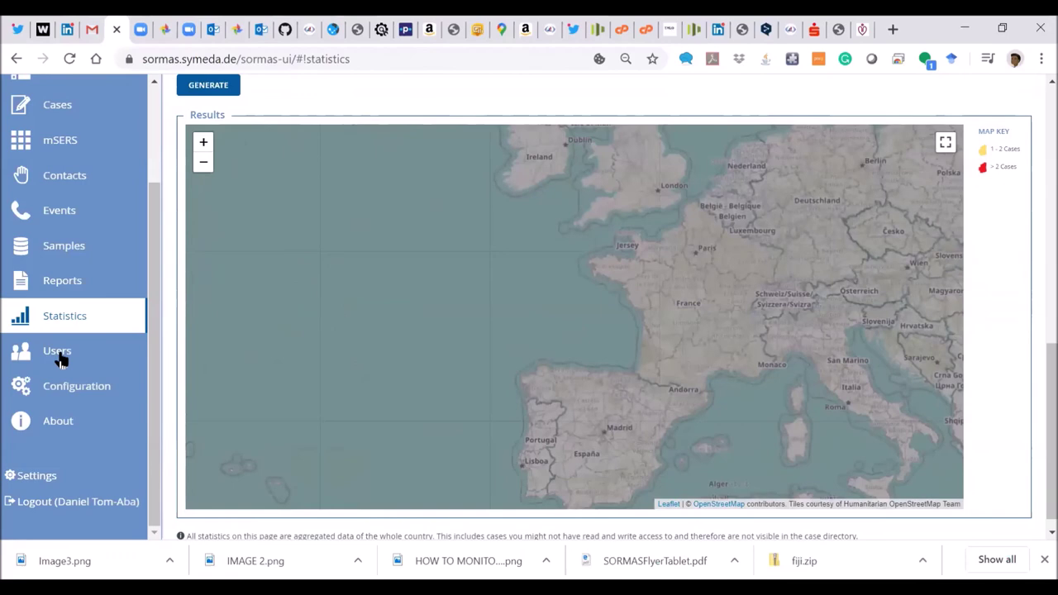
pyautogui.click(61, 356)
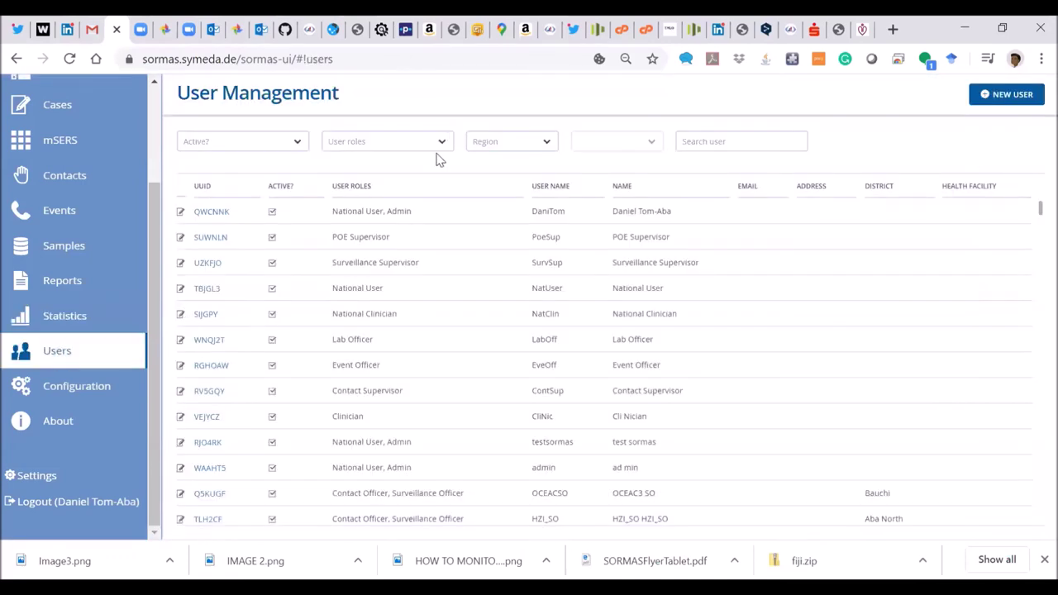
pyautogui.click(442, 147)
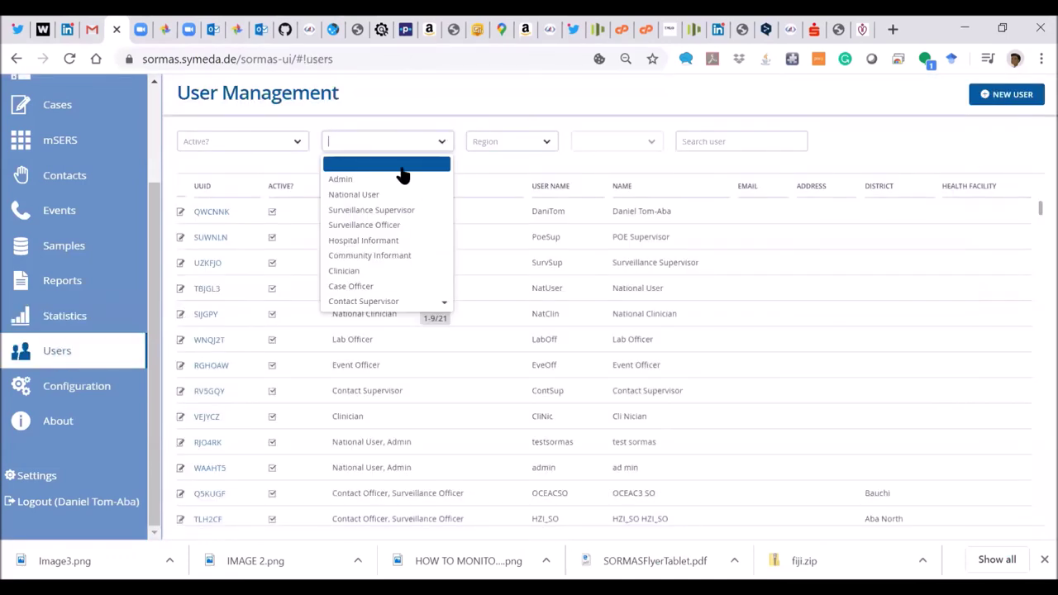
pyautogui.click(991, 97)
pyautogui.click(991, 97)
pyautogui.scroll(-5, 366, 192)
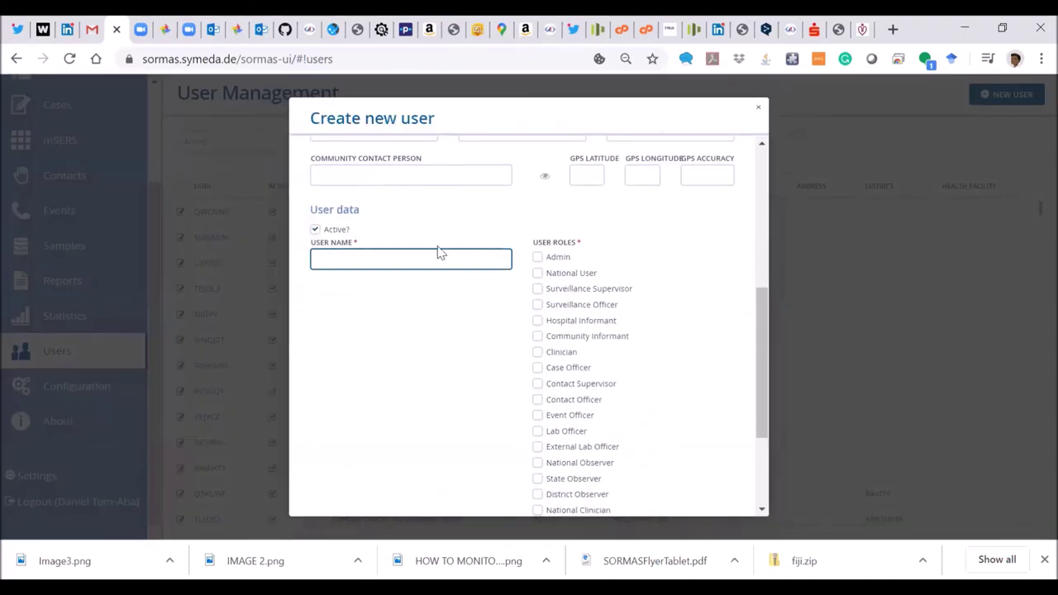
pyautogui.click(758, 109)
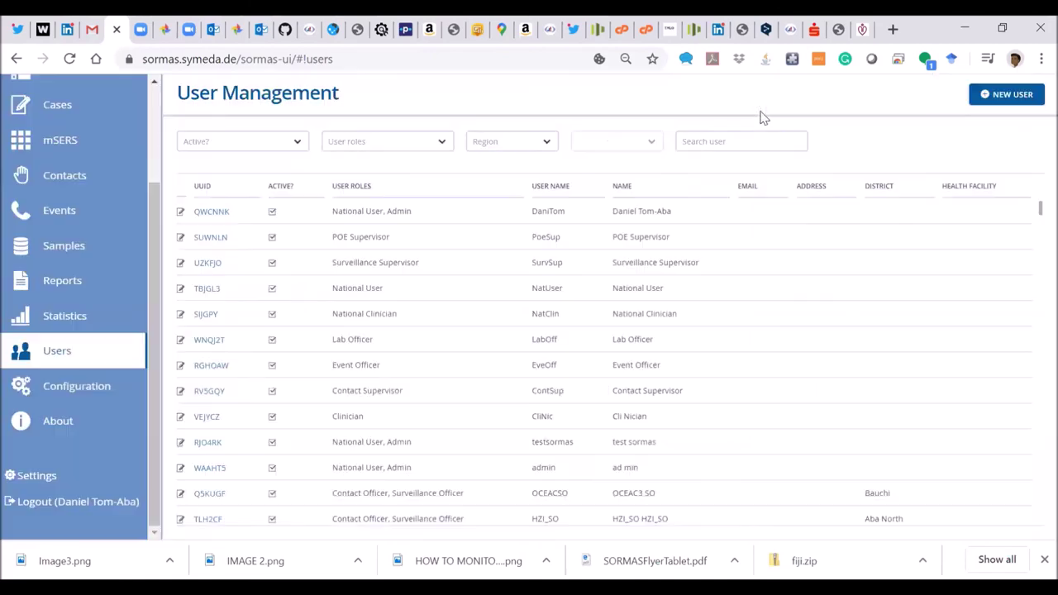
pyautogui.click(85, 386)
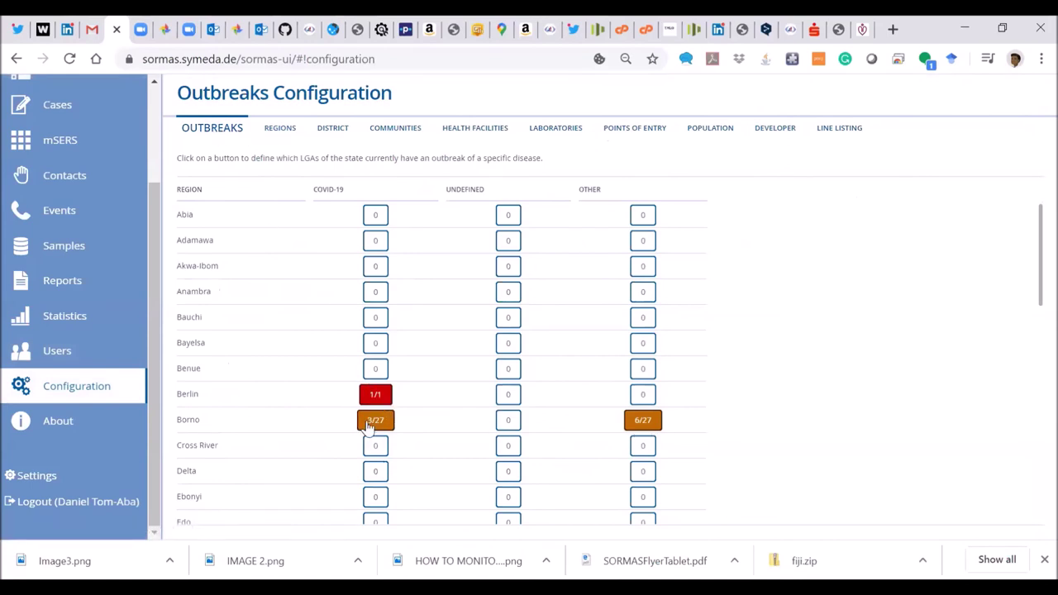
# Step: Check which Borno districts have a COVID-19 outbreak, then close the details
pyautogui.scroll(-3, 369, 426)
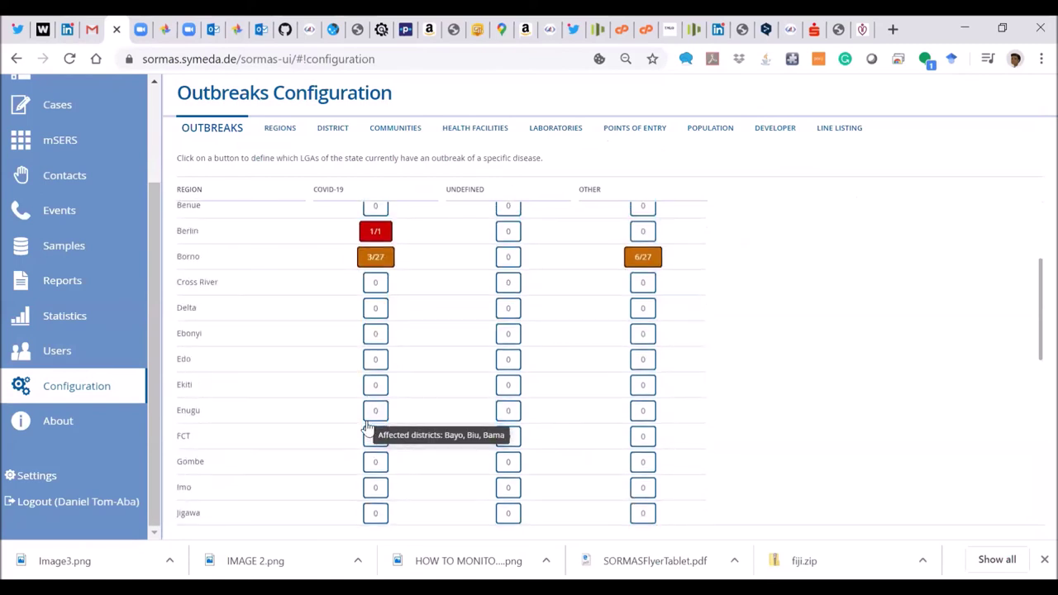
pyautogui.scroll(3, 368, 427)
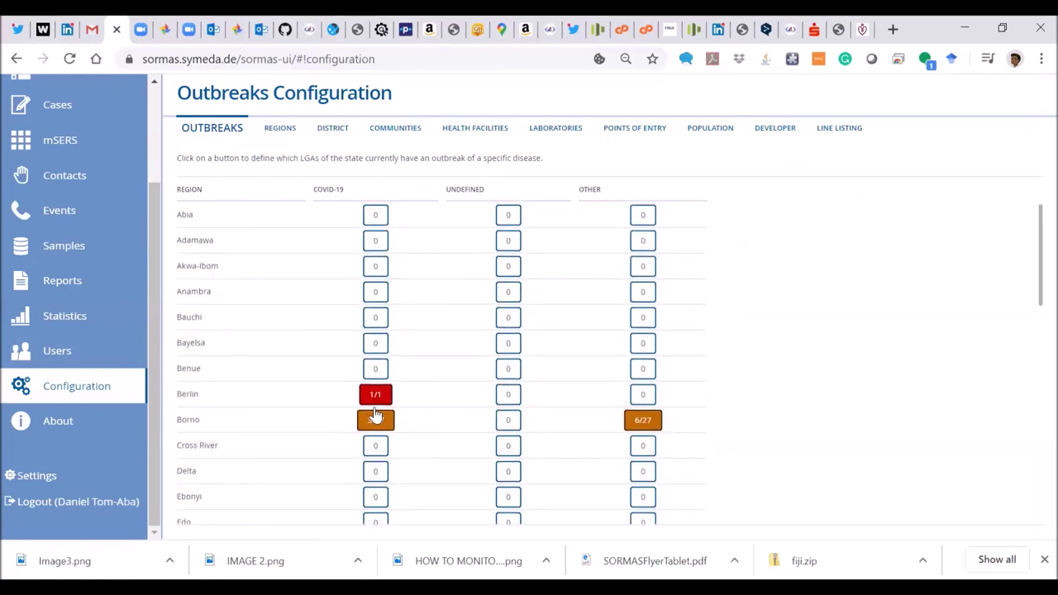
pyautogui.click(372, 420)
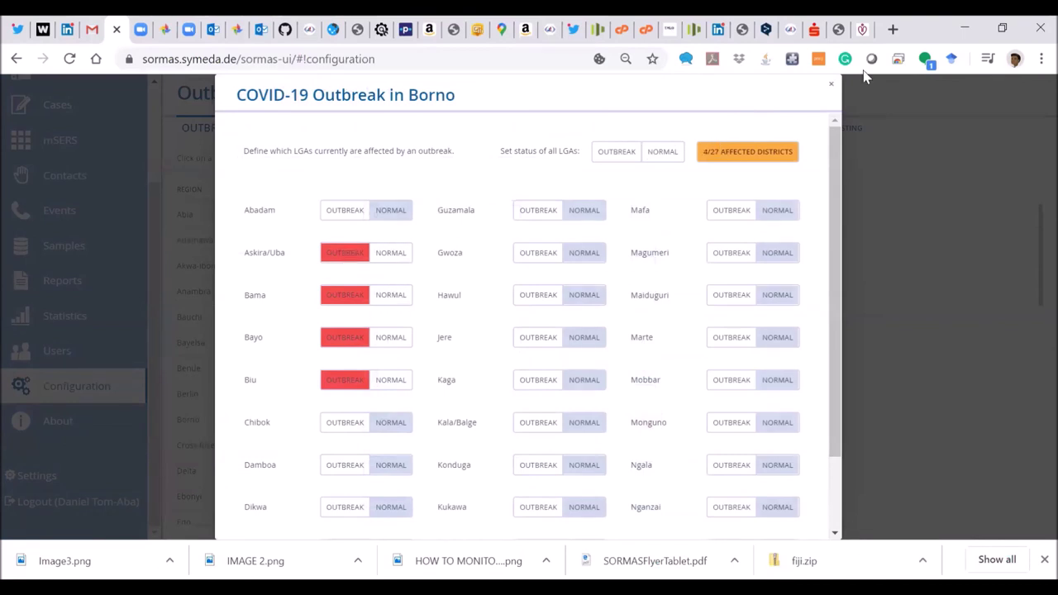
pyautogui.click(831, 84)
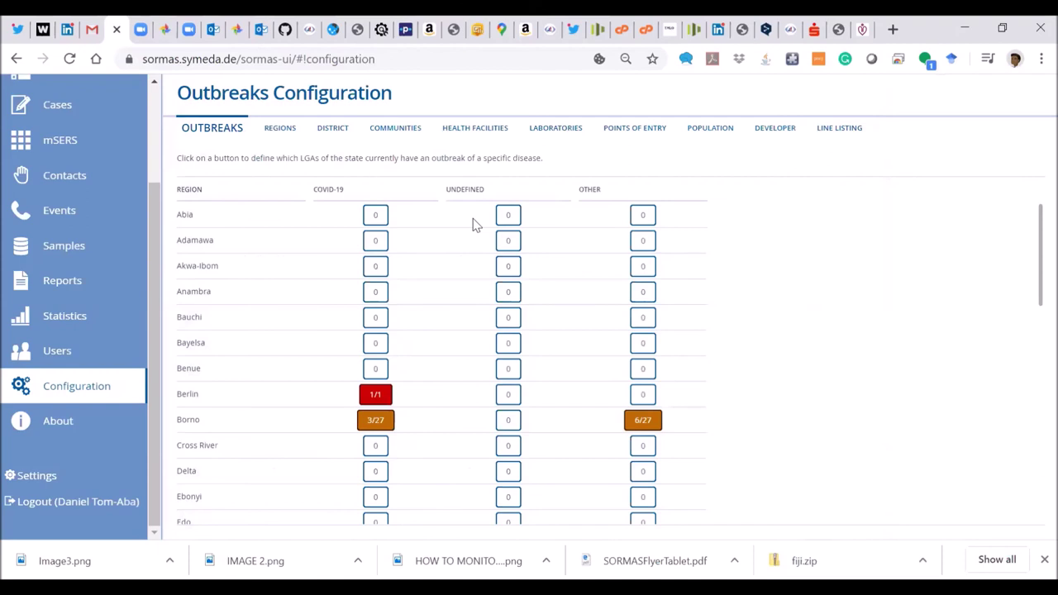
# Step: Step through the Configuration tabs from Regions to Line Listing, then open About
pyautogui.click(273, 134)
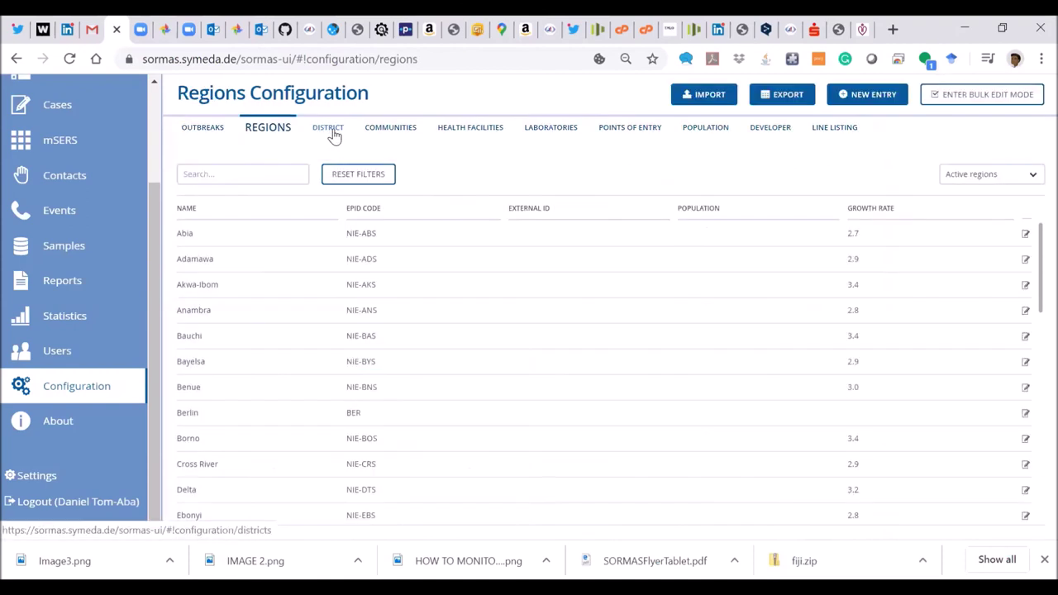
pyautogui.click(345, 132)
pyautogui.click(418, 132)
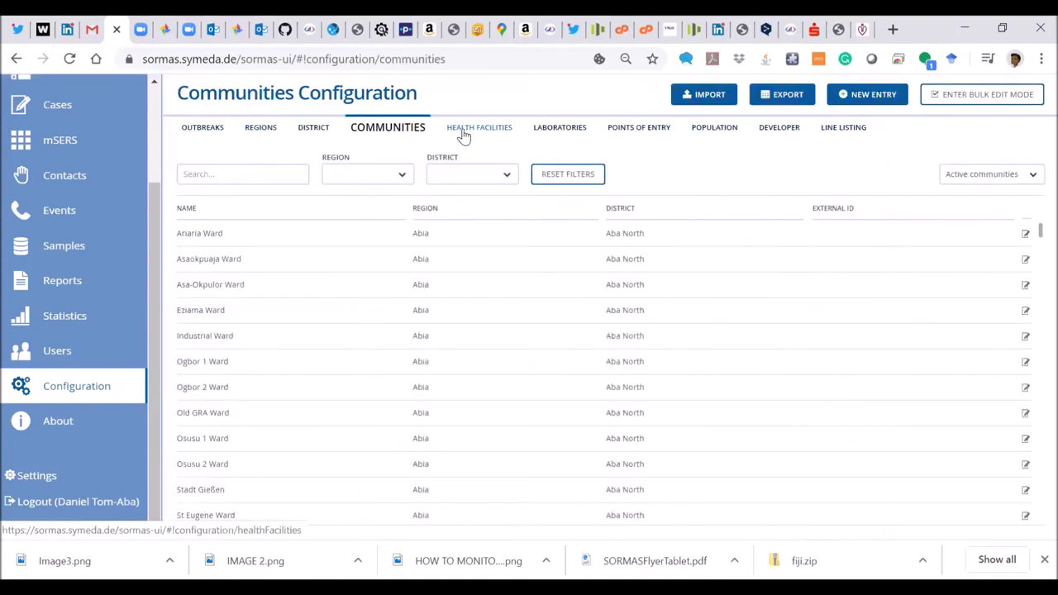
pyautogui.click(463, 132)
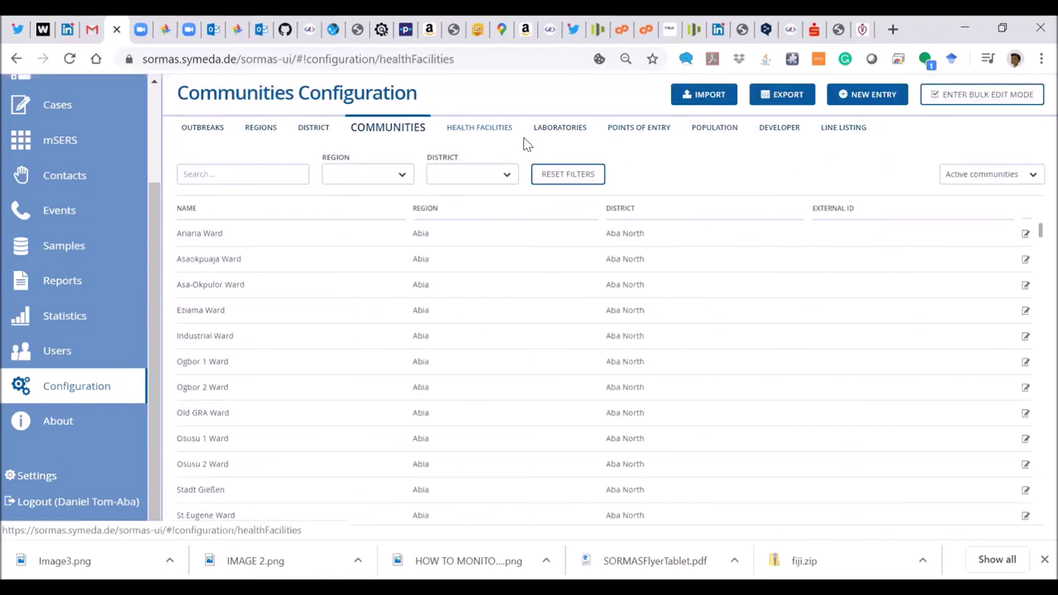
pyautogui.click(589, 134)
pyautogui.click(636, 132)
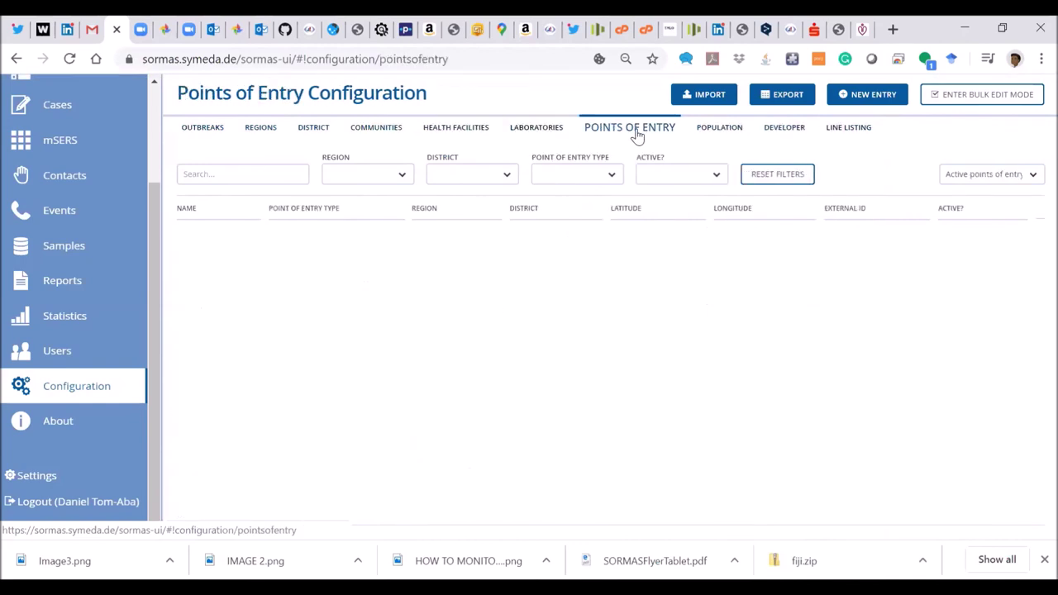
pyautogui.click(714, 132)
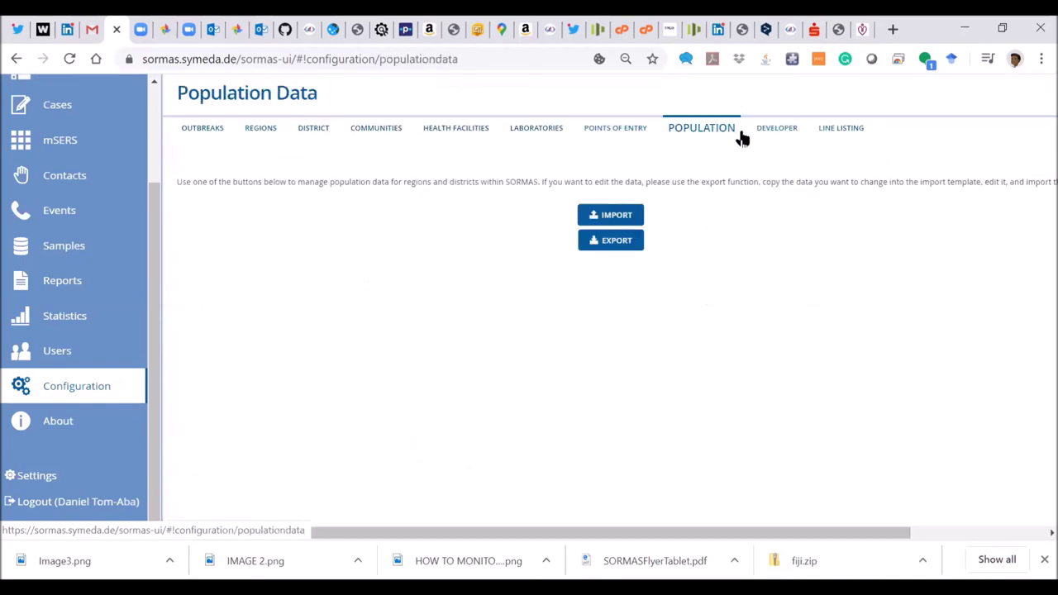
pyautogui.click(831, 133)
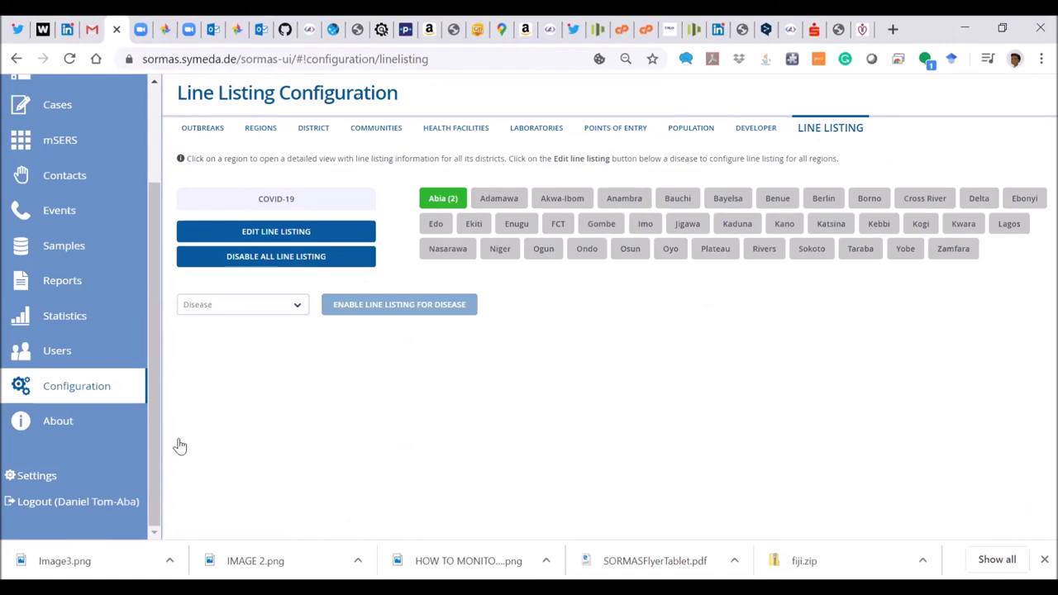
pyautogui.click(66, 423)
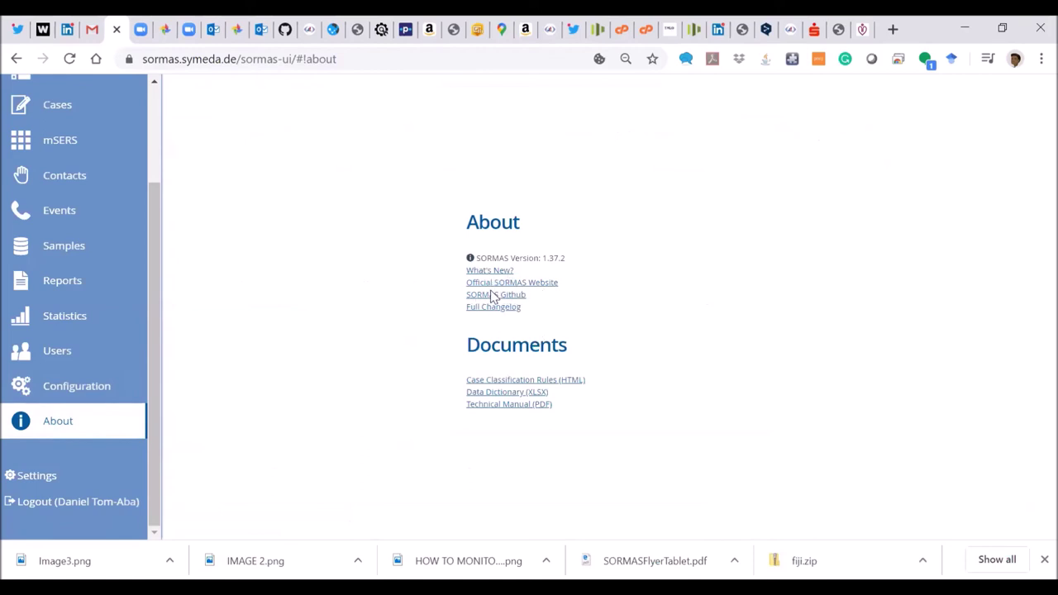
pyautogui.click(505, 382)
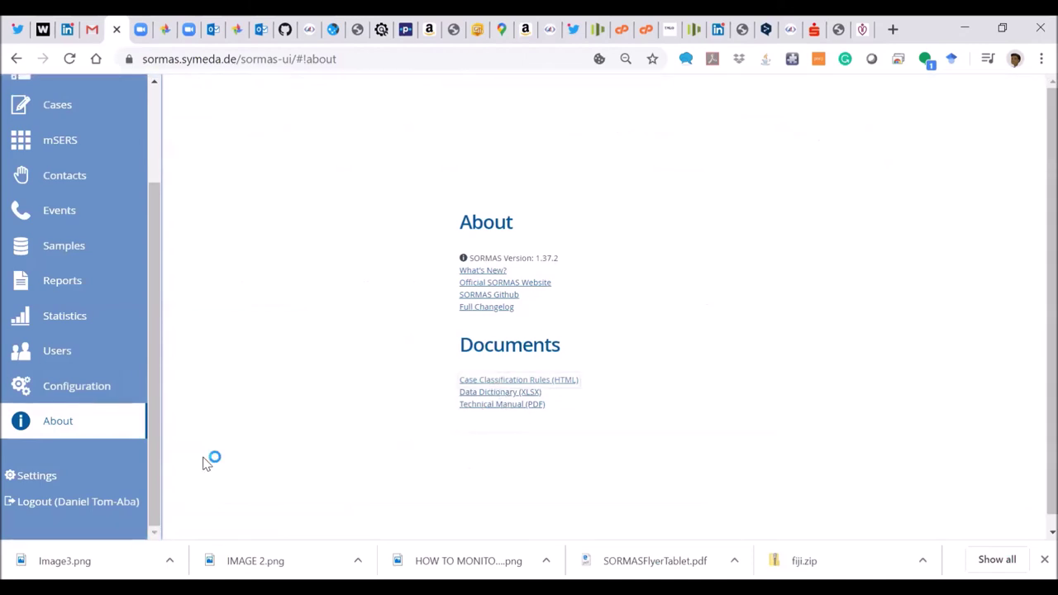
pyautogui.click(1037, 31)
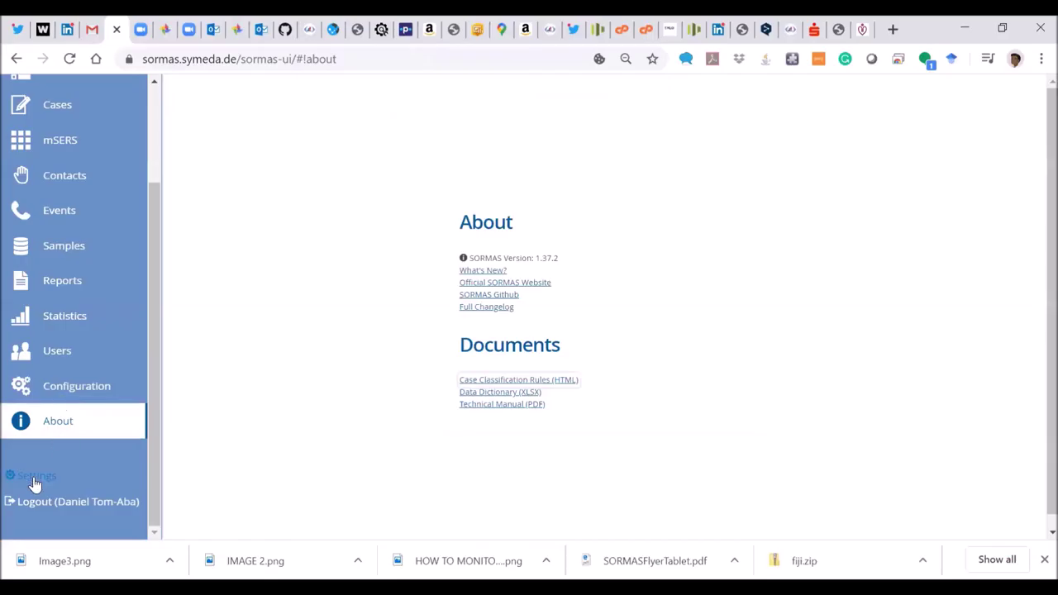
pyautogui.click(34, 479)
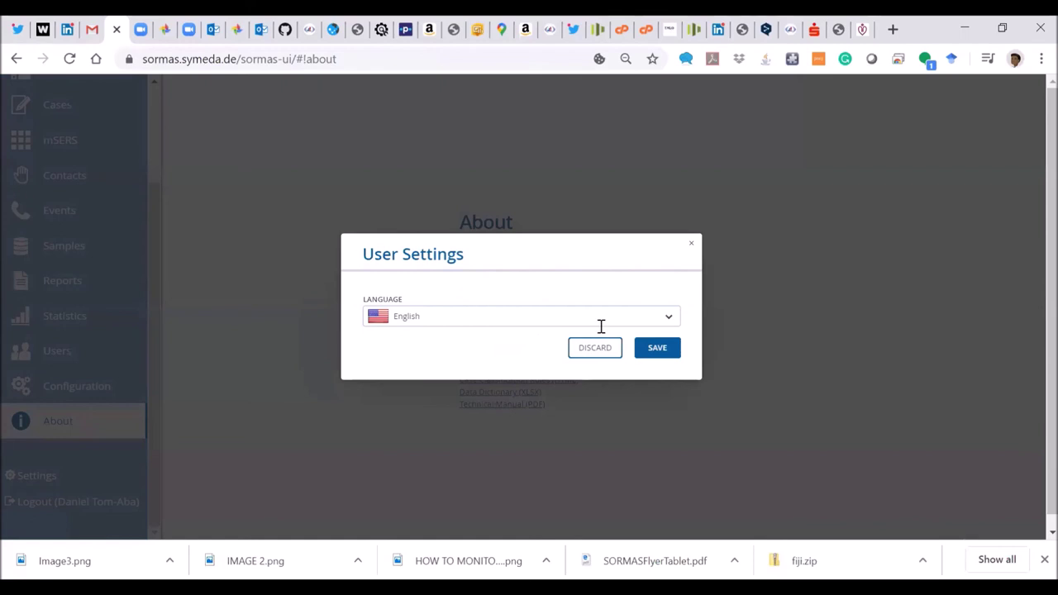
pyautogui.click(668, 321)
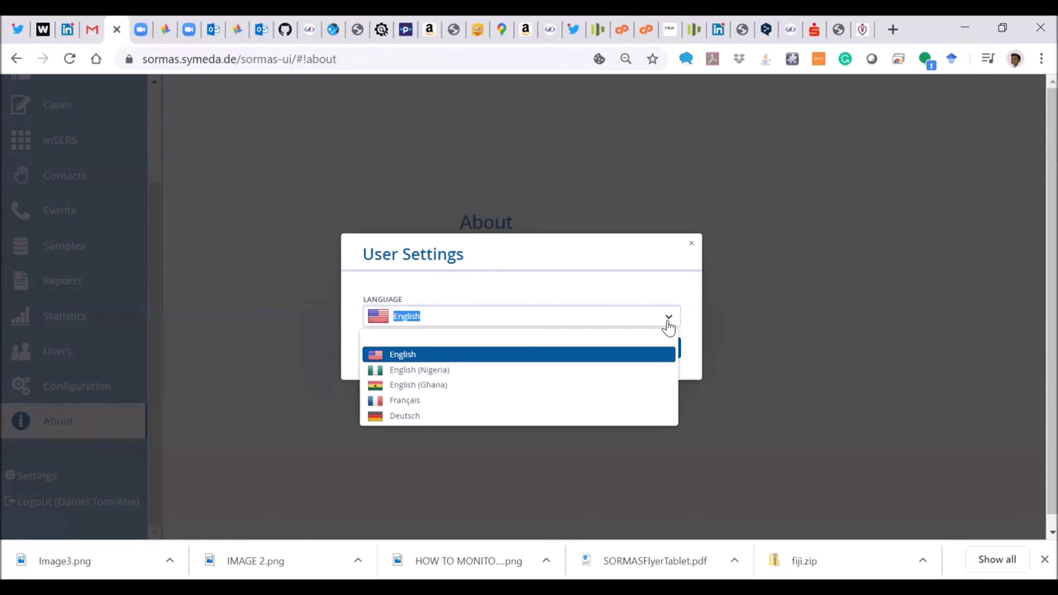
pyautogui.click(668, 322)
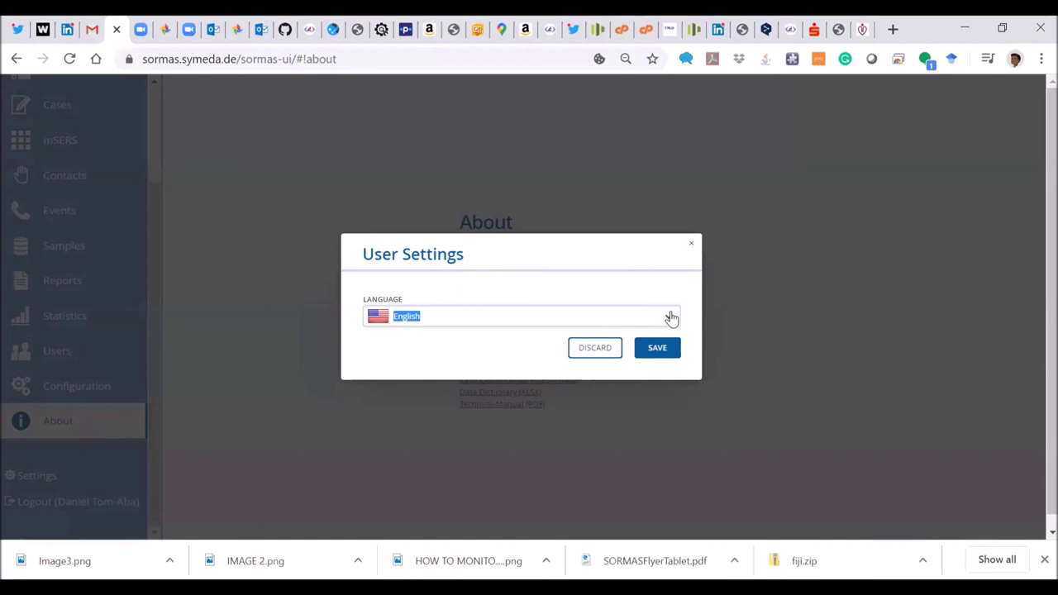
pyautogui.click(592, 311)
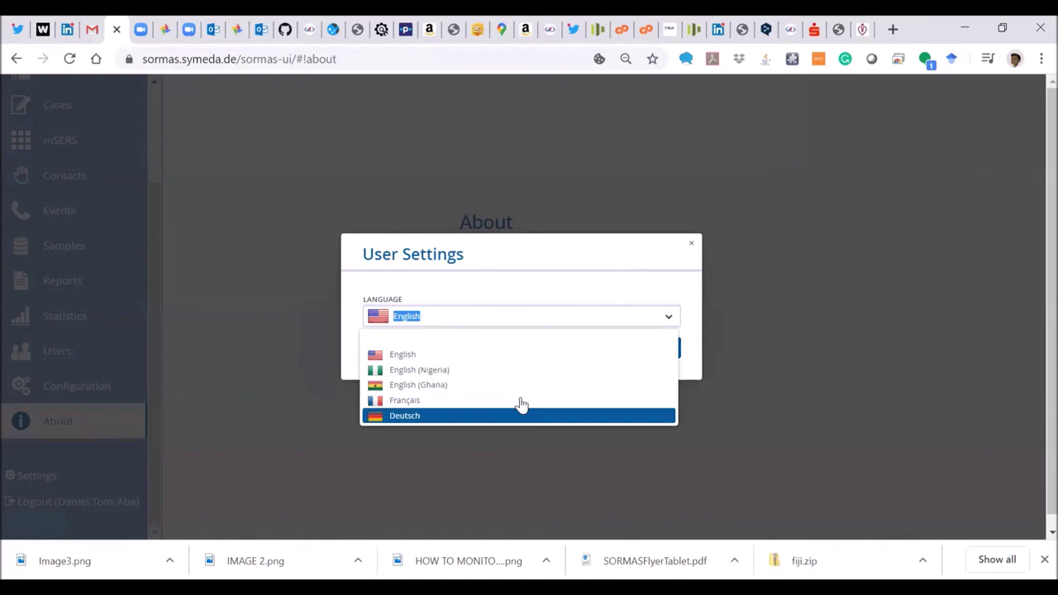
pyautogui.click(621, 293)
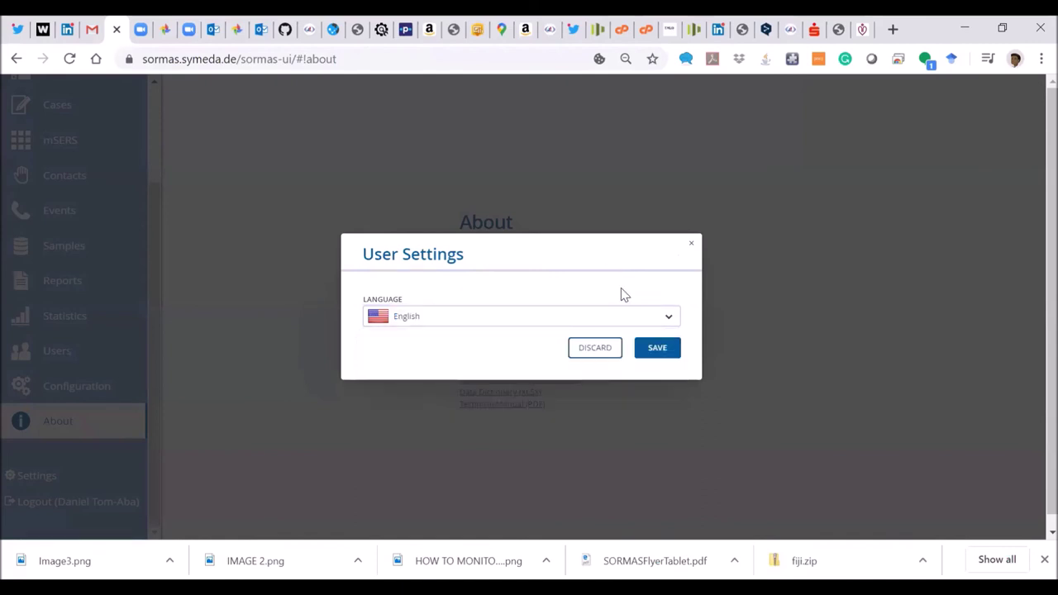
pyautogui.click(605, 360)
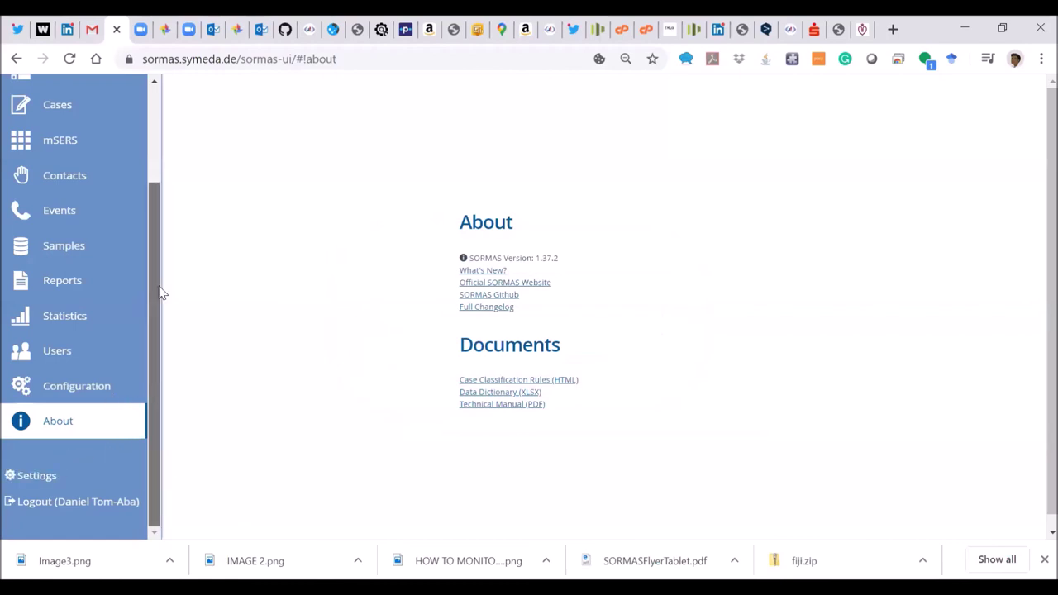
pyautogui.scroll(2, 161, 292)
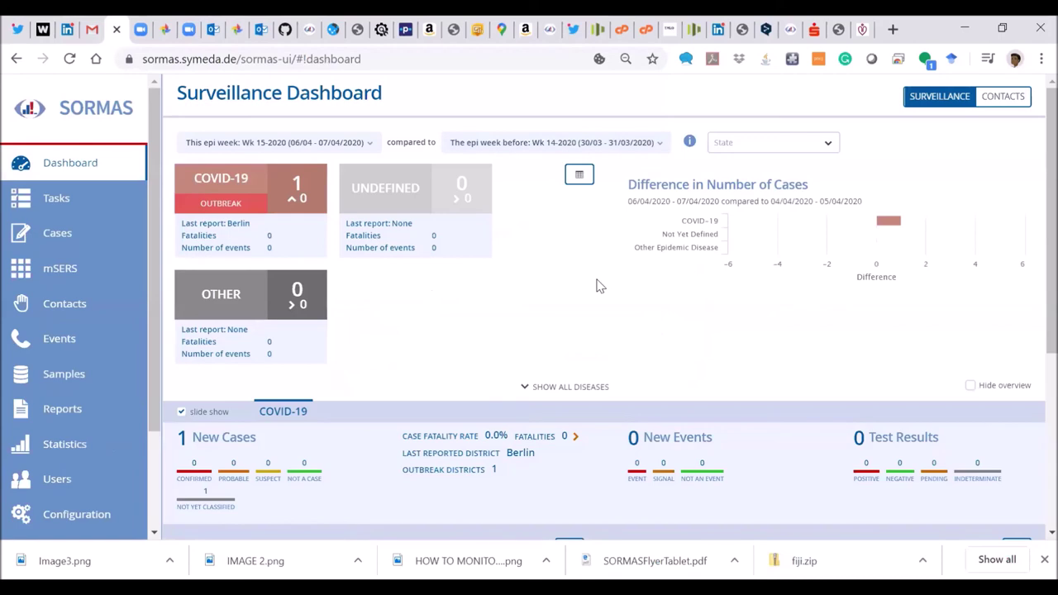
# Step: Scroll the Surveillance Dashboard to the epidemiological curve, then switch to the SORMAS flyer tab
pyautogui.scroll(-4, 600, 286)
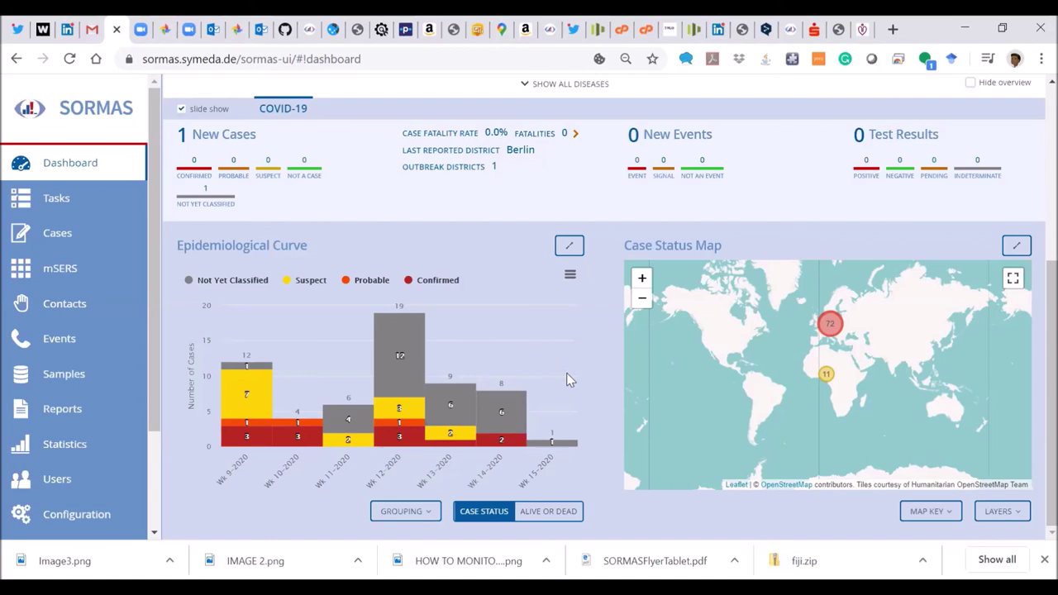
pyautogui.click(841, 31)
# Step: Load the SORMAS-Project GitHub repository from the address bar and open its issues list
pyautogui.hotkey('ctrl', 'l')
pyautogui.write('gi')
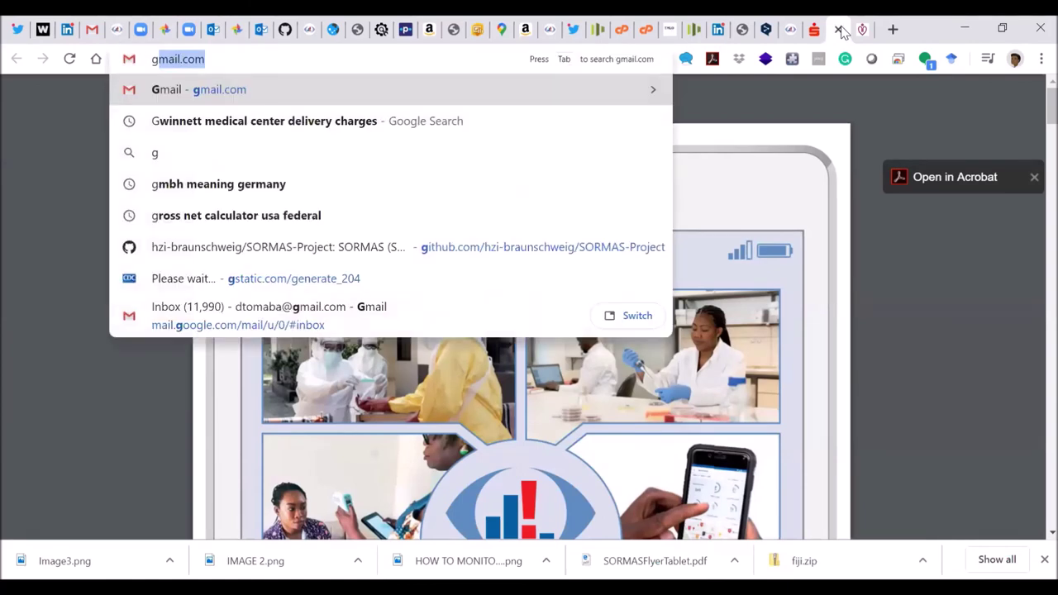
pyautogui.write('t')
pyautogui.press('Return')
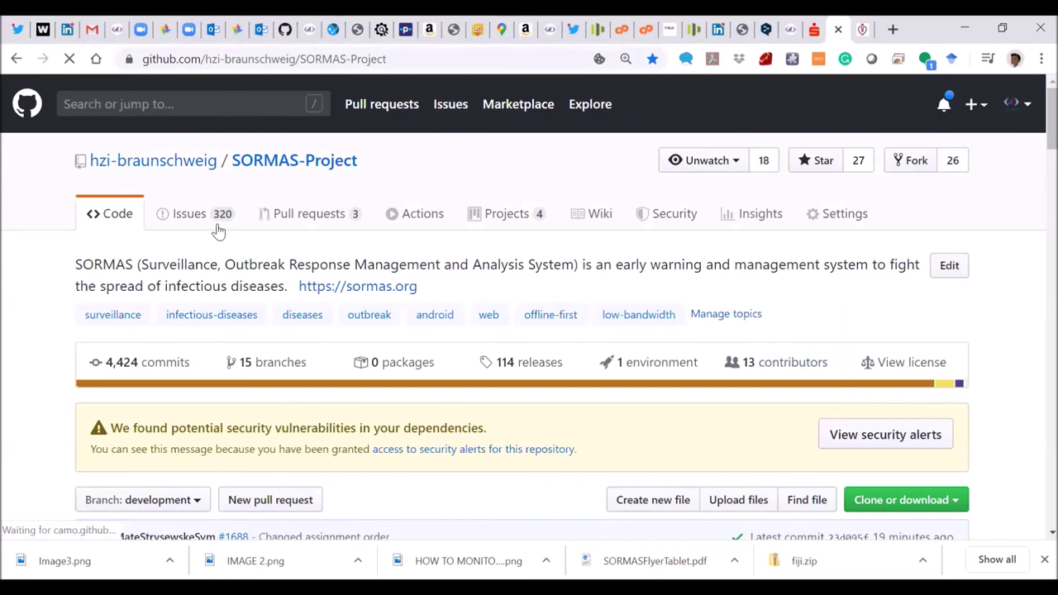
pyautogui.click(189, 217)
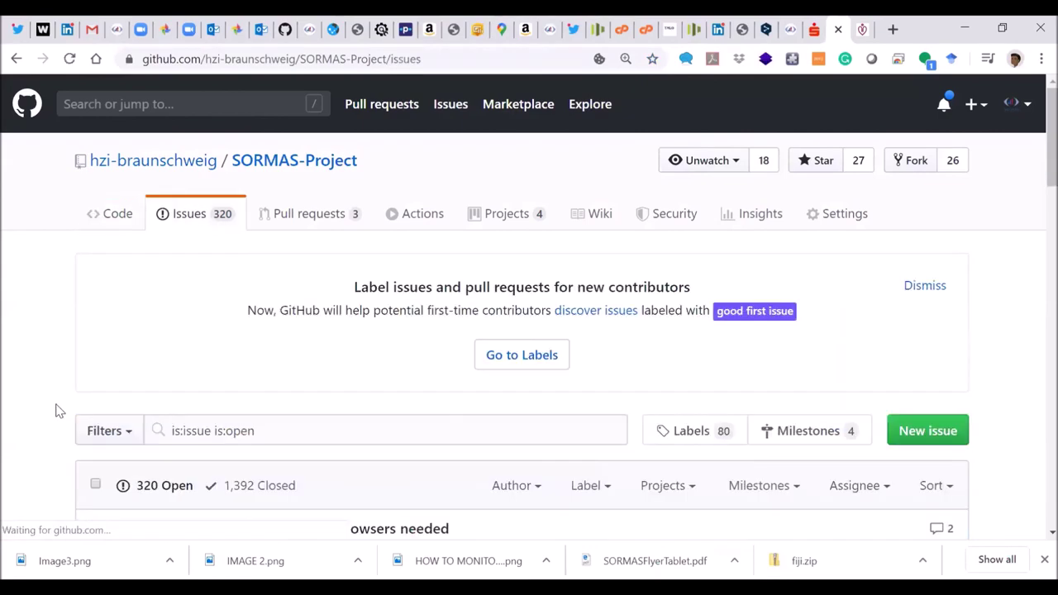
# Step: Scroll through the open issues, then return to the repository's Code page
pyautogui.scroll(-2, 57, 408)
pyautogui.scroll(-7, 57, 408)
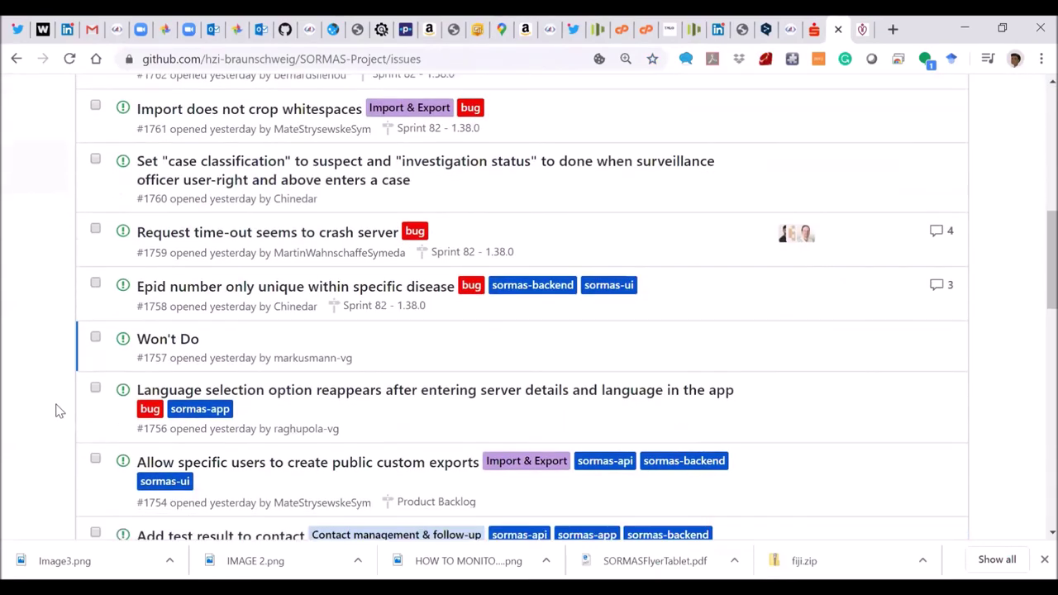
pyautogui.scroll(-1, 57, 410)
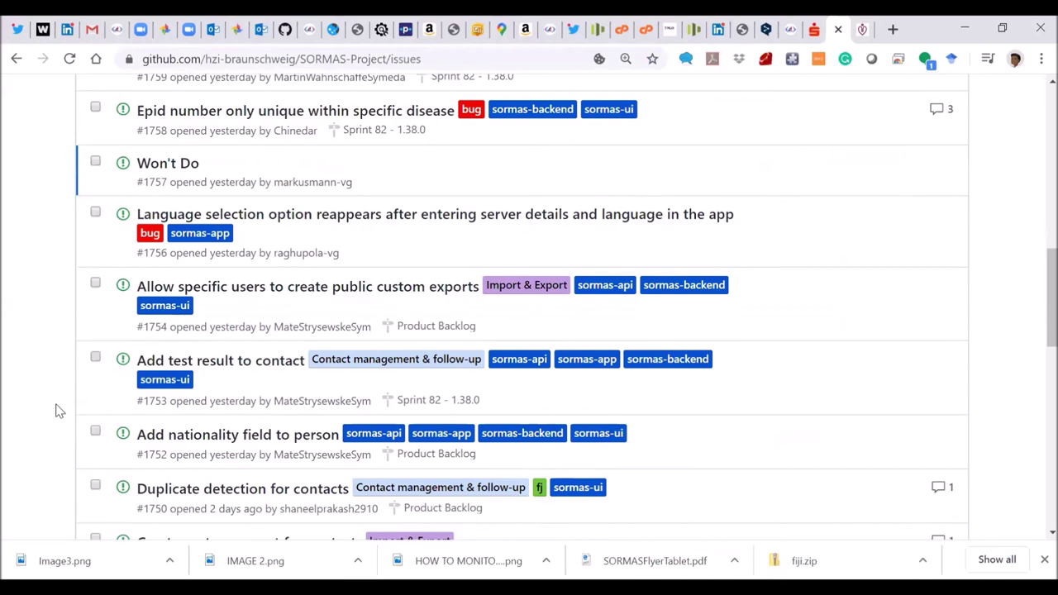
pyautogui.scroll(-3, 59, 411)
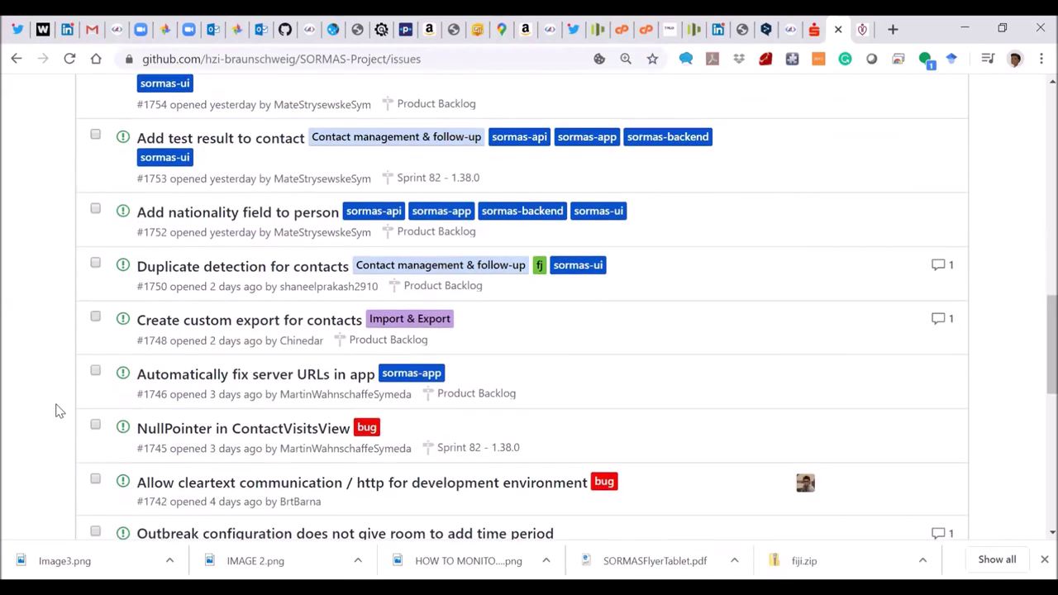
pyautogui.scroll(-4, 59, 410)
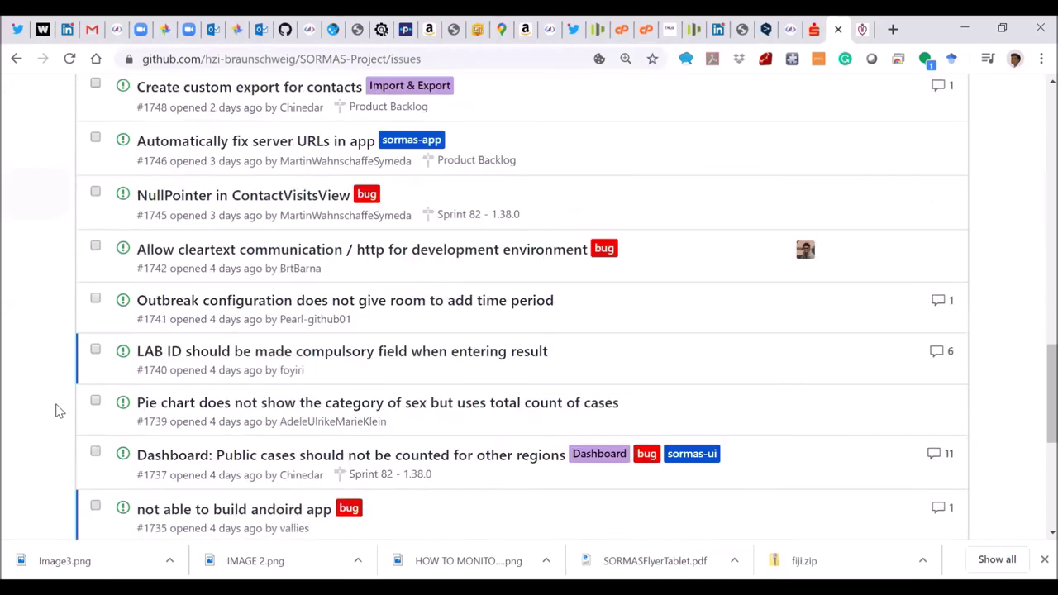
pyautogui.scroll(-3, 57, 408)
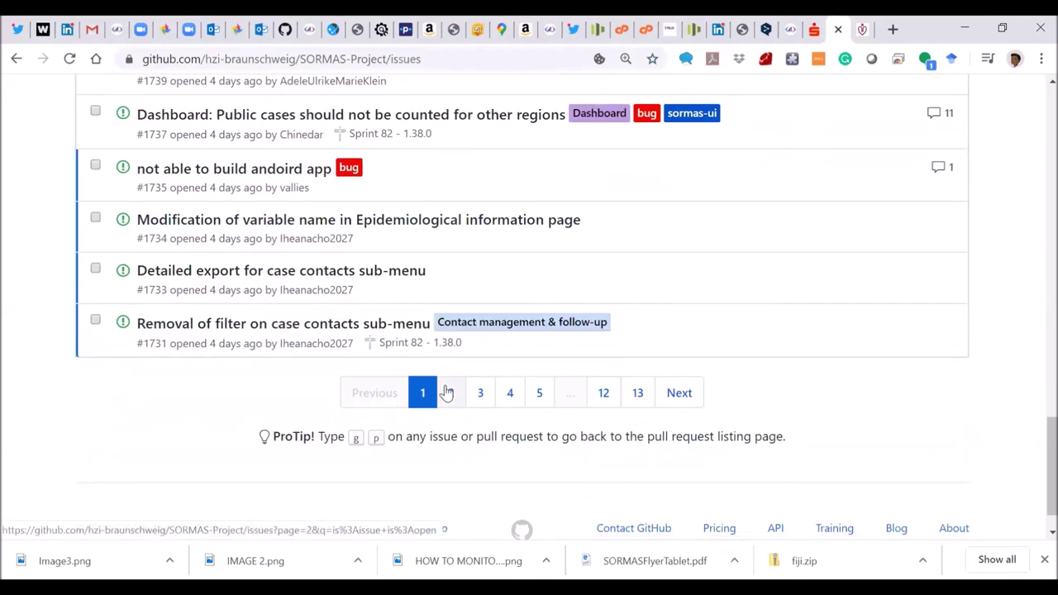
pyautogui.scroll(15, 446, 392)
pyautogui.scroll(8, 446, 393)
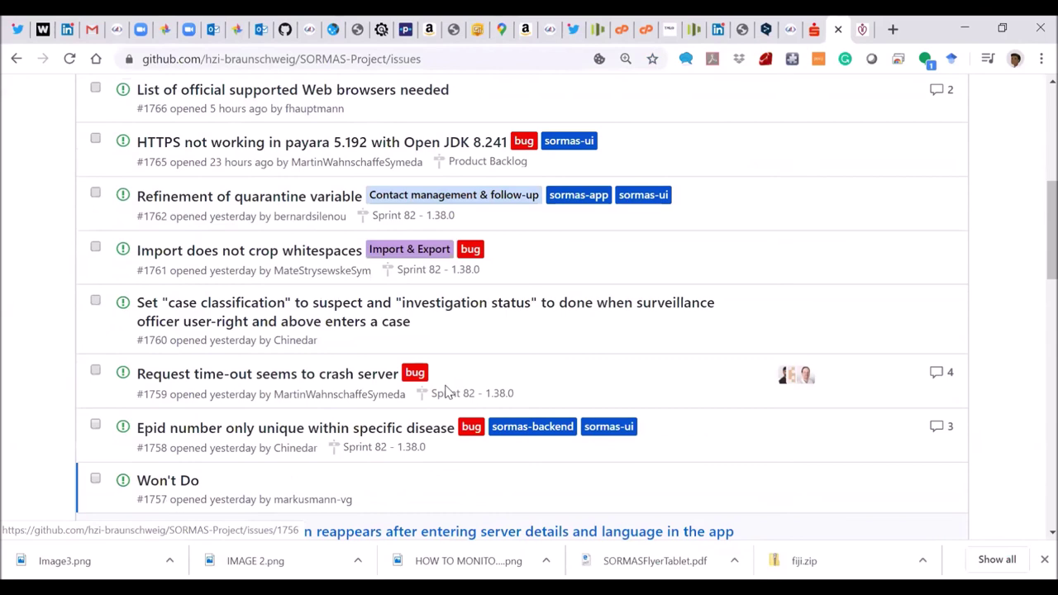
pyautogui.click(113, 117)
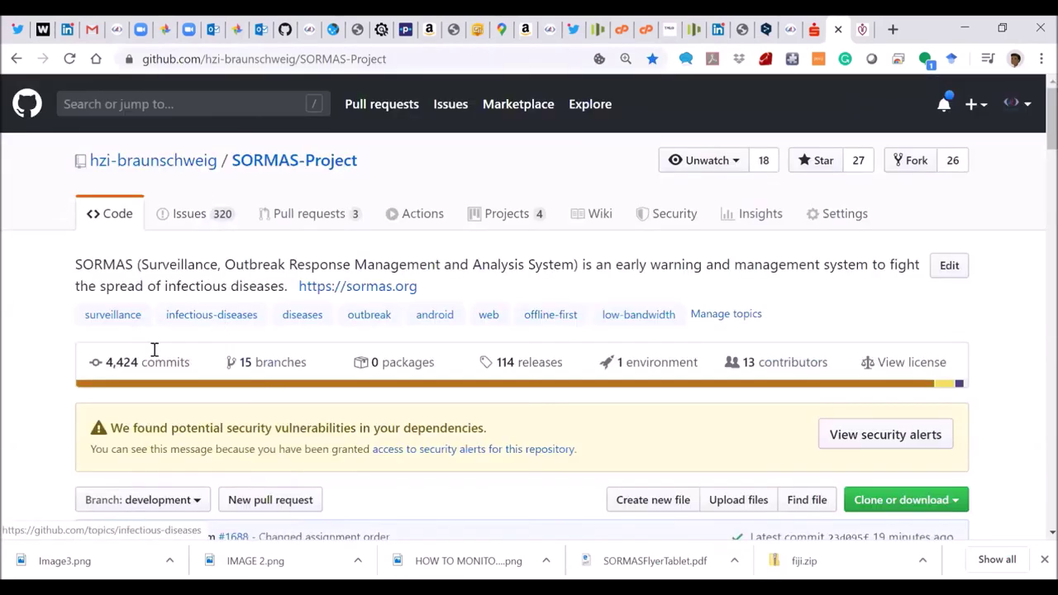
# Step: Browse the branch list, open the 320 open issues, then go to the hzi-braunschweig organization
pyautogui.click(200, 500)
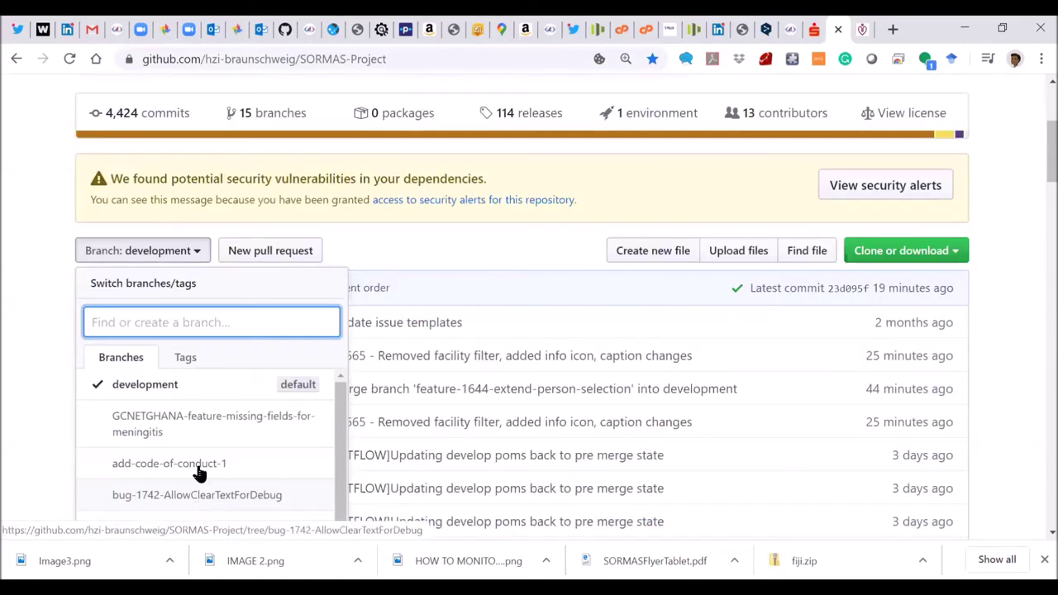
pyautogui.click(48, 350)
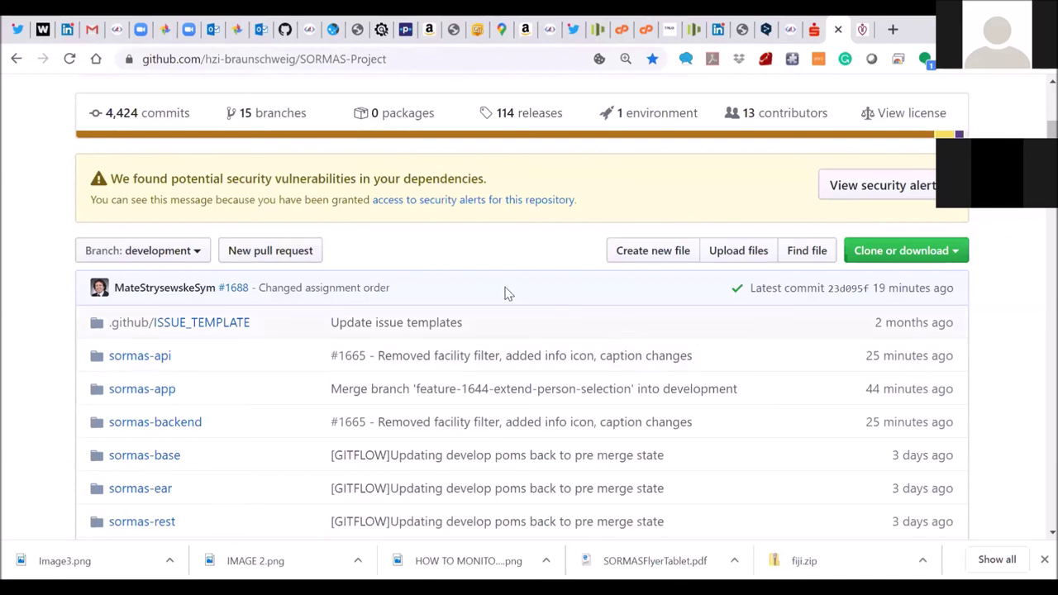
pyautogui.scroll(-2, 430, 264)
pyautogui.scroll(2, 355, 249)
pyautogui.scroll(3, 355, 250)
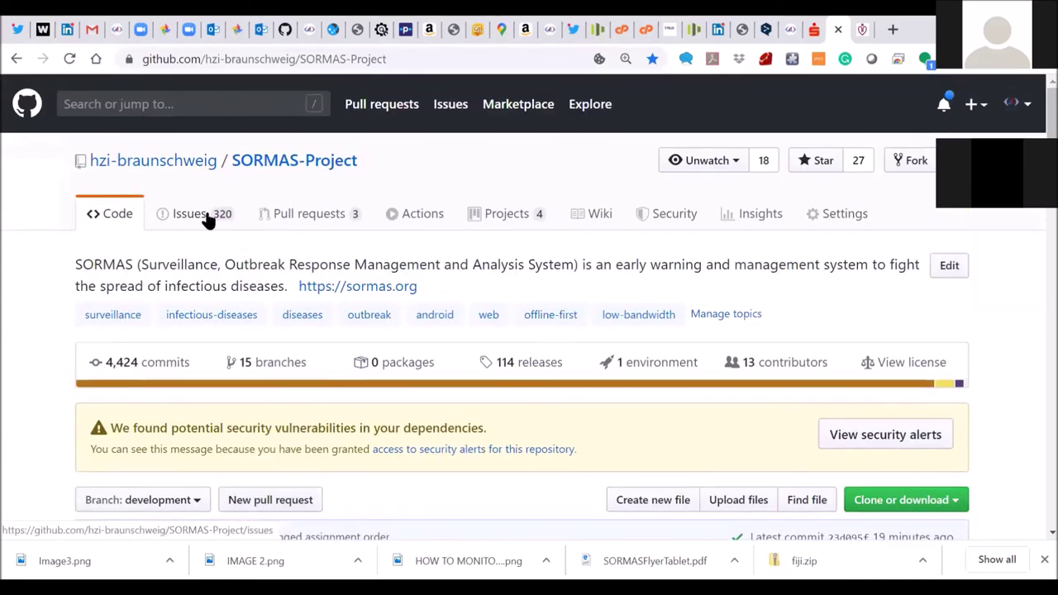
pyautogui.click(207, 219)
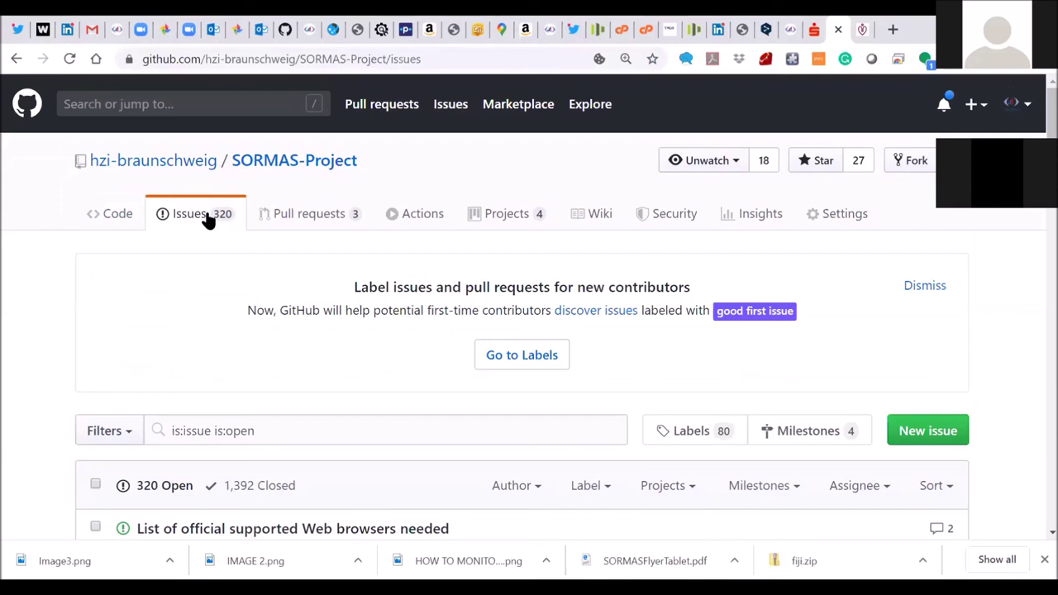
pyautogui.click(148, 168)
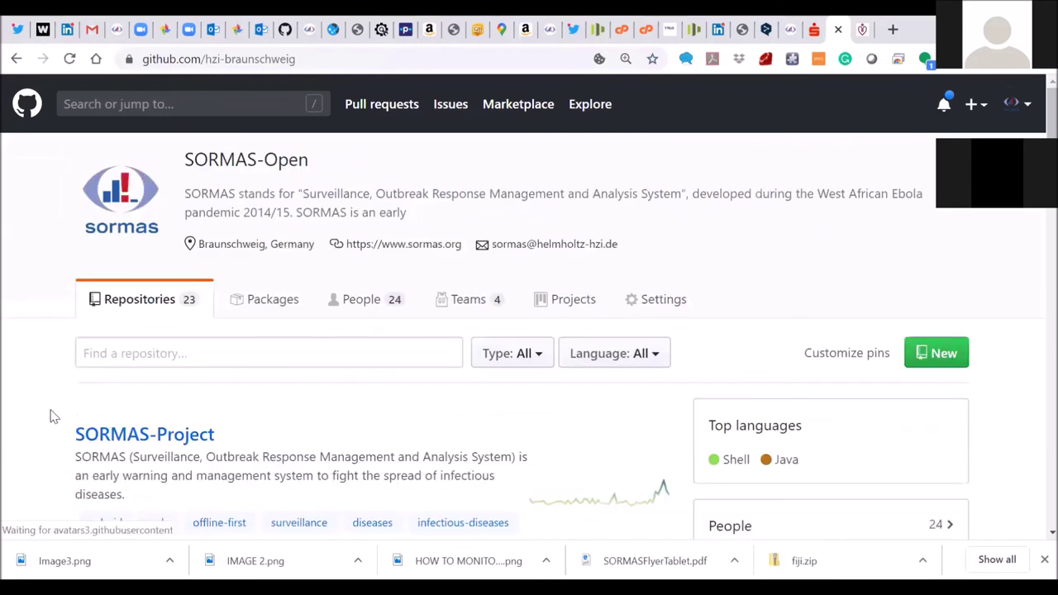
# Step: Open SORMAS-Docker and read through its README setup instructions and default logins
pyautogui.scroll(-2, 50, 415)
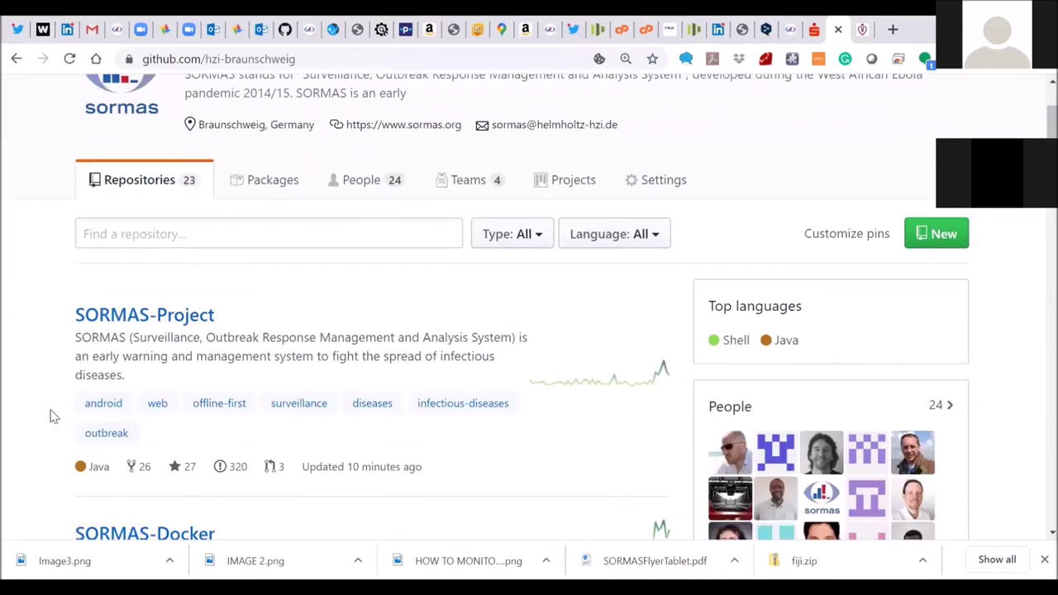
pyautogui.scroll(-3, 51, 353)
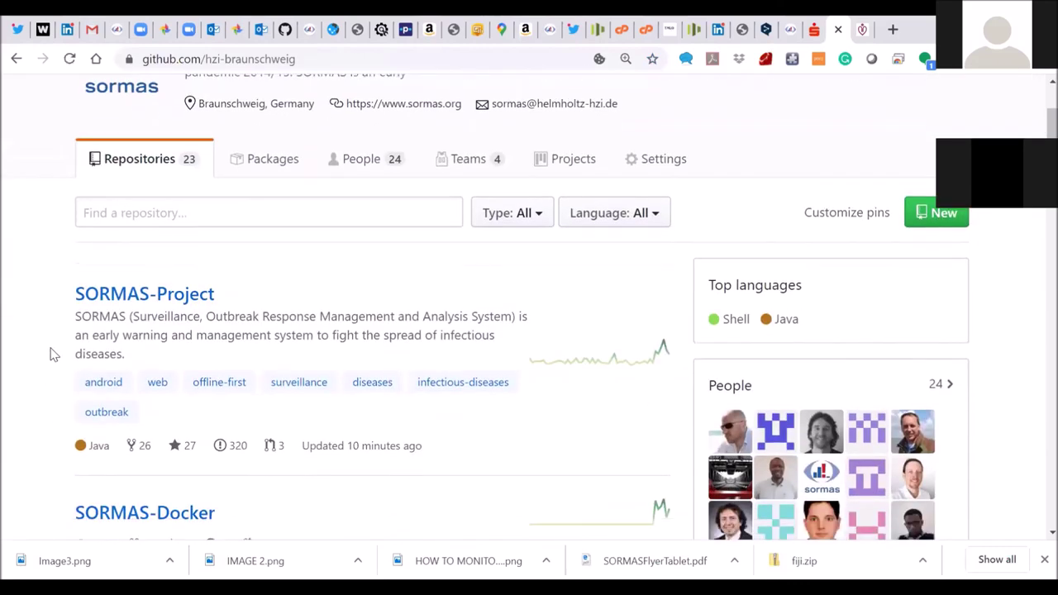
pyautogui.click(124, 356)
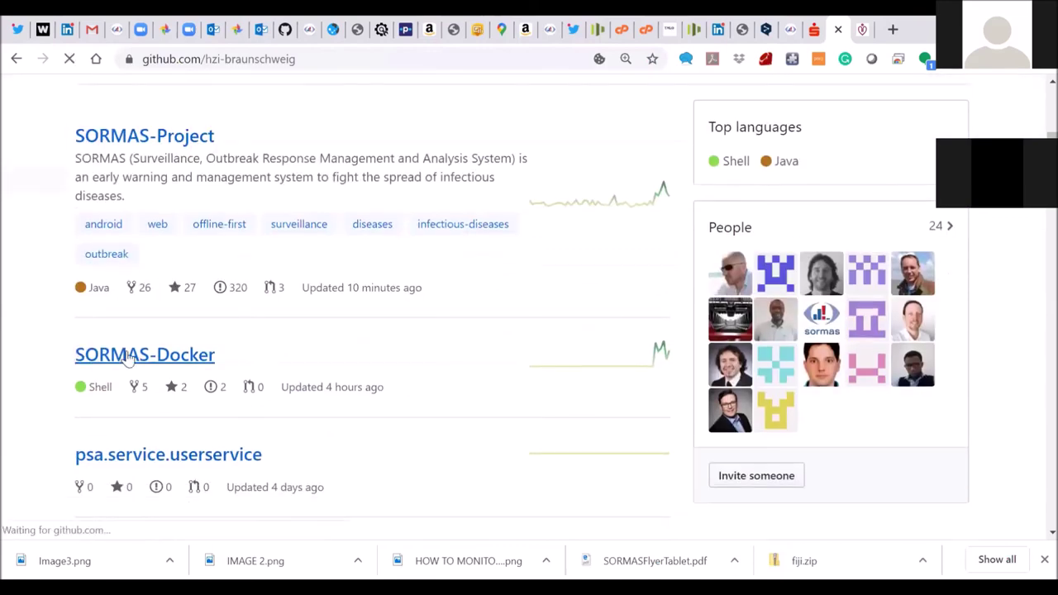
pyautogui.scroll(-3, 41, 442)
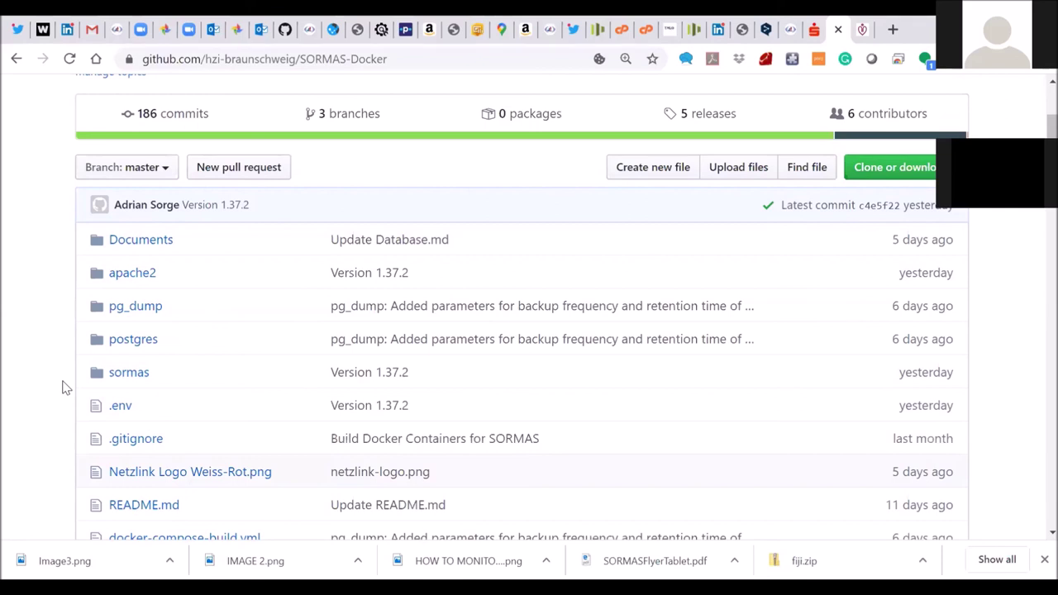
pyautogui.scroll(-2, 66, 387)
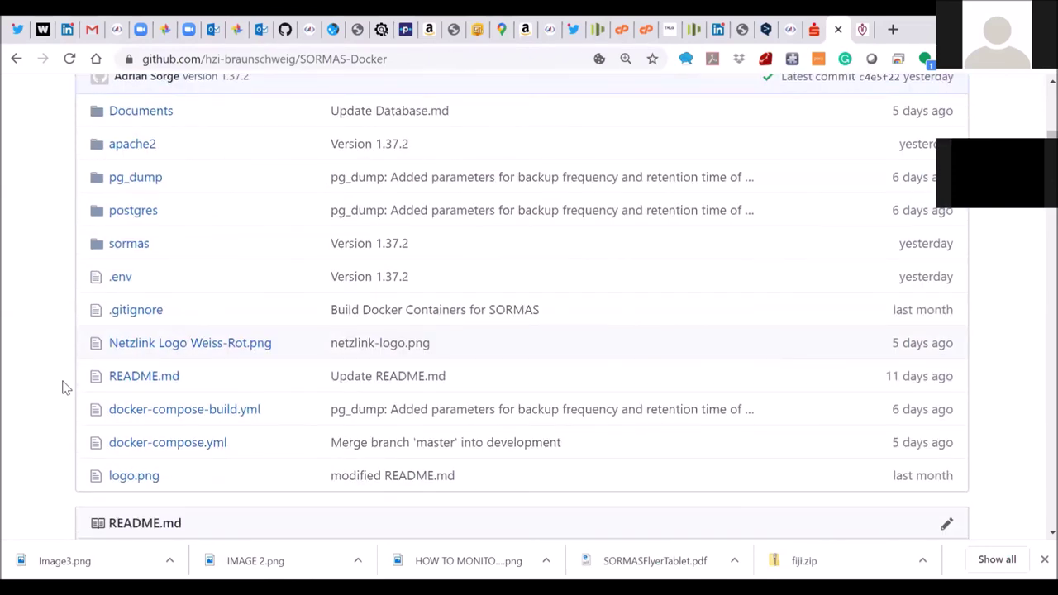
pyautogui.scroll(-9, 66, 387)
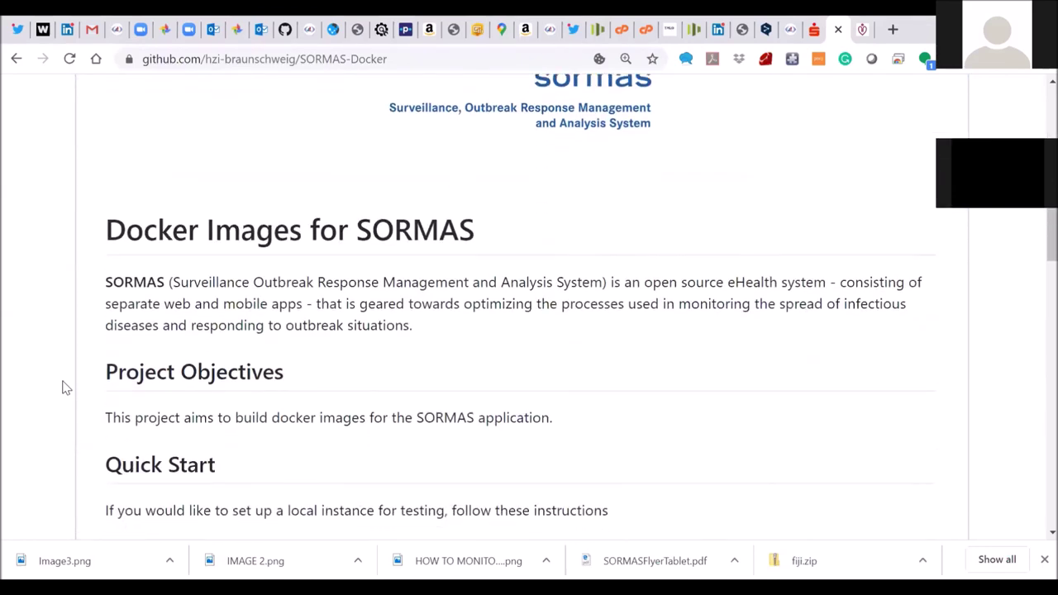
pyautogui.scroll(-1, 66, 387)
pyautogui.scroll(-7, 66, 388)
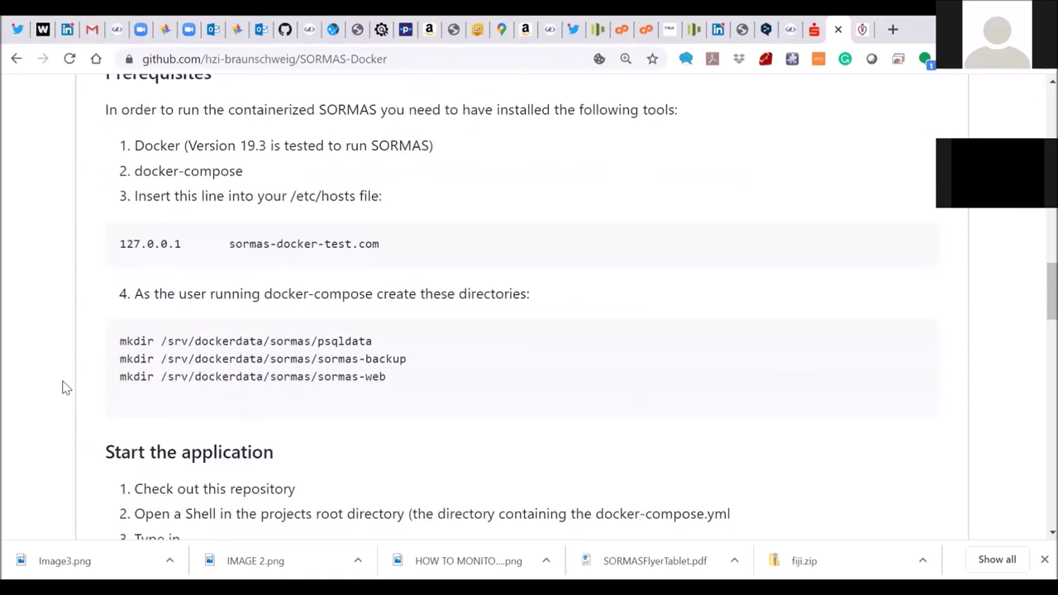
pyautogui.scroll(-1, 66, 387)
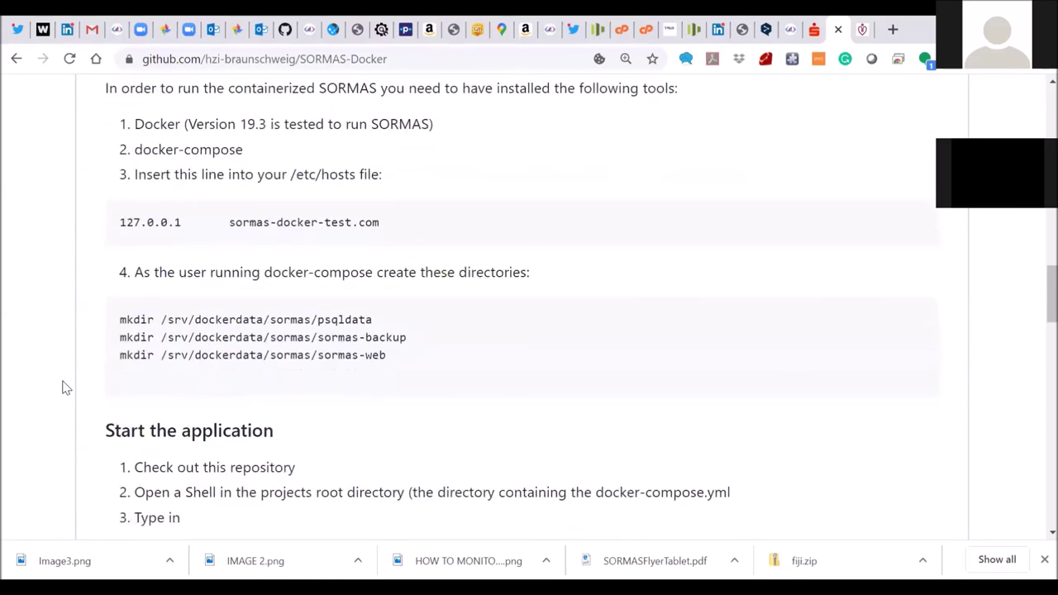
pyautogui.scroll(-2, 66, 388)
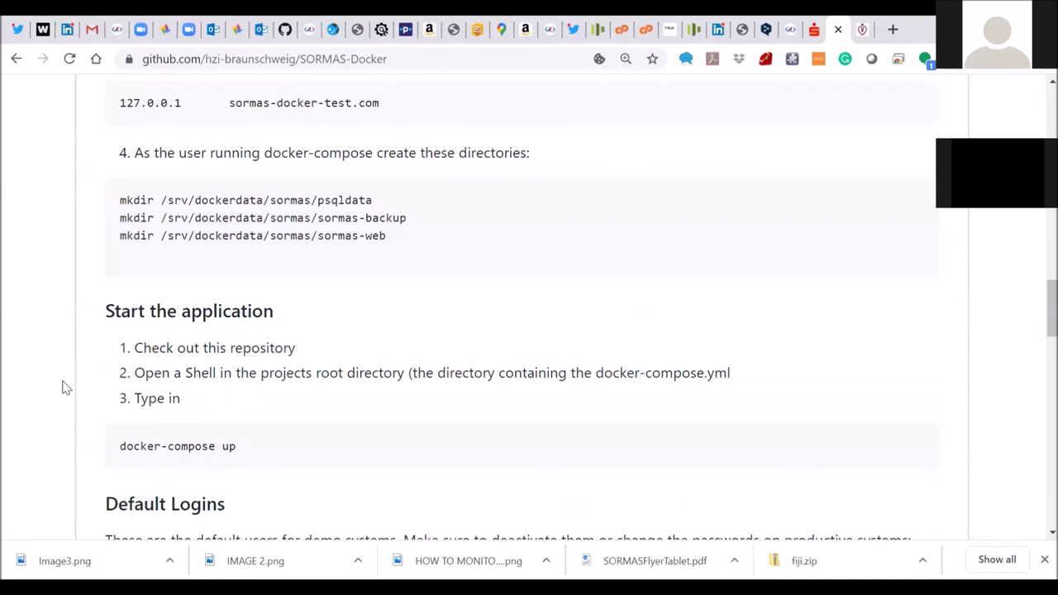
pyautogui.scroll(-3, 67, 387)
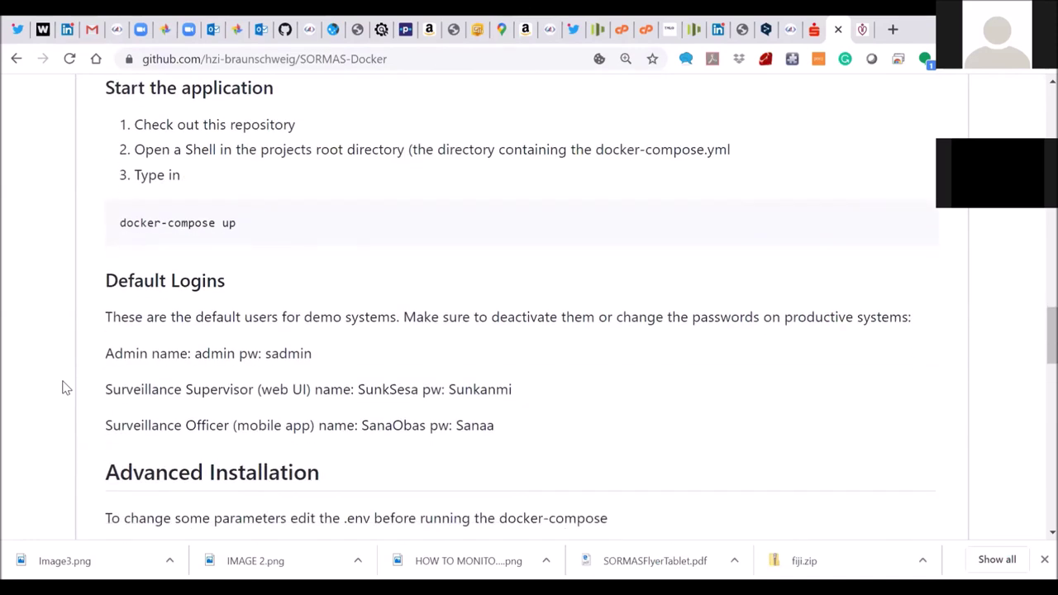
pyautogui.scroll(15, 67, 388)
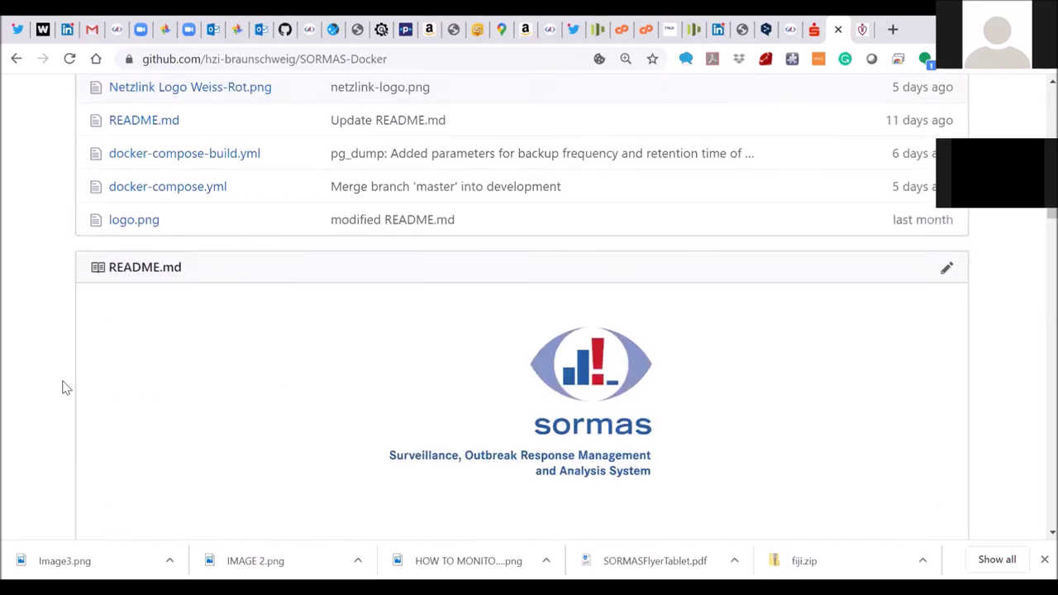
pyautogui.scroll(4, 66, 387)
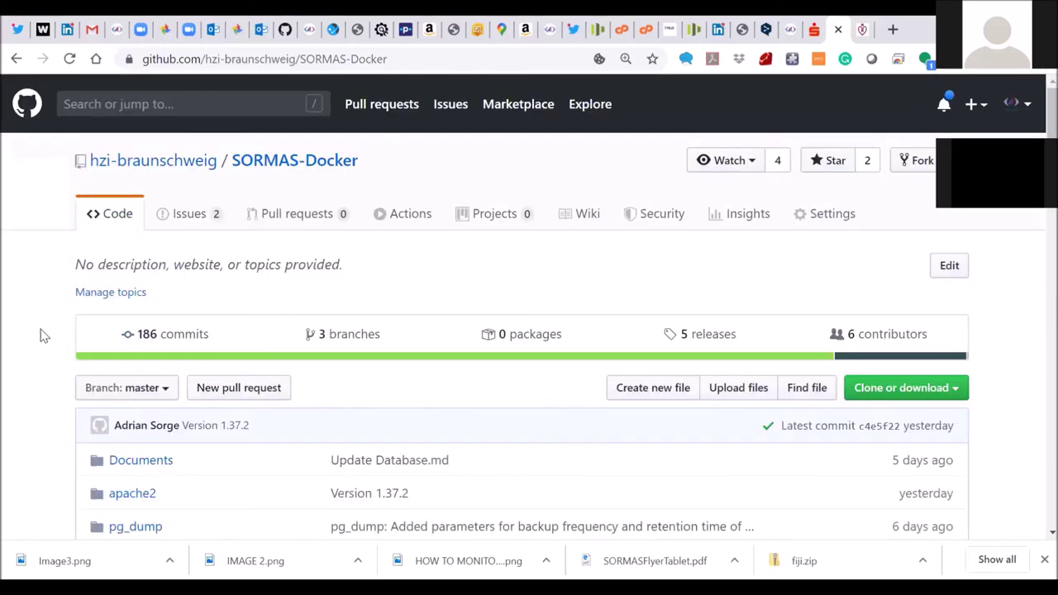
# Step: Navigate to the SORMAS server's Cases directory and start a blank new case
pyautogui.click(792, 31)
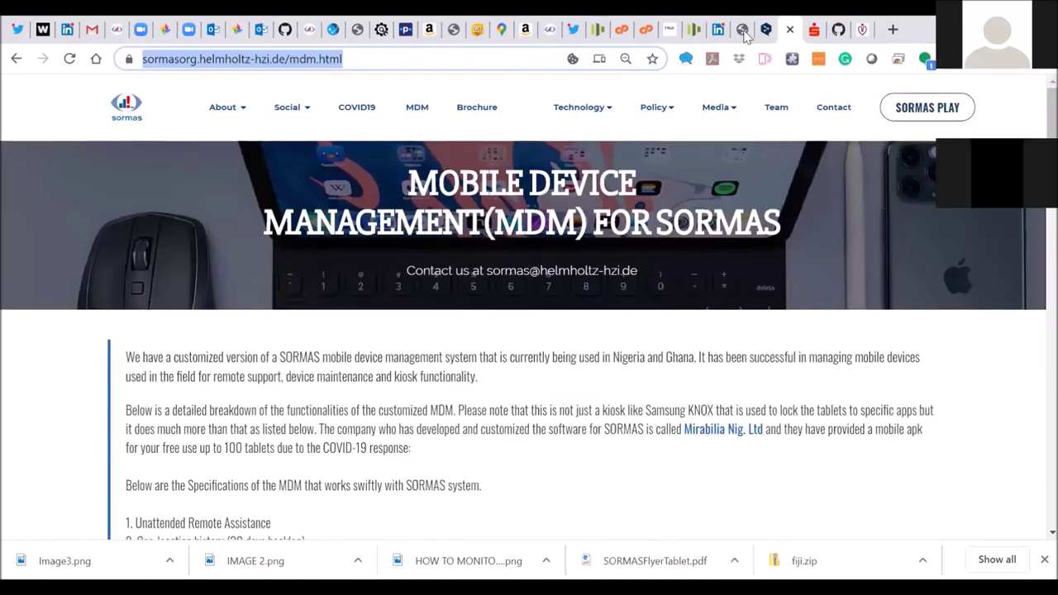
pyautogui.hotkey('ctrl', 'pageup')
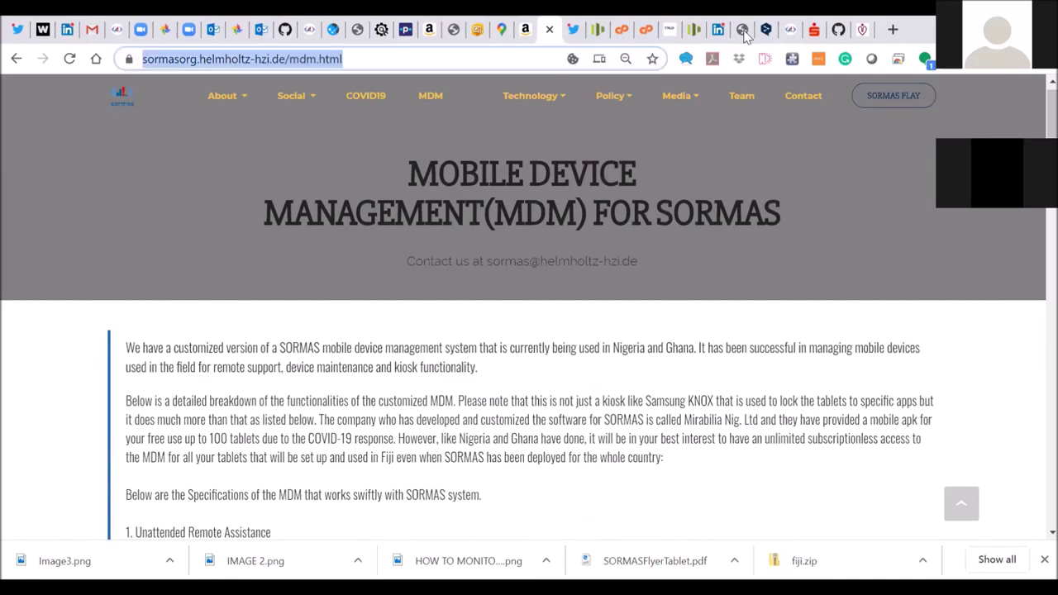
pyautogui.write('sorma')
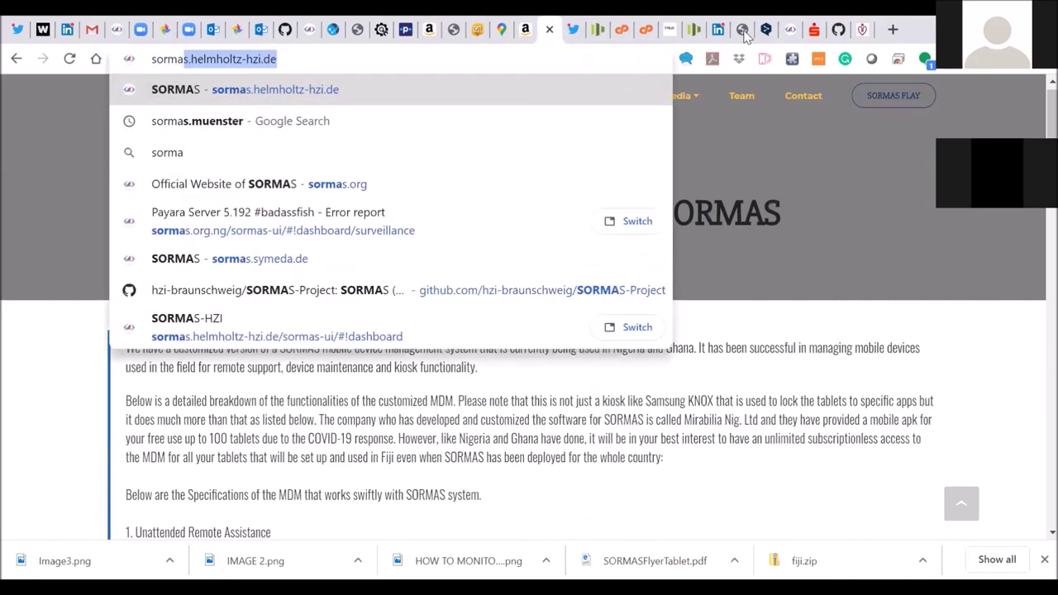
pyautogui.press('Return')
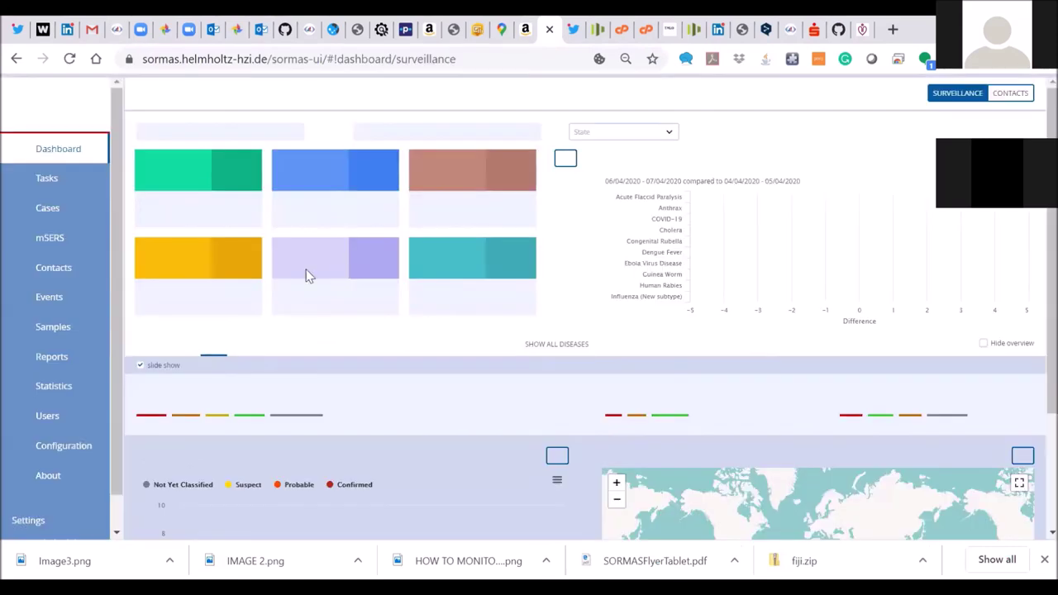
pyautogui.click(49, 209)
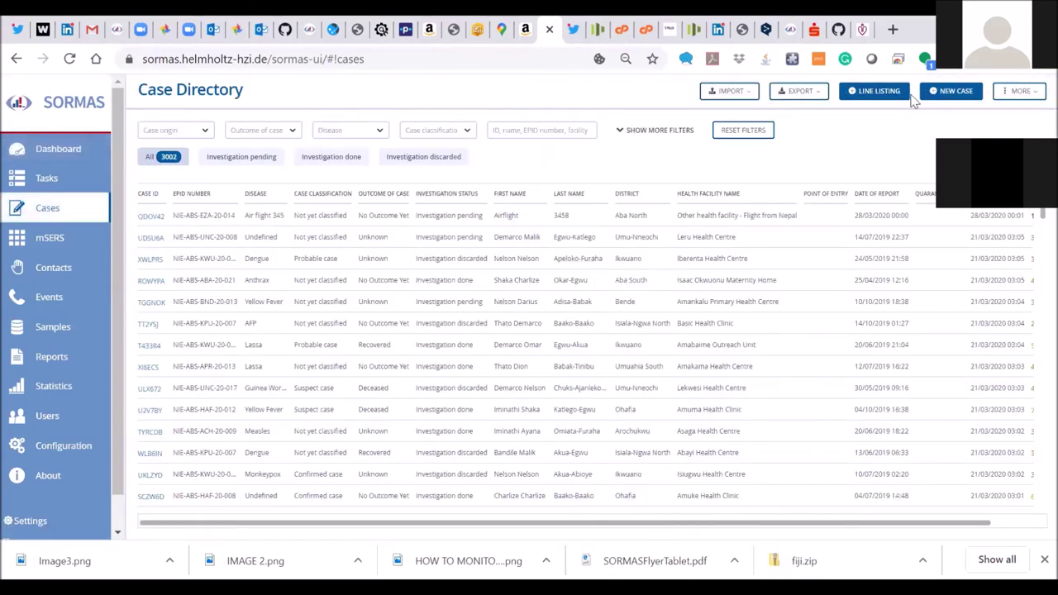
pyautogui.click(951, 92)
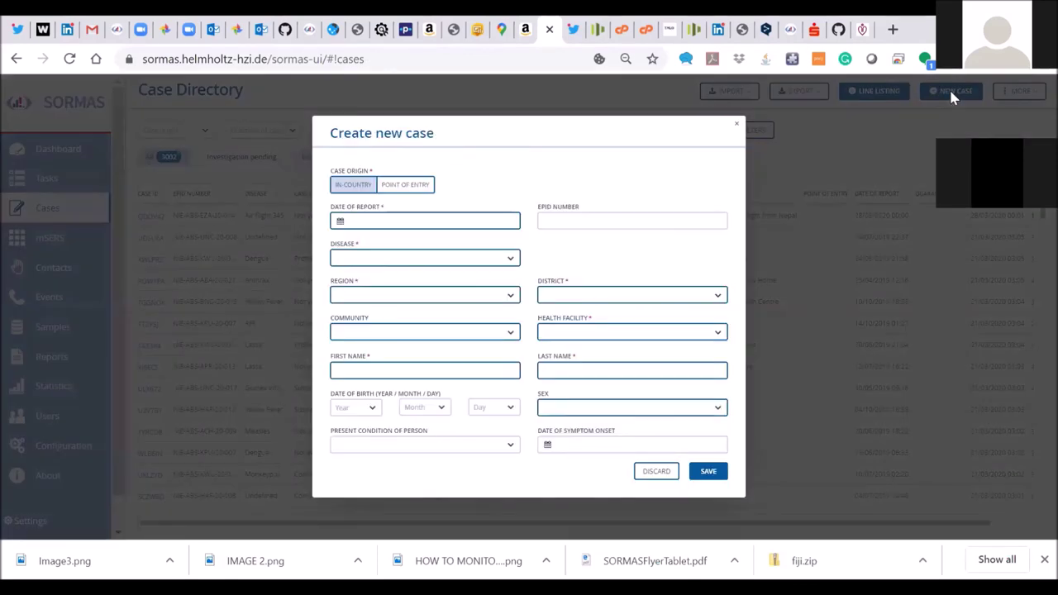
# Step: Set the case disease to Other Epidemic Disease, named FFX disease
pyautogui.click(510, 258)
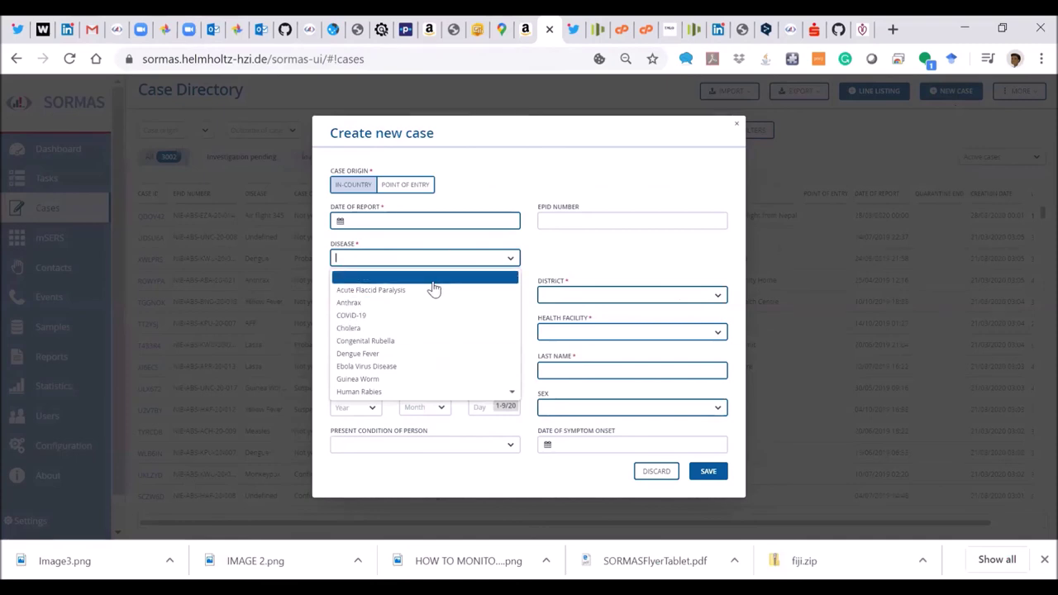
pyautogui.write('oth')
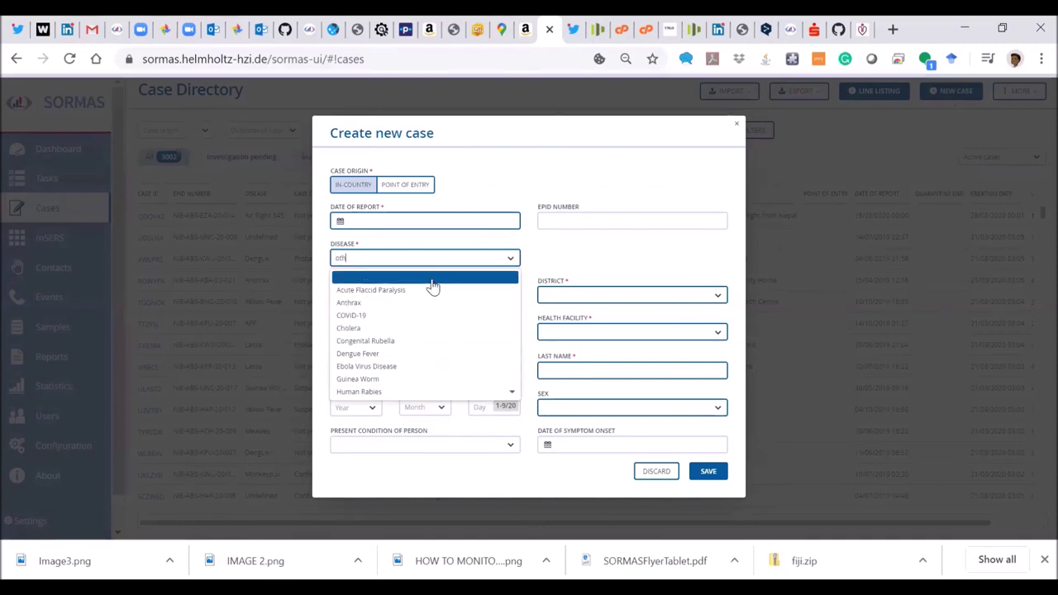
pyautogui.click(420, 278)
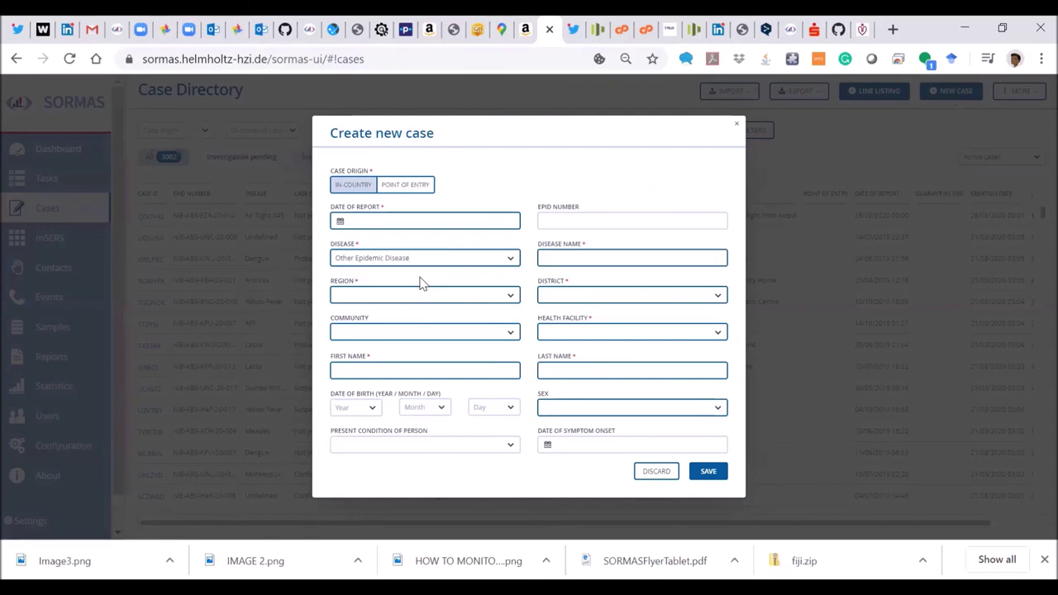
pyautogui.click(561, 262)
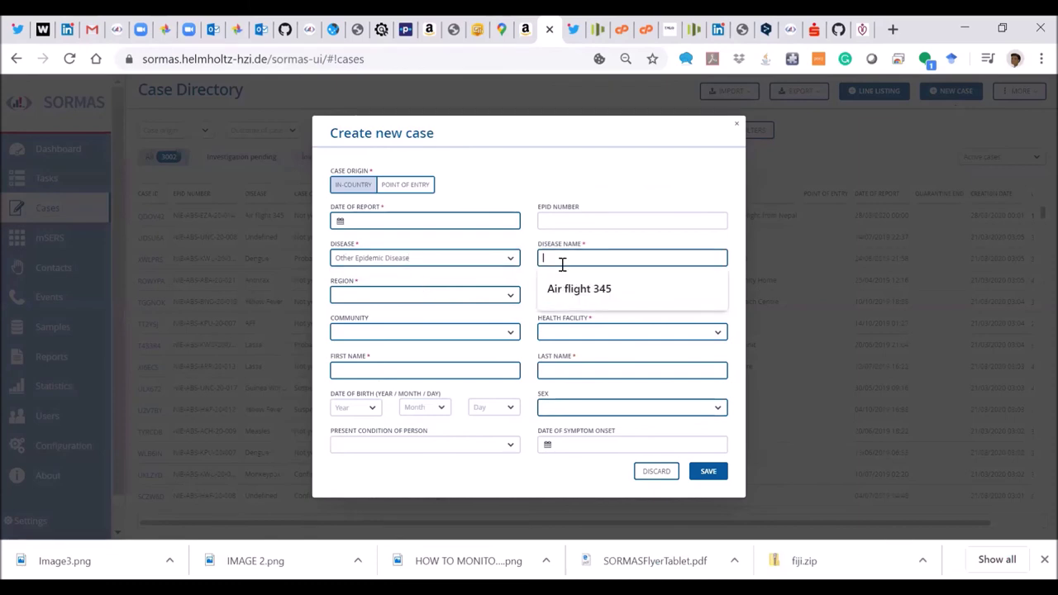
pyautogui.write('FFX disease')
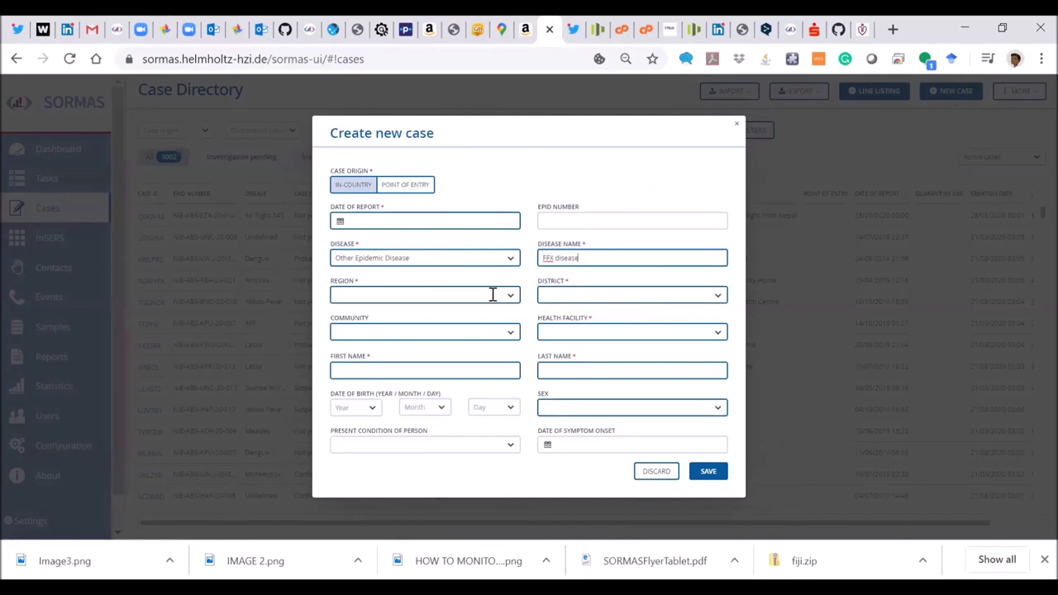
# Step: Choose region Abia, district Aba North, community Asaokpuaja Ward and facility Asaokpuaja Health Post
pyautogui.click(491, 295)
pyautogui.click(458, 328)
pyautogui.click(715, 295)
pyautogui.click(656, 330)
pyautogui.click(511, 334)
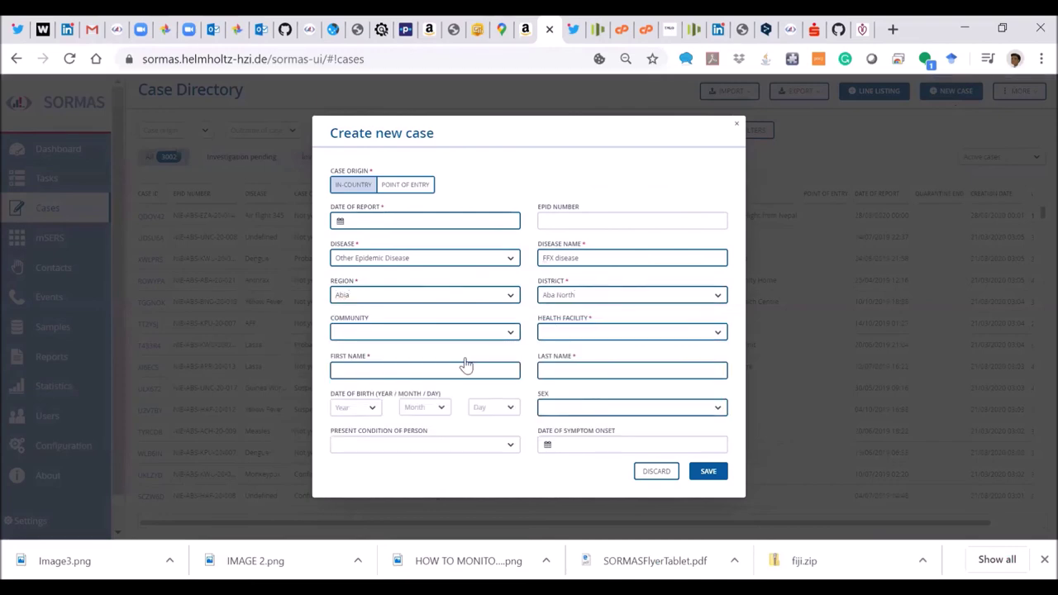
pyautogui.click(453, 376)
pyautogui.click(723, 333)
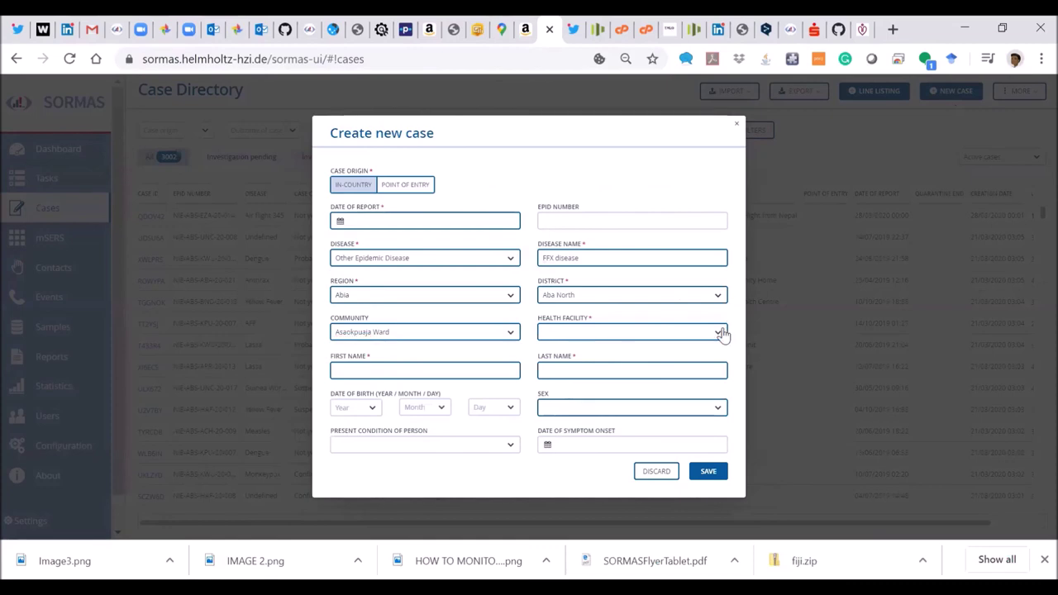
pyautogui.click(578, 363)
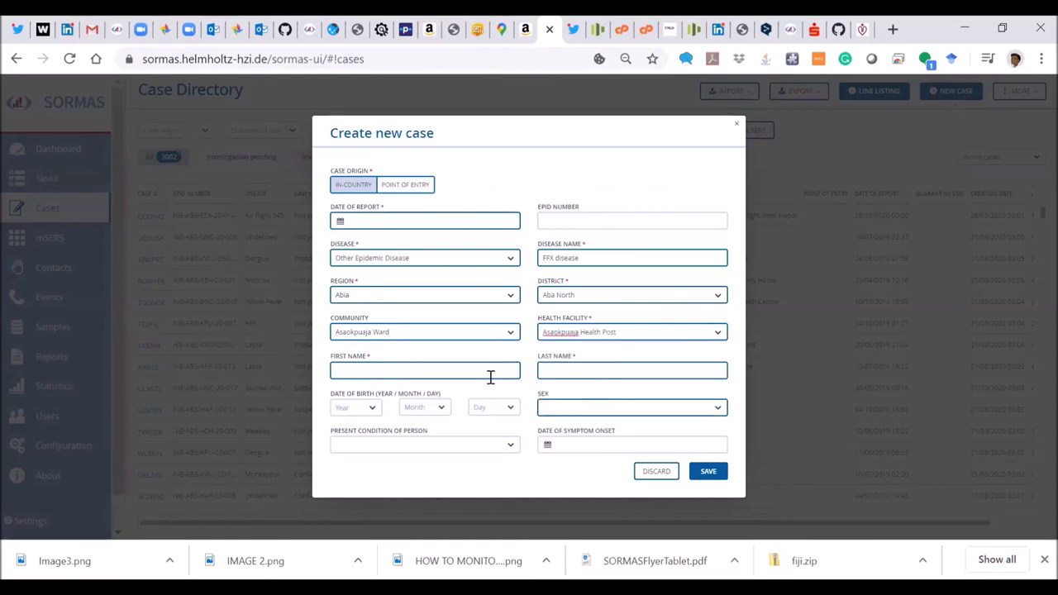
# Step: Enter the patient's first and last name and set sex to Male
pyautogui.click(490, 376)
pyautogui.write('Dino')
pyautogui.press('Tab')
pyautogui.write('Dar')
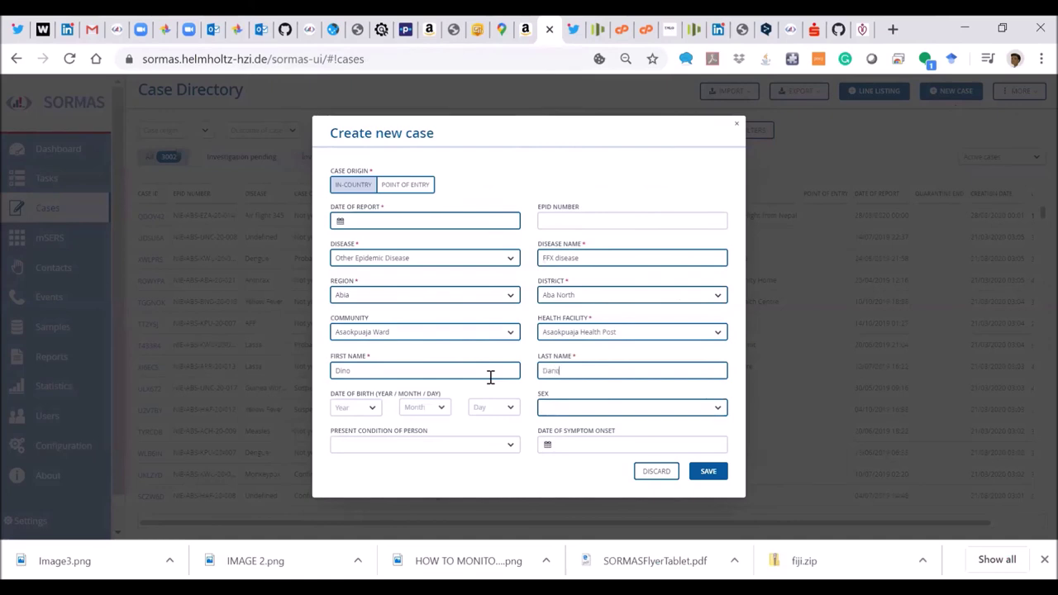
pyautogui.click(643, 407)
pyautogui.click(632, 439)
# Step: Set the date of report to 07/04/2020 and save the new case
pyautogui.click(706, 474)
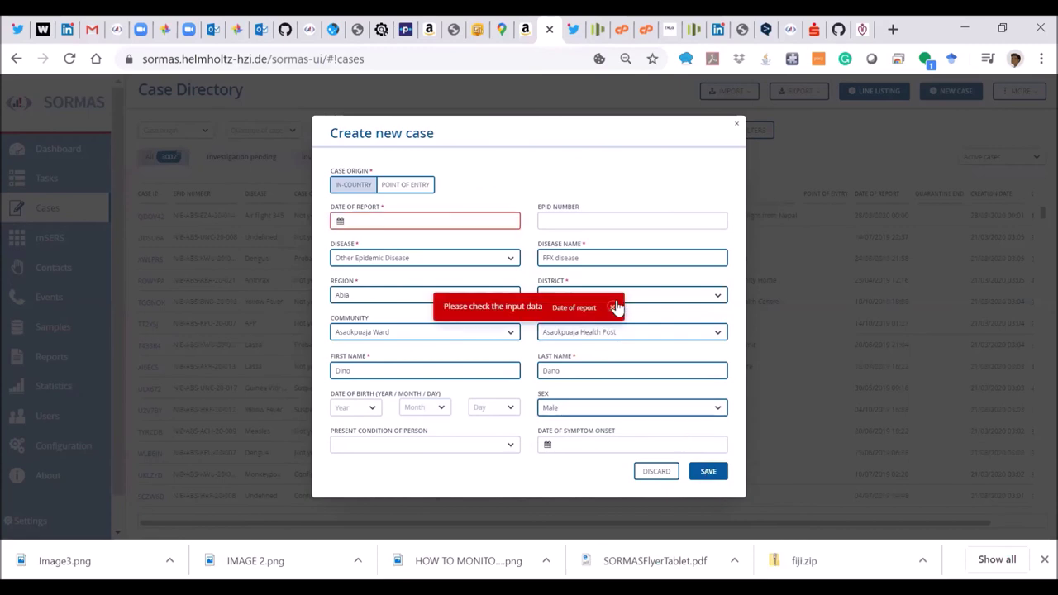
pyautogui.click(342, 222)
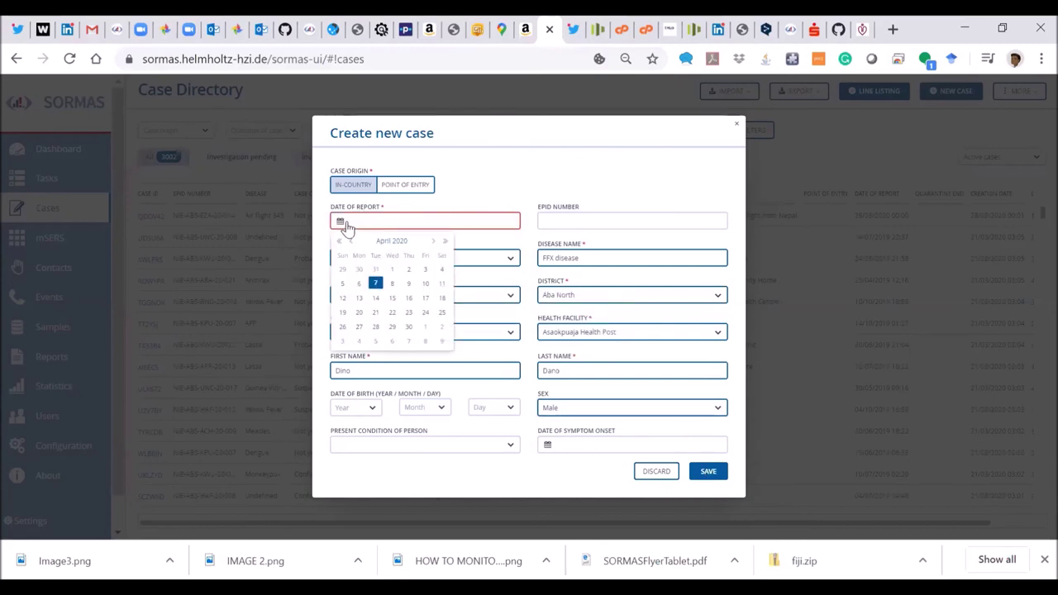
pyautogui.click(376, 283)
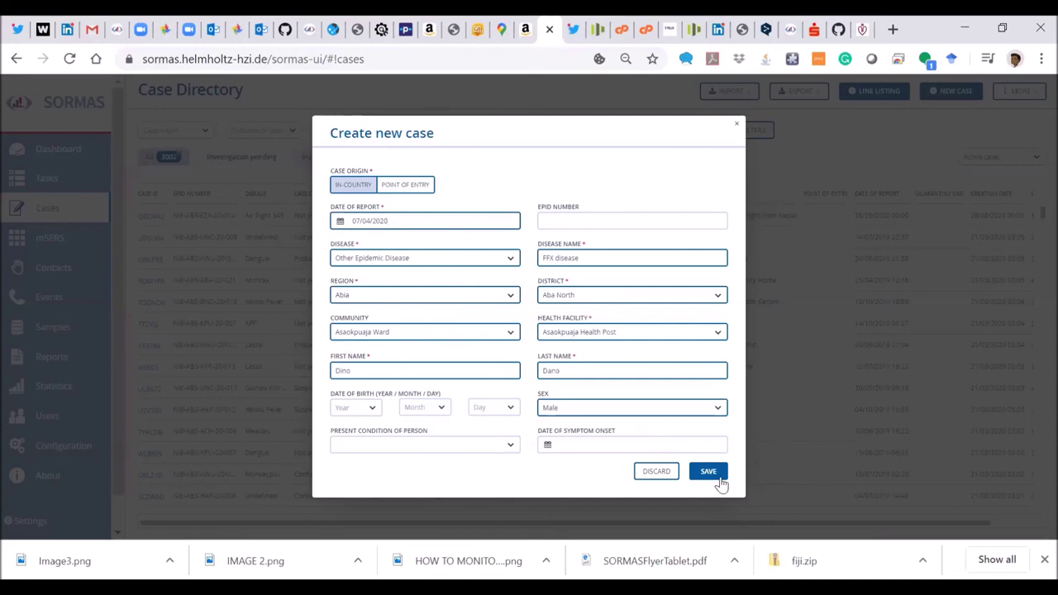
pyautogui.click(714, 475)
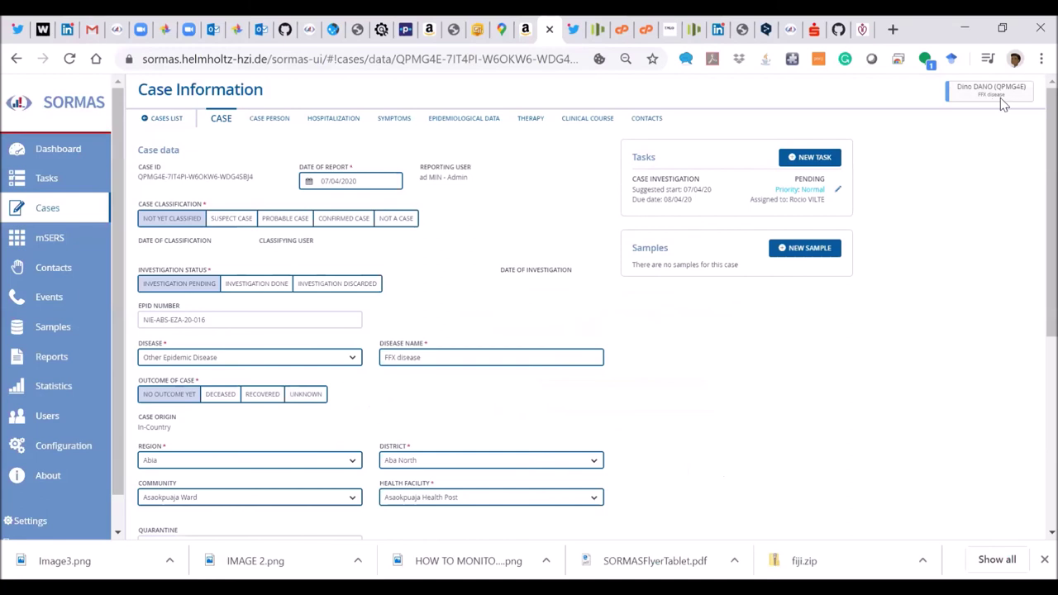
# Step: On the case's Symptoms form, mark abdominal pain, acute hearing loss and chest pain present
pyautogui.click(271, 122)
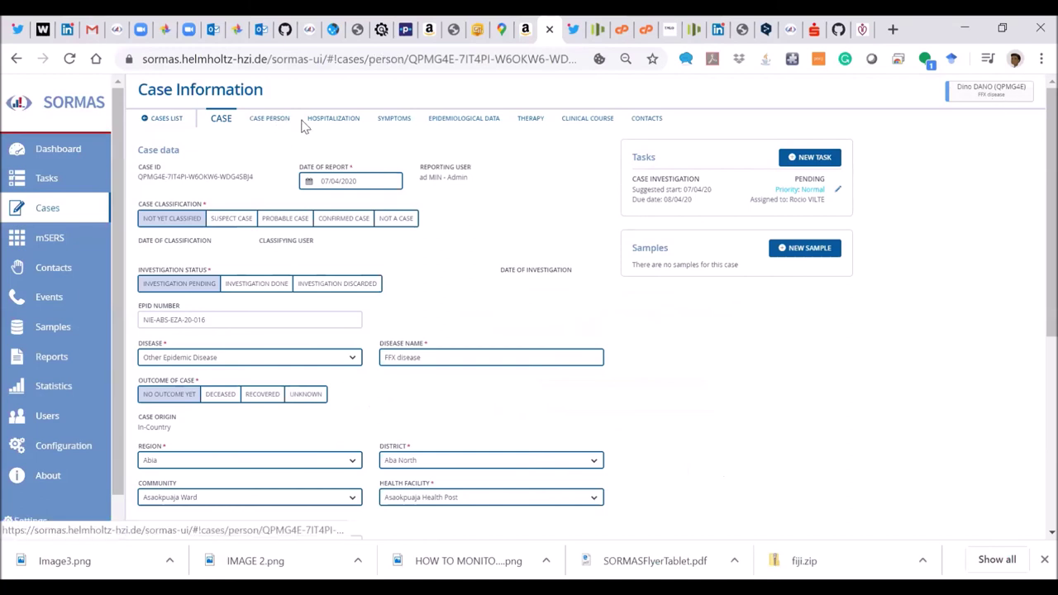
pyautogui.click(334, 123)
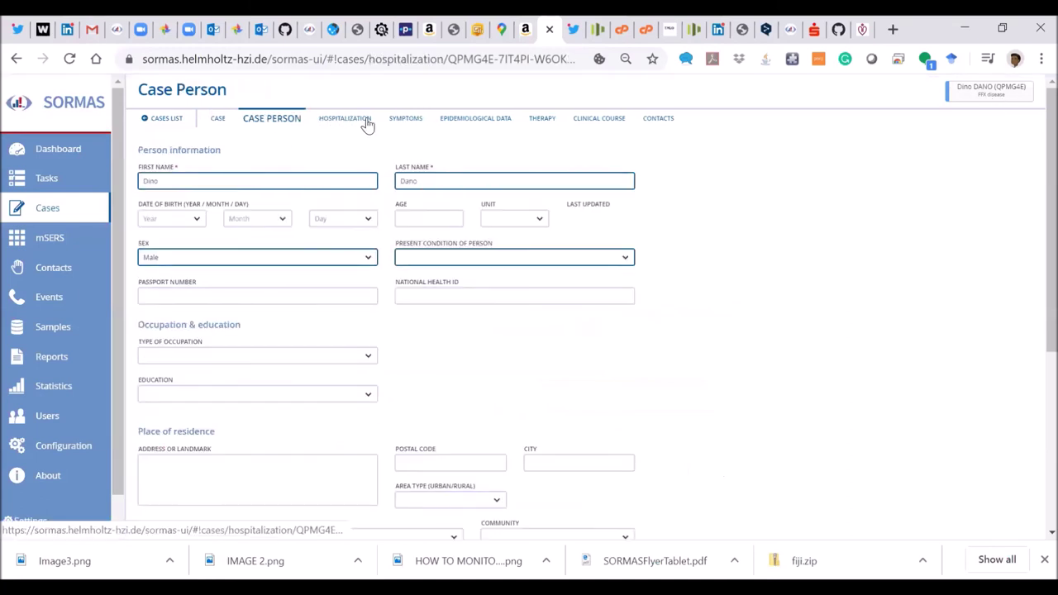
pyautogui.click(407, 123)
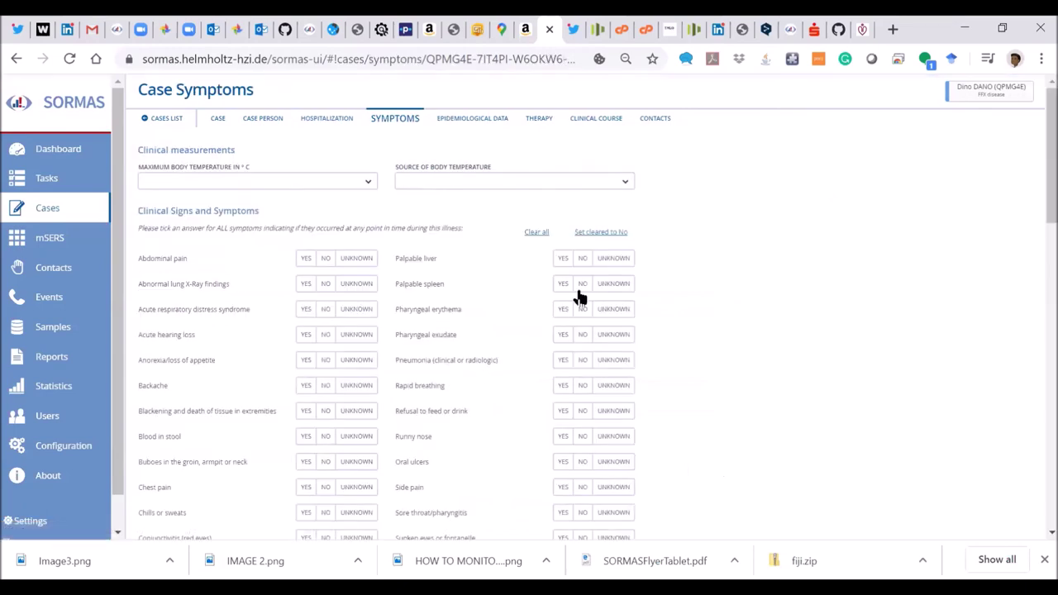
pyautogui.scroll(-4, 774, 375)
pyautogui.scroll(-10, 775, 378)
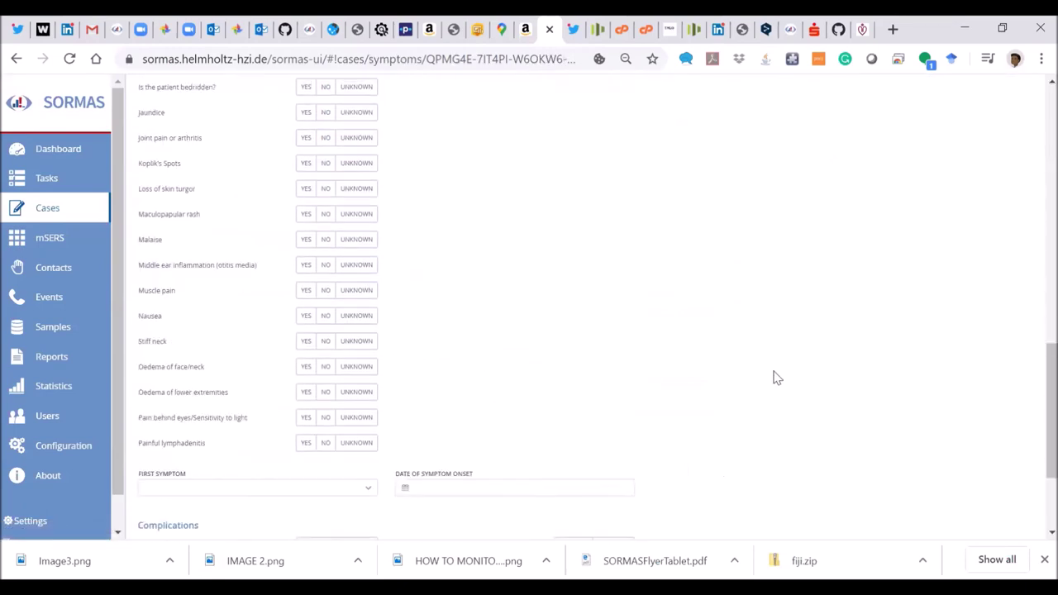
pyautogui.scroll(15, 777, 378)
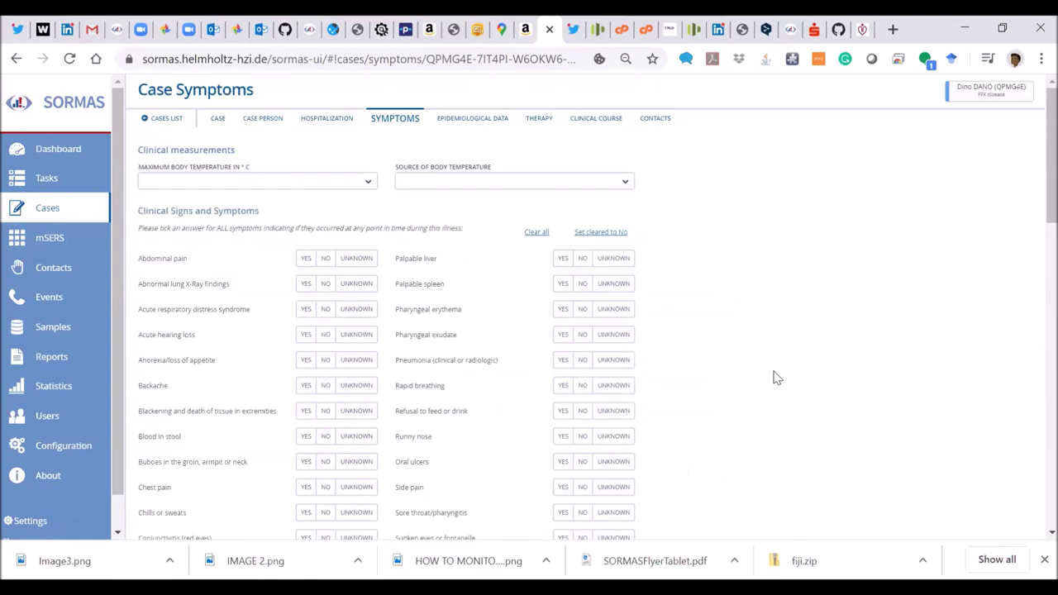
pyautogui.click(305, 259)
pyautogui.click(306, 334)
pyautogui.click(306, 487)
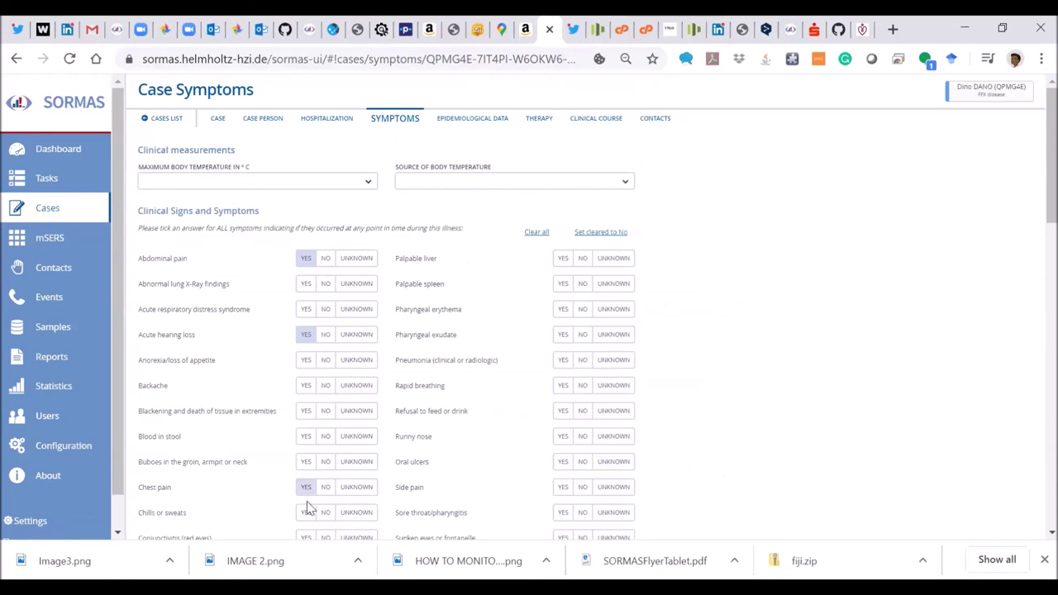
# Step: Mark axillary lymph node enlargement and middle ear inflammation as present
pyautogui.scroll(-3, 450, 394)
pyautogui.scroll(-1, 450, 399)
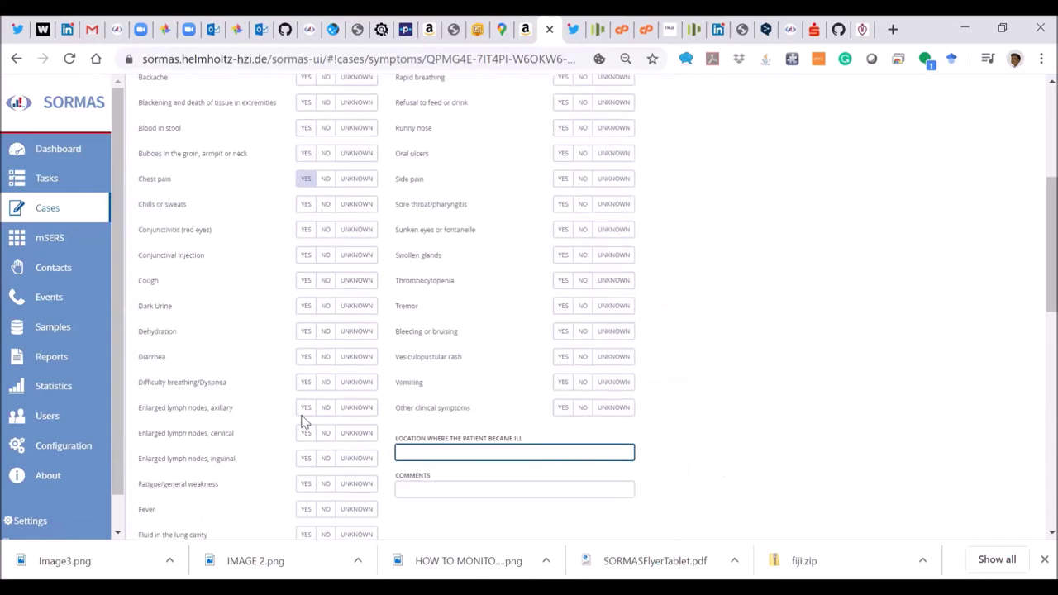
pyautogui.click(305, 407)
pyautogui.scroll(-5, 306, 415)
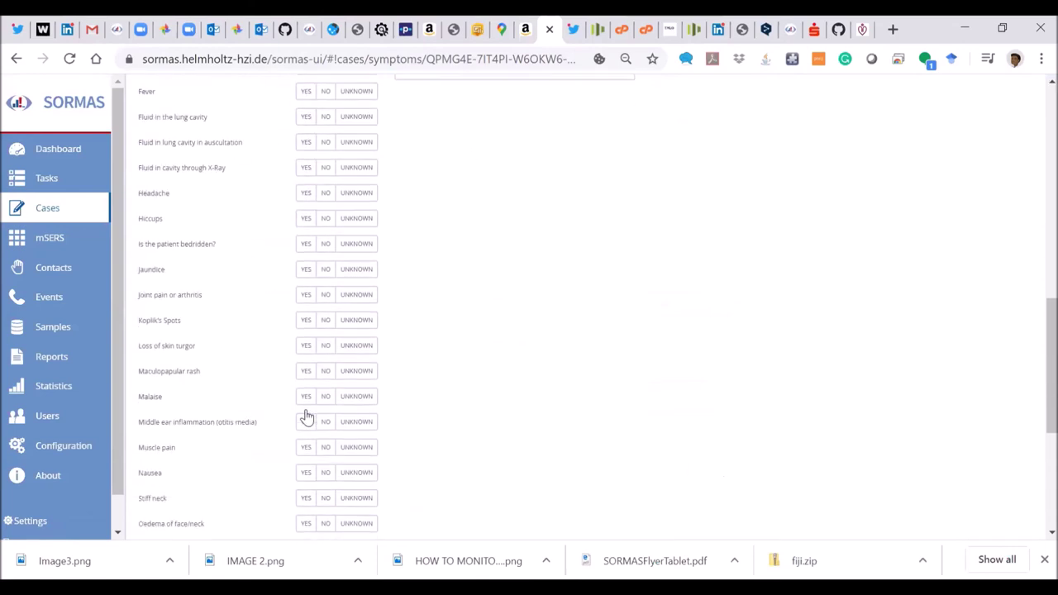
pyautogui.click(306, 421)
pyautogui.scroll(9, 643, 340)
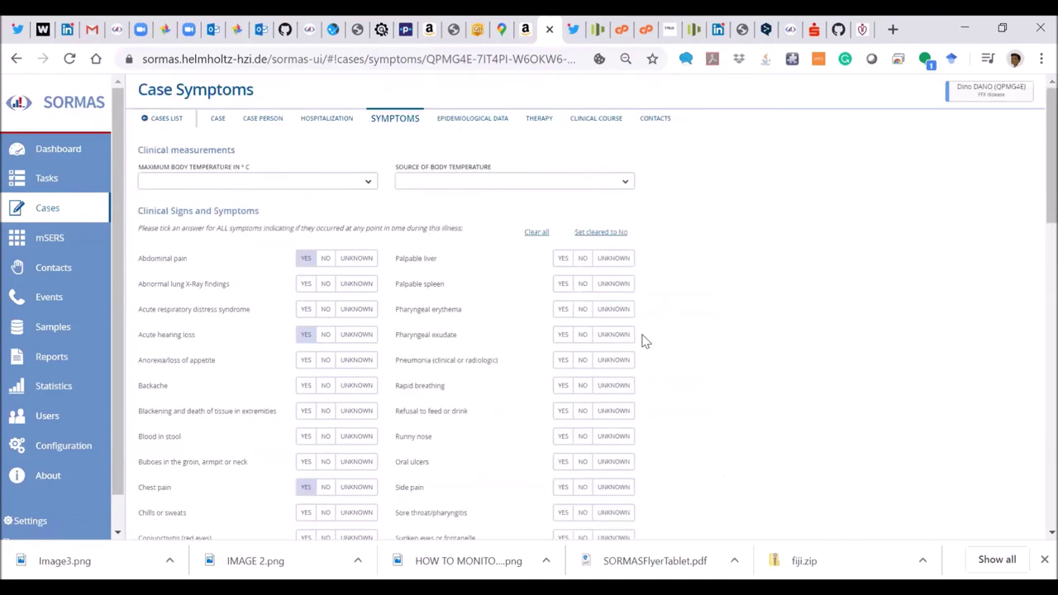
# Step: Set maximum body temperature to 35.0 °C, measured axillary
pyautogui.click(373, 184)
pyautogui.click(320, 214)
pyautogui.click(627, 182)
pyautogui.click(628, 183)
# Step: Set first symptom to Acute hearing loss with onset 06/04/2020 and save the symptoms
pyautogui.scroll(-3, 768, 303)
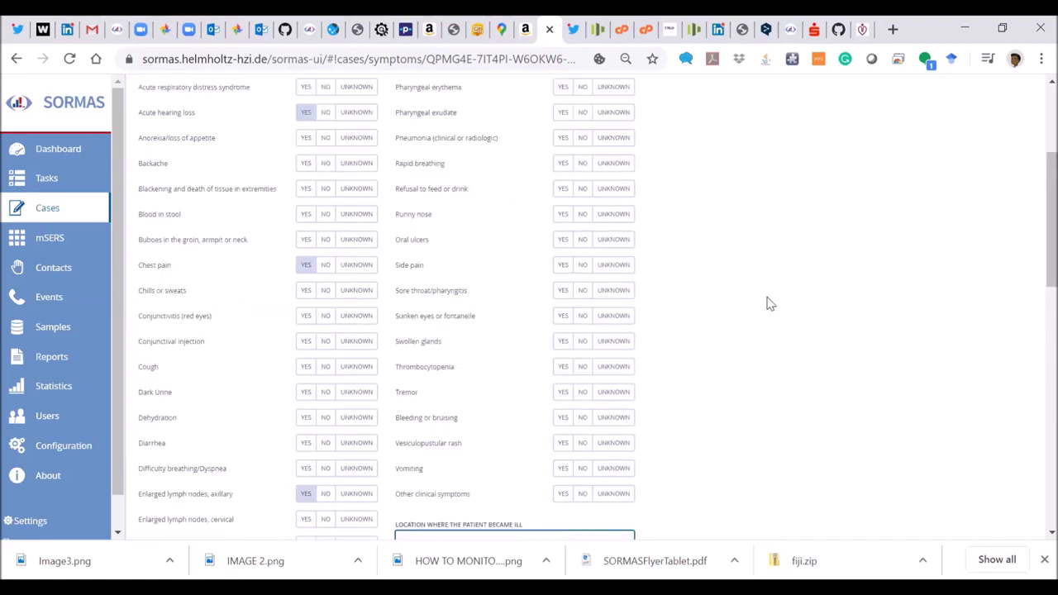
pyautogui.scroll(-12, 581, 484)
pyautogui.click(365, 328)
pyautogui.click(283, 368)
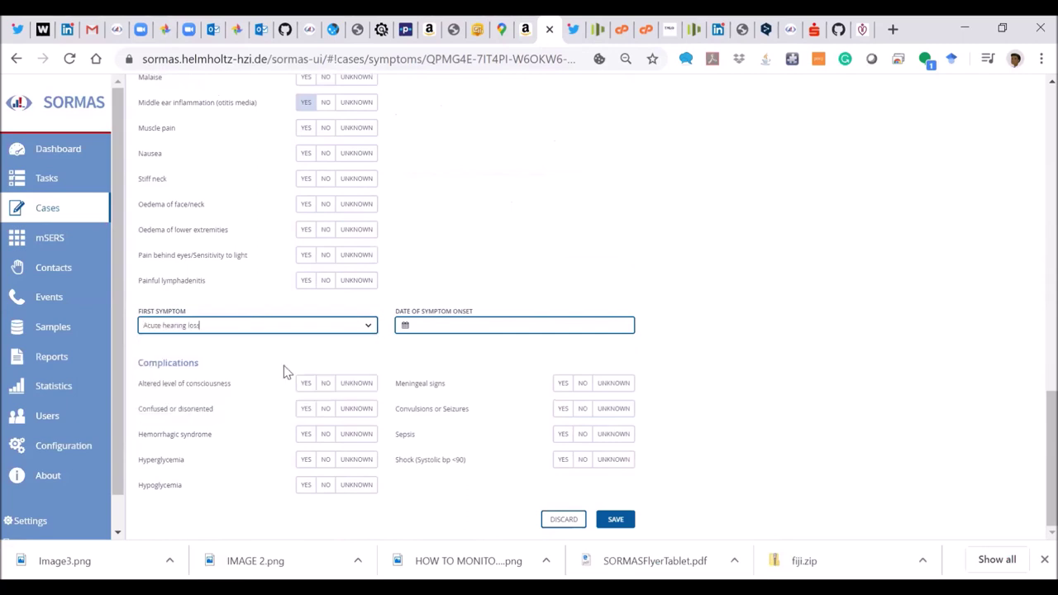
pyautogui.click(405, 325)
pyautogui.click(422, 390)
pyautogui.click(613, 522)
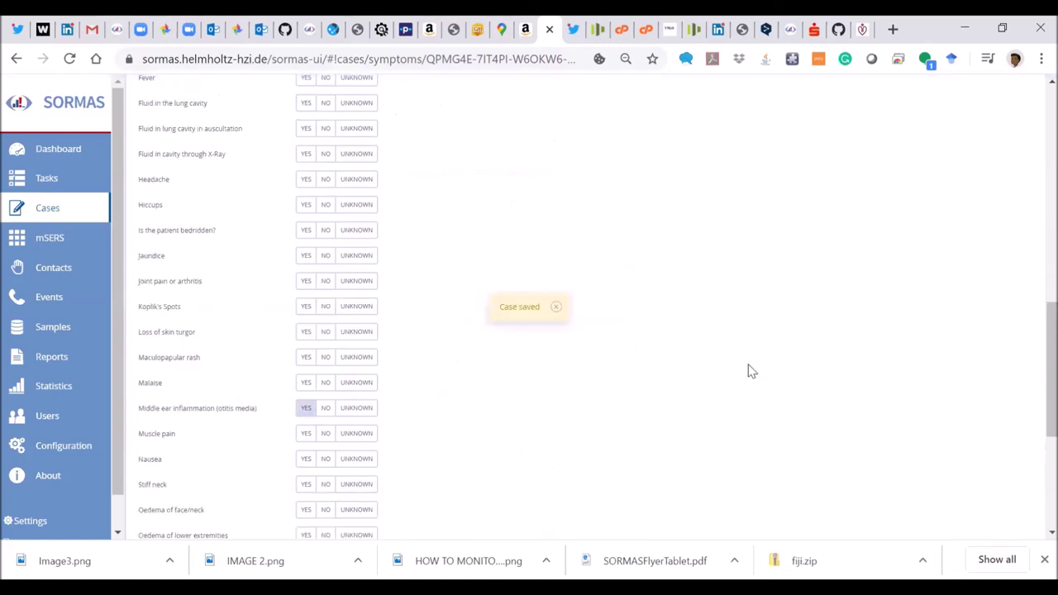
pyautogui.scroll(10, 748, 371)
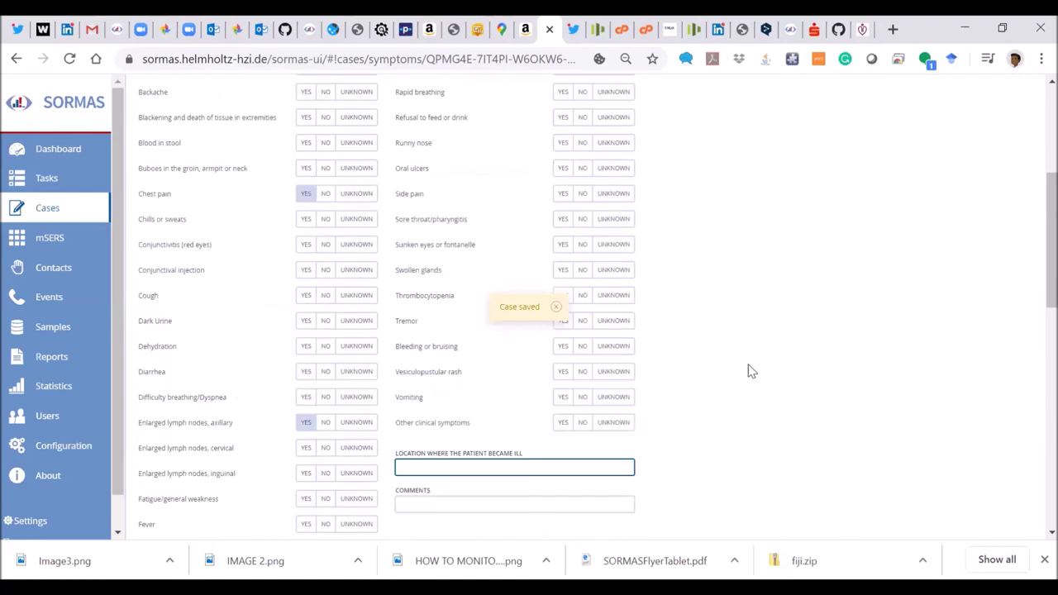
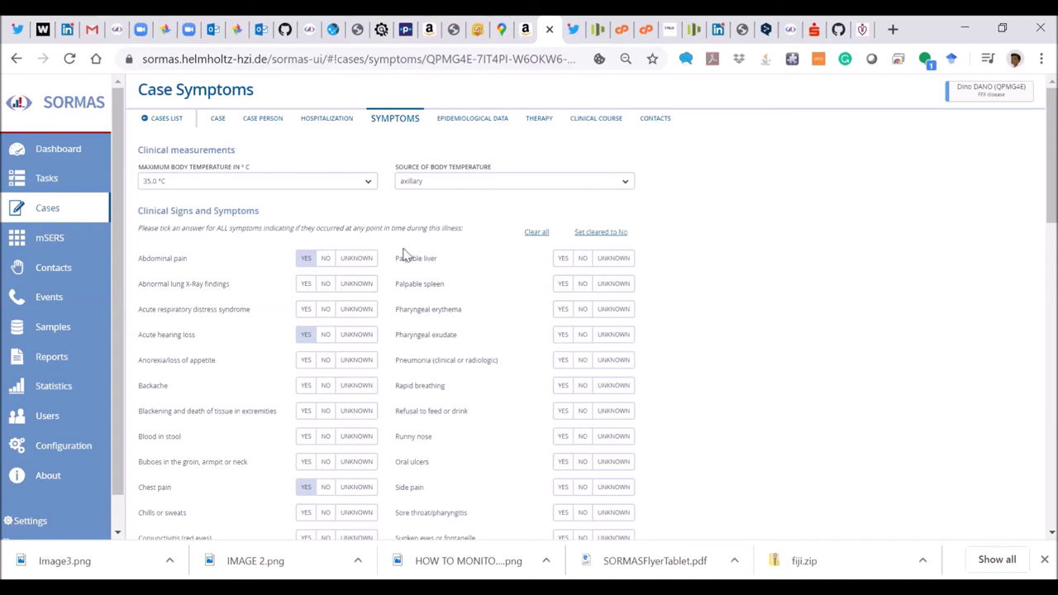
# Step: Open Merge Duplicates from the case directory, then start and cancel merging the Lassa pair
pyautogui.click(80, 206)
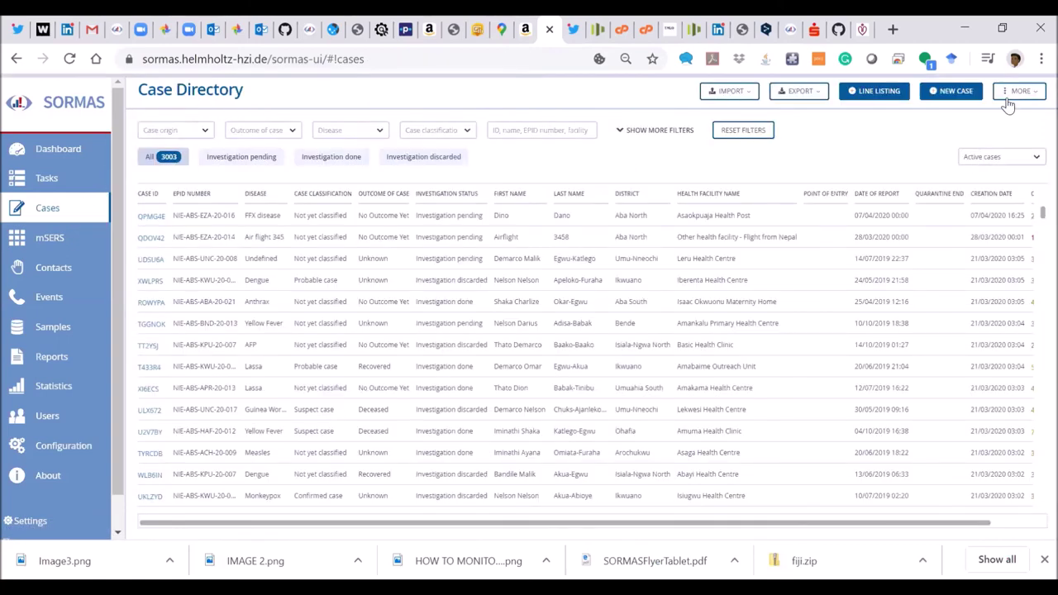
pyautogui.click(1021, 92)
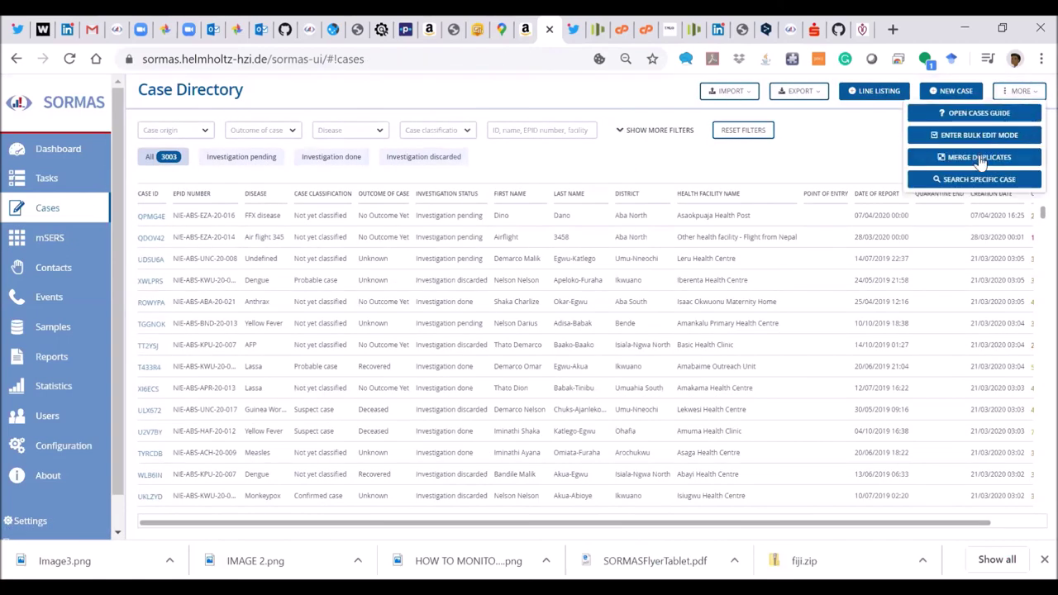
pyautogui.click(982, 159)
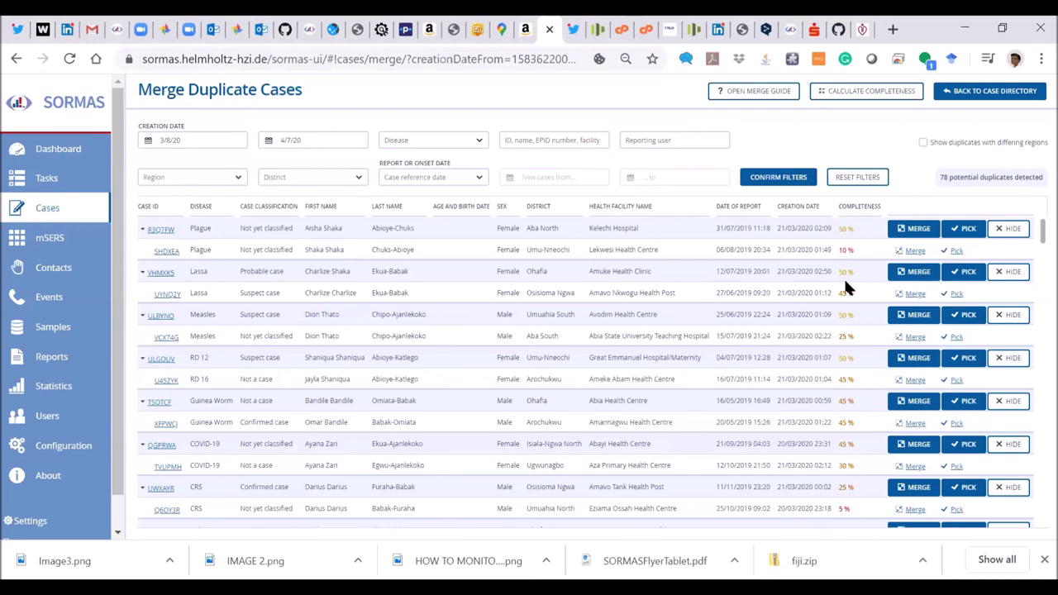
pyautogui.click(910, 279)
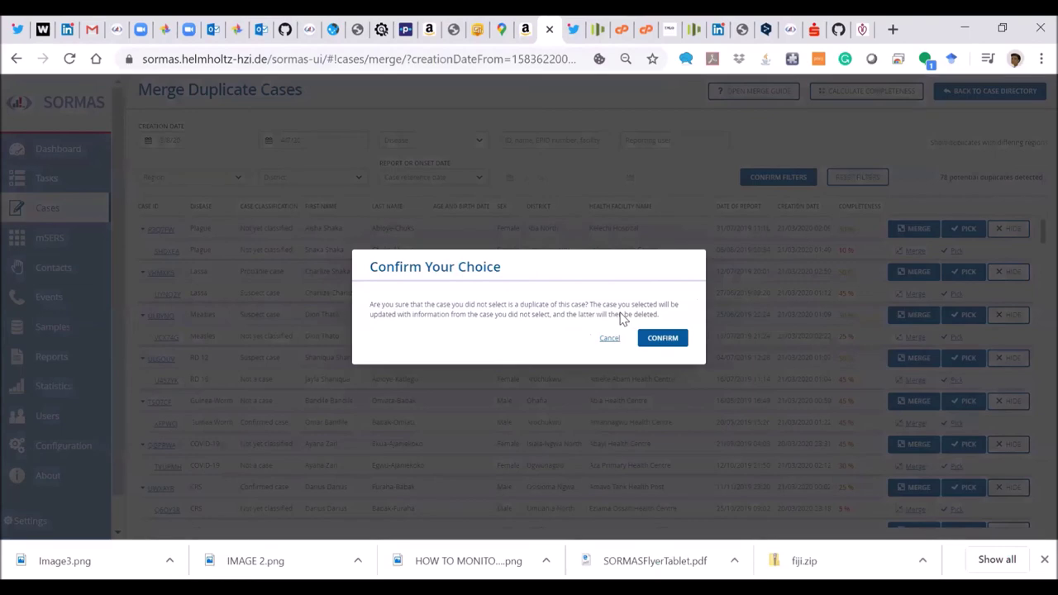
pyautogui.click(609, 339)
# Step: Scroll the duplicates list, start and dismiss Calculate Completeness, and return to Cases
pyautogui.scroll(-10, 624, 384)
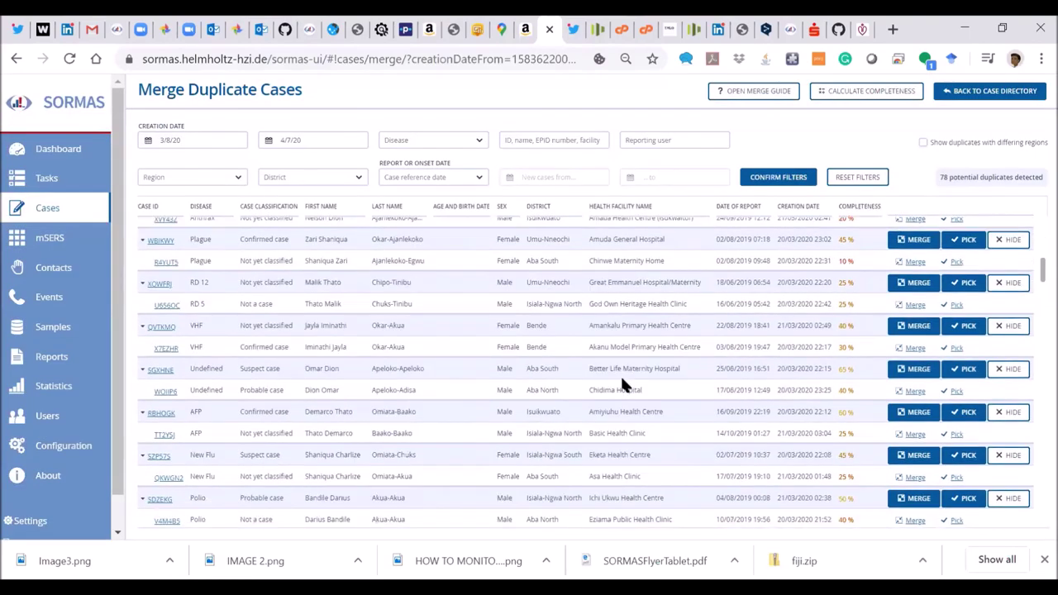
pyautogui.scroll(-10, 624, 385)
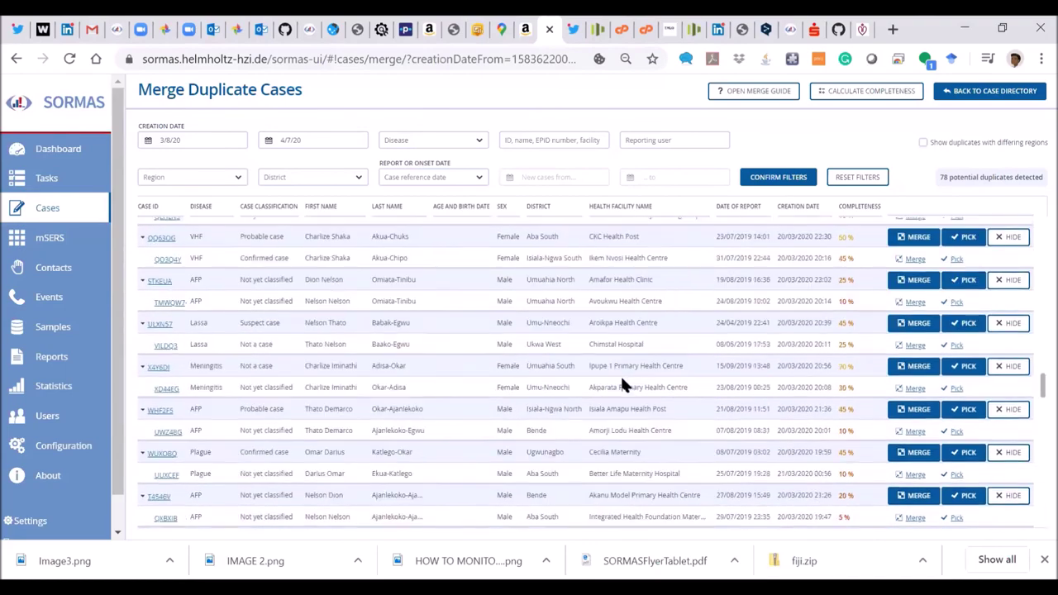
pyautogui.scroll(5, 621, 385)
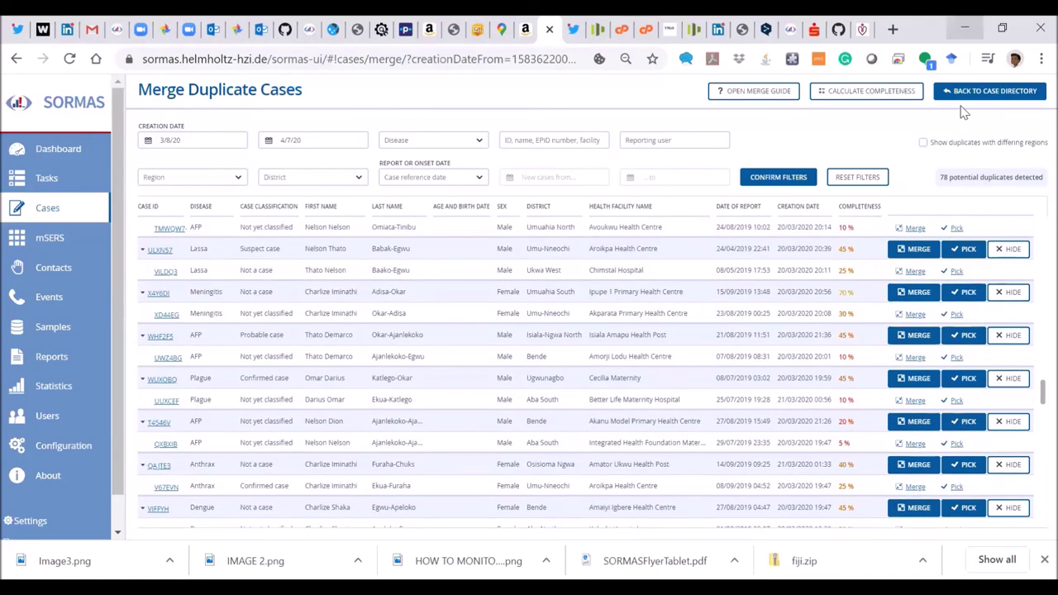
pyautogui.click(838, 93)
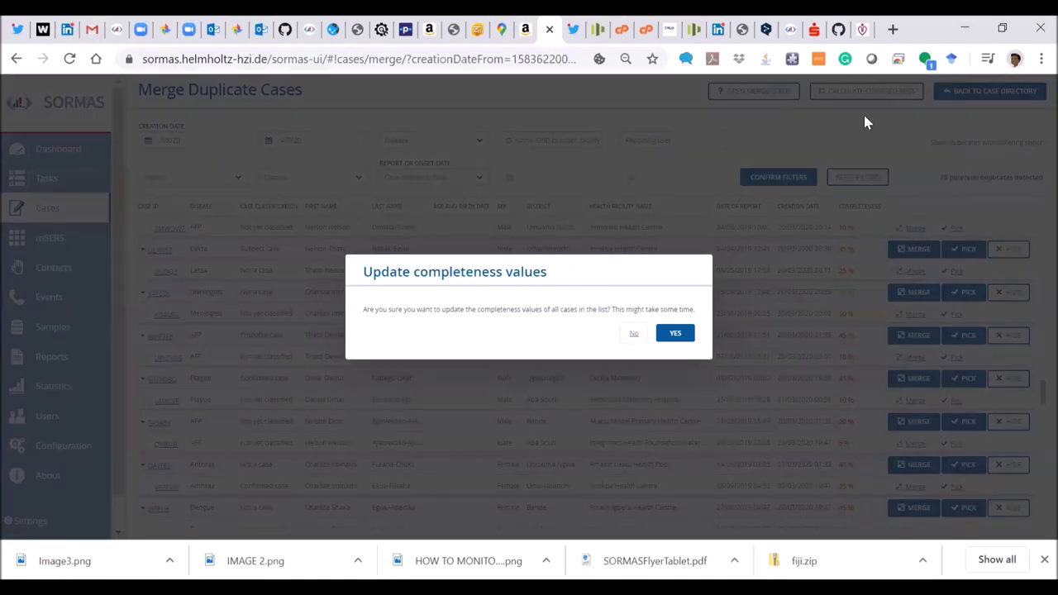
pyautogui.press('Escape')
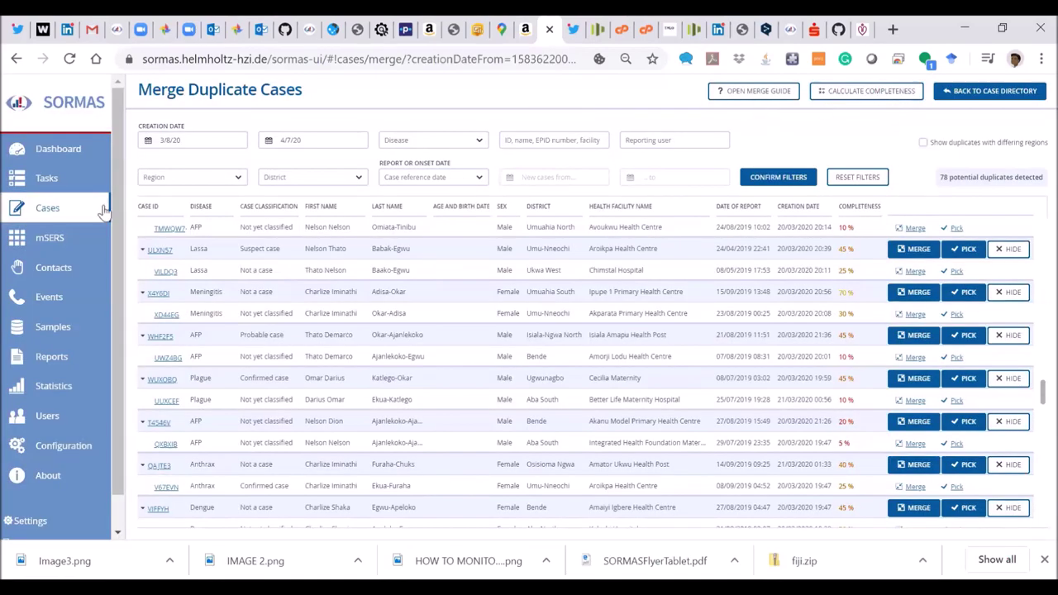
pyautogui.click(104, 213)
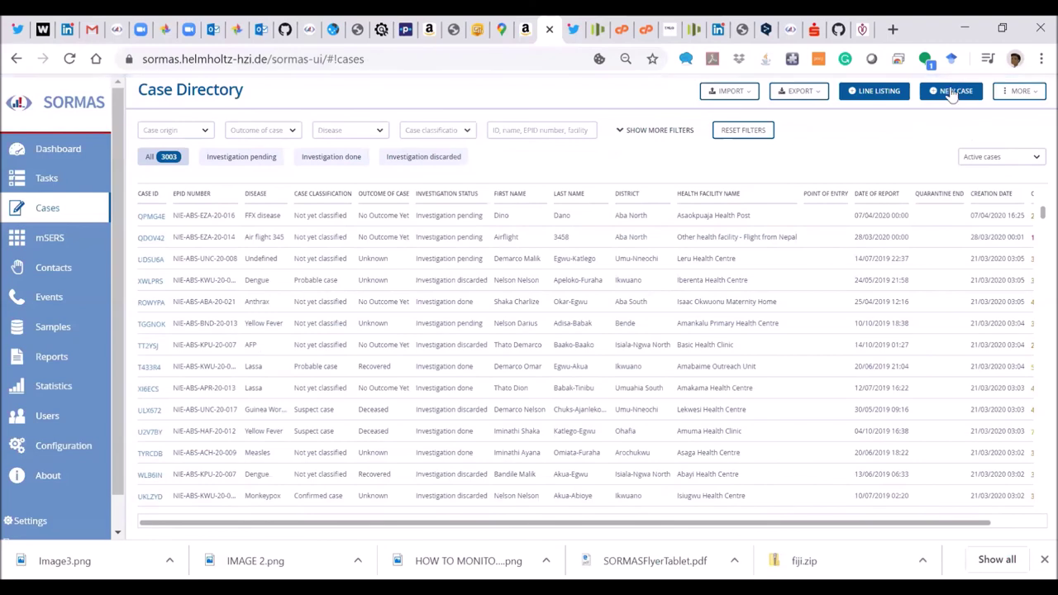
# Step: Start a new case reported 07/04/2020 with disease Anthrax in region Abia
pyautogui.click(952, 93)
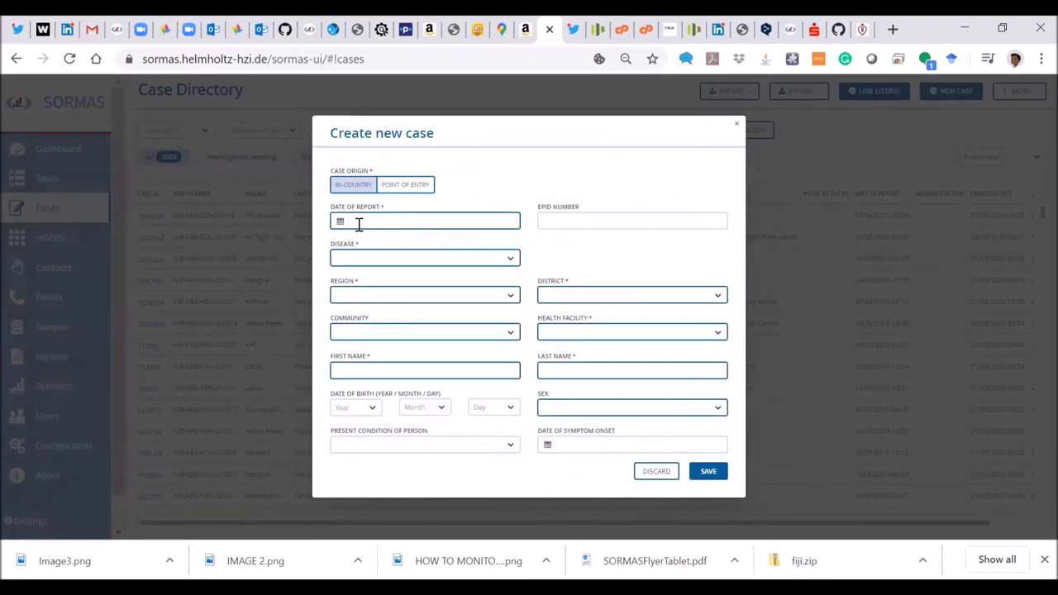
pyautogui.click(339, 221)
pyautogui.click(374, 280)
pyautogui.click(508, 263)
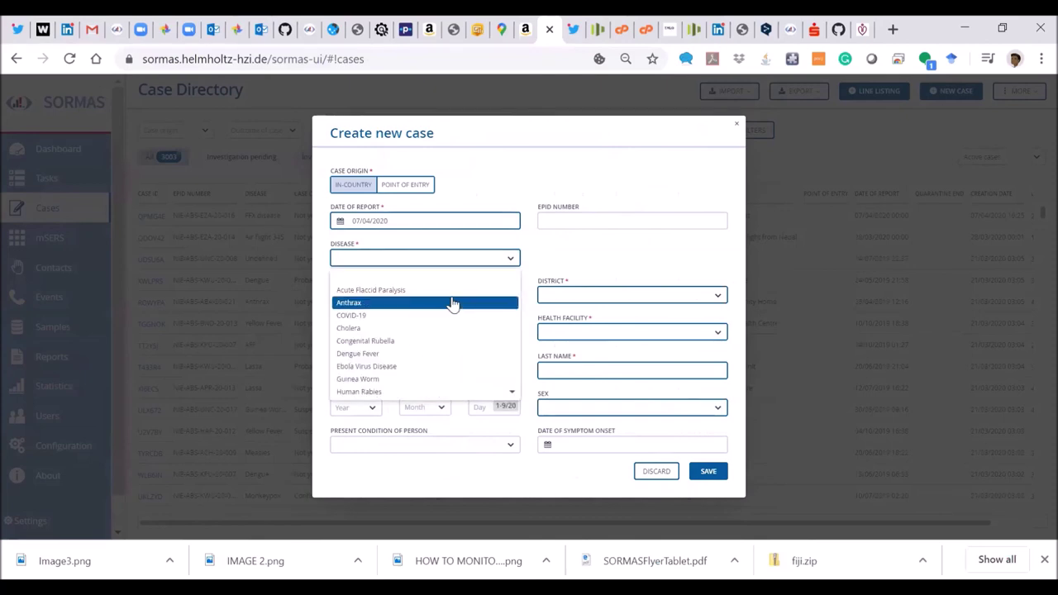
pyautogui.click(453, 305)
pyautogui.click(507, 296)
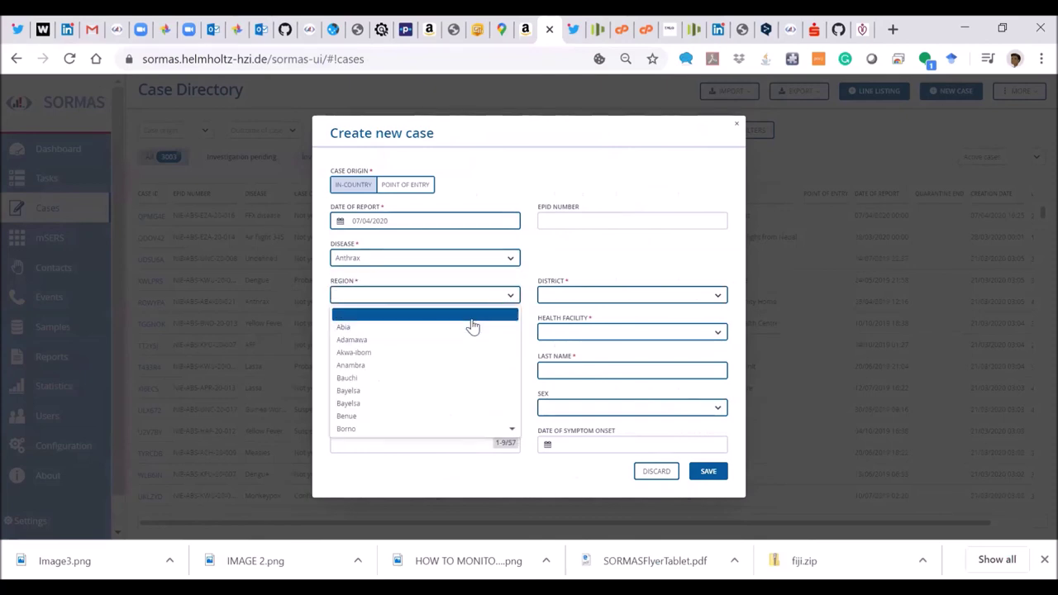
pyautogui.click(717, 295)
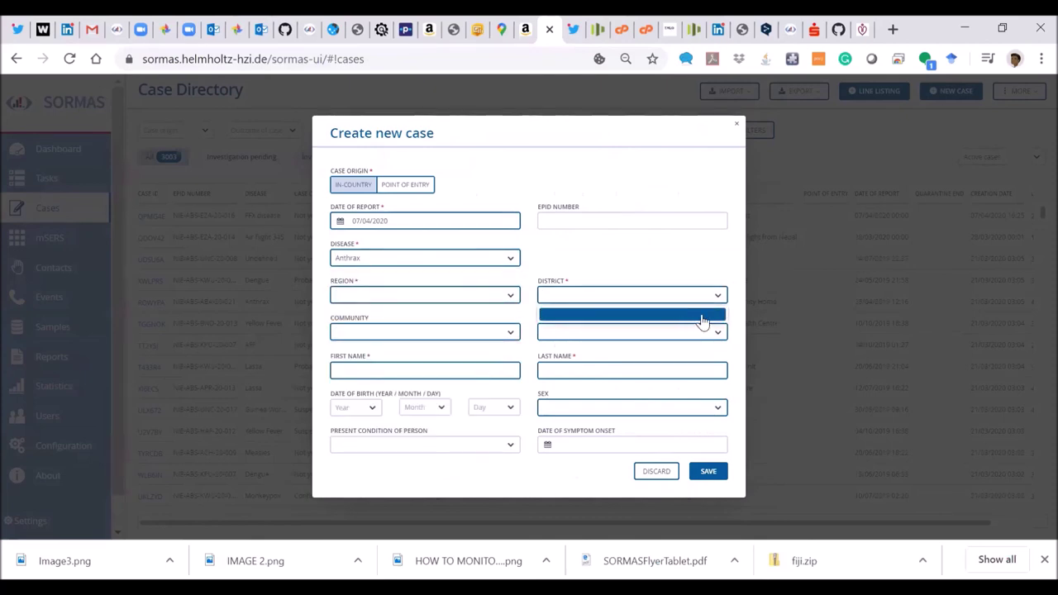
pyautogui.click(507, 295)
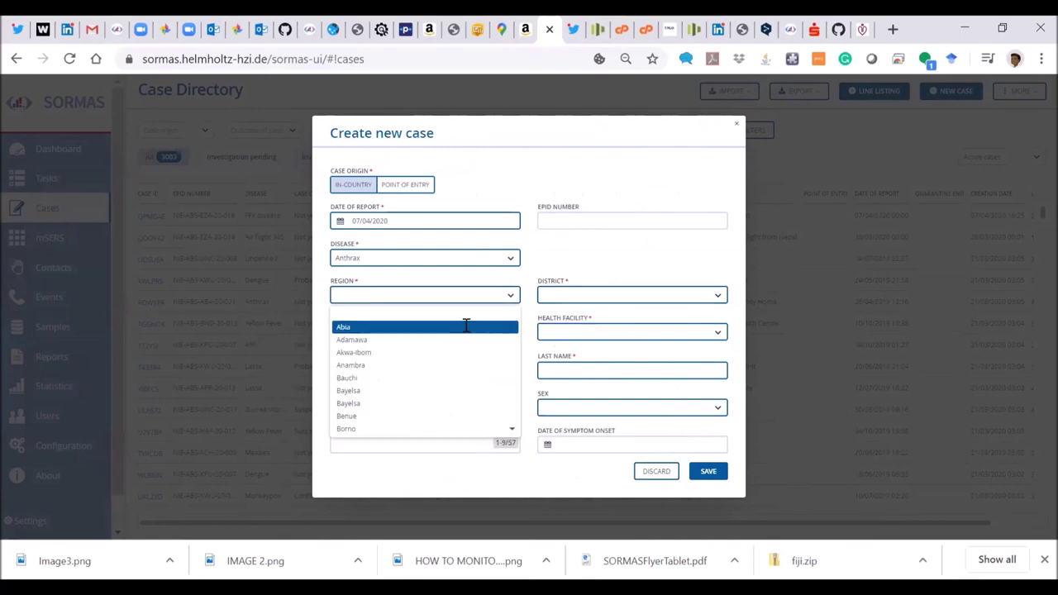
pyautogui.click(466, 326)
# Step: Set district Aba North, the community ward, and health facility Chidima Hospital
pyautogui.click(716, 299)
pyautogui.click(671, 326)
pyautogui.click(510, 331)
pyautogui.click(479, 364)
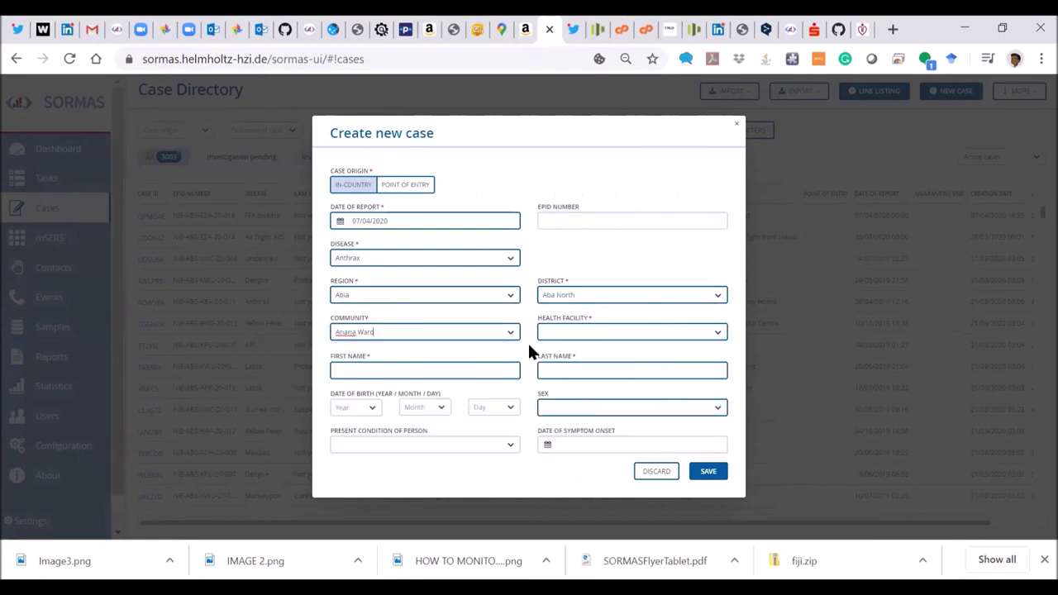
pyautogui.click(719, 331)
pyautogui.click(648, 366)
# Step: Enter the patient's first and last name, save the case, and return to Cases
pyautogui.click(460, 372)
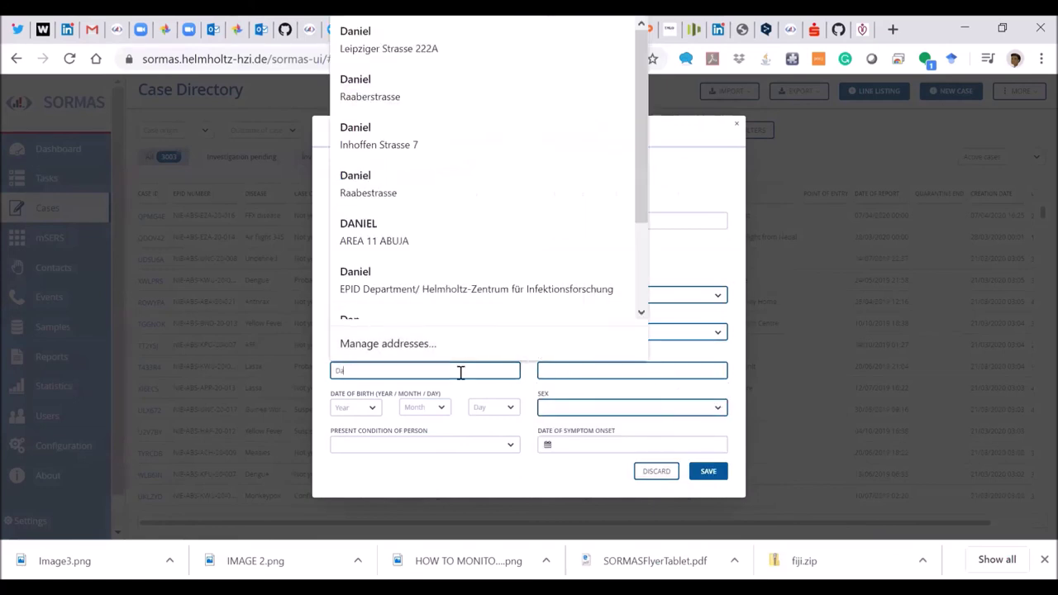
pyautogui.click(542, 371)
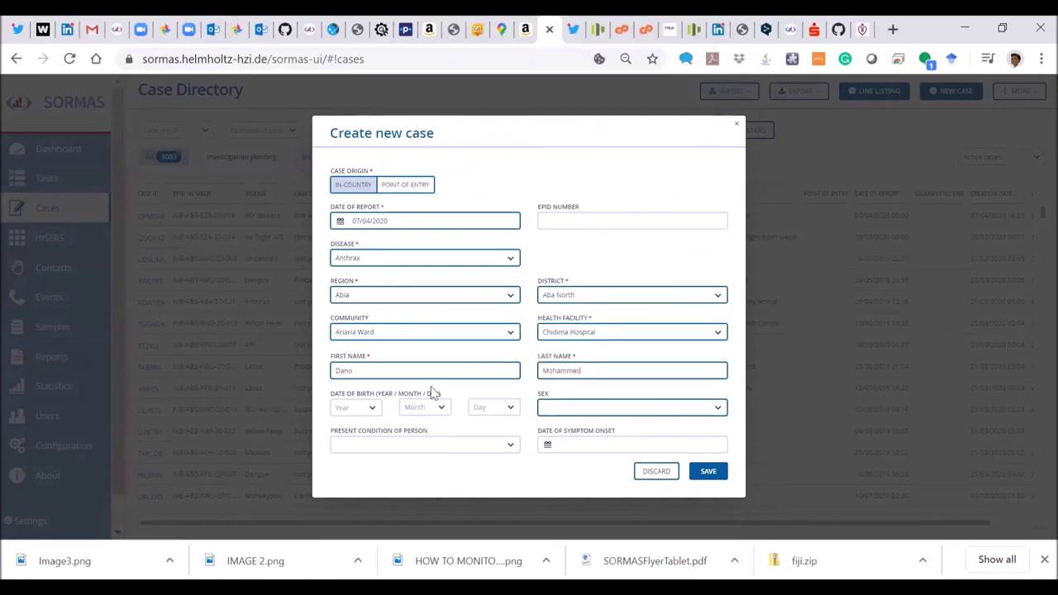
pyautogui.click(701, 478)
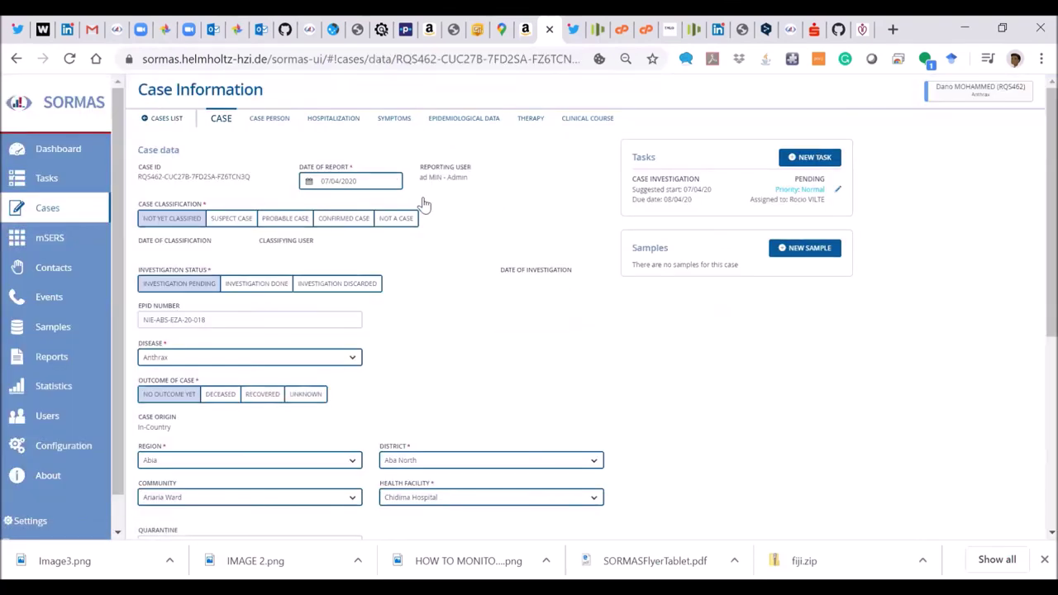
pyautogui.click(273, 122)
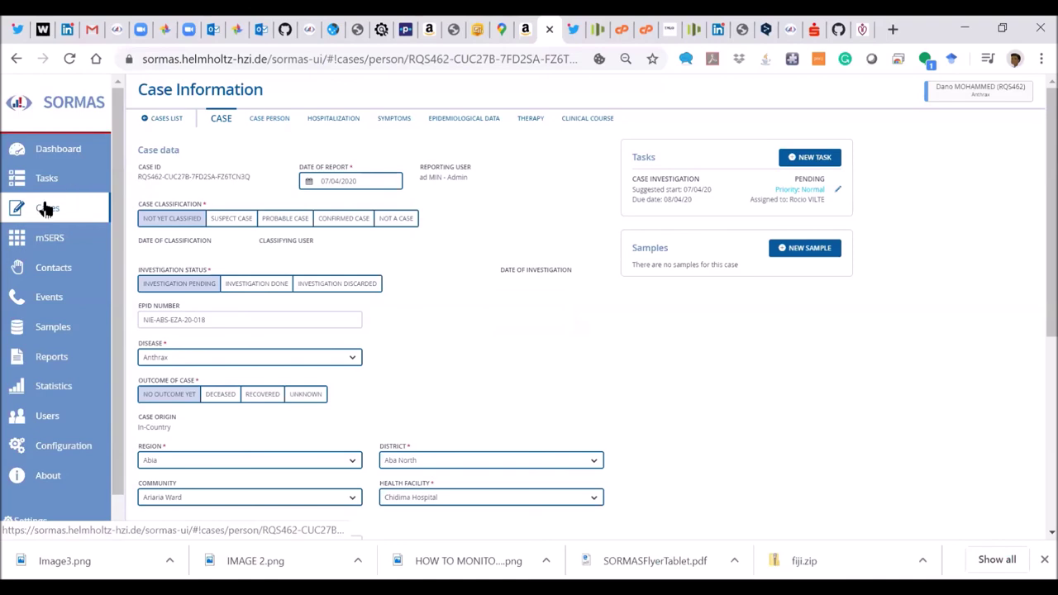
pyautogui.click(47, 210)
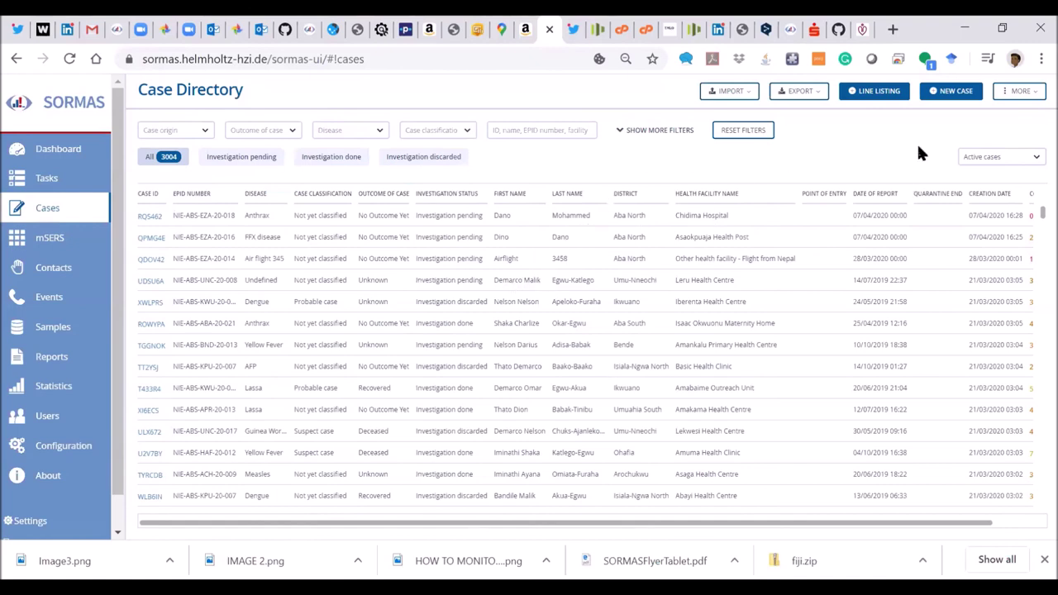
# Step: Start a new case reported 07/04/2020 for Acute Flaccid Paralysis in region Abia
pyautogui.click(955, 92)
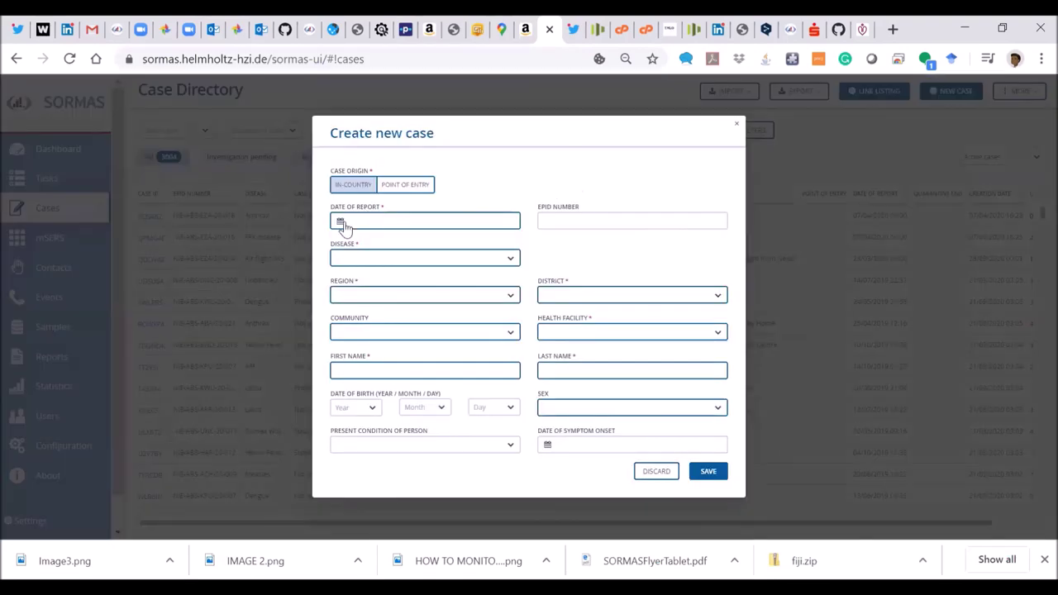
pyautogui.click(342, 225)
pyautogui.click(375, 284)
pyautogui.click(510, 257)
pyautogui.click(438, 289)
pyautogui.click(514, 295)
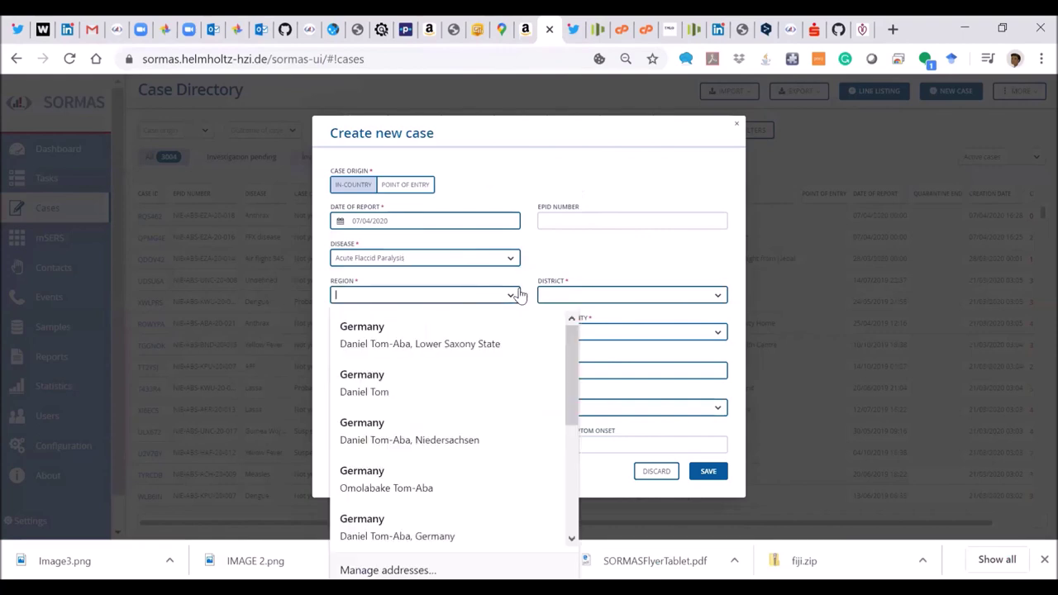
pyautogui.click(473, 290)
# Step: Set district Aba North, the community ward, and health facility Chidima Hospital
pyautogui.press('Tab')
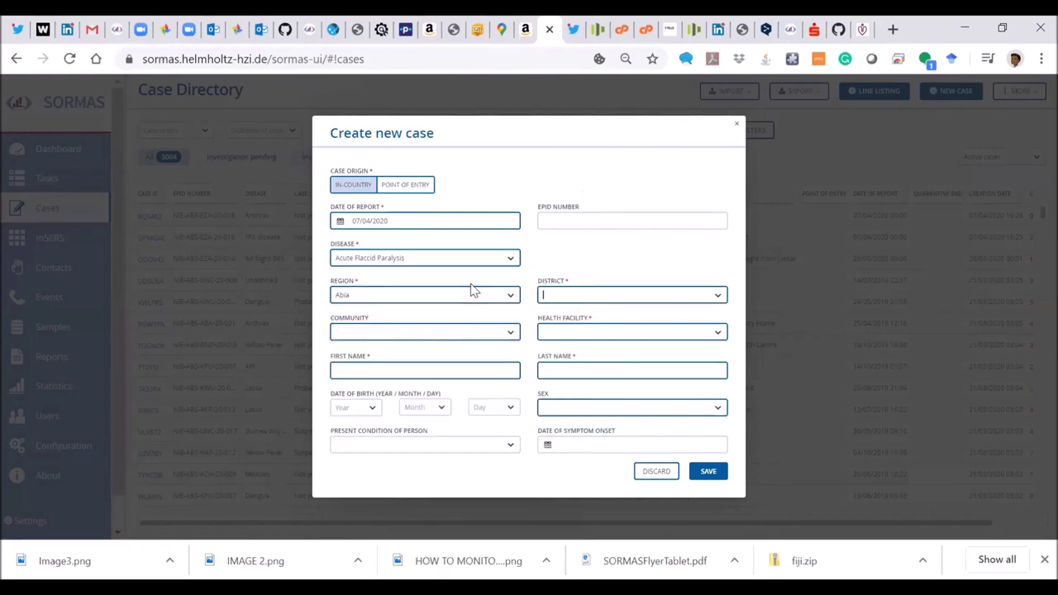
pyautogui.write('a')
pyautogui.click(597, 311)
pyautogui.click(509, 335)
pyautogui.click(482, 353)
pyautogui.click(716, 337)
pyautogui.click(649, 362)
# Step: Enter the patient's first and last name, save, view Case Person, and return to Cases
pyautogui.click(429, 374)
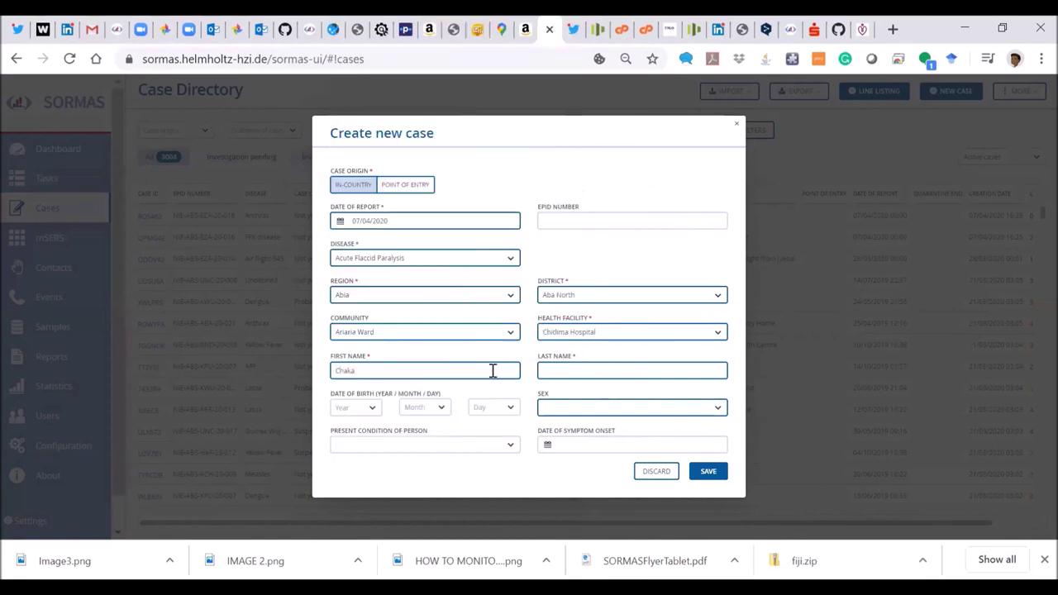
pyautogui.click(570, 366)
pyautogui.click(707, 478)
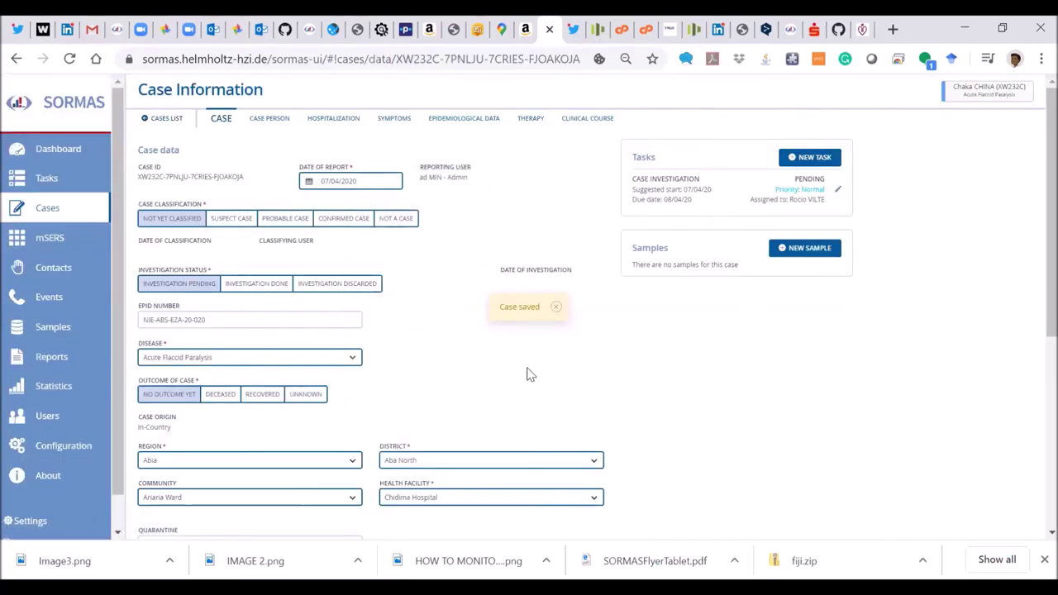
pyautogui.click(275, 123)
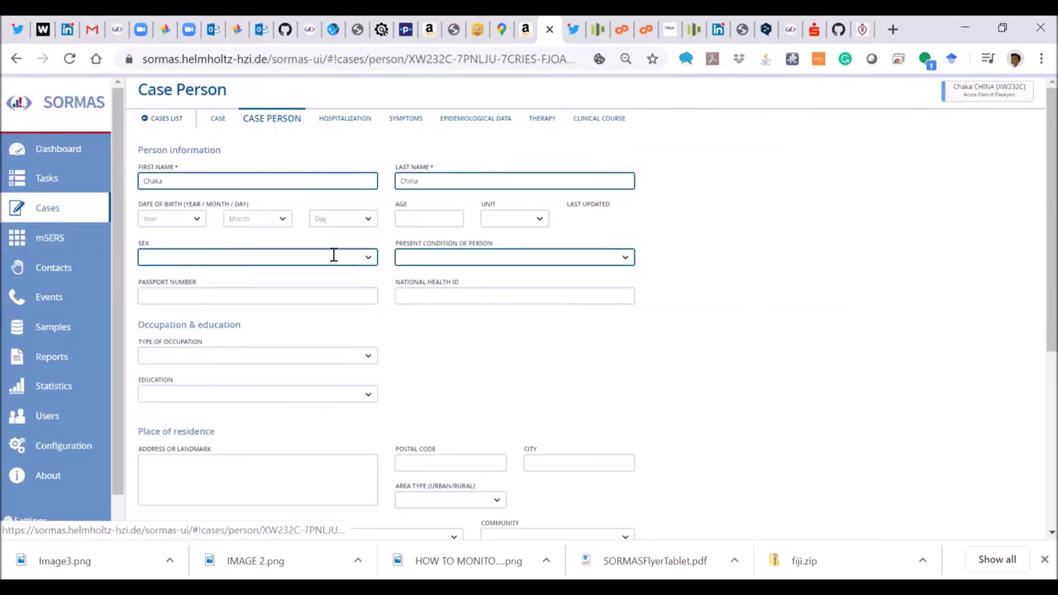
pyautogui.click(58, 213)
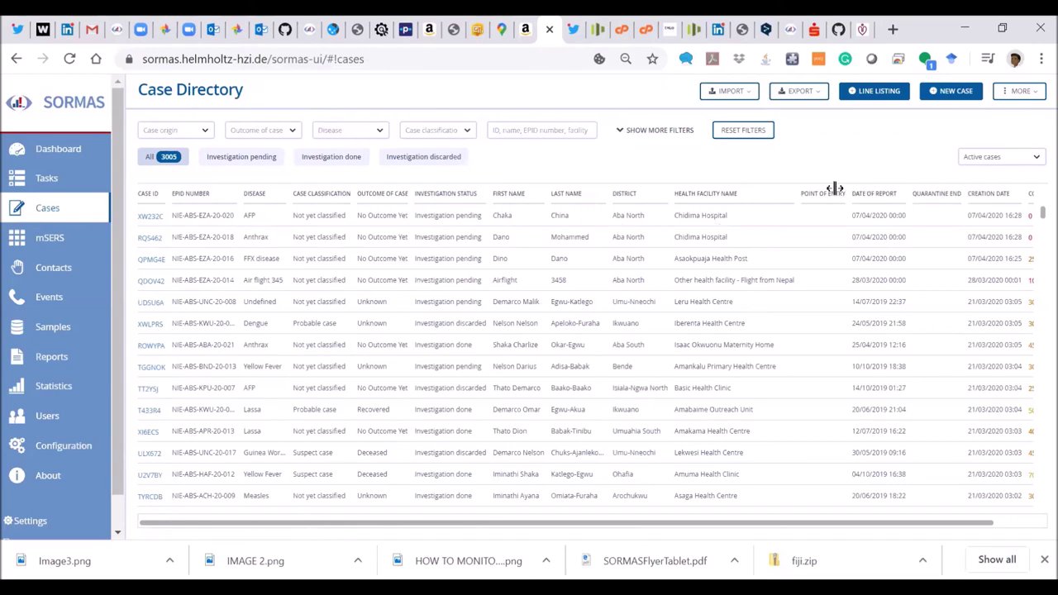
# Step: Start a new case reported 06/04/2020 with disease COVID-19 in region Abia
pyautogui.click(958, 92)
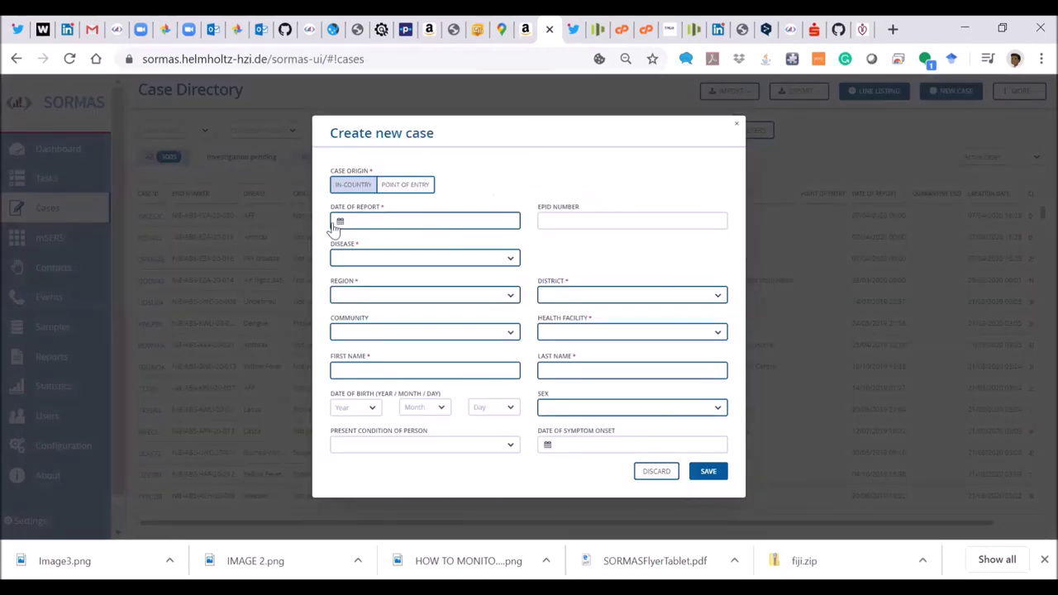
pyautogui.click(341, 221)
pyautogui.click(360, 283)
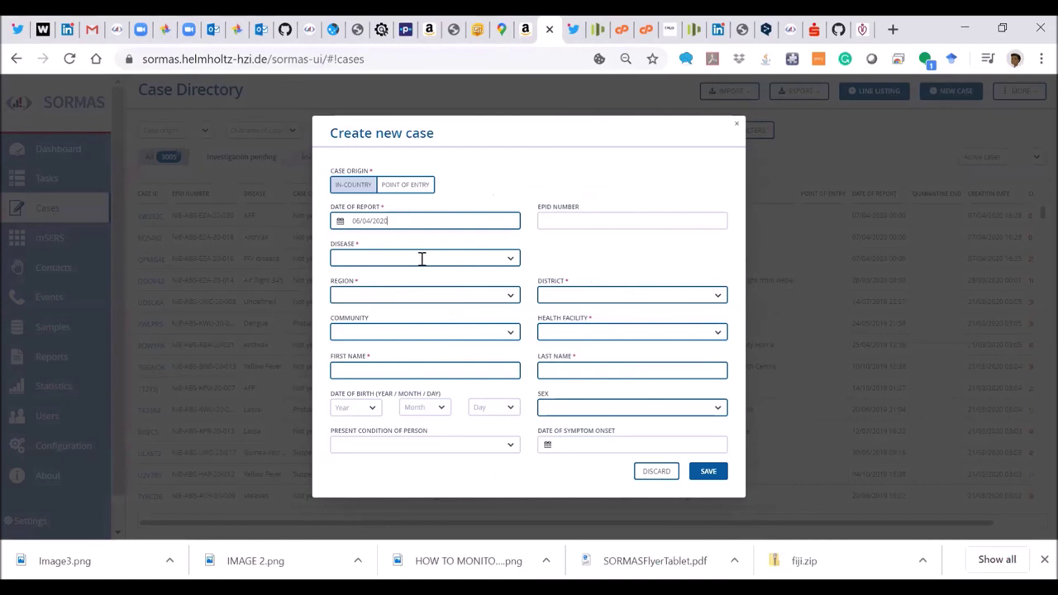
pyautogui.click(511, 258)
pyautogui.click(448, 315)
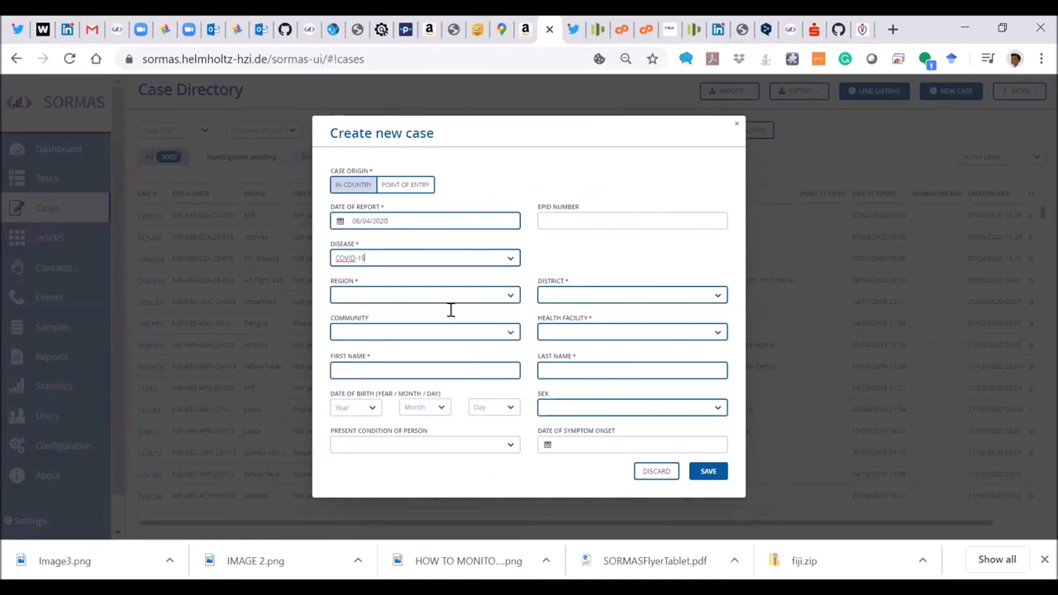
pyautogui.click(510, 298)
pyautogui.click(442, 330)
# Step: Set district Aba North, community Ariaria Ward, and health facility Chidima Hospital
pyautogui.click(716, 297)
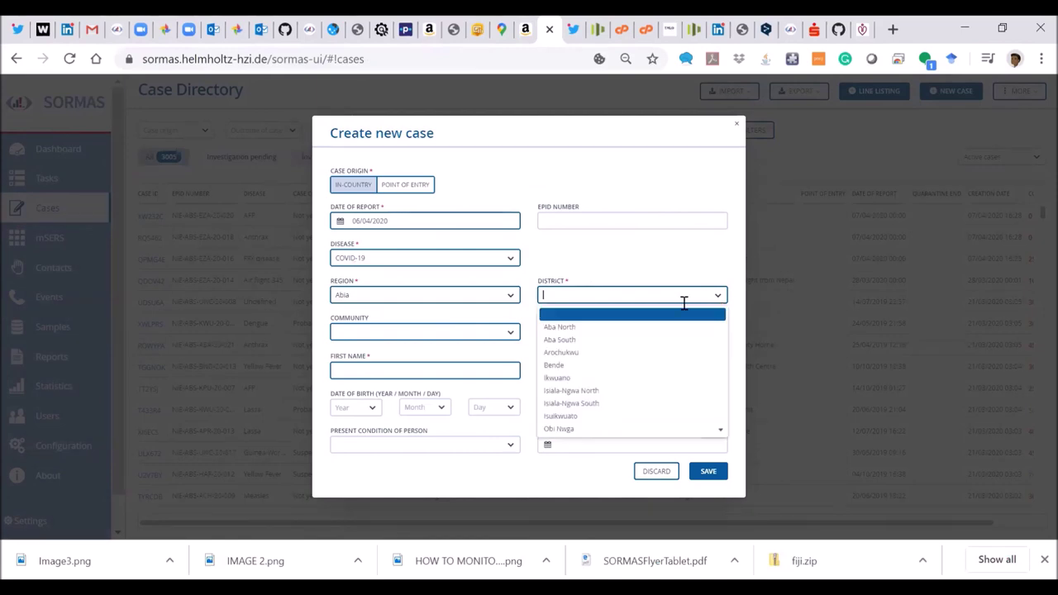
pyautogui.click(647, 328)
pyautogui.click(512, 333)
pyautogui.click(463, 365)
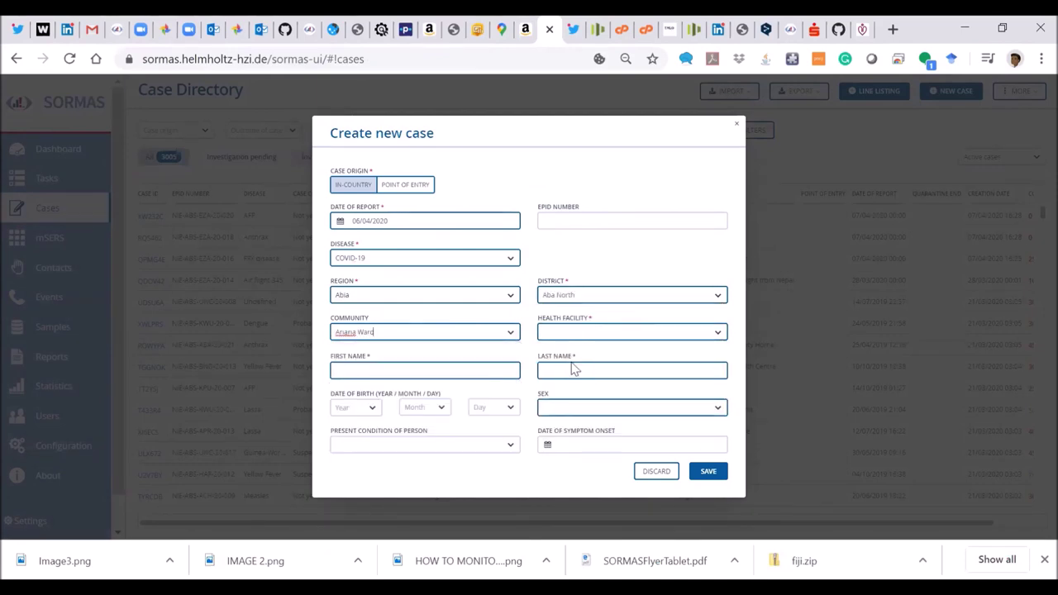
pyautogui.click(717, 332)
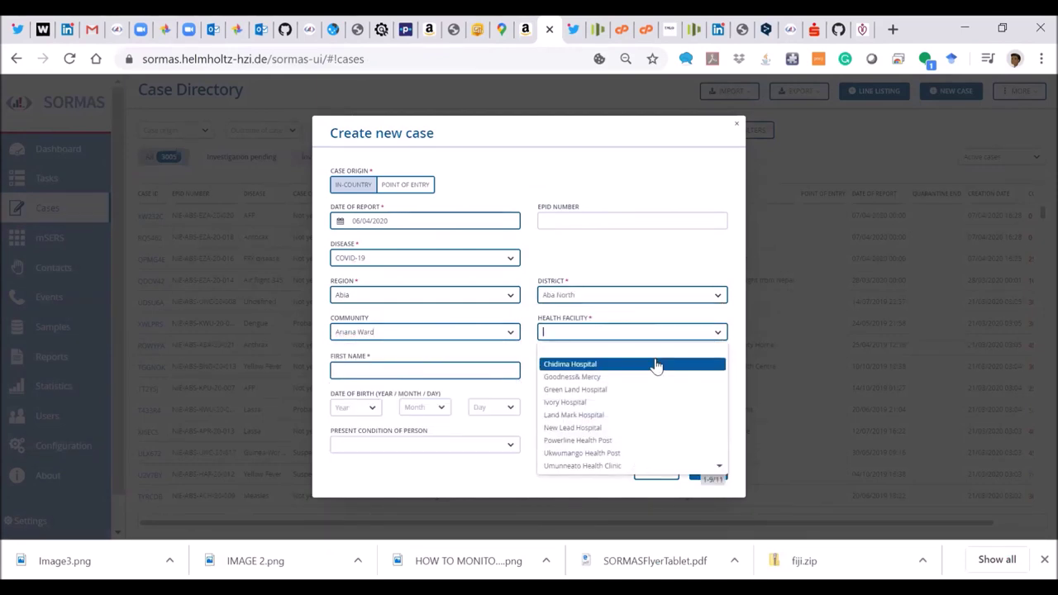
pyautogui.click(655, 364)
# Step: Enter the patient's first and last name, save the case, and return to Cases
pyautogui.click(458, 372)
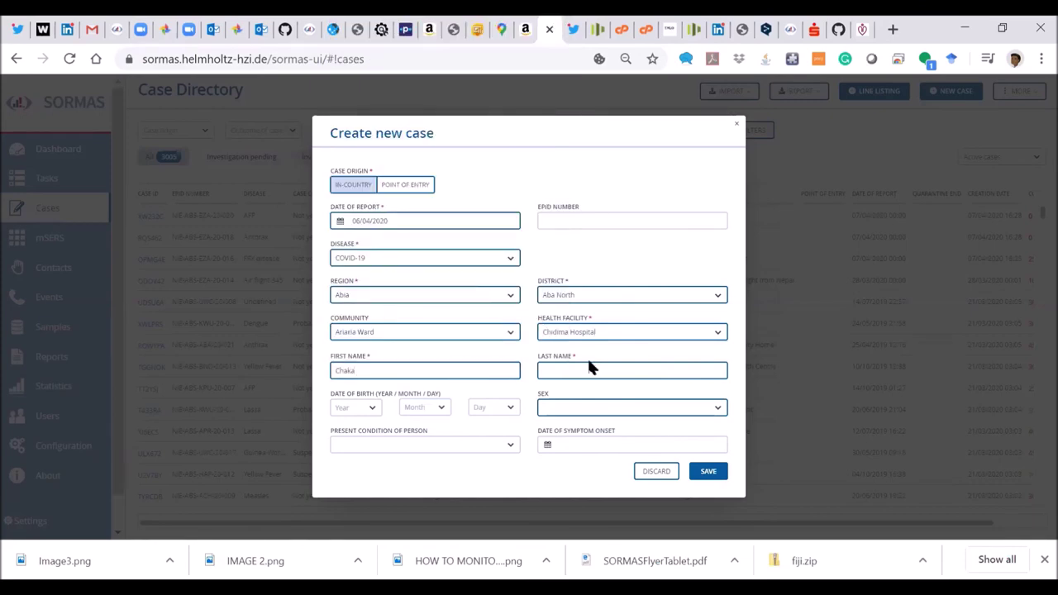
pyautogui.click(590, 367)
pyautogui.click(706, 477)
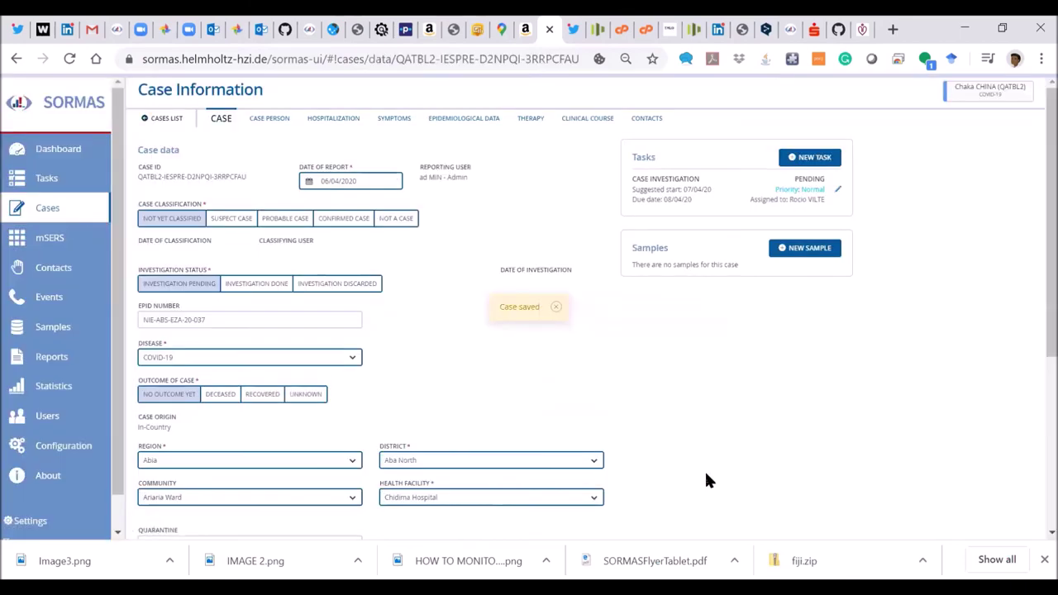
pyautogui.scroll(-4, 446, 368)
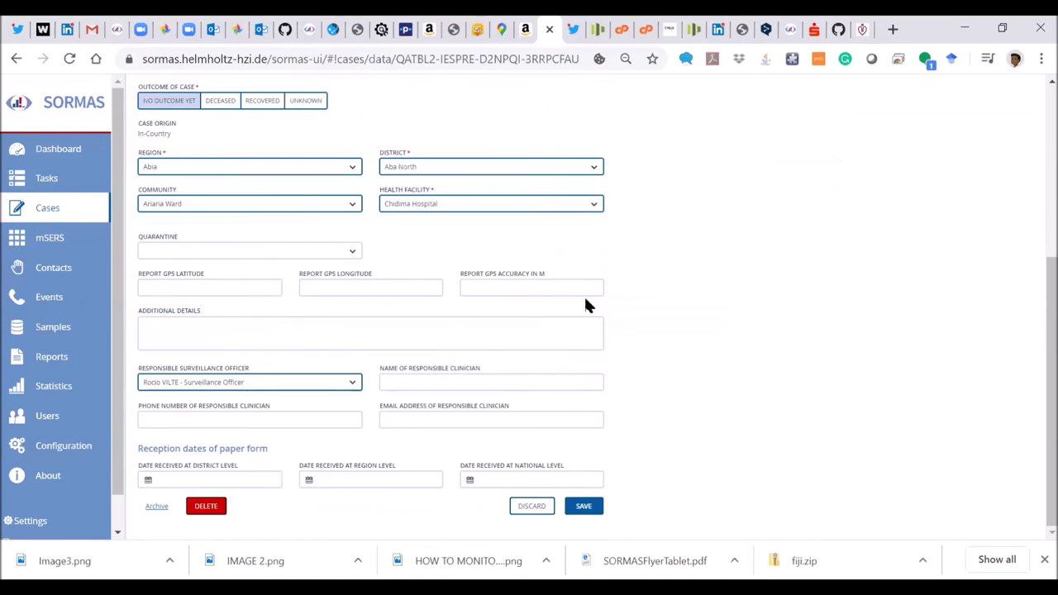
pyautogui.scroll(4, 584, 294)
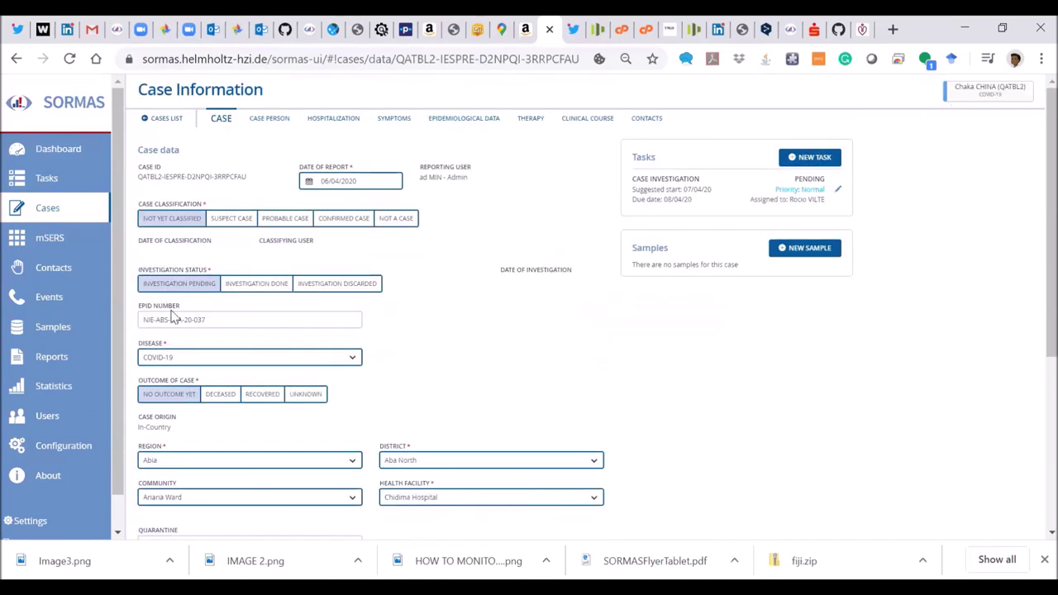
pyautogui.click(47, 208)
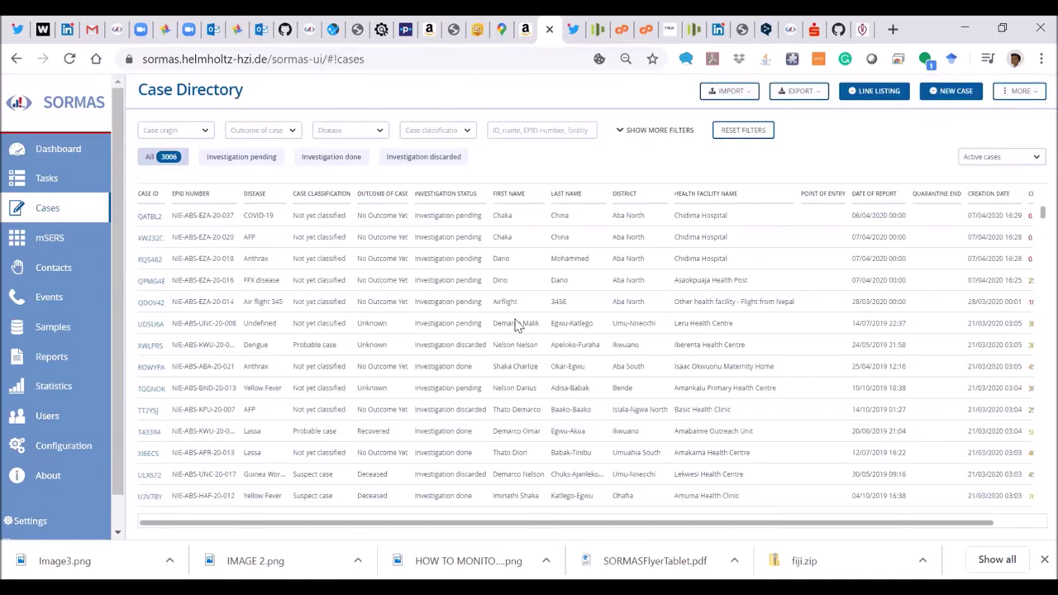
# Step: Scroll the 3006-case directory and start another new case form
pyautogui.scroll(-4, 514, 324)
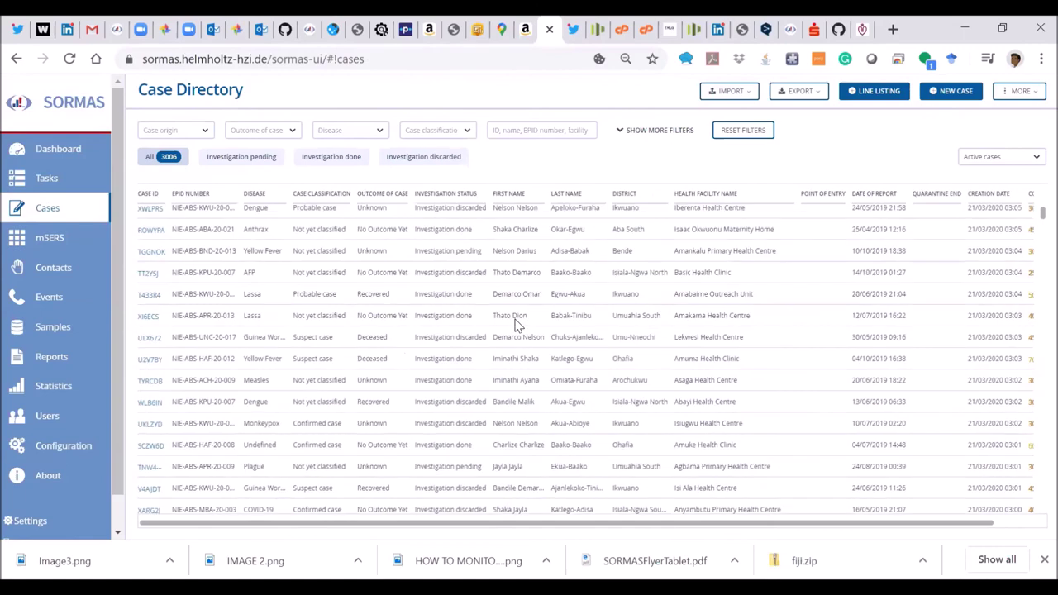
pyautogui.scroll(4, 514, 324)
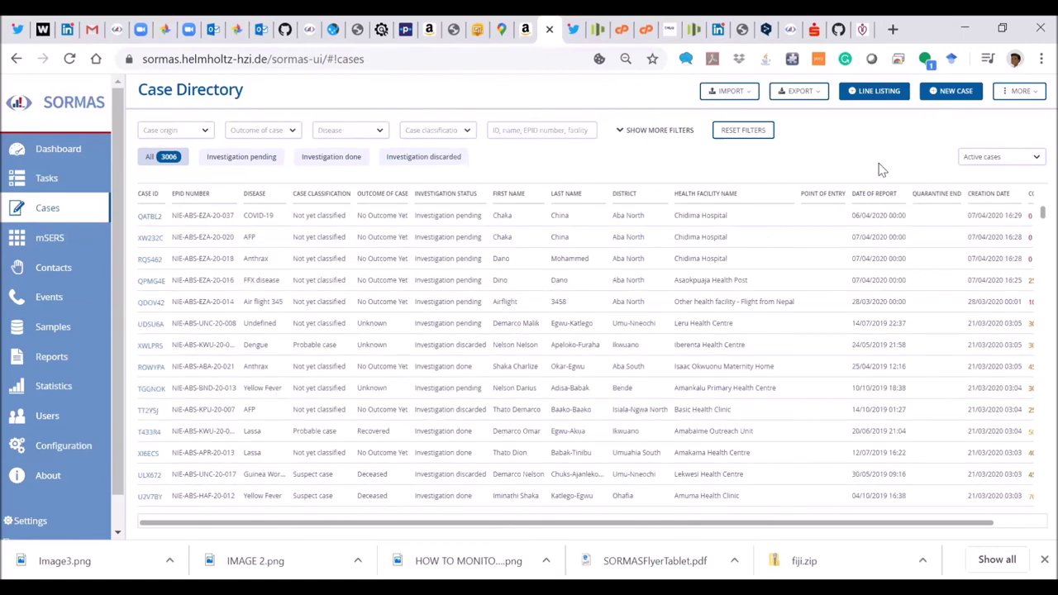
pyautogui.click(950, 92)
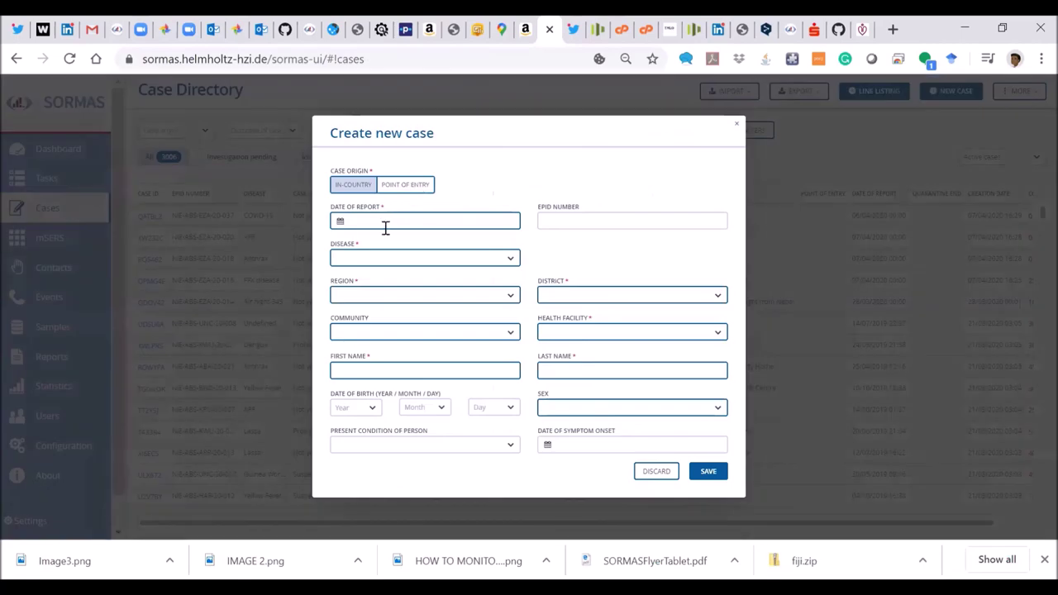
# Step: Set report date 07/04/2020, disease Acute Flaccid Paralysis, and region Abia
pyautogui.click(339, 223)
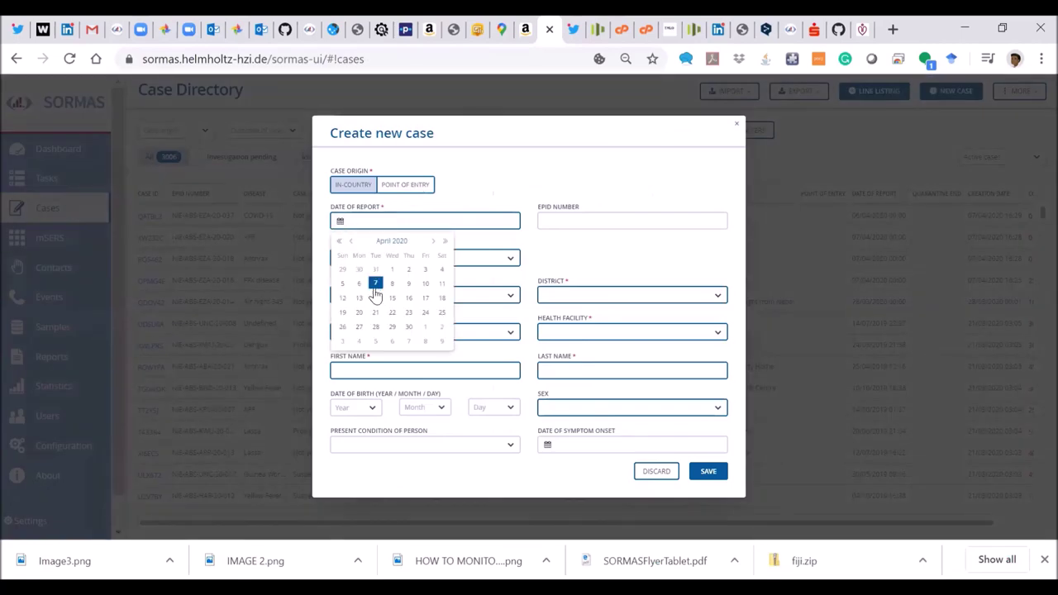
pyautogui.click(375, 286)
pyautogui.click(509, 261)
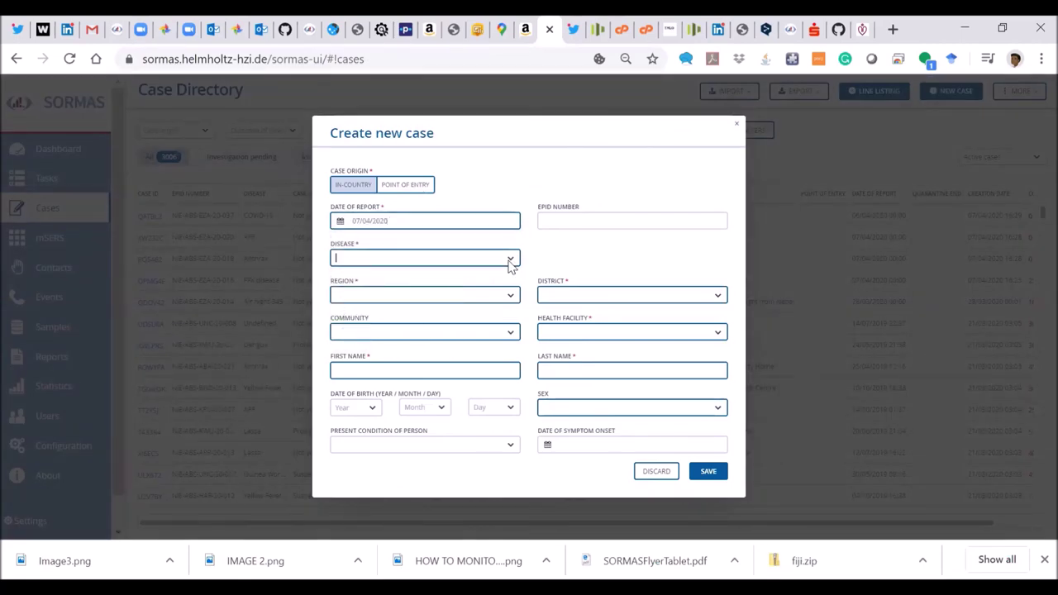
pyautogui.click(453, 291)
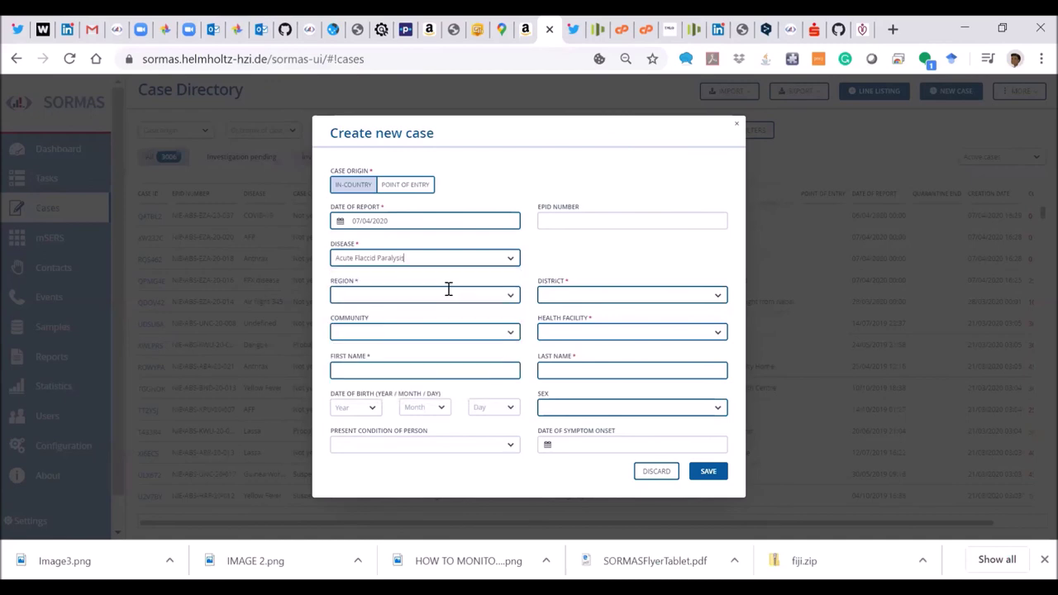
pyautogui.click(511, 297)
pyautogui.click(479, 331)
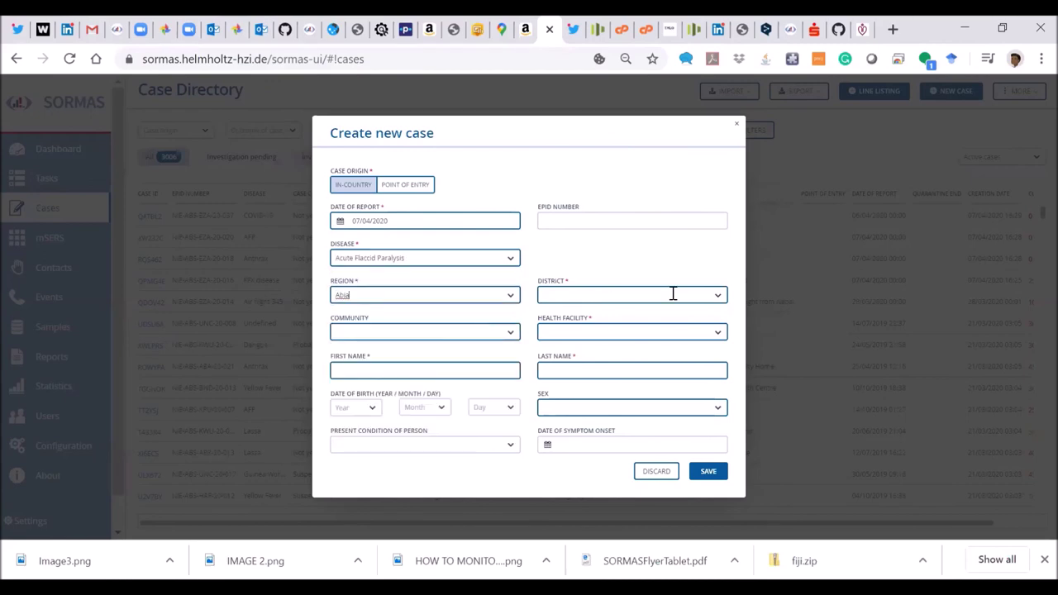
# Step: Set district Aba North, community Ariaria Ward, and health facility Chidima Hospital
pyautogui.click(718, 299)
pyautogui.click(661, 329)
pyautogui.click(511, 331)
pyautogui.click(448, 366)
pyautogui.click(714, 333)
pyautogui.click(675, 367)
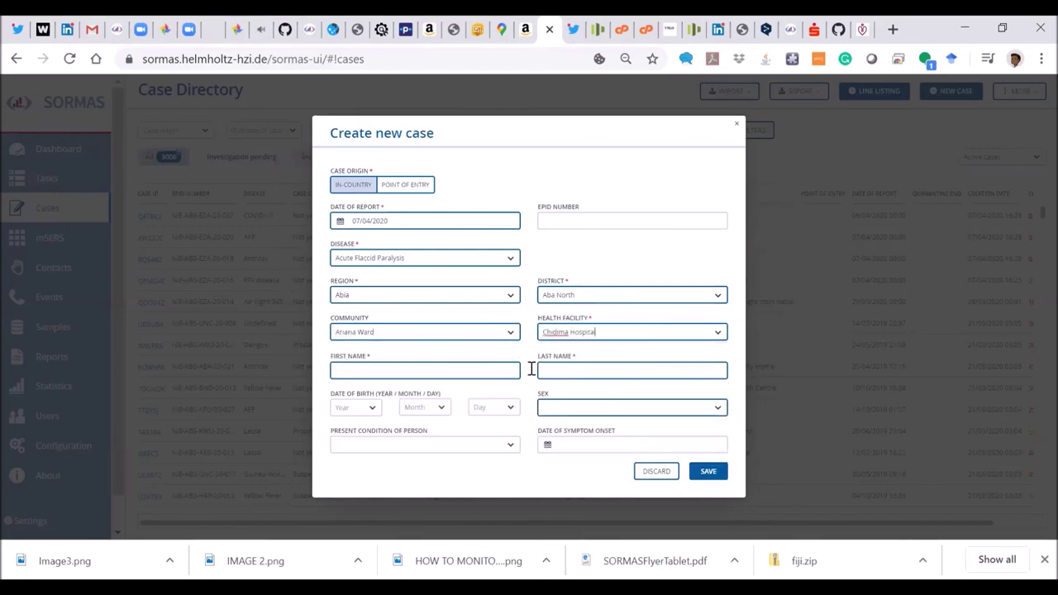
# Step: Enter the same patient's first and last name and save the case
pyautogui.click(493, 370)
pyautogui.click(563, 372)
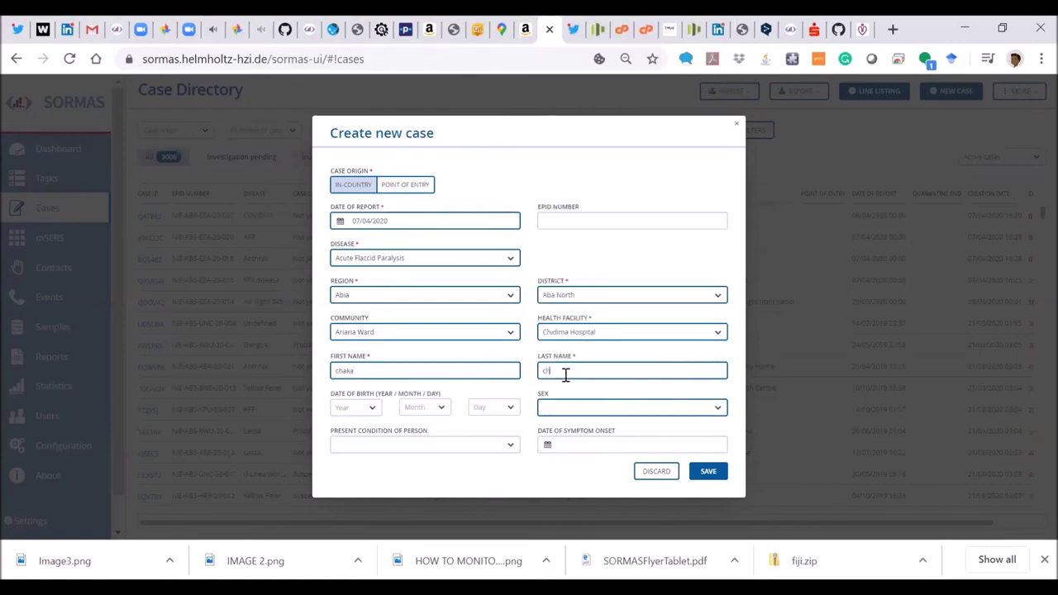
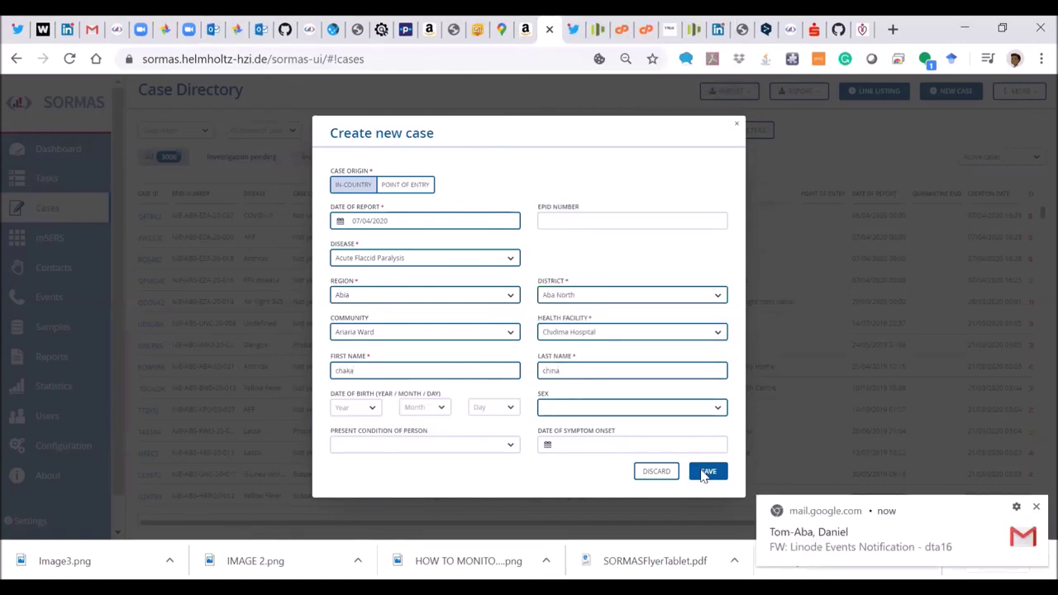
pyautogui.click(701, 473)
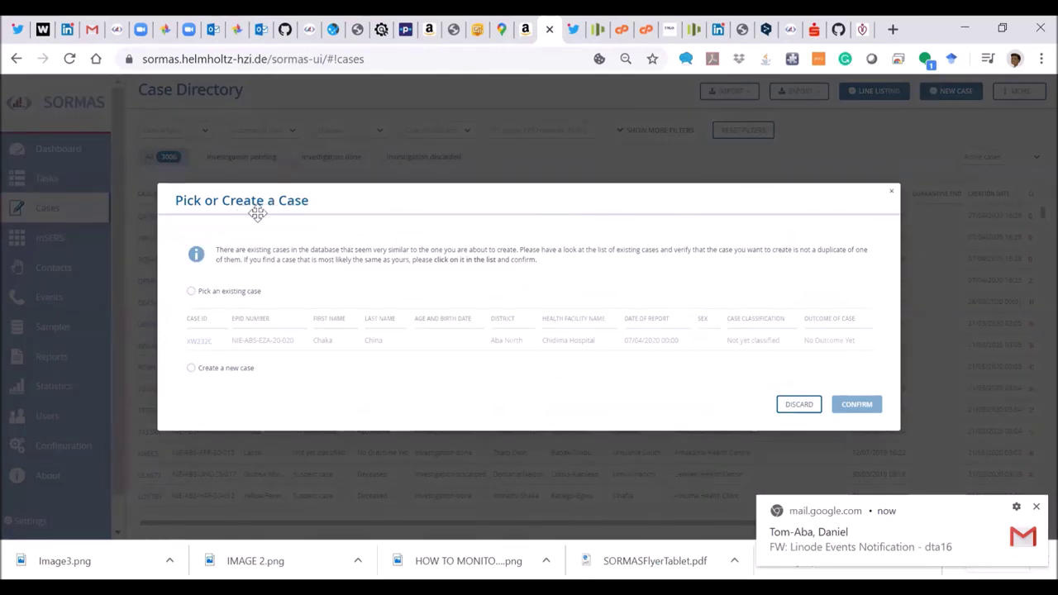
# Step: Select 'Pick an existing case' for the matching case instead of creating one, and confirm
pyautogui.click(191, 292)
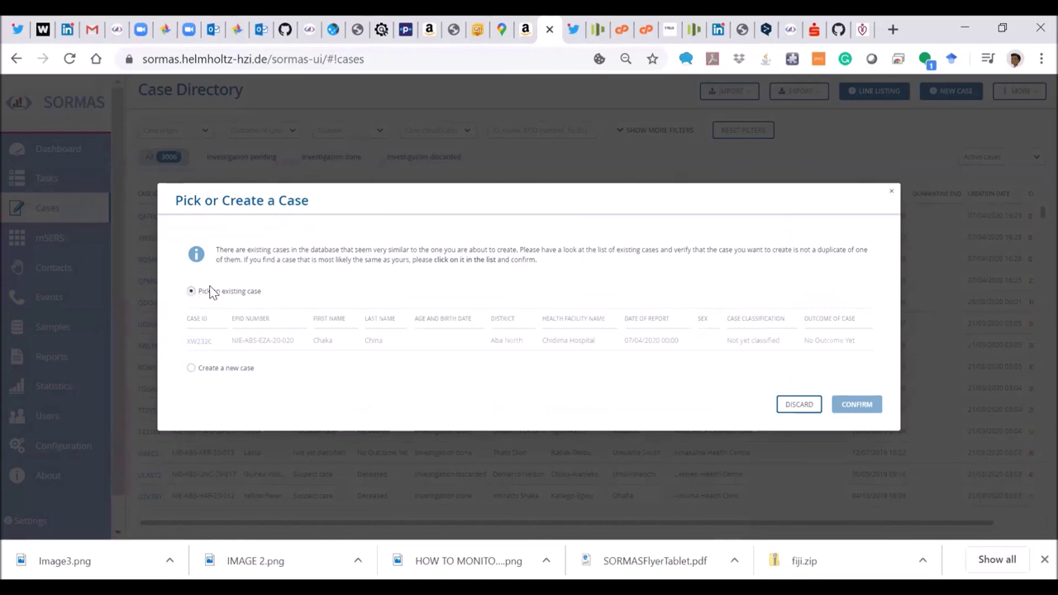
pyautogui.click(192, 370)
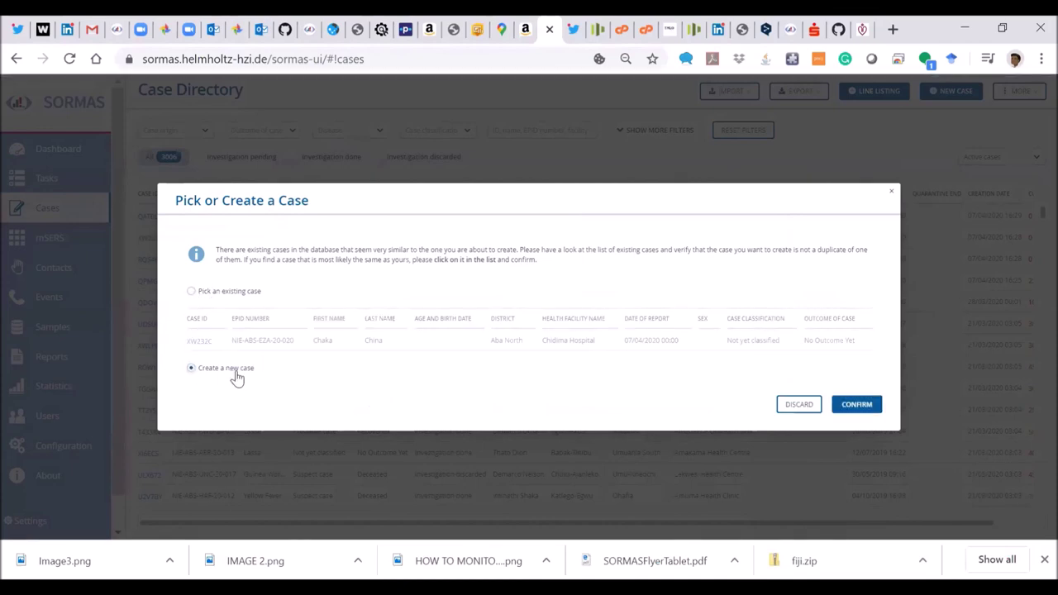
pyautogui.click(192, 292)
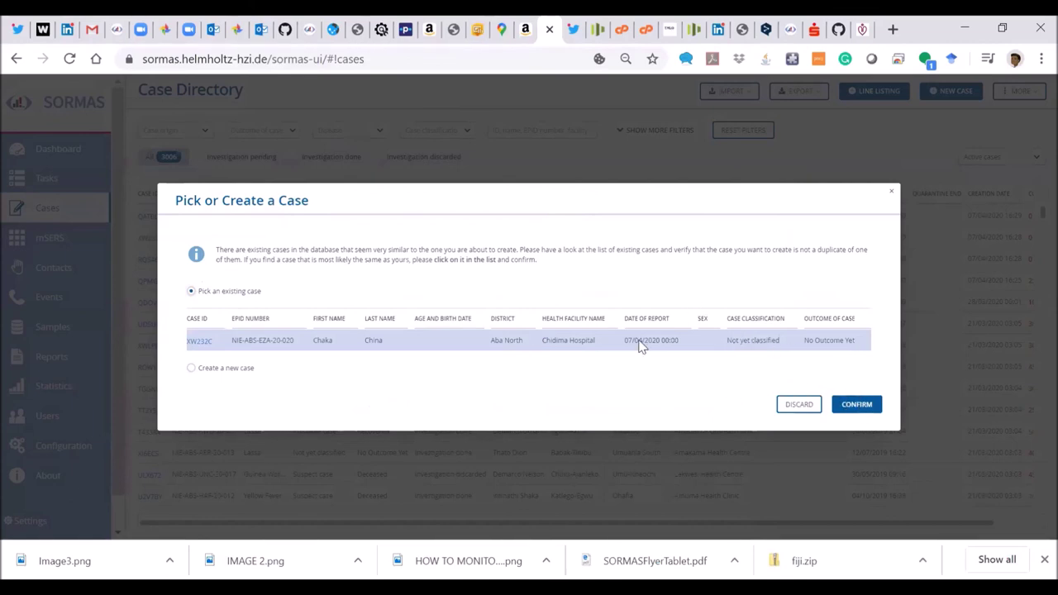
pyautogui.click(851, 418)
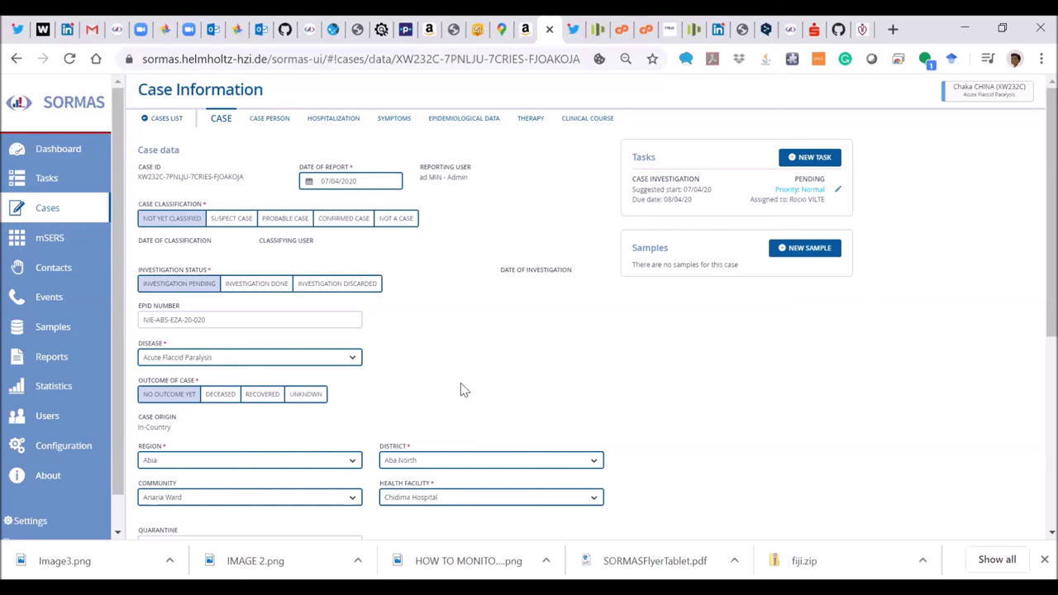
# Step: Switch to the hzi-braunschweig/SORMAS-Docker repository page on GitHub
pyautogui.click(837, 30)
# Step: Open the hzi-braunschweig organisation page and browse its repositories
pyautogui.click(161, 163)
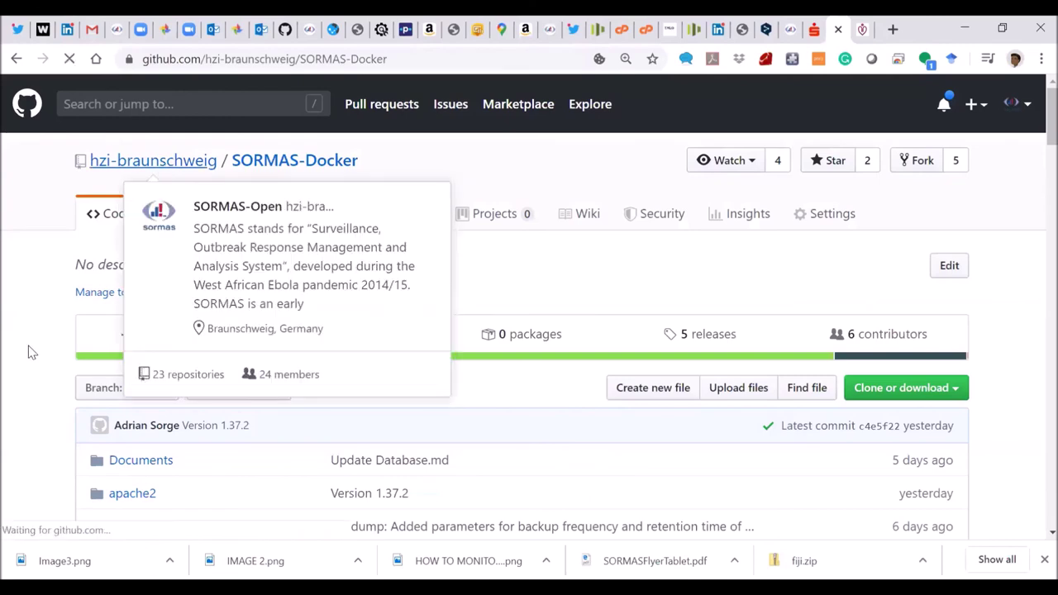
pyautogui.scroll(-4, 38, 357)
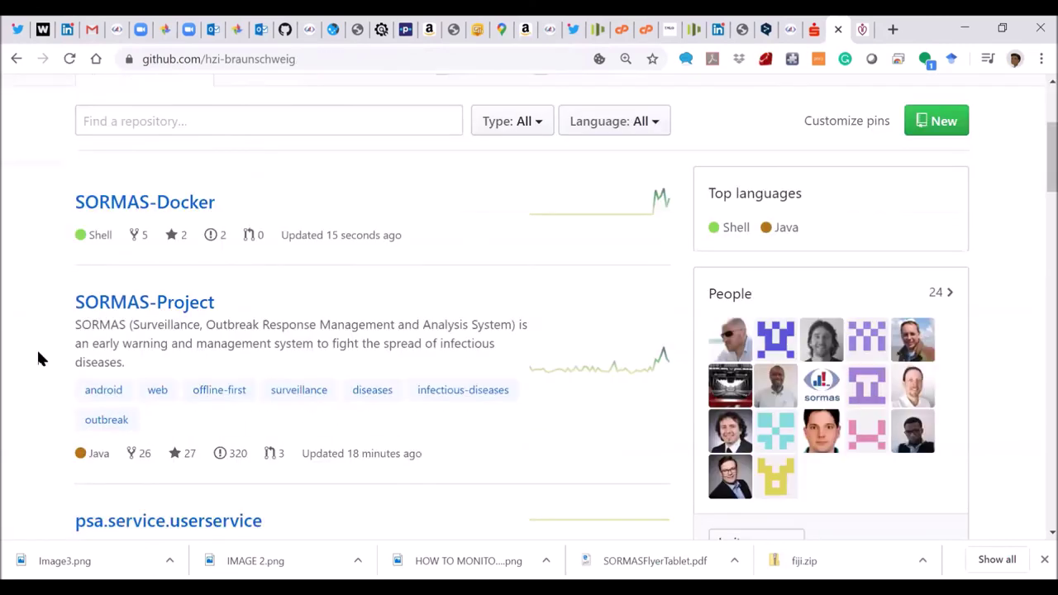
pyautogui.scroll(-8, 38, 357)
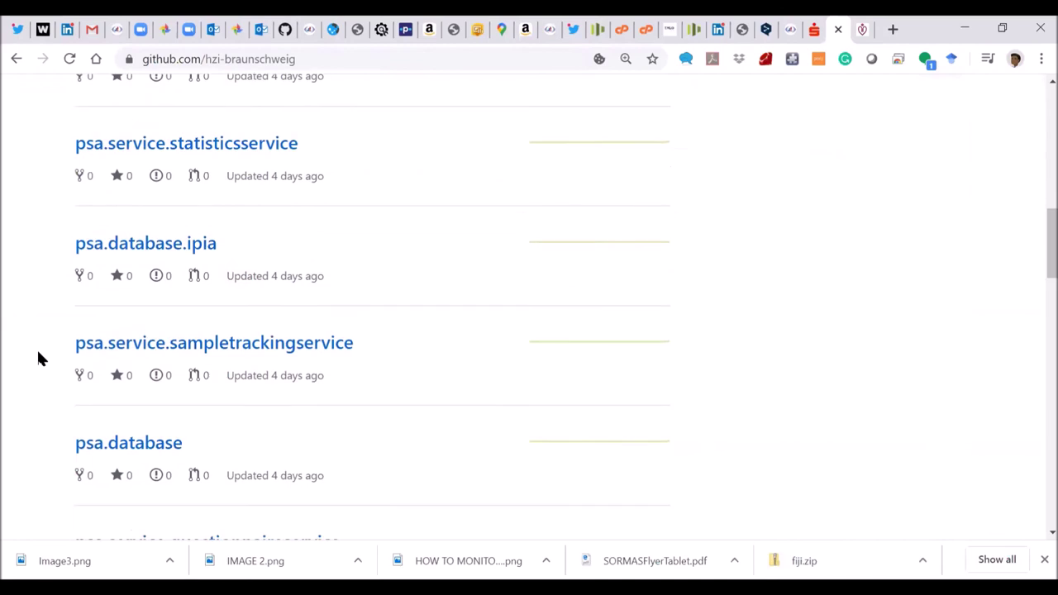
pyautogui.scroll(-10, 38, 357)
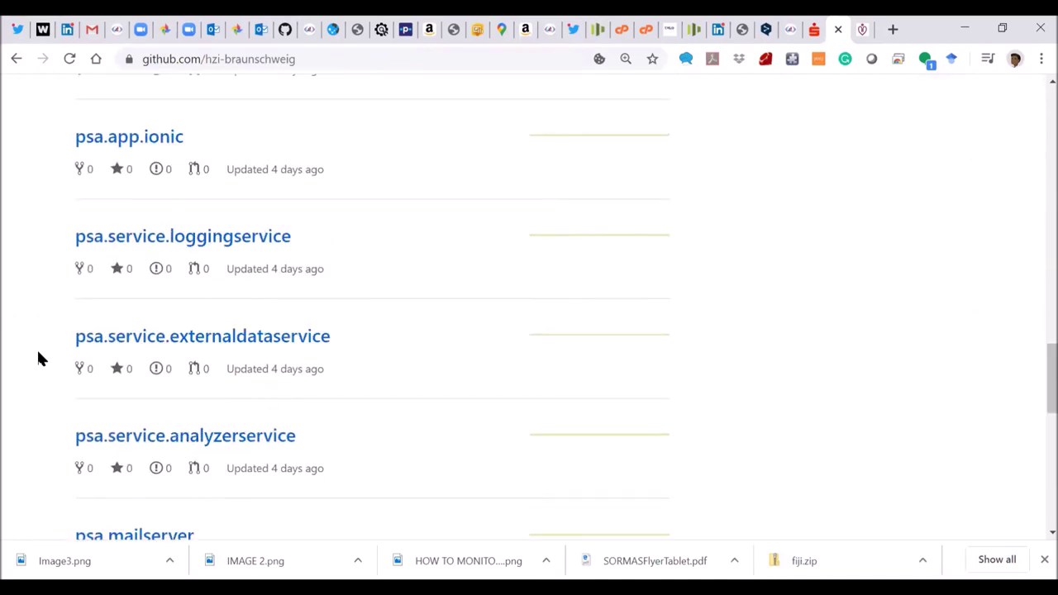
pyautogui.scroll(-7, 38, 357)
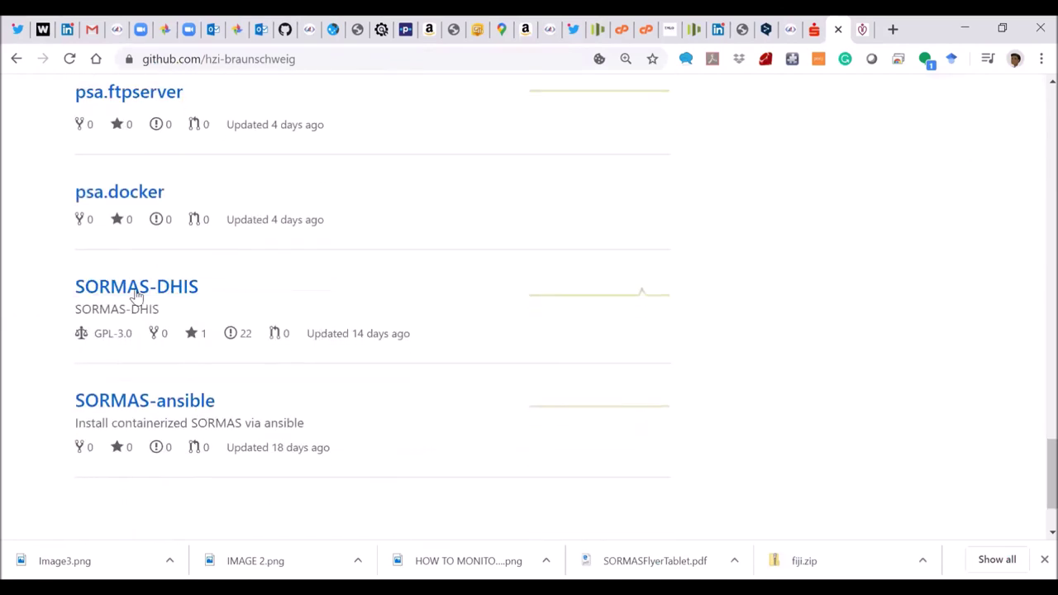
# Step: Open the SORMAS-DHIS repository's README.md, then its Issues list
pyautogui.click(137, 291)
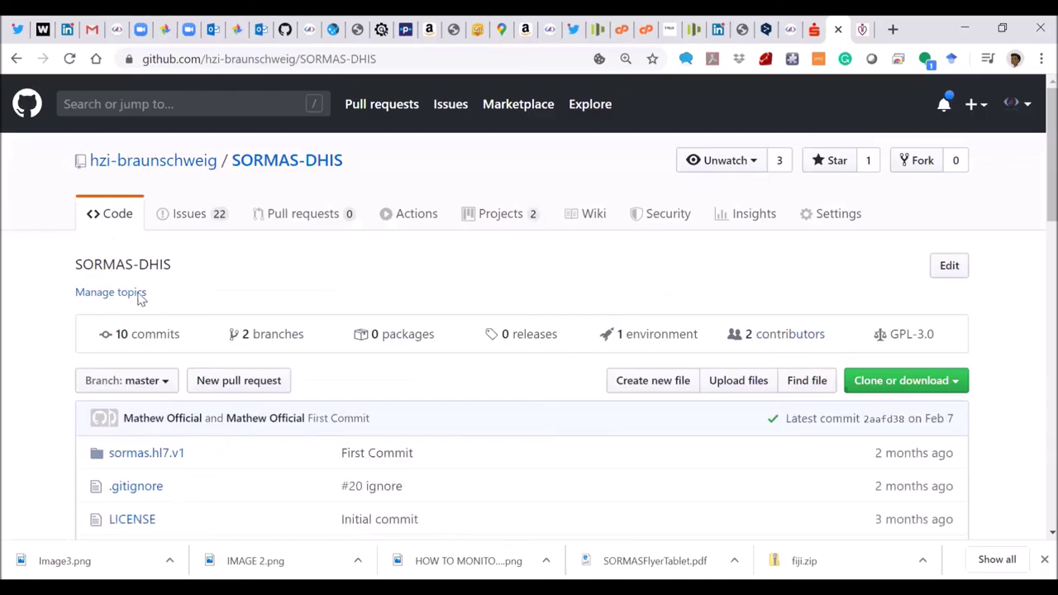
pyautogui.scroll(-1, 48, 422)
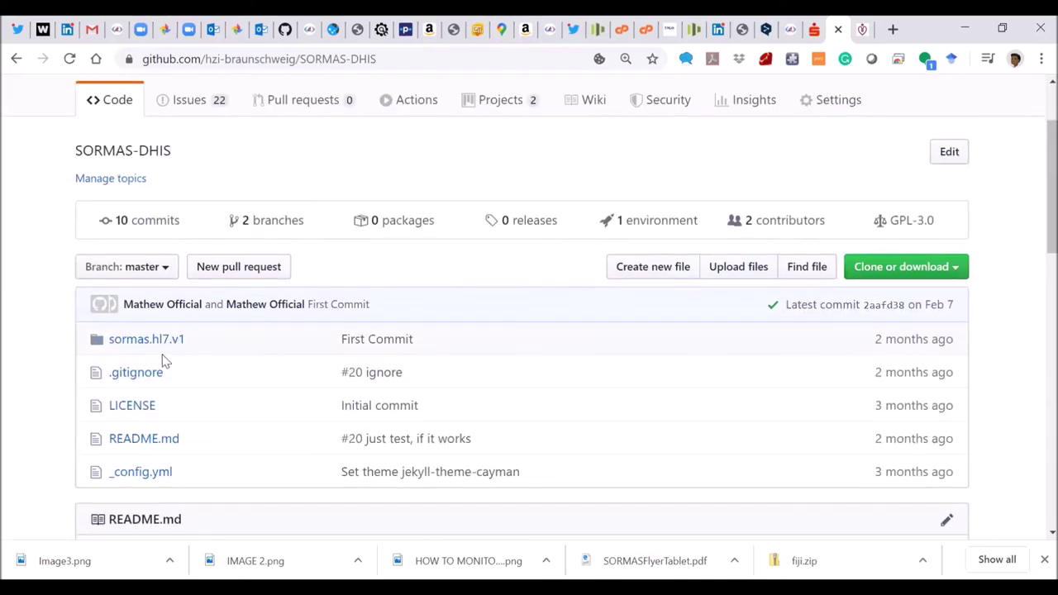
pyautogui.click(141, 439)
pyautogui.moveTo(132, 311)
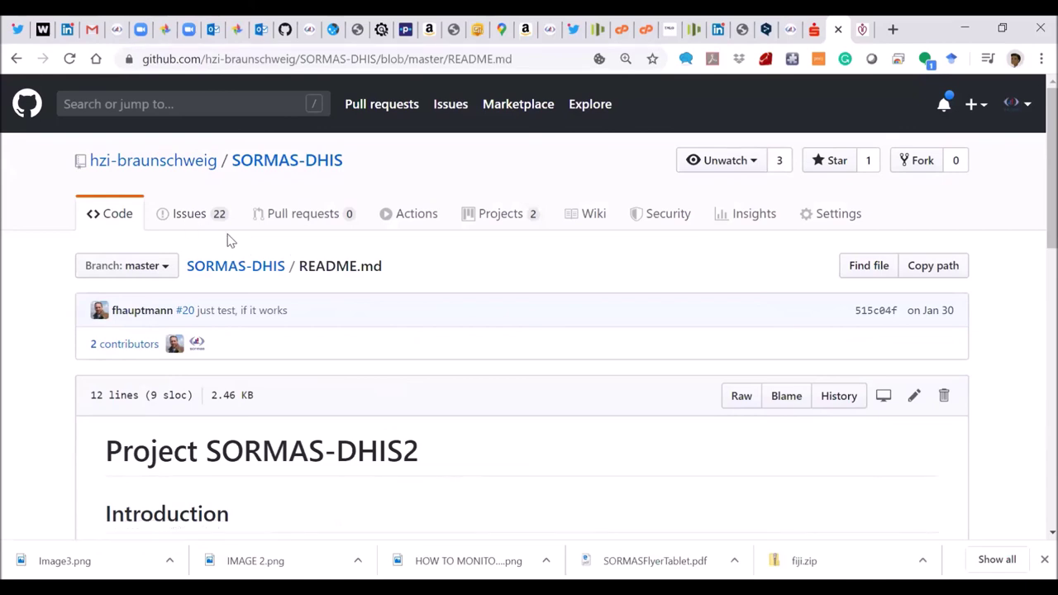
pyautogui.click(204, 218)
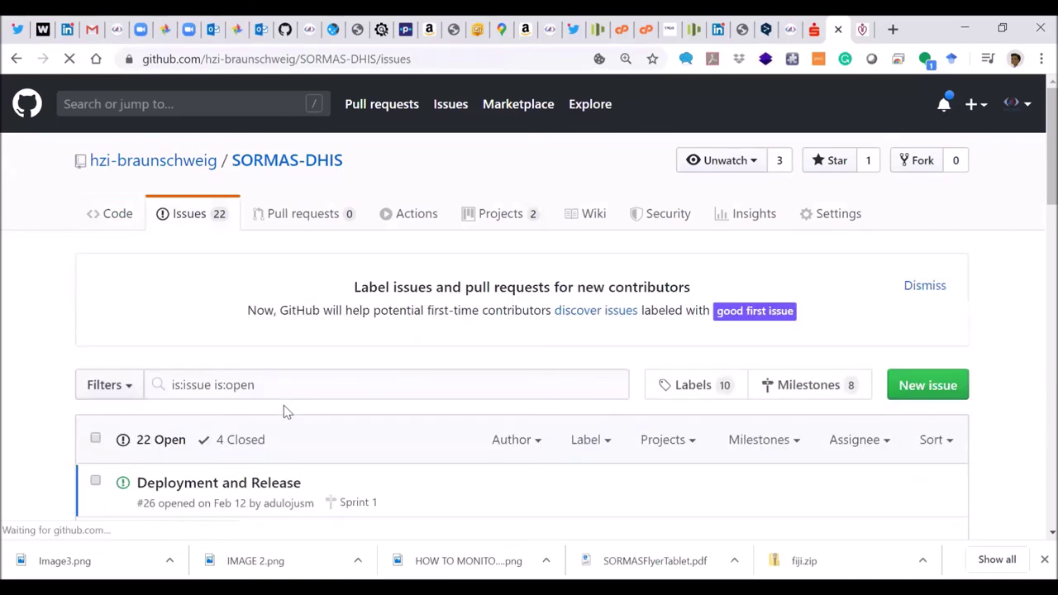
# Step: Read issue #16 'Merging Duplicates', then go back to the SORMAS-DHIS Code page
pyautogui.scroll(-3, 283, 405)
pyautogui.moveTo(207, 304)
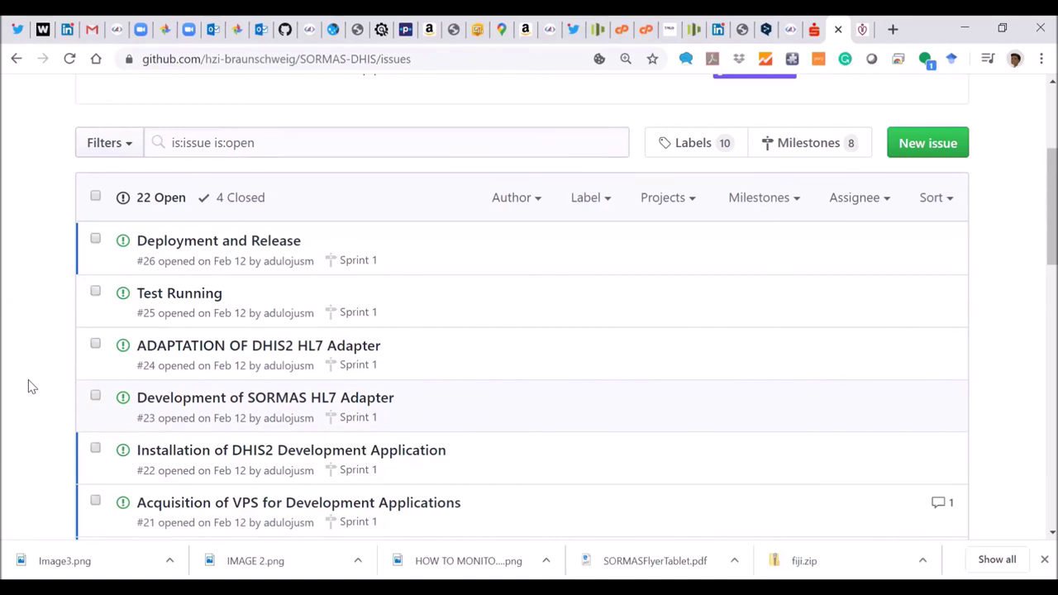
pyautogui.scroll(-3, 28, 381)
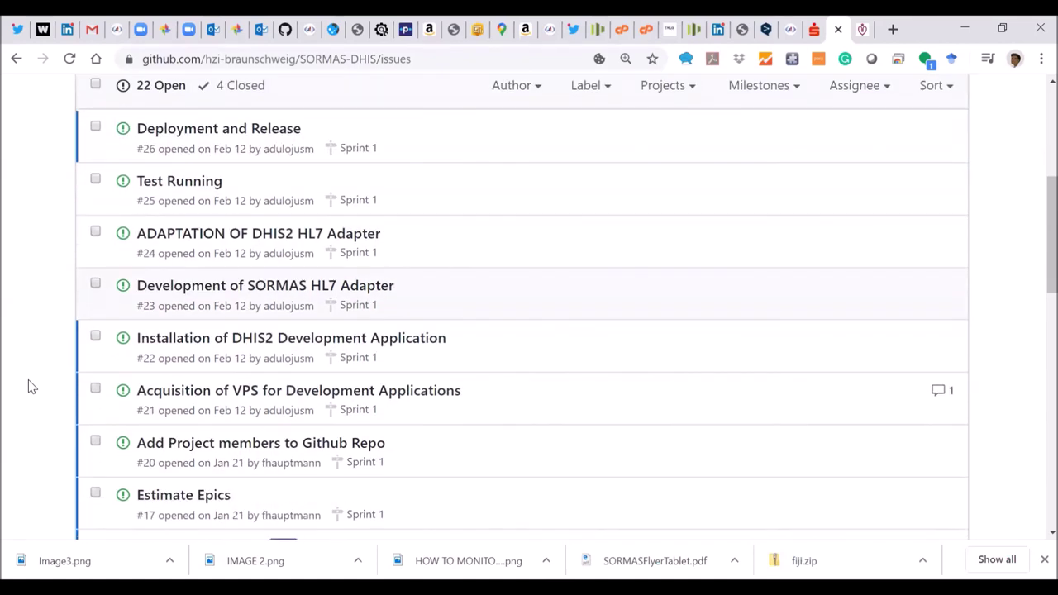
pyautogui.scroll(-1, 28, 385)
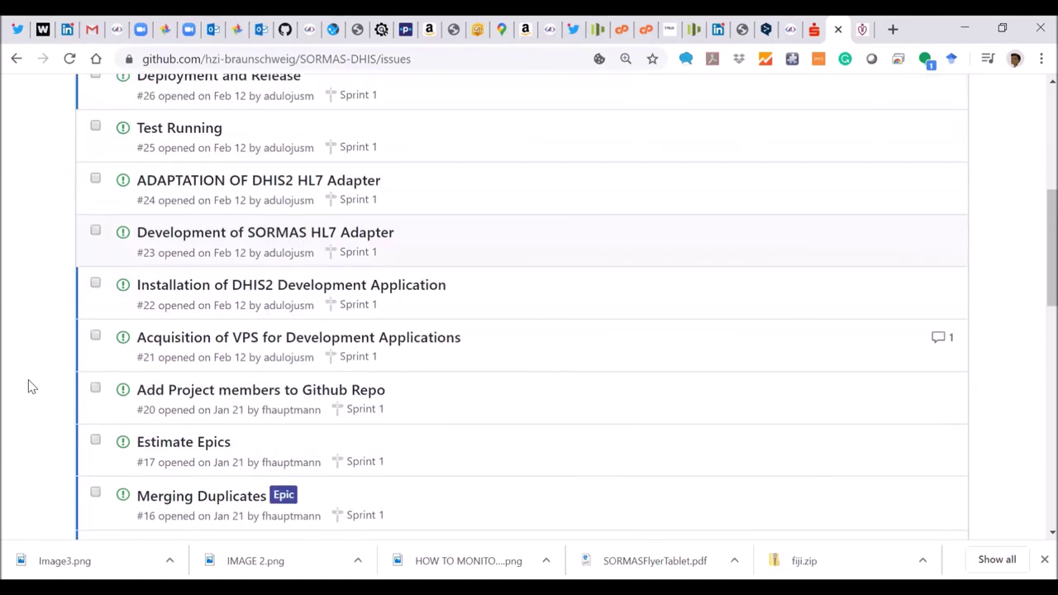
pyautogui.click(211, 500)
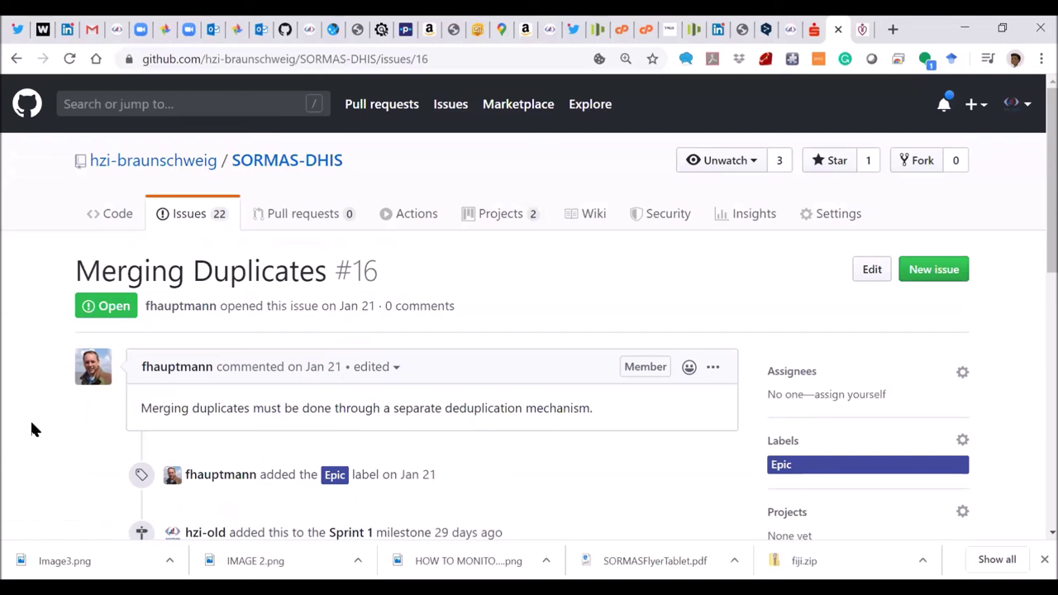
pyautogui.click(118, 220)
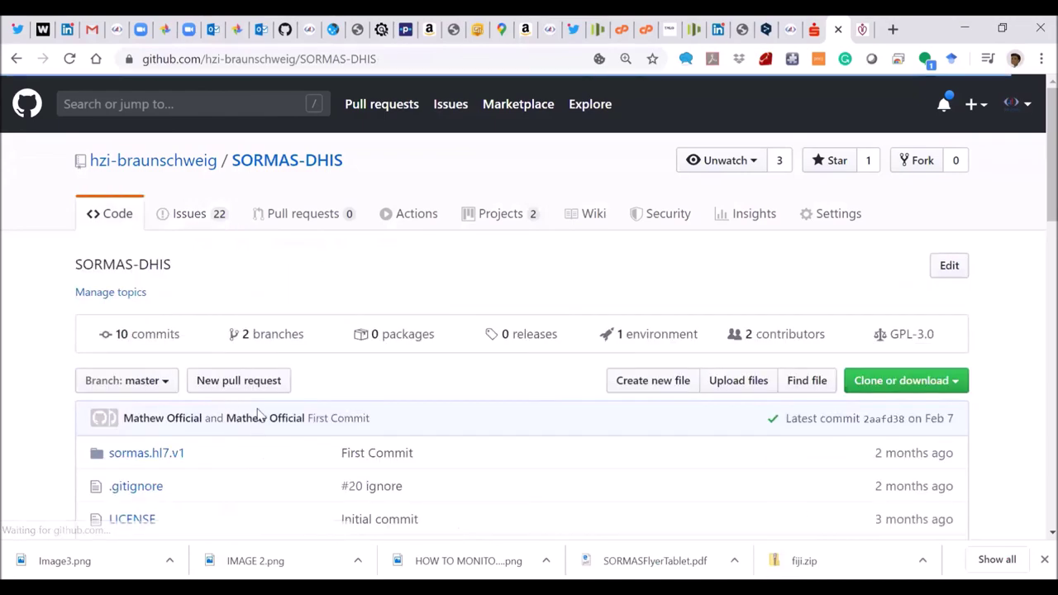
# Step: Skim the SORMAS-DHIS README, then open the owner organisation page with its 23 repositories
pyautogui.scroll(-5, 257, 408)
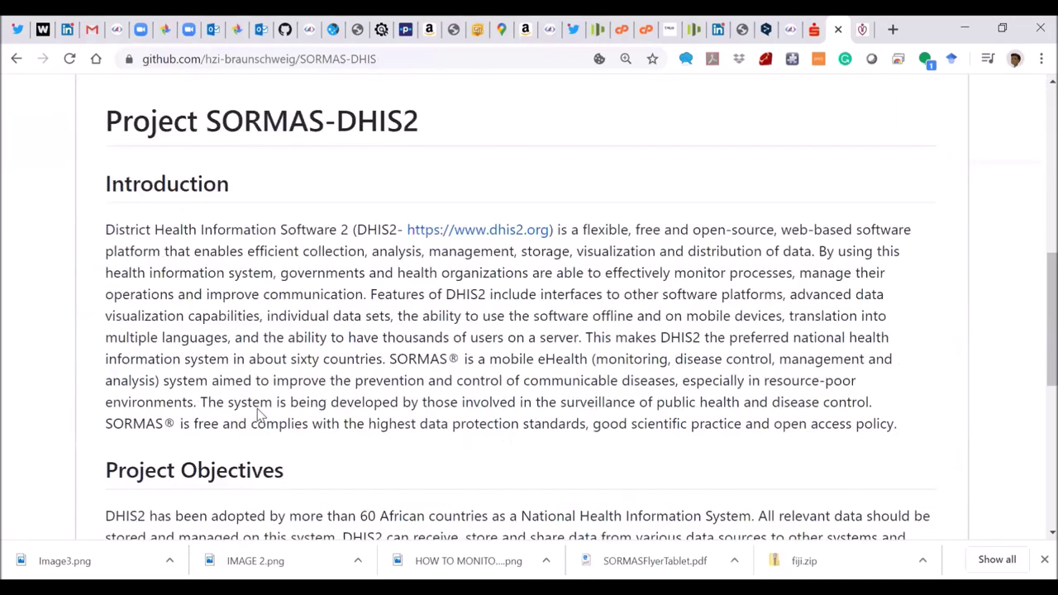
pyautogui.scroll(10, 256, 408)
pyautogui.click(151, 156)
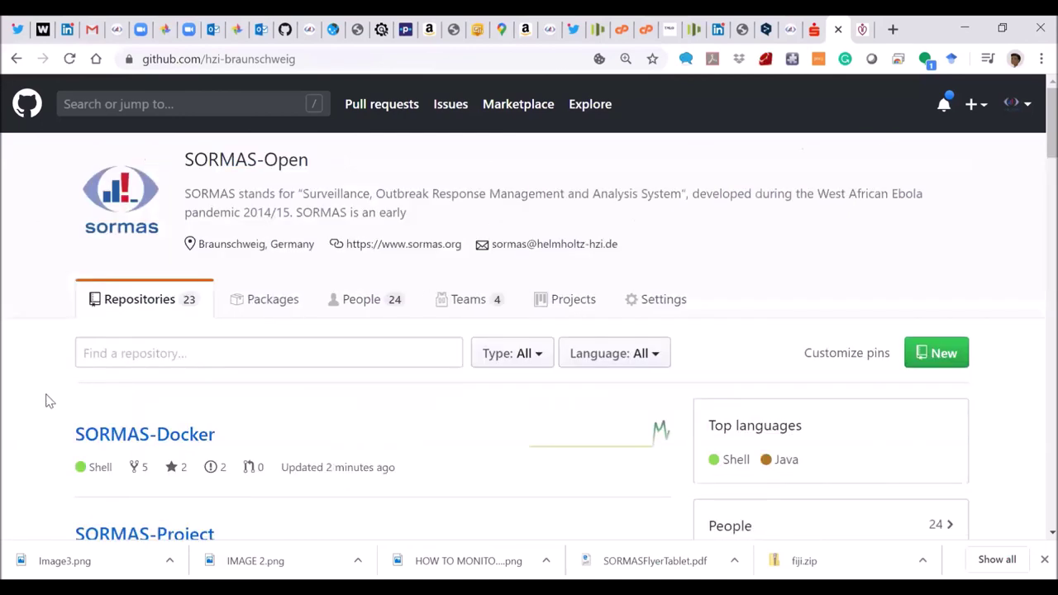
pyautogui.scroll(-2, 48, 401)
pyautogui.scroll(2, 47, 401)
# Step: Switch to the sormas.org website and browse its COVID19 page
pyautogui.hotkey('ctrl', 'shift', 'Tab')
pyautogui.hotkey('ctrl', 'shift', 'Tab')
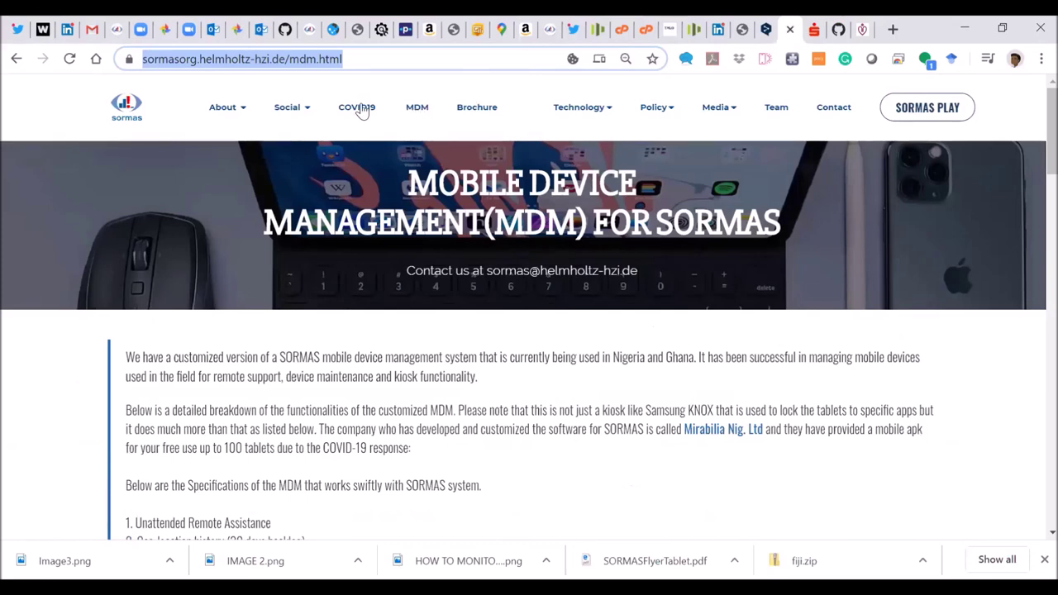
pyautogui.click(361, 112)
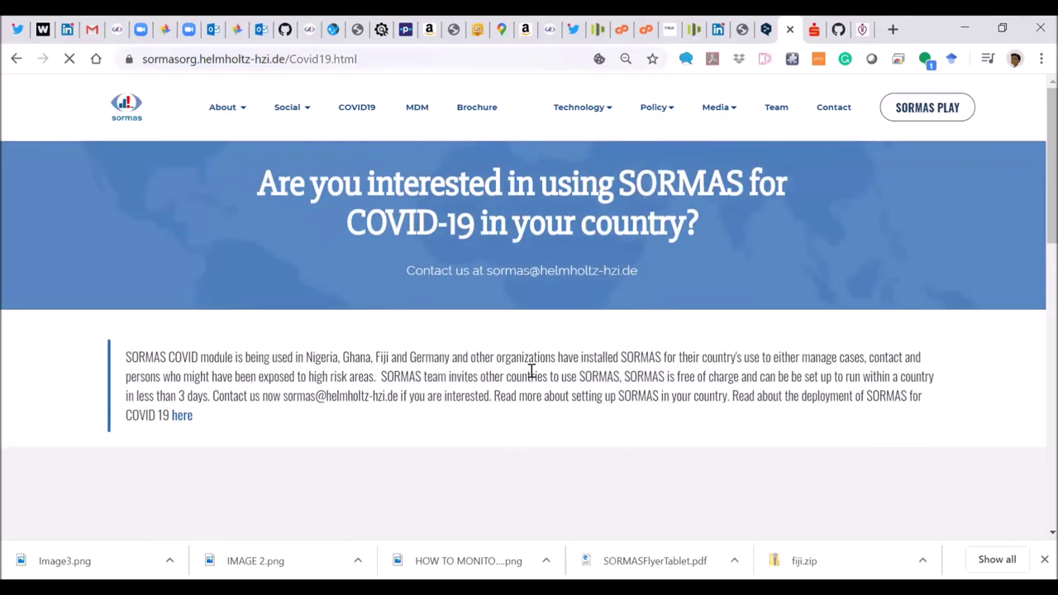
pyautogui.scroll(-5, 529, 372)
pyautogui.scroll(-5, 529, 370)
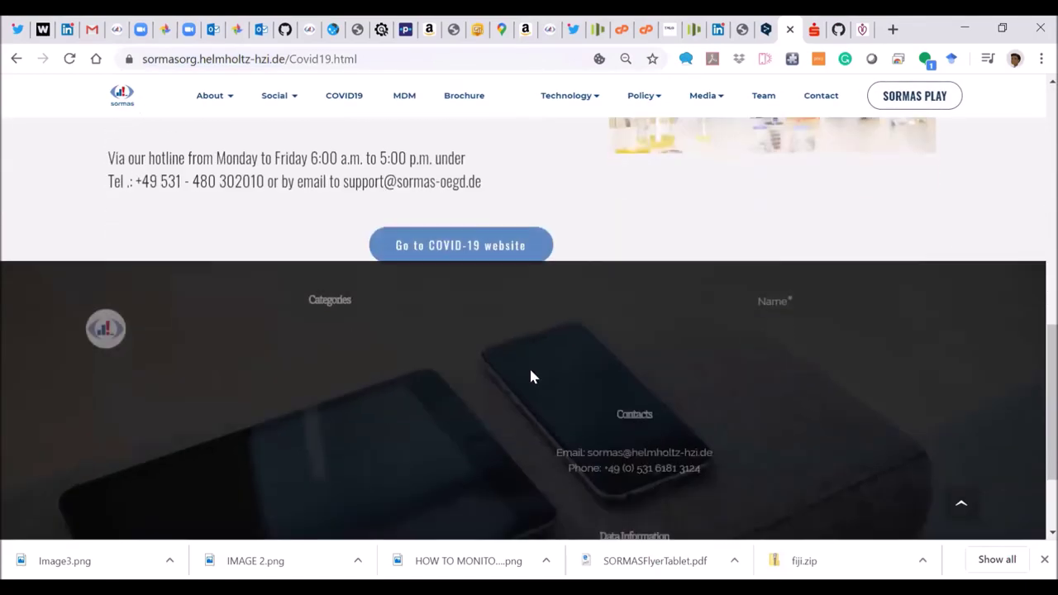
pyautogui.scroll(3, 529, 368)
pyautogui.scroll(8, 483, 339)
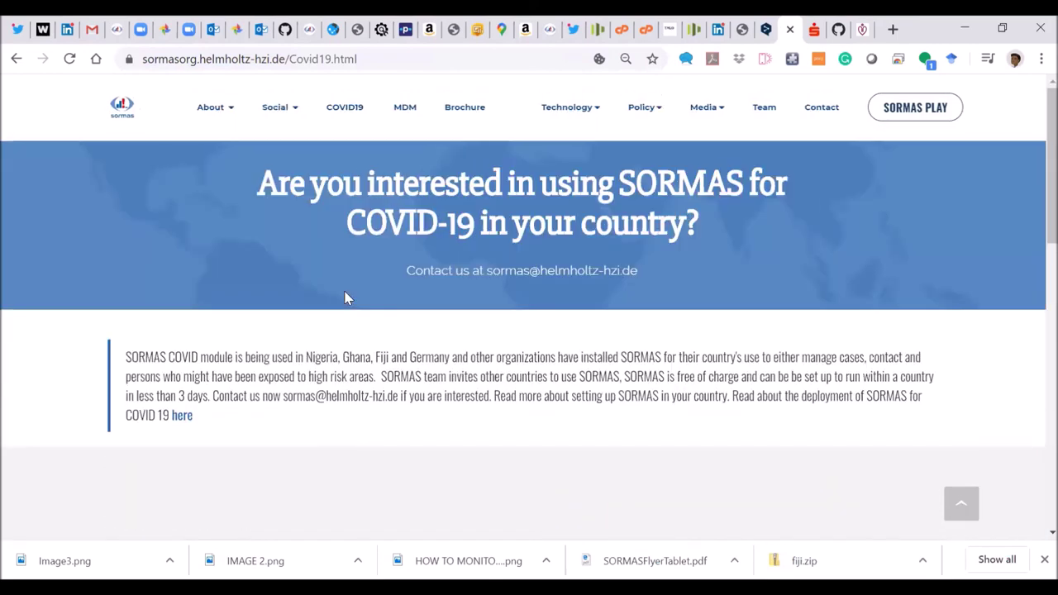
# Step: Open the New Countries page and scroll down to the 2020 countries map
pyautogui.click(241, 111)
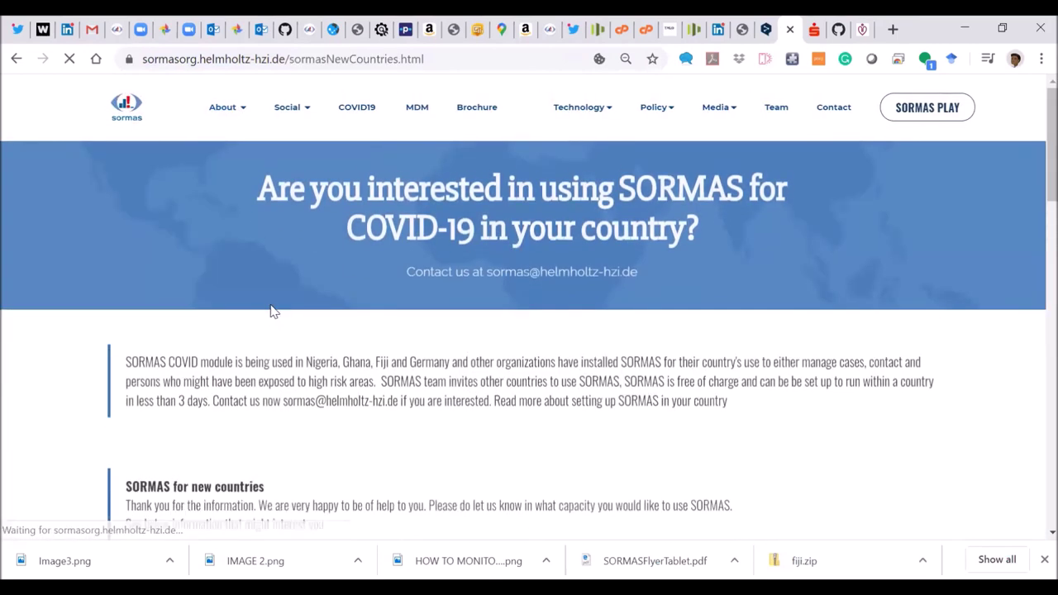
pyautogui.scroll(-3, 273, 311)
pyautogui.scroll(-10, 273, 312)
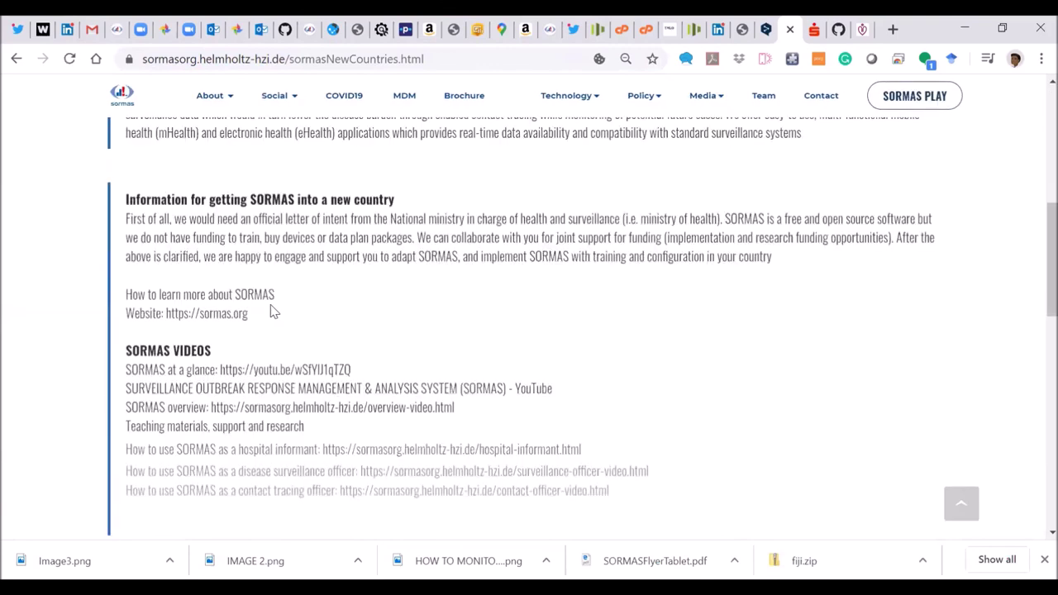
pyautogui.scroll(-4, 461, 277)
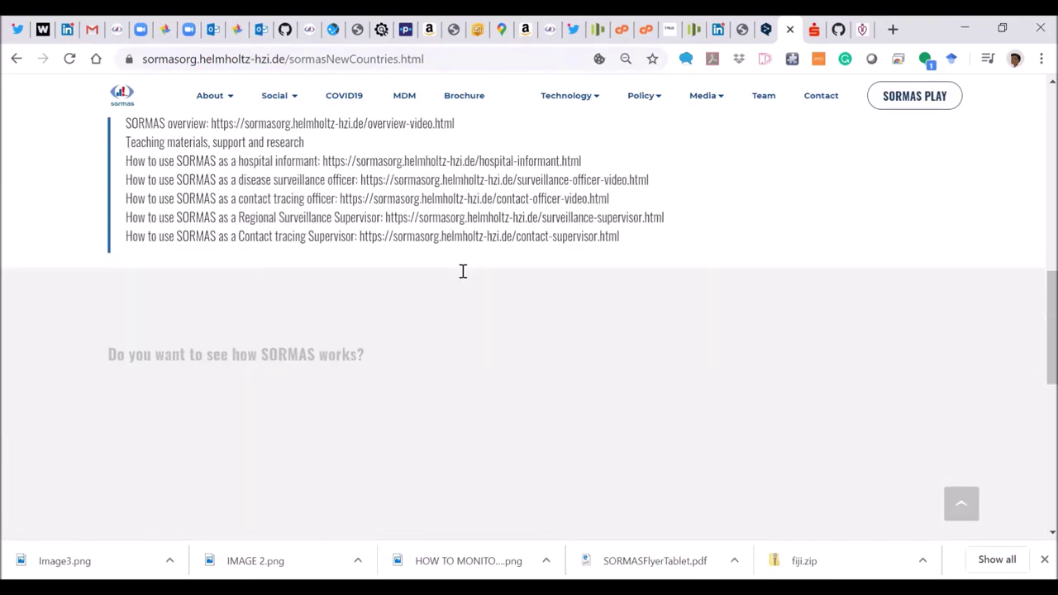
pyautogui.scroll(-2, 461, 277)
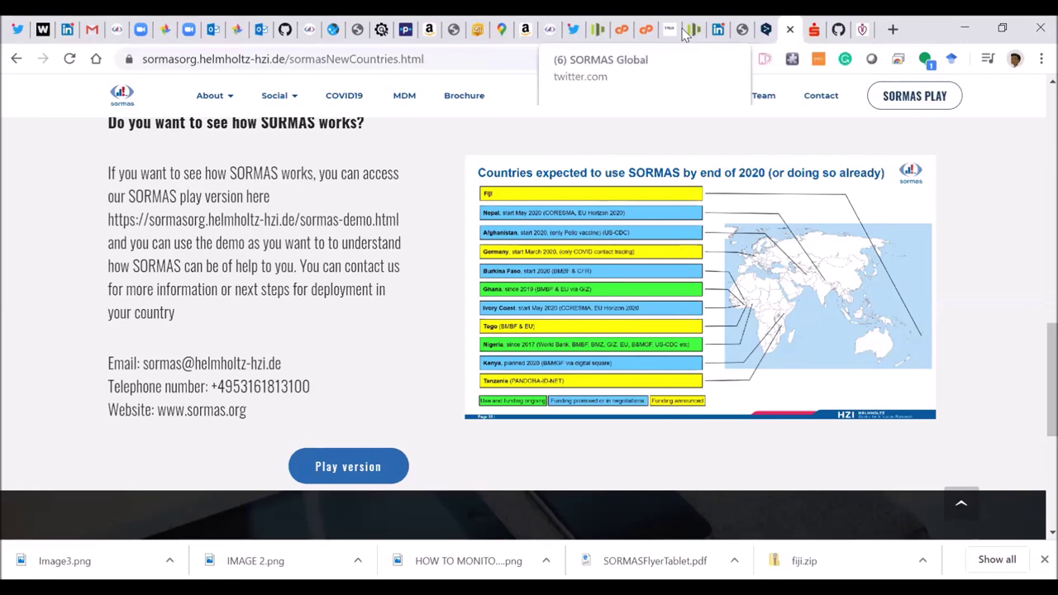
# Step: Return to the SORMAS demo and view the Surveillance Dashboard, showing AFP, Anthrax, COVID-19 and Other at 1 case
pyautogui.click(546, 29)
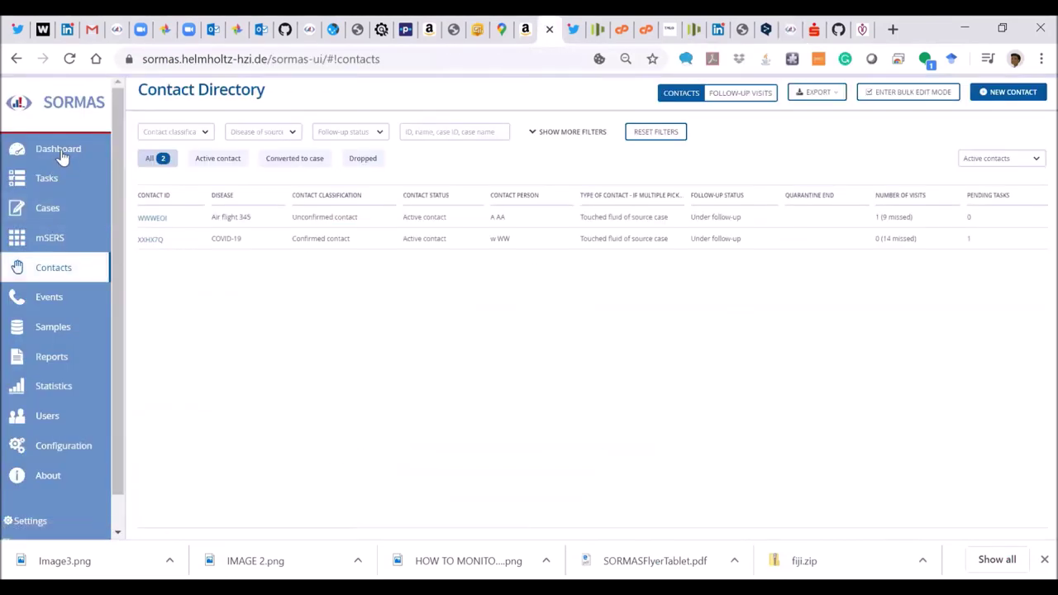
pyautogui.click(73, 153)
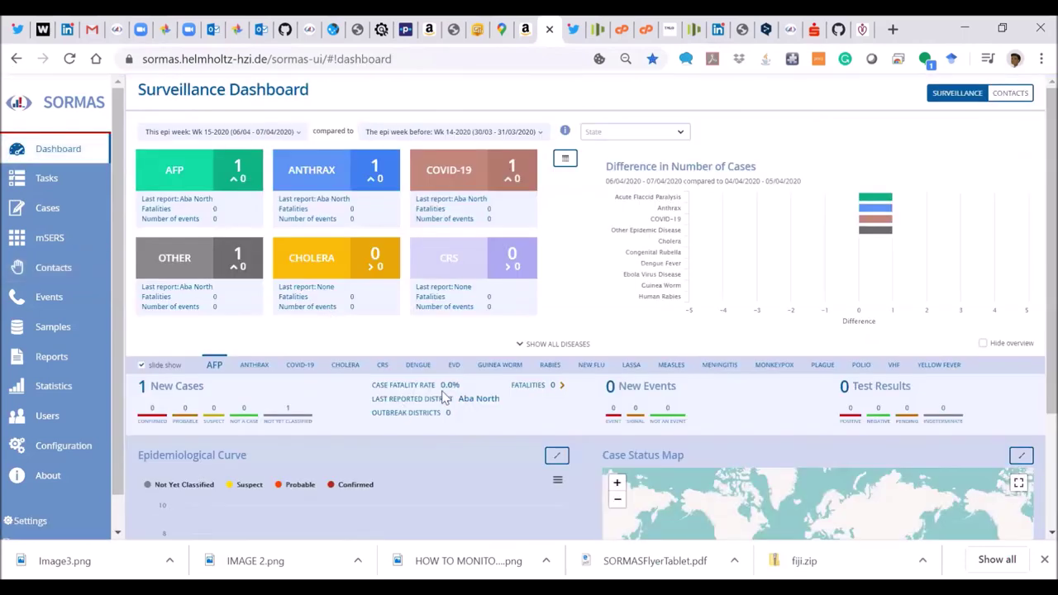
pyautogui.scroll(-2, 443, 396)
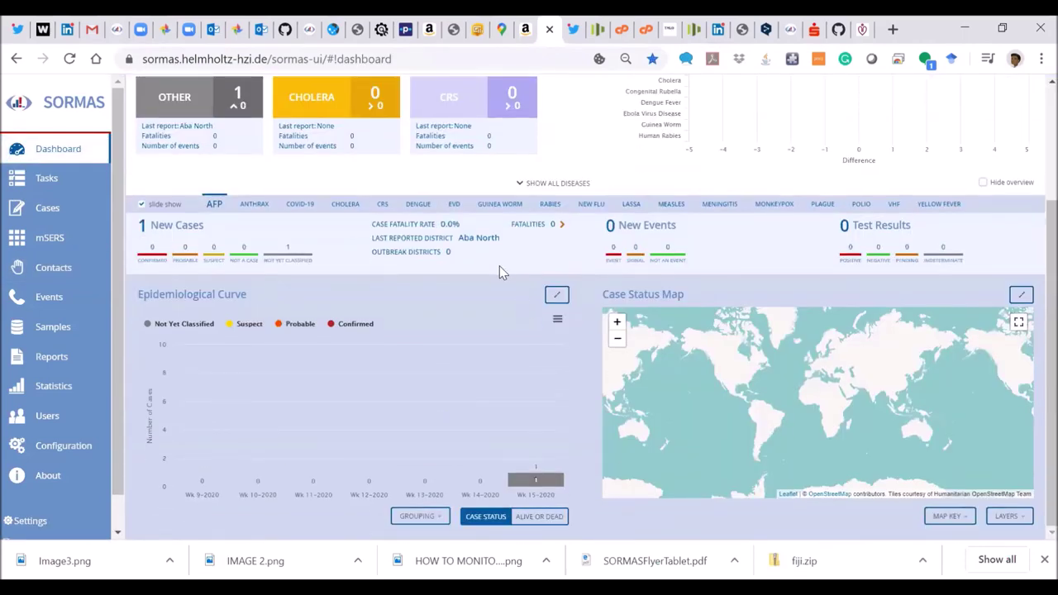
pyautogui.scroll(2, 499, 269)
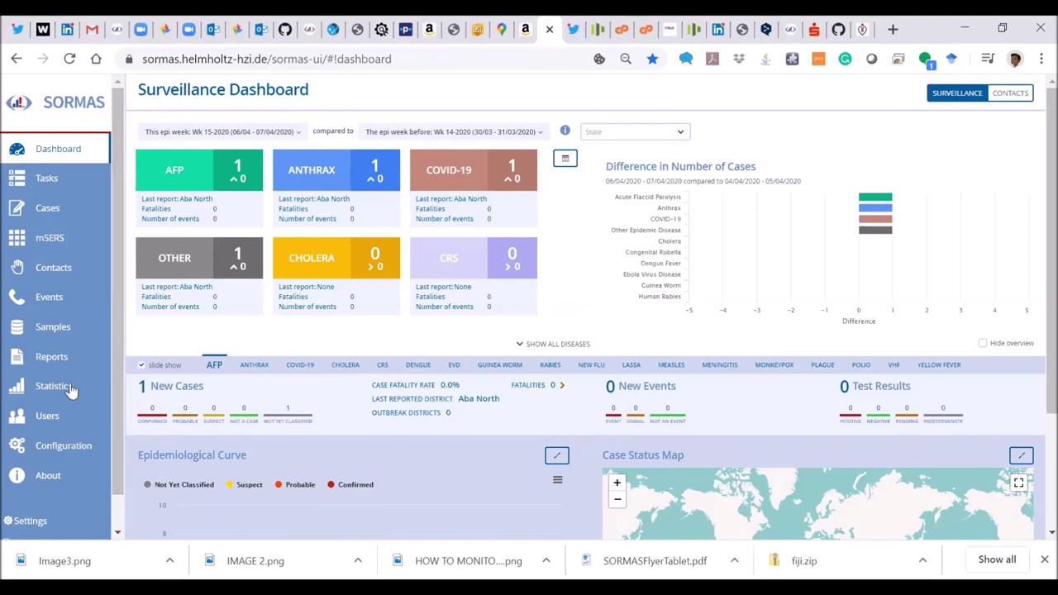
# Step: Check the empty Sample Directory (0 samples), open the first case, then return to the Case Directory
pyautogui.click(47, 329)
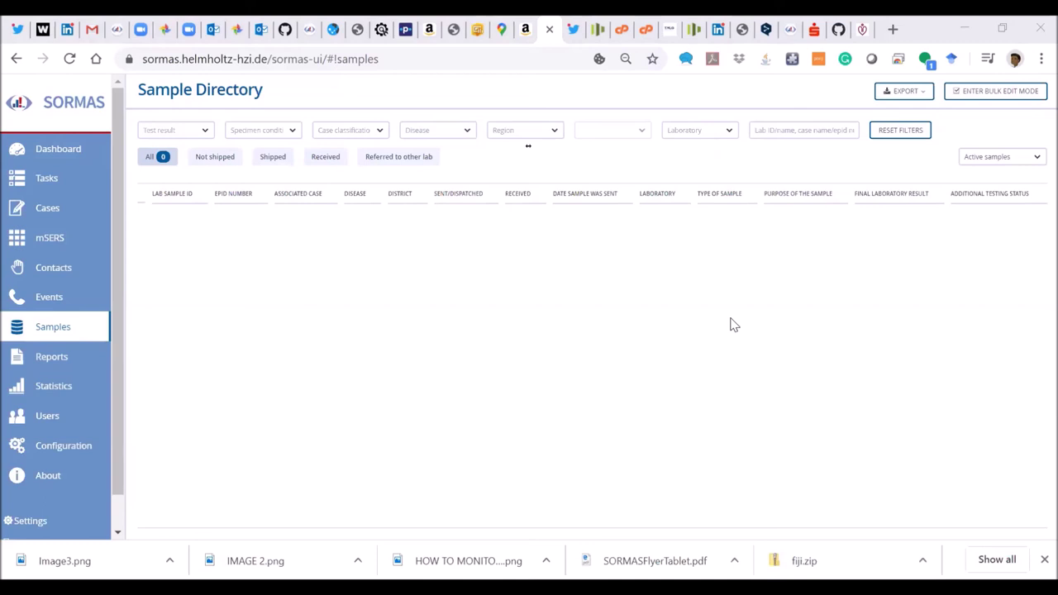
pyautogui.click(48, 331)
pyautogui.click(56, 218)
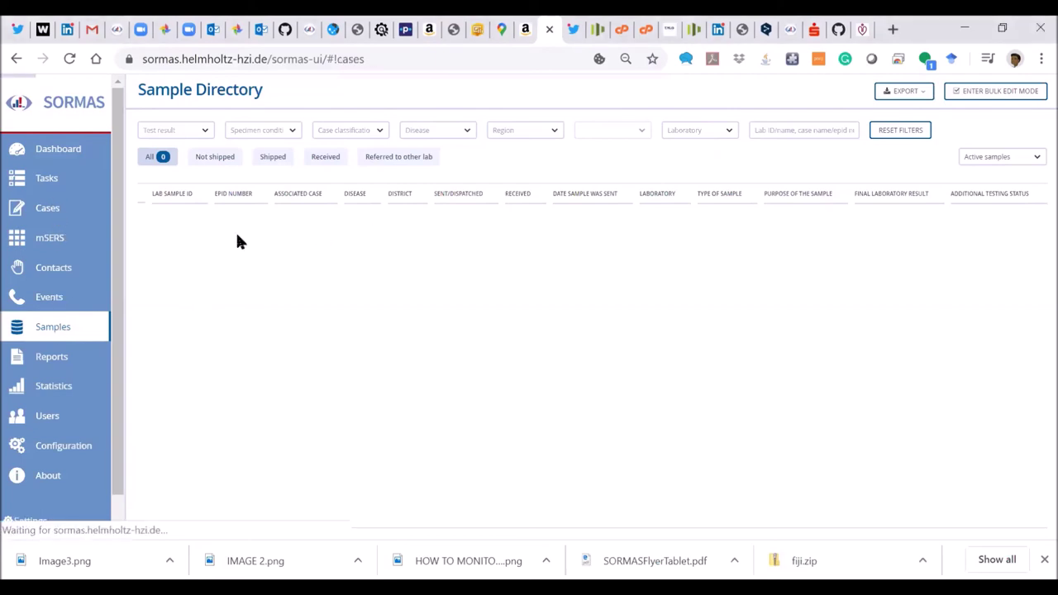
pyautogui.click(157, 218)
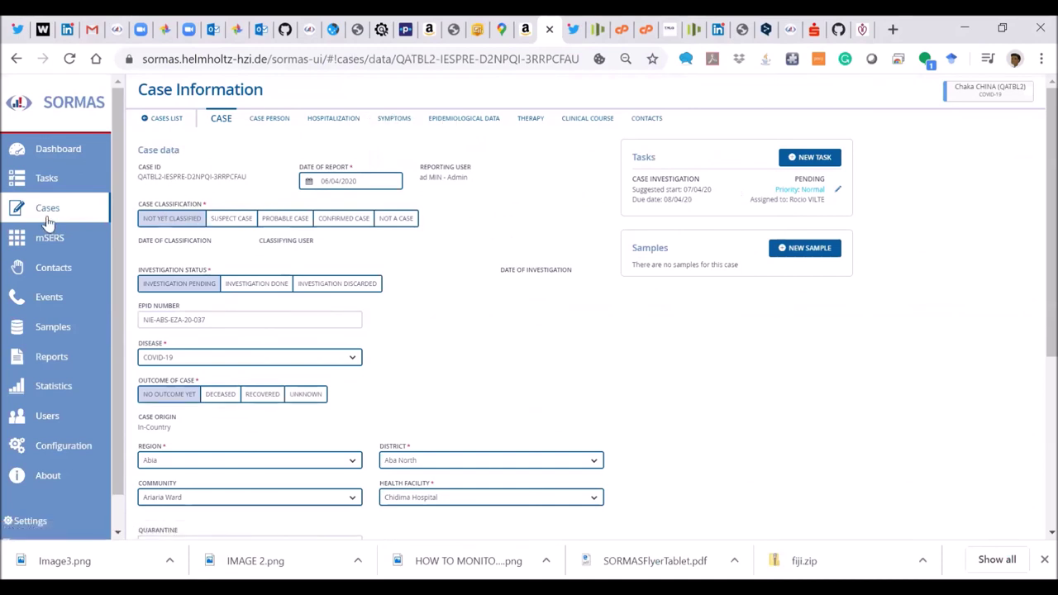
pyautogui.click(58, 335)
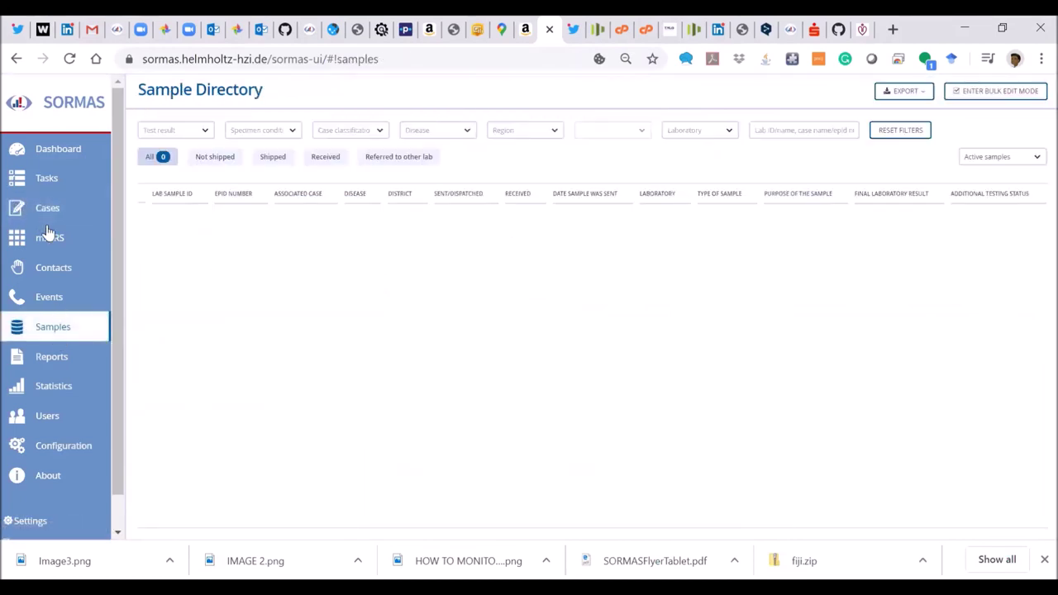
pyautogui.click(51, 210)
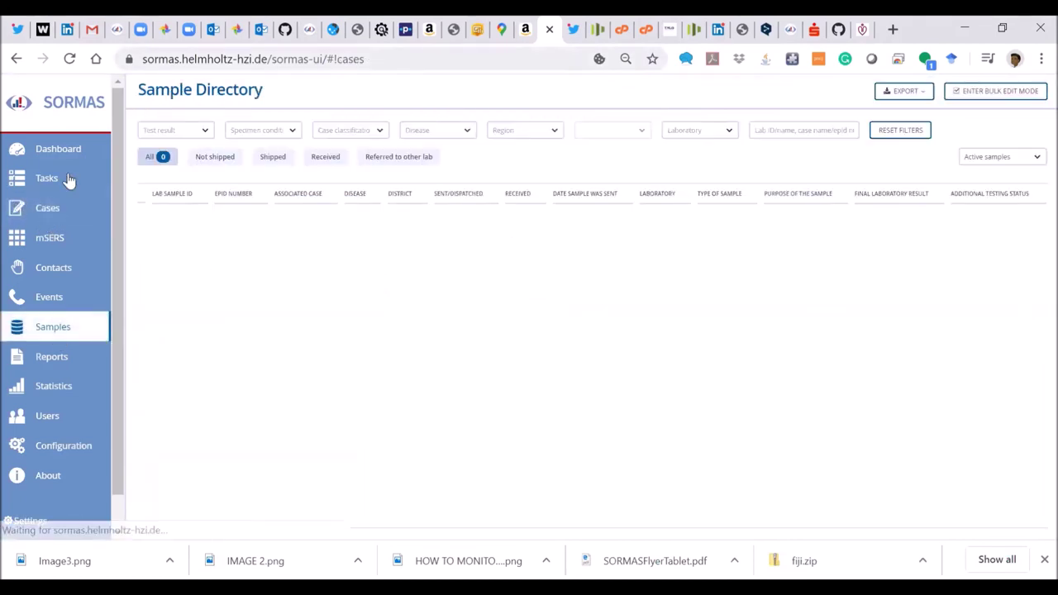
# Step: Go to the sormas.symeda.de demo server
pyautogui.hotkey('ctrl', 'l')
pyautogui.write('sormas.s')
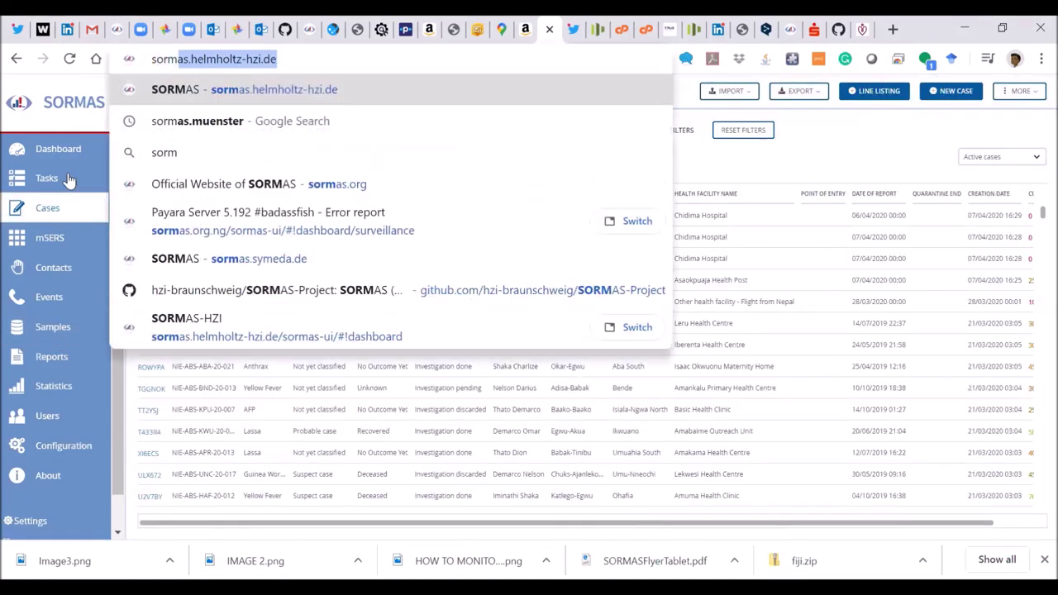
pyautogui.write('ymeda.de')
pyautogui.press('Return')
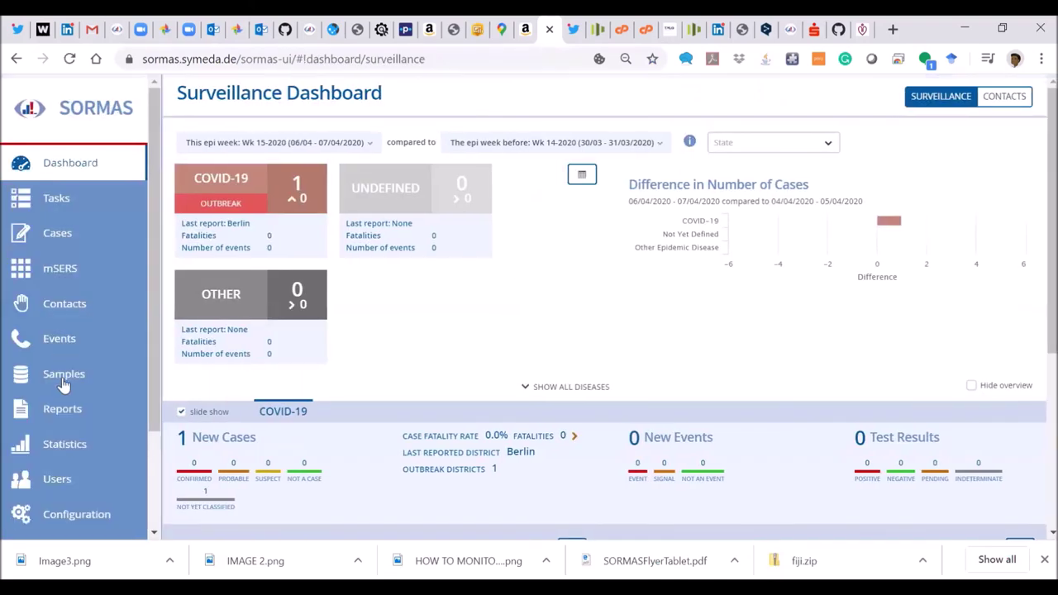
# Step: Browse the demo server's Sample Directory and pick the lab sample ID in row 8
pyautogui.click(64, 383)
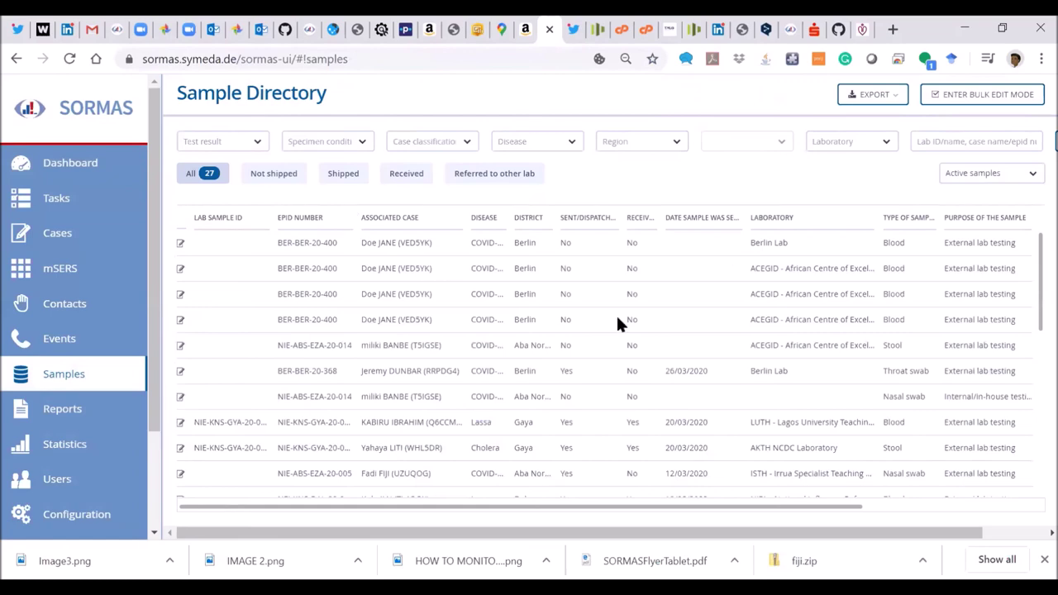
pyautogui.scroll(-3, 529, 363)
pyautogui.scroll(3, 529, 363)
pyautogui.hscroll(1, 495, 347)
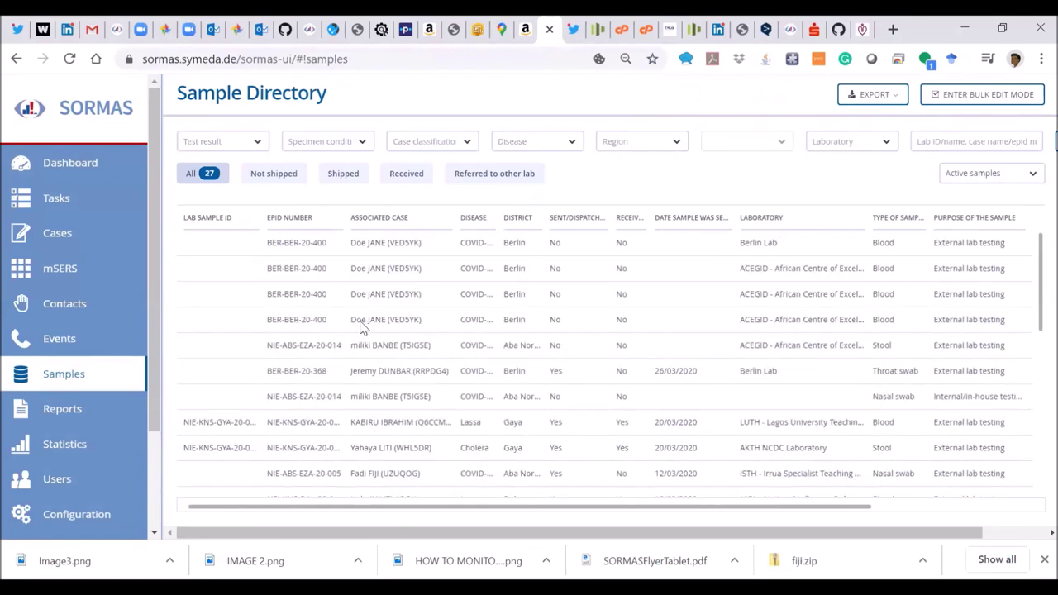
pyautogui.hscroll(-1, 376, 368)
pyautogui.doubleClick(204, 424)
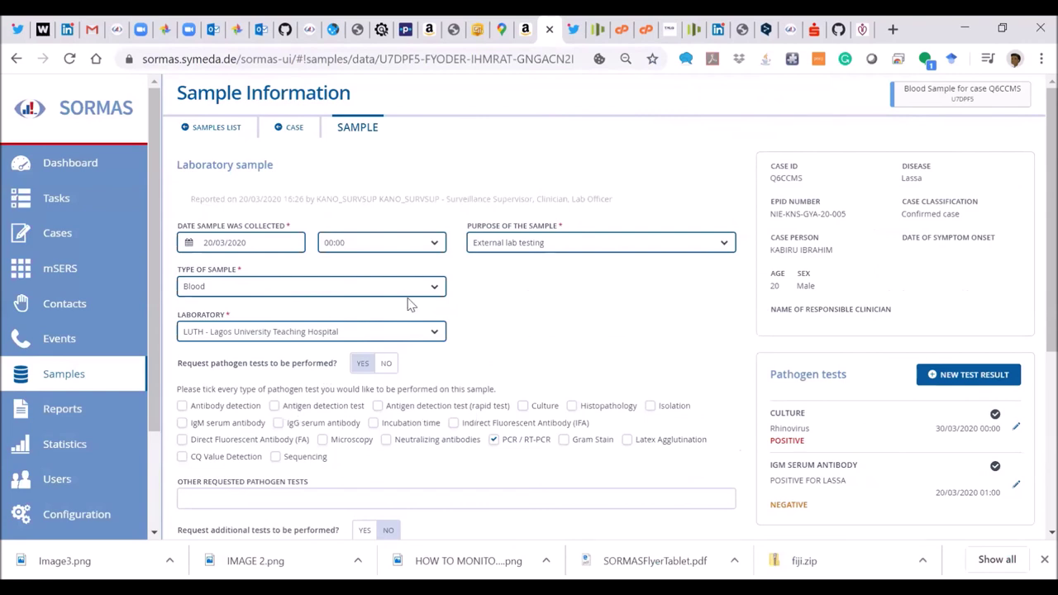
pyautogui.click(434, 332)
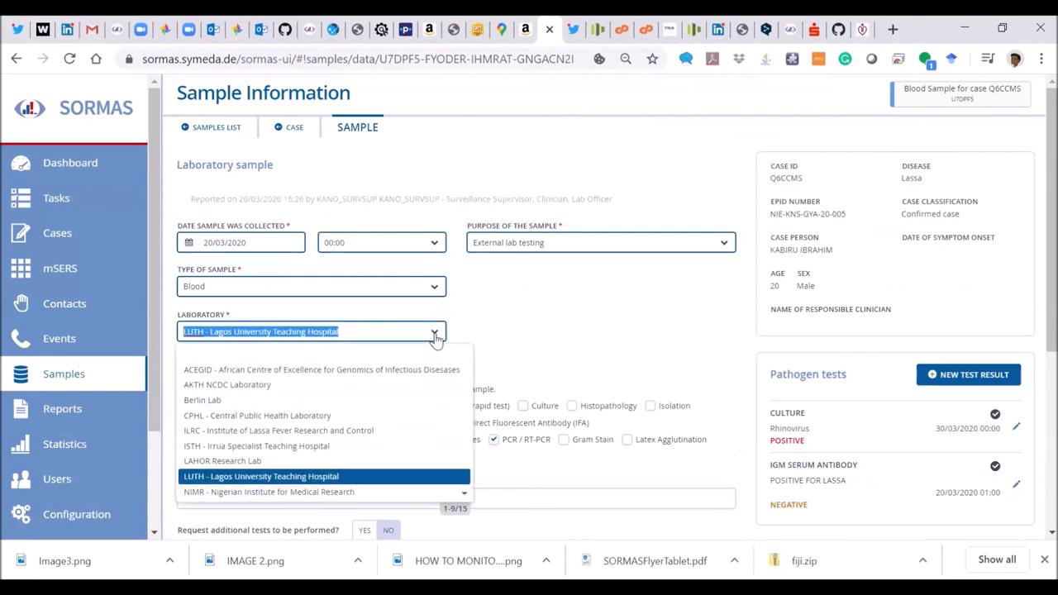
pyautogui.click(519, 310)
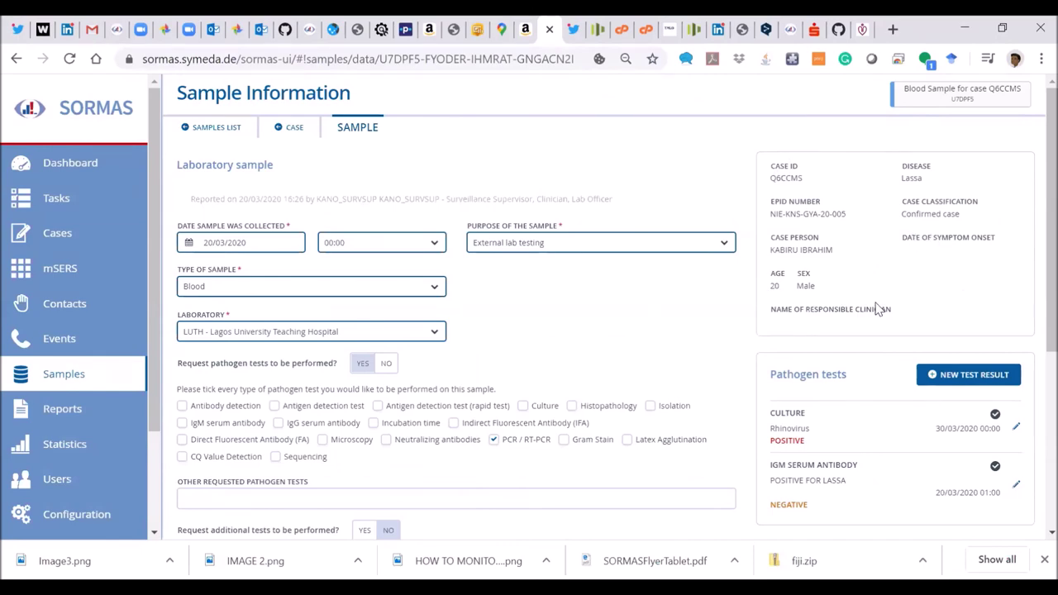
pyautogui.scroll(-2, 724, 357)
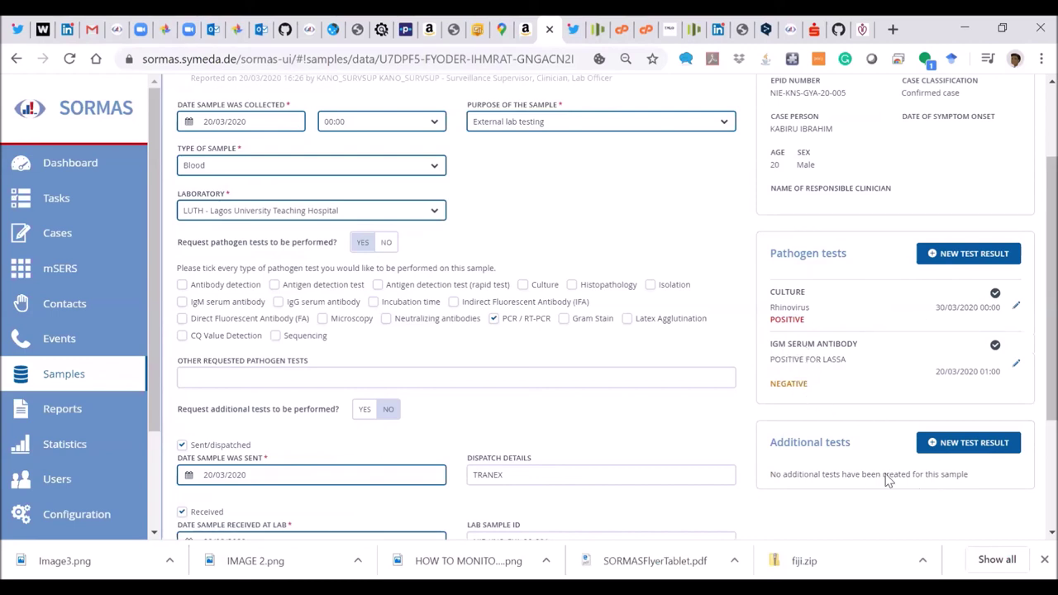
pyautogui.click(968, 256)
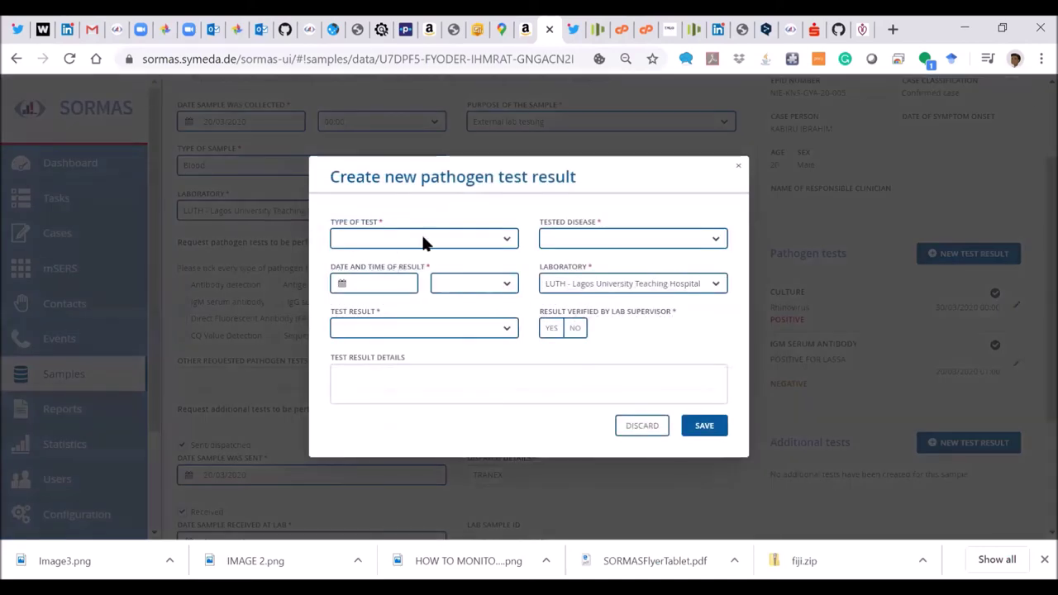
pyautogui.click(637, 429)
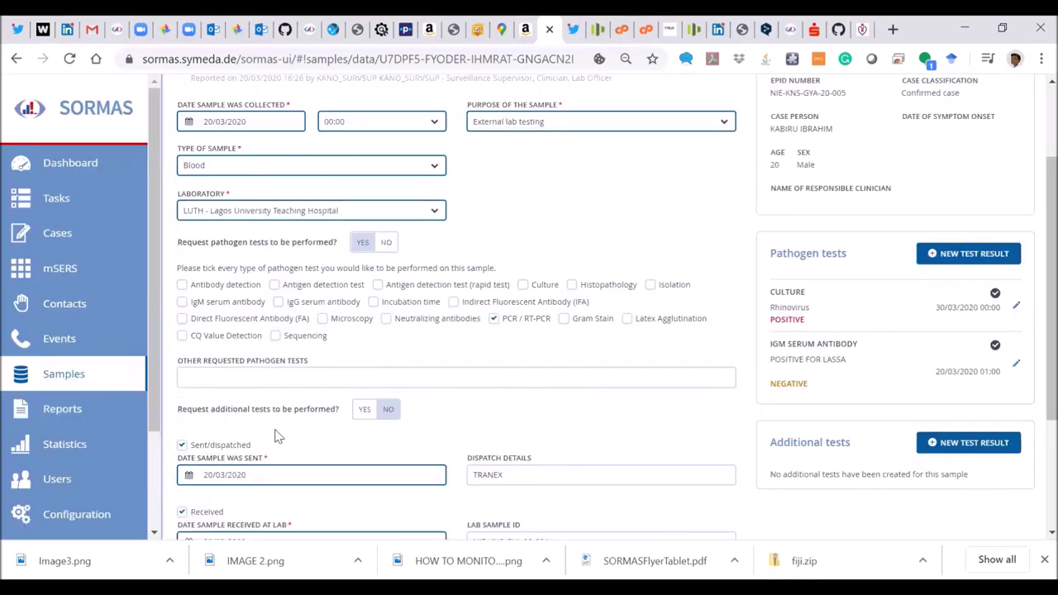
pyautogui.scroll(-3, 280, 433)
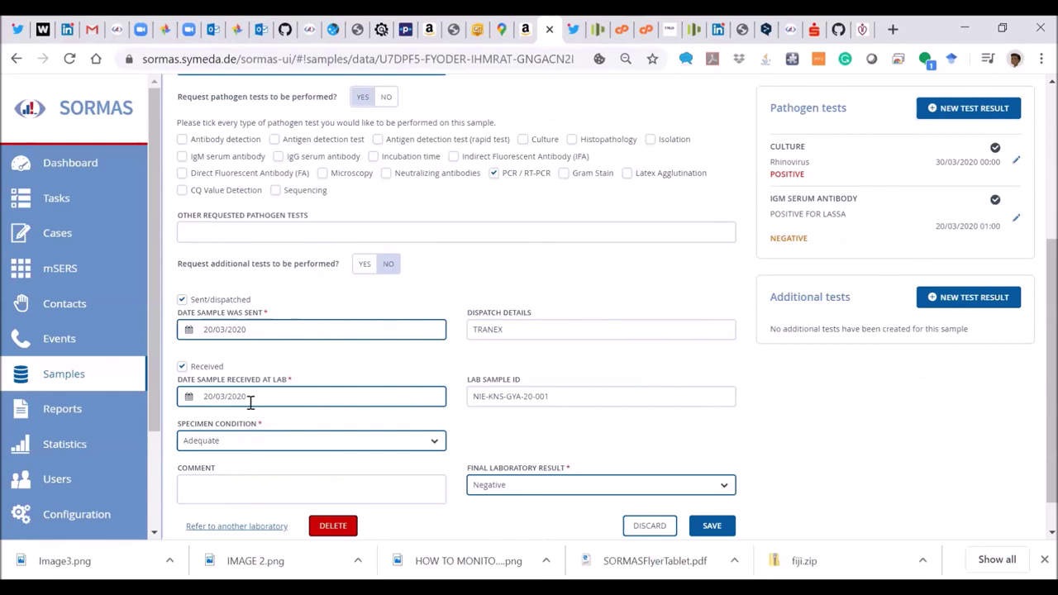
pyautogui.scroll(-1, 261, 417)
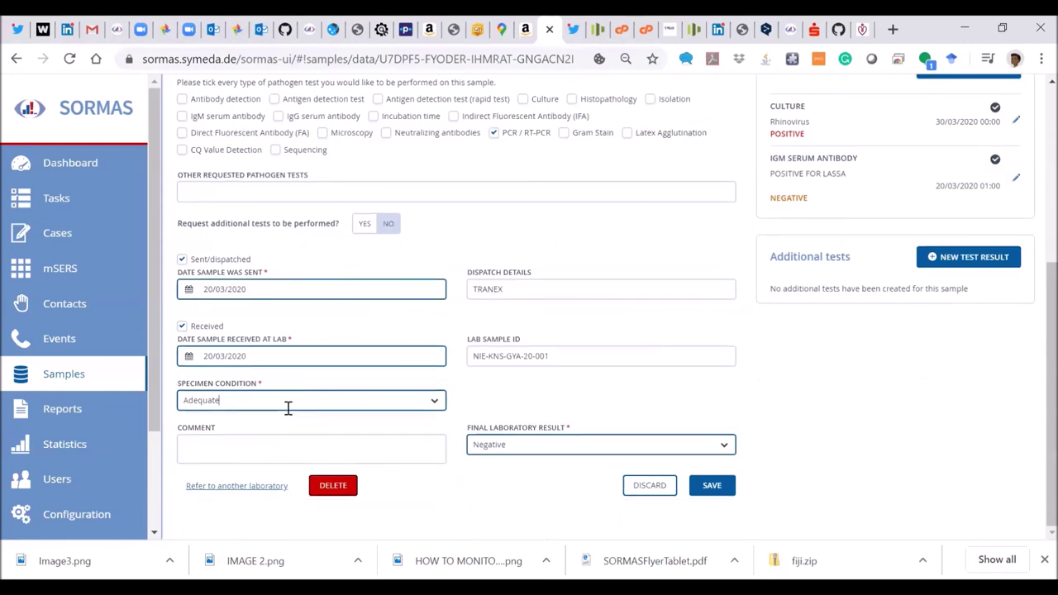
pyautogui.click(433, 404)
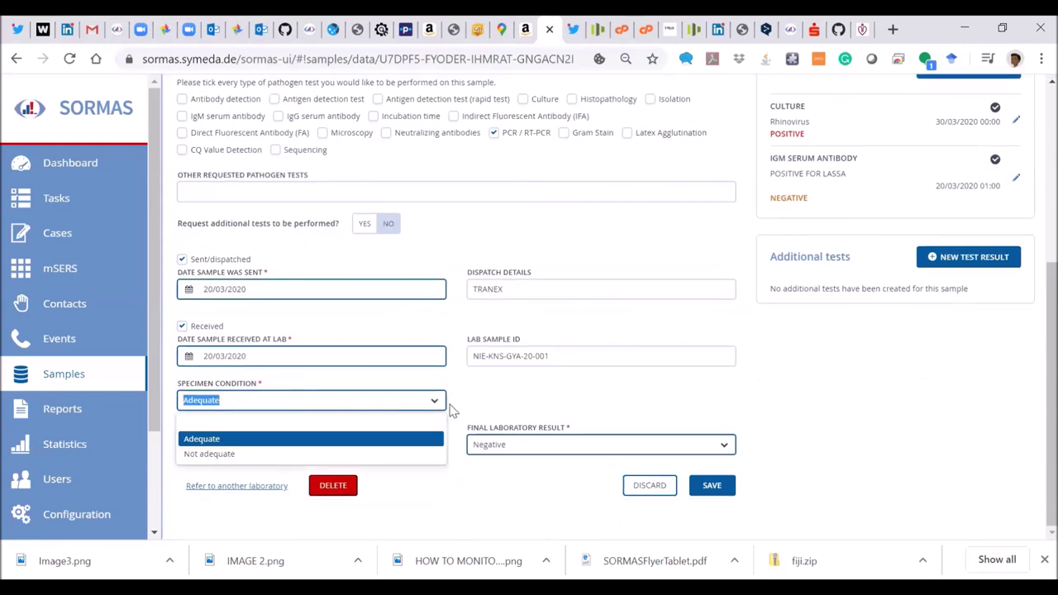
pyautogui.click(462, 407)
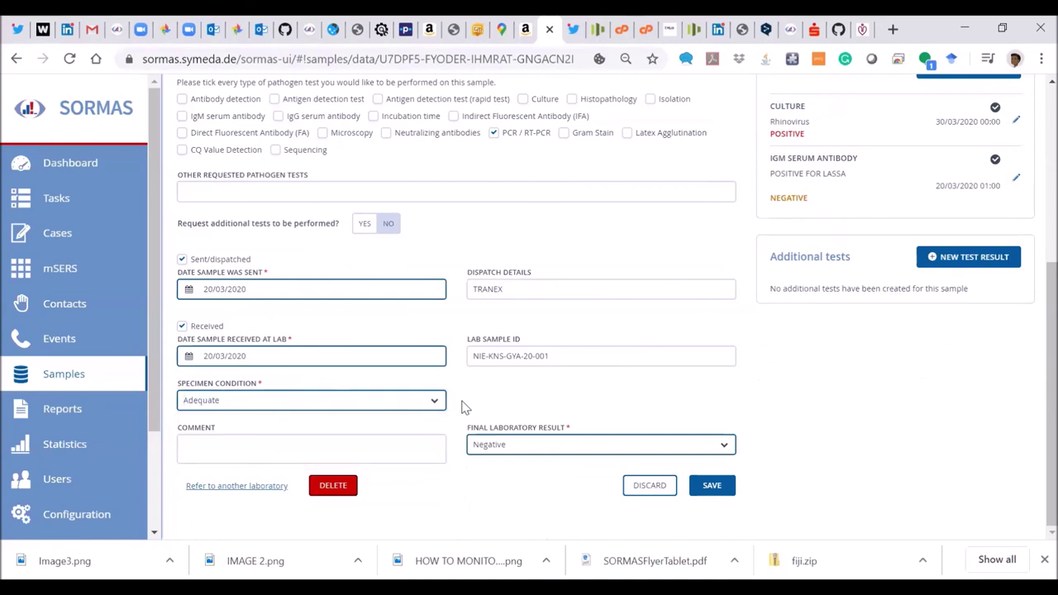
pyautogui.click(258, 490)
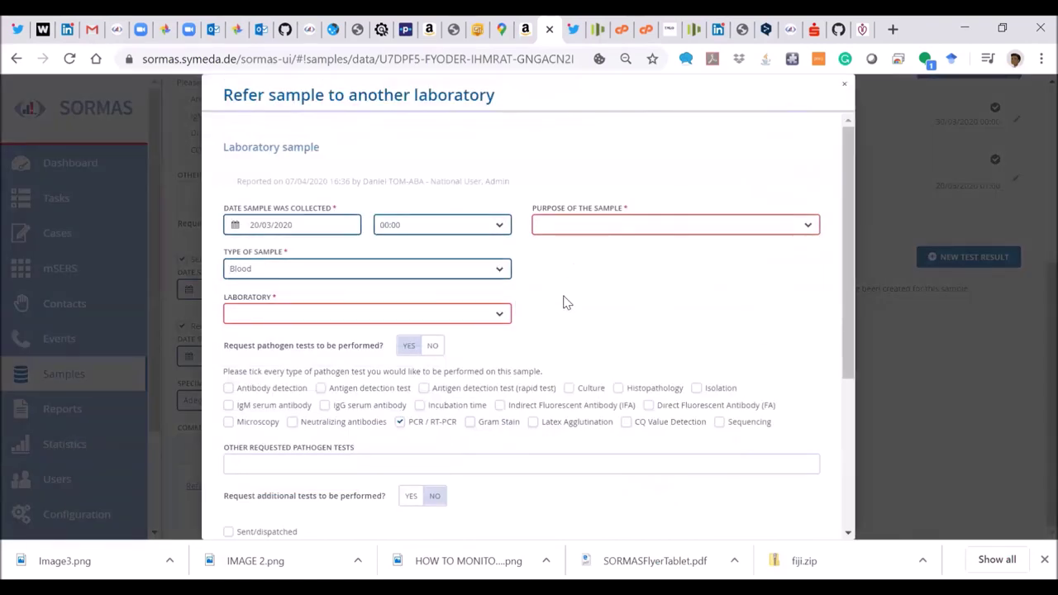
pyautogui.click(803, 229)
pyautogui.click(732, 226)
pyautogui.click(682, 262)
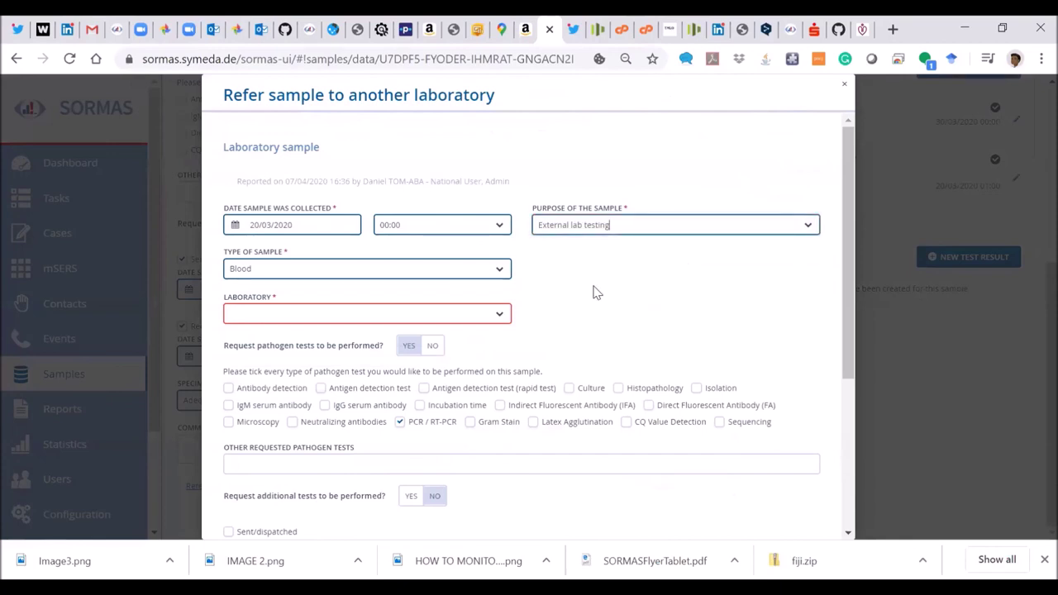
pyautogui.click(805, 224)
pyautogui.click(502, 324)
pyautogui.click(500, 316)
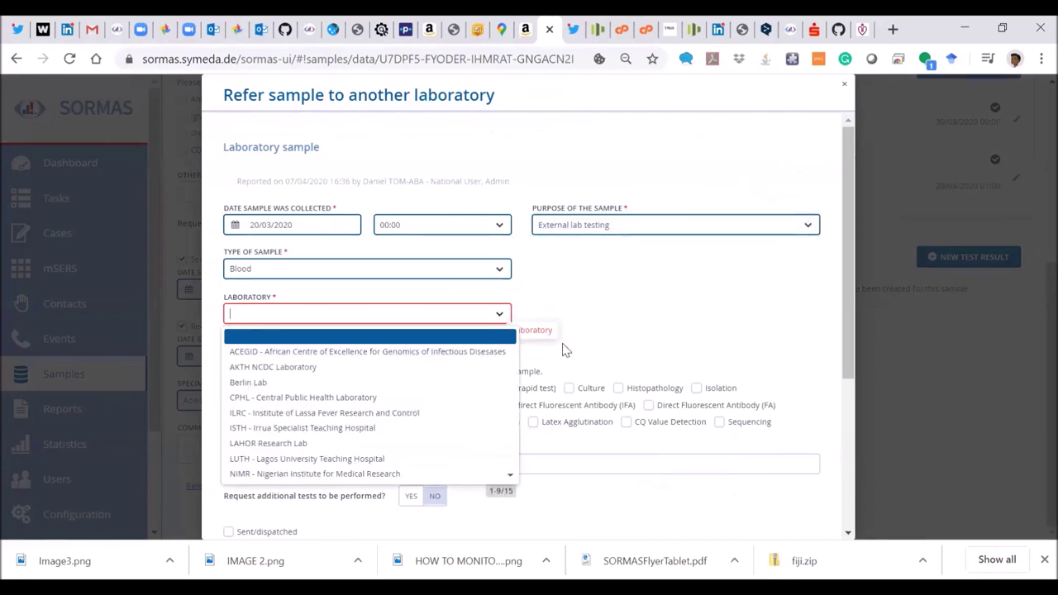
pyautogui.click(562, 351)
pyautogui.click(500, 315)
pyautogui.click(457, 342)
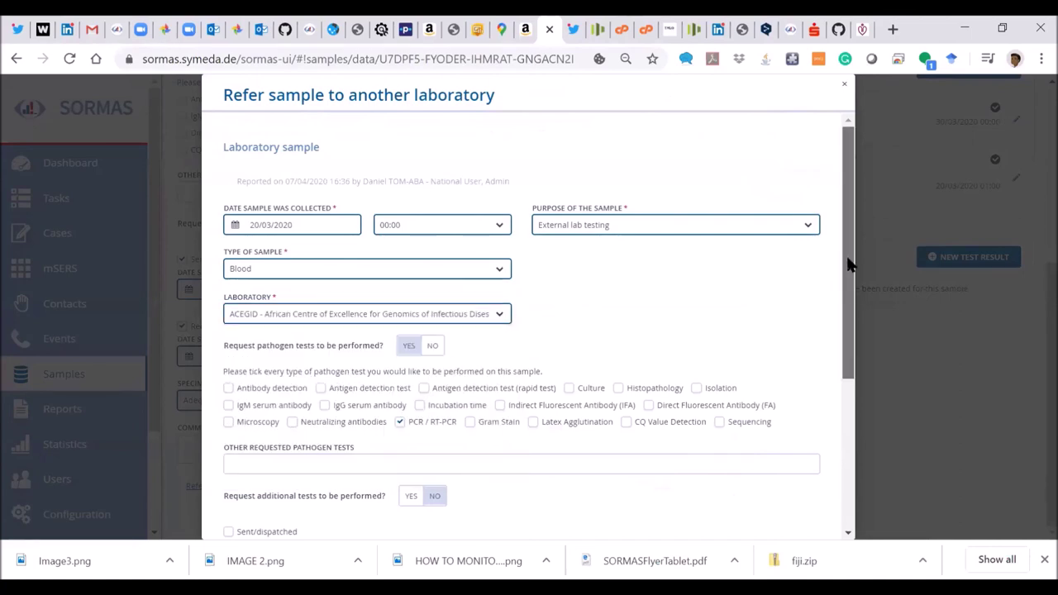
pyautogui.moveTo(848, 262); pyautogui.dragTo(843, 447)
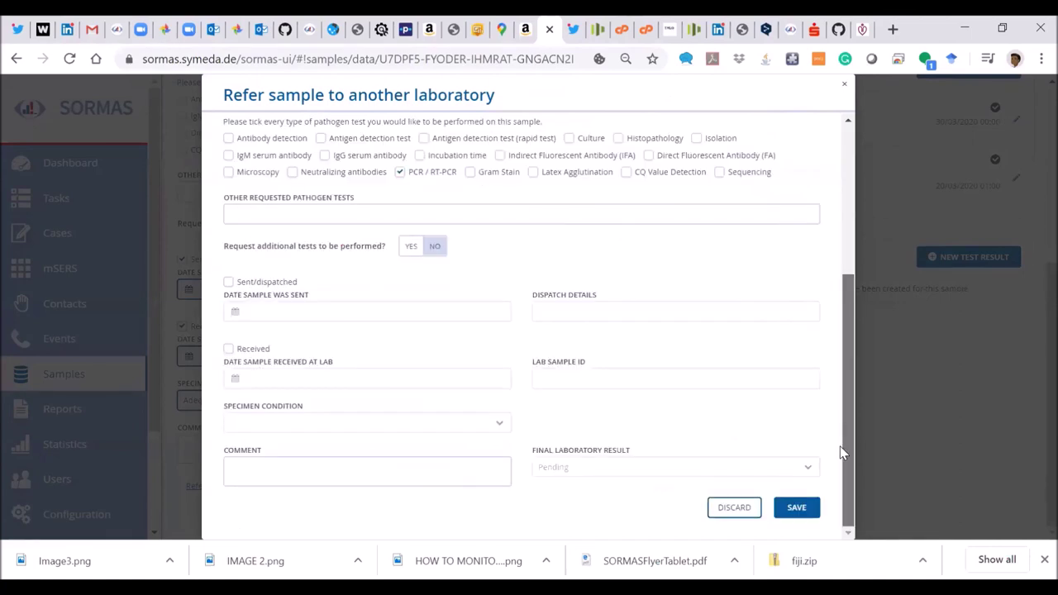
pyautogui.click(752, 507)
pyautogui.scroll(-3, 620, 393)
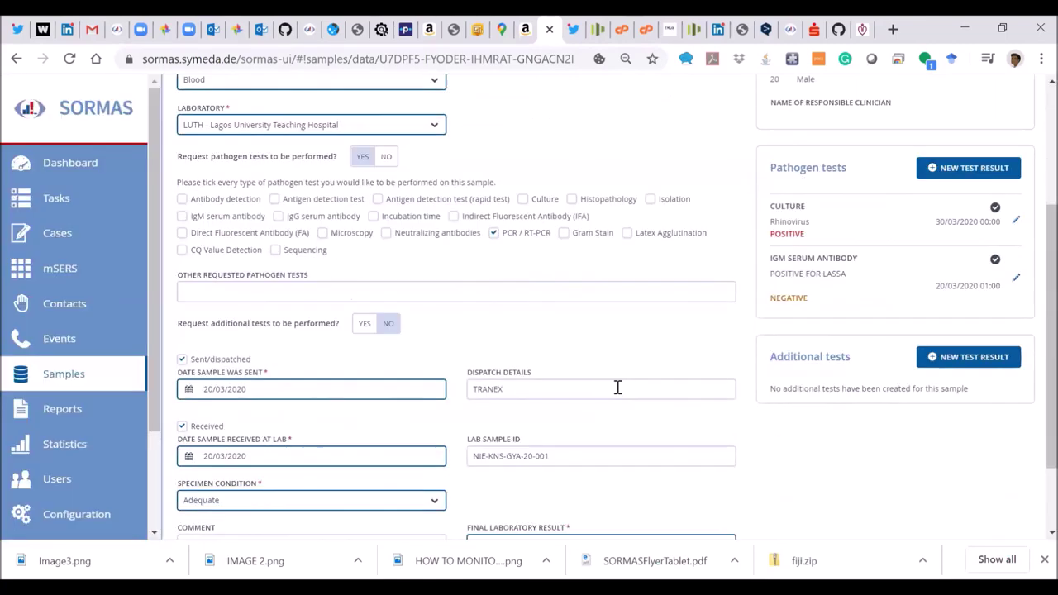
pyautogui.scroll(2, 619, 392)
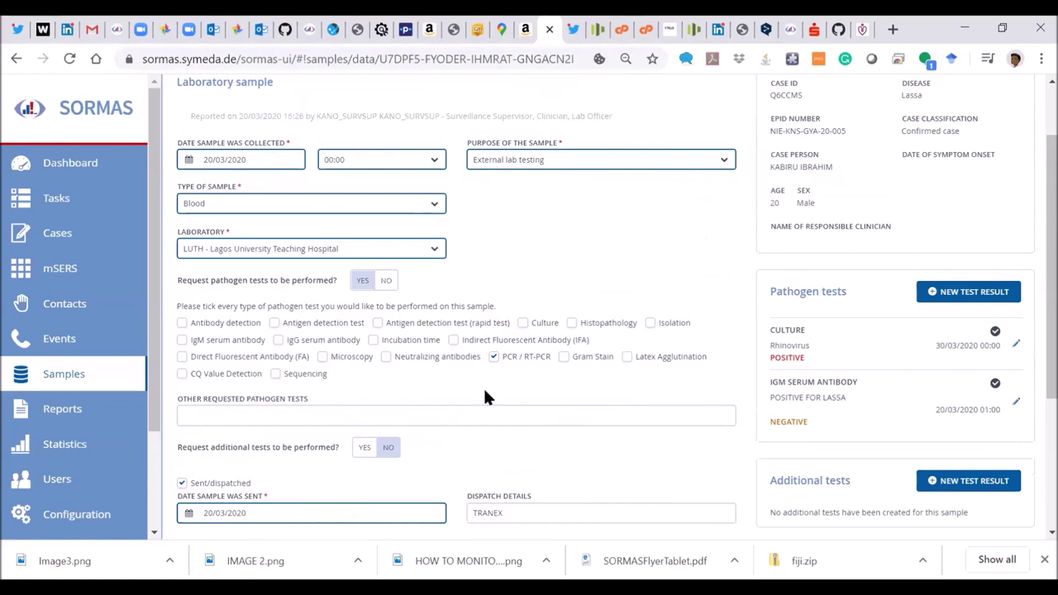
pyautogui.scroll(1, 487, 407)
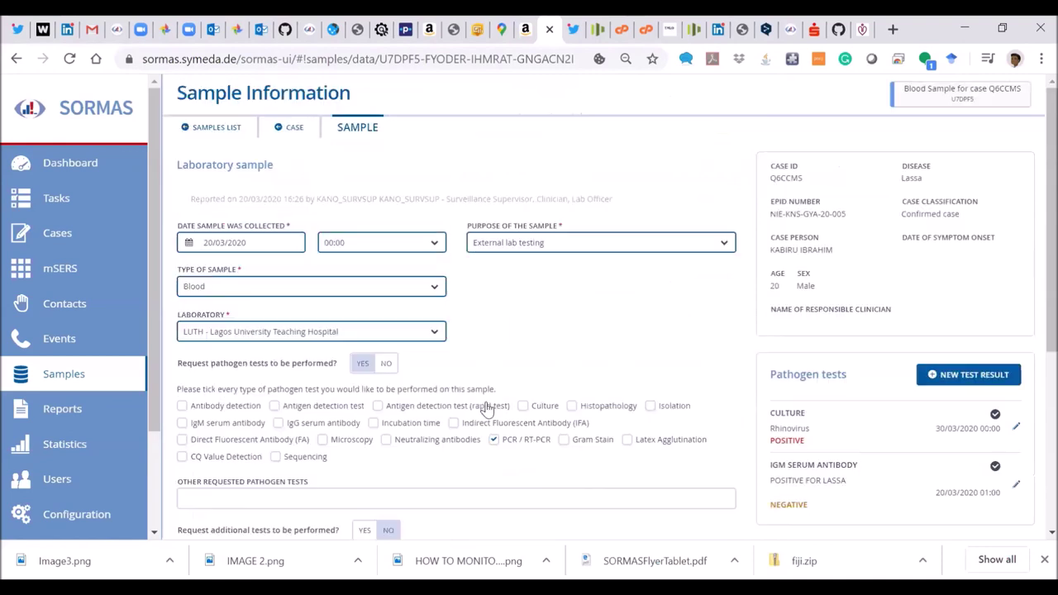
# Step: Go to the sample's case, pass through the dashboard, and list all 224 cases
pyautogui.click(295, 128)
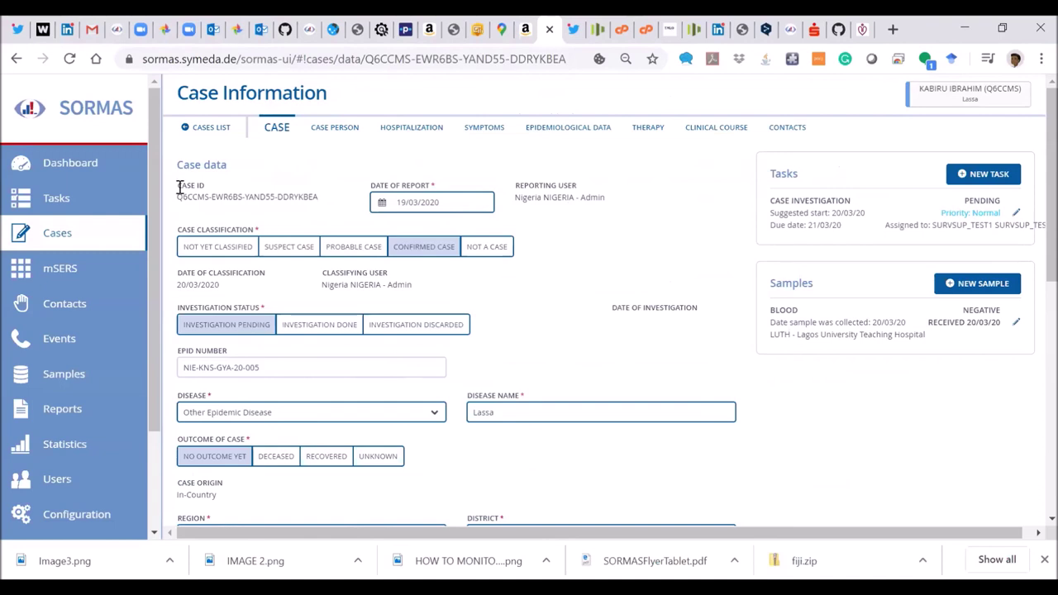
pyautogui.click(72, 168)
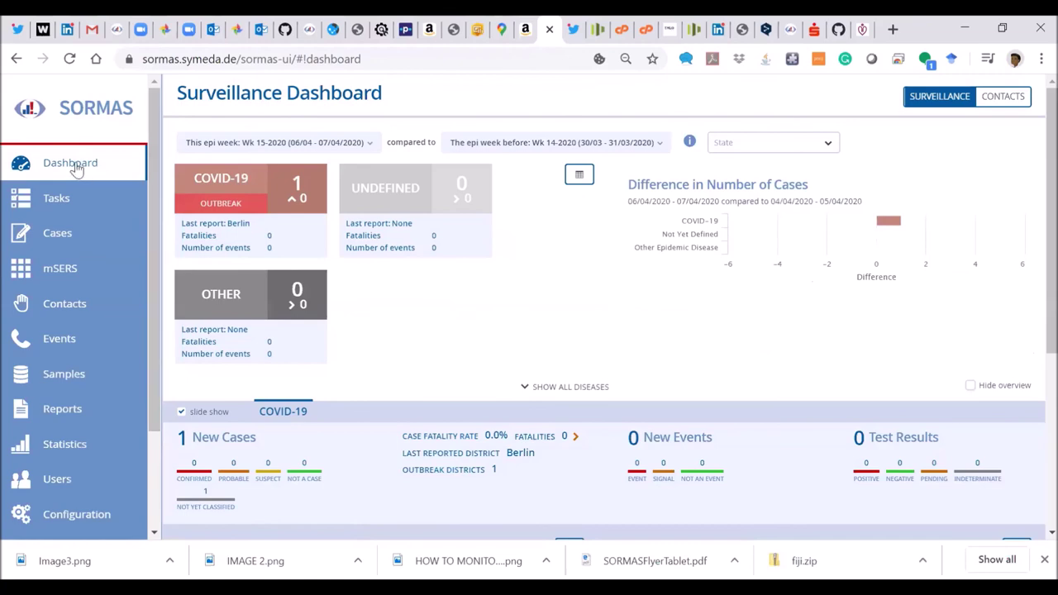
pyautogui.click(58, 235)
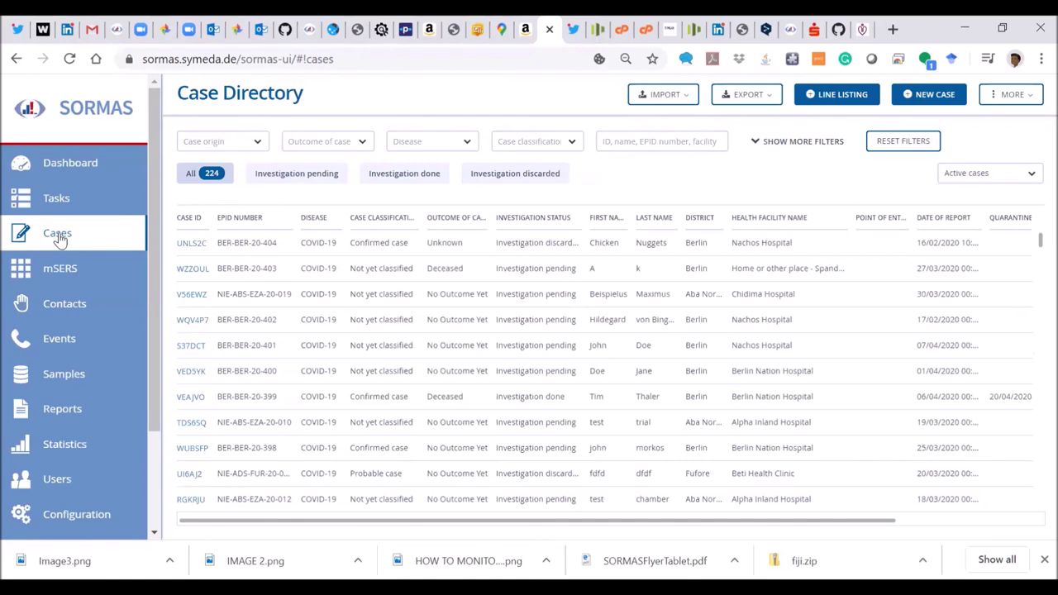
# Step: Return from GitHub to the website's New Countries page and review its how-to video links
pyautogui.click(838, 30)
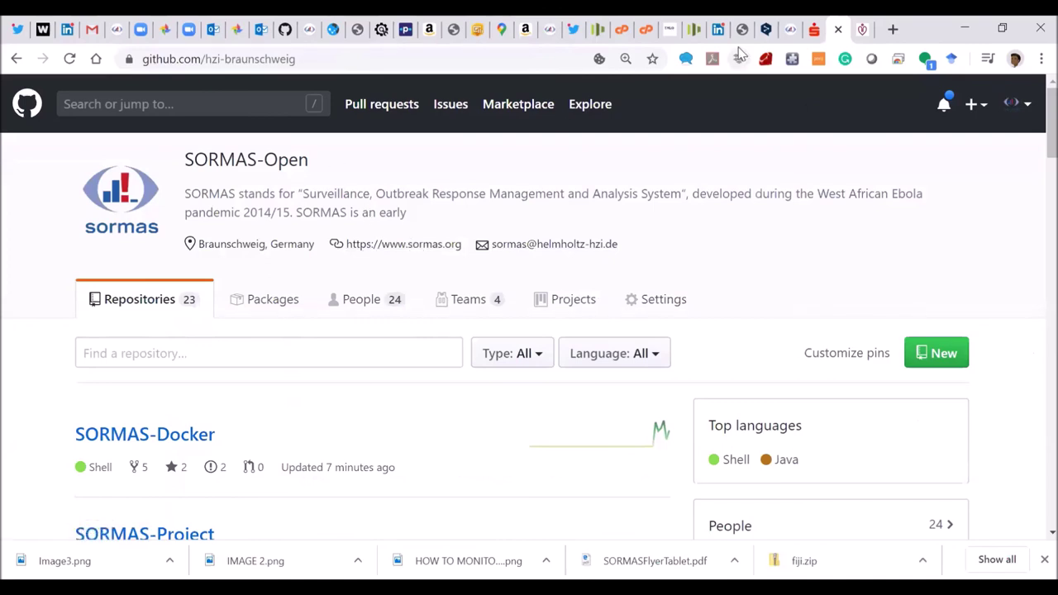
pyautogui.click(791, 33)
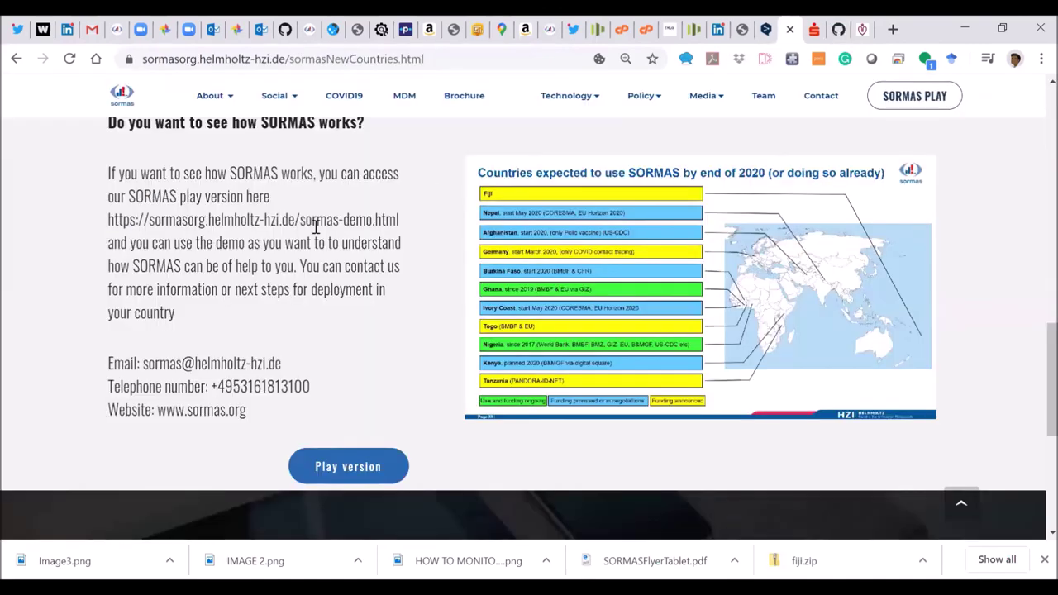
pyautogui.scroll(5, 315, 227)
pyautogui.scroll(6, 315, 227)
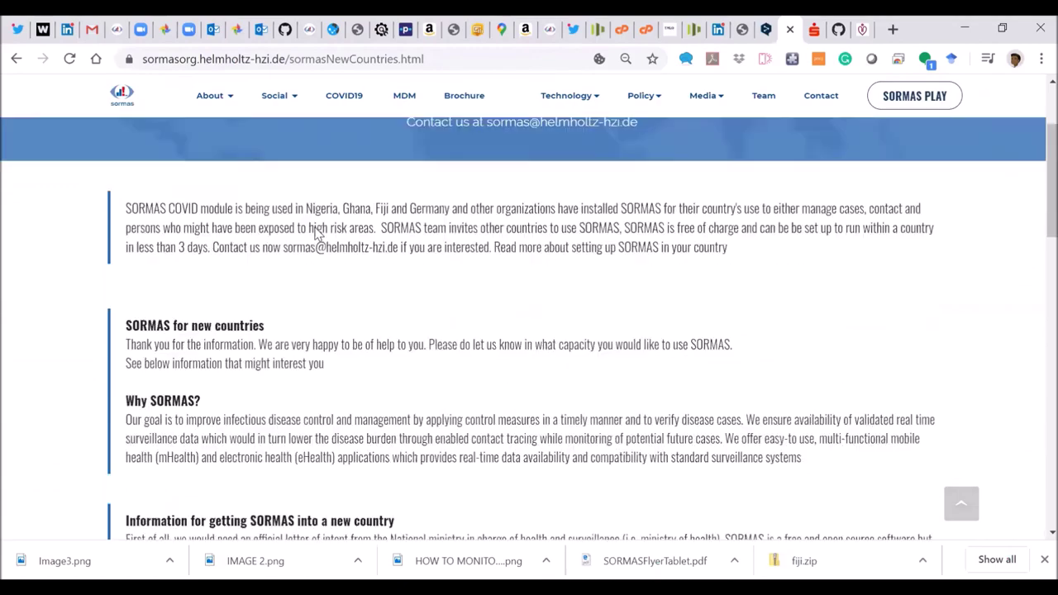
pyautogui.scroll(-15, 314, 228)
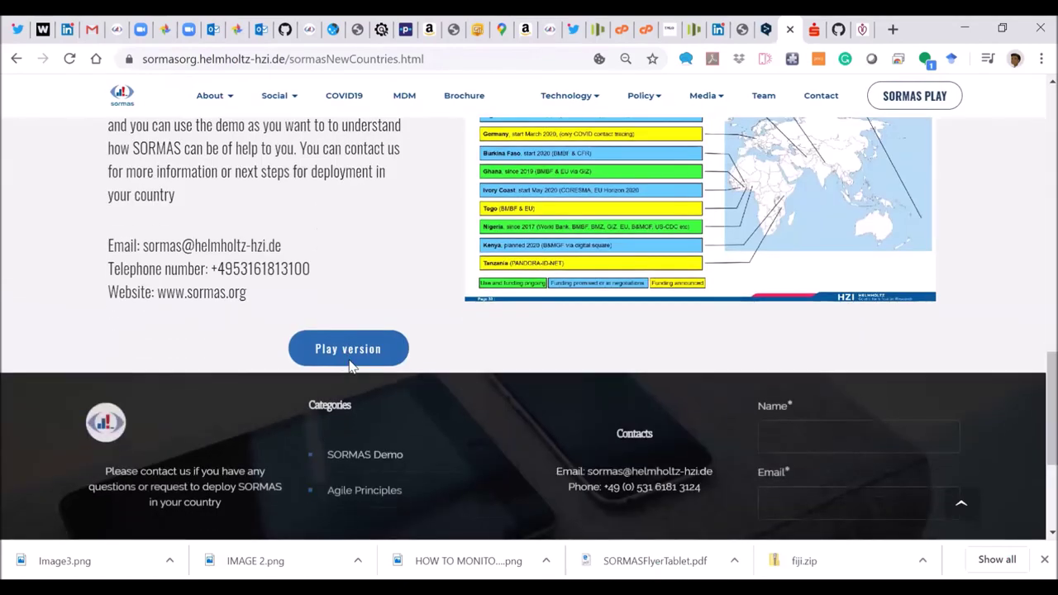
pyautogui.scroll(2, 290, 243)
pyautogui.scroll(10, 290, 243)
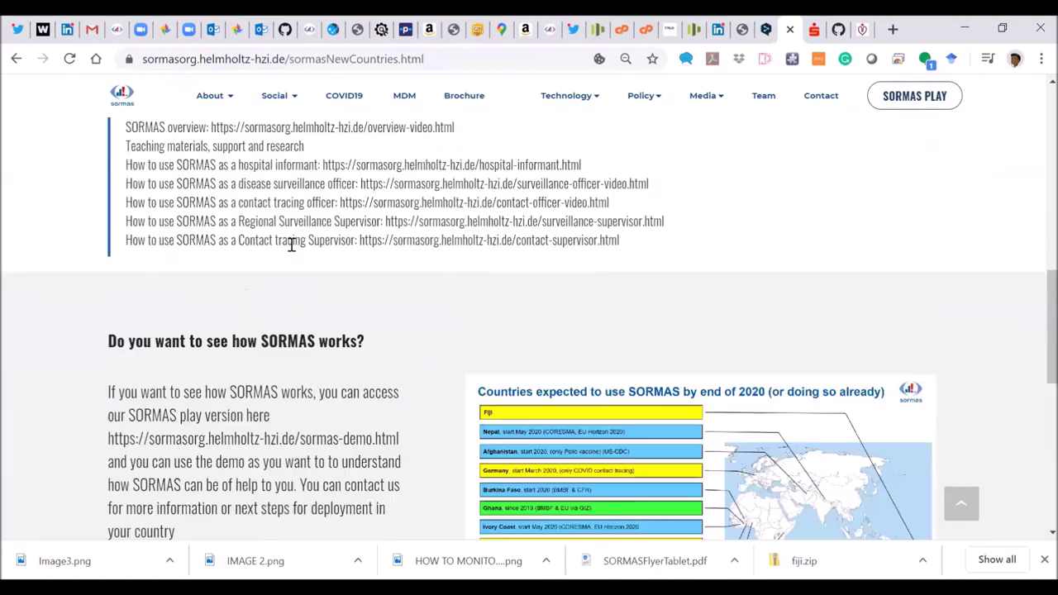
# Step: View the website's Contact Us form, then load the COVID19 page
pyautogui.click(828, 101)
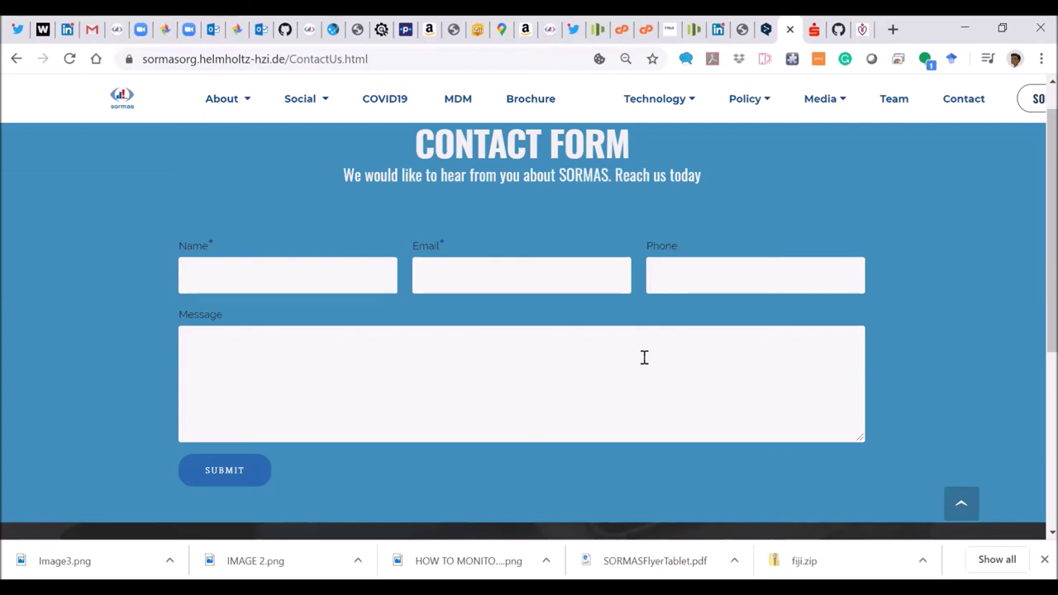
pyautogui.click(395, 104)
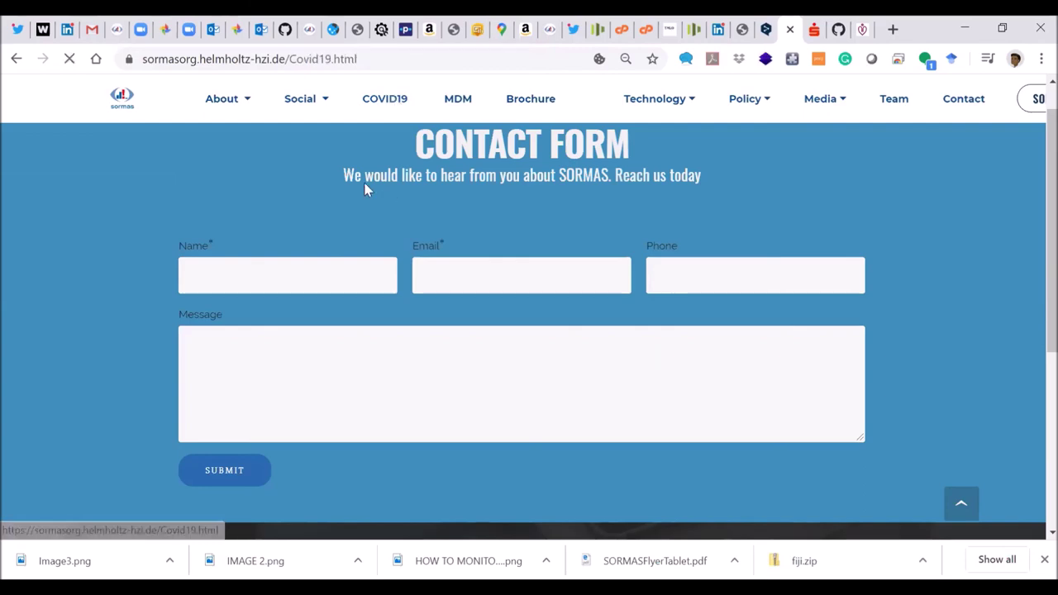